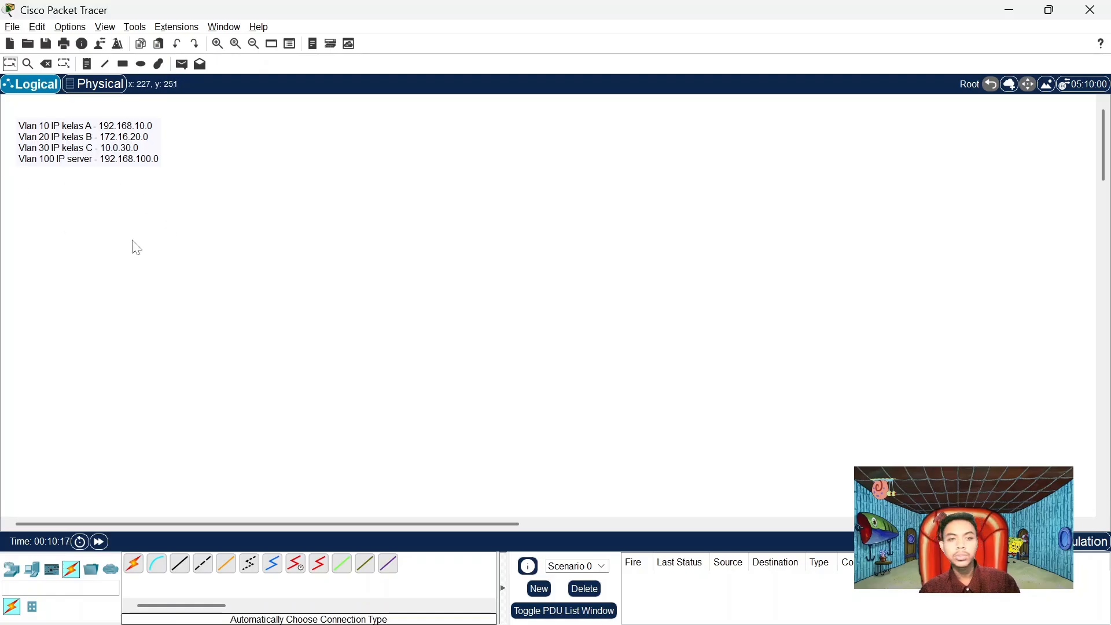
Place an empty modular switch (Switch-PT-Empty) in the workspace below the VLAN address note
click(13, 571)
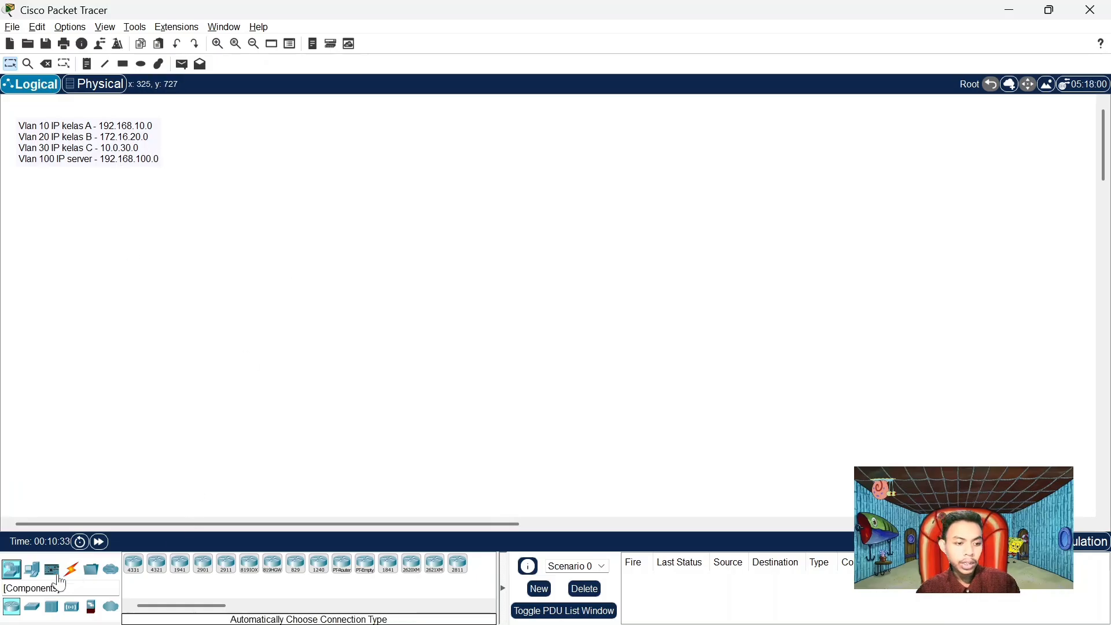
click(33, 607)
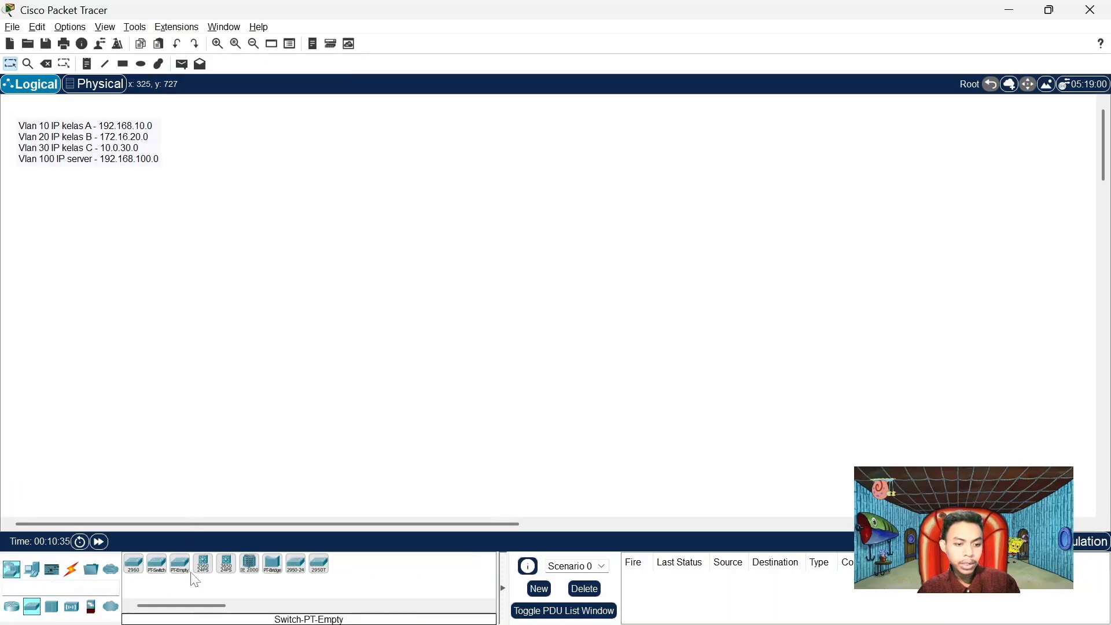
click(183, 575)
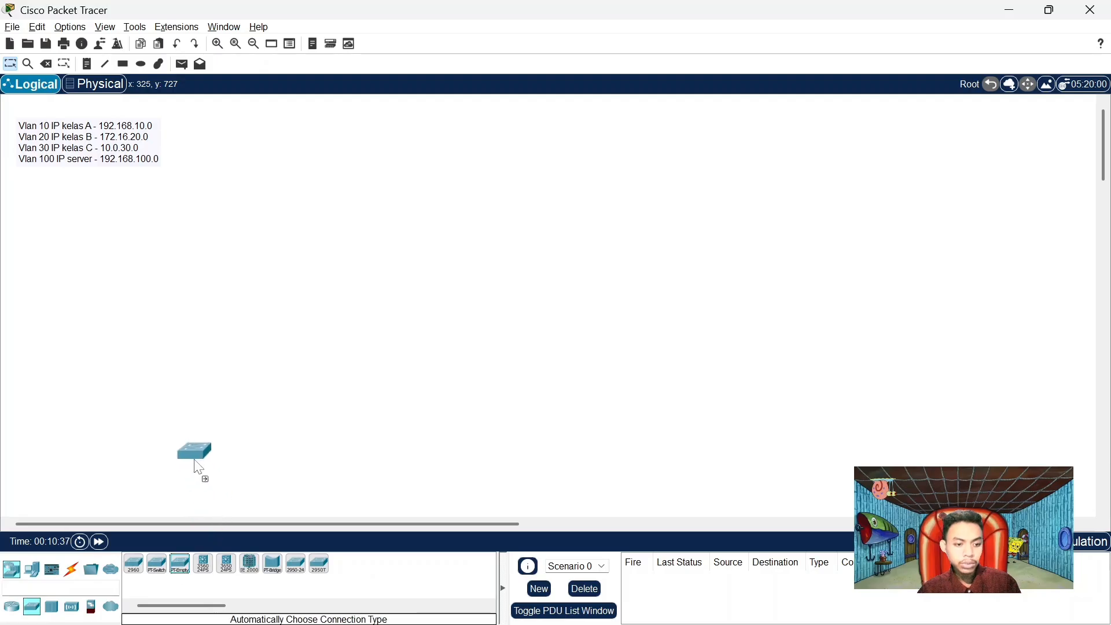
click(155, 323)
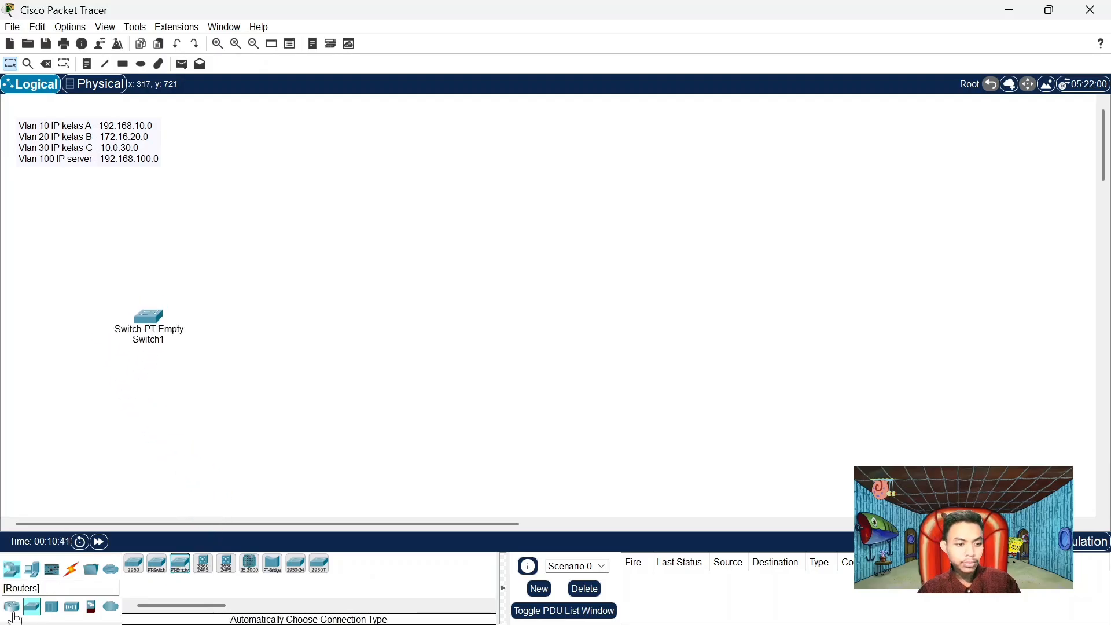
Place three PCs side by side in a row below the switch
click(31, 581)
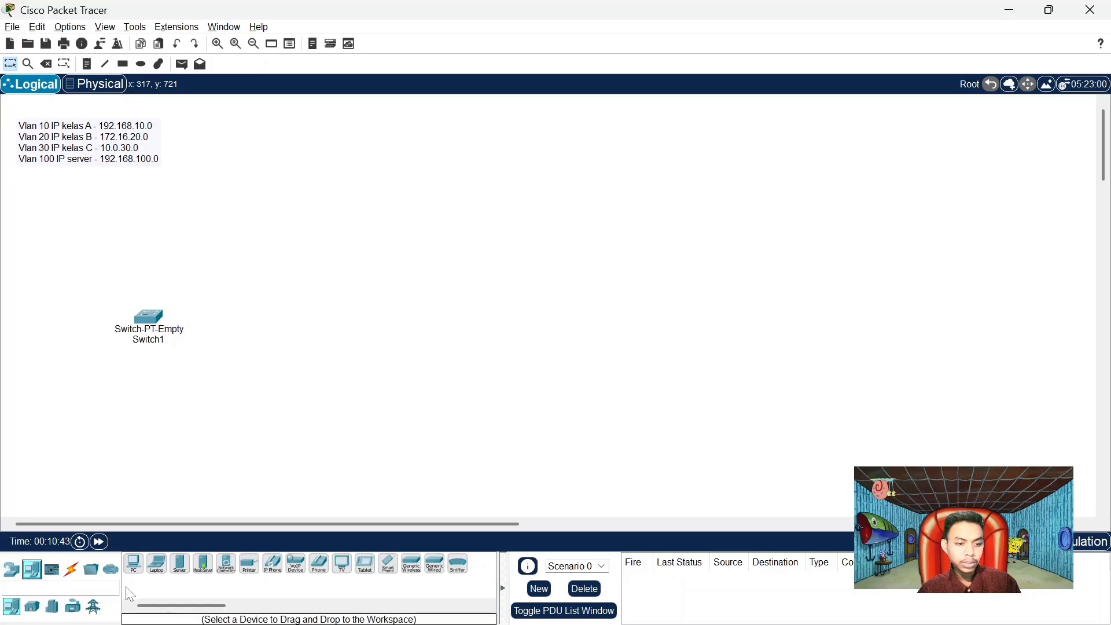
click(134, 564)
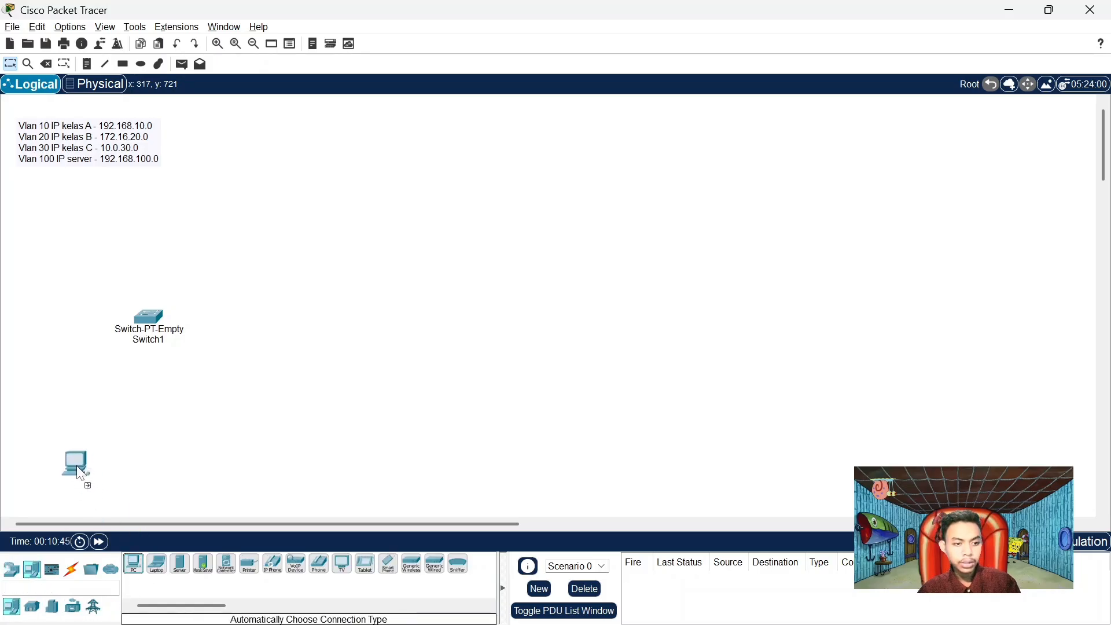
click(74, 422)
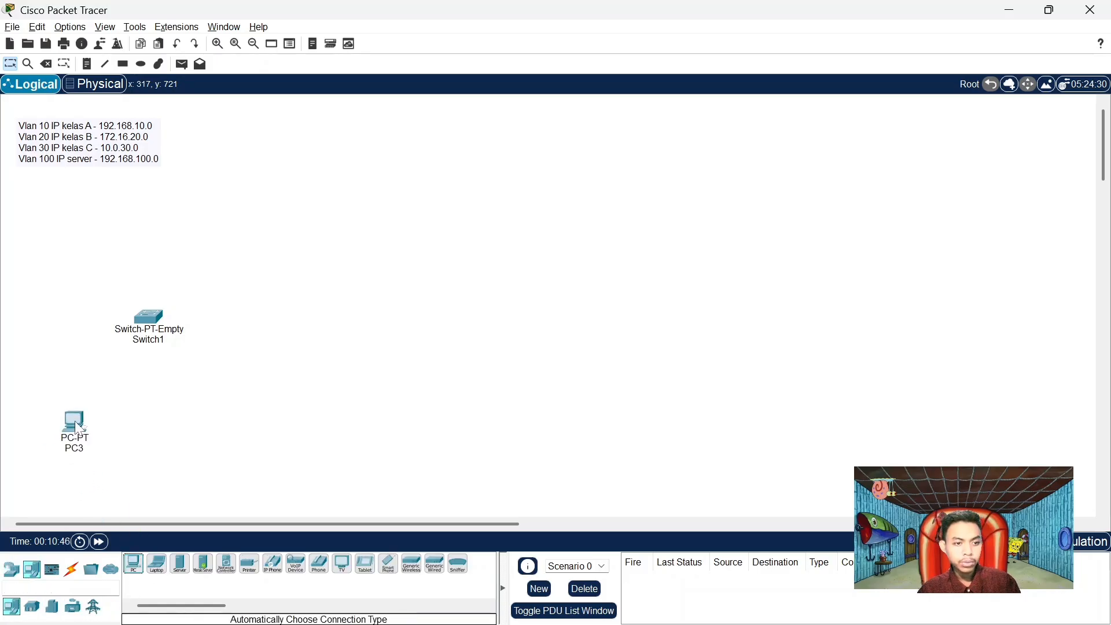
click(135, 565)
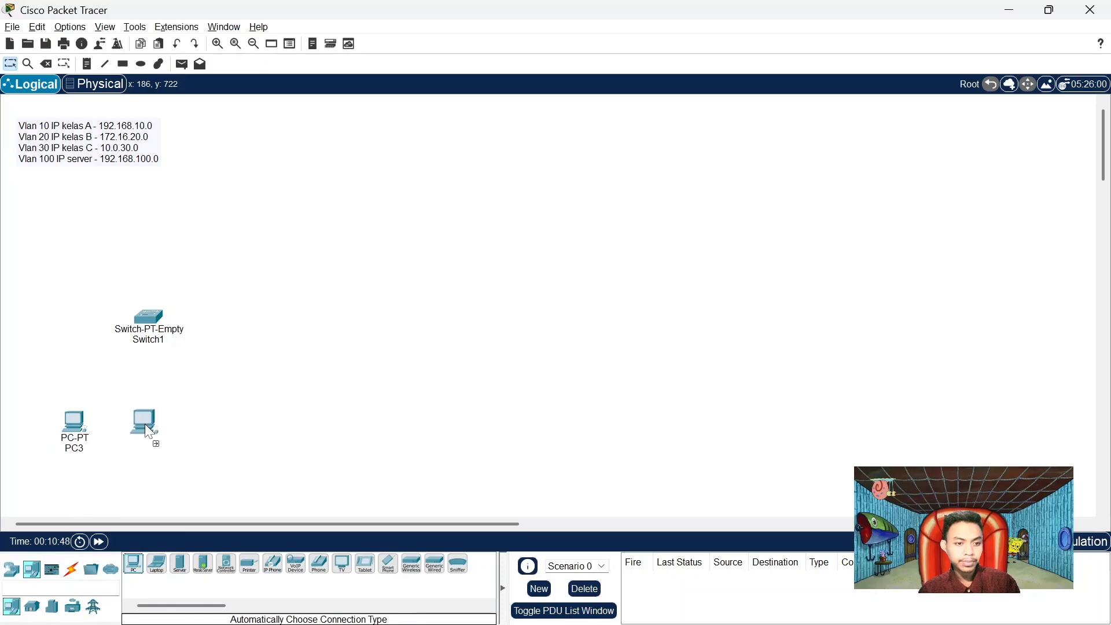
click(146, 427)
click(133, 564)
click(218, 431)
click(71, 569)
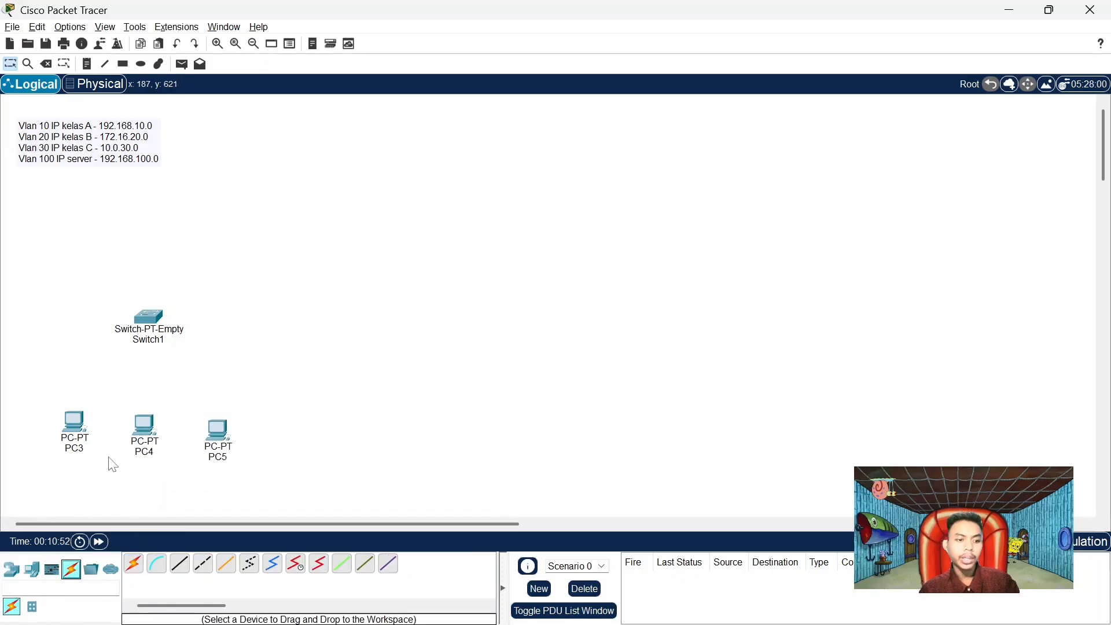
Install eight PT-SWITCH-NM-1CFE modules in Switch1 while it is powered off, and turn its power back on
click(154, 320)
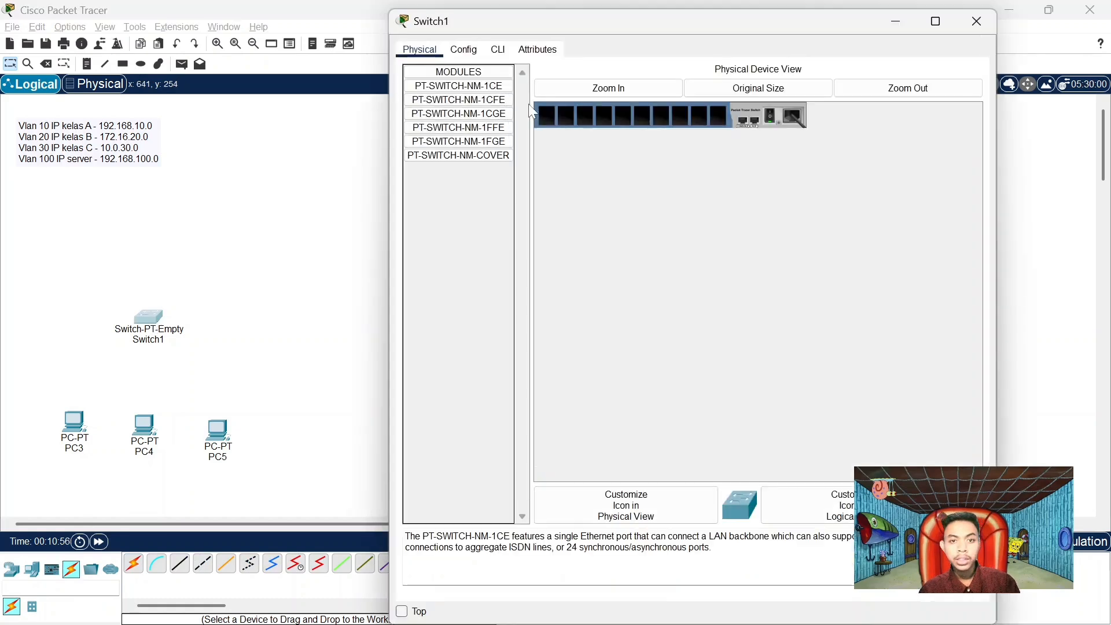
click(772, 115)
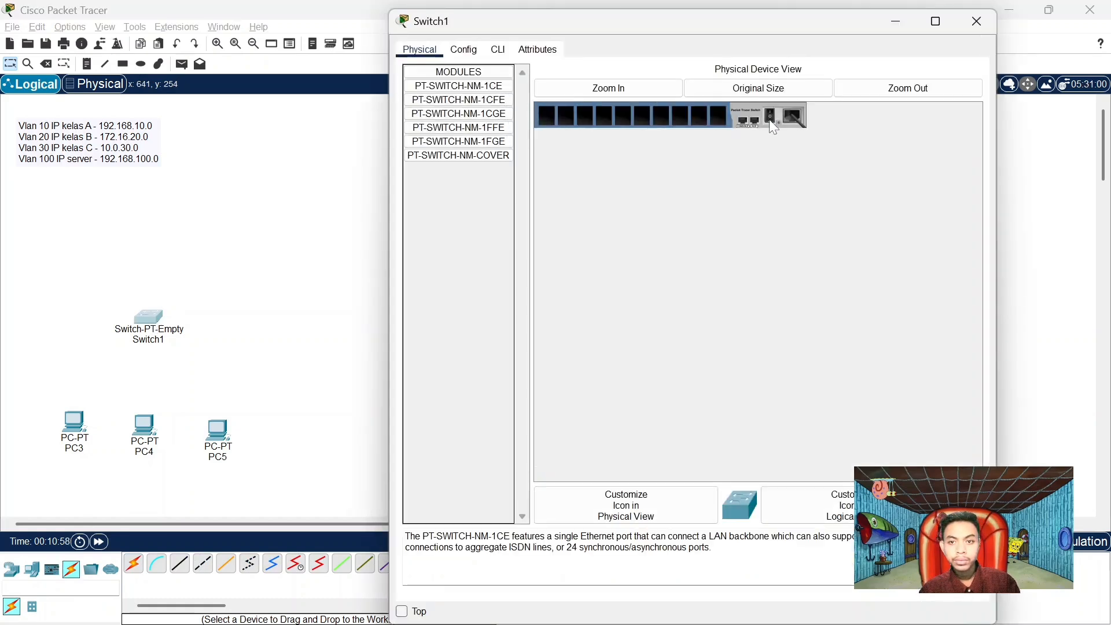
drag(499, 102, 720, 120)
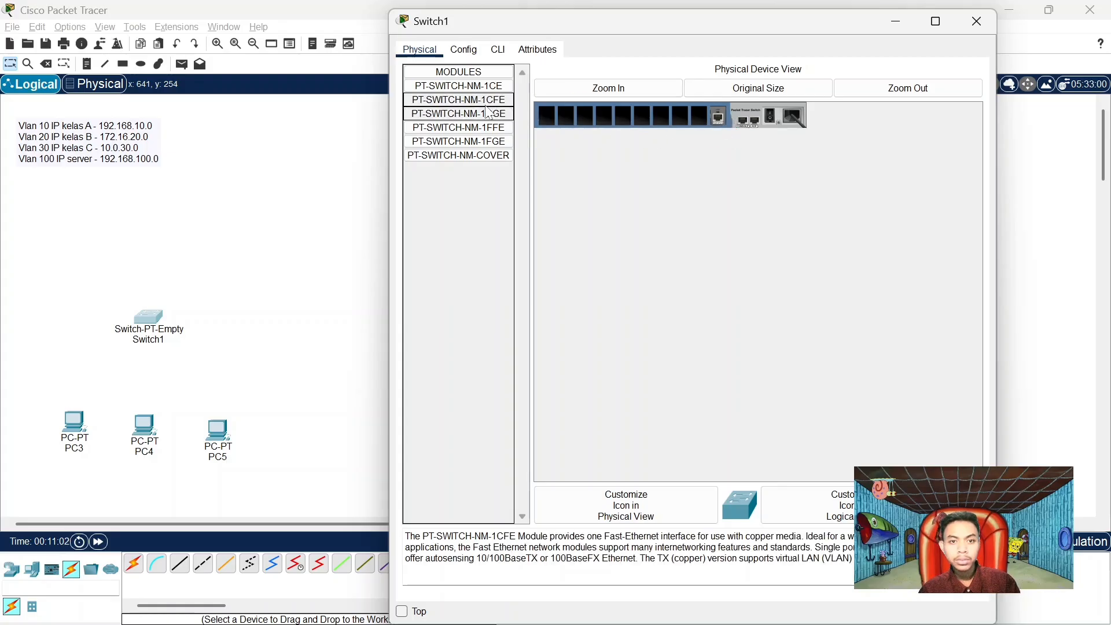
drag(474, 100, 695, 115)
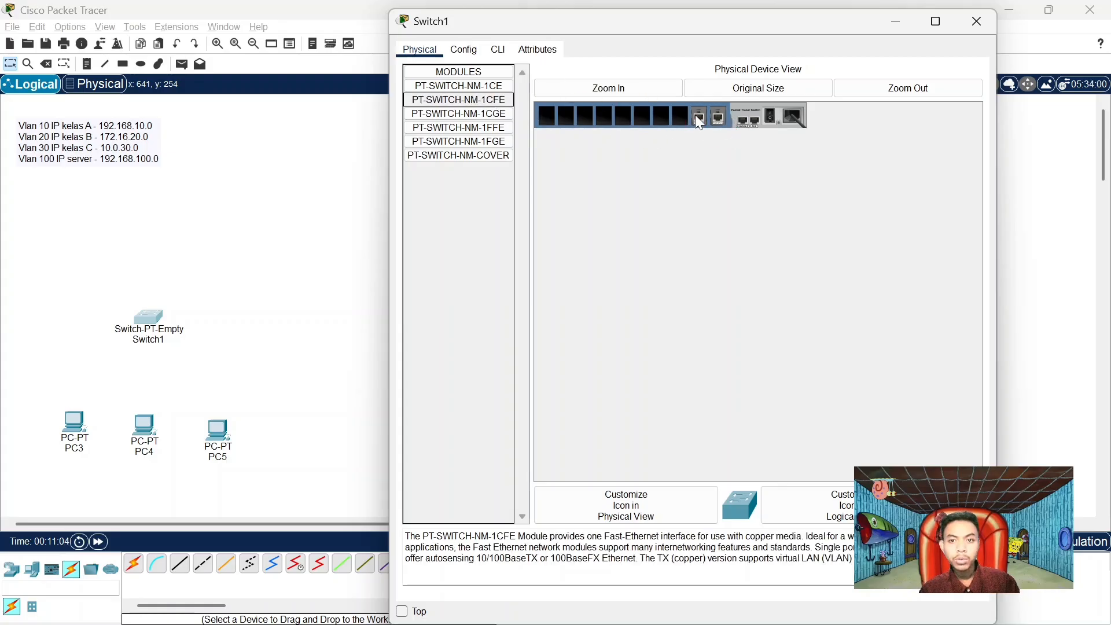
drag(488, 104, 679, 114)
drag(497, 101, 651, 111)
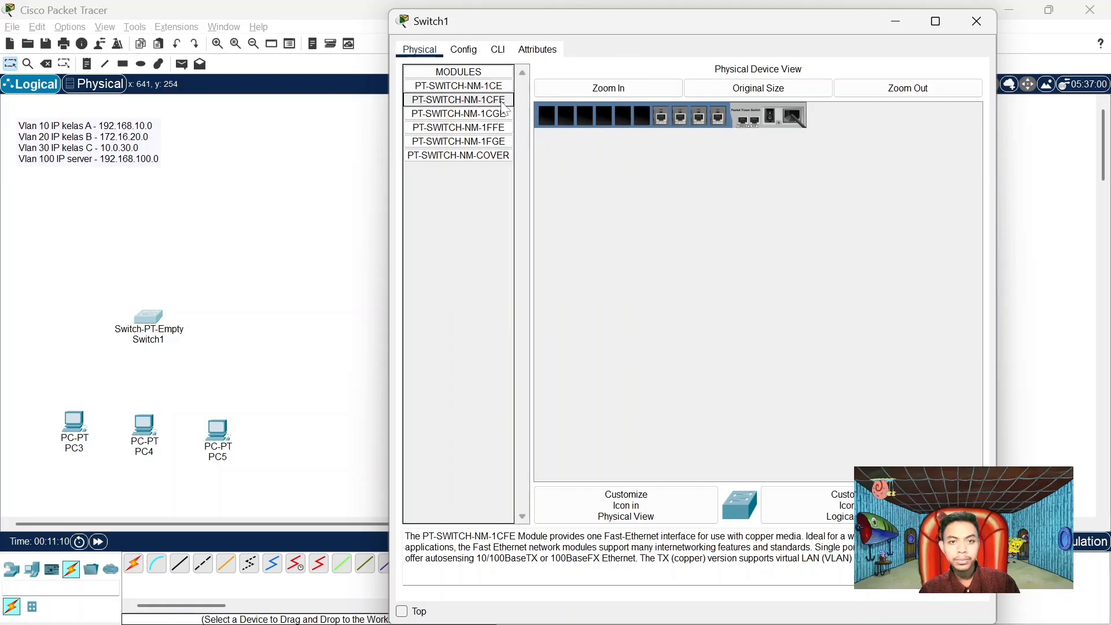
drag(504, 104, 643, 117)
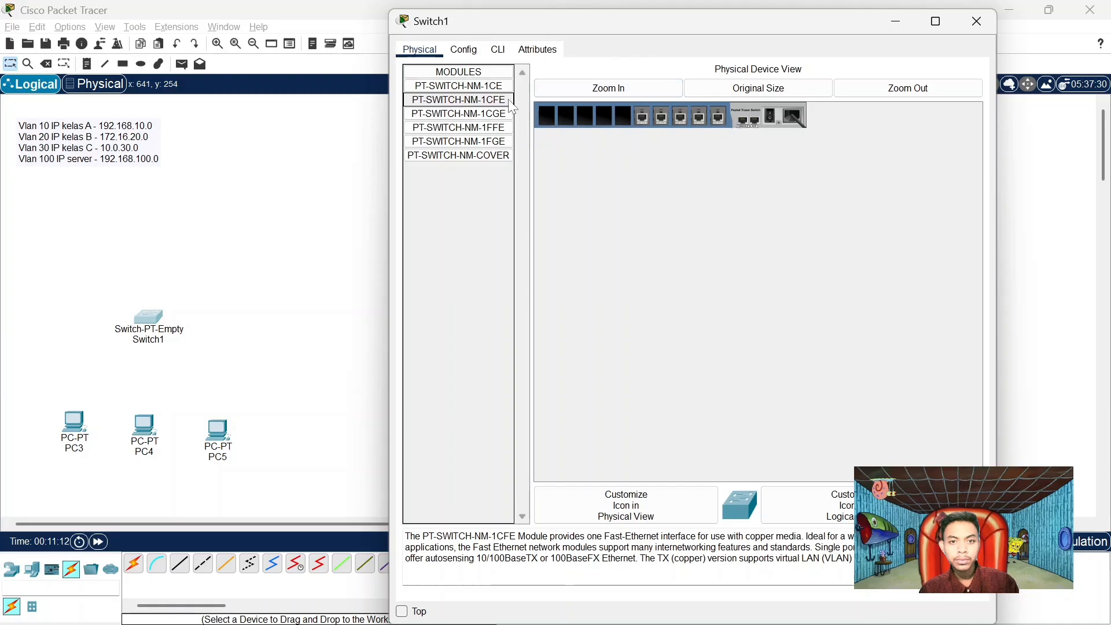
drag(502, 102, 628, 117)
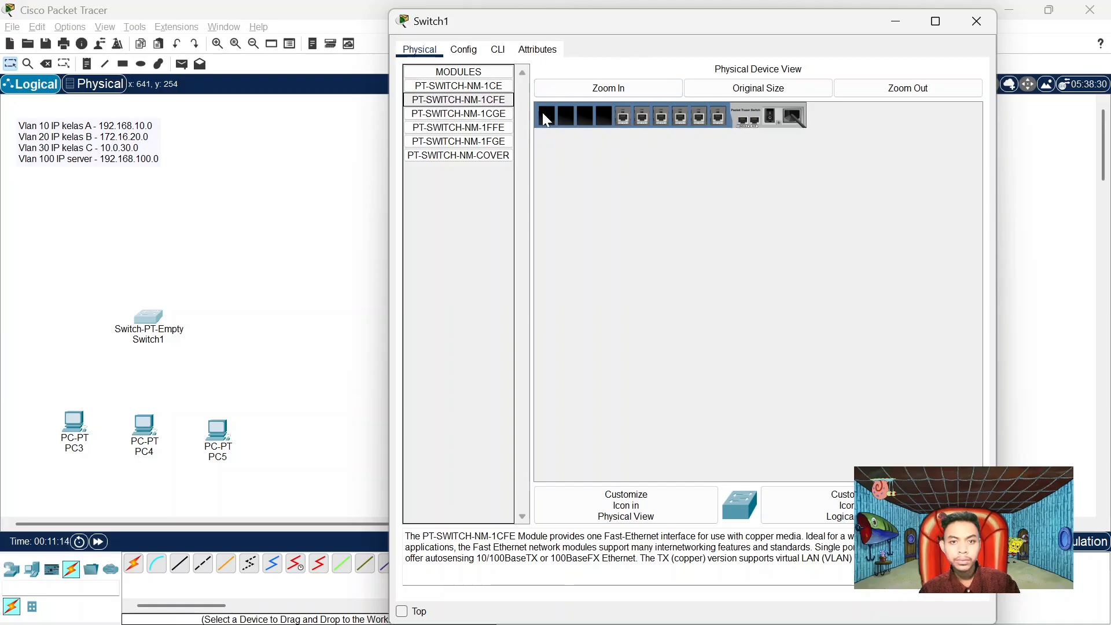
drag(503, 102, 607, 128)
drag(504, 103, 595, 124)
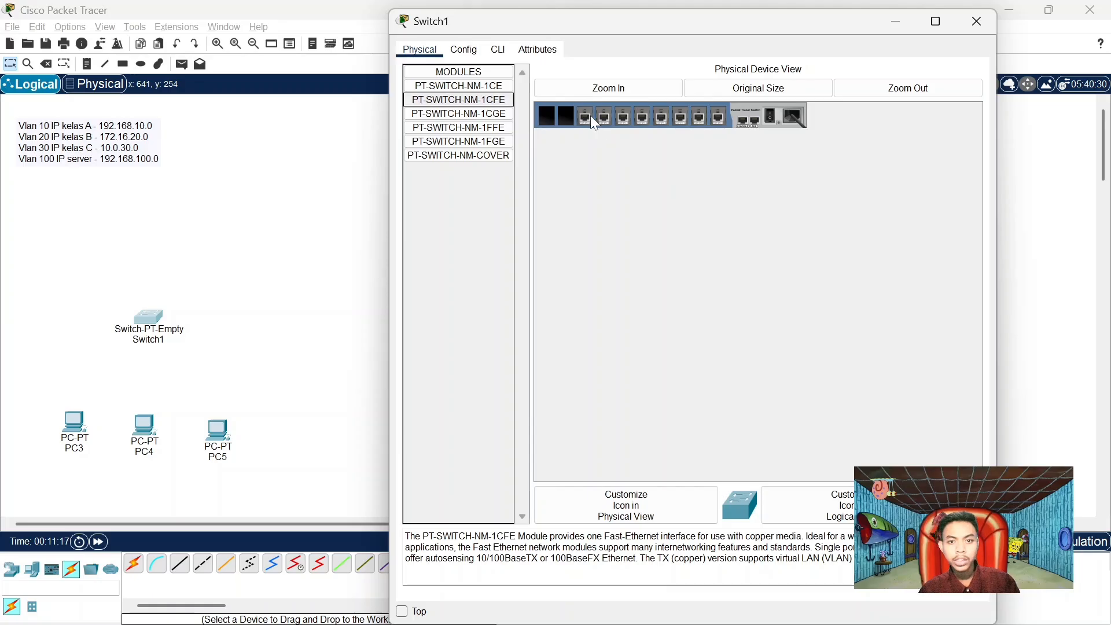
click(769, 115)
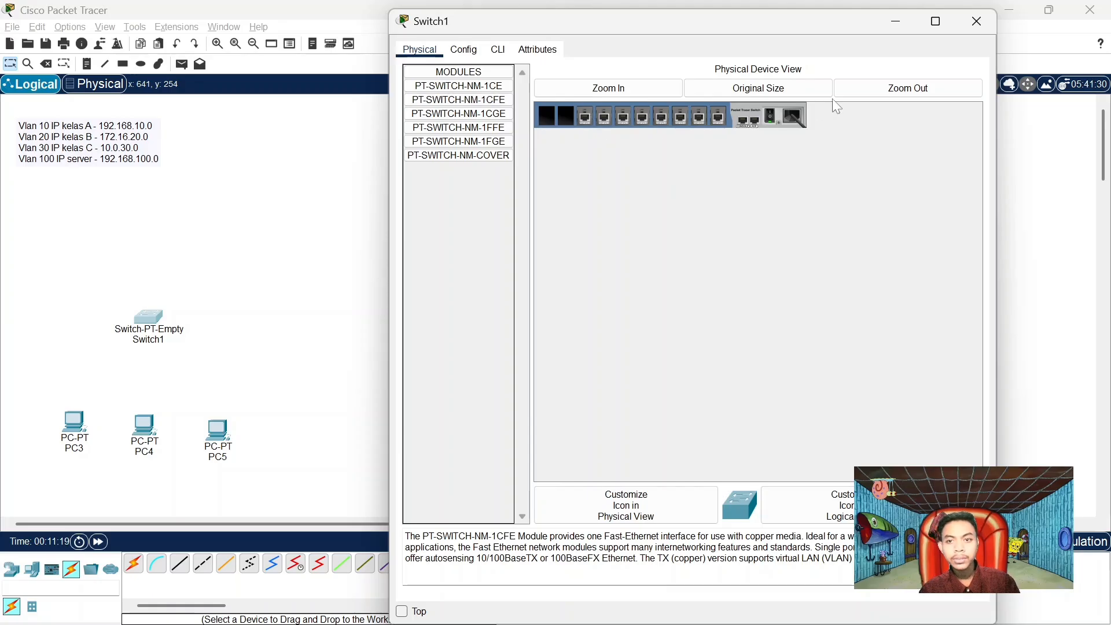
click(977, 23)
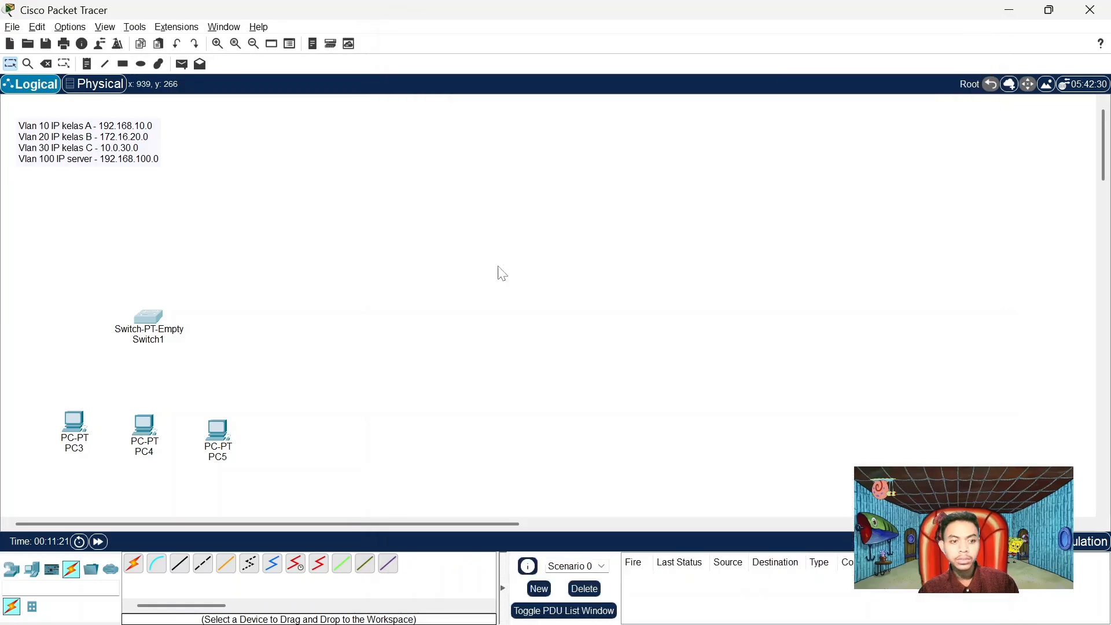
Cable Switch1 to PC3, PC4 and PC5 with automatically chosen connections, and shift PC5 up slightly to line up with the other PCs
click(133, 563)
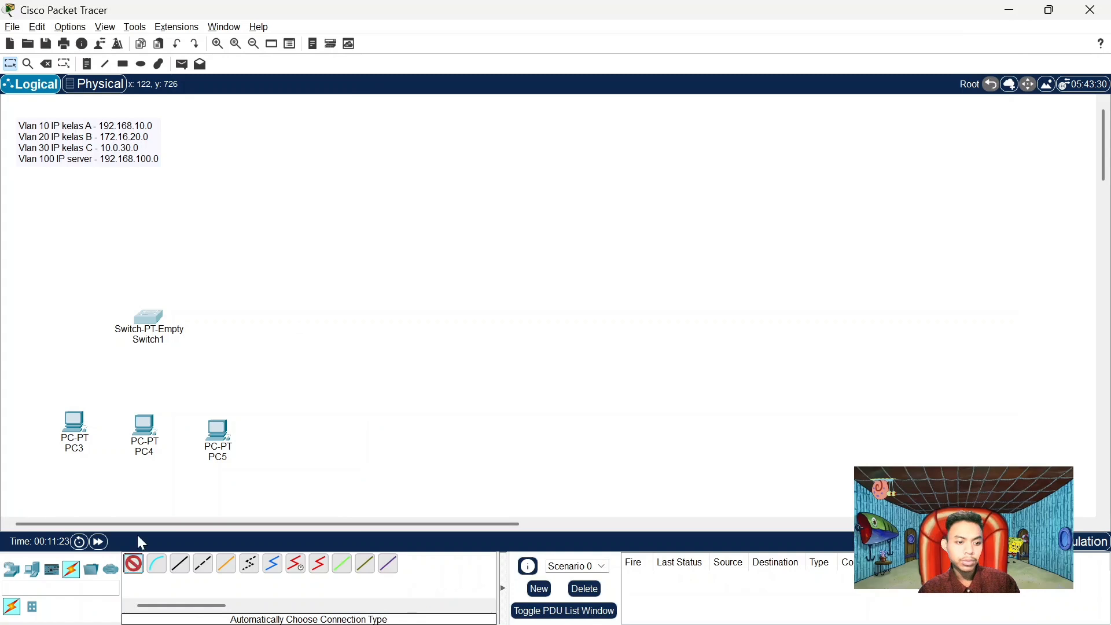
click(149, 321)
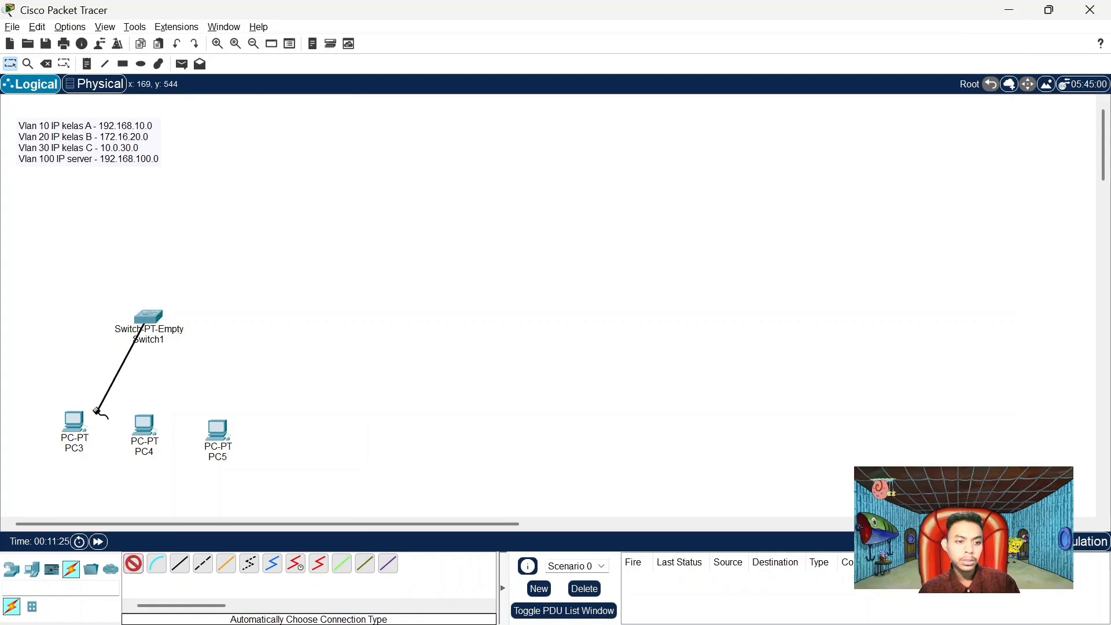
click(84, 438)
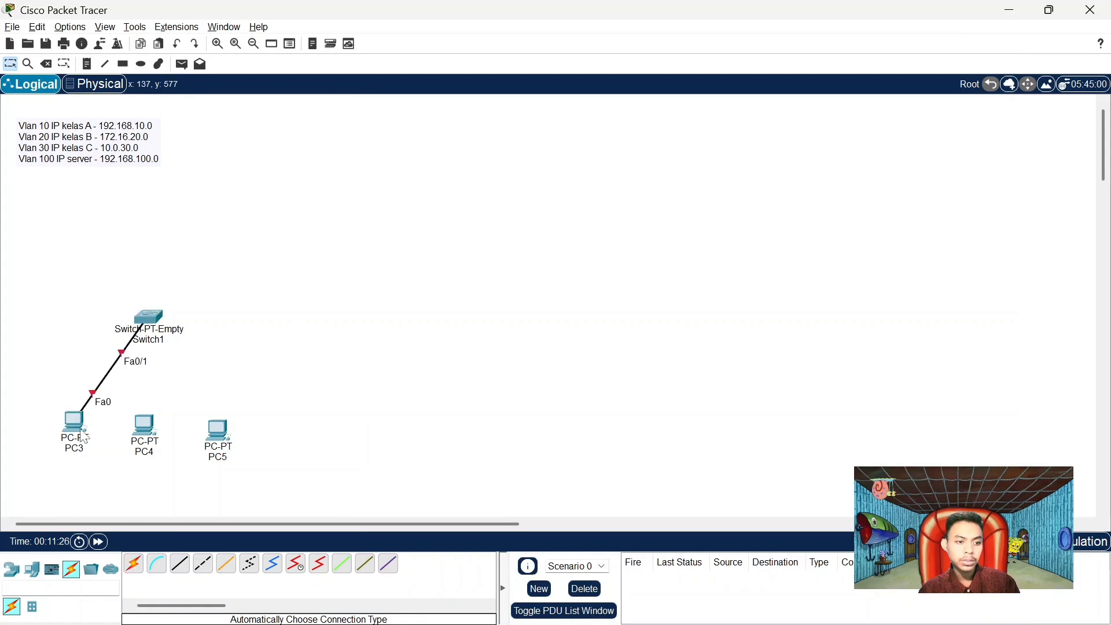
click(133, 564)
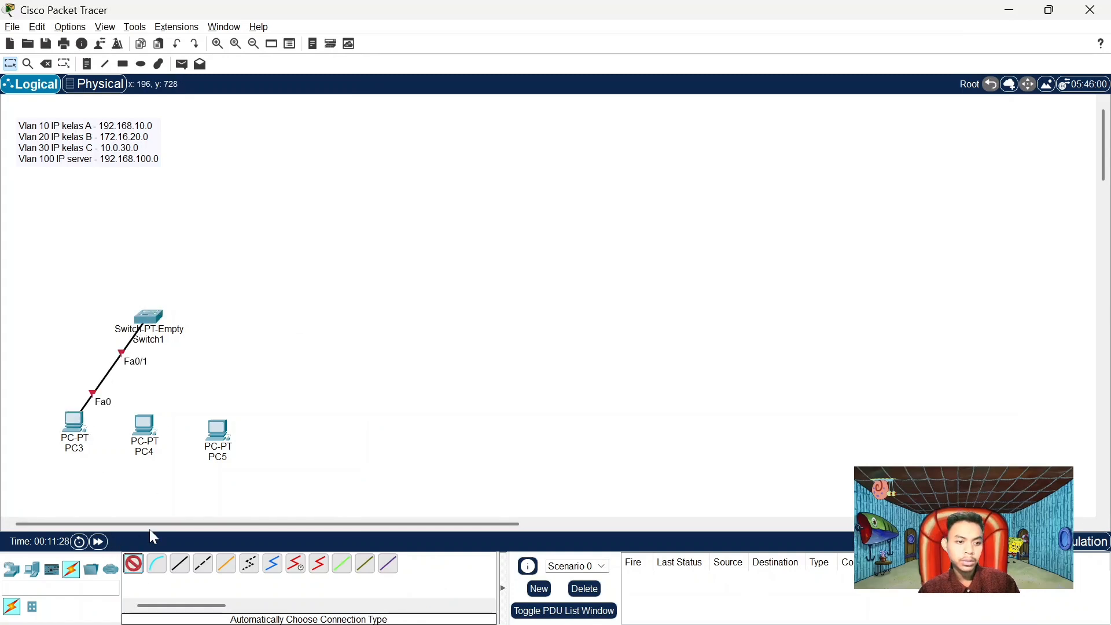
click(150, 322)
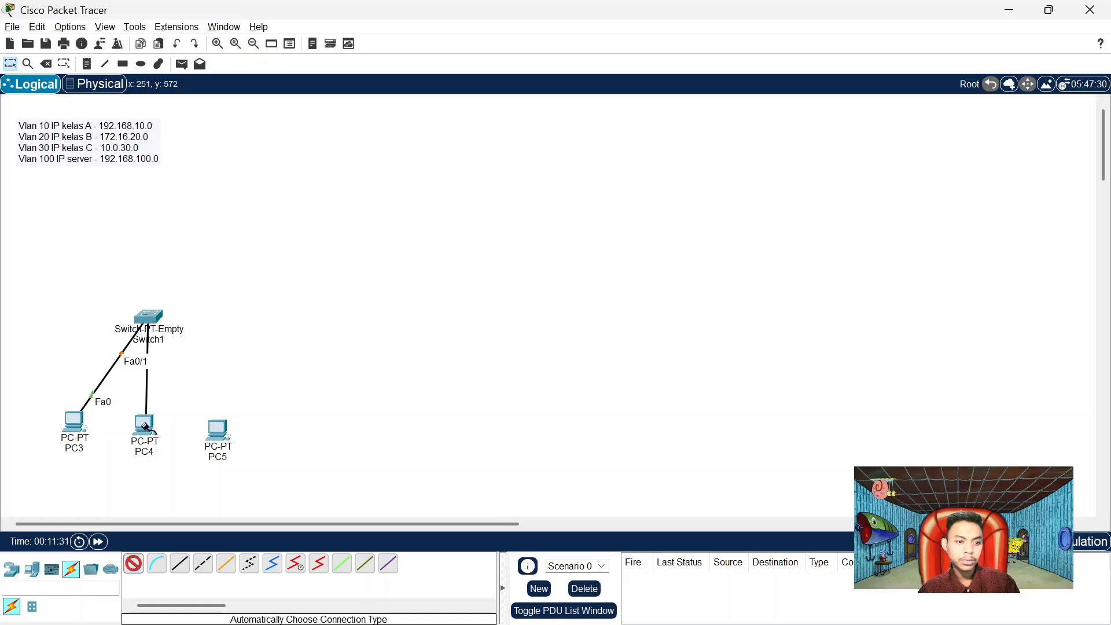
click(144, 427)
click(134, 564)
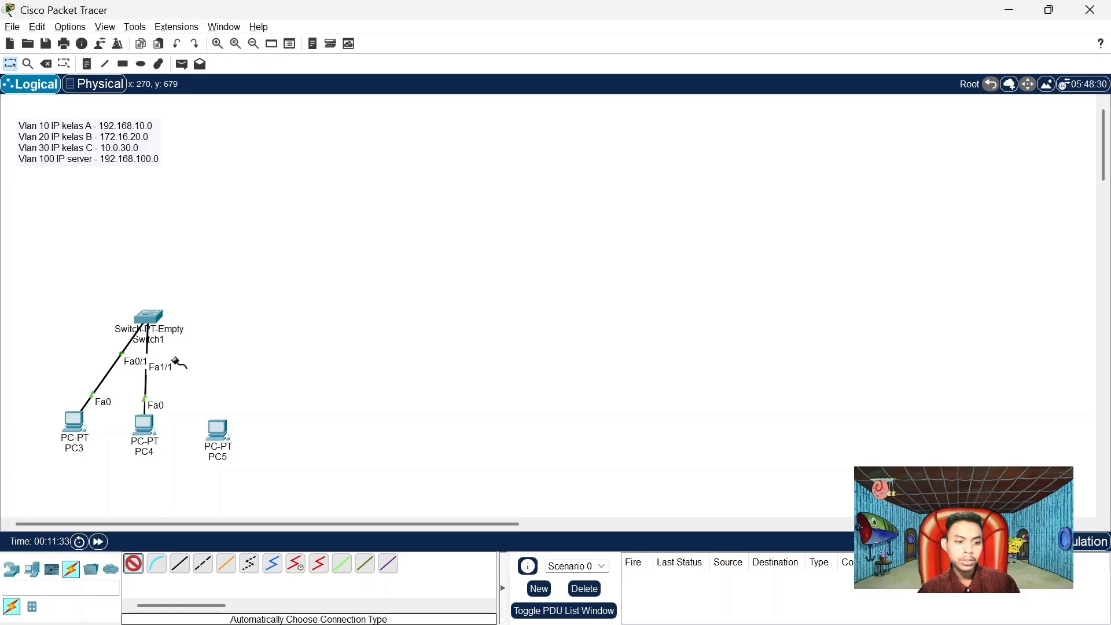
click(155, 319)
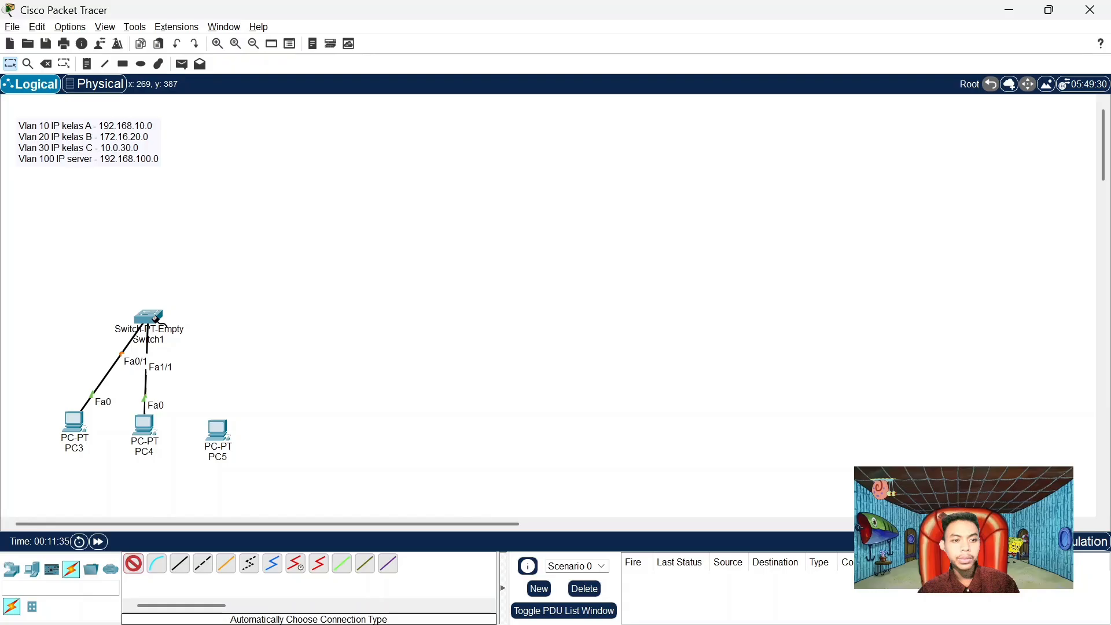
click(222, 436)
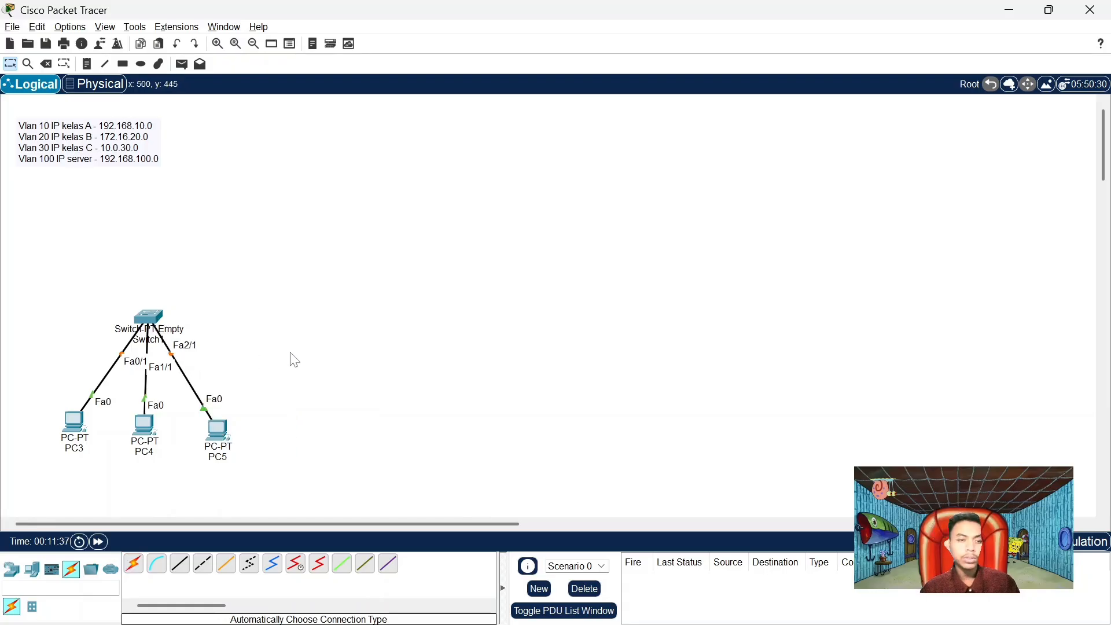
drag(223, 437, 222, 429)
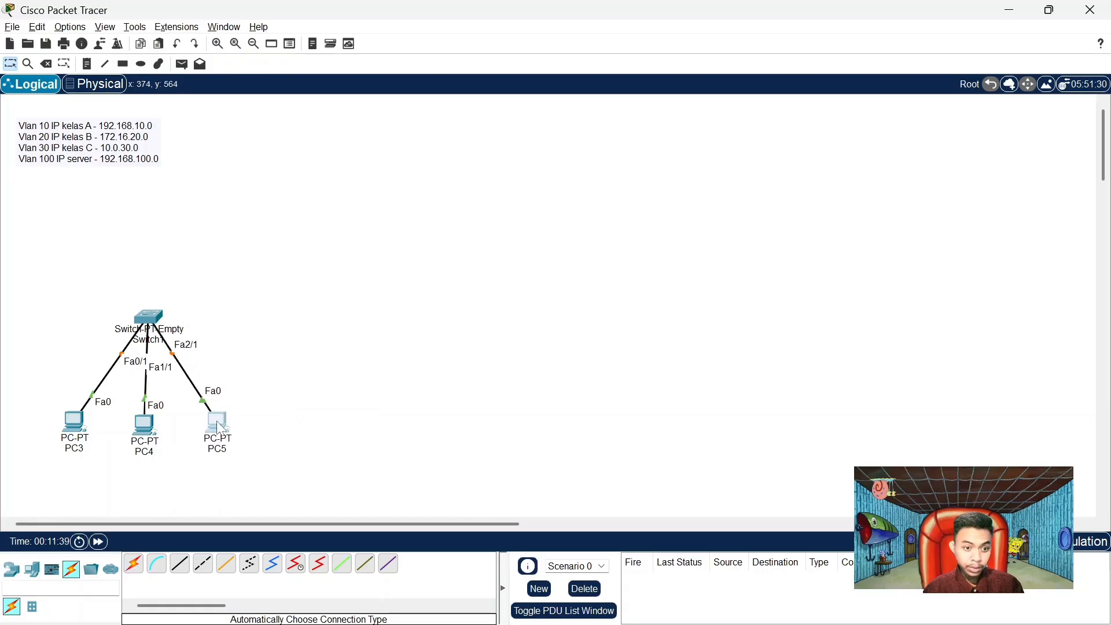
drag(268, 374, 244, 318)
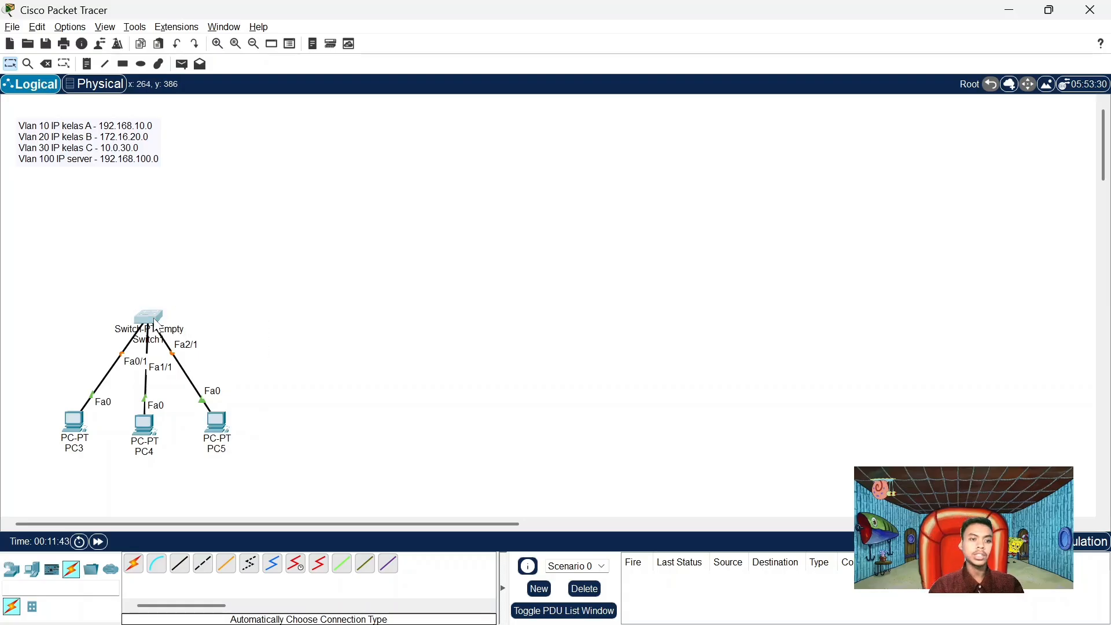
Enter global configuration mode on Switch1's command line with en and conf t
click(156, 327)
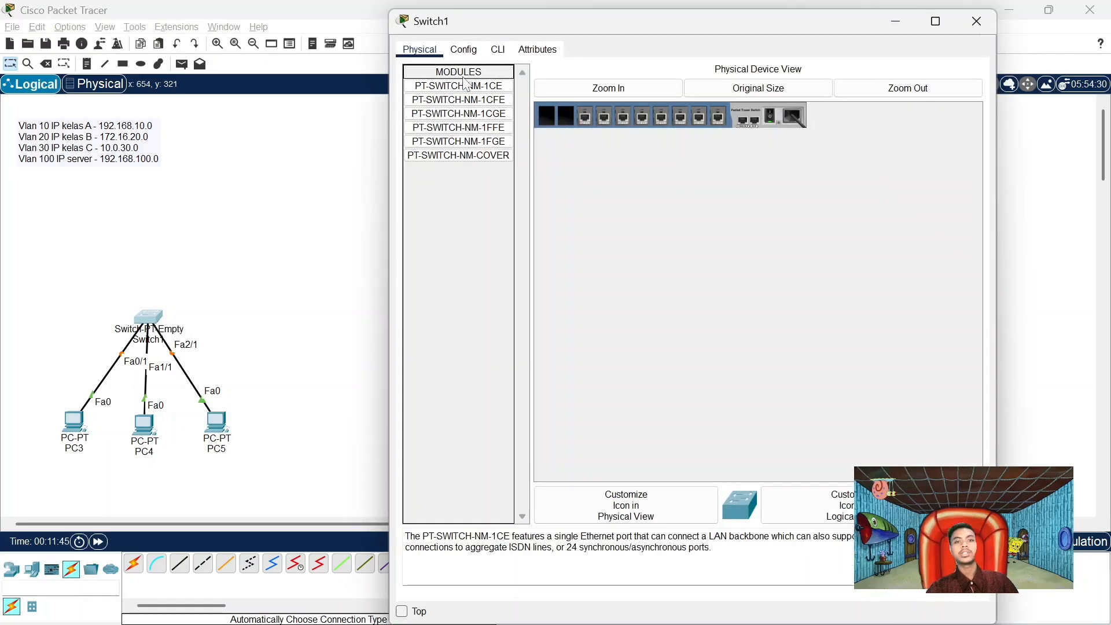
click(507, 57)
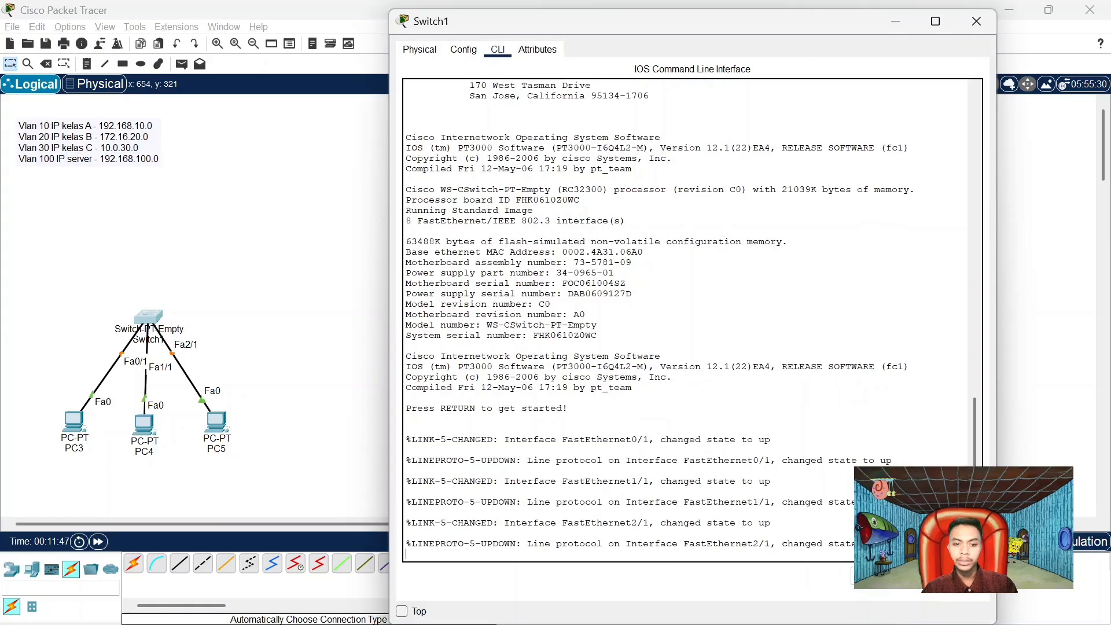
key(Return)
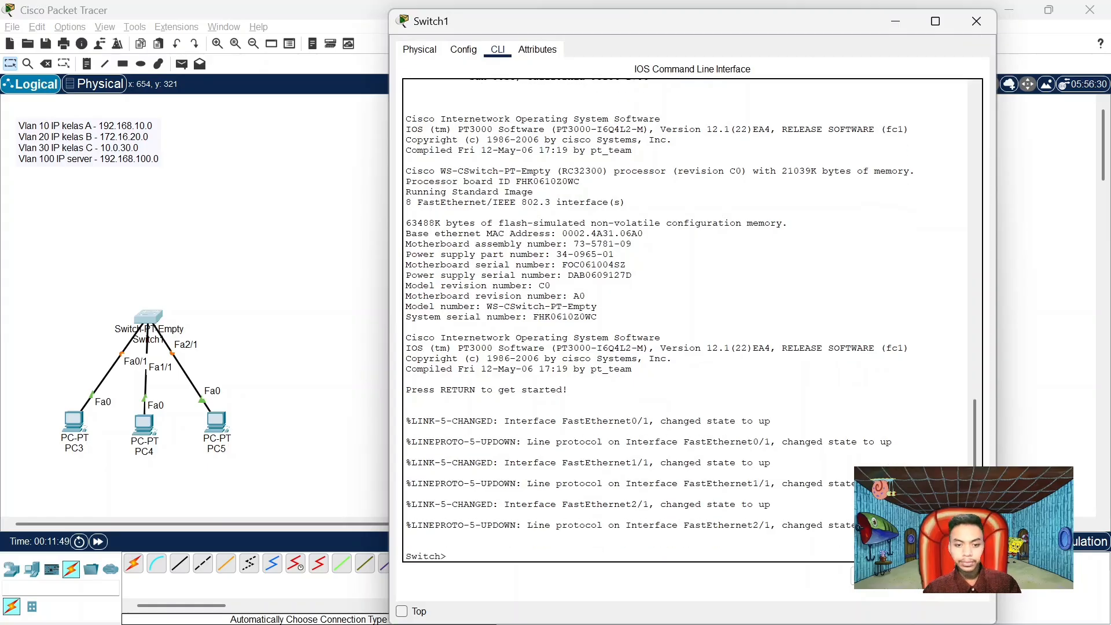
text(en)
key(Return)
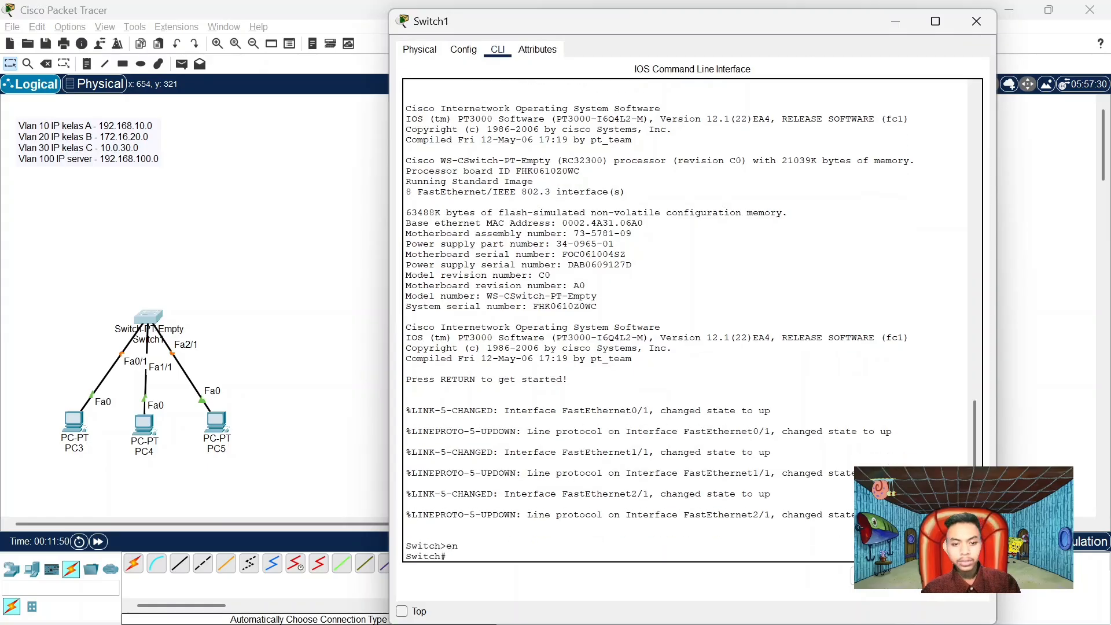
text(conf t)
key(Return)
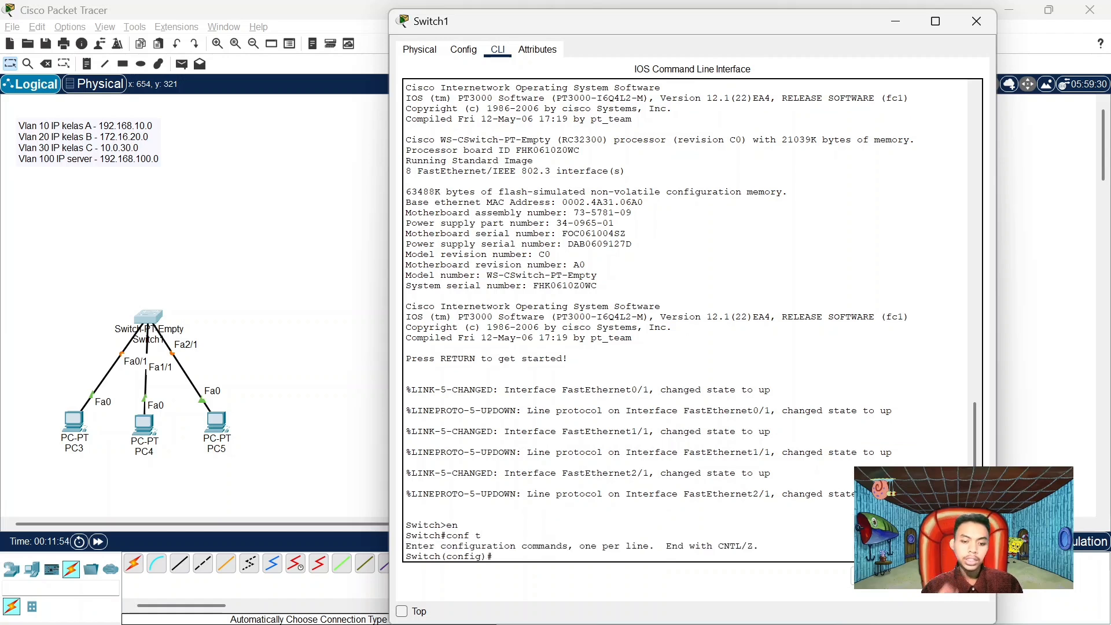
Create VLAN 10 on Switch1 with the name hrd, and return to global configuration mode
text(vlan)
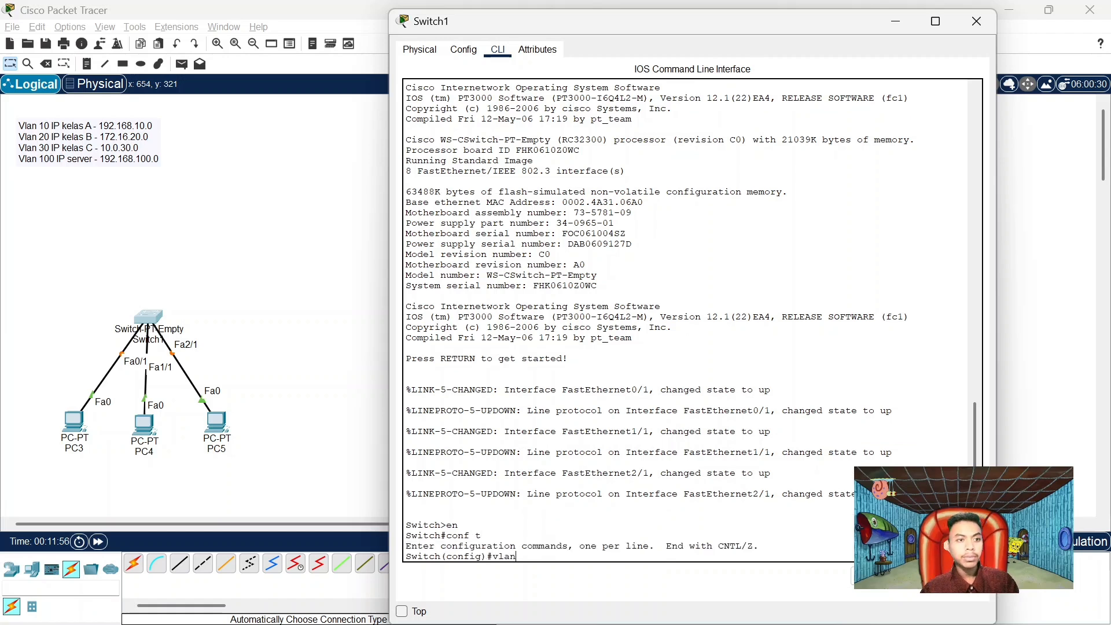
text( 10)
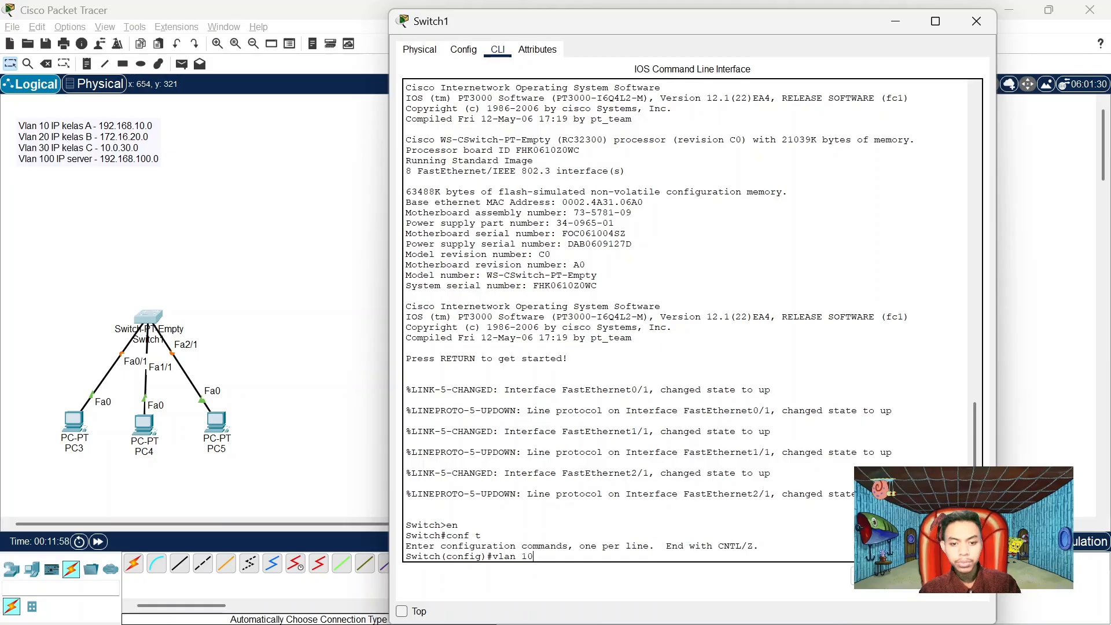
key(Return)
text(name)
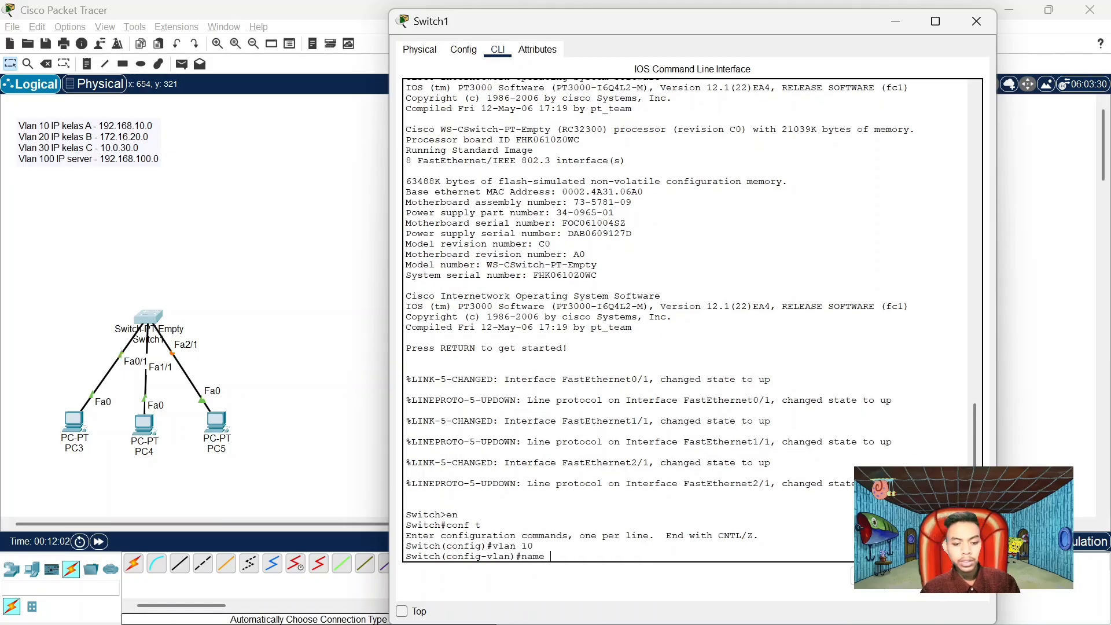
text( hr)
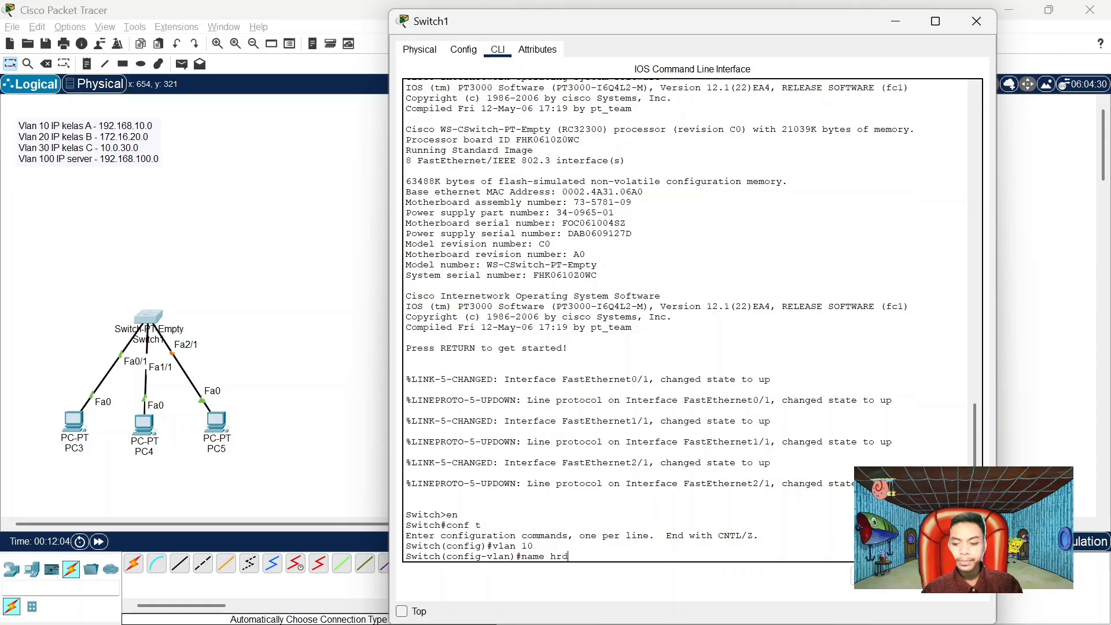
text(d)
key(Return)
text(ex)
key(Return)
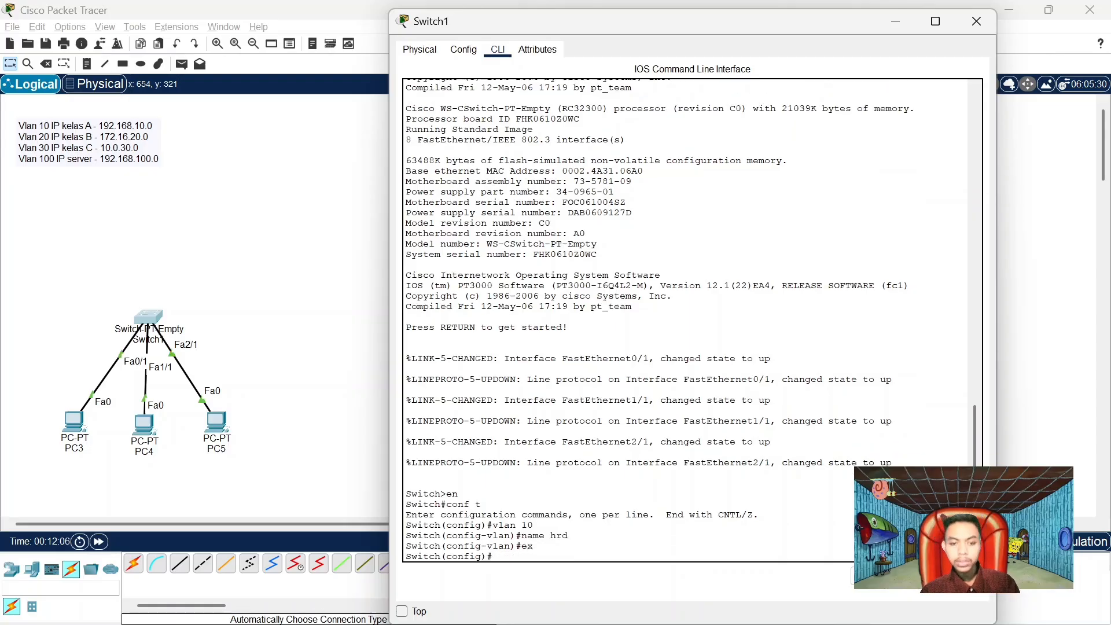
Create VLAN 20 on Switch1 with the name finance, and return to global configuration mode
text(vlan 20)
key(Return)
text(name fia)
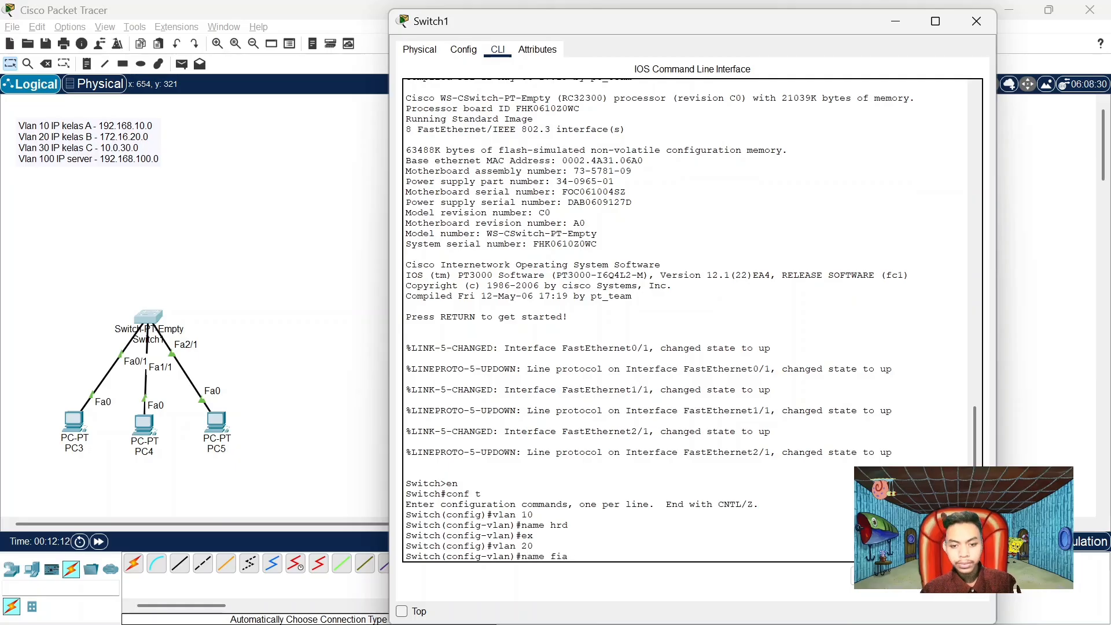
text(nnan)
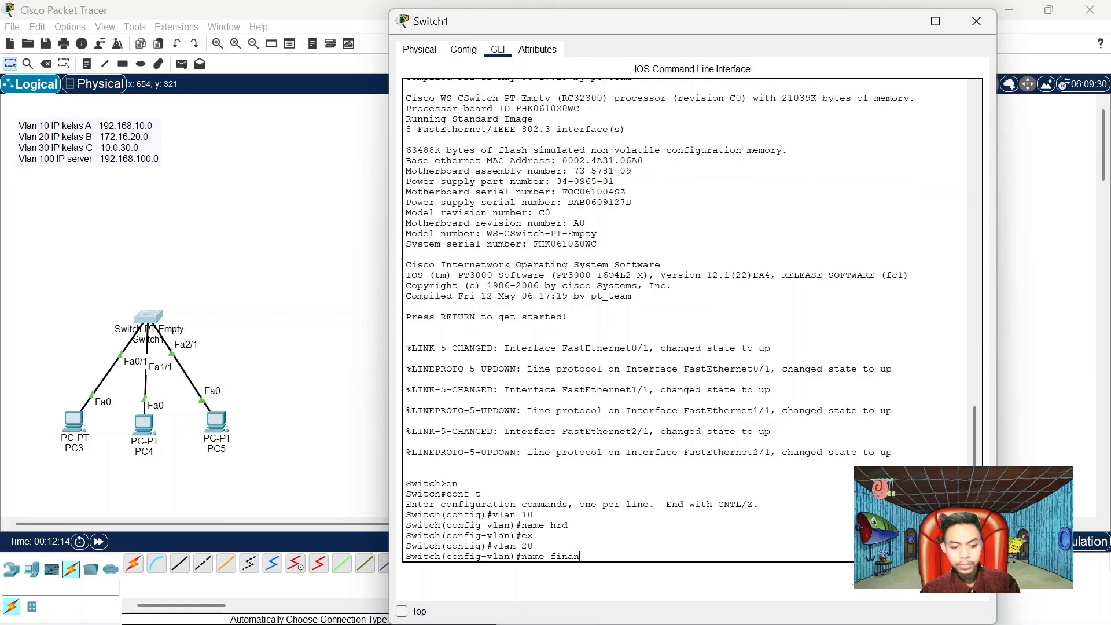
text(ce)
key(Return)
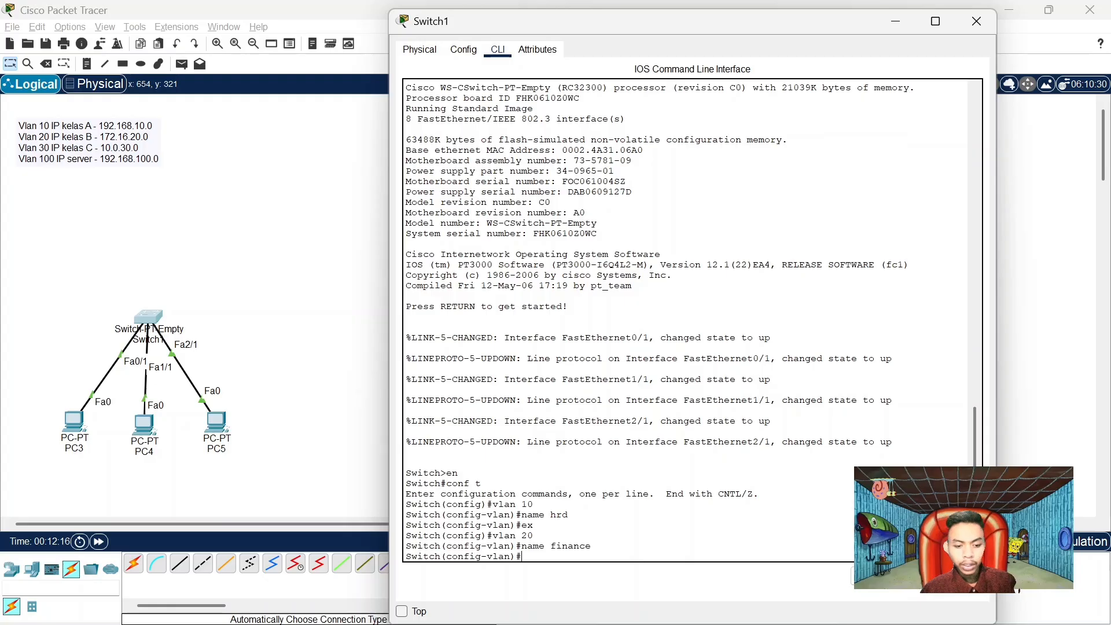
text(ex)
key(Return)
Create VLAN 30 on Switch1 with the name marketing, and return to global configuration mode
text(v)
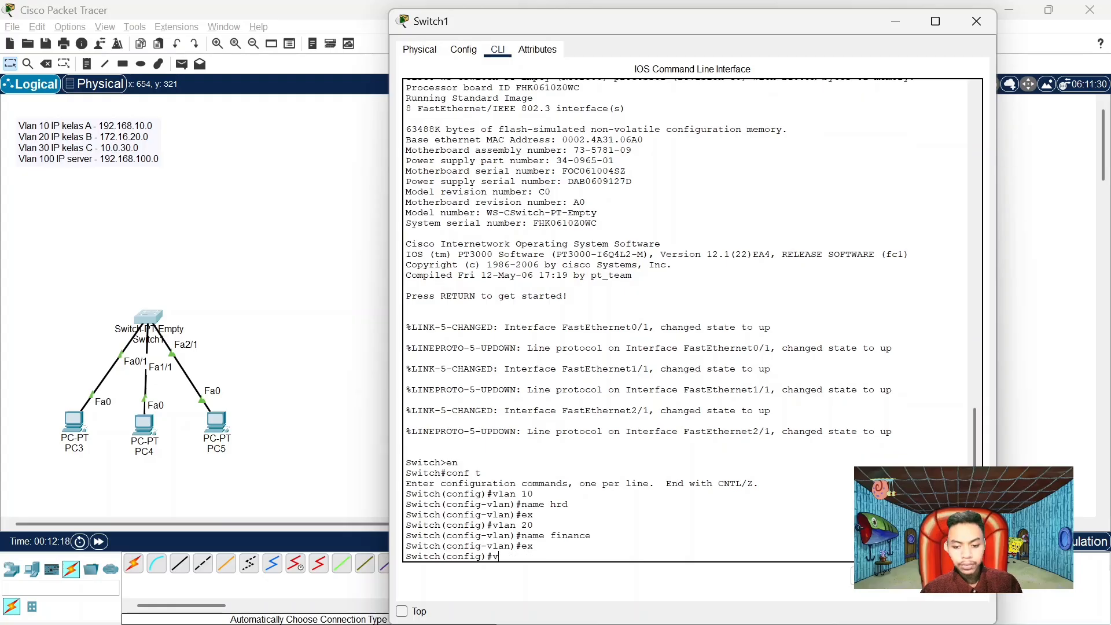
text(lan 30)
key(Return)
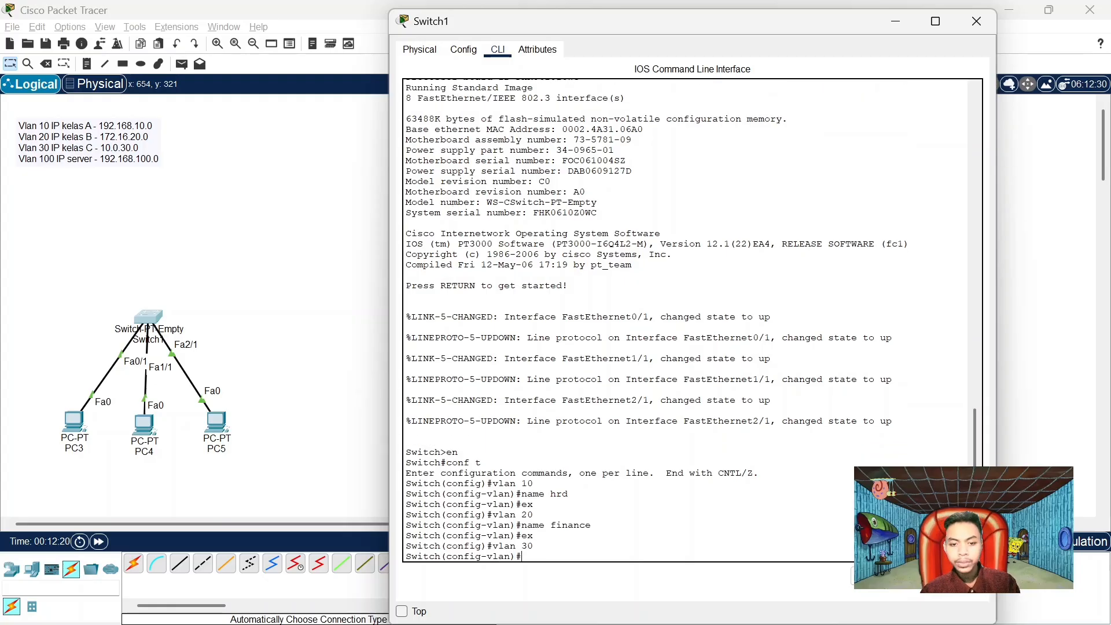
text(name)
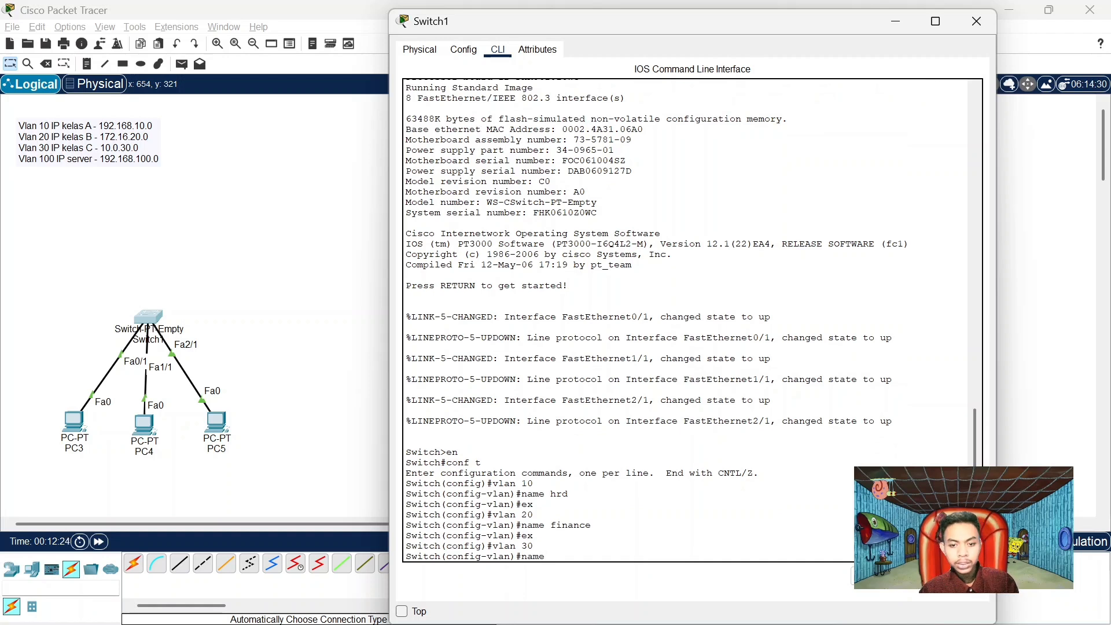
text( marketing)
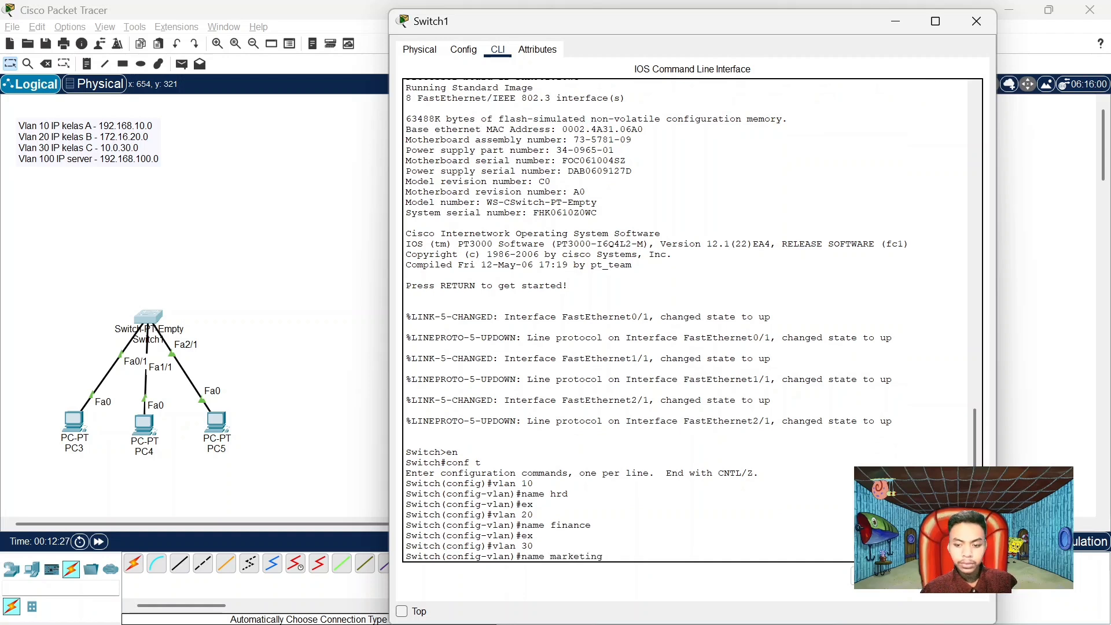
key(Return)
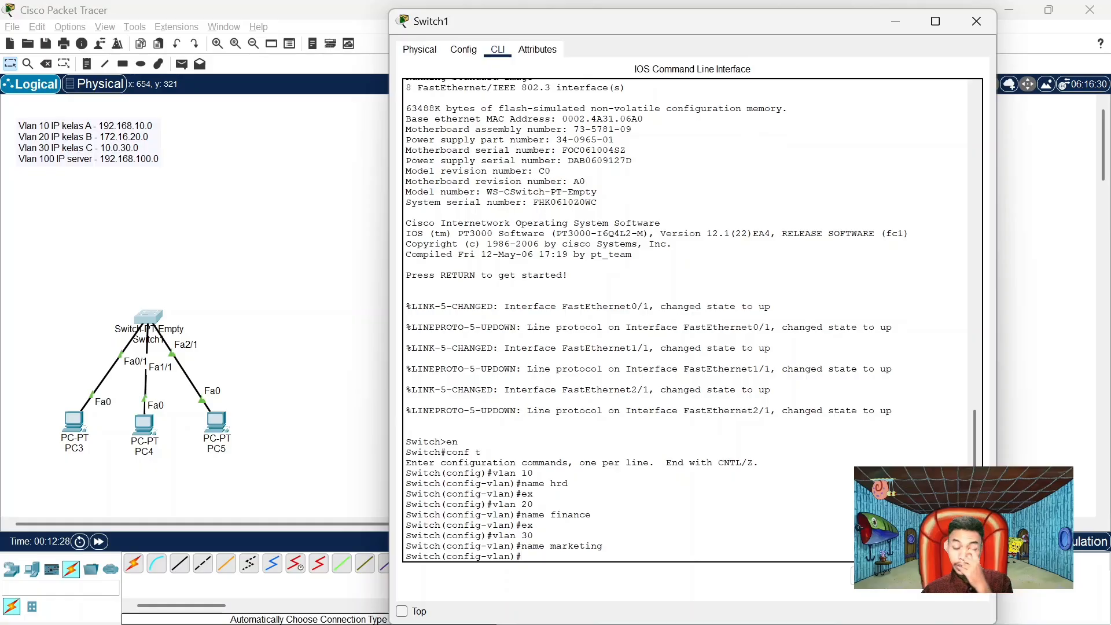
text(ex)
key(Return)
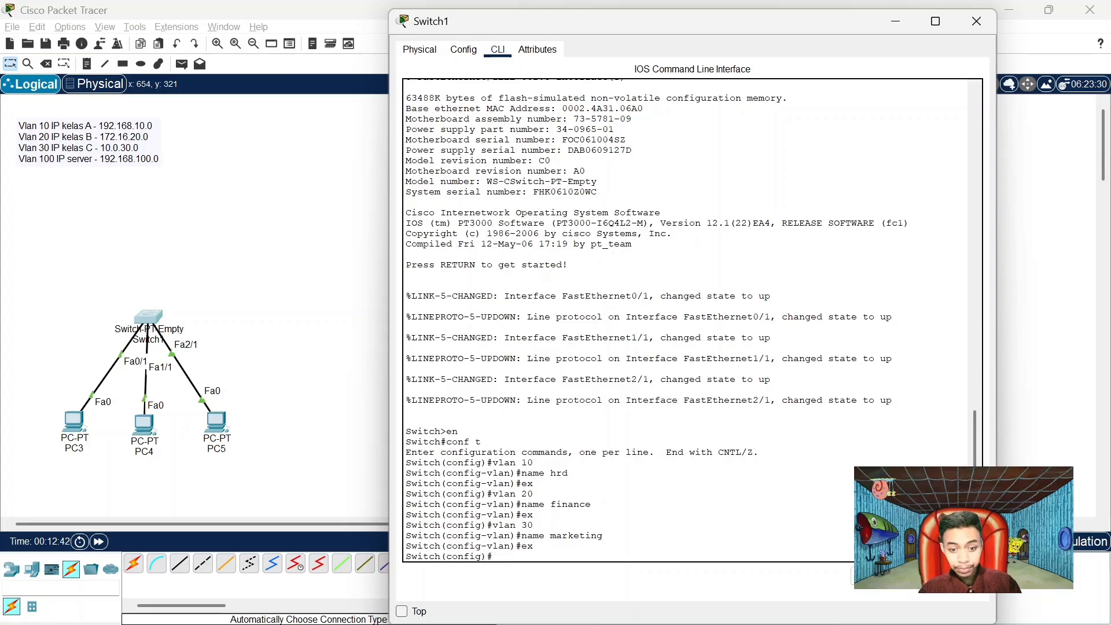
Create VLAN 100 on Switch1 with the name server, and return to global configuration mode
text(lan)
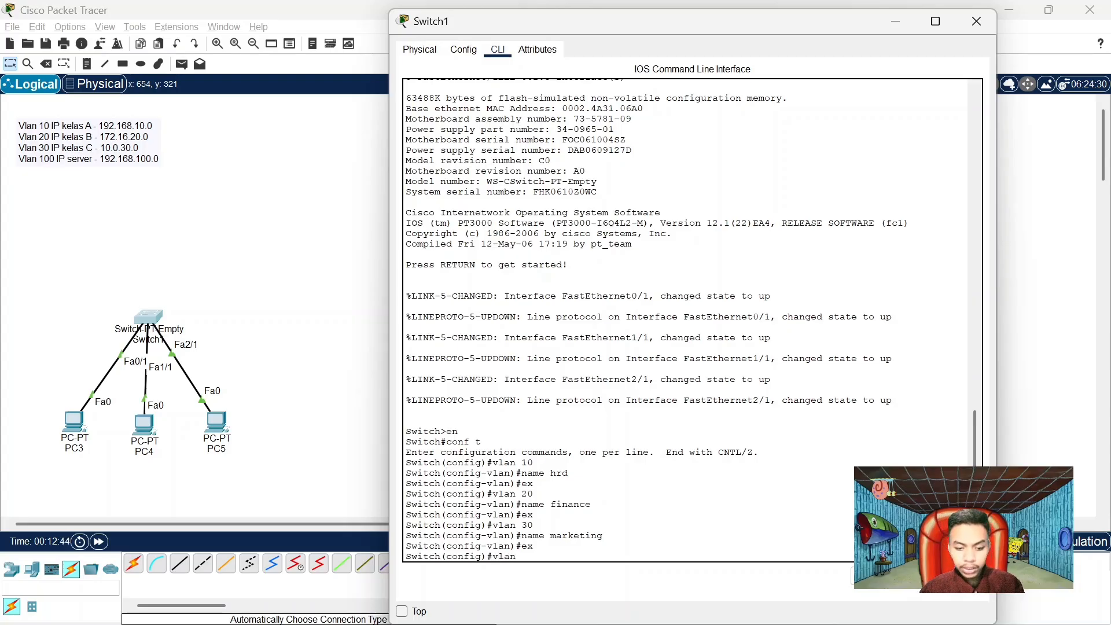
text( 100)
key(Return)
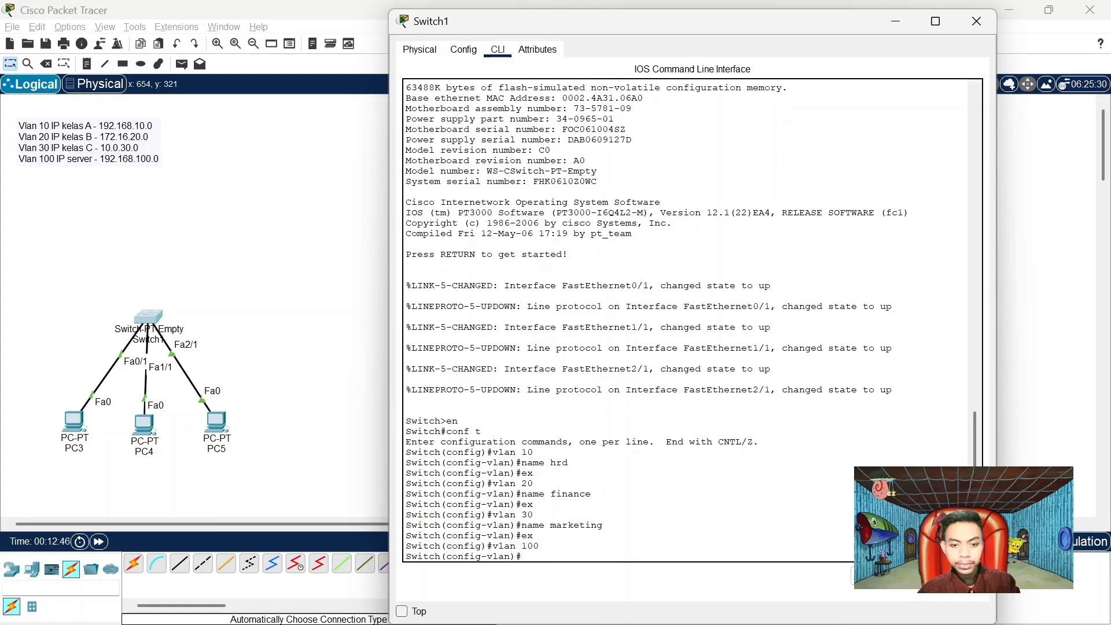
text(name server)
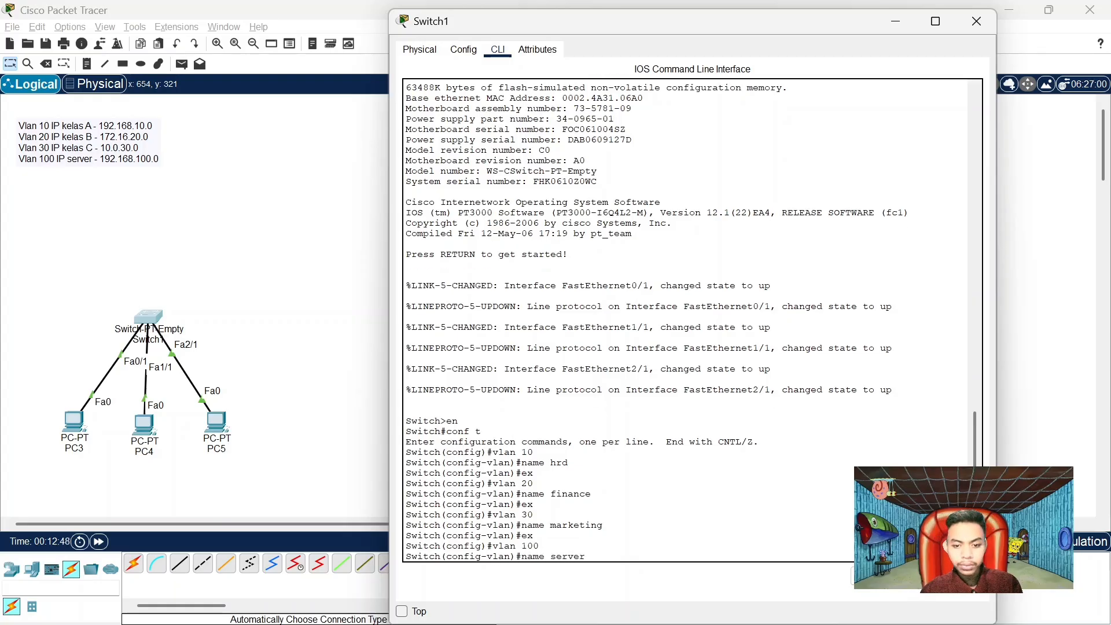
key(Return)
text(ex)
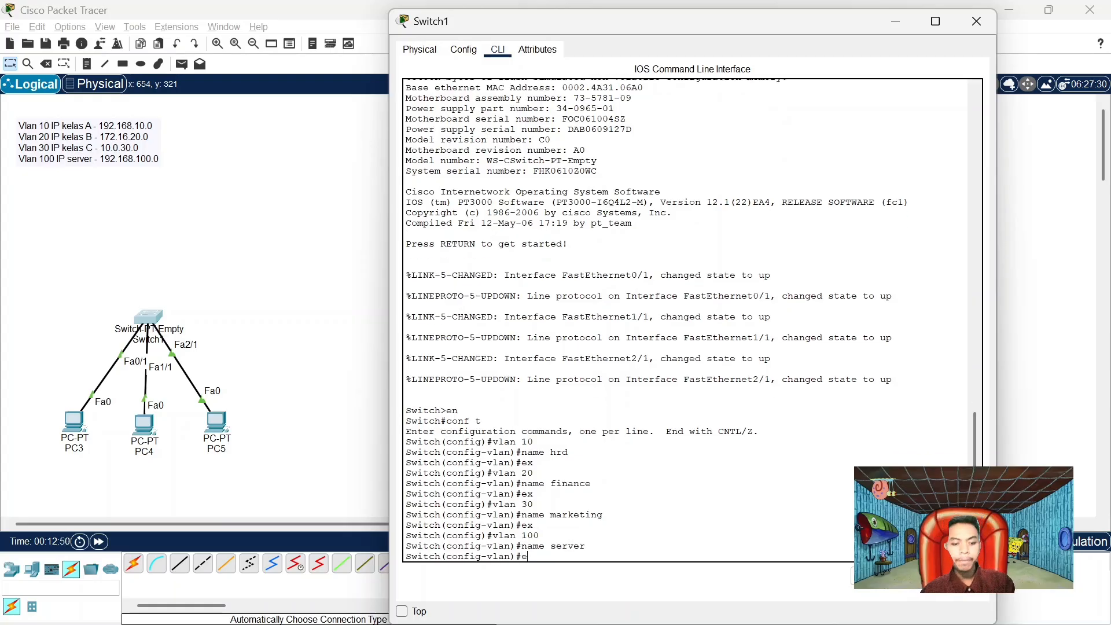
key(Return)
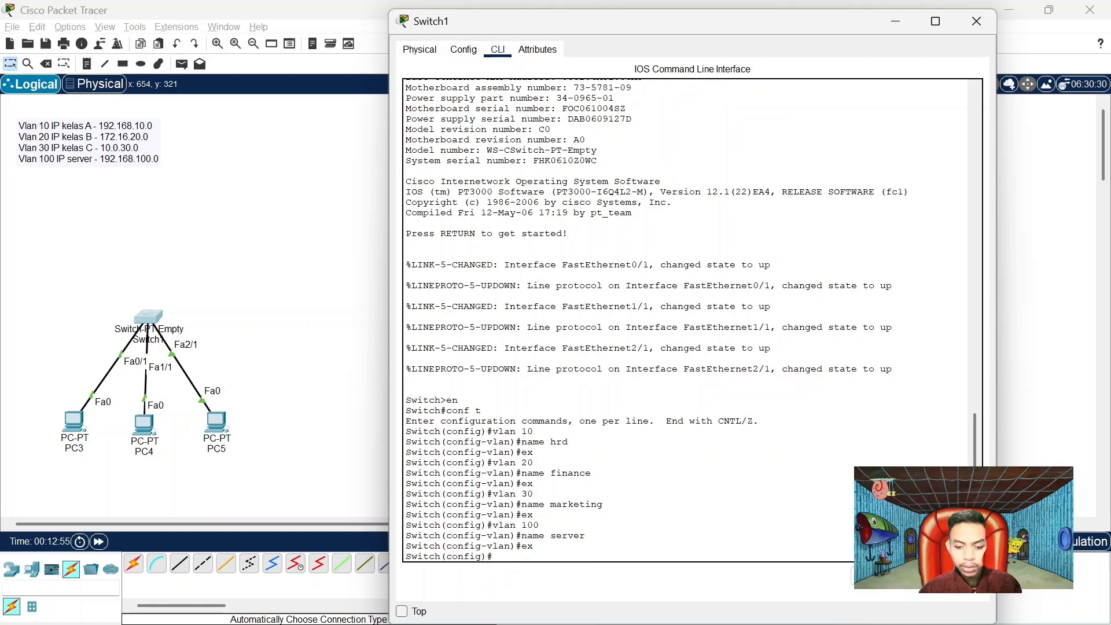
Enter the configuration of Switch1's interface fa0/1 and set it with switchport mode access
text(int fa0/1)
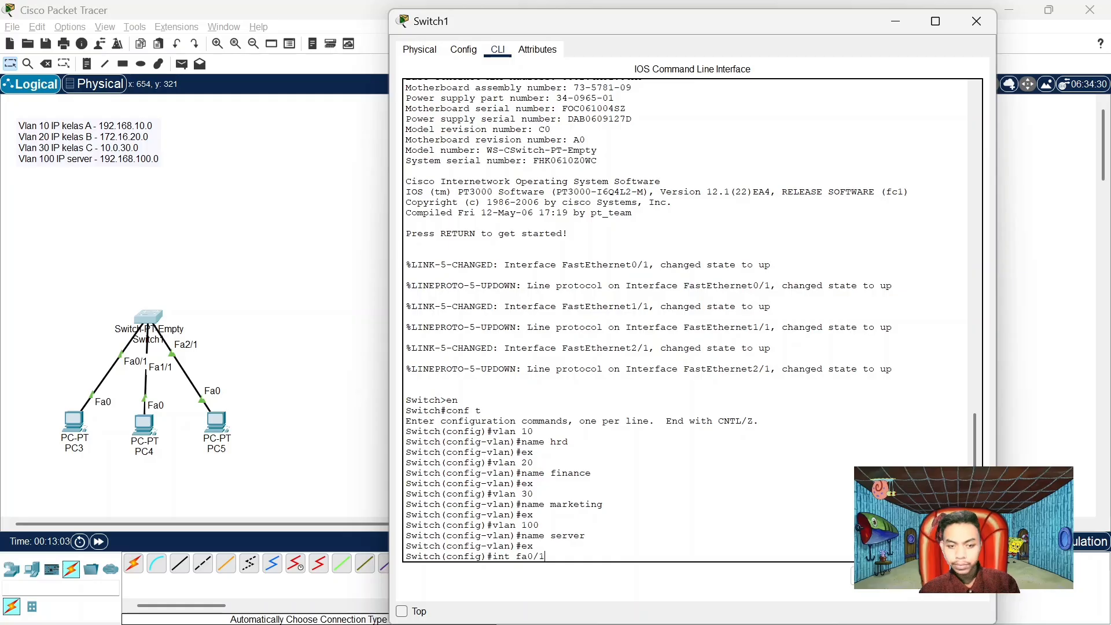
key(Return)
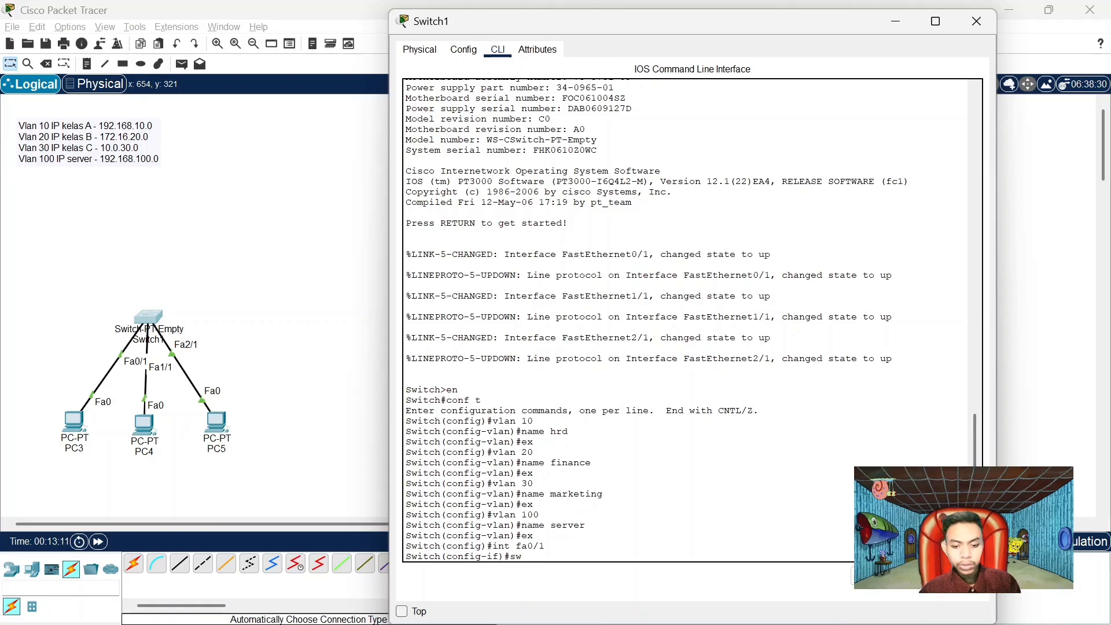
text(itcjhpp)
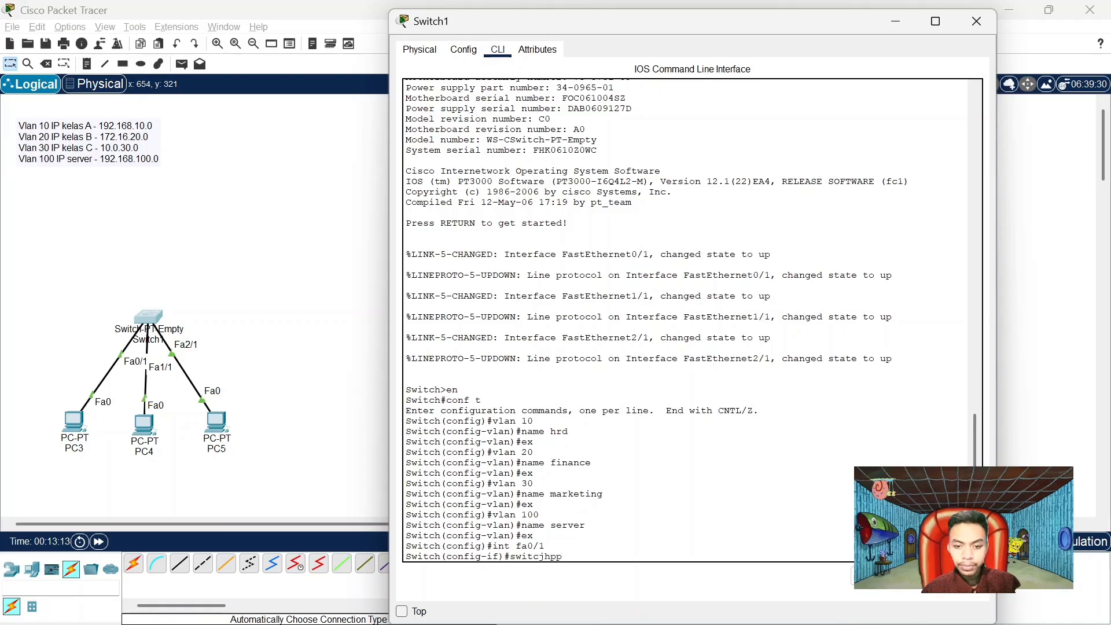
key(BackSpace)
key(BackSpace)
key(BackSpace)
key(BackSpace)
text(hport)
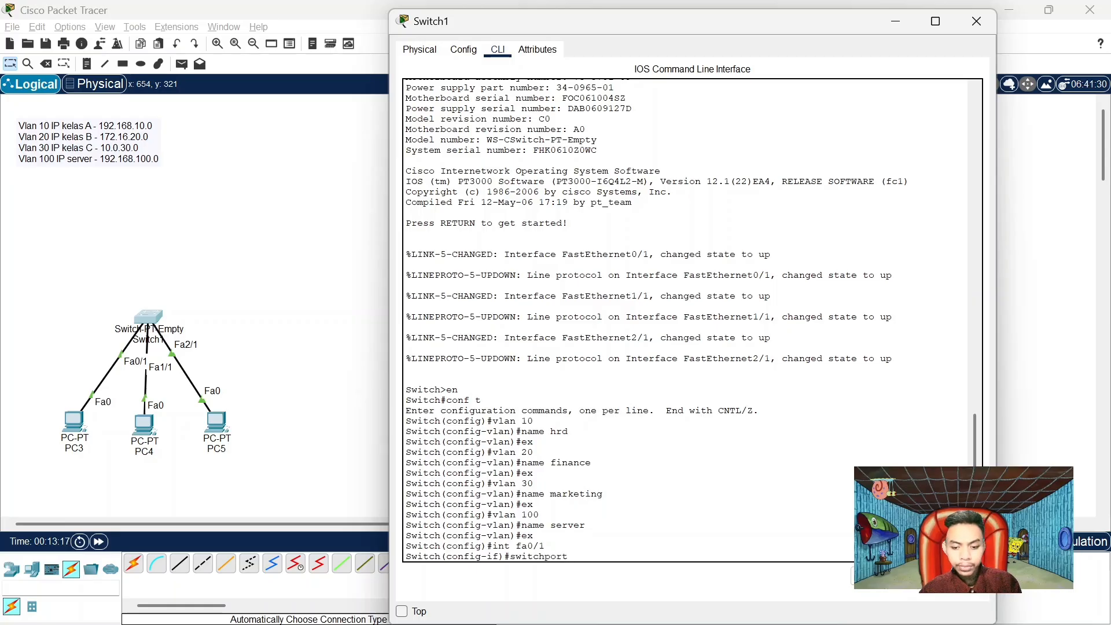
text( mode ac)
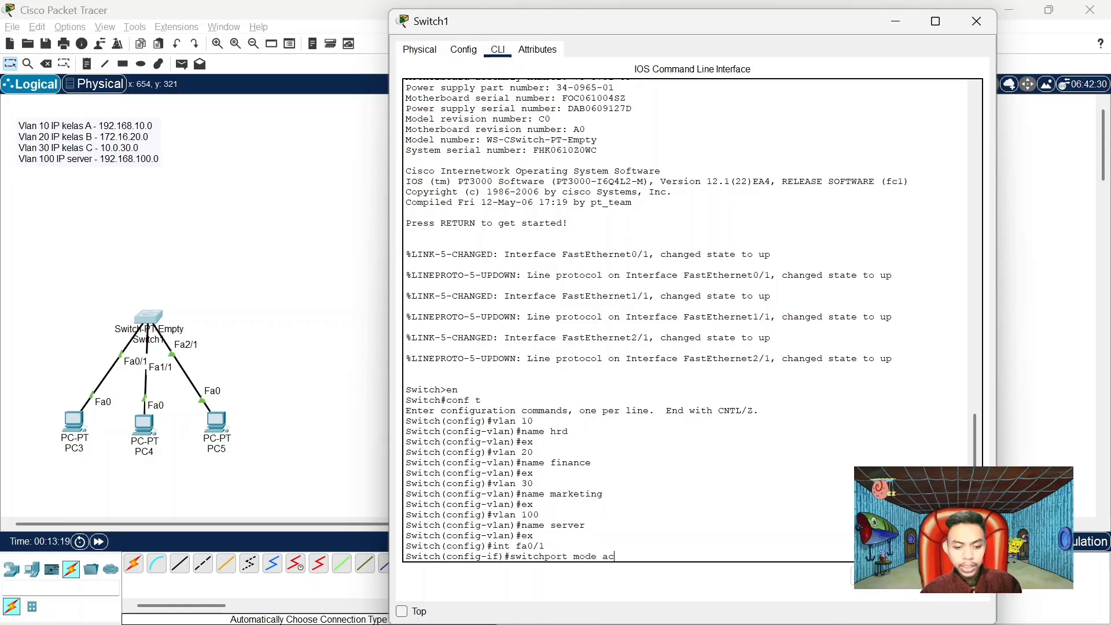
text(cess)
key(Return)
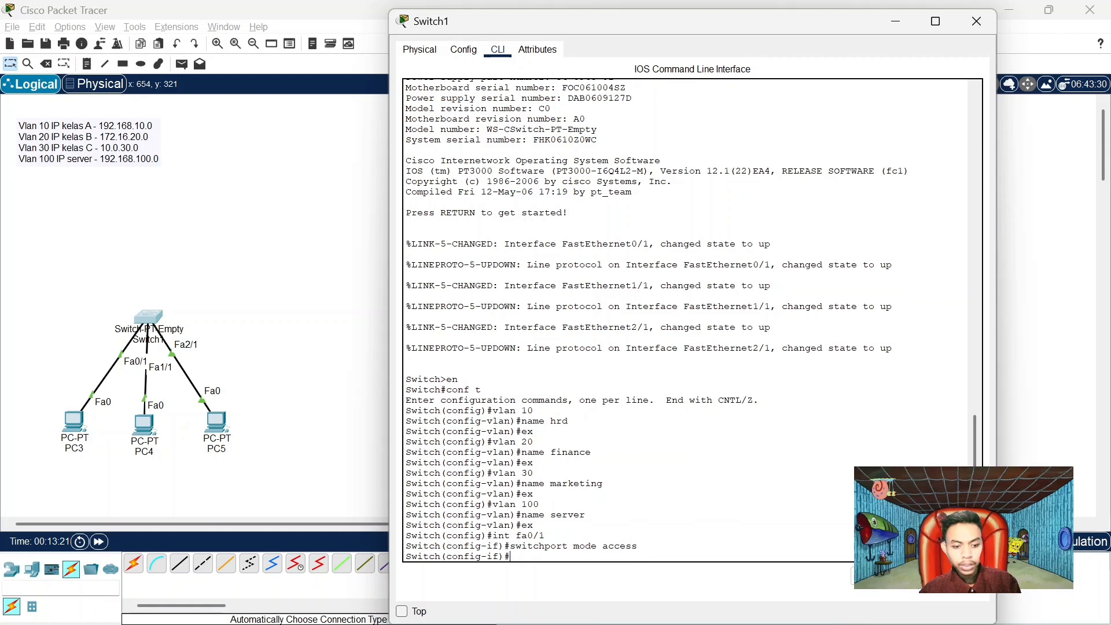
Assign interface fa0/1 to VLAN 10 with switchport access vlan 10, and leave the interface configuration
text(switchport)
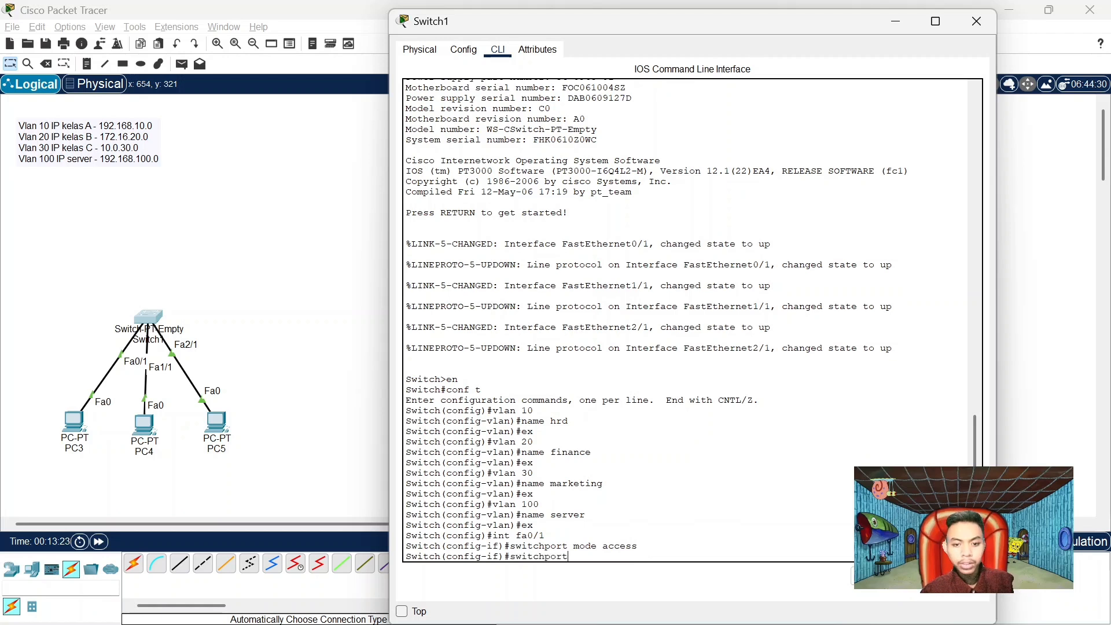
text(ess)
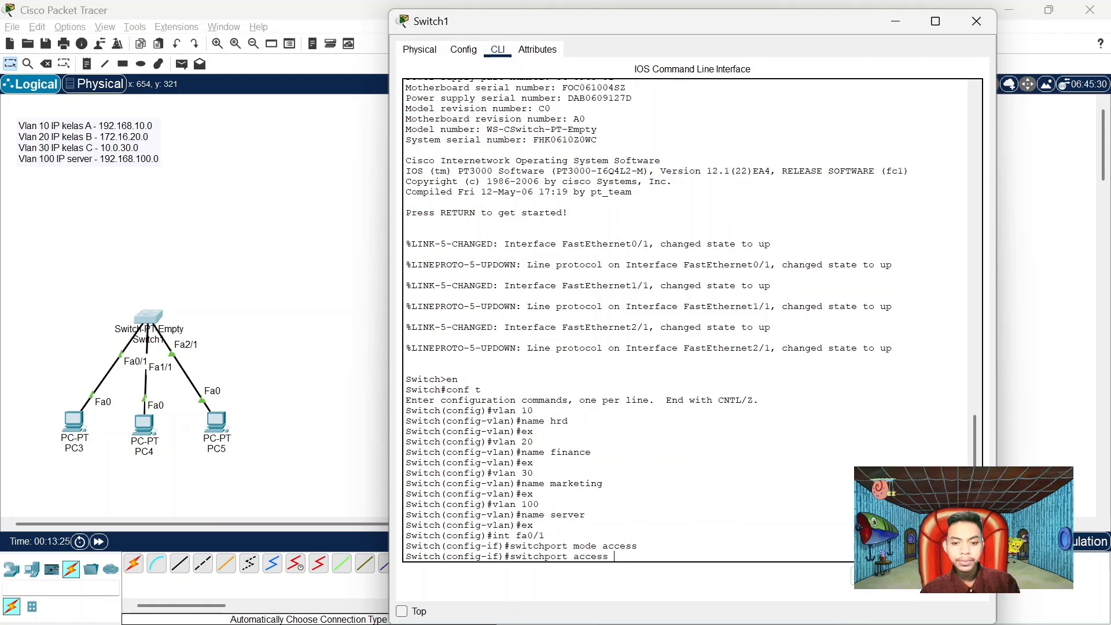
text( vlan 10)
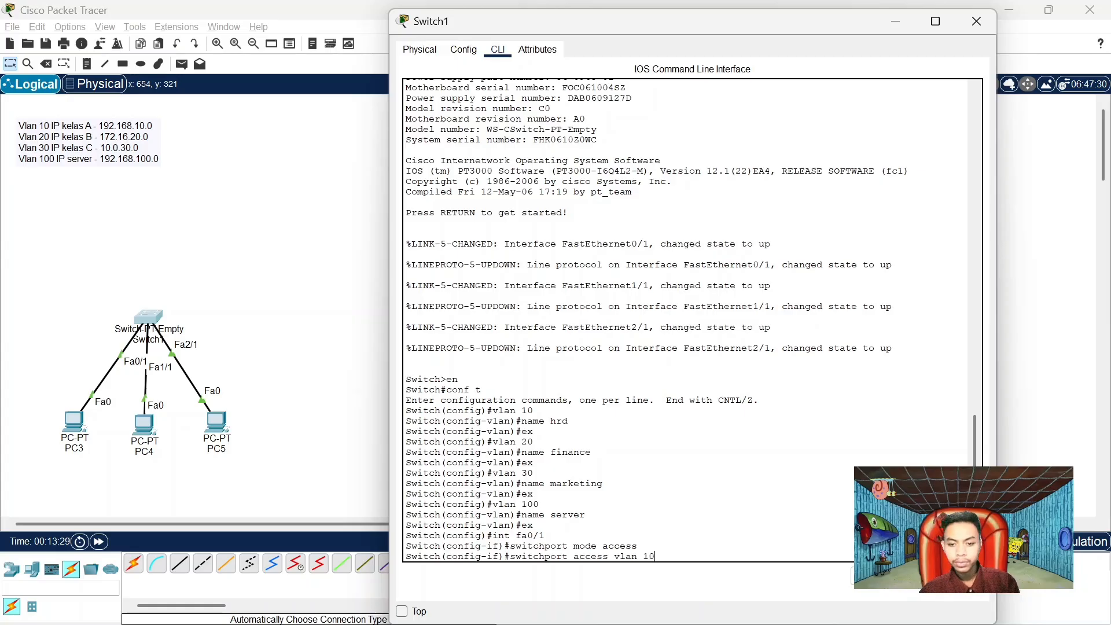
key(Return)
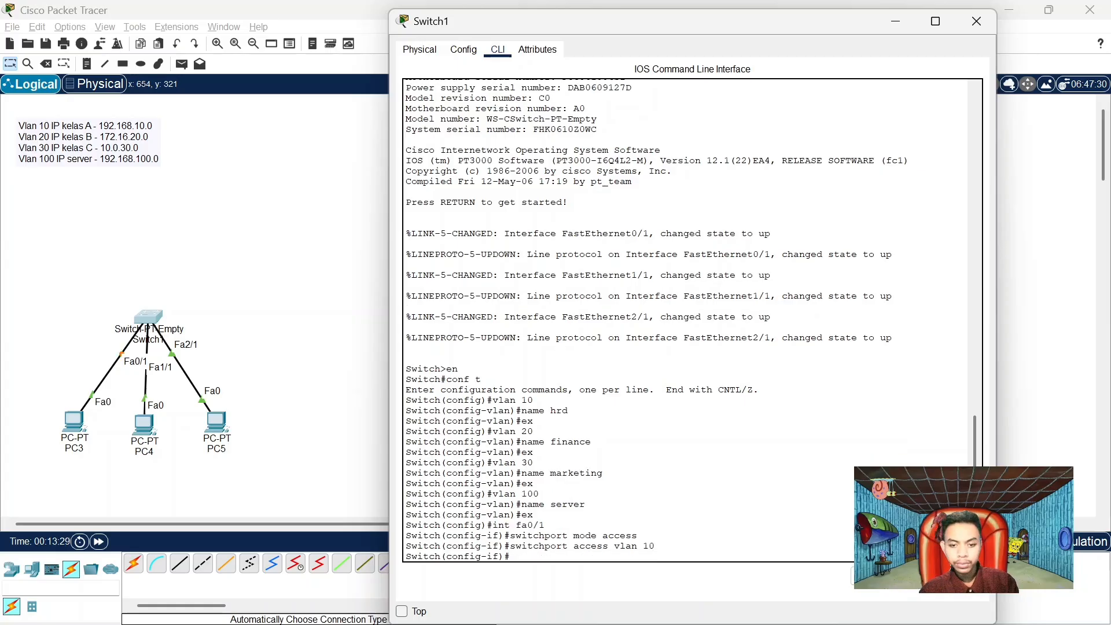
text(ex)
key(Return)
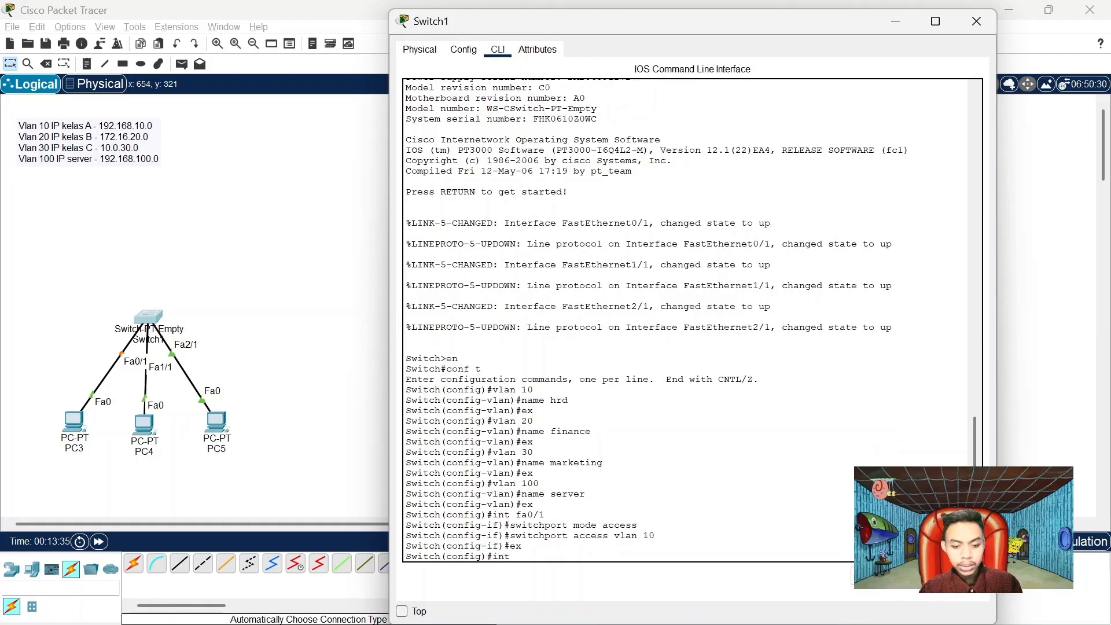
Enter the configuration of Switch1's interface fa1/1 and set it with switchport mode access
key(Return)
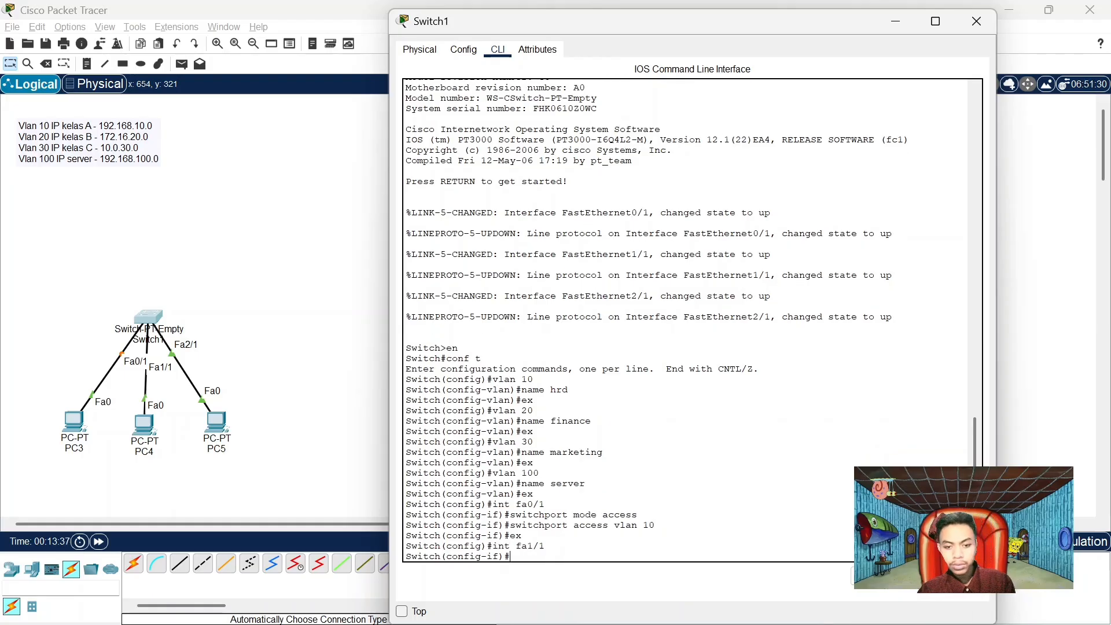
text(switc)
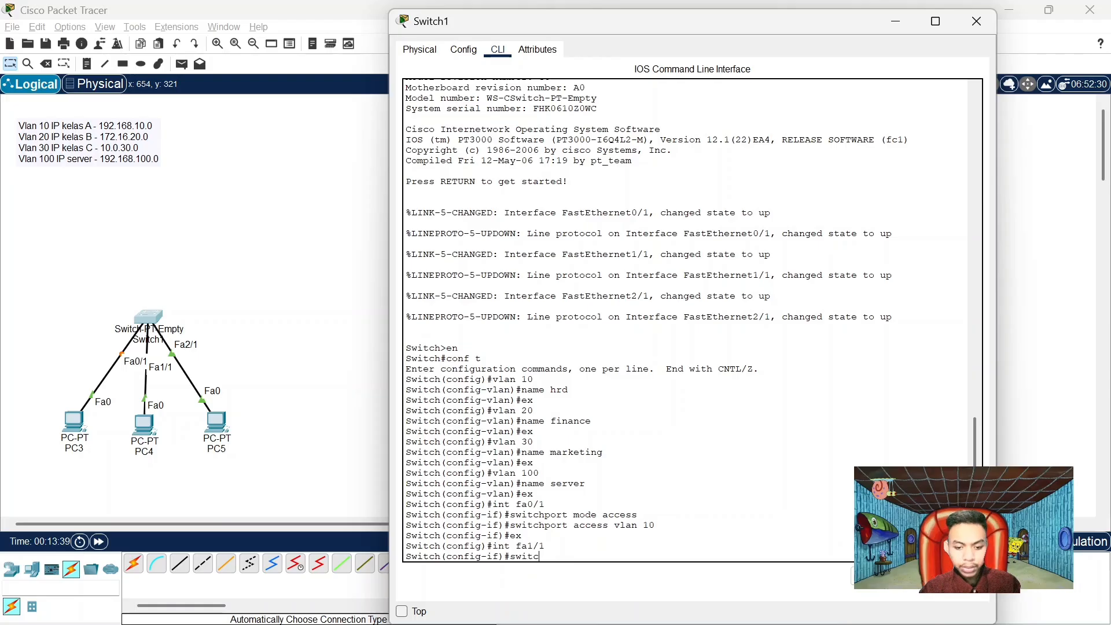
text(hport )
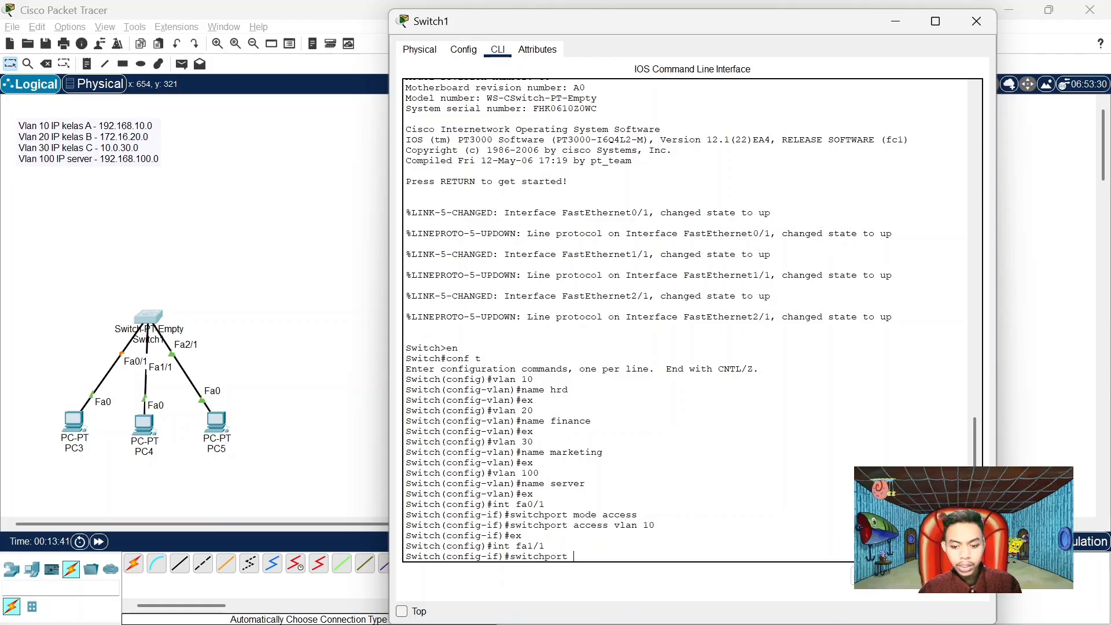
text(mode access)
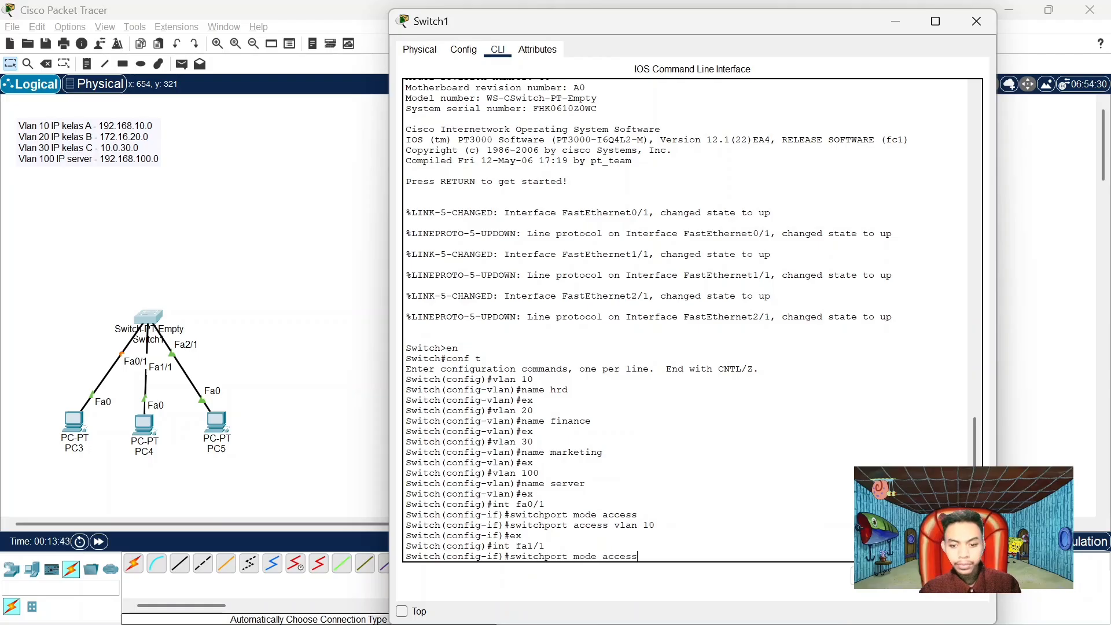
key(Return)
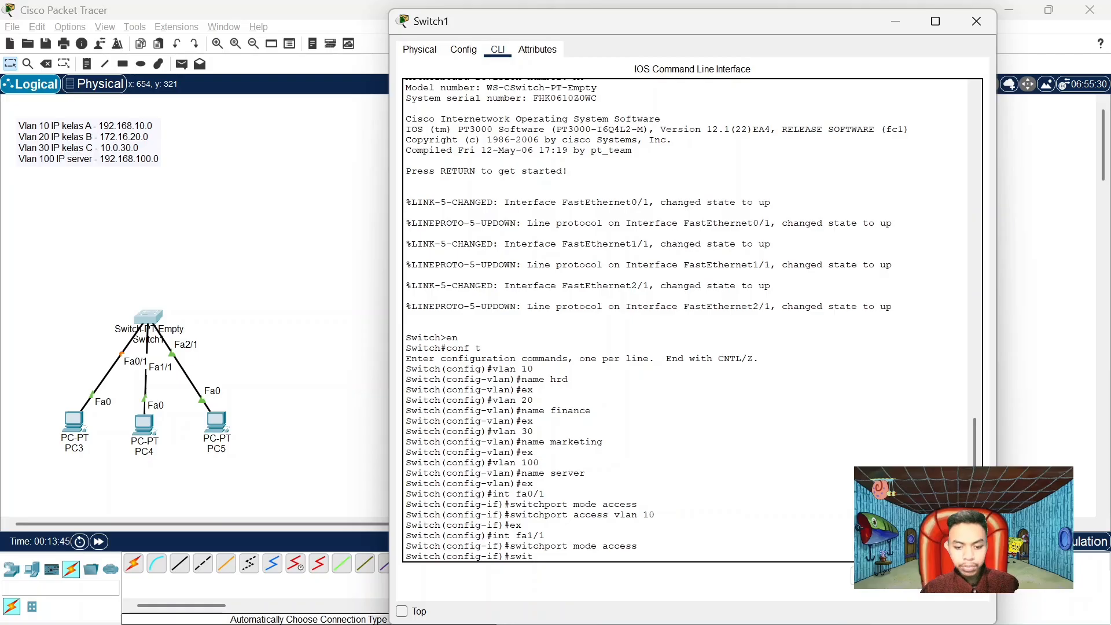
Assign interface fa1/1 to VLAN 20 with switchport access vlan 20, and leave the interface configuration
text(switchport ac)
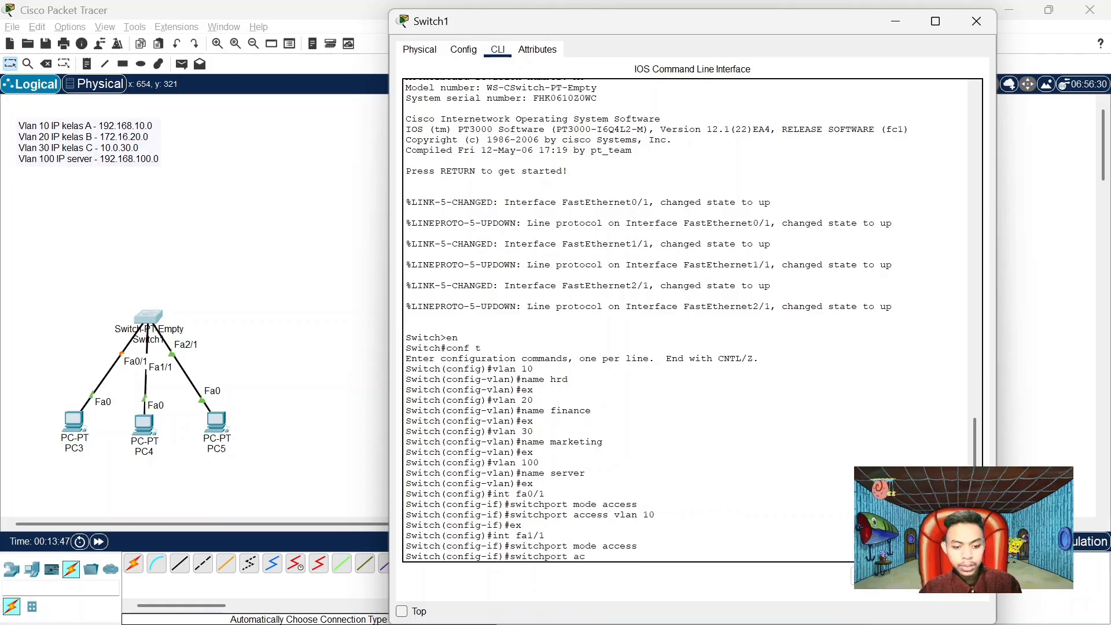
text(cess vla)
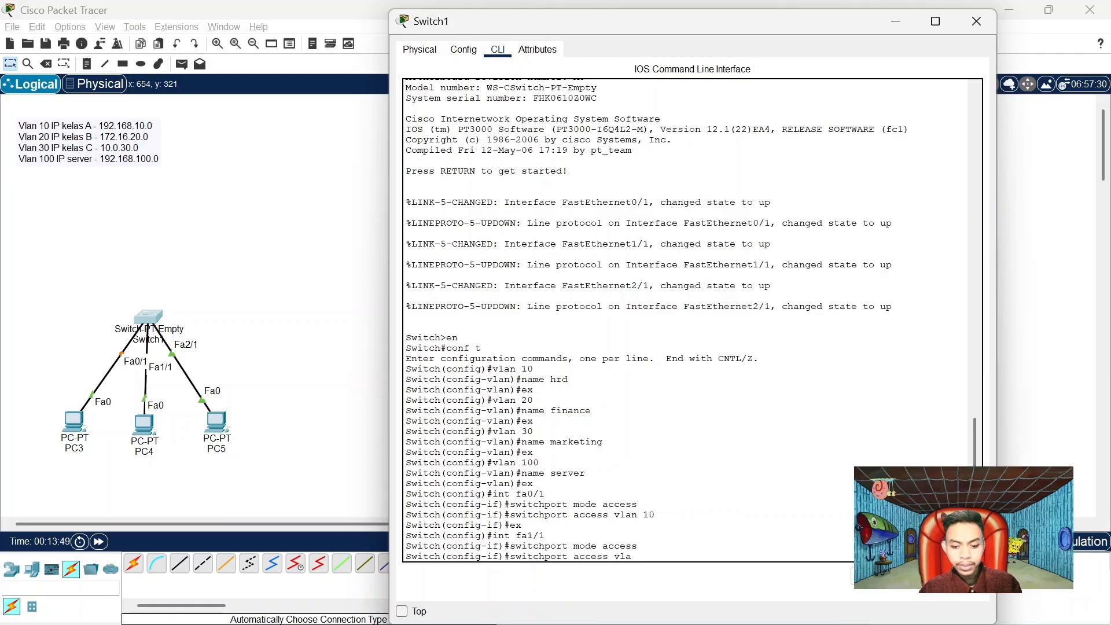
text(n 20)
key(Return)
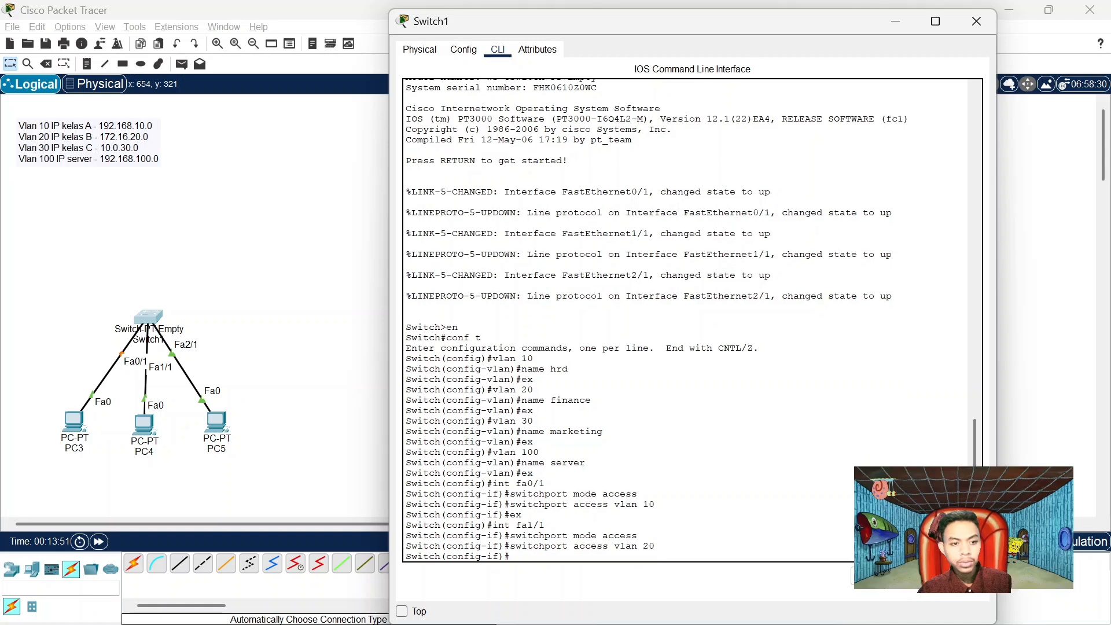
text(e)
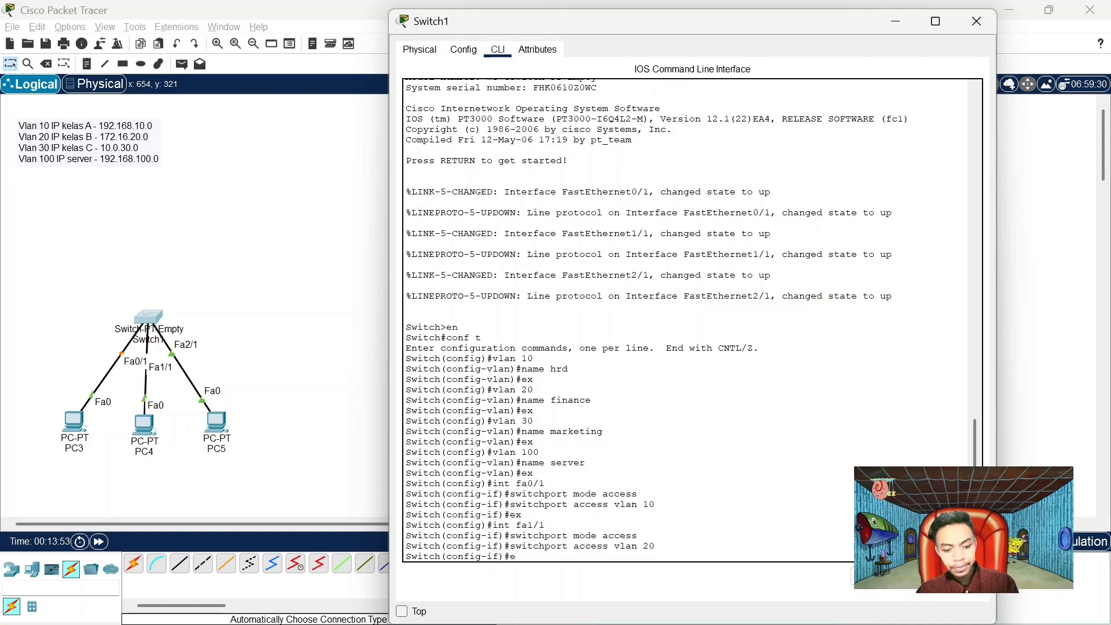
text(x)
key(Return)
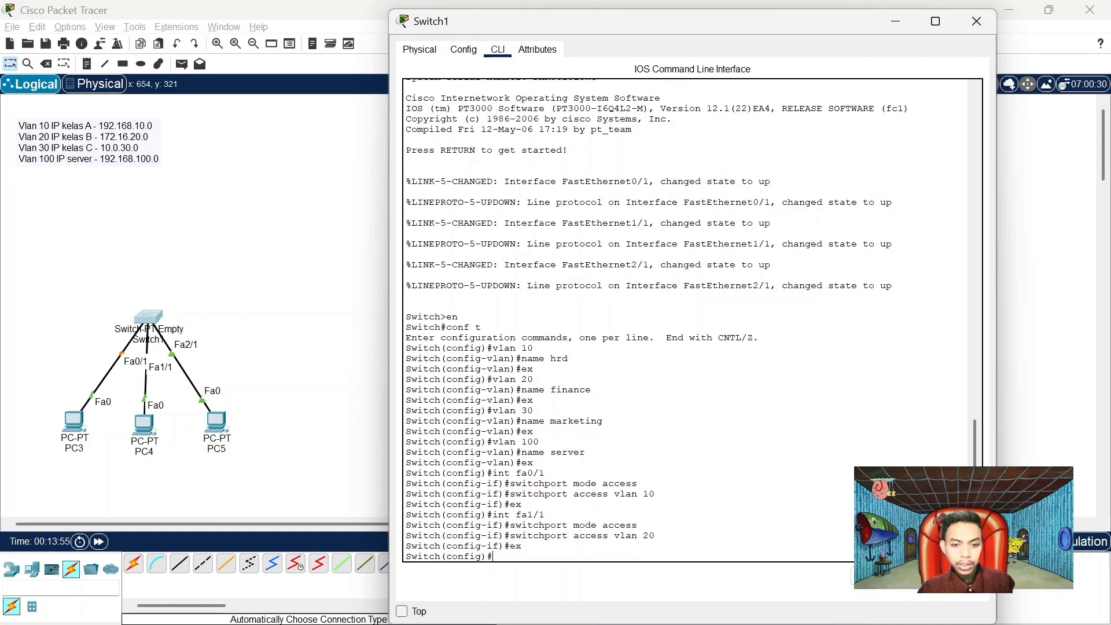
Enter the configuration of Switch1's interface fa2/1 and set it with switchport mode access
text(int f)
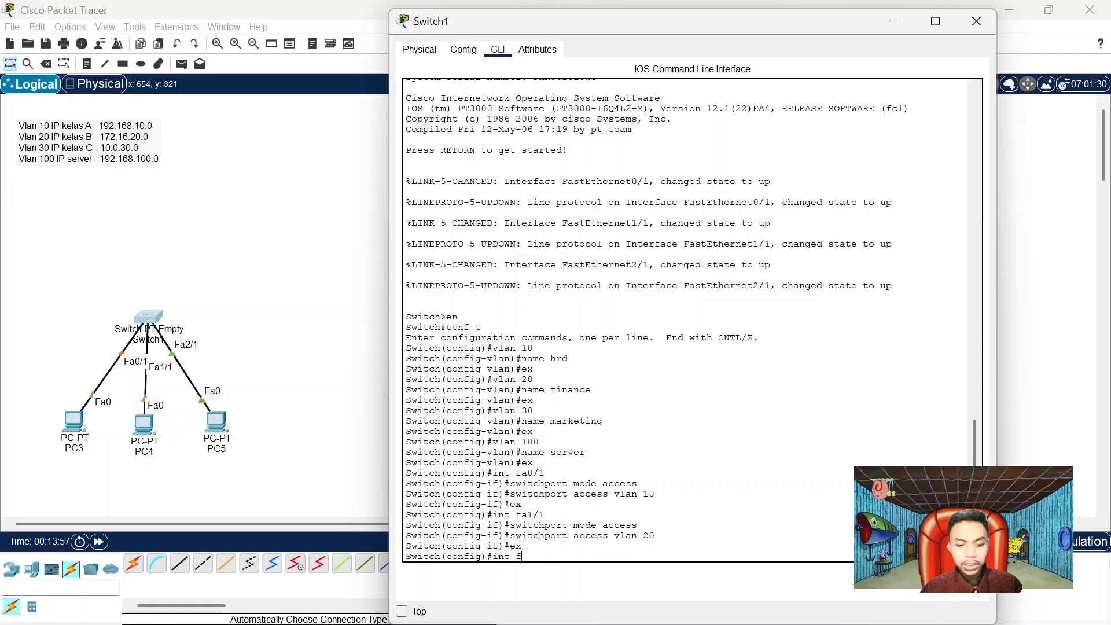
text(a)
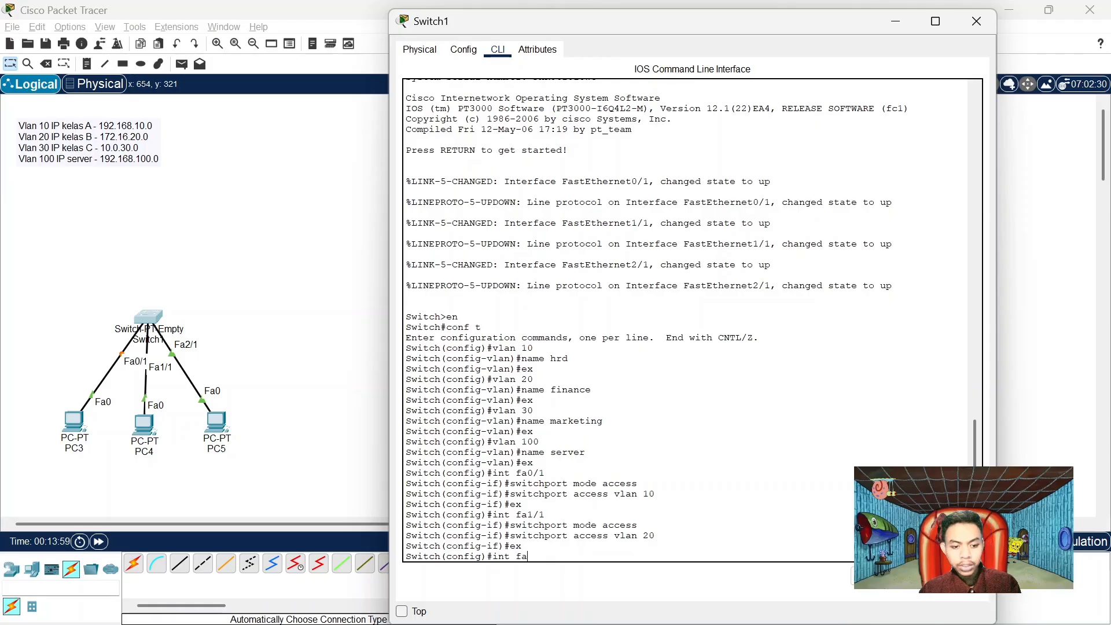
text(2/1)
key(Return)
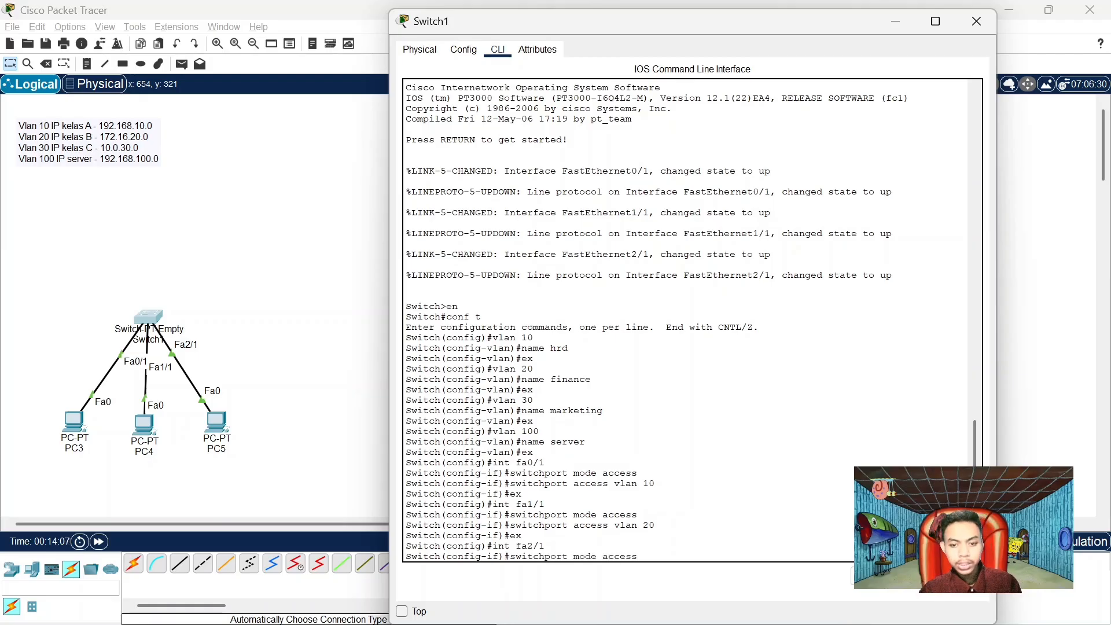
key(Return)
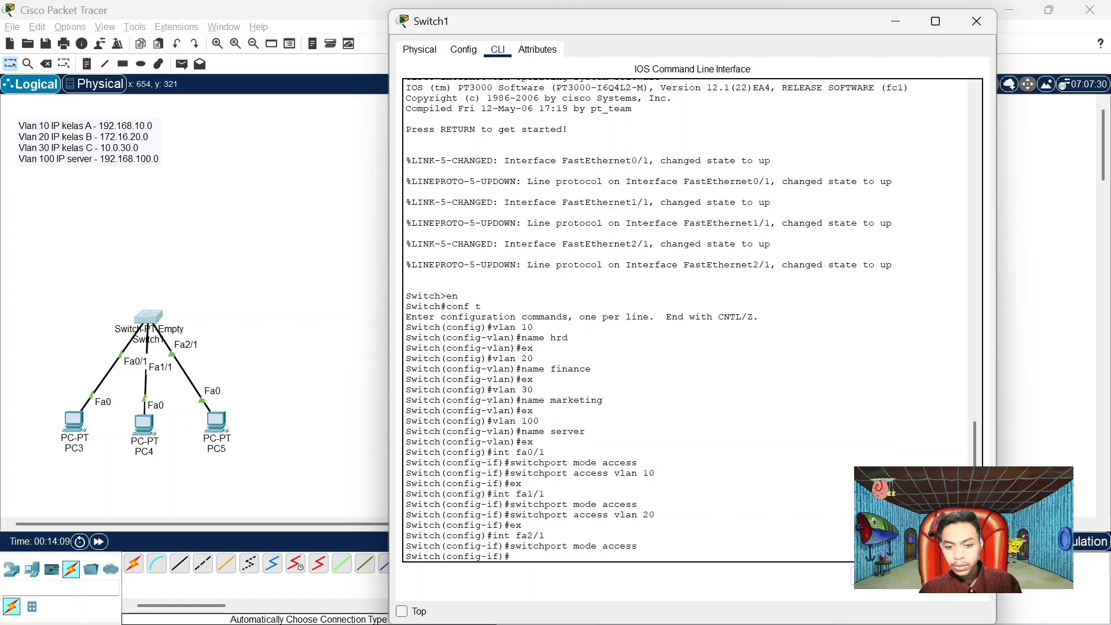
Assign interface fa2/1 to VLAN 30 with switchport access vlan 30, leave the interface configuration and close Switch1's window
text(switchpo)
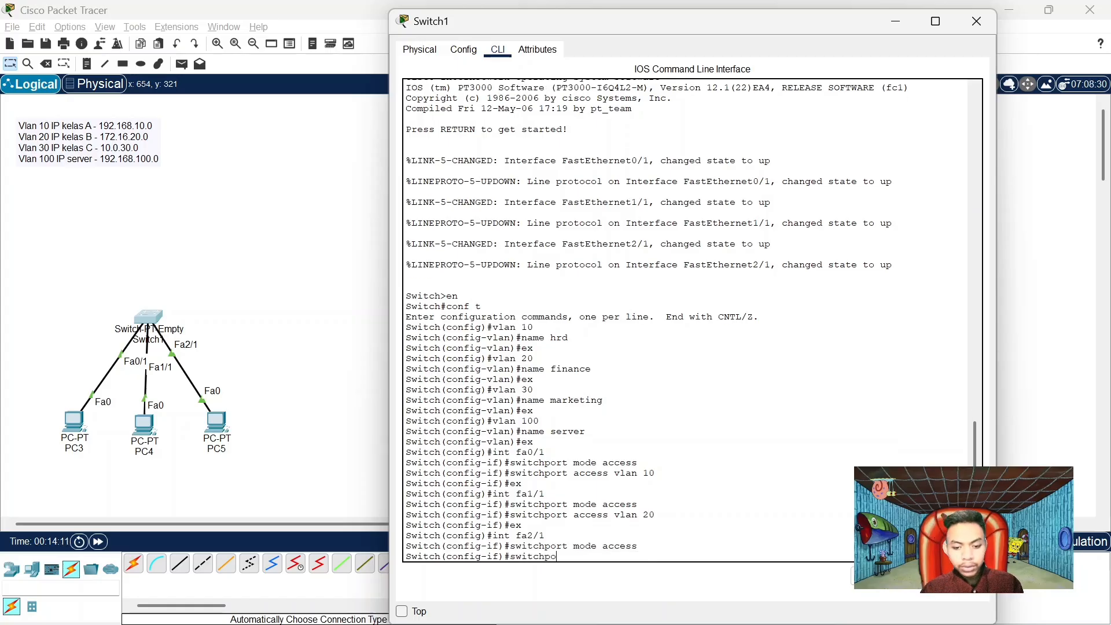
text(rt access vlan )
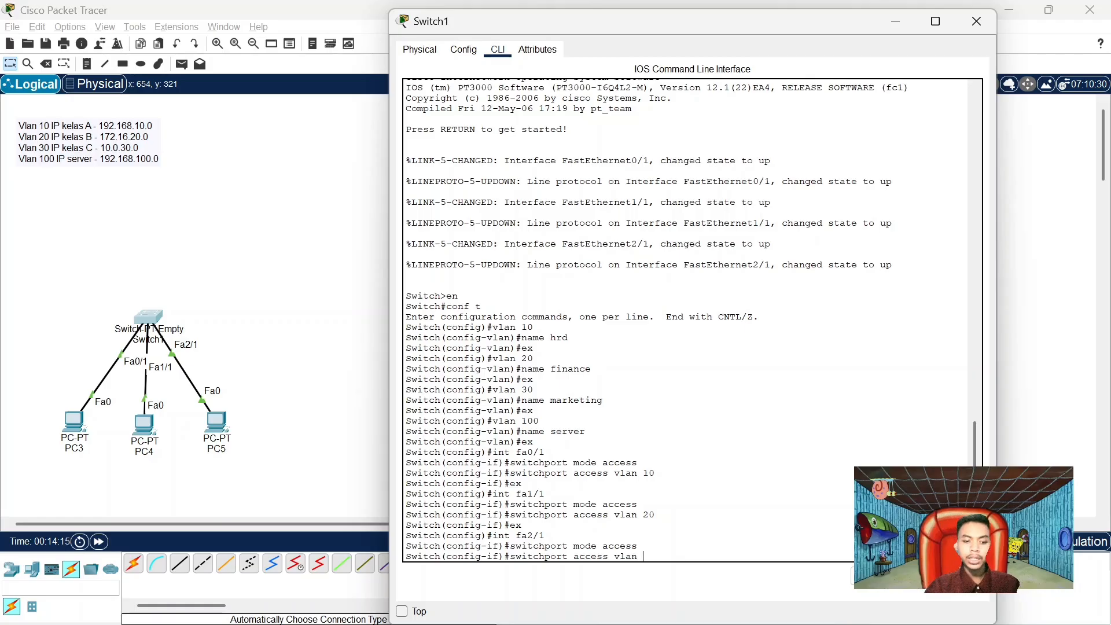
text(30)
key(Return)
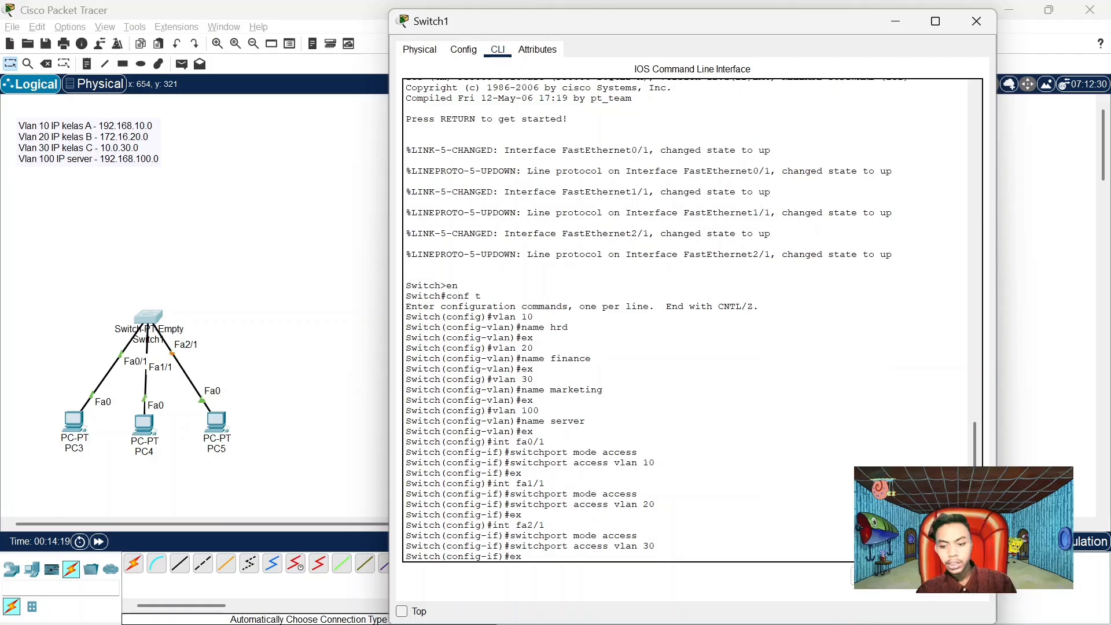
text(ex)
key(Return)
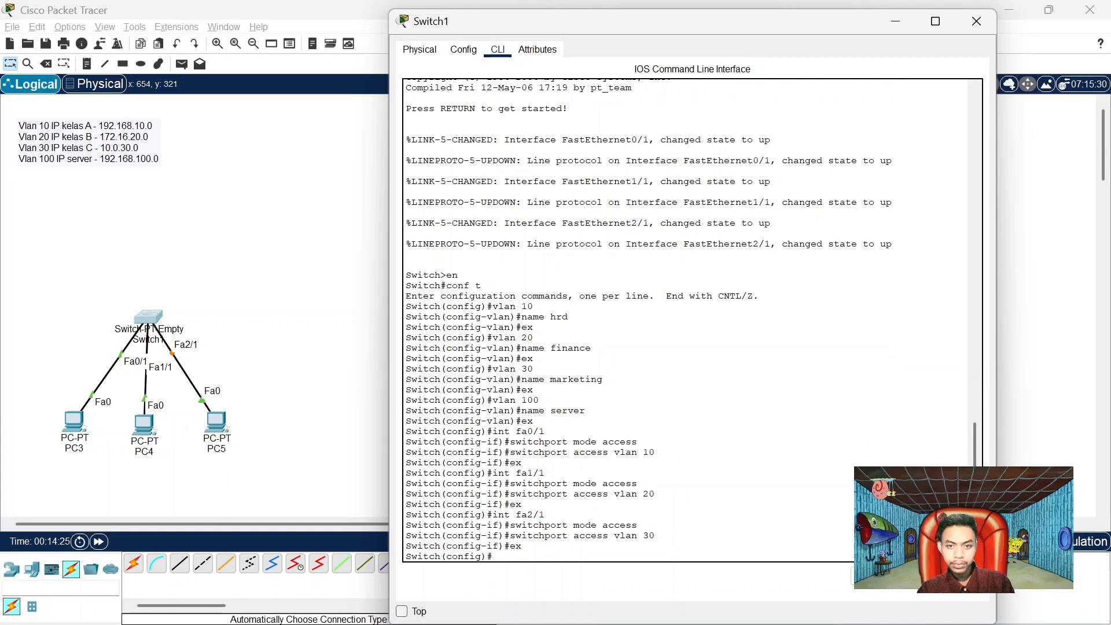
click(976, 21)
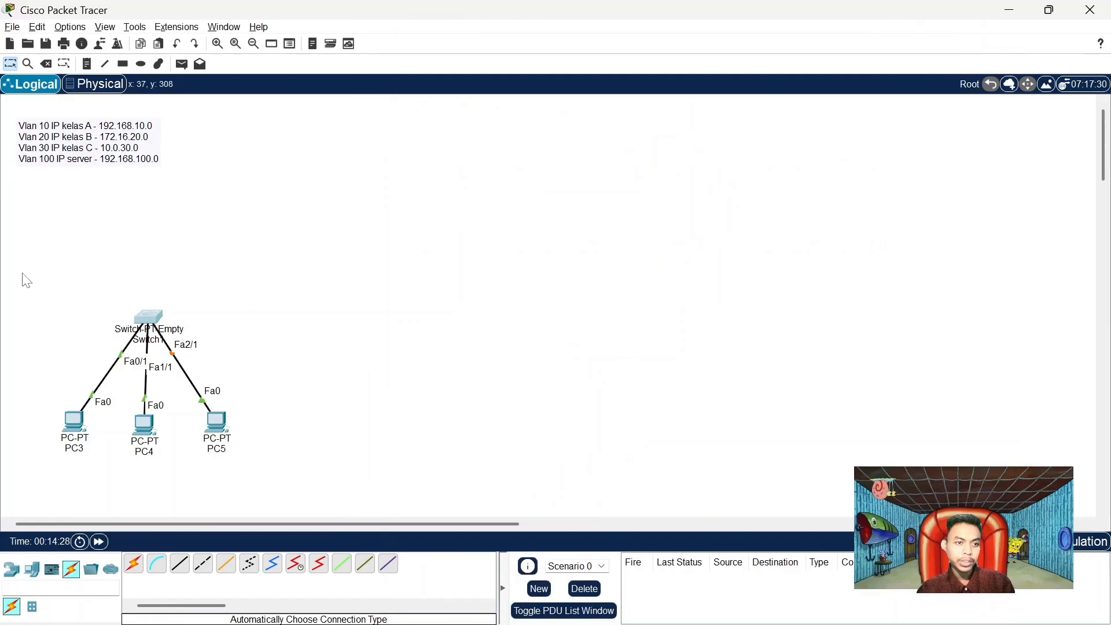
Duplicate Switch1 together with its three connected PCs and place the copy beside the original group
drag(30, 289, 292, 467)
key(ctrl+v)
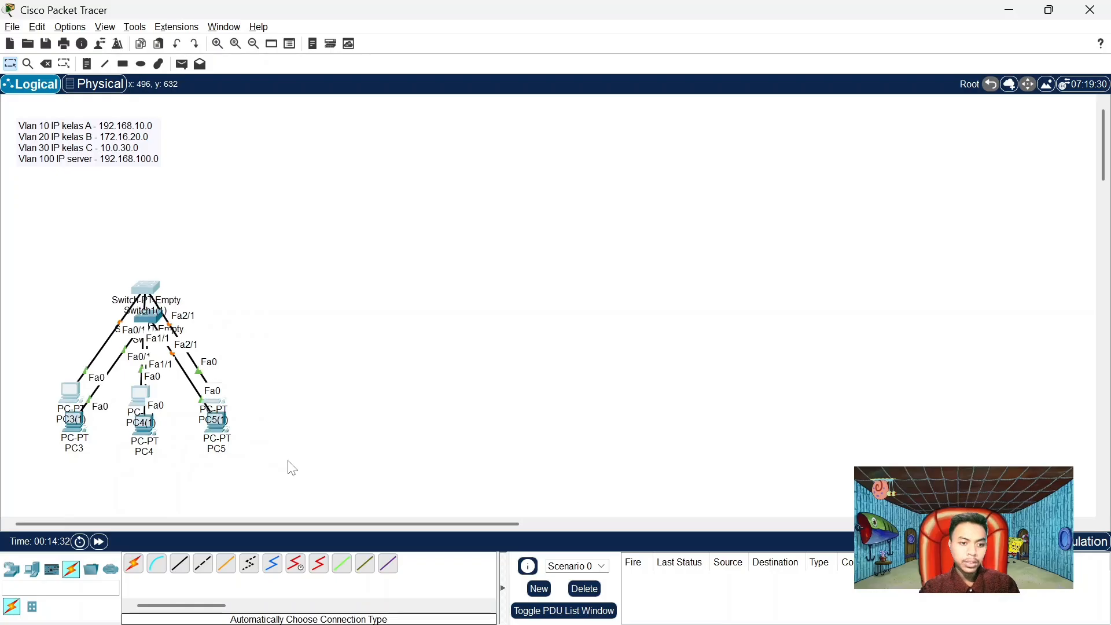
drag(144, 309, 389, 322)
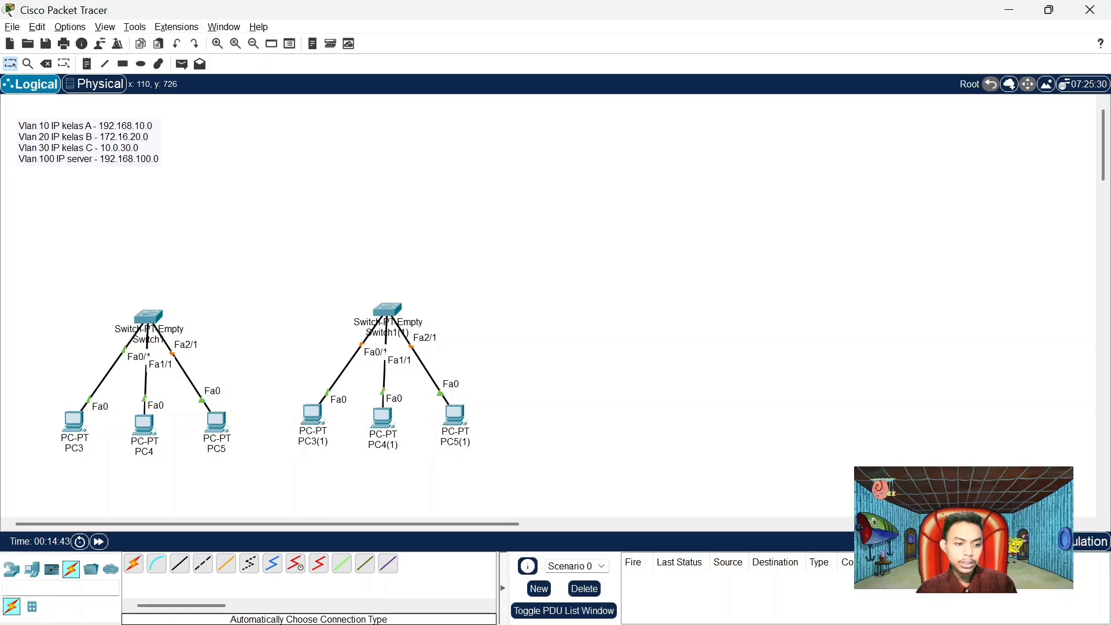
Add a 3560-24PS multilayer switch to the workspace, above and to the right of the copied switch group
click(18, 574)
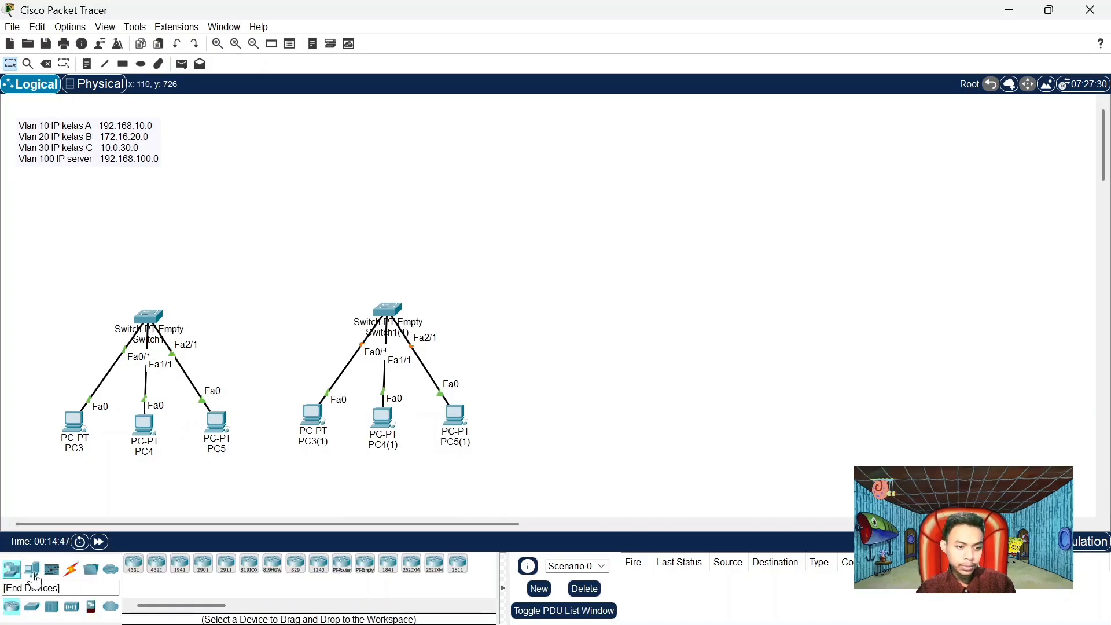
click(32, 606)
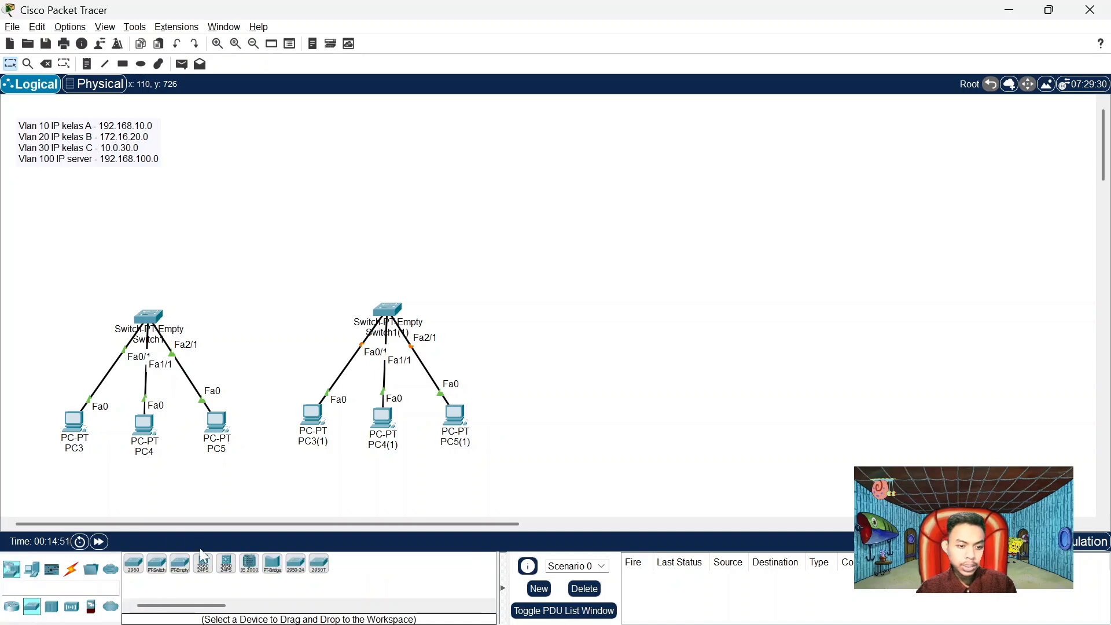
drag(207, 573, 483, 428)
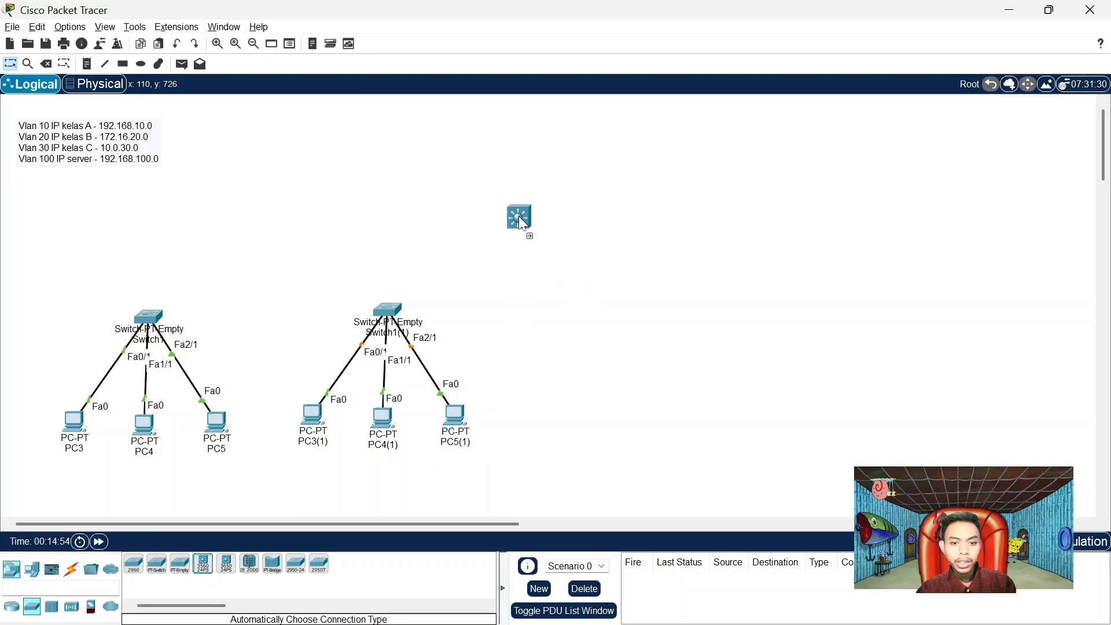
drag(524, 213, 530, 211)
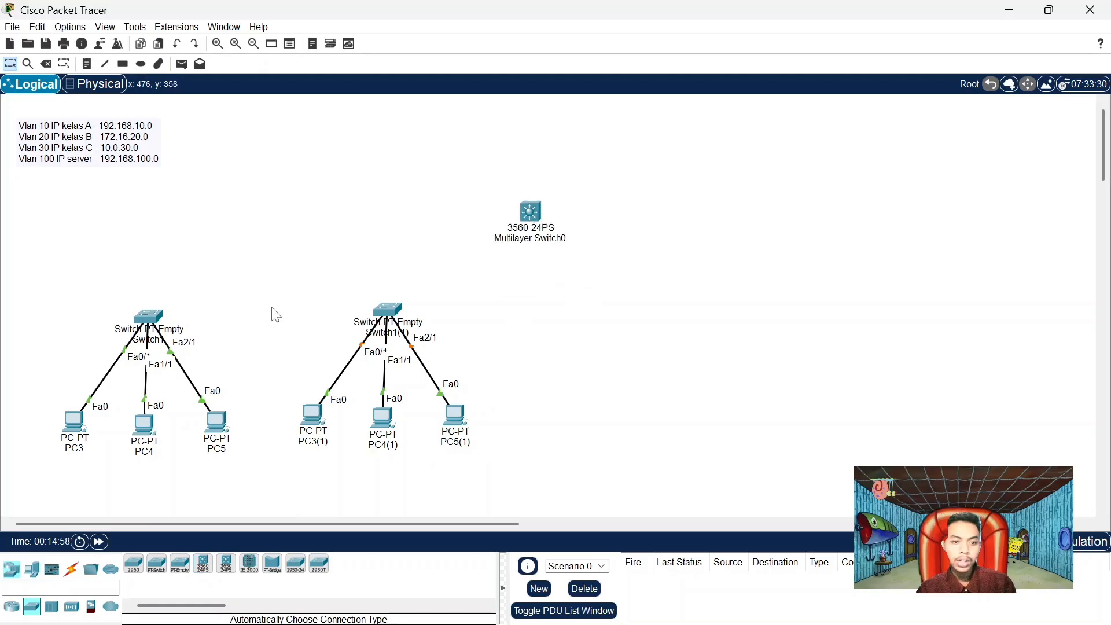
Add a Server-PT above and left of the multilayer switch, and a 4331 router above the gap between the two switch groups
click(32, 570)
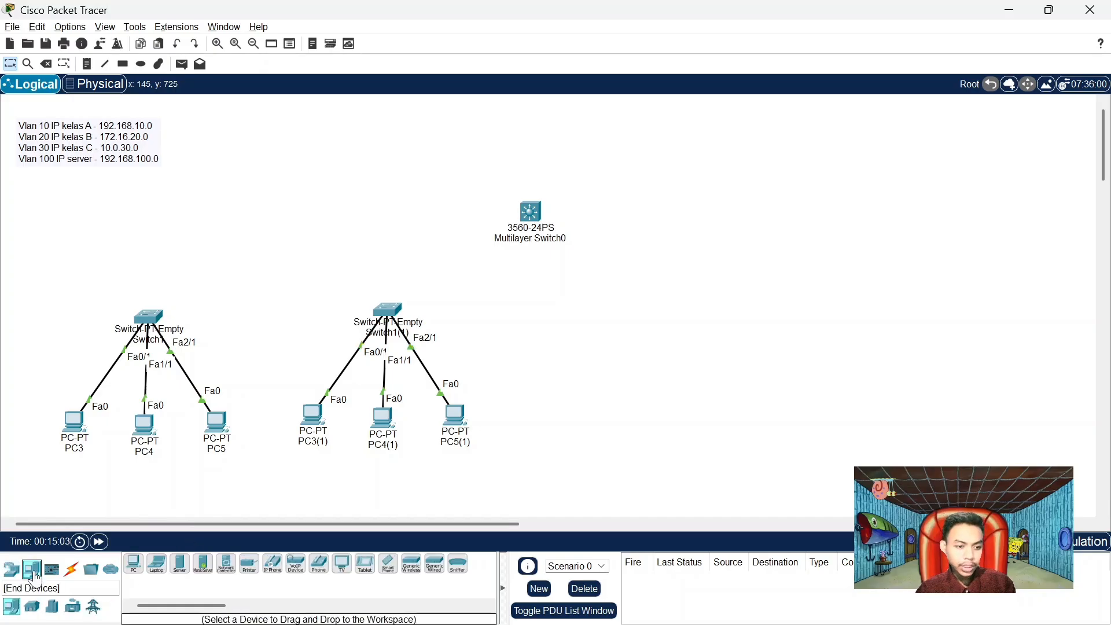
click(180, 563)
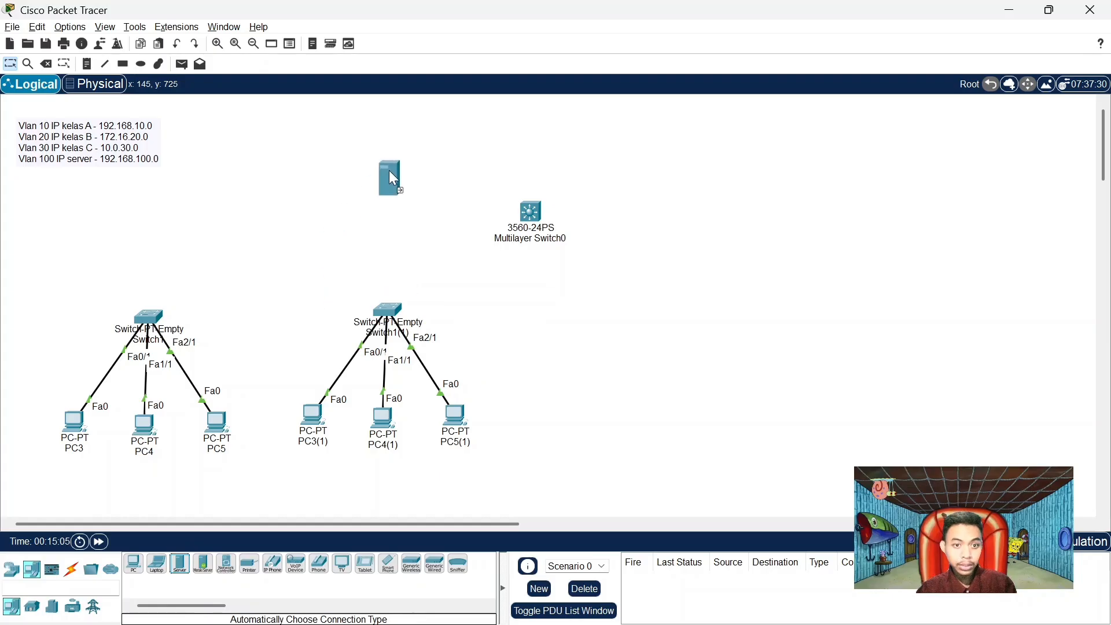
click(437, 137)
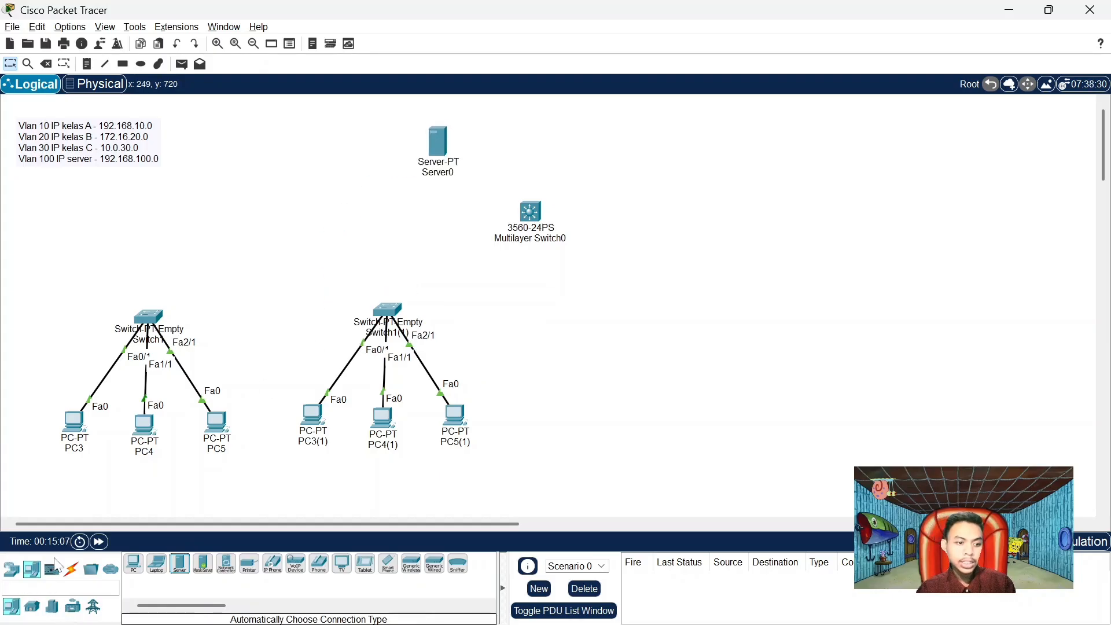
click(11, 568)
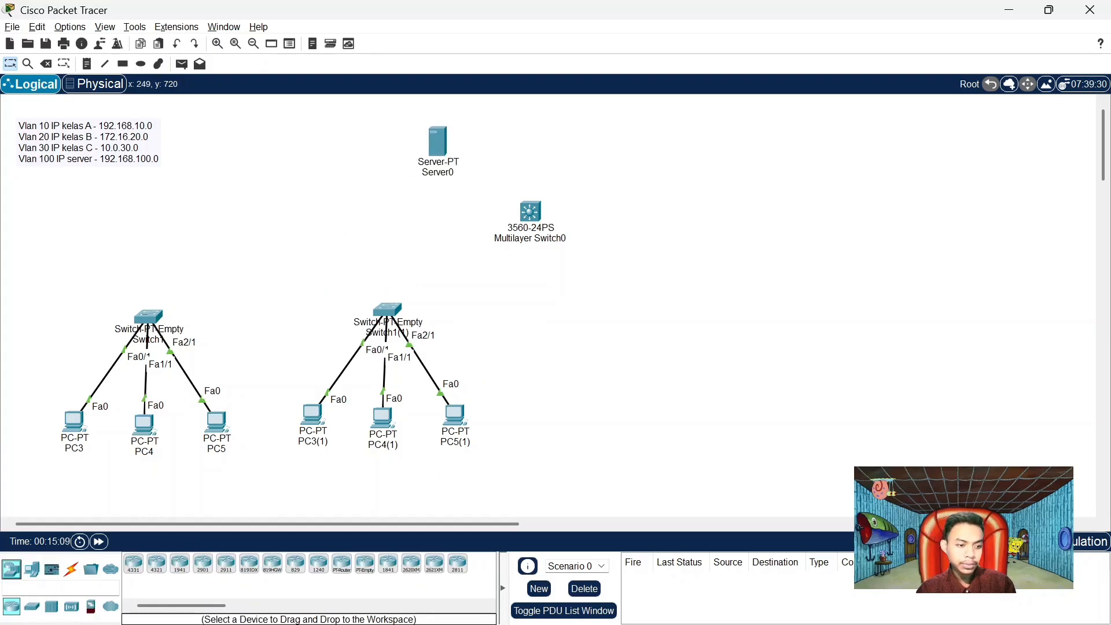
click(134, 566)
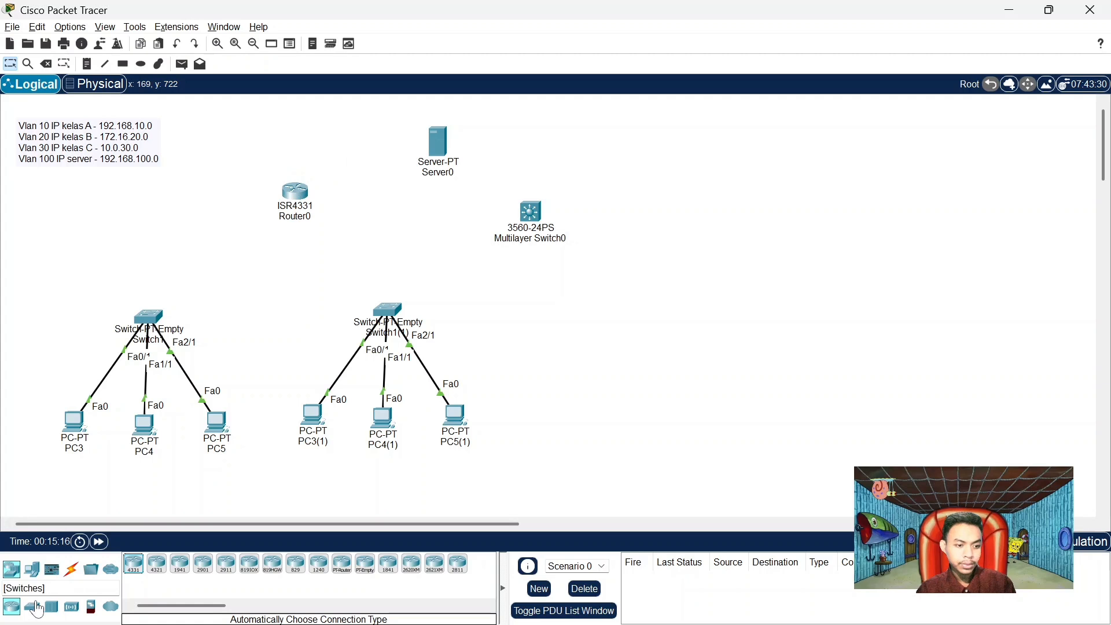
Place three PCs around the right side of the multilayer switch, one above, one beside and one below it
click(32, 568)
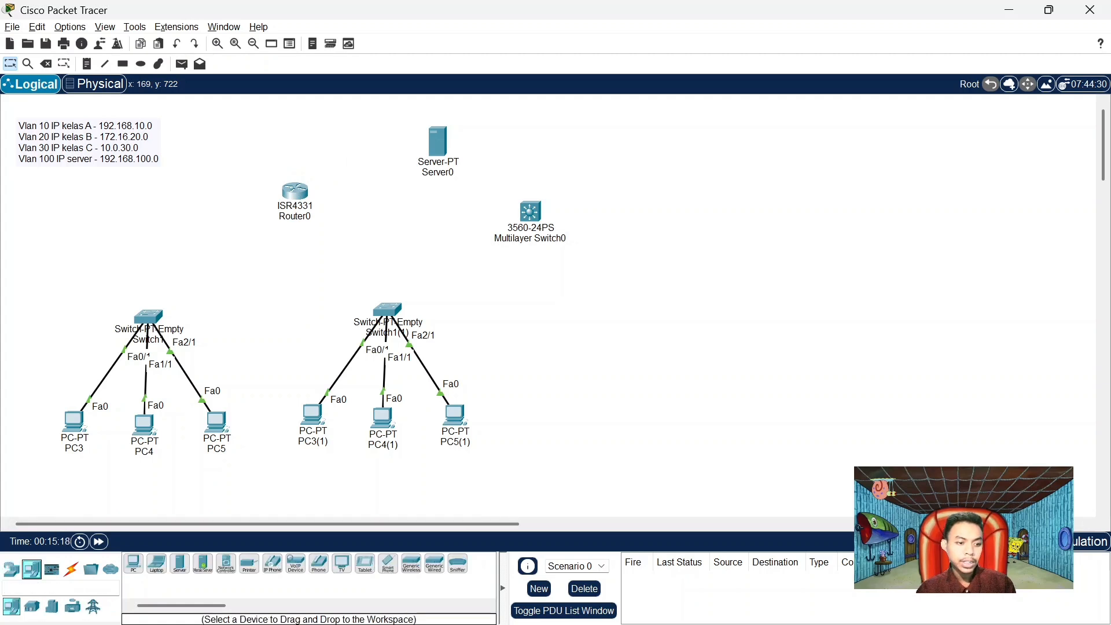
click(134, 564)
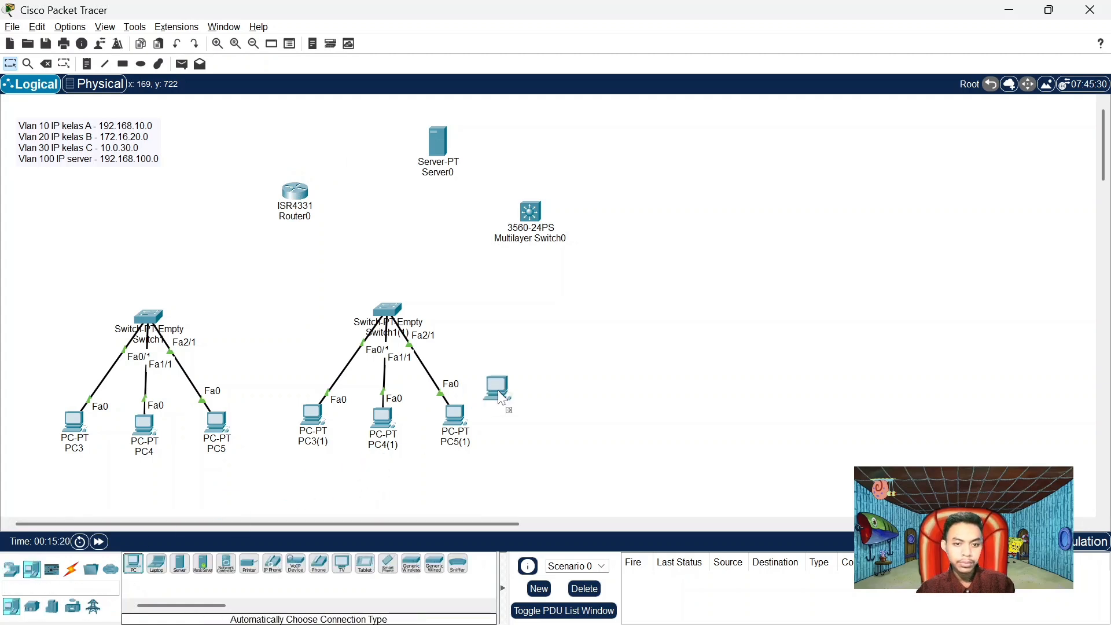
click(573, 315)
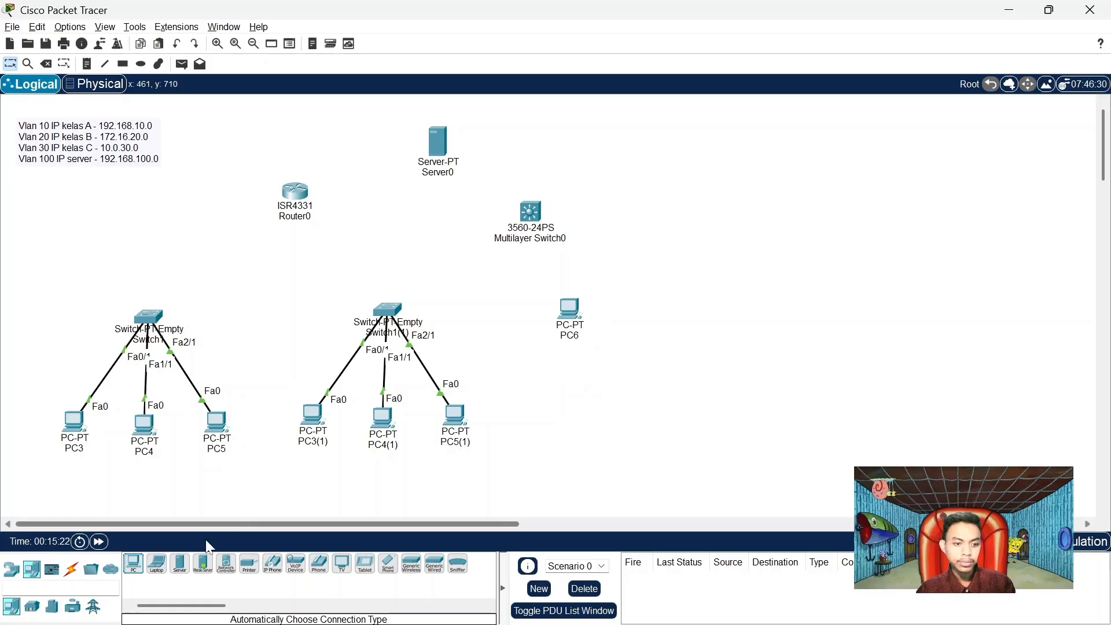
click(134, 564)
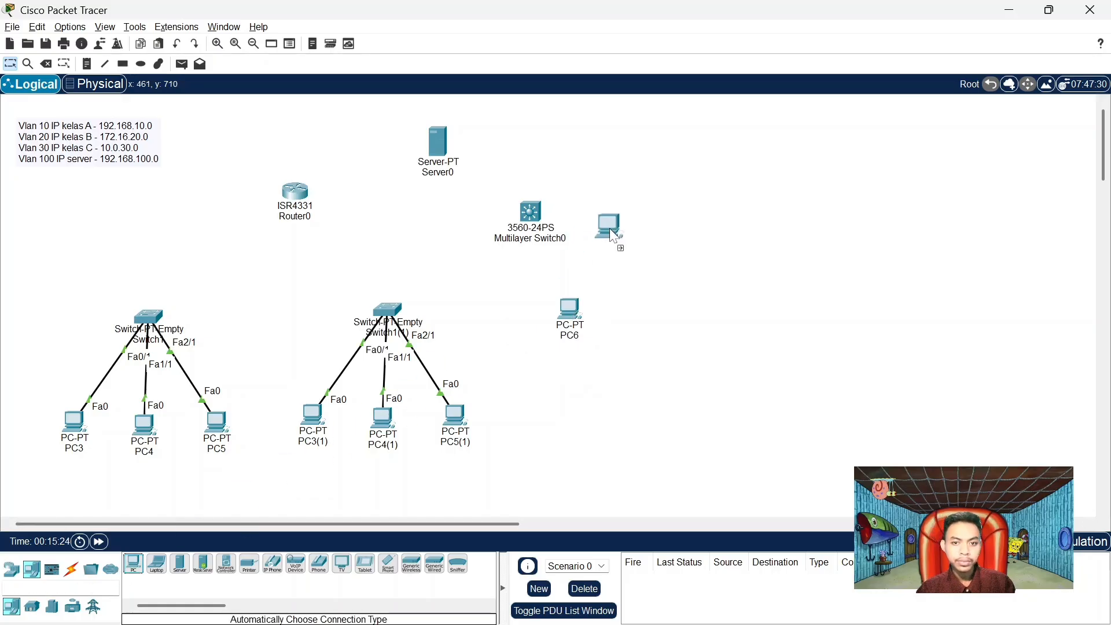
click(642, 227)
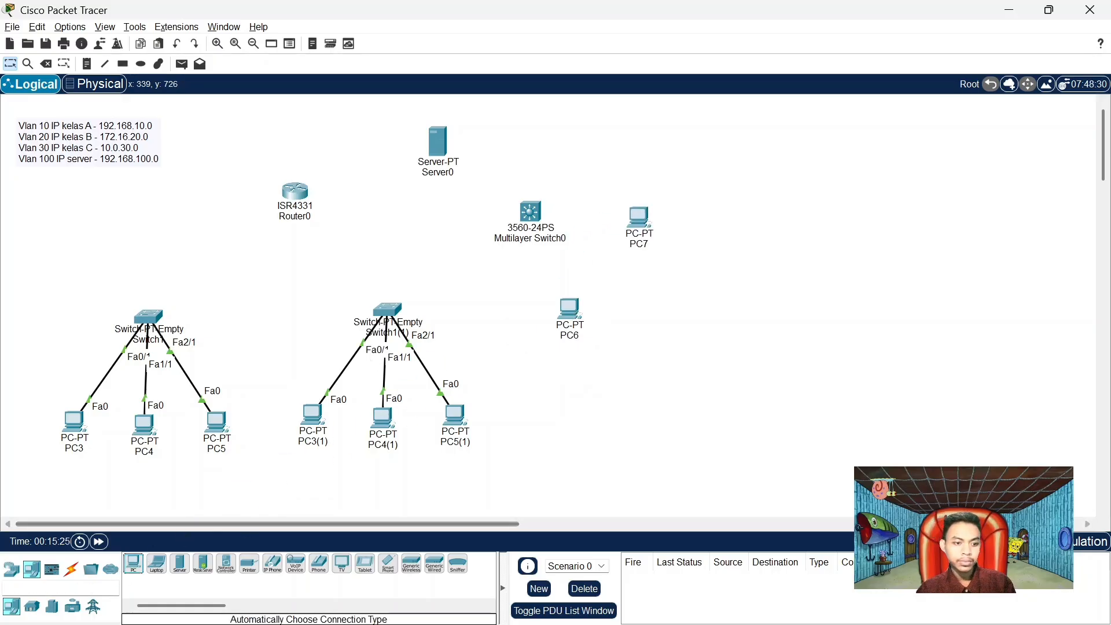
click(134, 564)
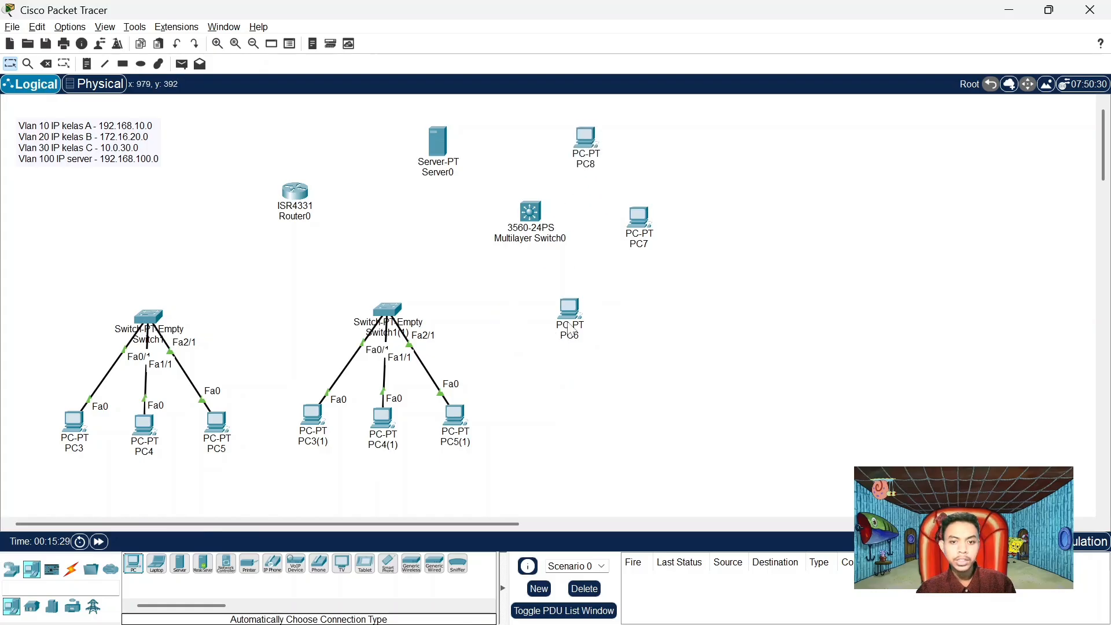
drag(566, 321, 584, 313)
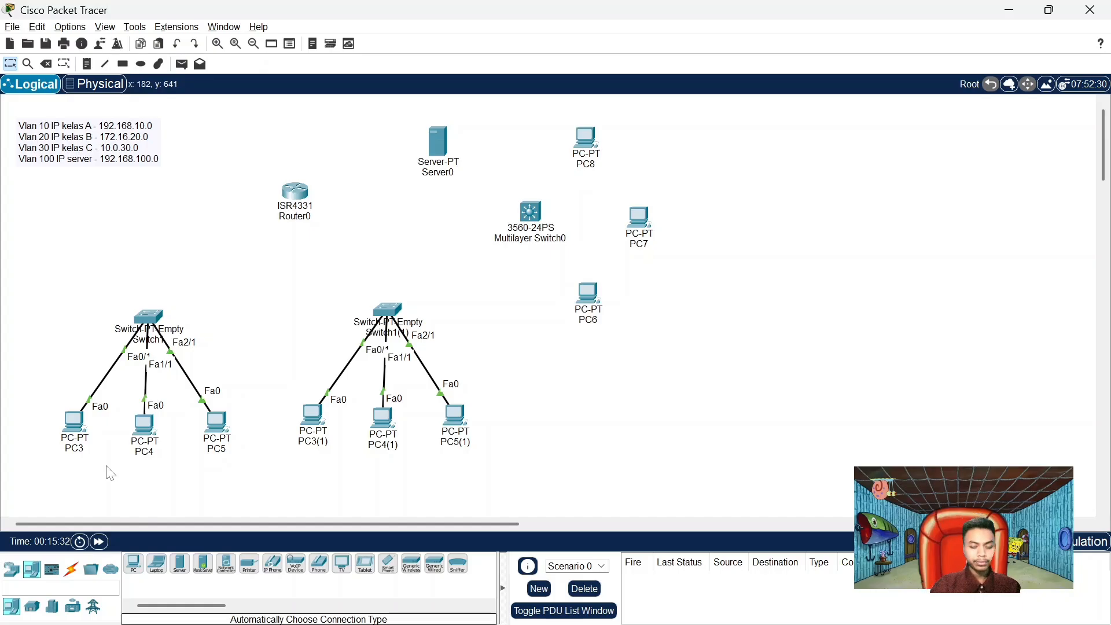
Connect FastEthernet3/1 of Switch1 to FastEthernet3/1 of Switch1(1) with a copper cross-over cable
click(12, 569)
click(72, 569)
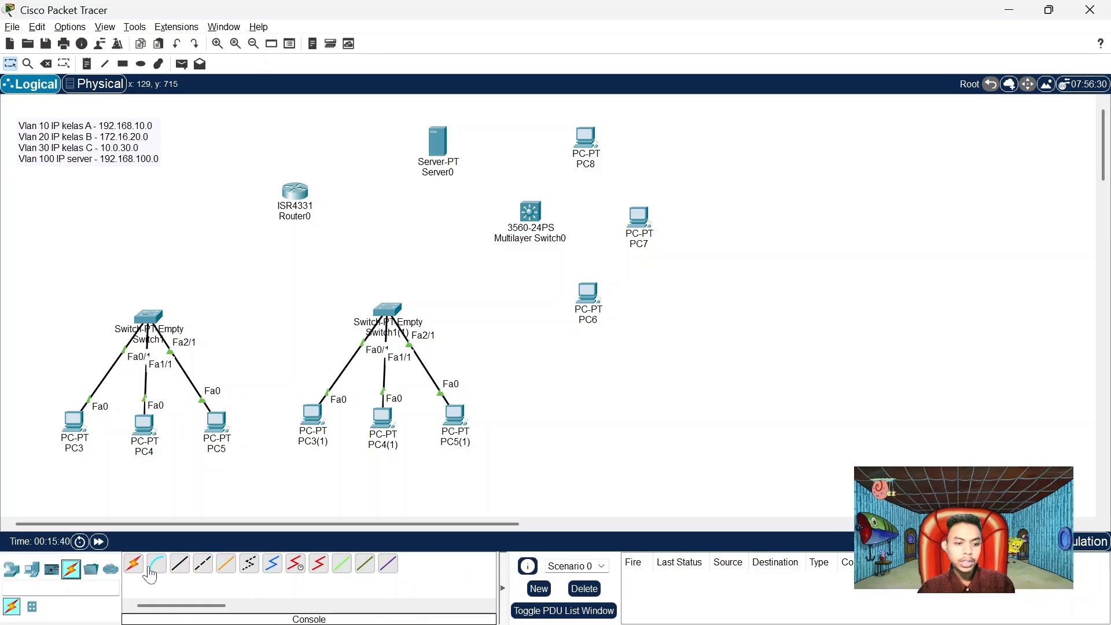
click(203, 566)
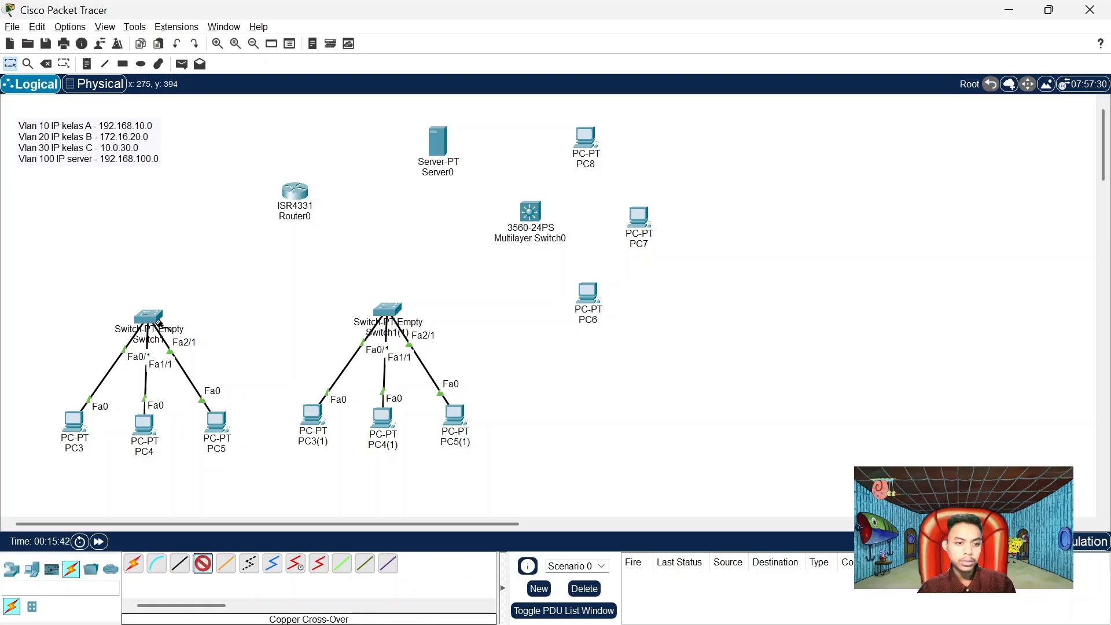
click(160, 325)
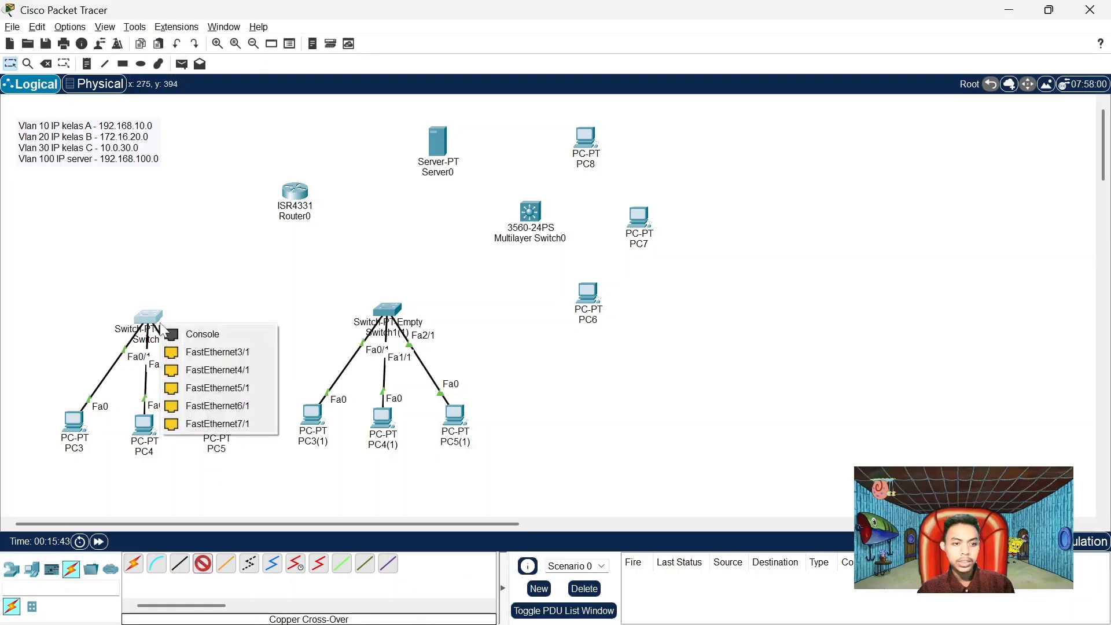
click(226, 358)
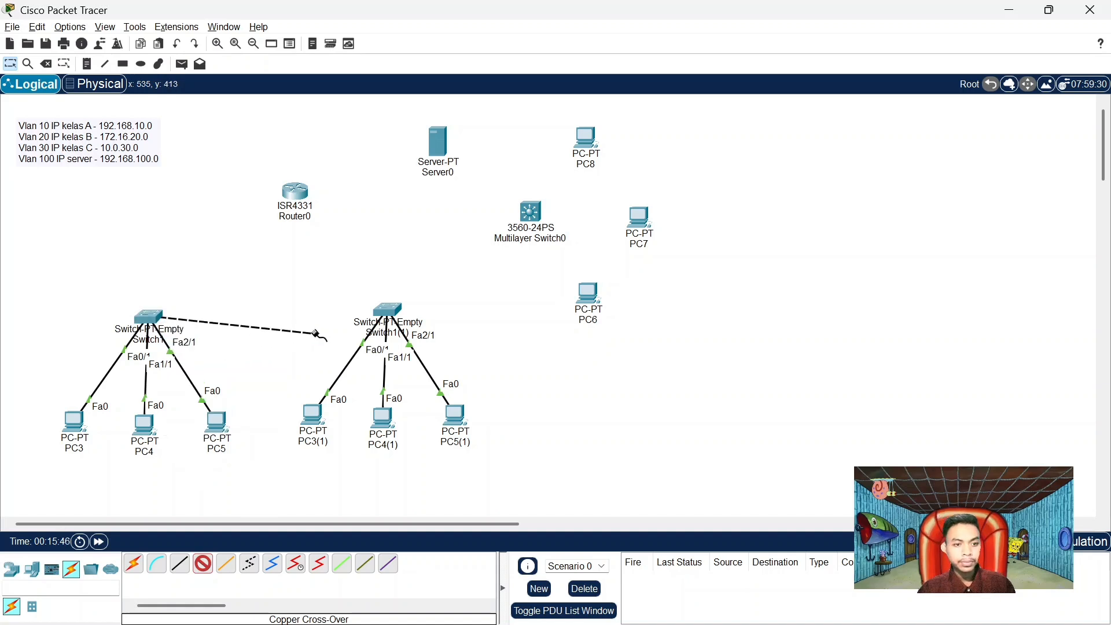
click(395, 315)
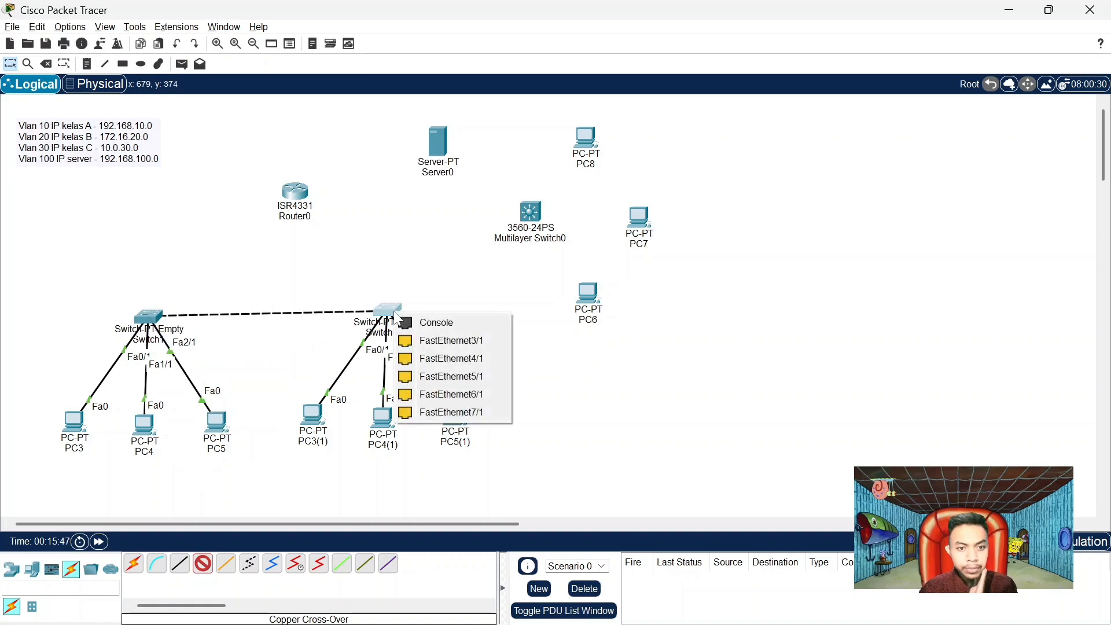
click(424, 339)
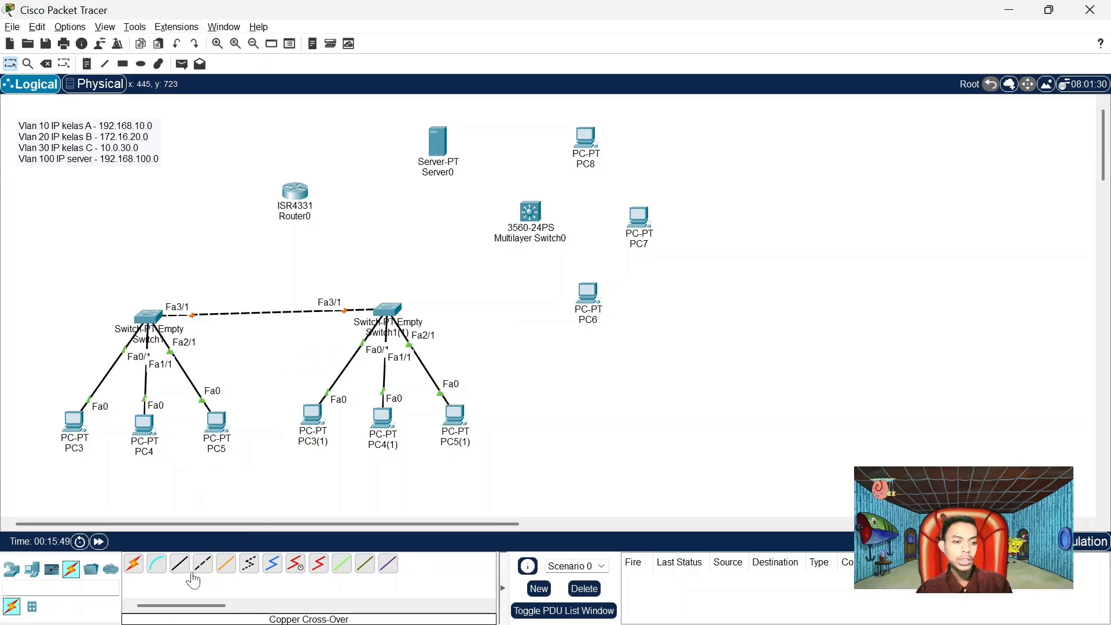
Run a copper cross-over cable from FastEthernet4/1 of Switch1(1) to FastEthernet0/1 of the multilayer switch
click(203, 563)
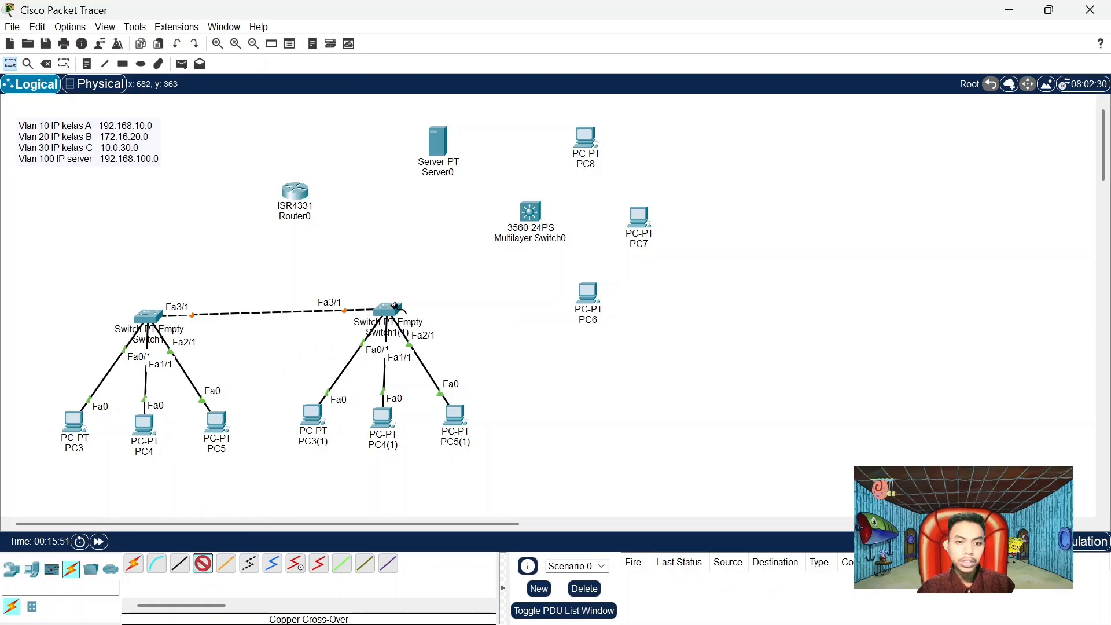
click(396, 308)
click(428, 338)
click(530, 212)
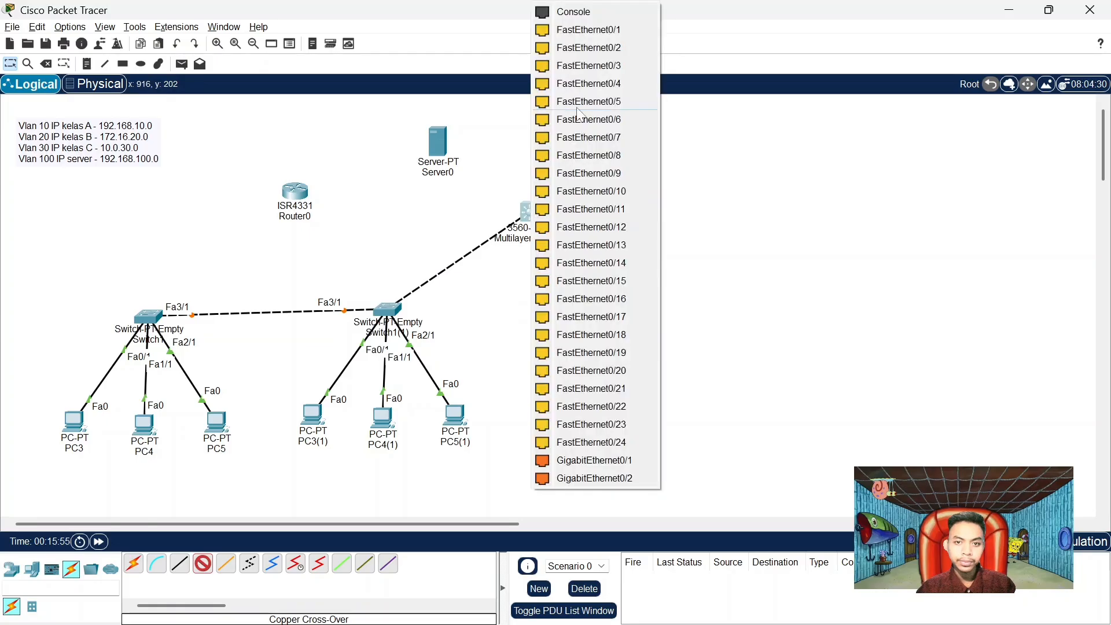
click(601, 36)
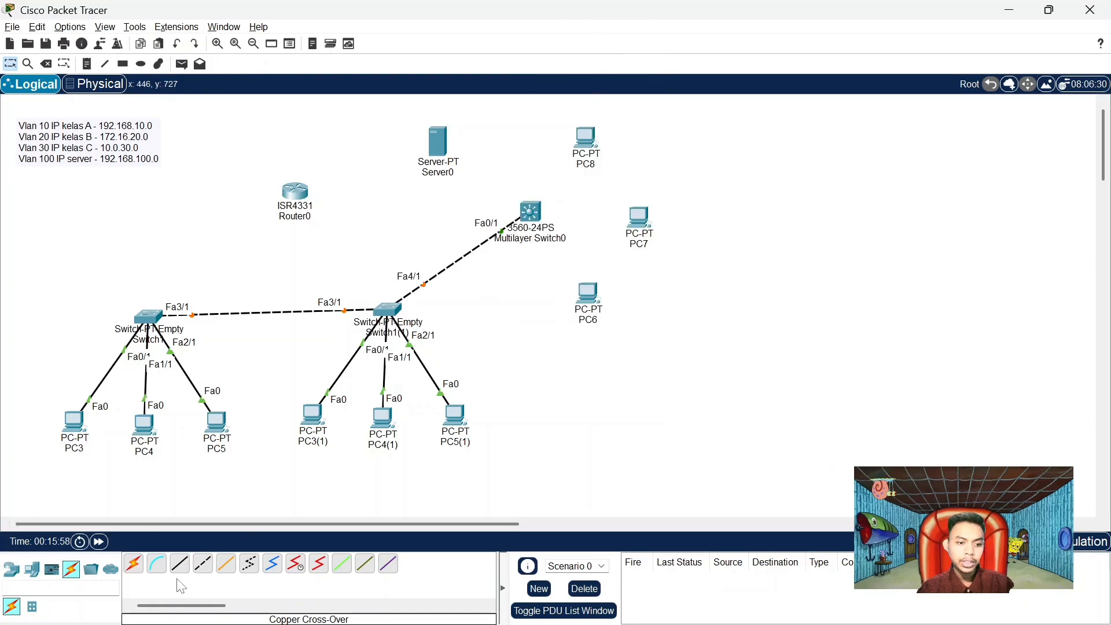
Connect FastEthernet0/2 of the multilayer switch to FastEthernet0 of PC6 with a copper straight-through cable
click(180, 563)
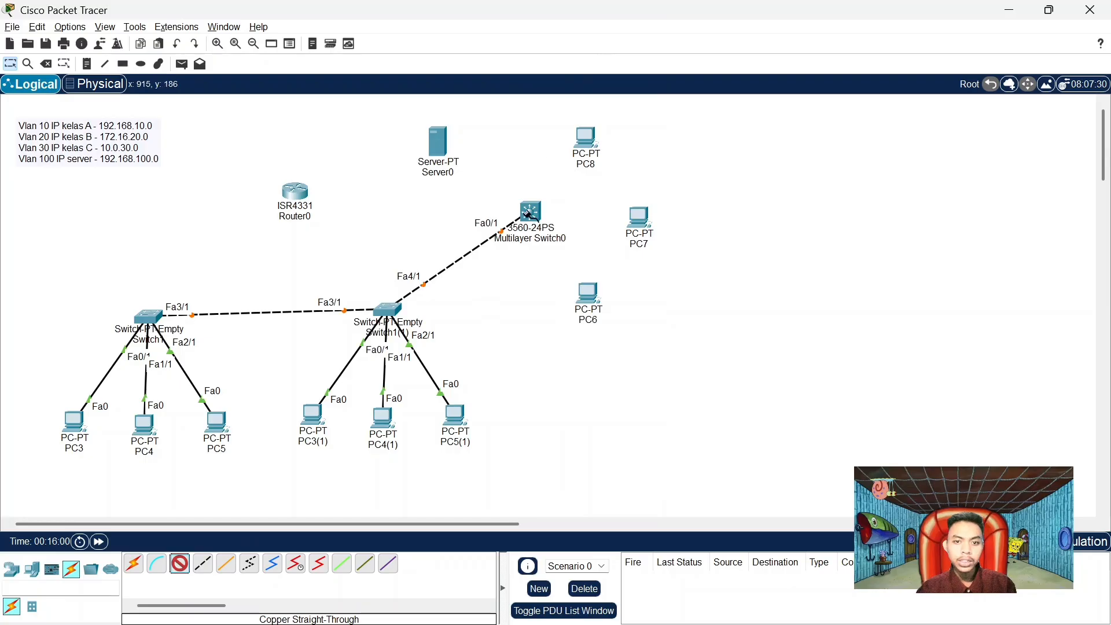
click(528, 214)
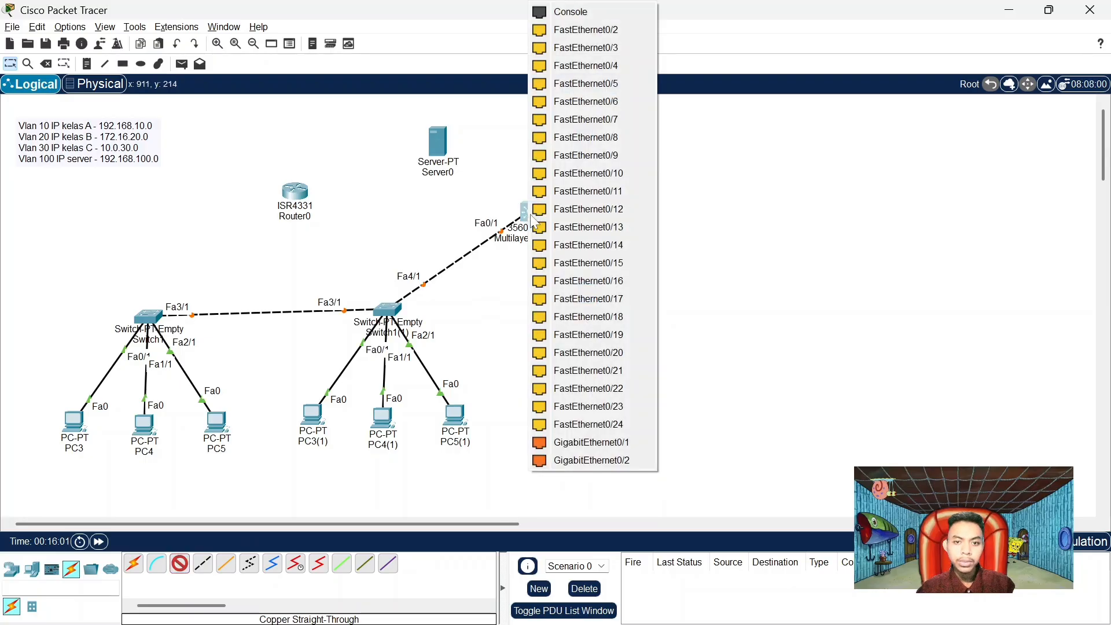
click(580, 36)
click(590, 297)
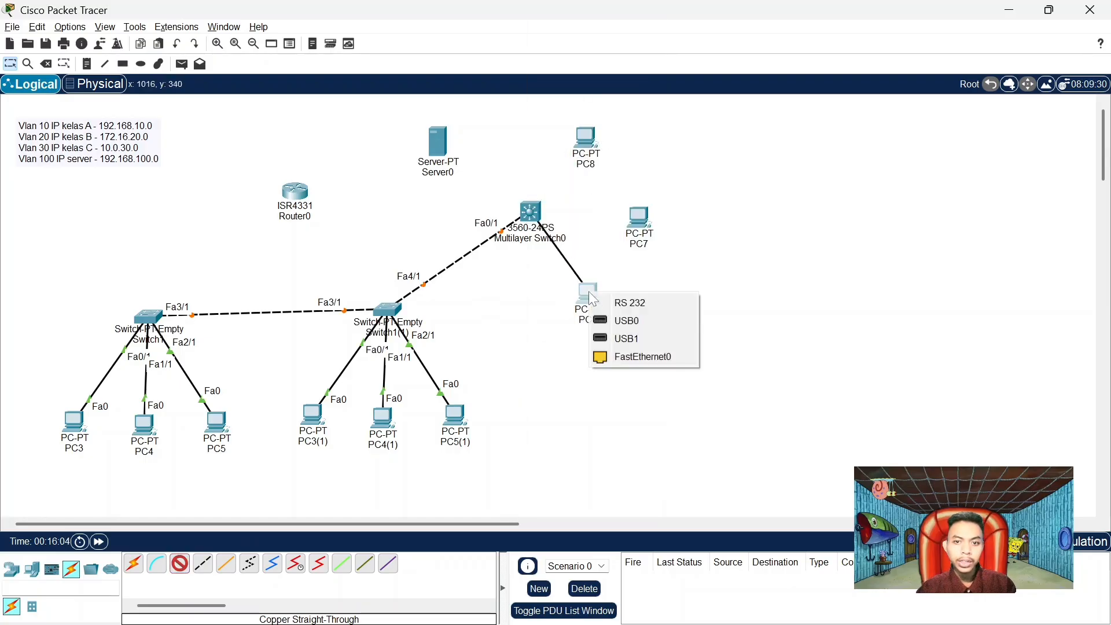
click(631, 358)
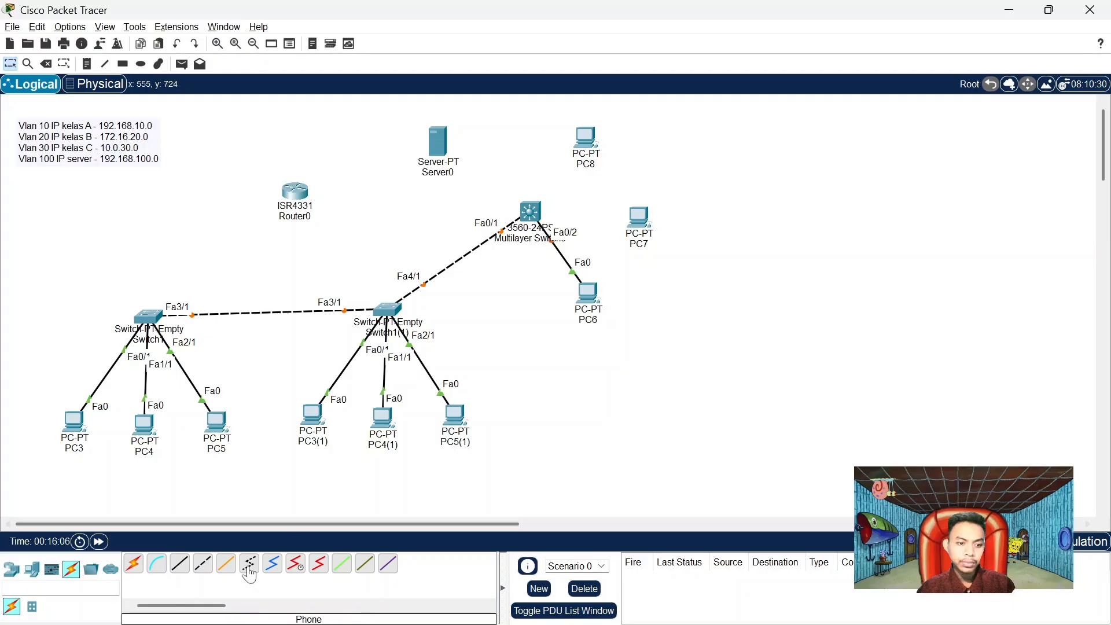
Connect FastEthernet0/3 of the multilayer switch to FastEthernet0 of PC7 with a copper straight-through cable
click(180, 566)
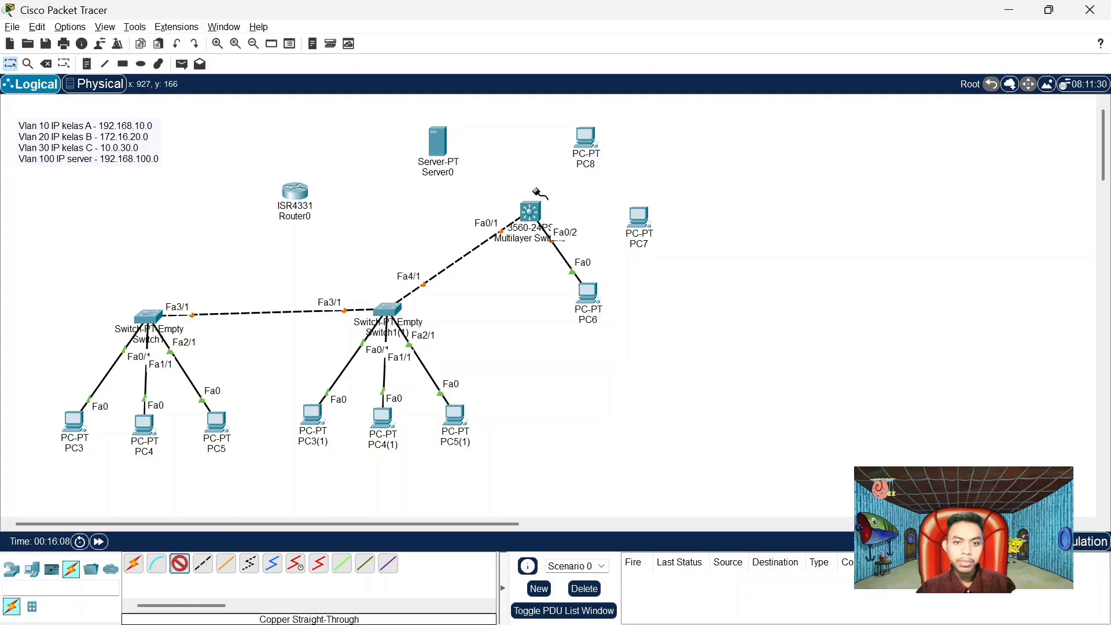
click(531, 209)
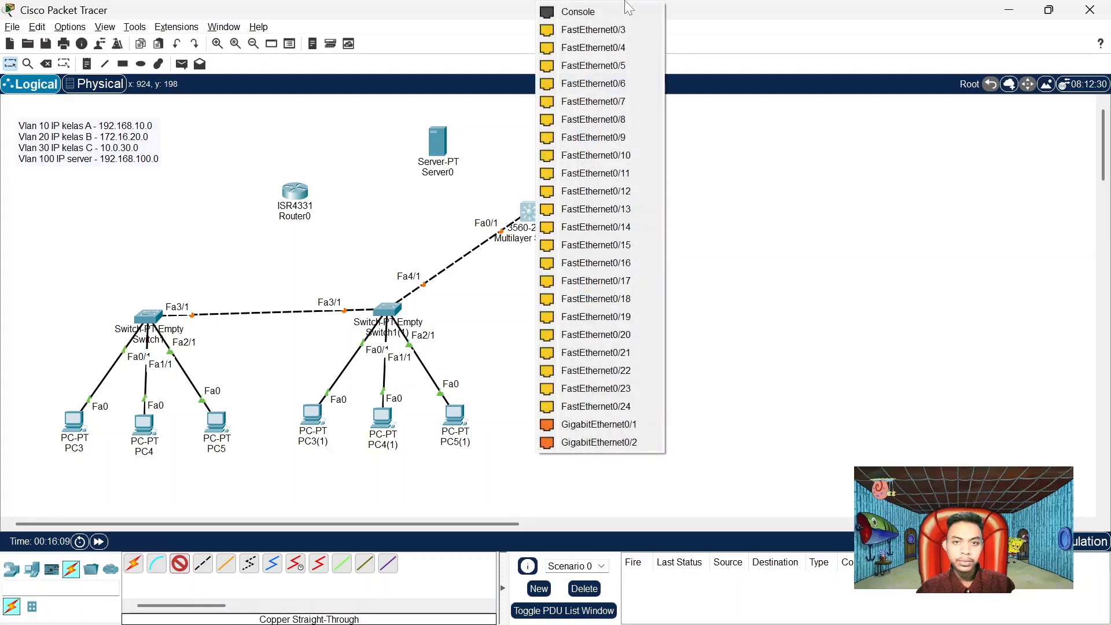
click(644, 32)
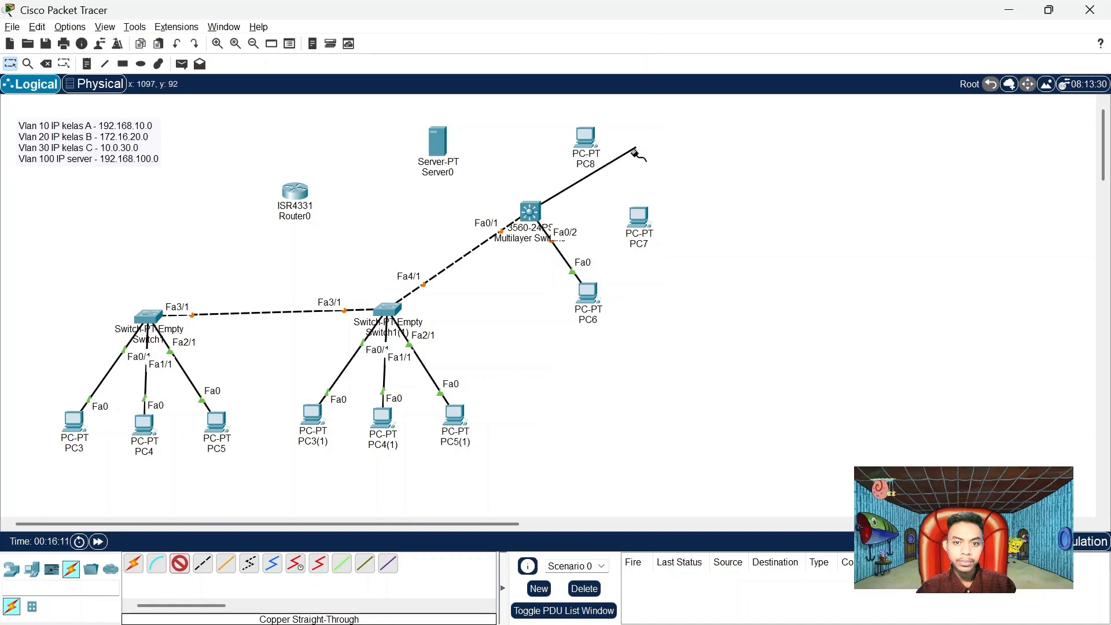
click(638, 218)
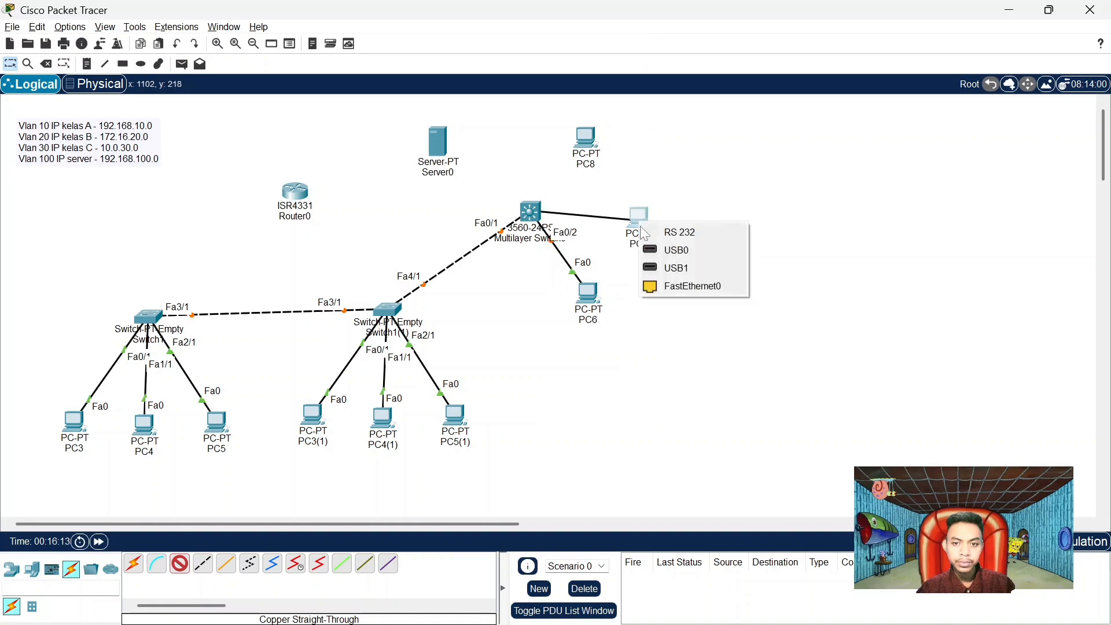
click(664, 287)
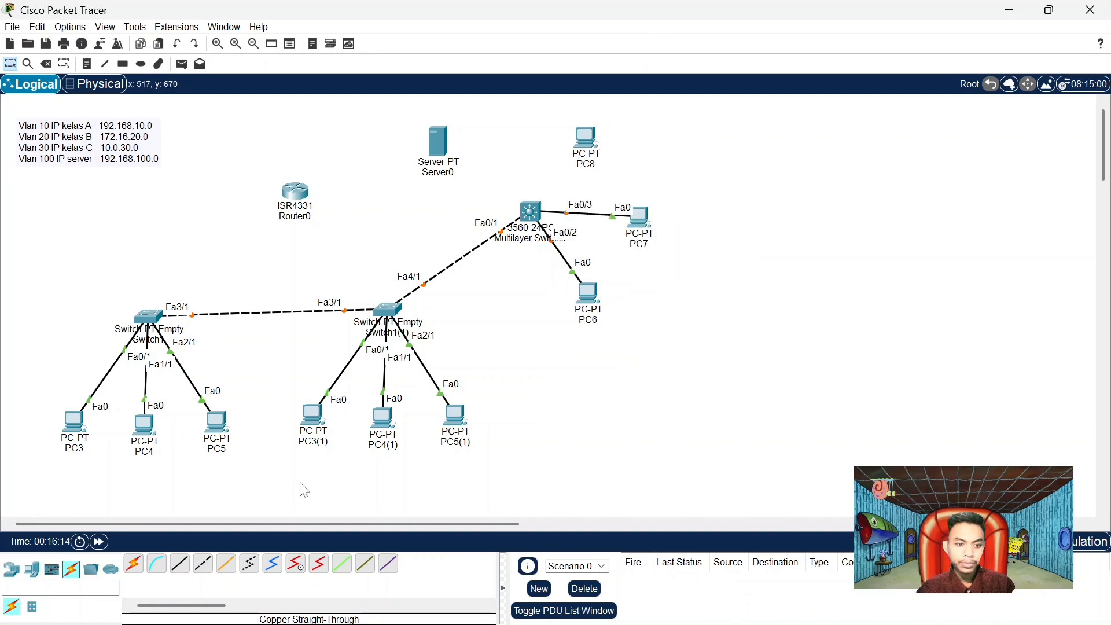
Connect FastEthernet0/4 of the multilayer switch to FastEthernet0 of PC8 with a copper straight-through cable
click(184, 570)
click(530, 216)
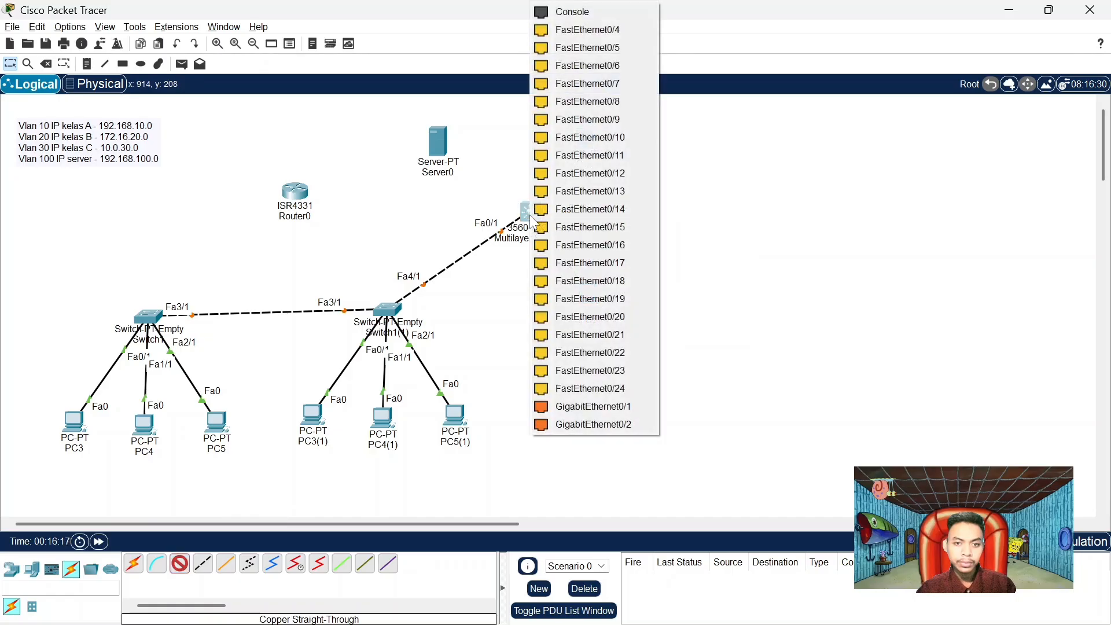
click(617, 32)
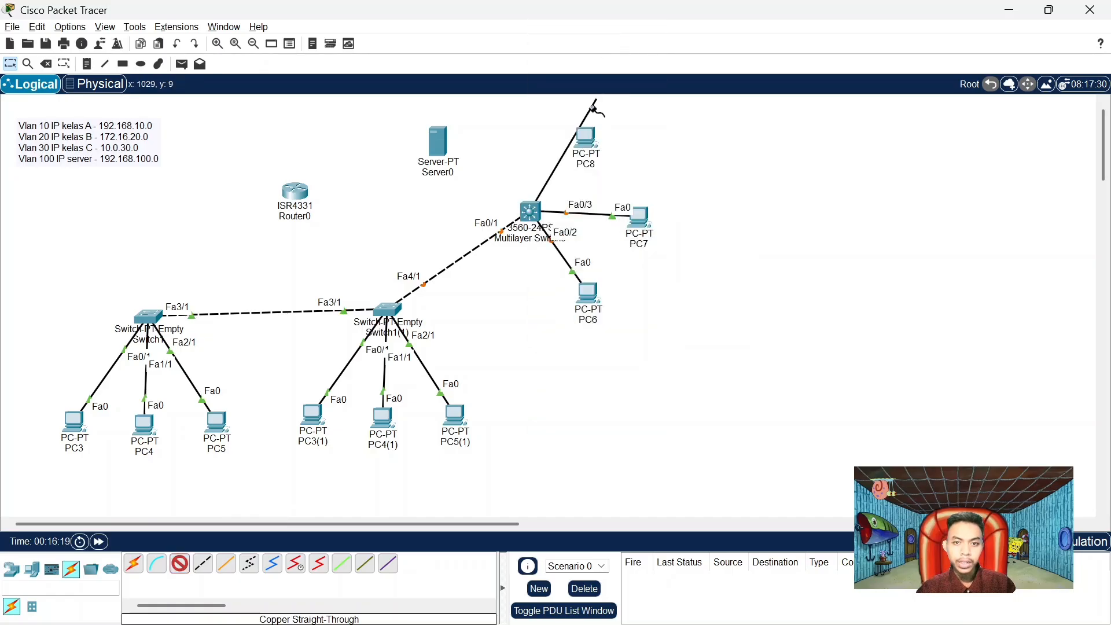
click(593, 148)
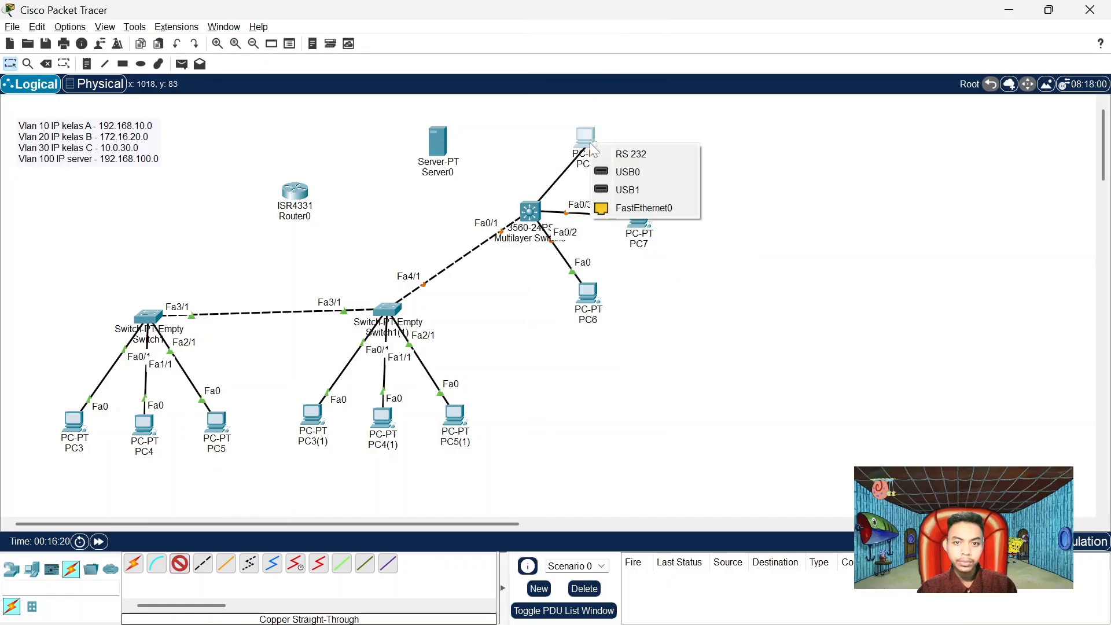
click(621, 212)
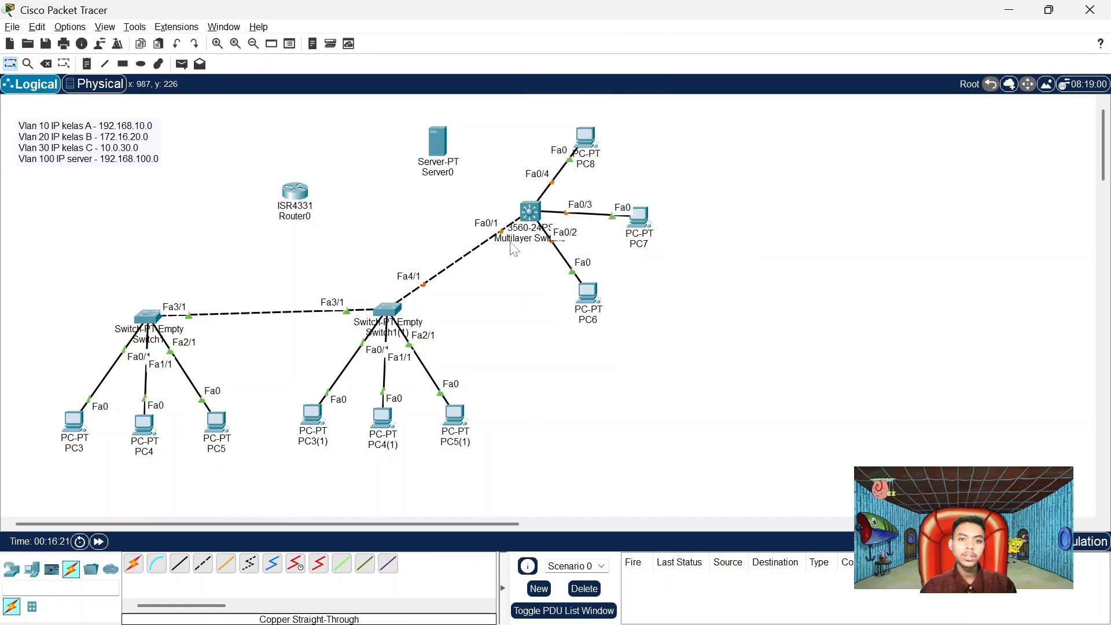
Open the multilayer switch's command line, decline the initial configuration dialog and enter global configuration mode with en and conf t
click(532, 213)
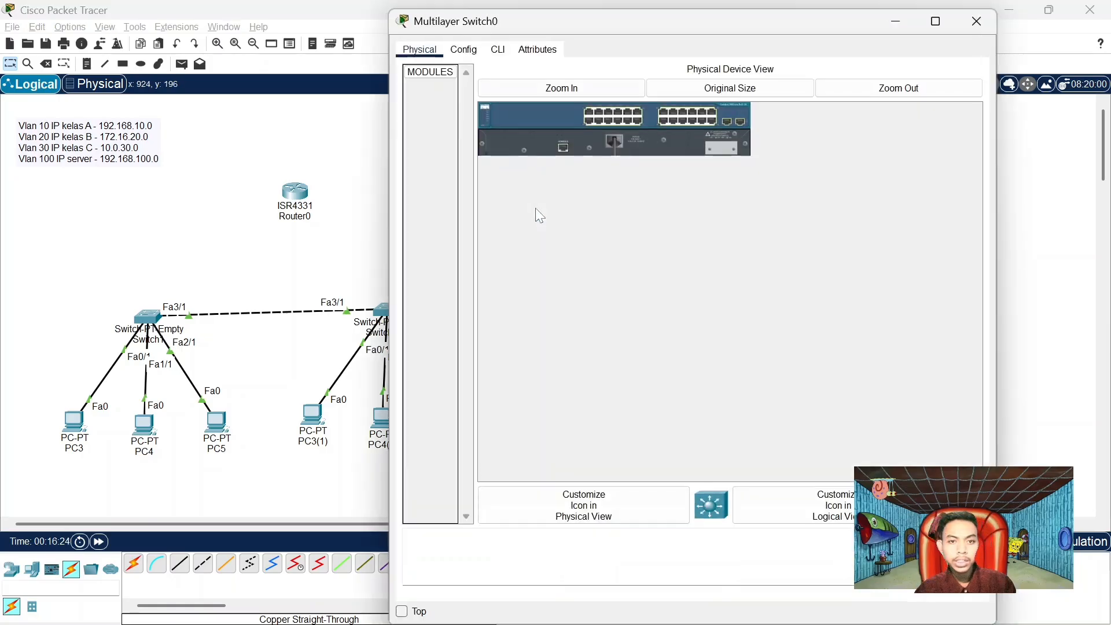
click(498, 50)
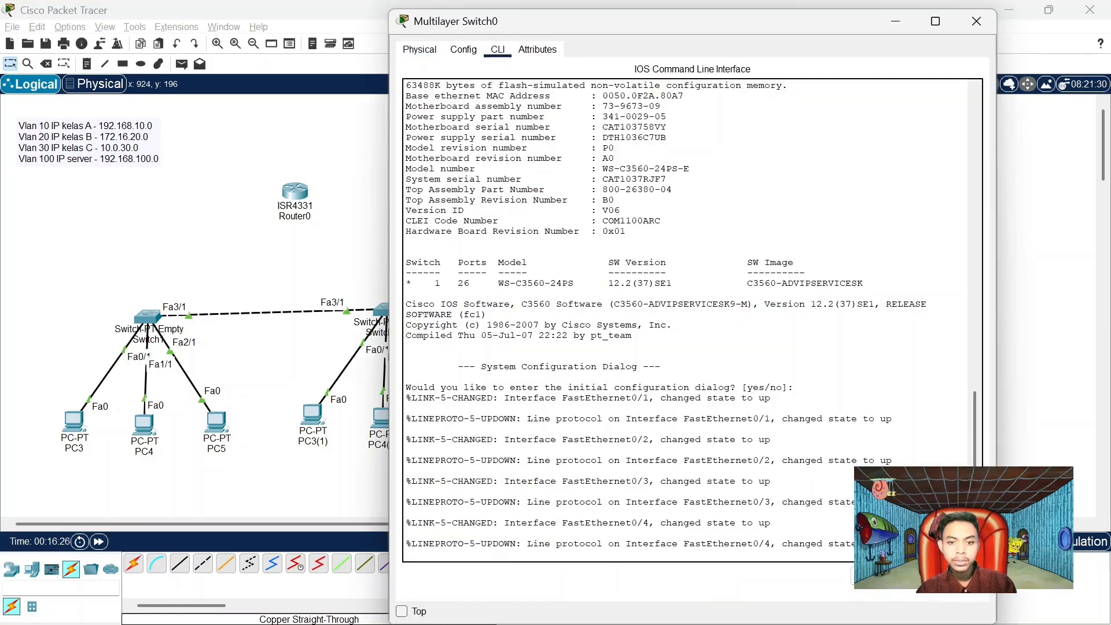
key(Return)
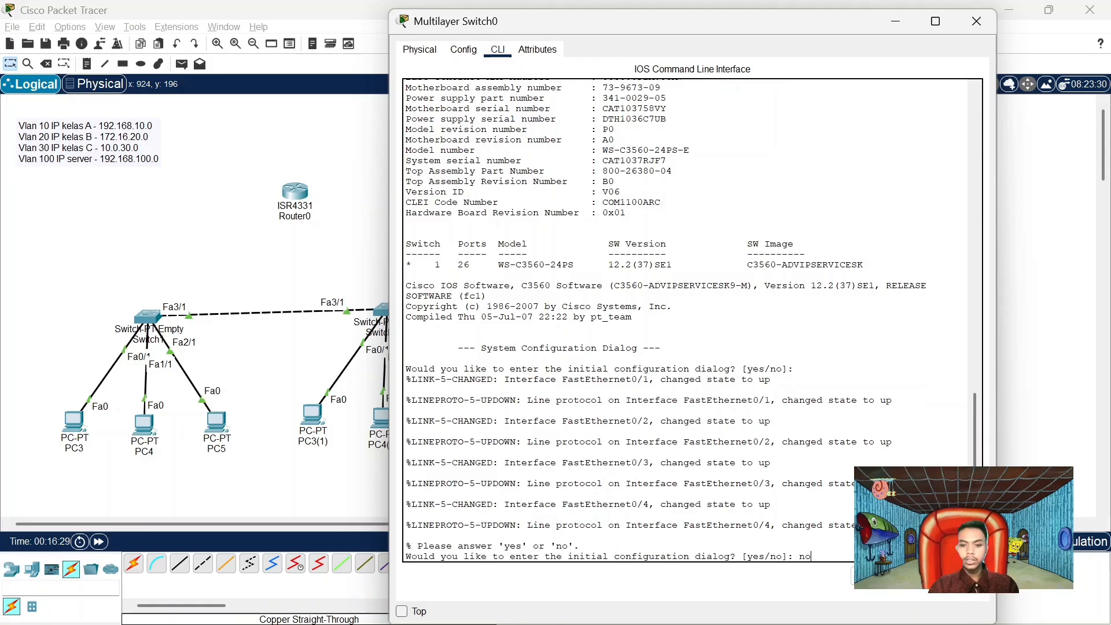
text(no)
key(Return)
text(en)
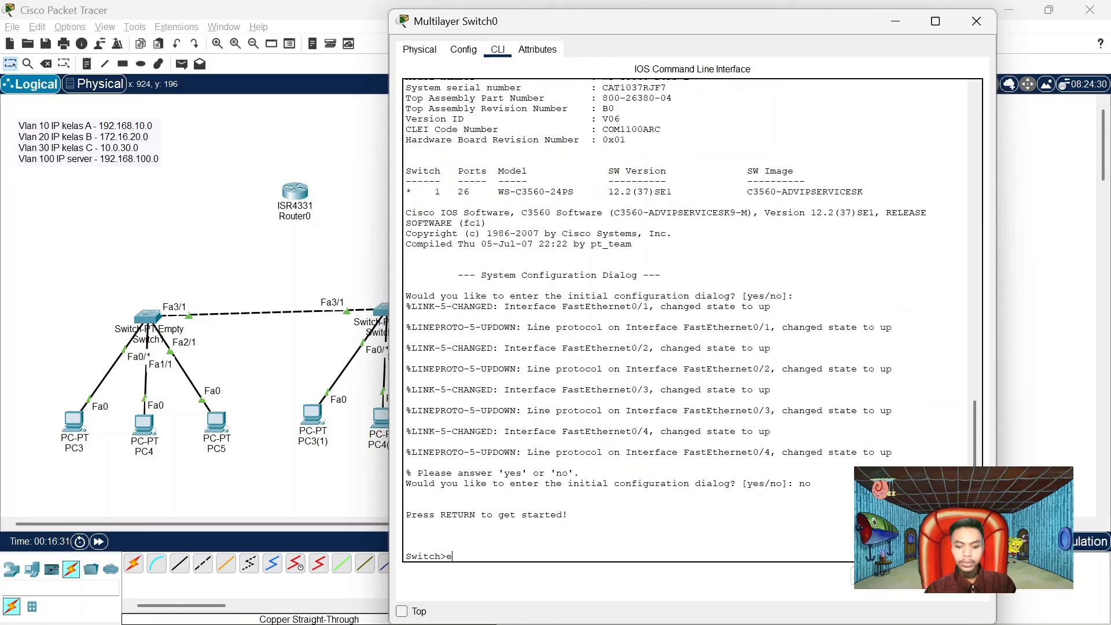
key(Return)
text(conf )
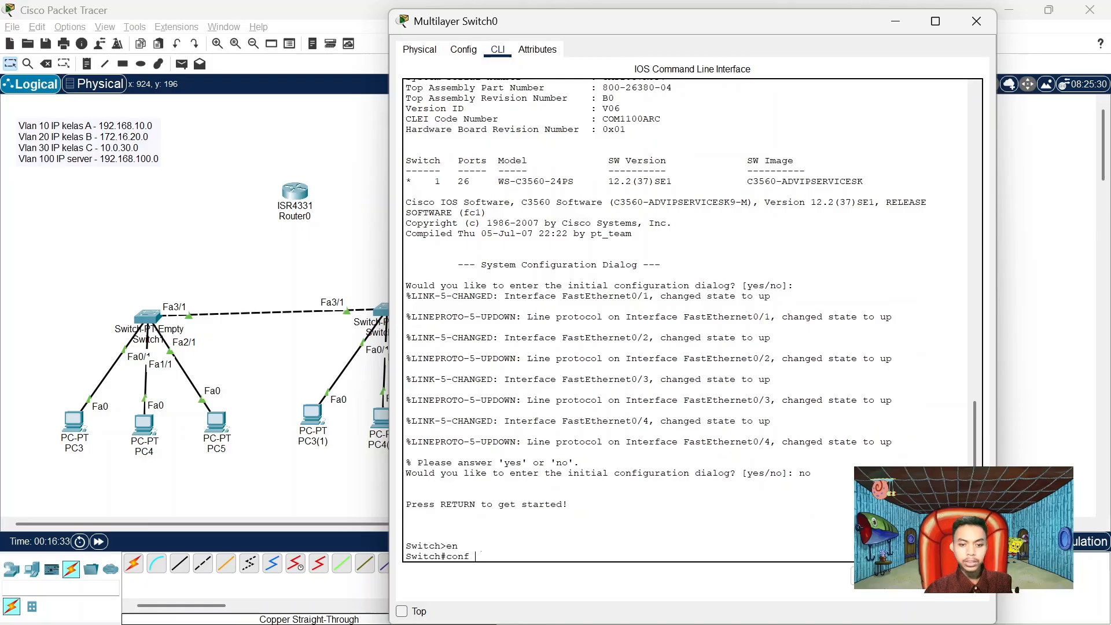
text(t)
key(Return)
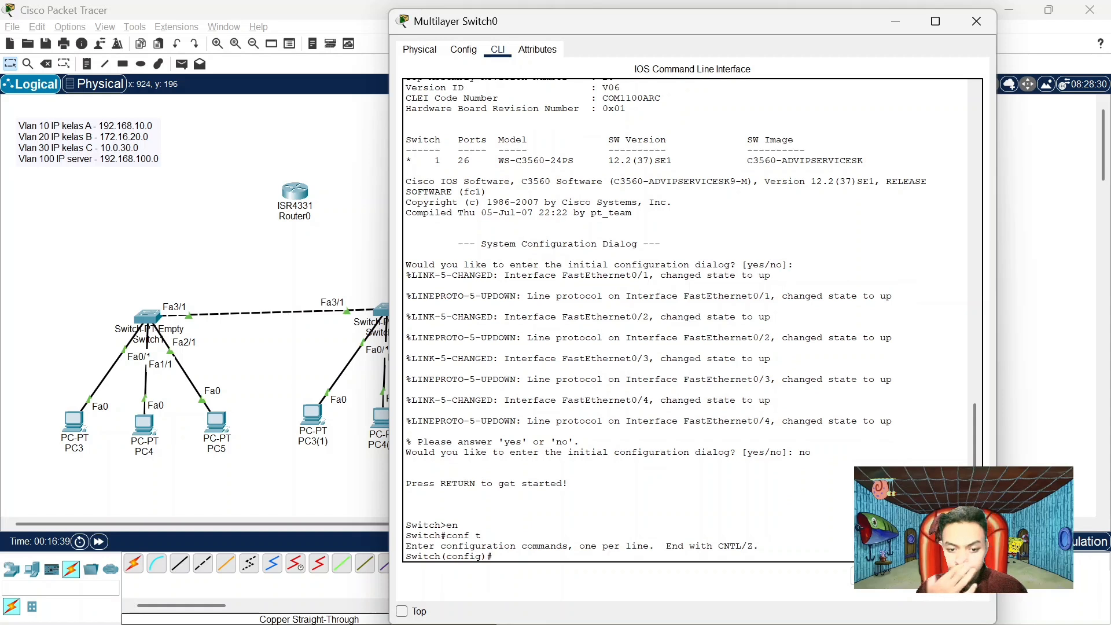
Create VLAN 10 named hrd on the multilayer switch and return to global configuration mode
text(vlan)
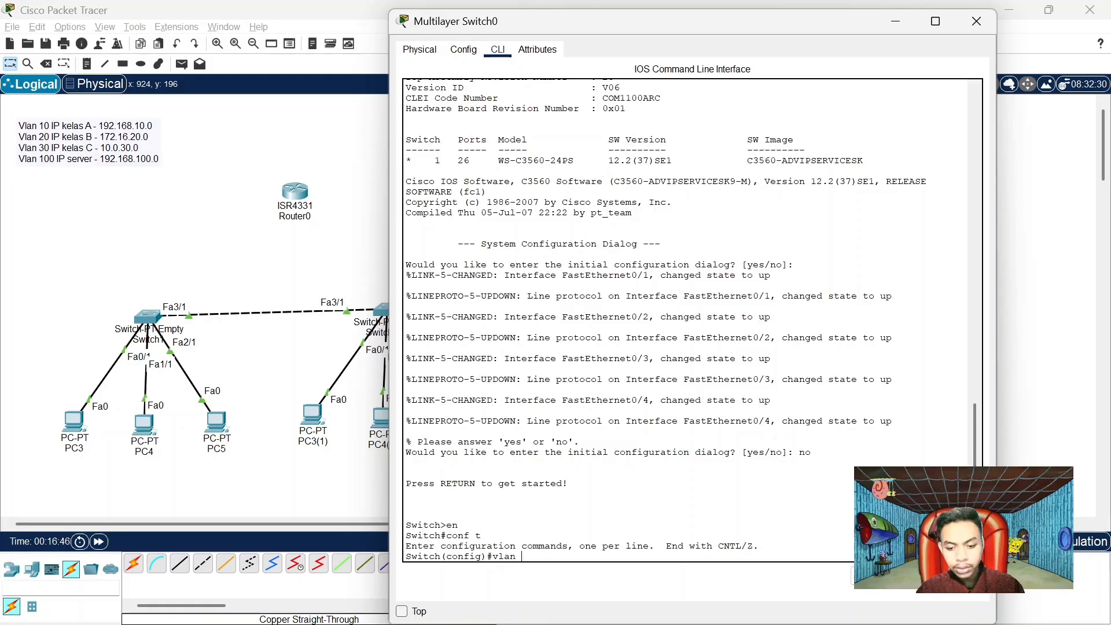
text(10)
key(Return)
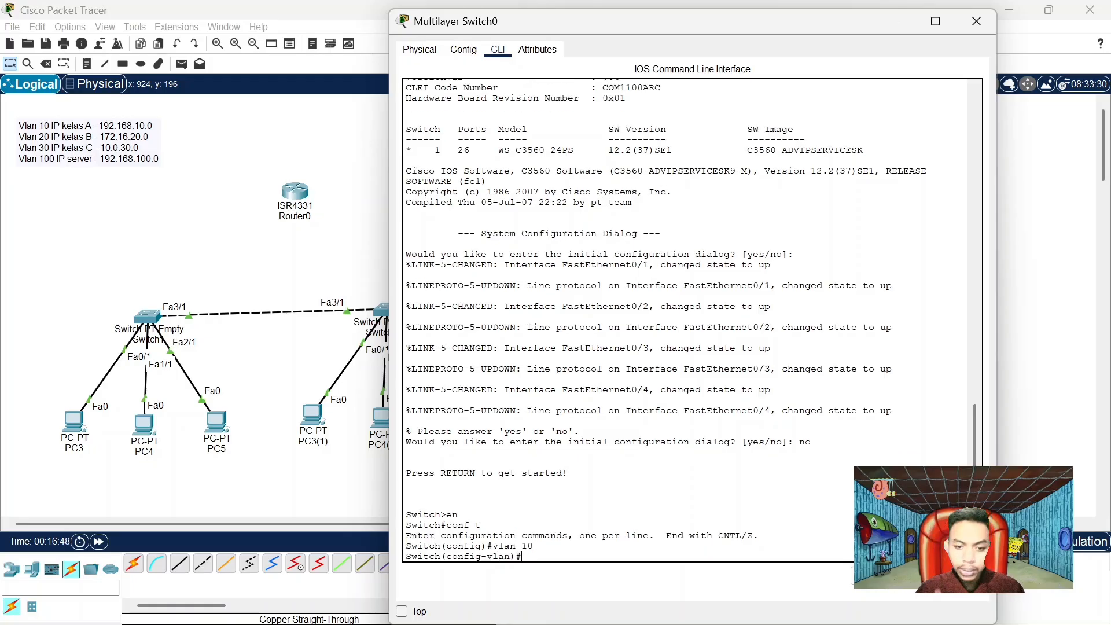
text(name)
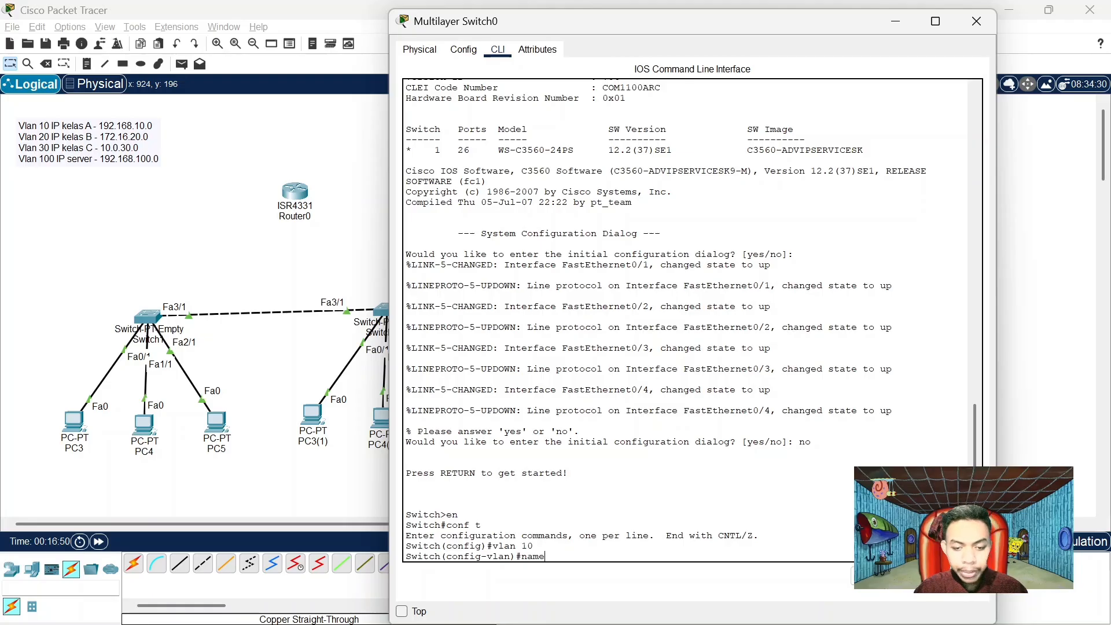
text( hrd)
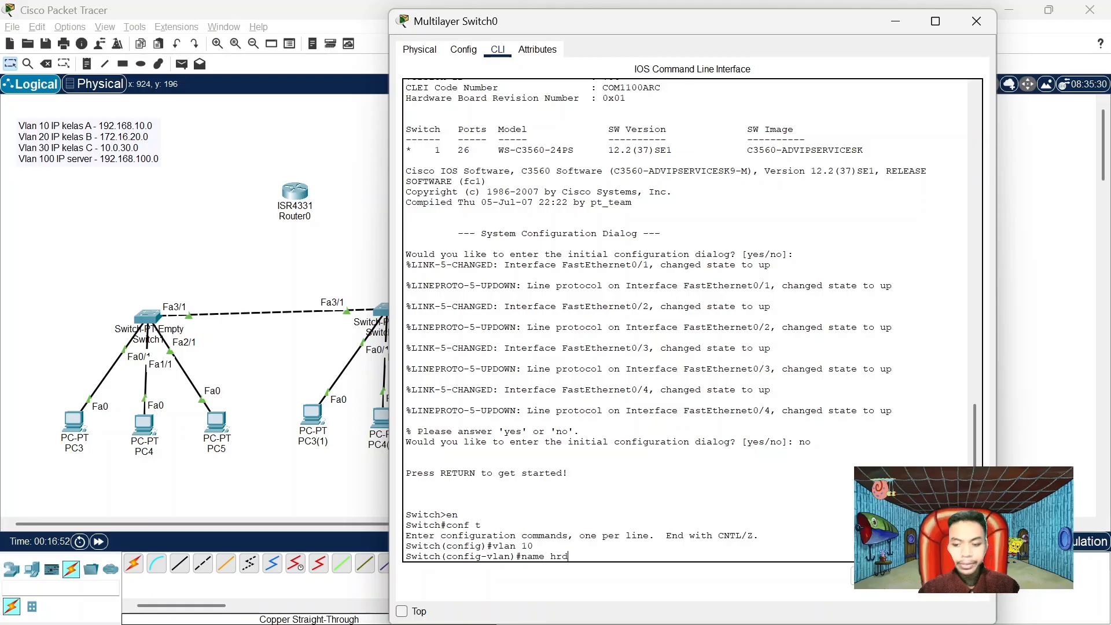
key(Return)
text(ex)
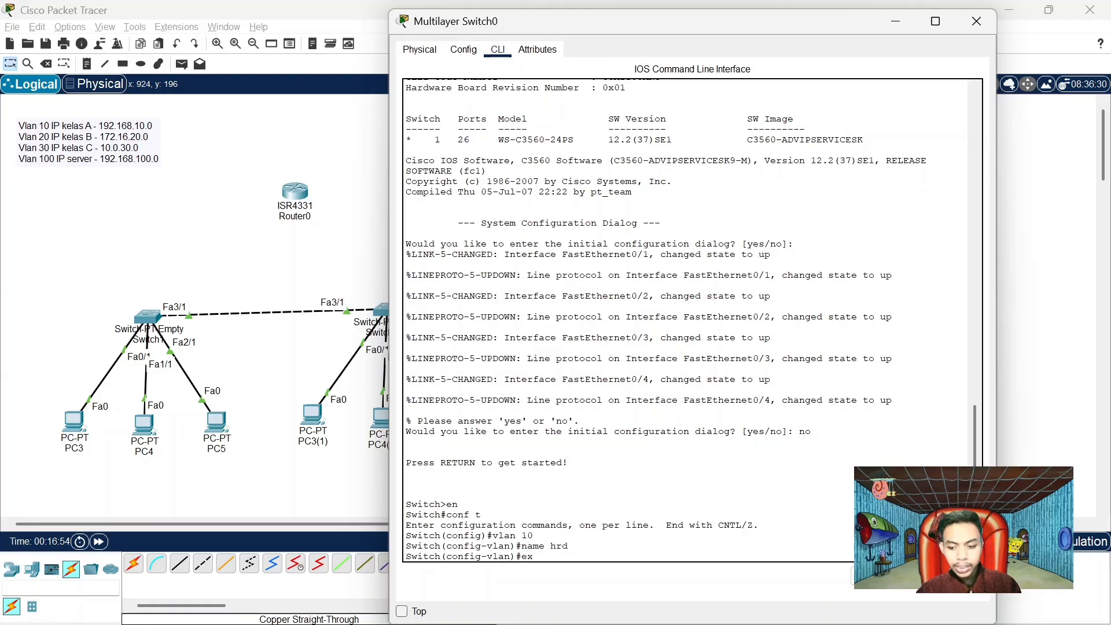
key(Return)
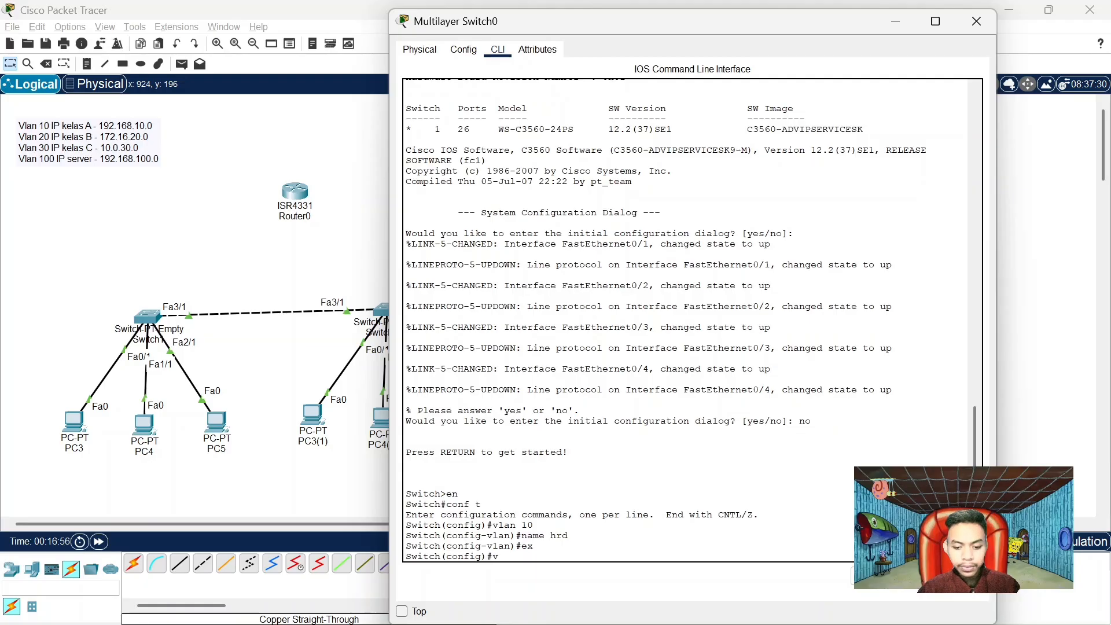
Create VLAN 20 named finance on the multilayer switch and return to global configuration mode
text(vlan 20)
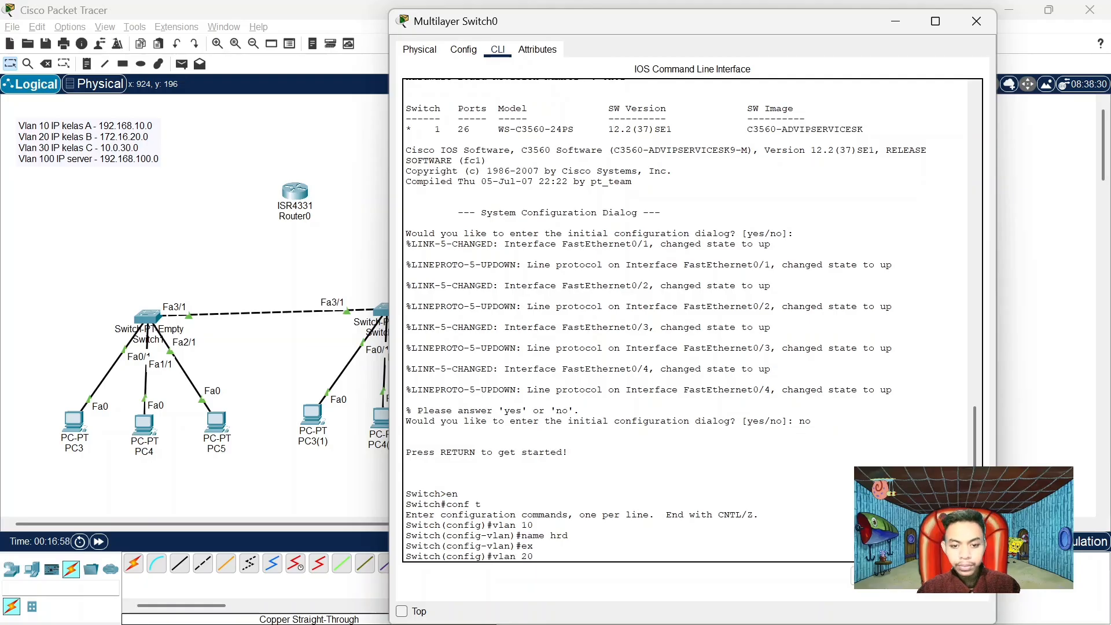
key(Return)
text(name)
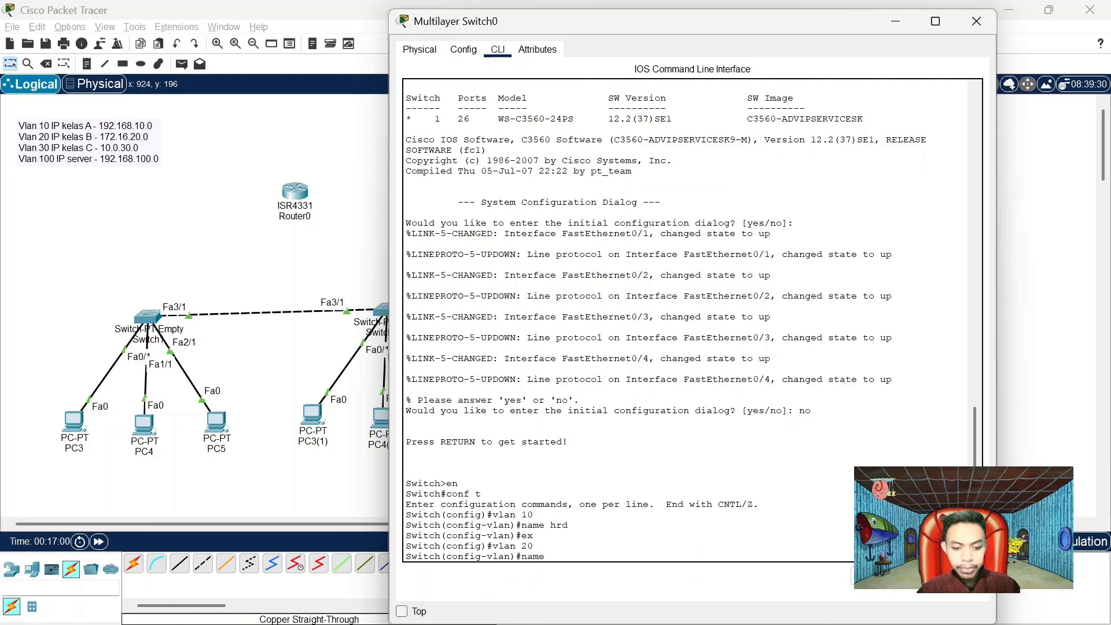
text( fian)
key(BackSpace)
key(BackSpace)
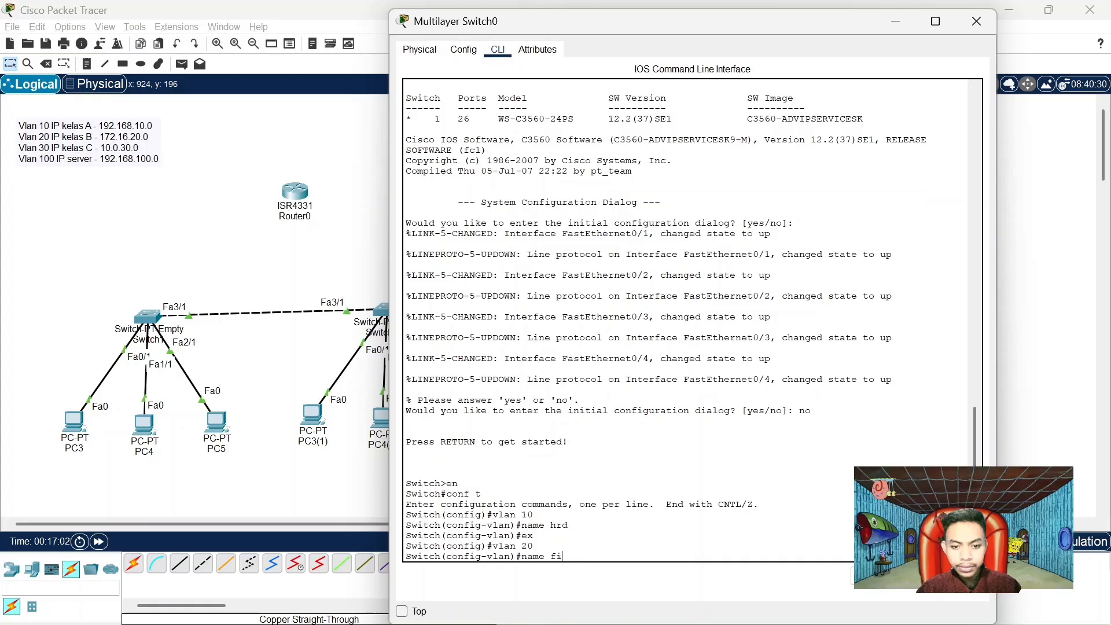
text(nance)
key(Return)
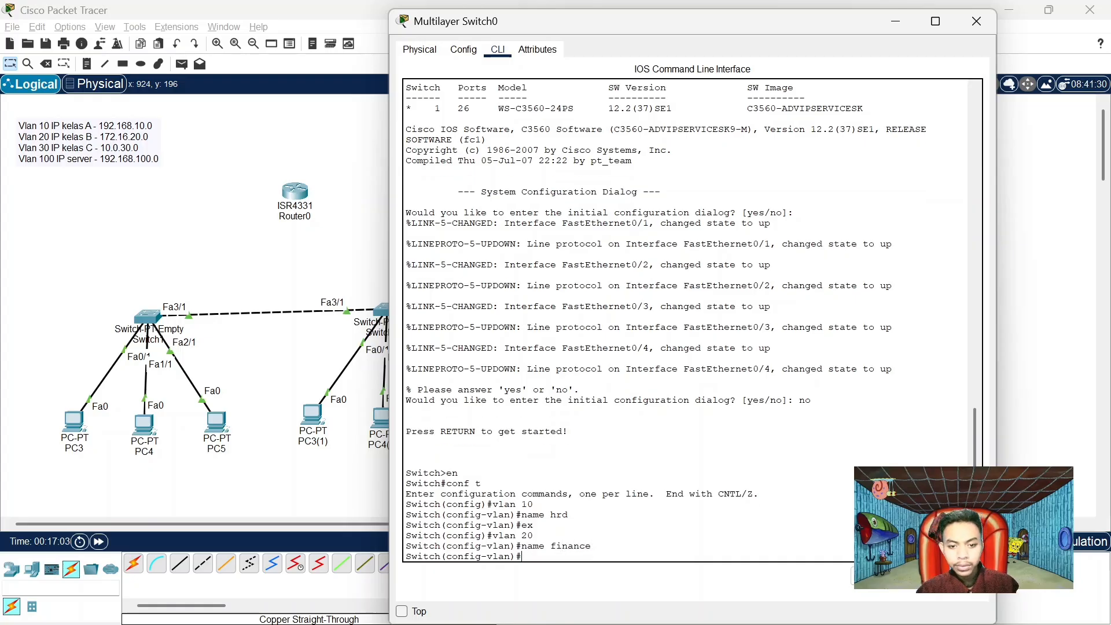
text(ex)
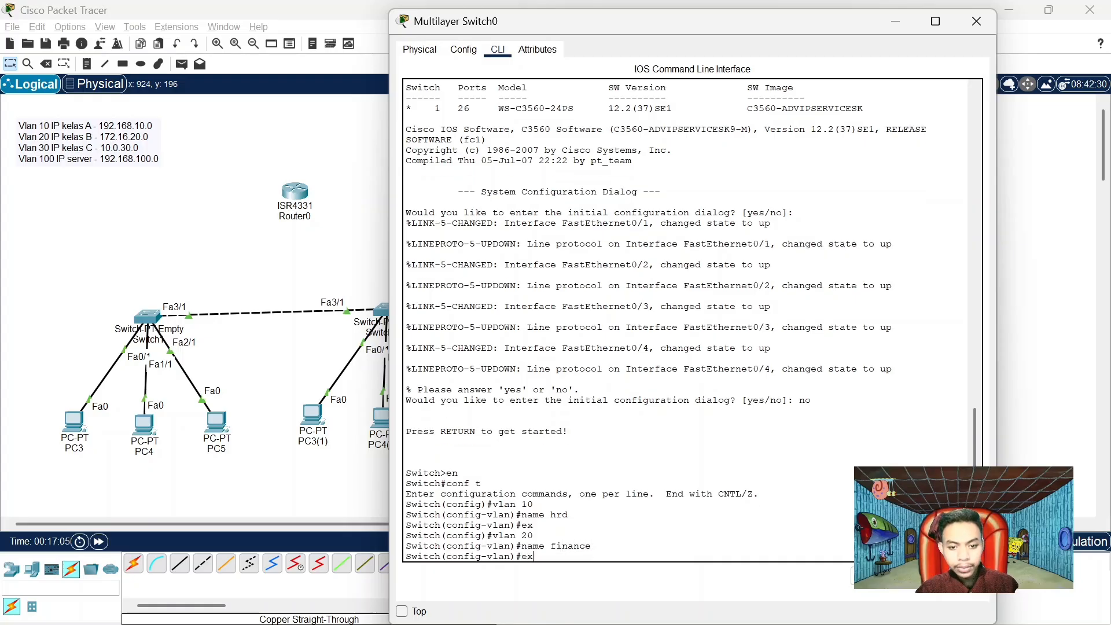
key(Return)
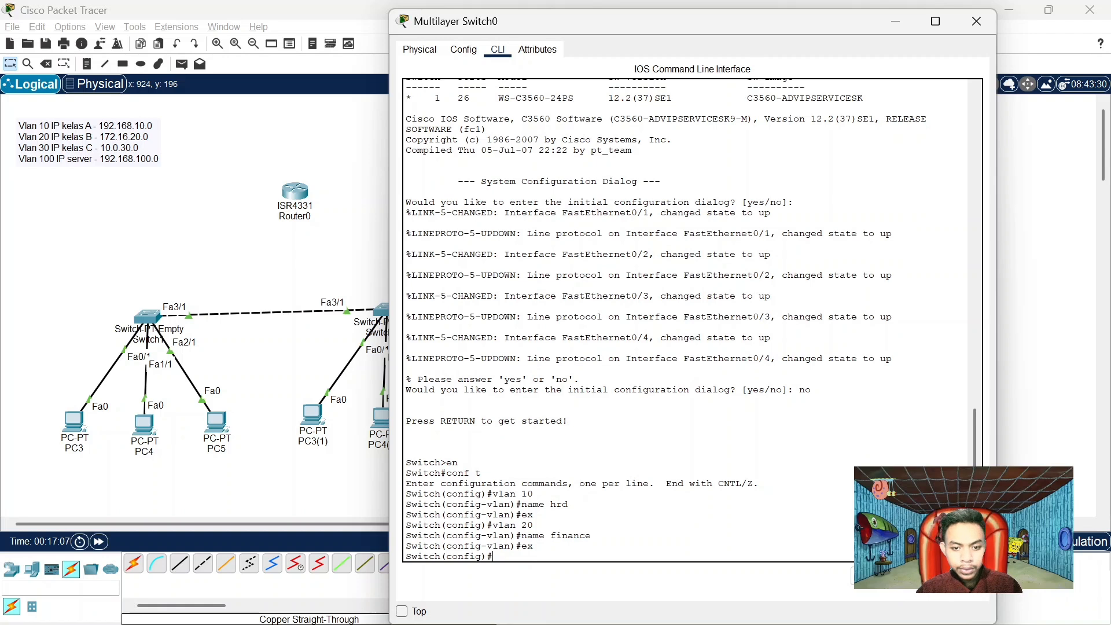
Create VLAN 30 named marketing on the multilayer switch and return to global configuration mode
text(vlan 3)
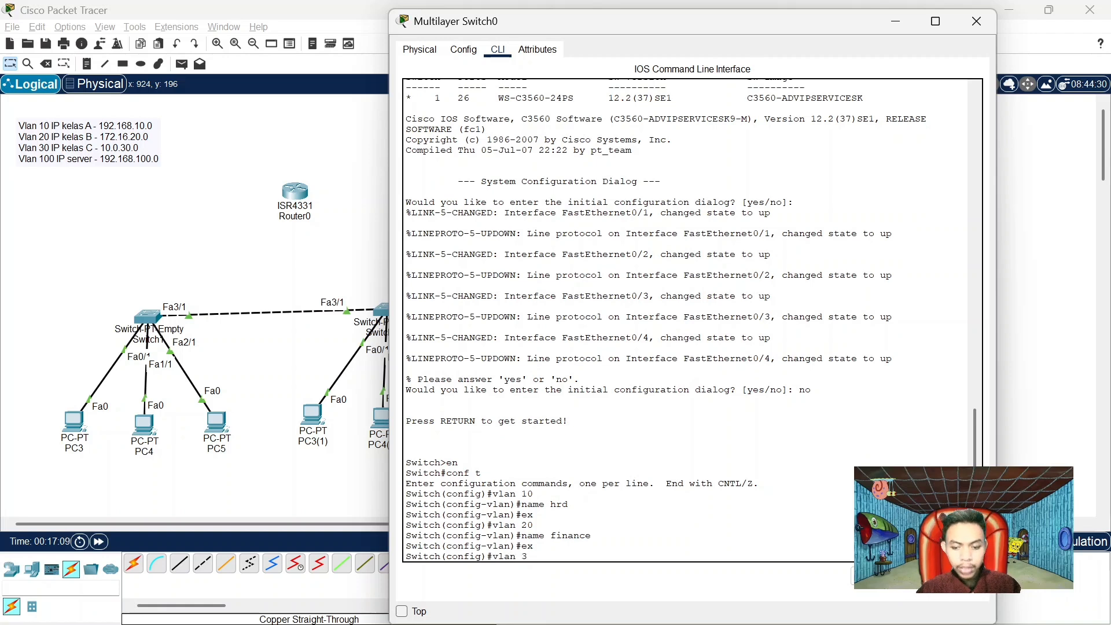
text(0)
key(Return)
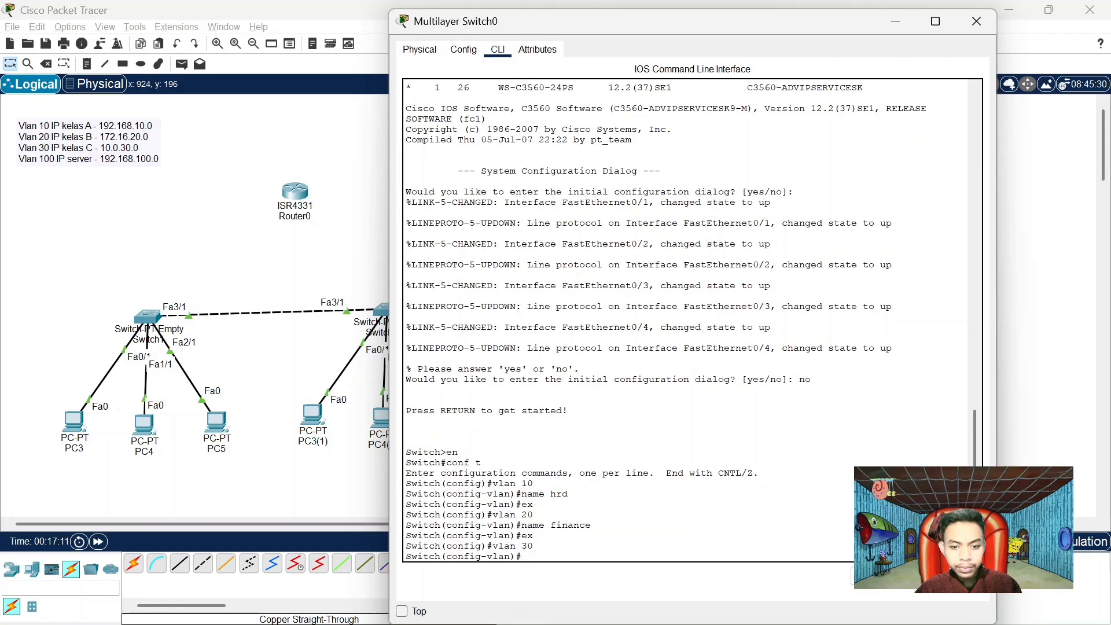
text(name)
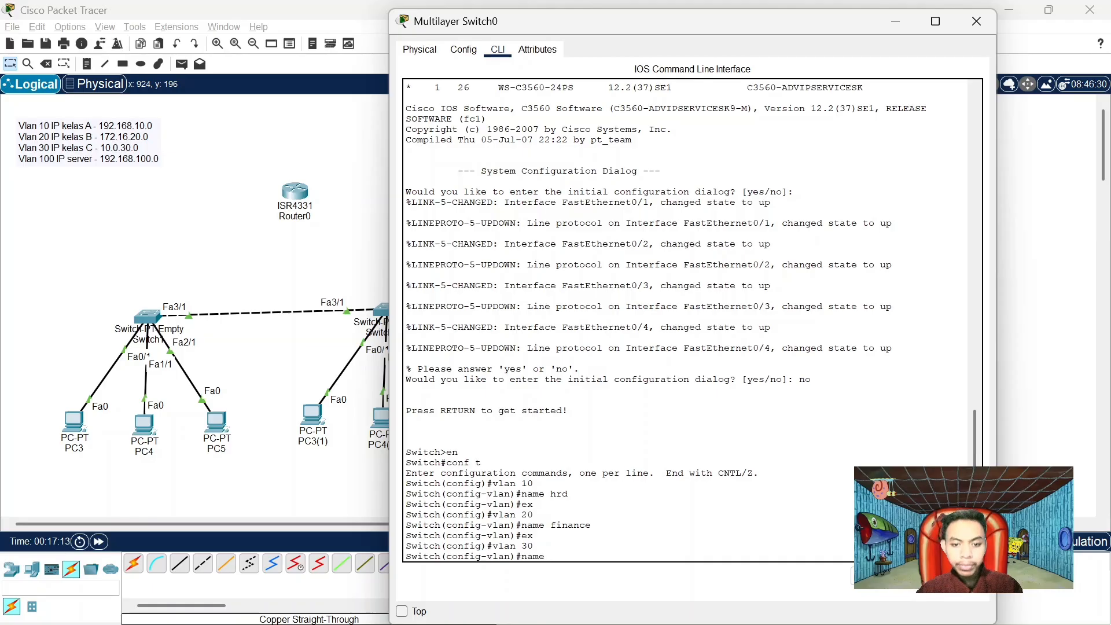
text( ma)
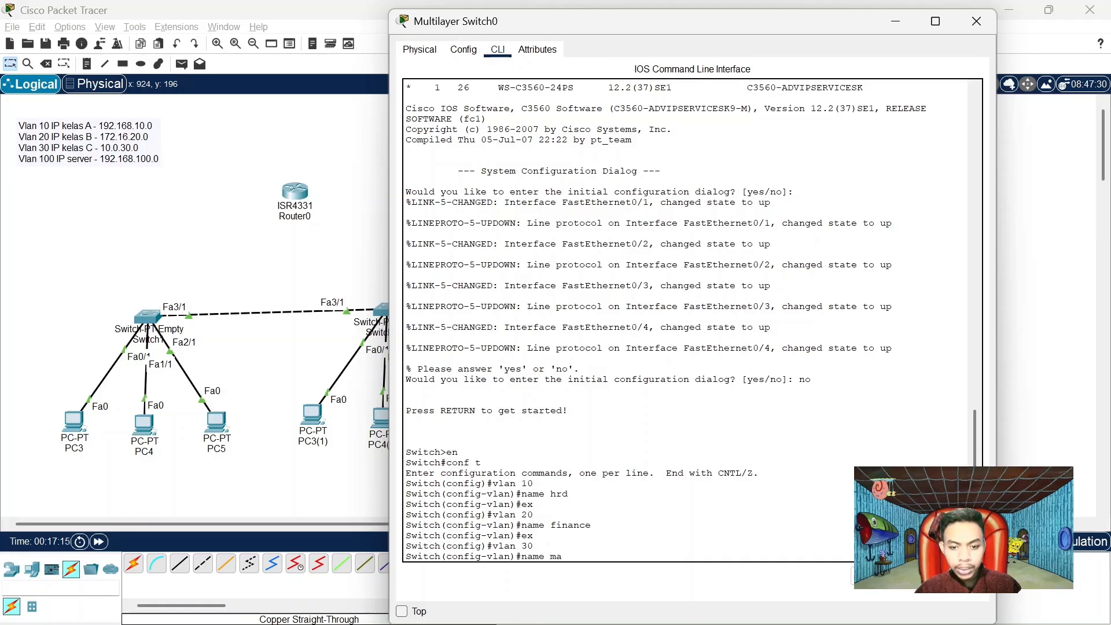
text(rketing)
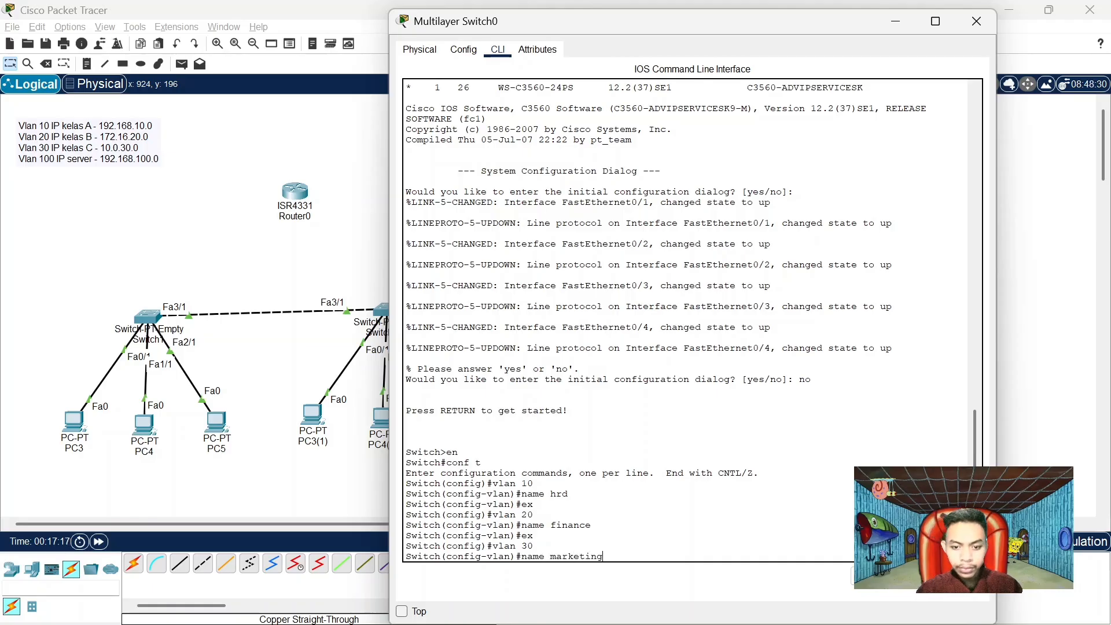
key(Return)
text(e)
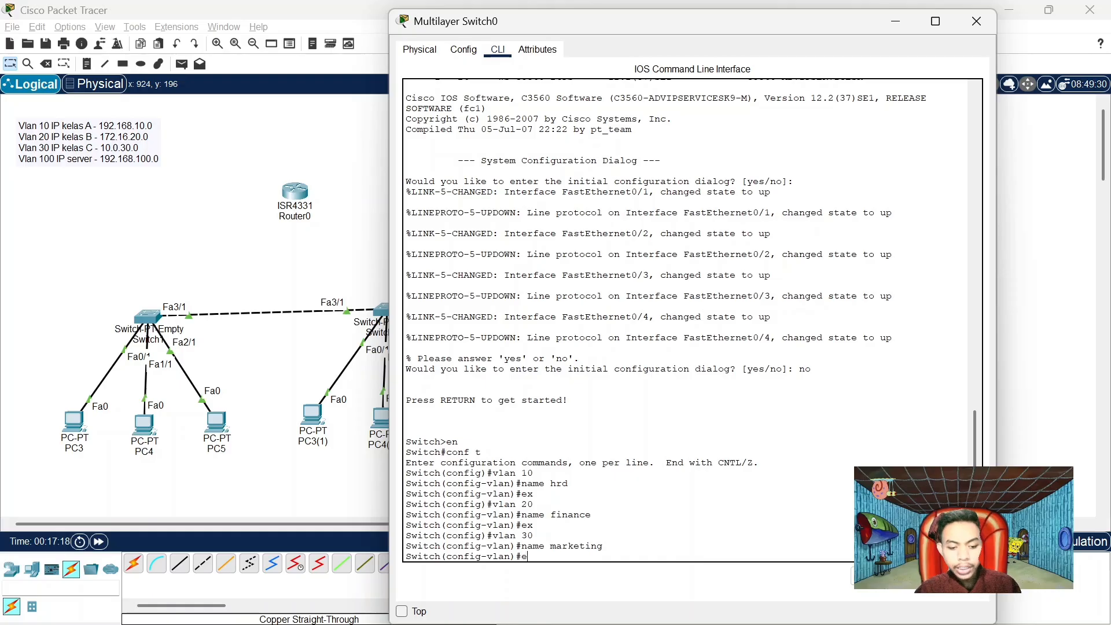
text(x)
key(Return)
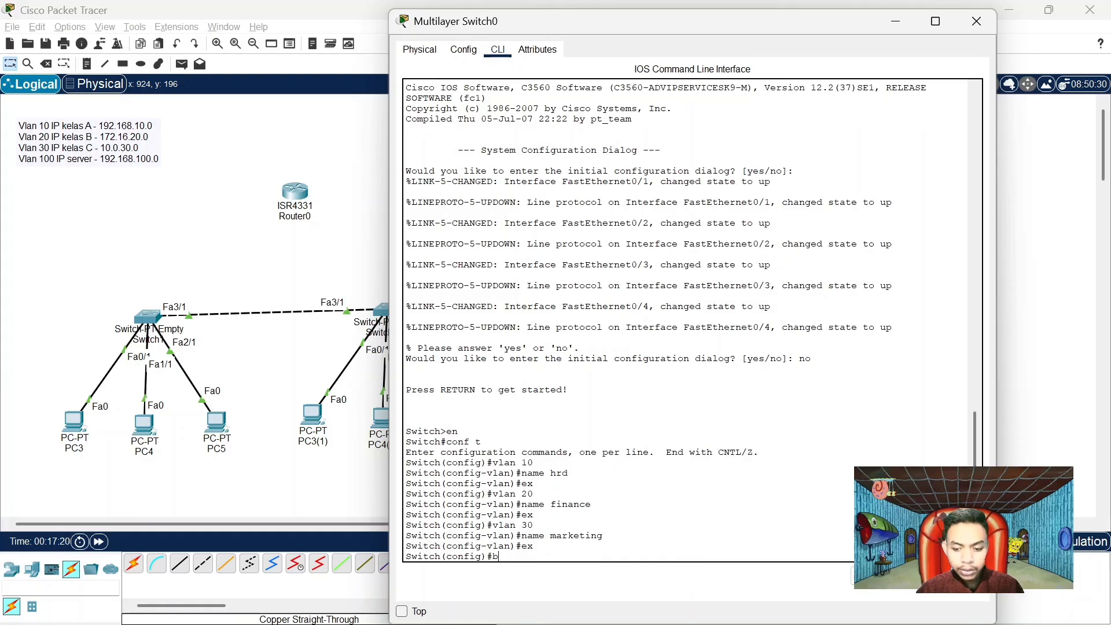
Create VLAN 100 on the multilayer switch and name it server
text(vlan)
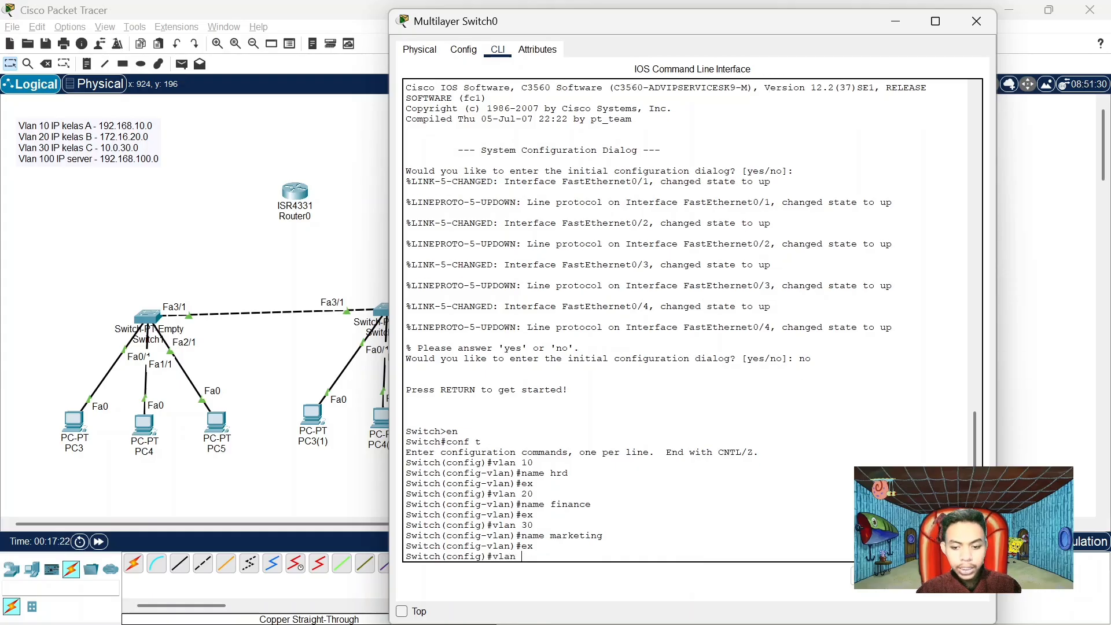
text( 100)
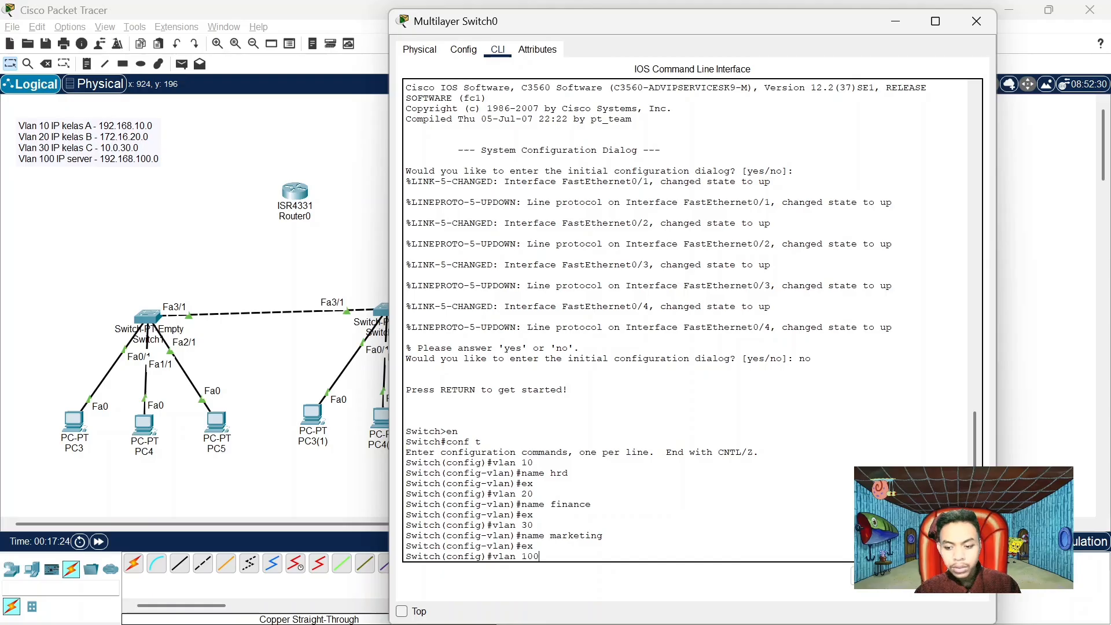
key(Return)
text(na)
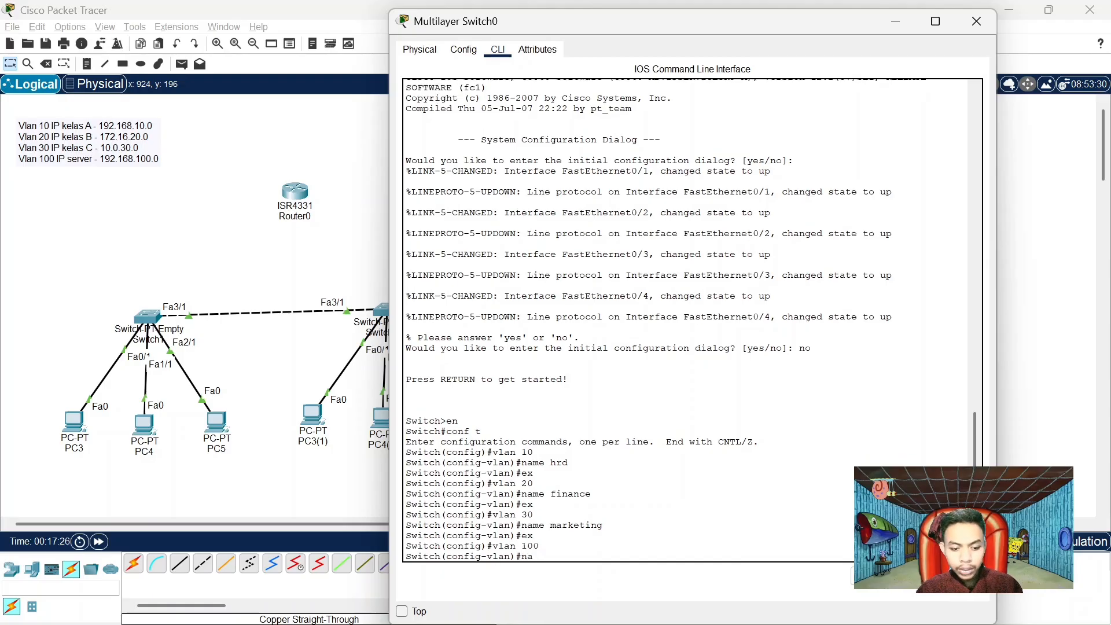
text(me server)
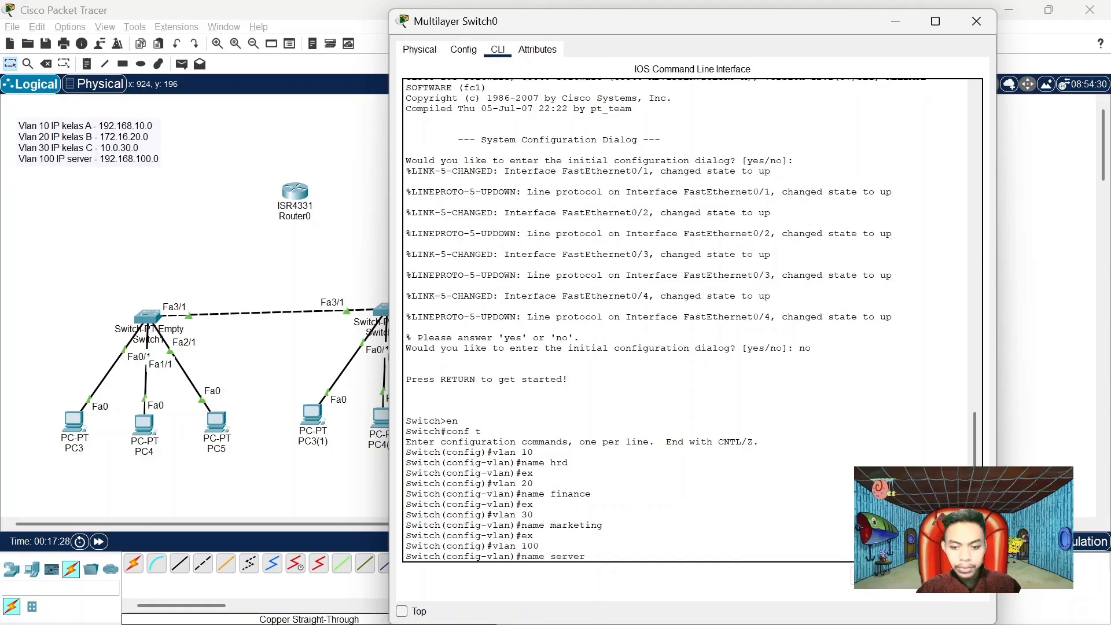
key(Return)
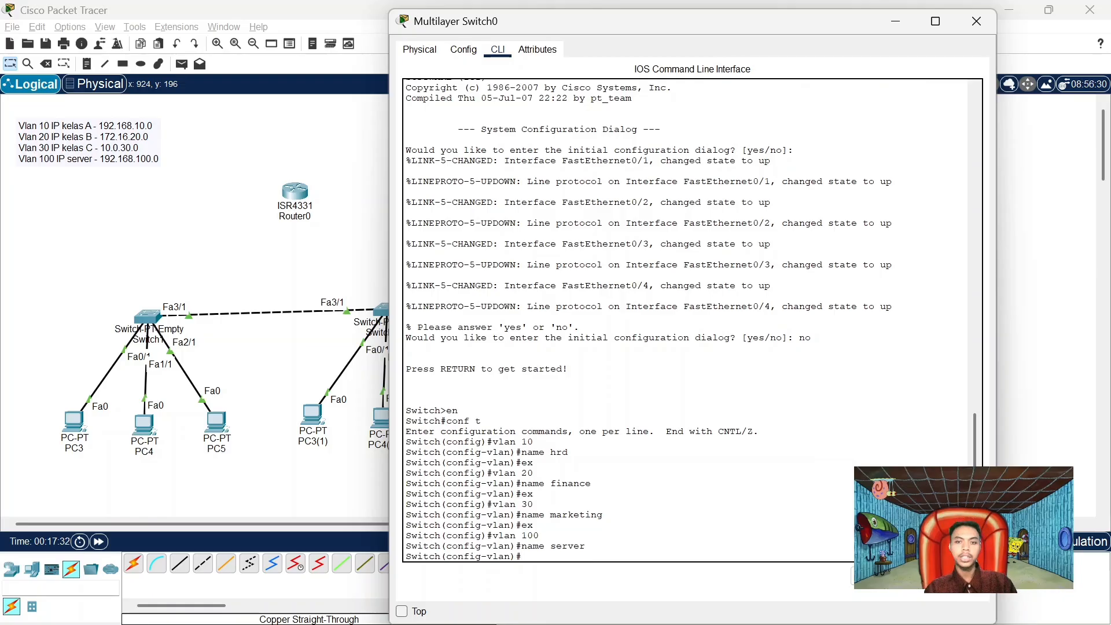
Move and shrink the switch's command line window to uncover PC6, PC7 and PC8, and exit VLAN 100's configuration to global configuration mode
drag(737, 24, 560, 23)
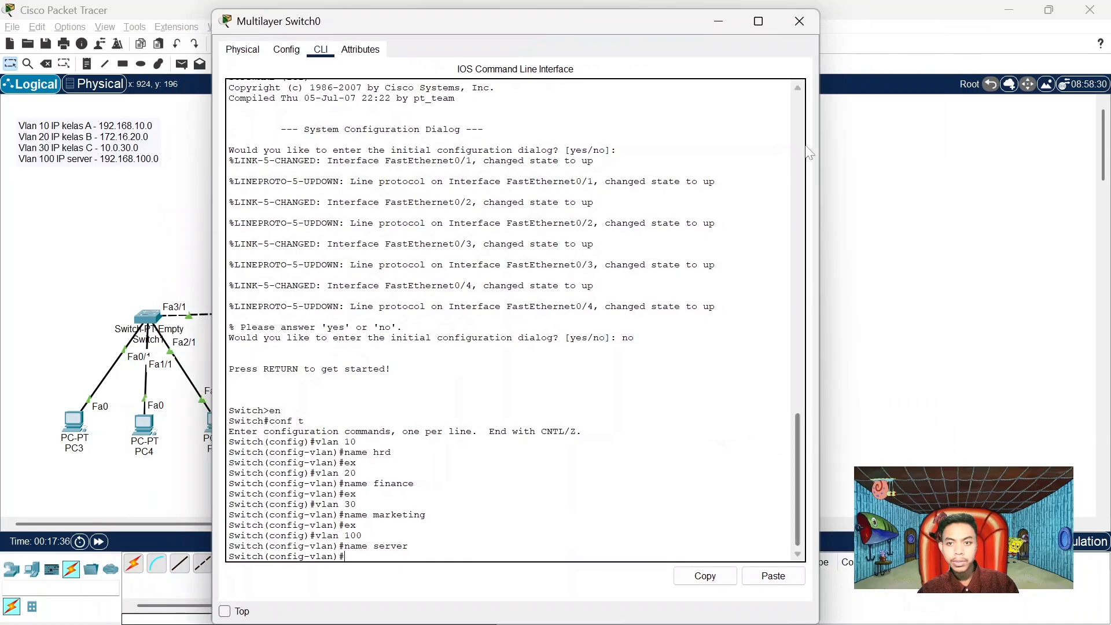
drag(818, 151, 506, 196)
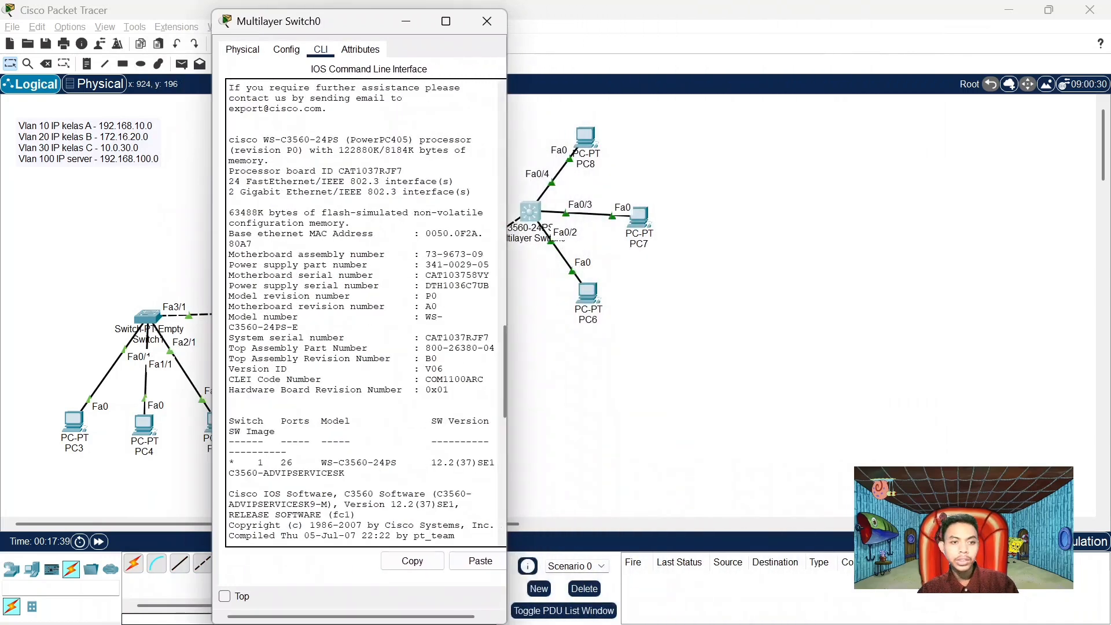
drag(209, 217, 75, 216)
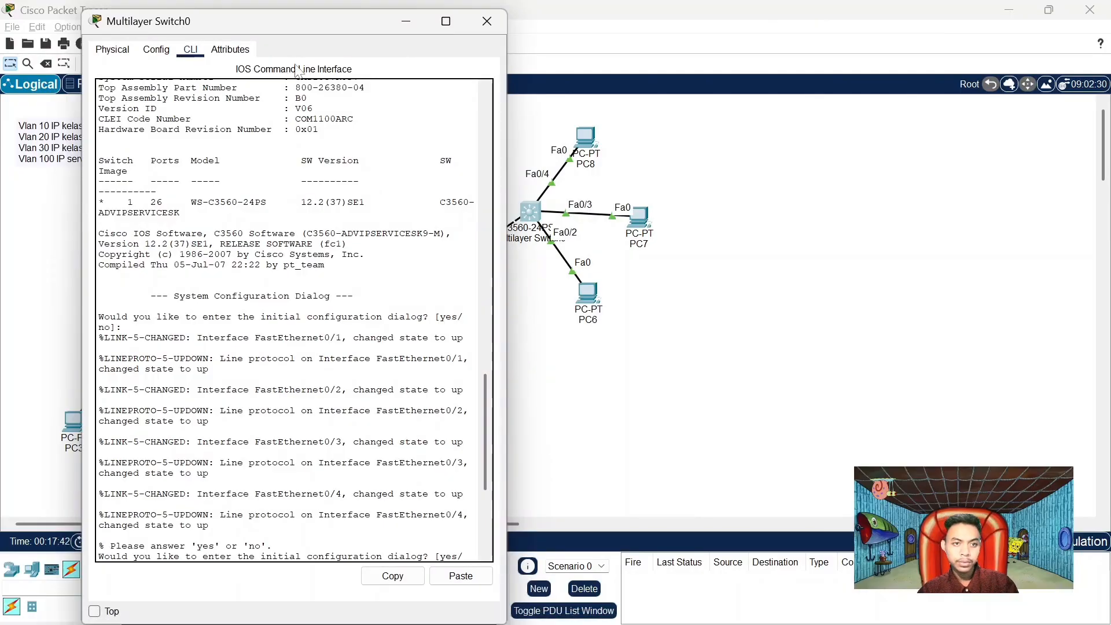
mouse_move(302, 22)
mouse_down()
mouse_move(317, 5)
mouse_move(298, 16)
mouse_up()
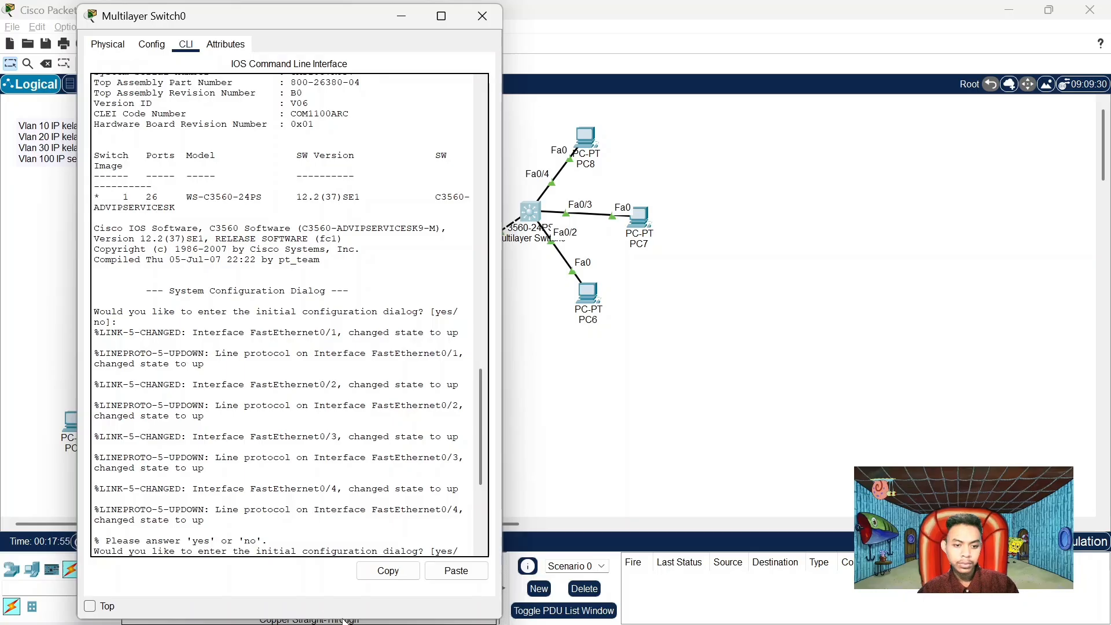
drag(345, 618, 430, 478)
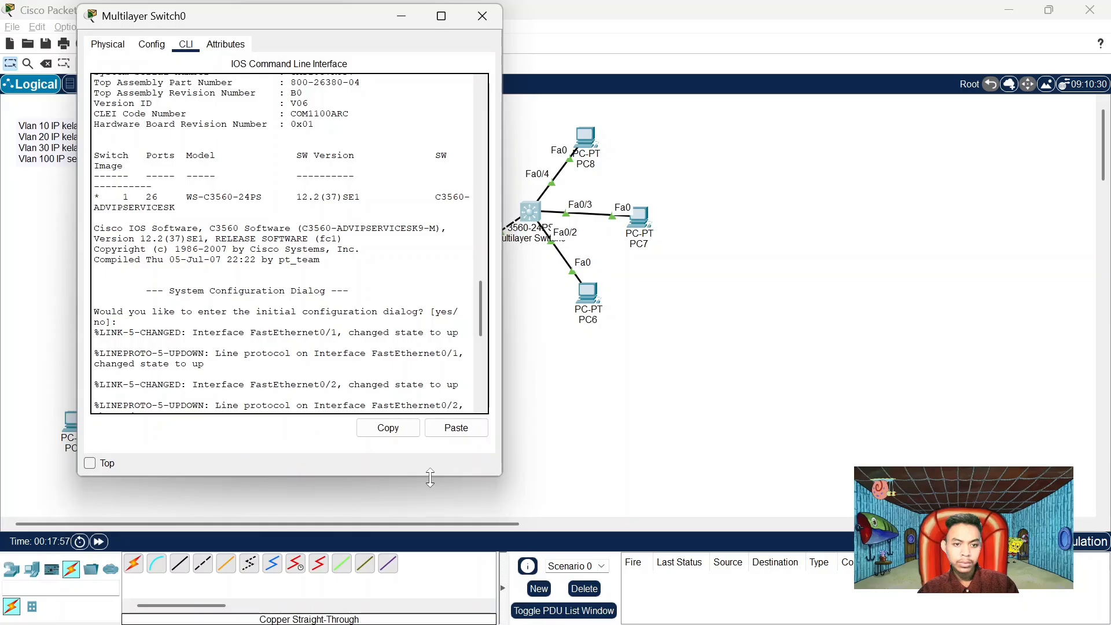
scroll(431, 324, down, 12)
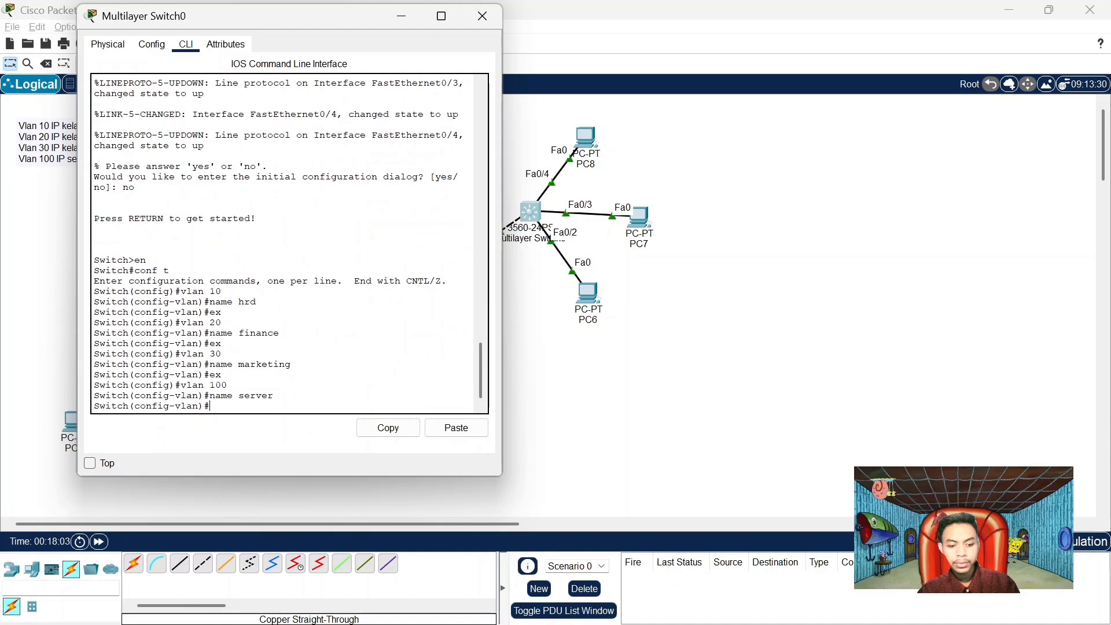
text(ex)
key(Return)
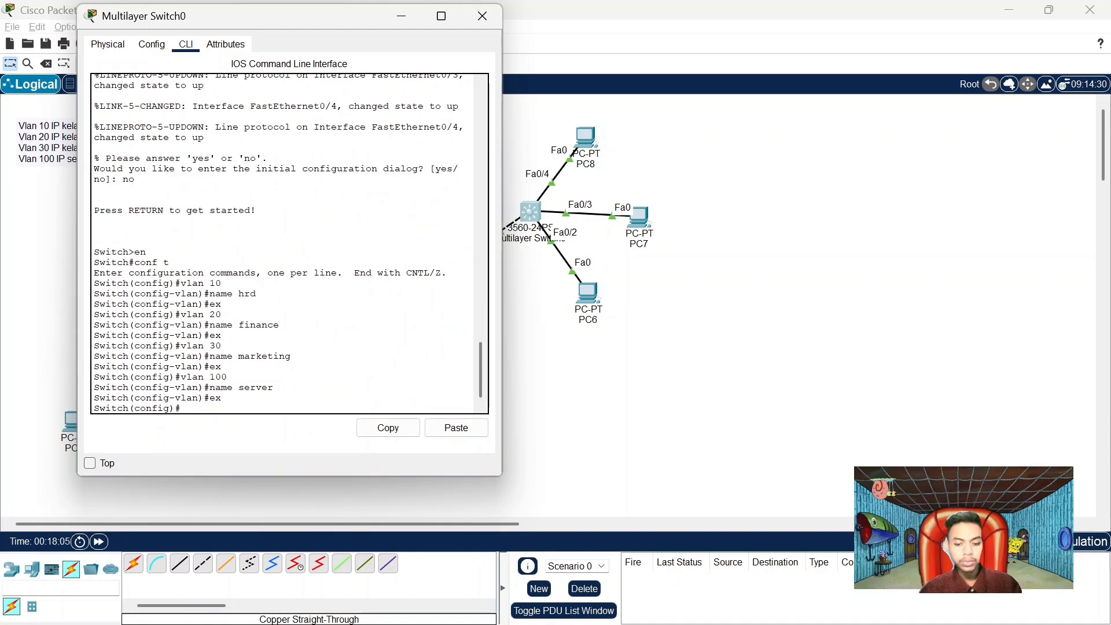
Set interface fa0/2 of the multilayer switch to access mode in VLAN 10 and return to global configuration mode
text(int fa)
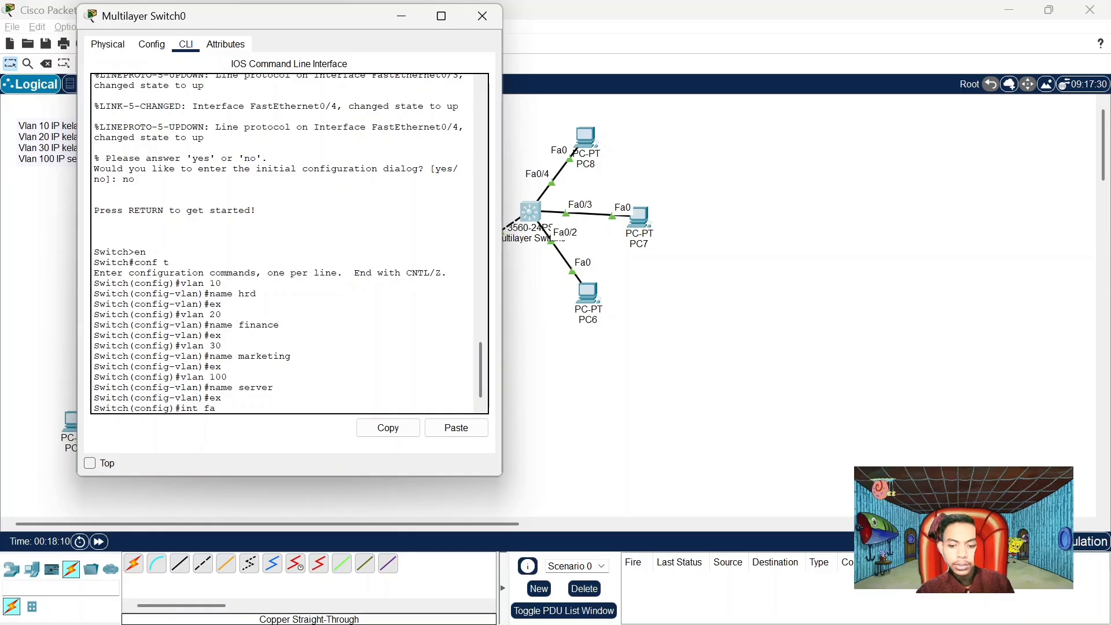
text(0/2)
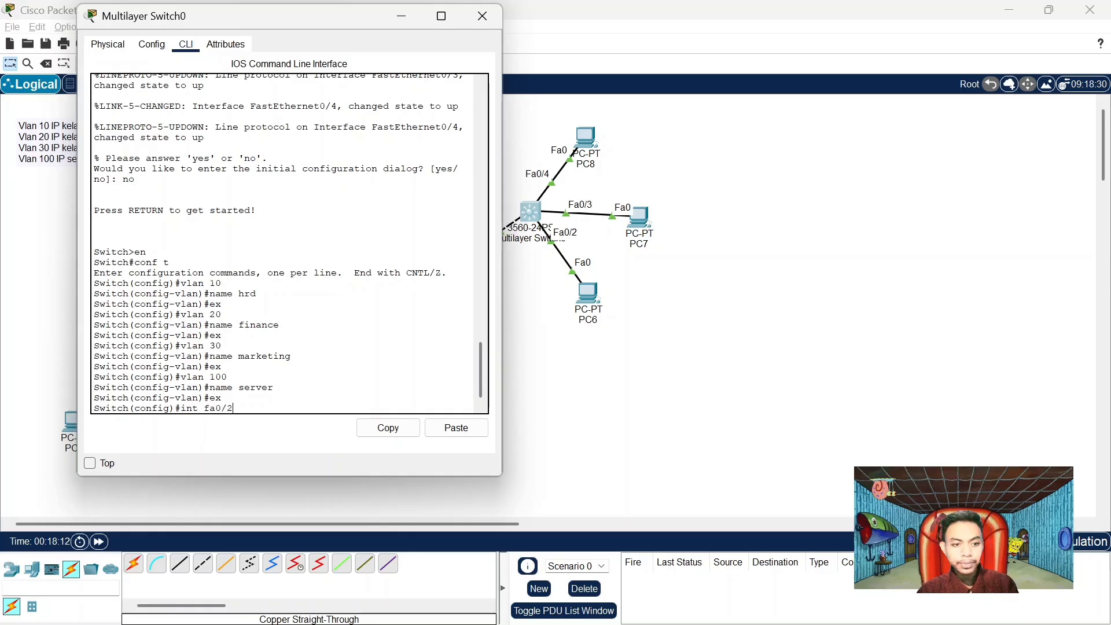
key(Return)
text(swi)
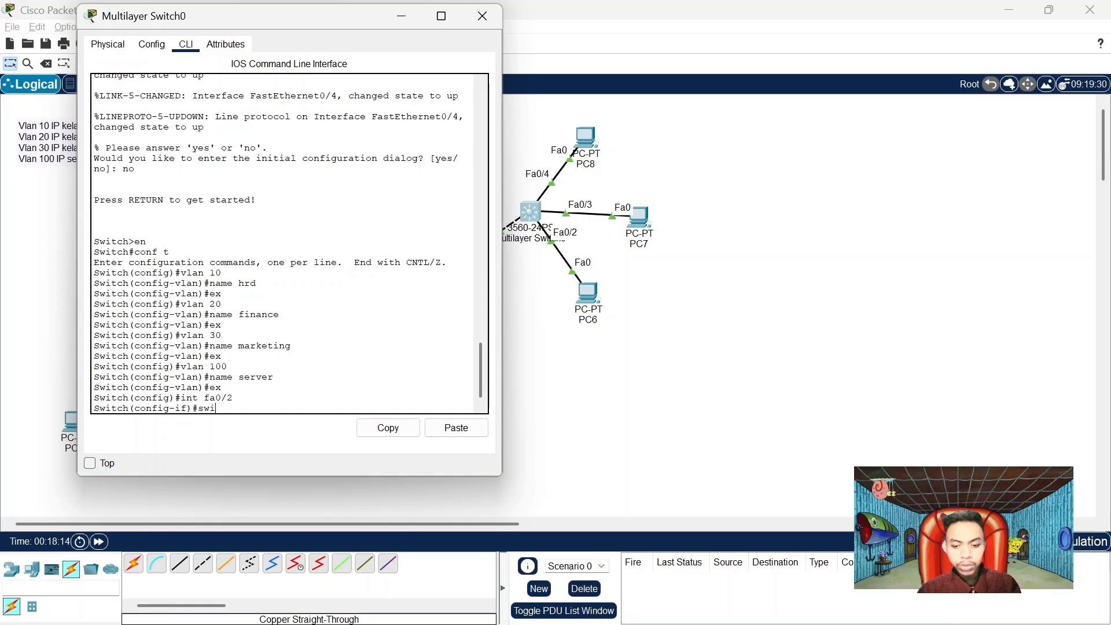
text(tchport)
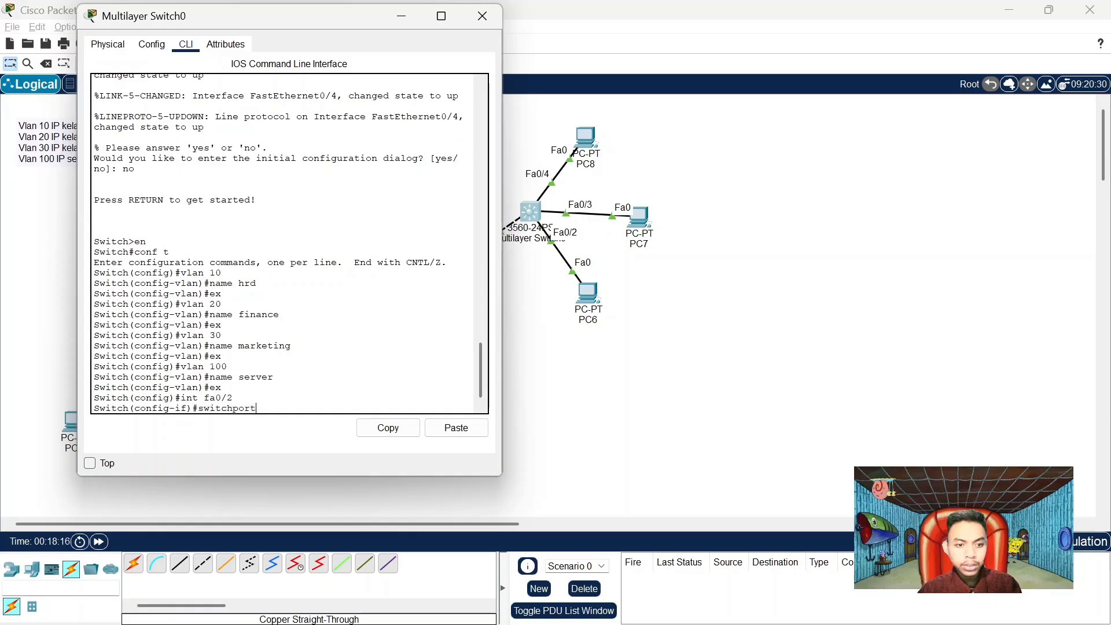
text( mode access)
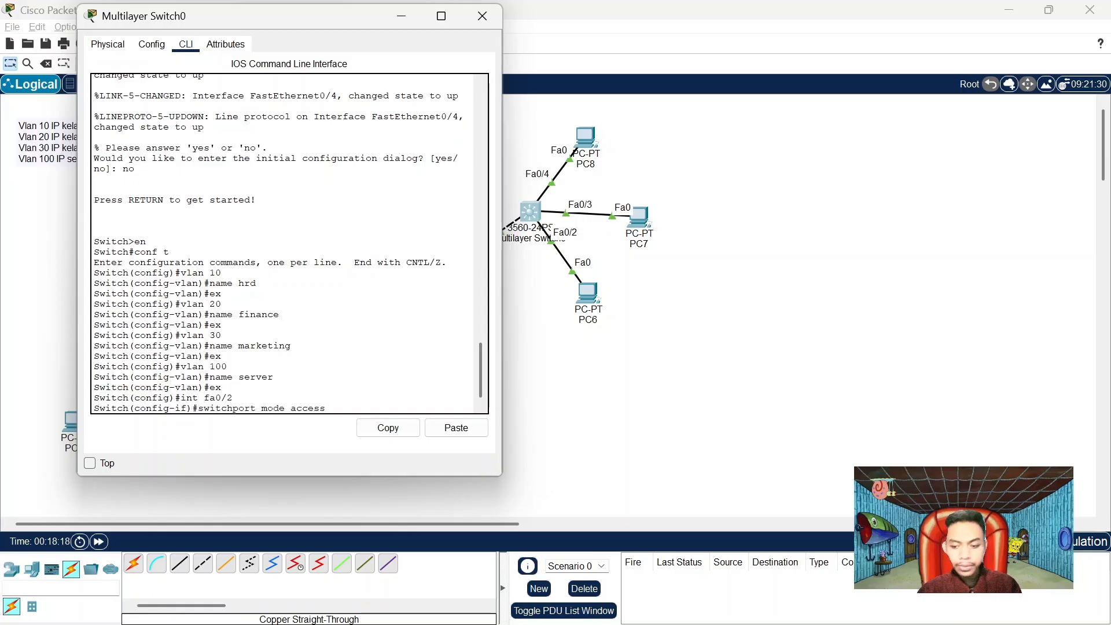
key(Return)
text(switchport)
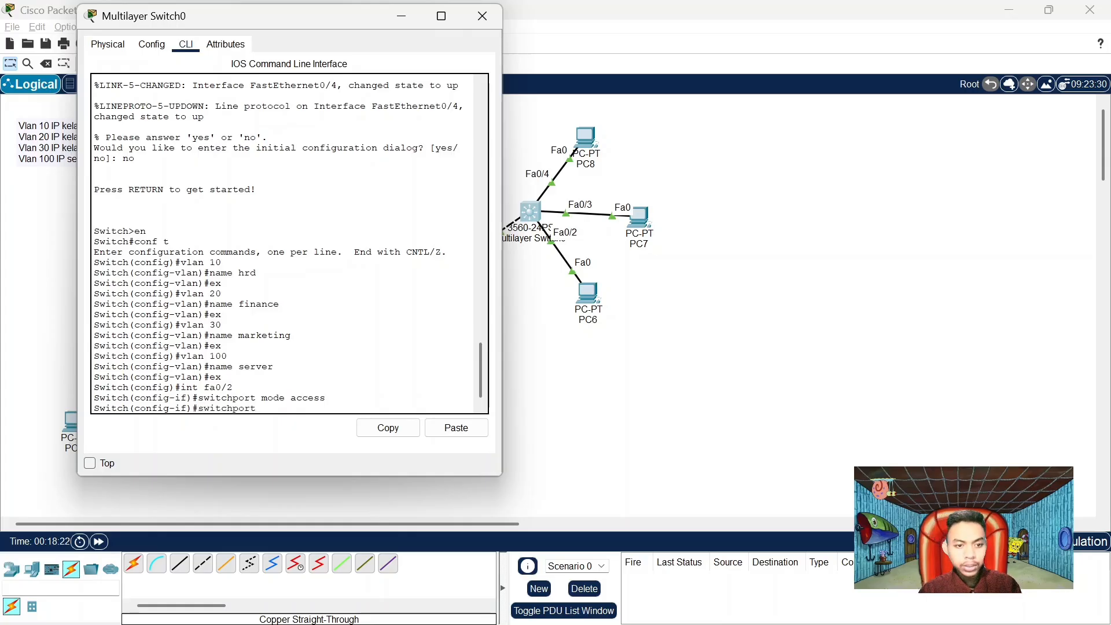
text( access)
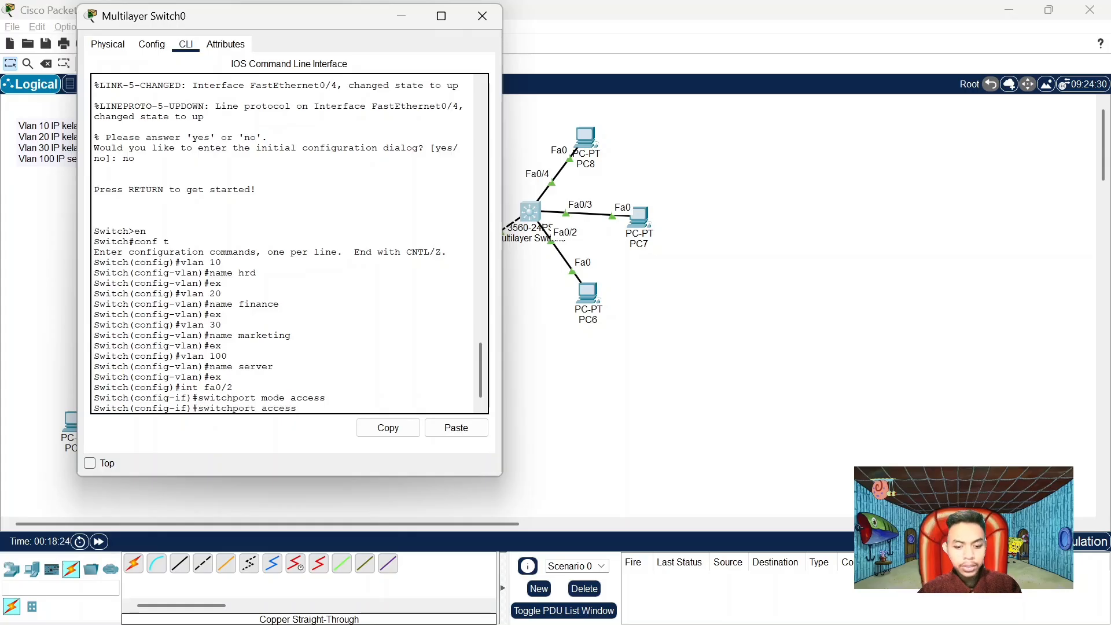
text( vlan 10)
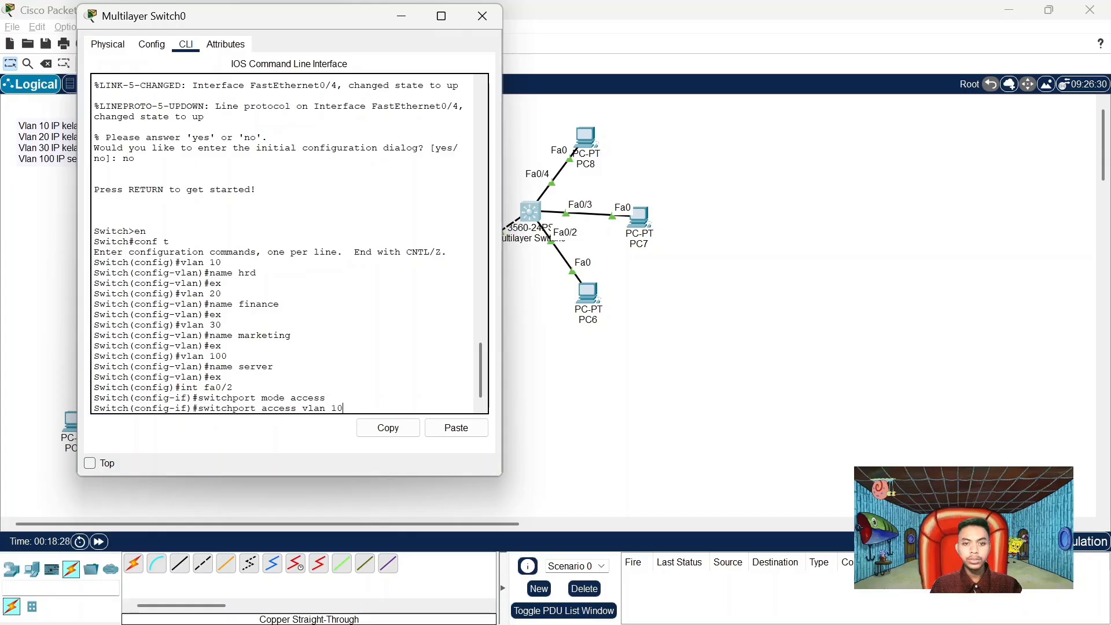
key(Return)
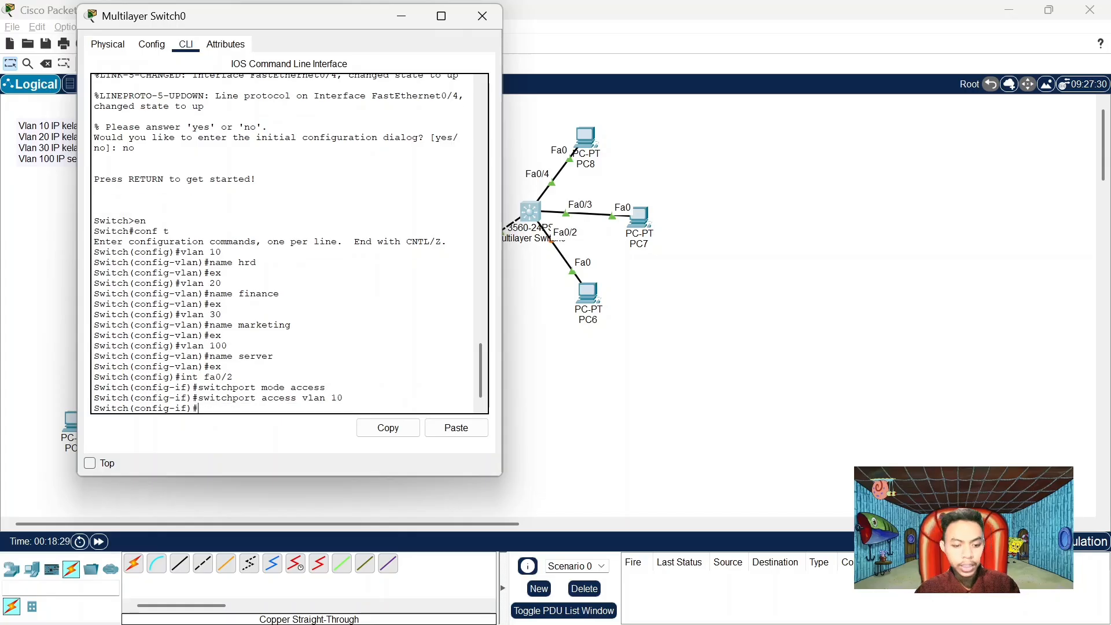
text(ex)
key(Return)
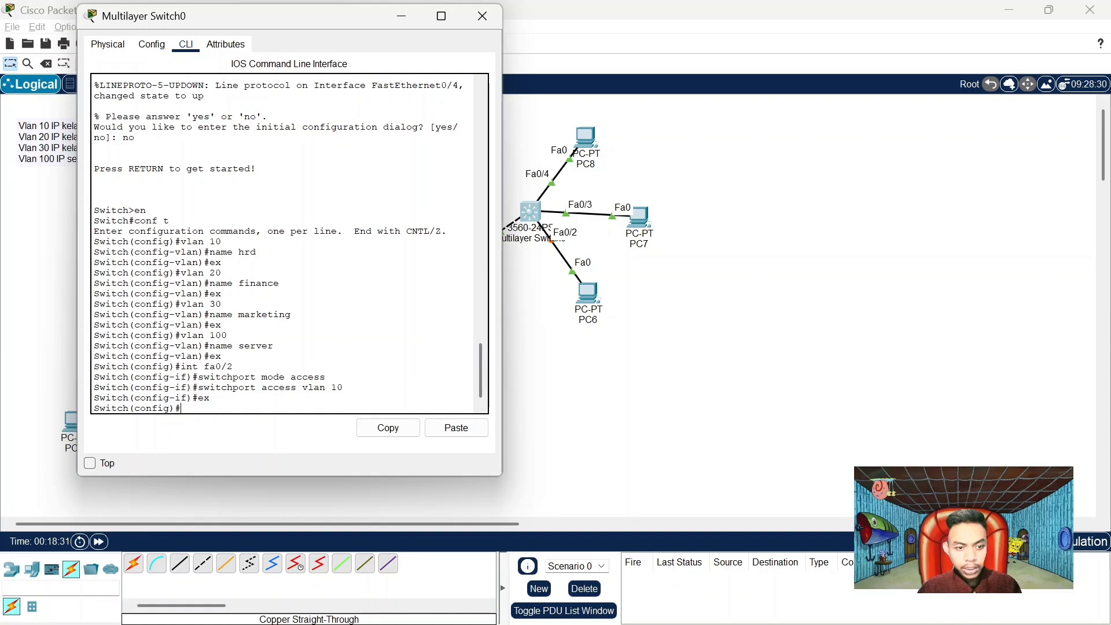
Enter the configuration of interface fa0/3 on the multilayer switch and set the port to access mode
text(int fa)
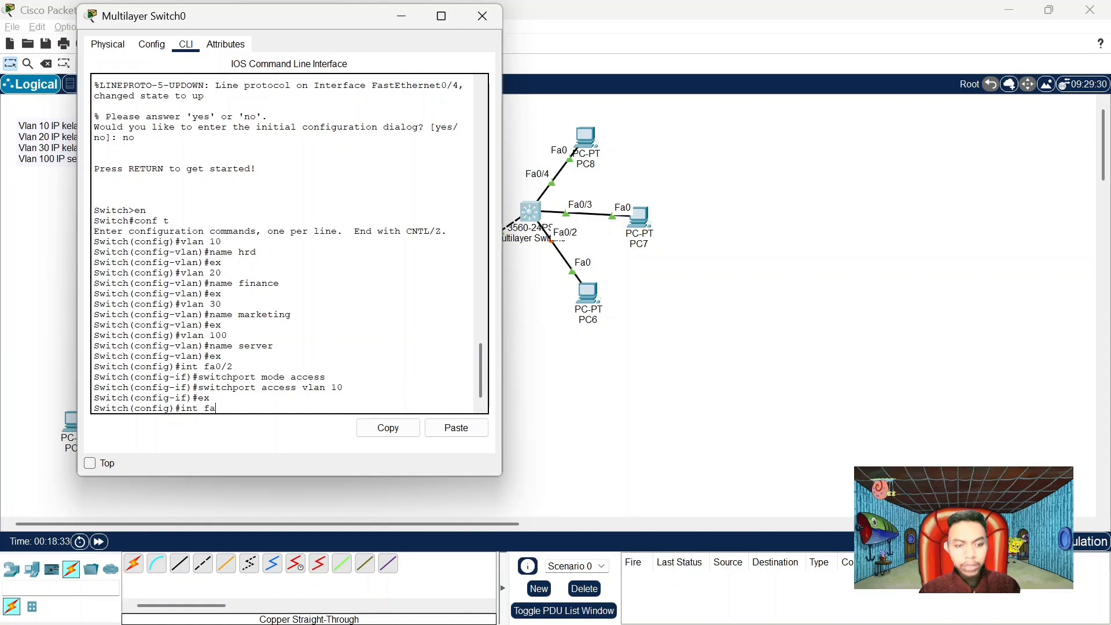
text(0)
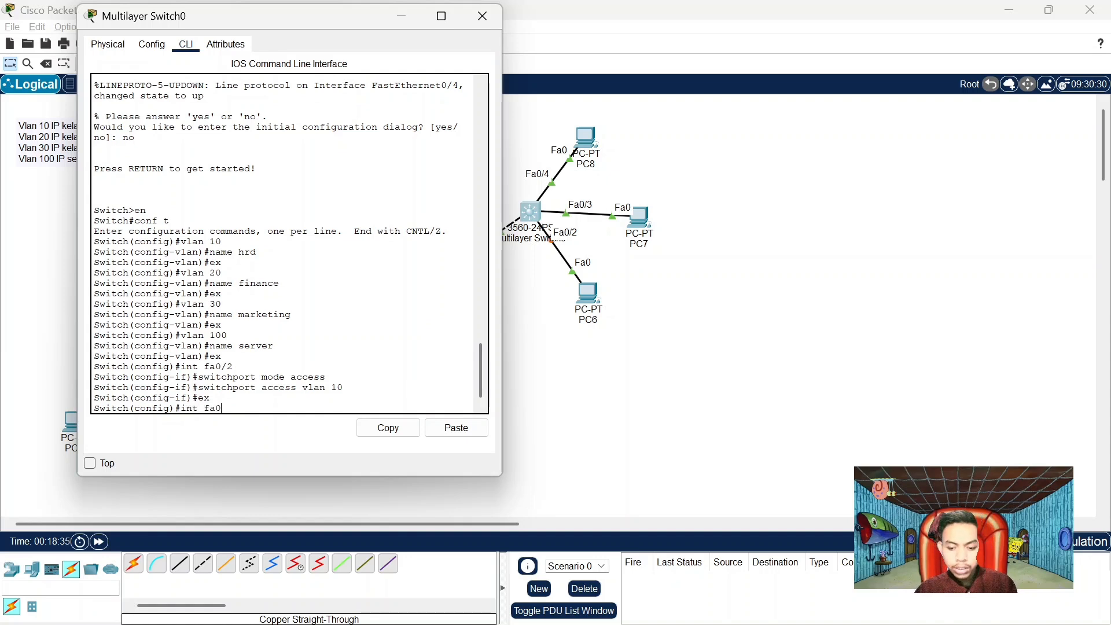
text(/3)
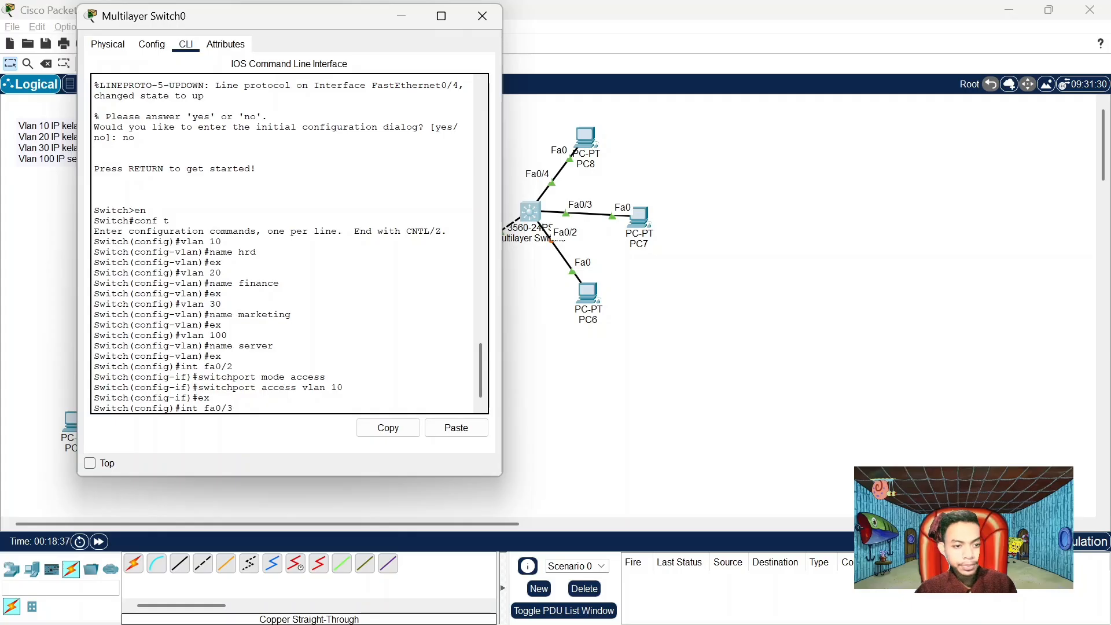
key(Return)
text(swit)
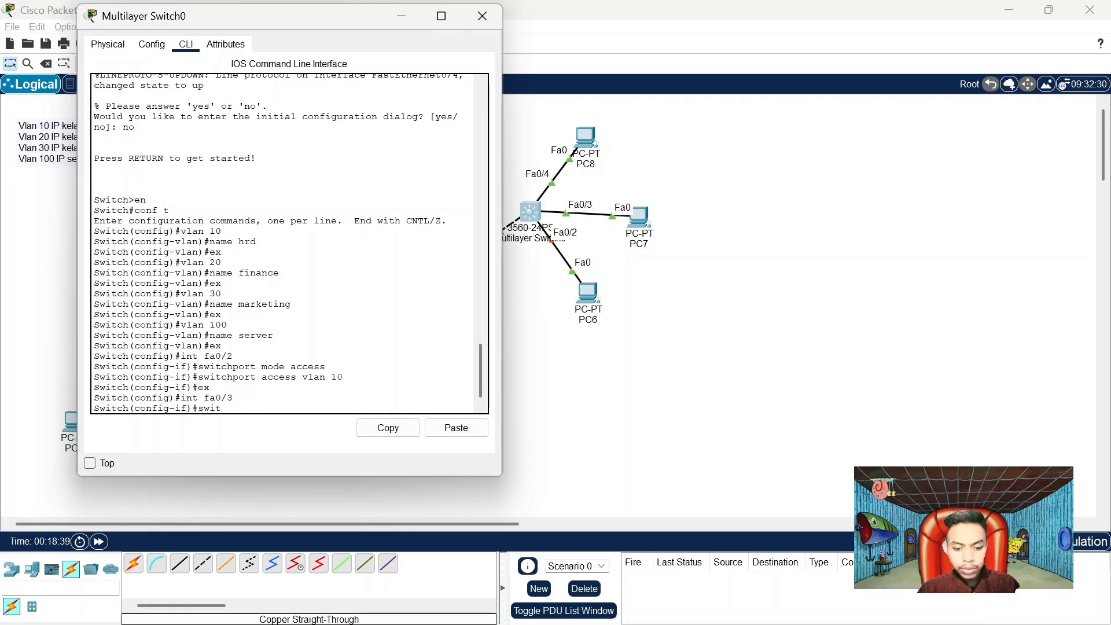
text(chport mod)
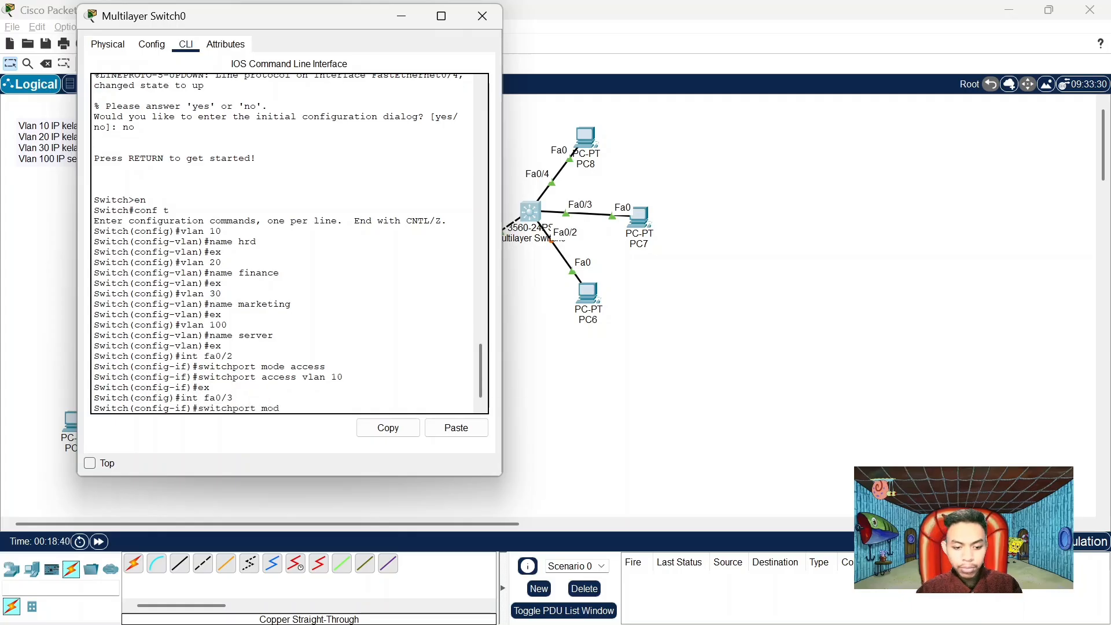
text(e access)
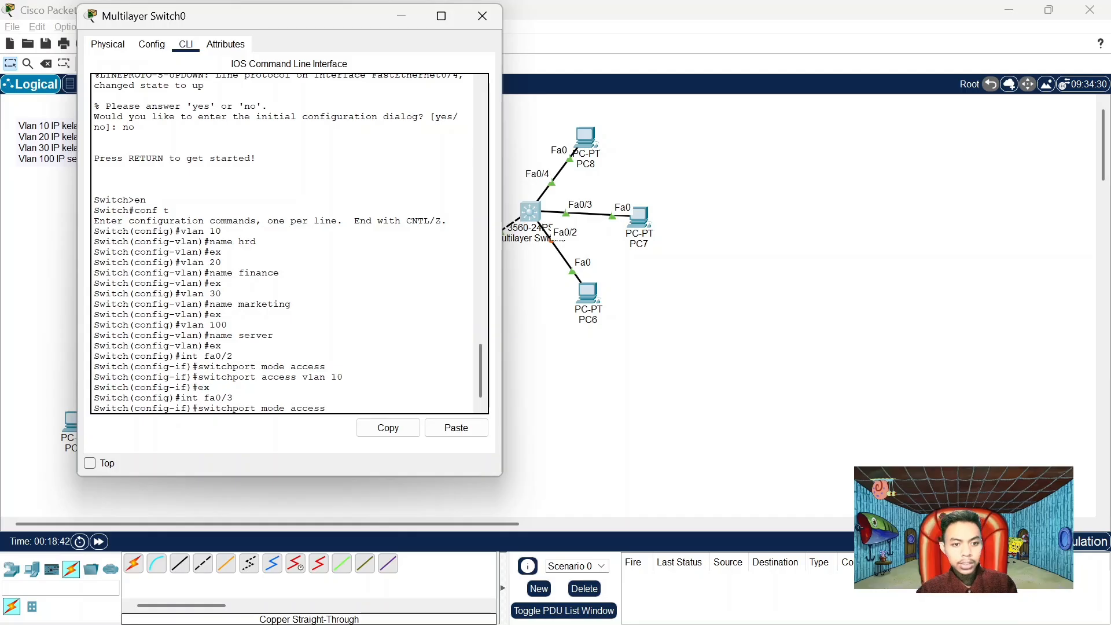
key(Return)
Assign interface fa0/3 of the multilayer switch to access VLAN 20
text(swu)
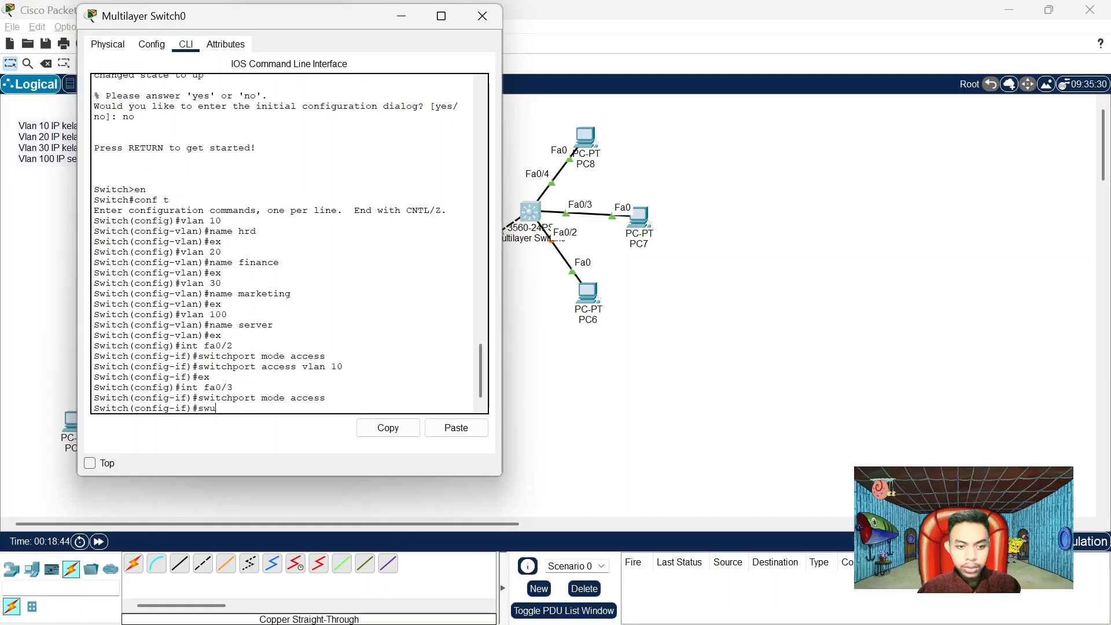
key(BackSpace)
text(itchpo)
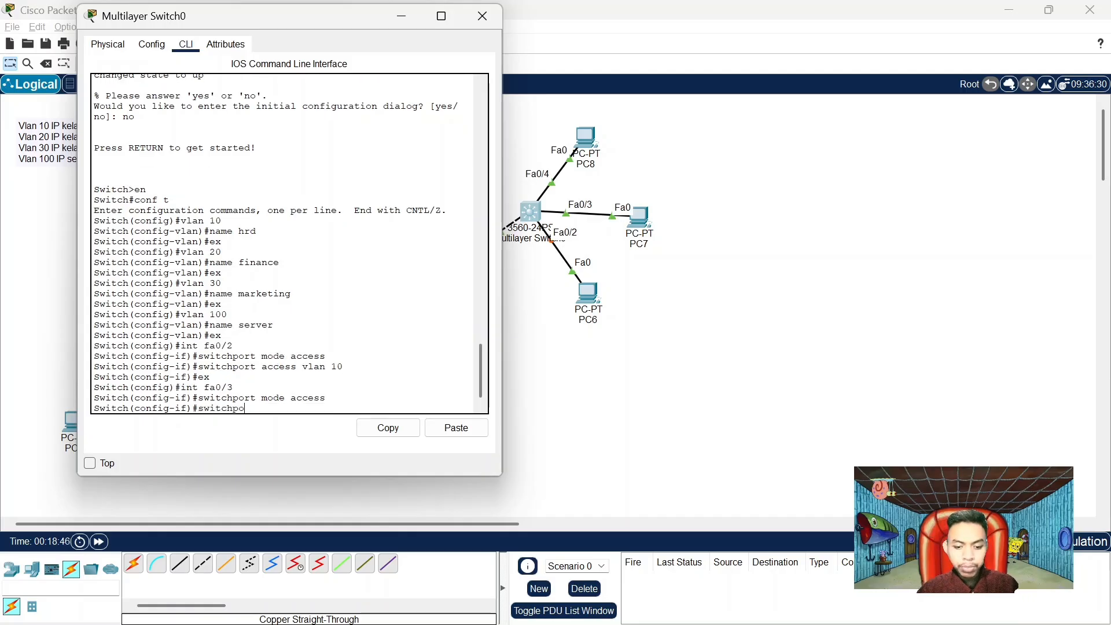
text(rt access)
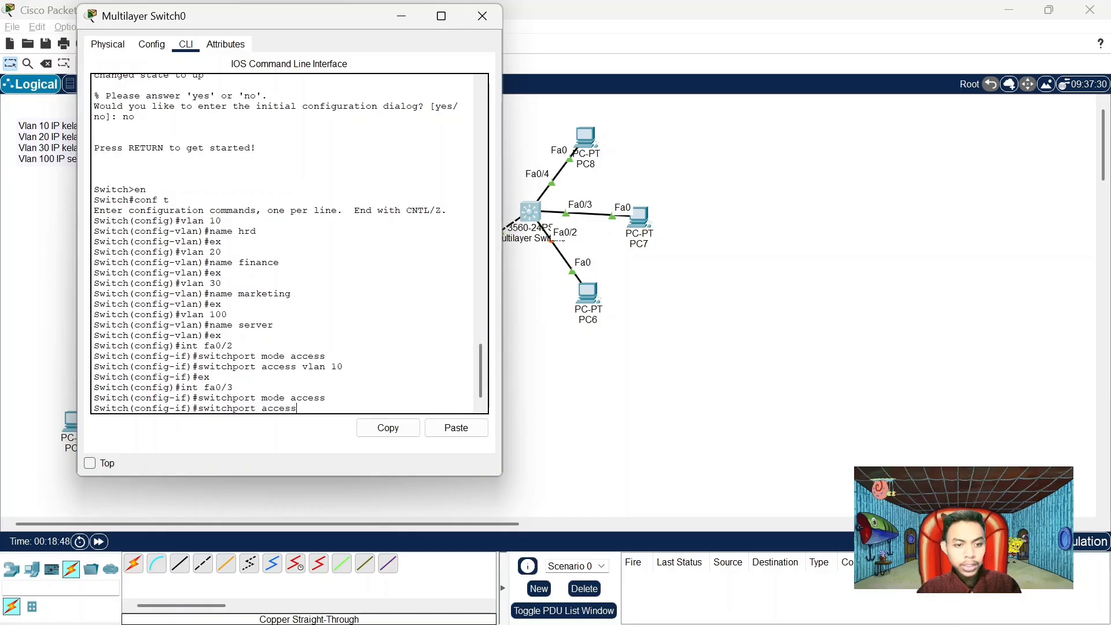
text( vlan)
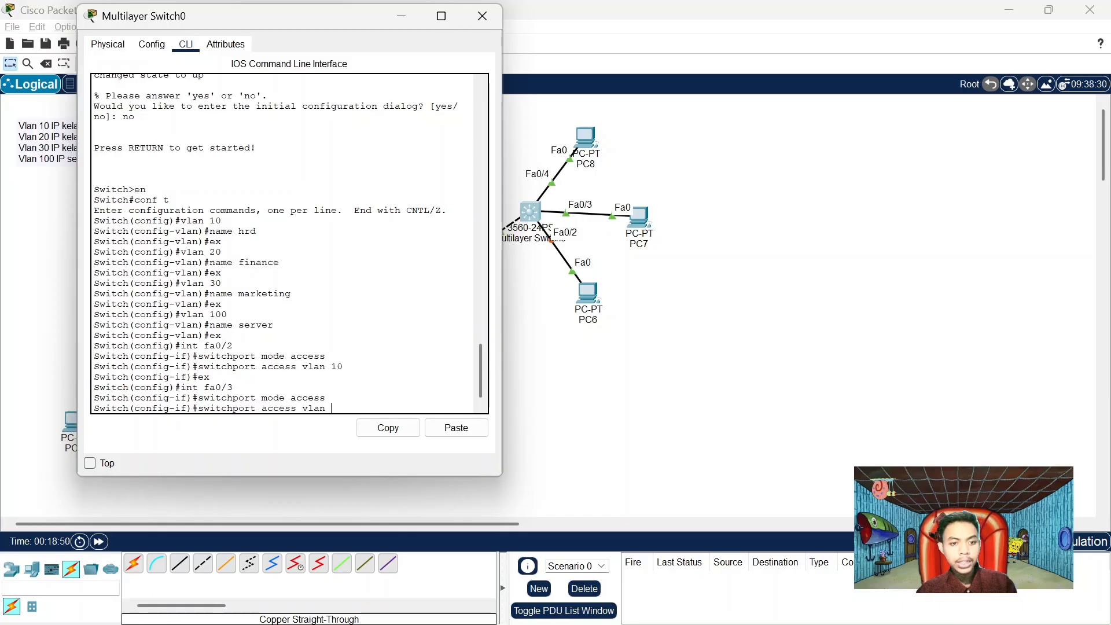
text( 2)
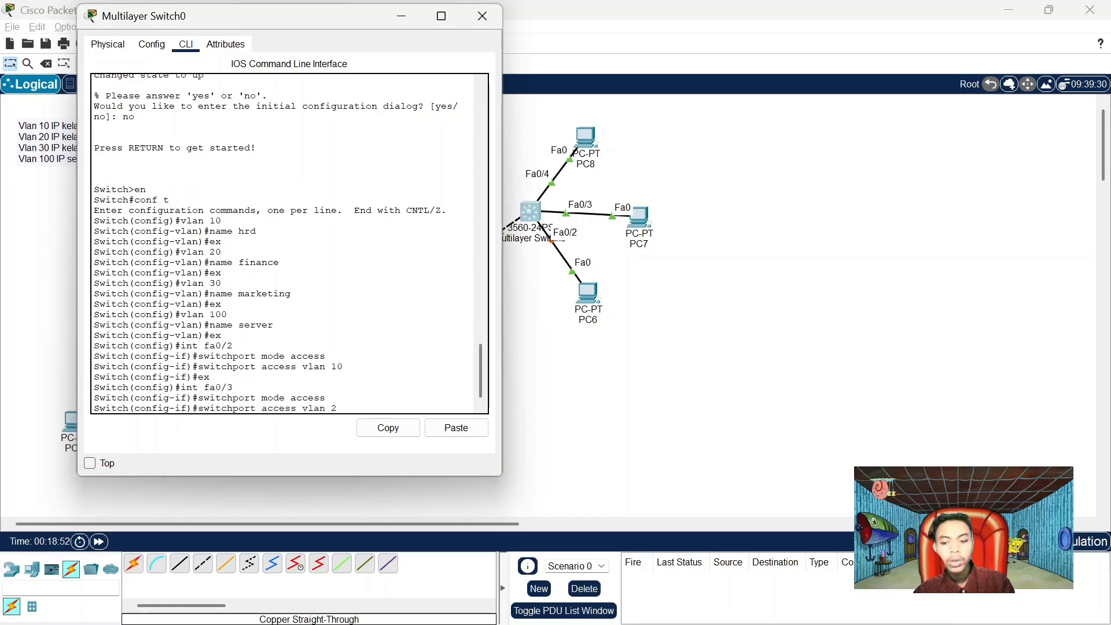
text(0)
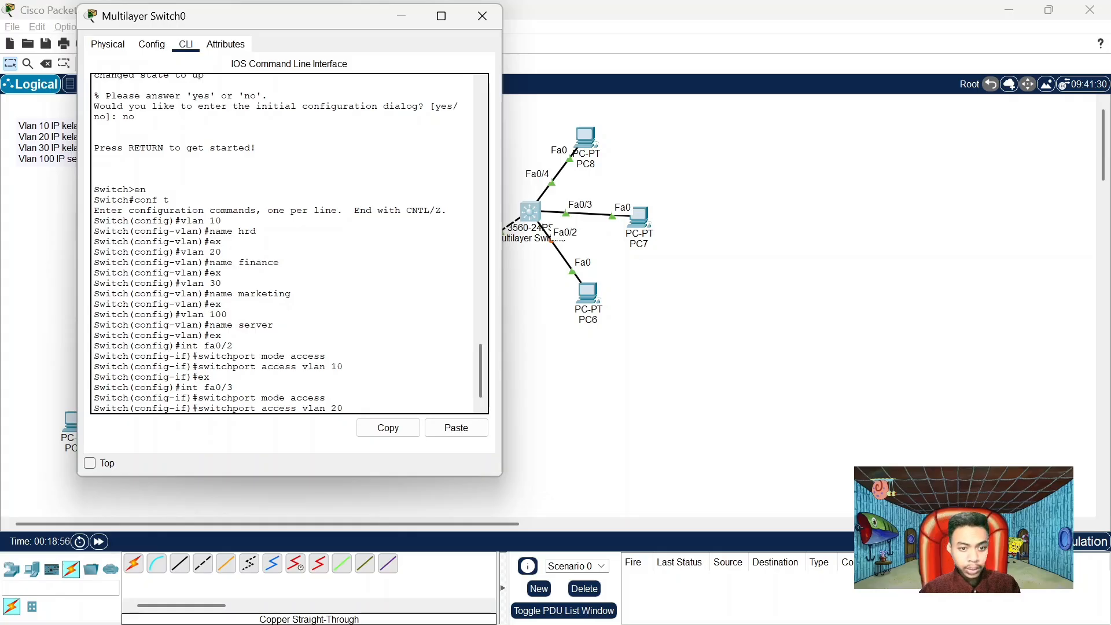
key(Return)
text(s)
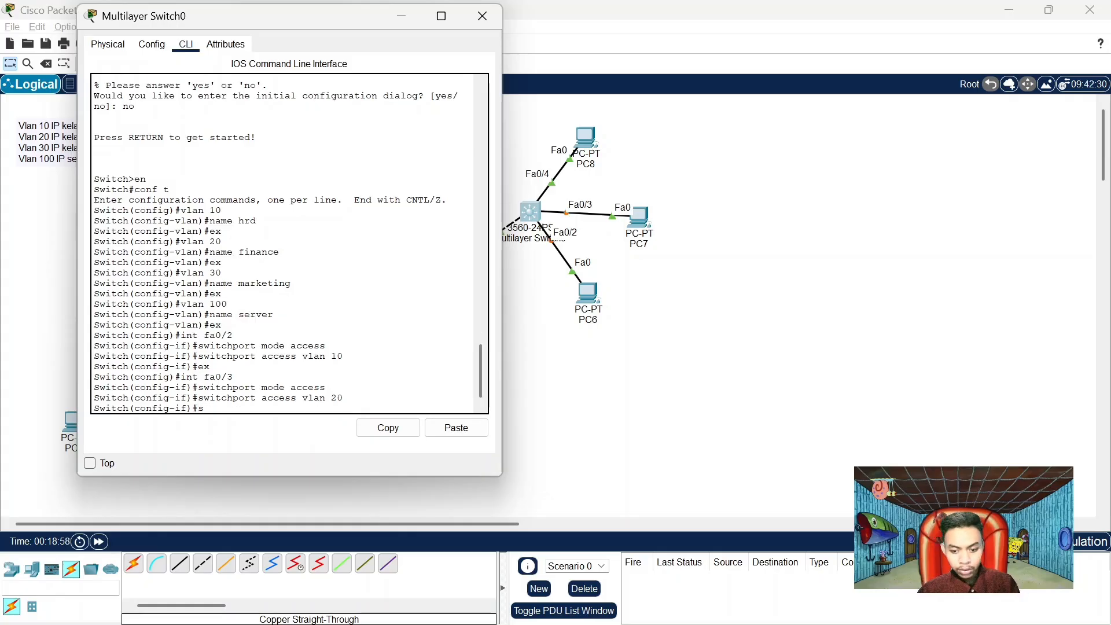
text(witch)
key(BackSpace)
key(BackSpace)
key(BackSpace)
key(BackSpace)
key(BackSpace)
key(BackSpace)
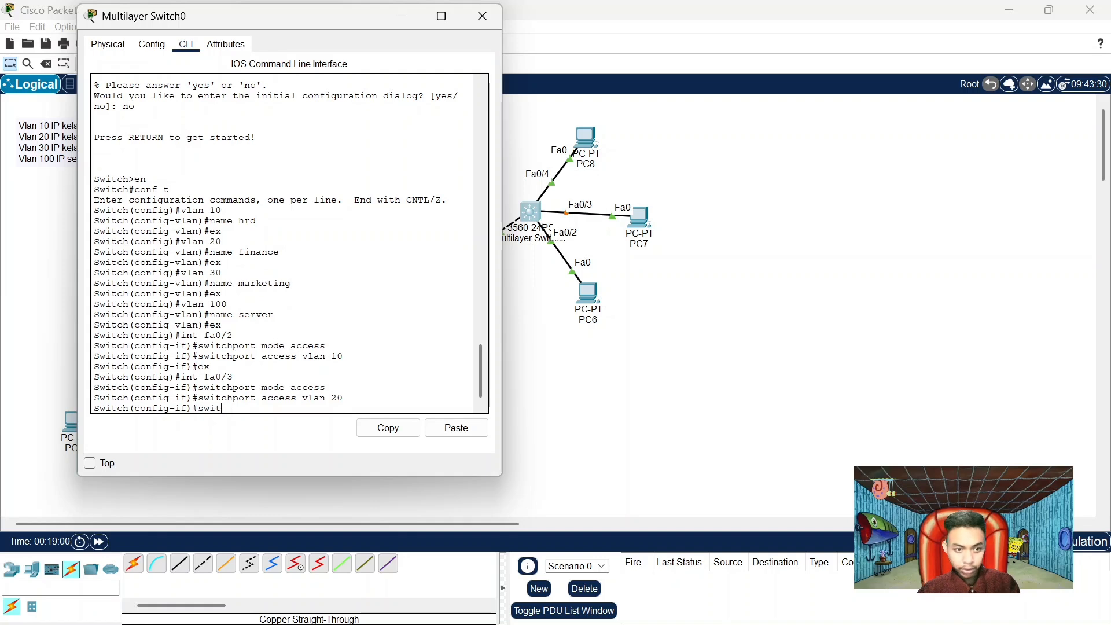
Leave the configuration of fa0/3 and set interface fa0/4 of the multilayer switch to access mode
text(ex)
key(Return)
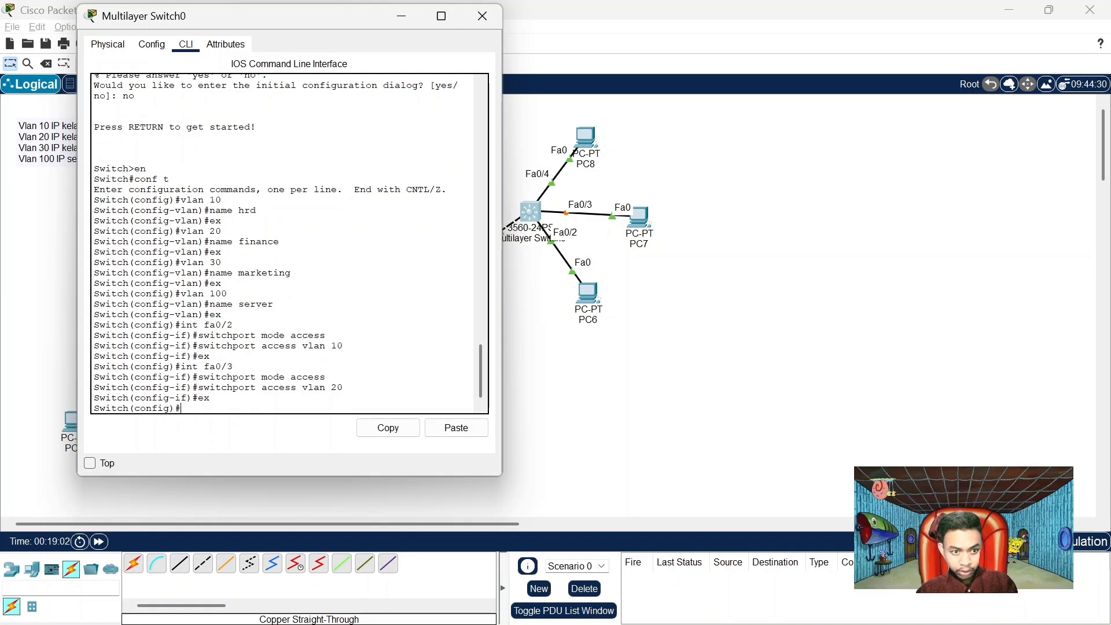
text(in)
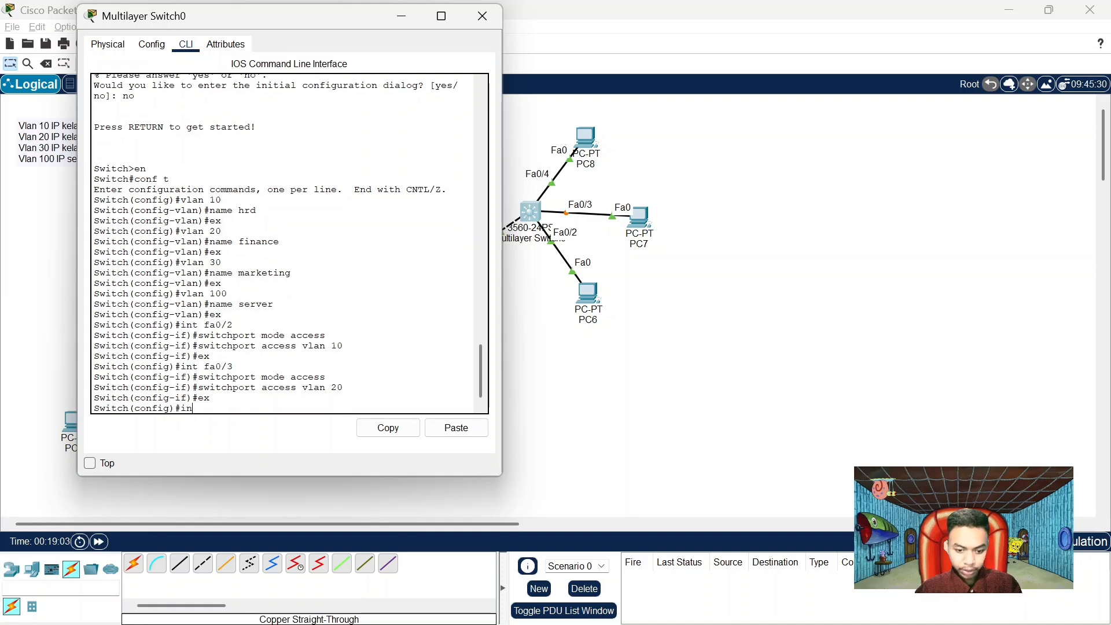
text(t fa)
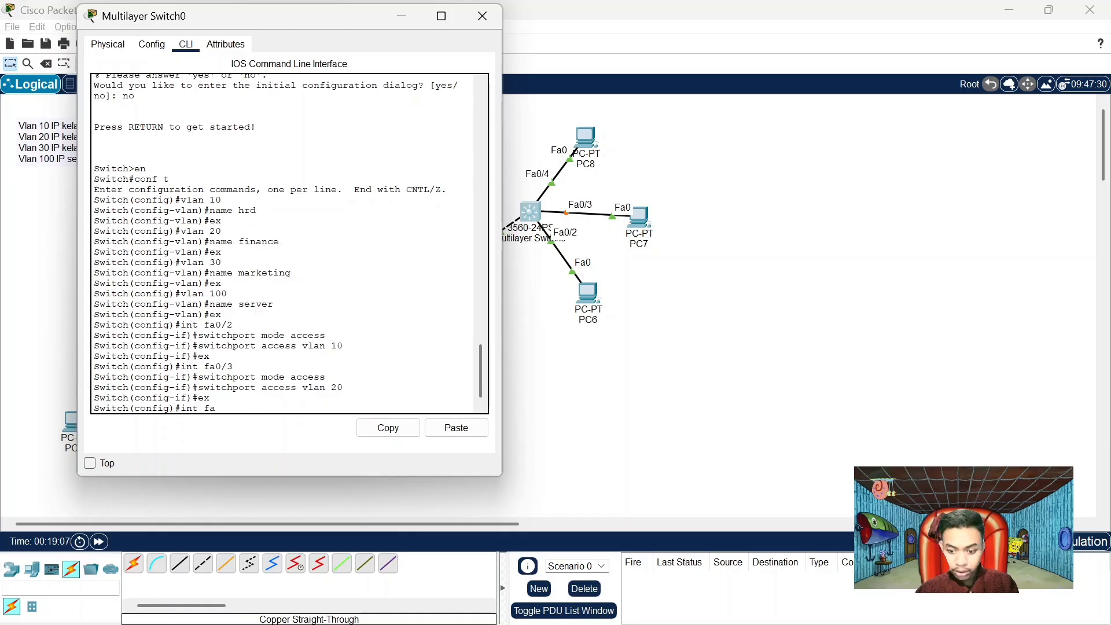
text(0/4)
key(Return)
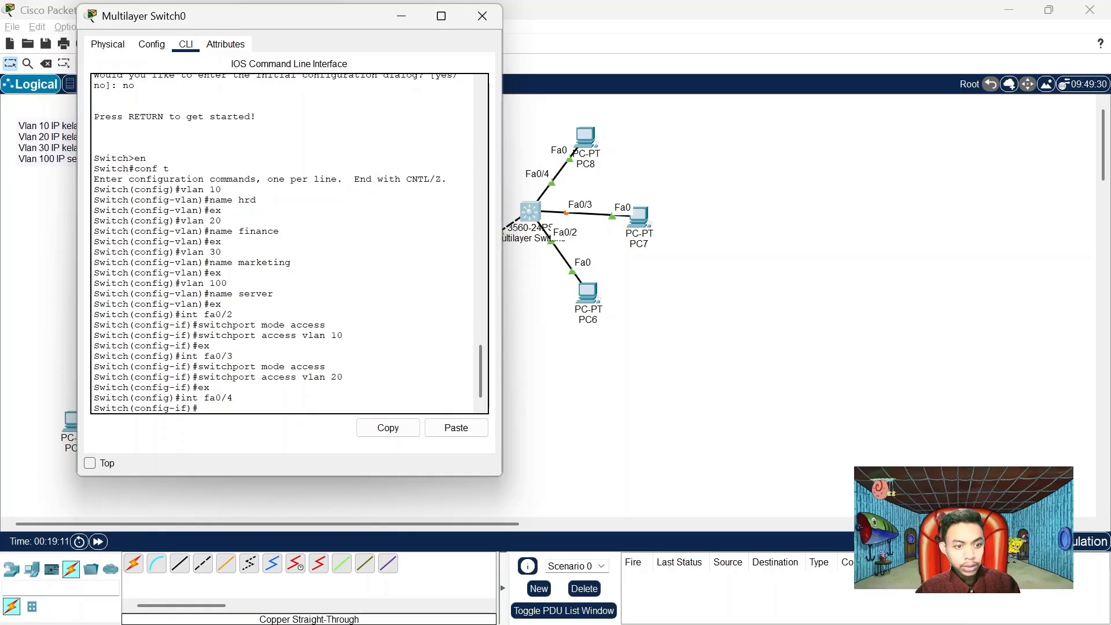
text(switchpo)
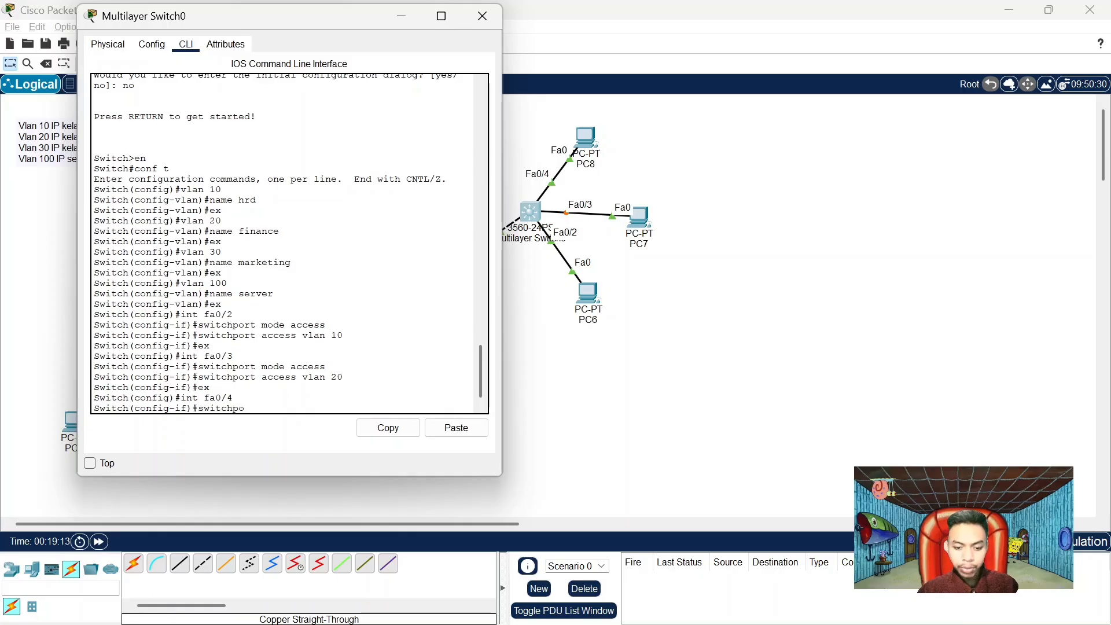
text(rt mode)
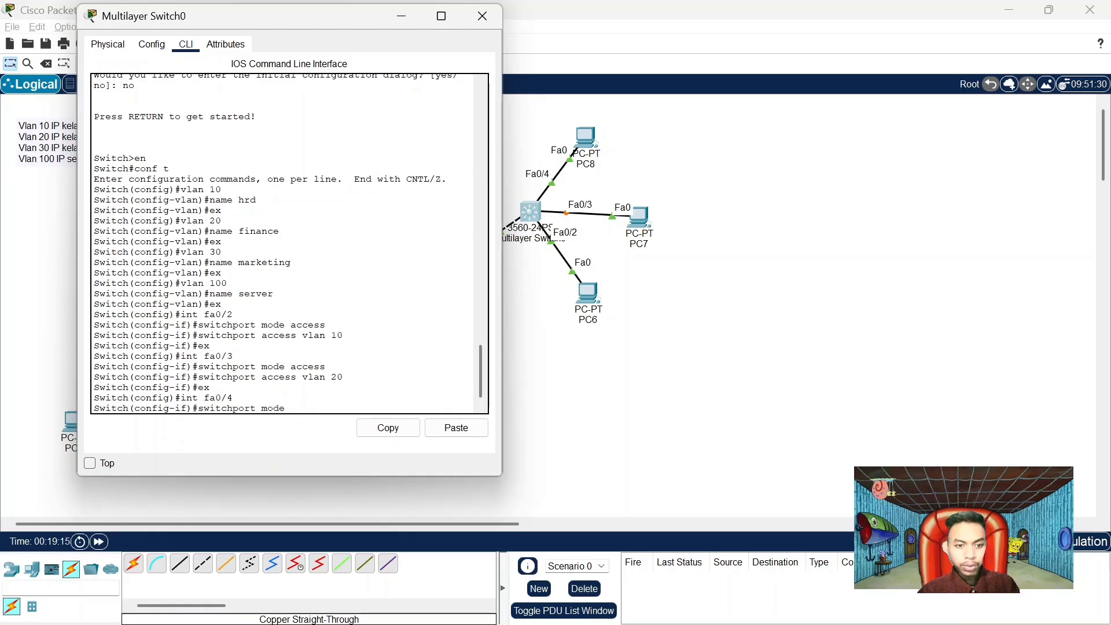
text( access)
key(Return)
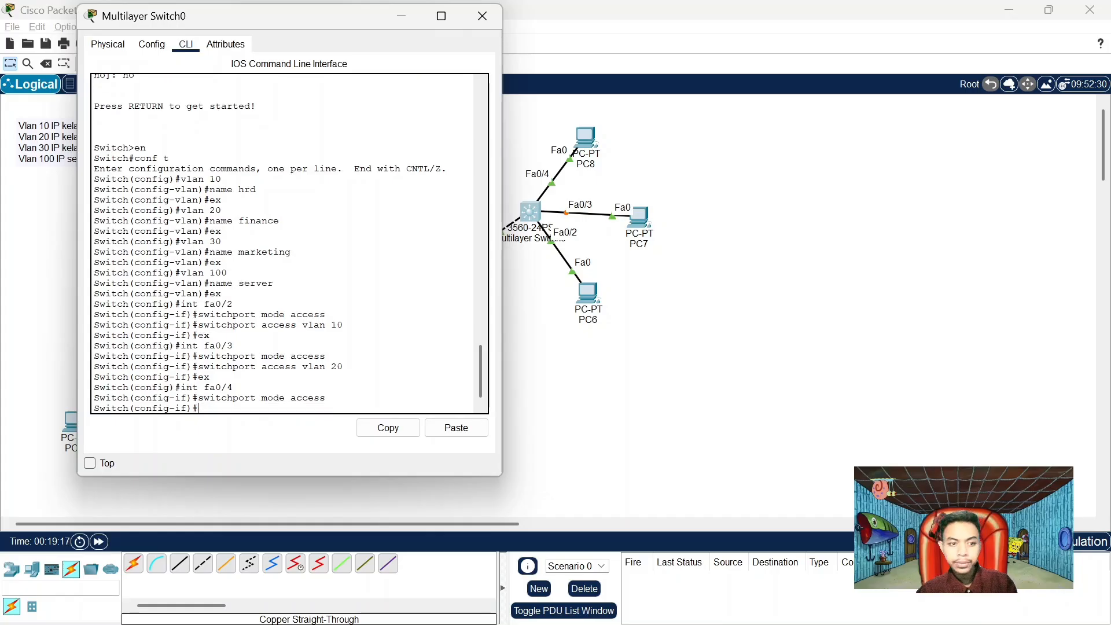
Assign interface fa0/4 to access VLAN 30 and return to global configuration mode
text(switchp)
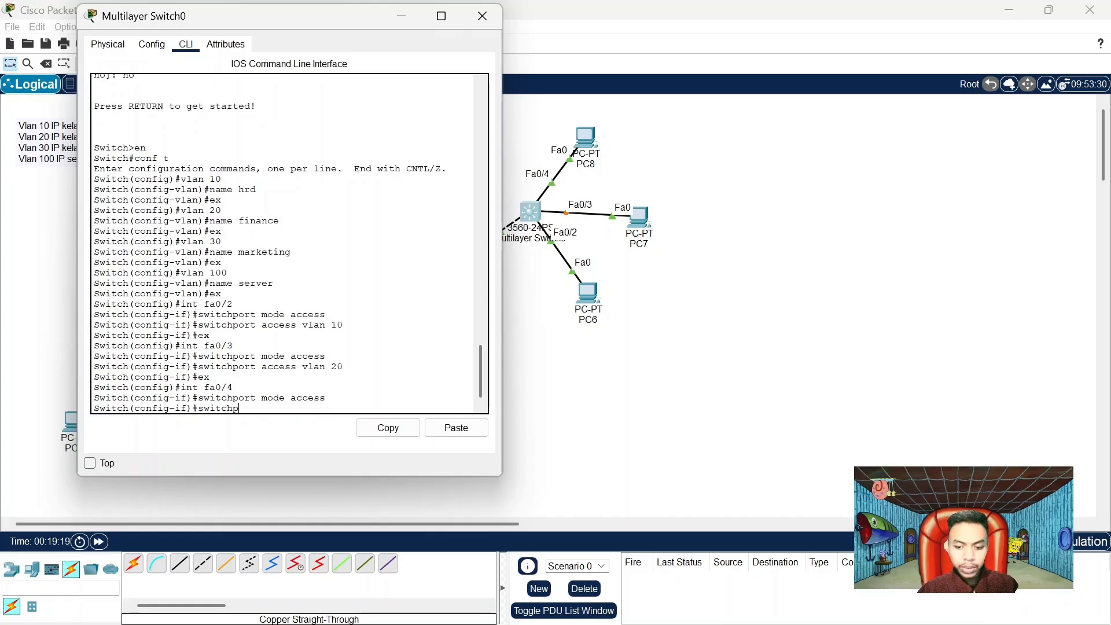
text(ort access)
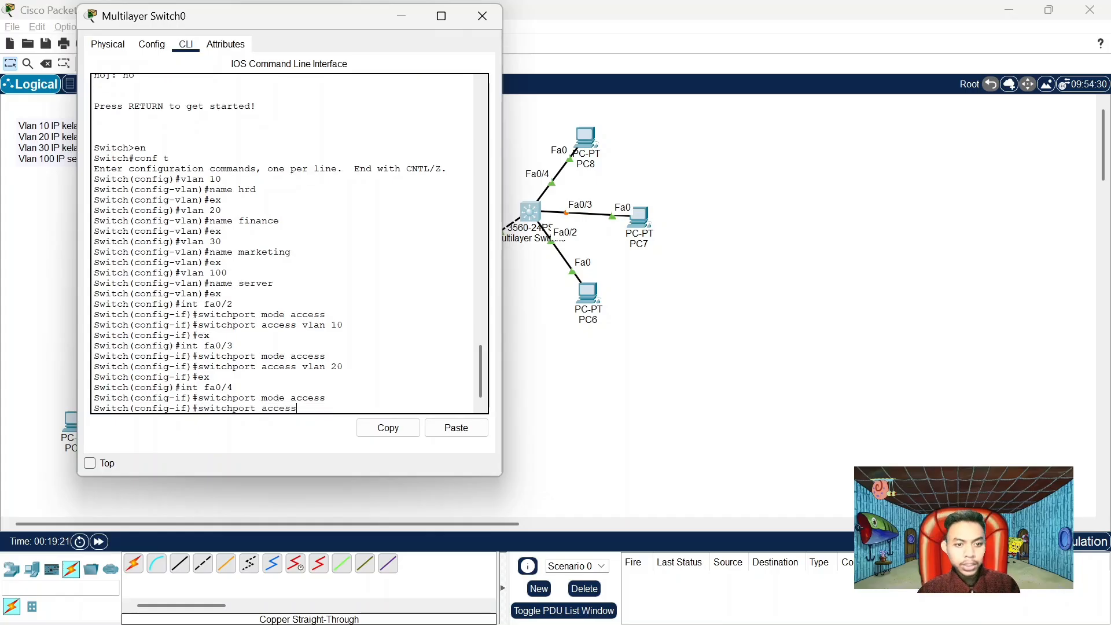
text( vlan)
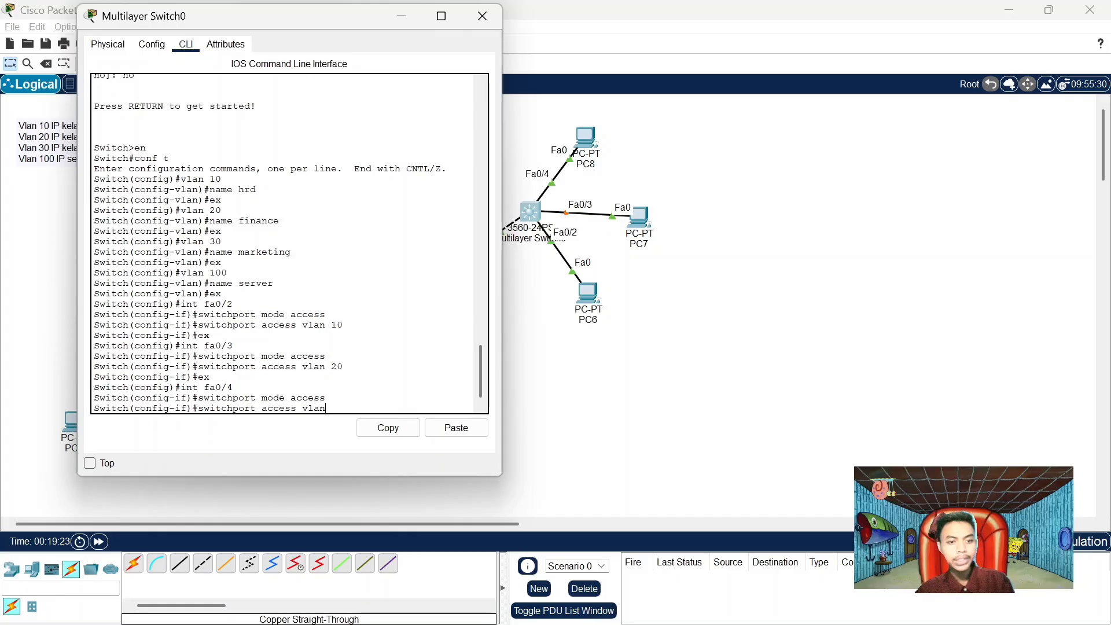
text( 30)
key(Return)
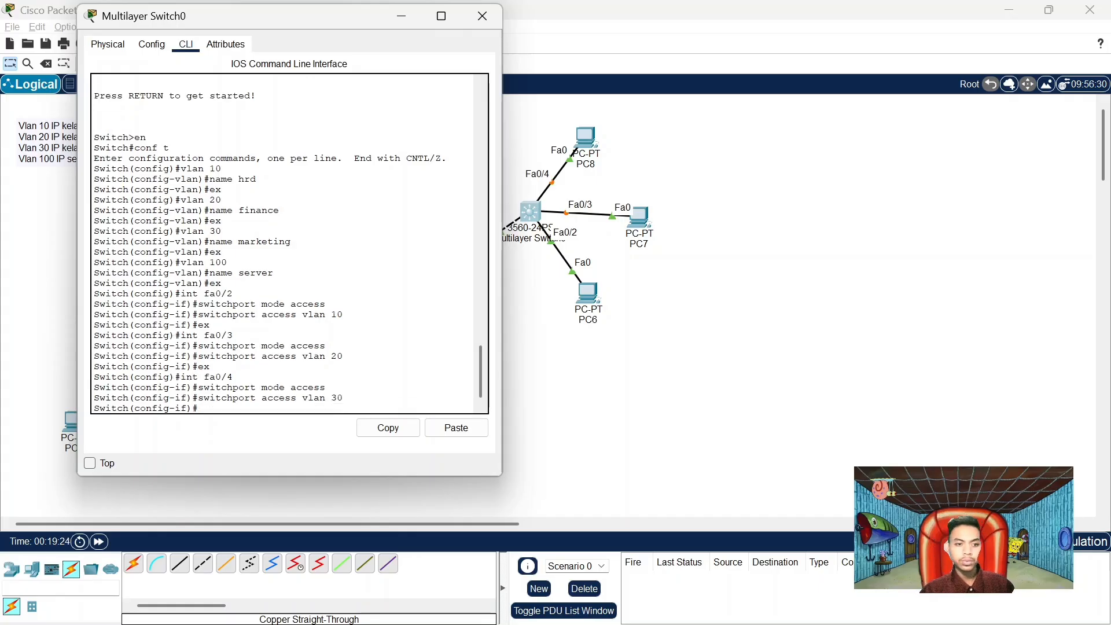
text(ex)
key(Return)
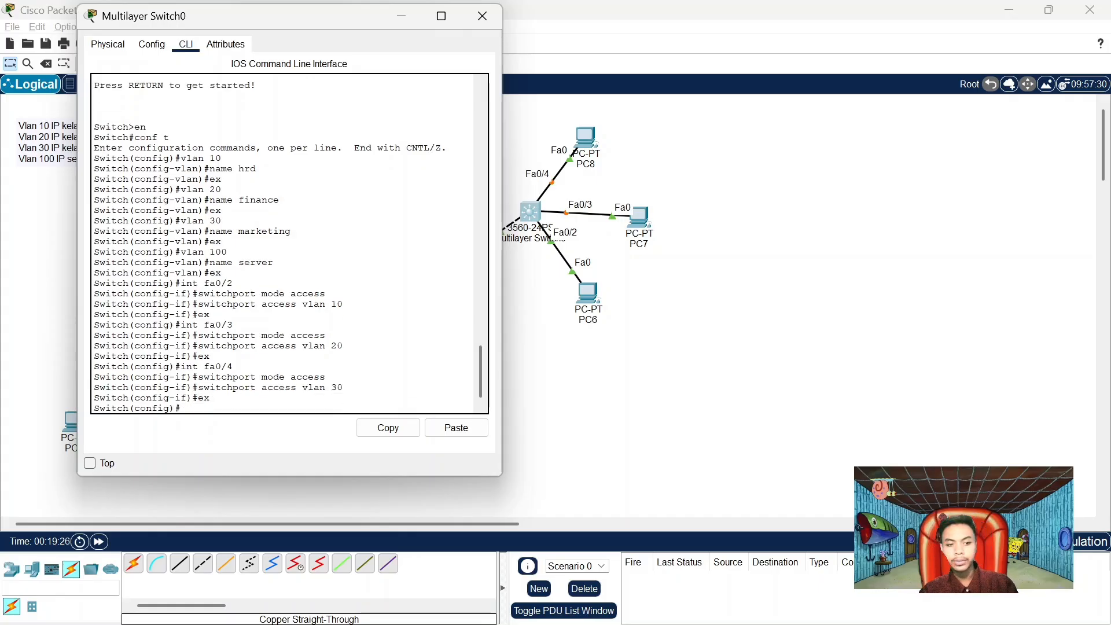
Display the multilayer switch's brief VLAN table with do show vlan brief, and close the switch's window
text(do)
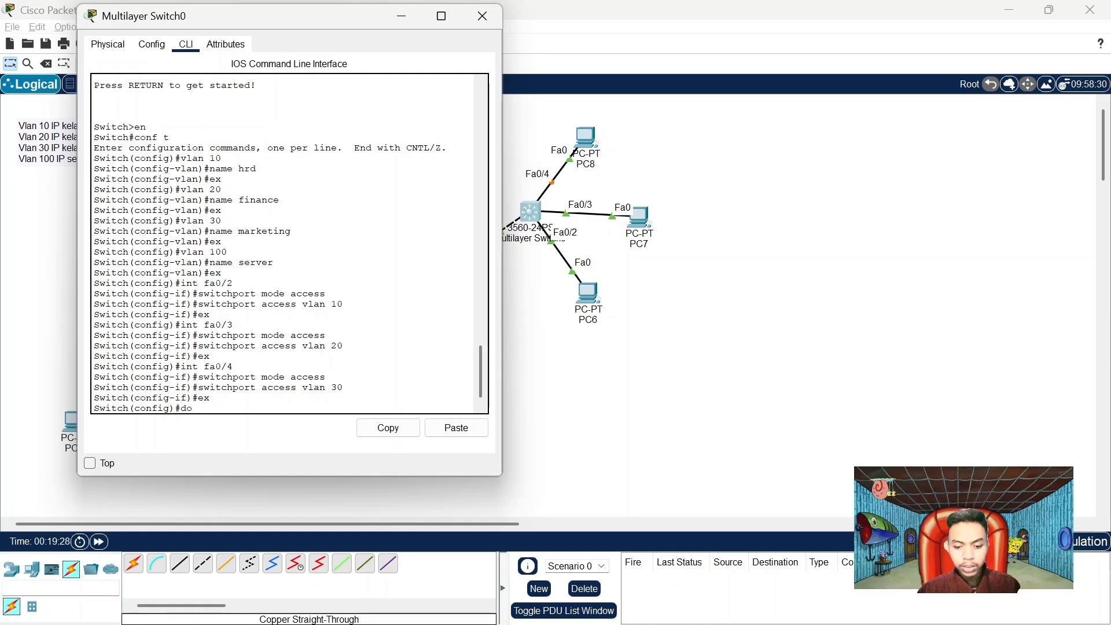
text( show)
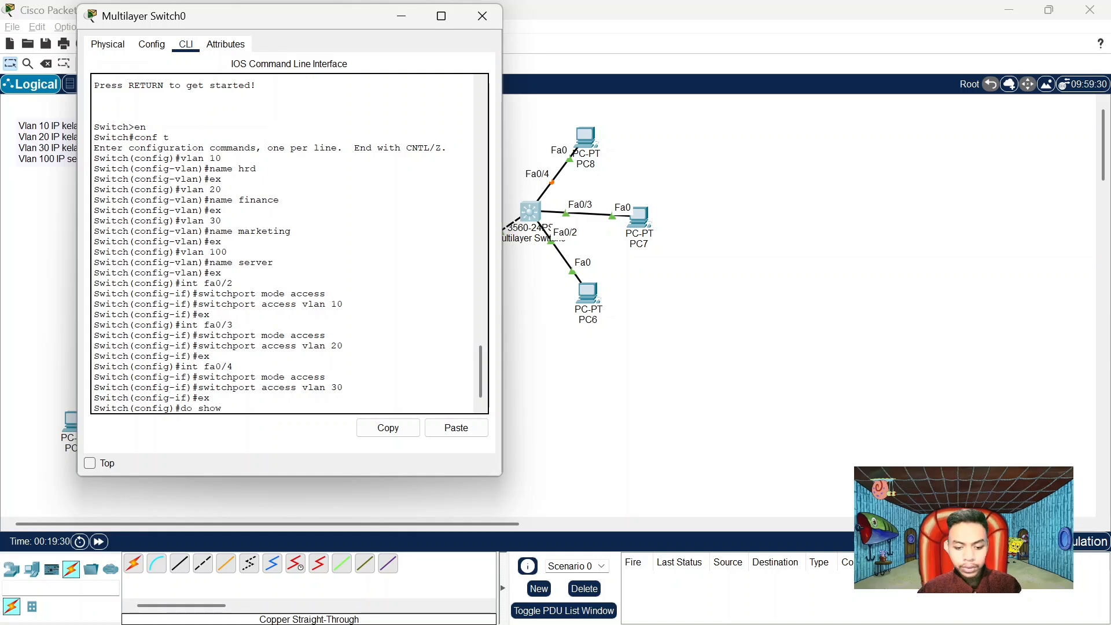
text( vlan brie)
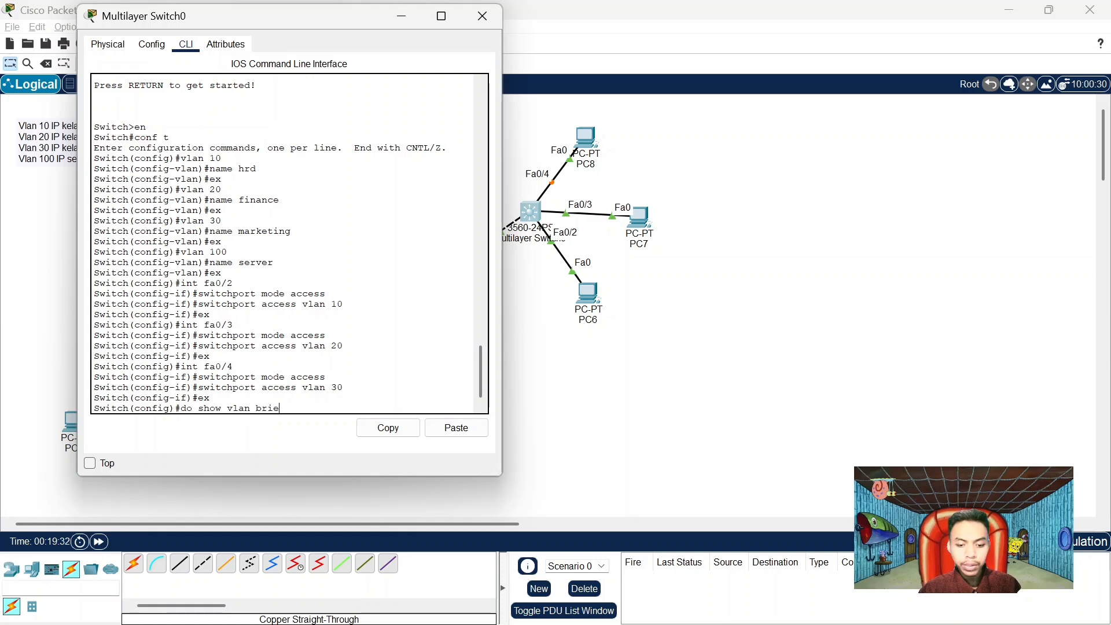
text(f)
key(Return)
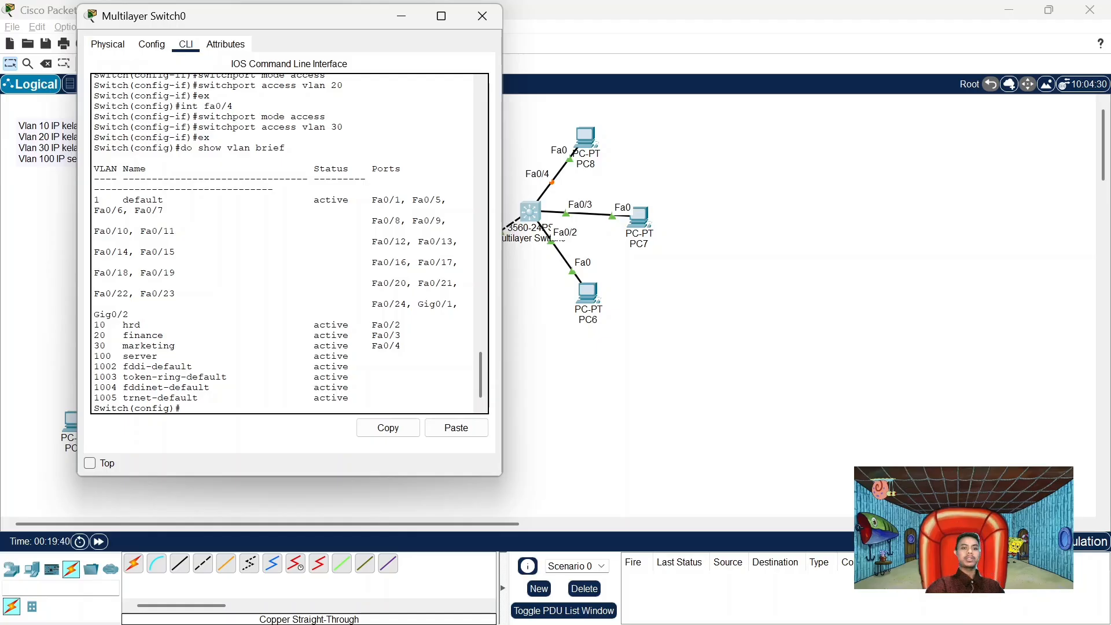
click(494, 15)
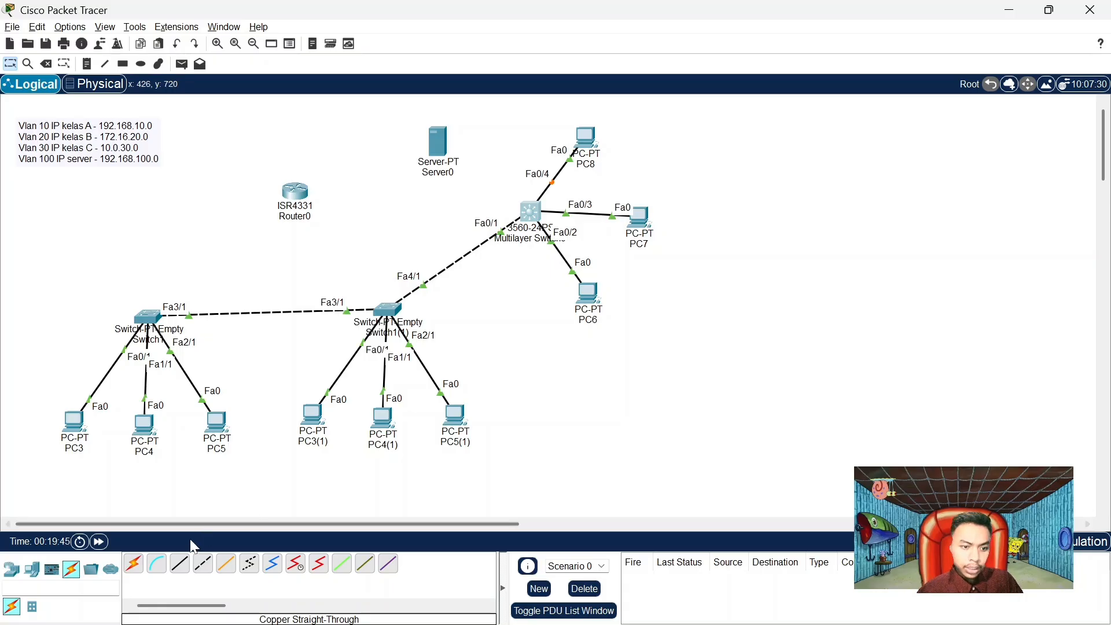
Connect Router0's Gig0/0/0 port to FastEthernet5/1 on Switch1(1) with a copper straight-through cable
click(179, 565)
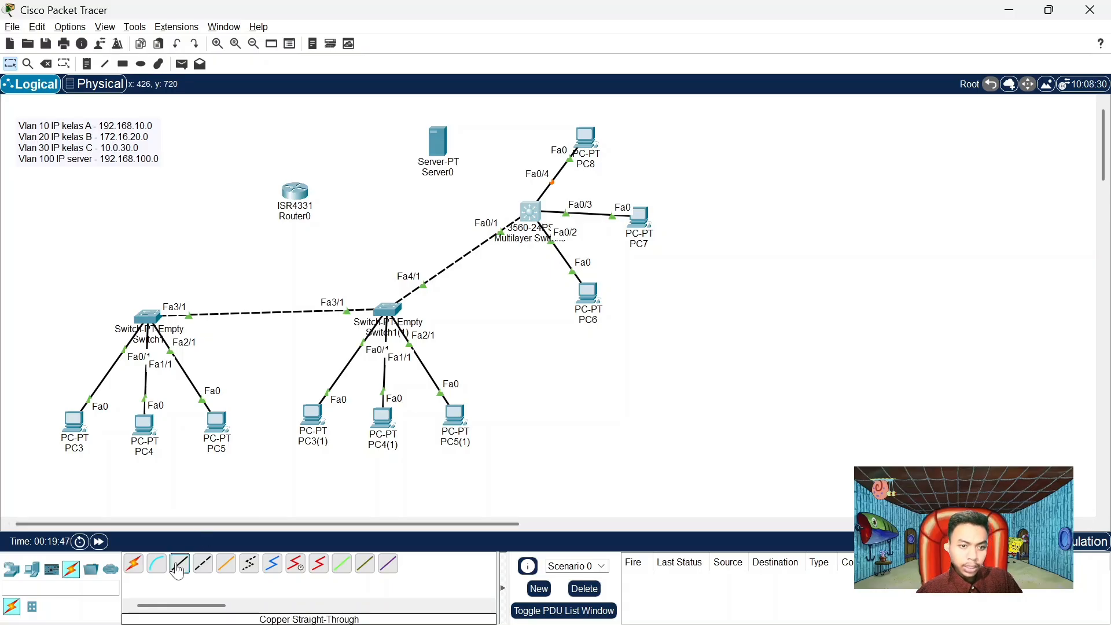
click(303, 198)
click(355, 260)
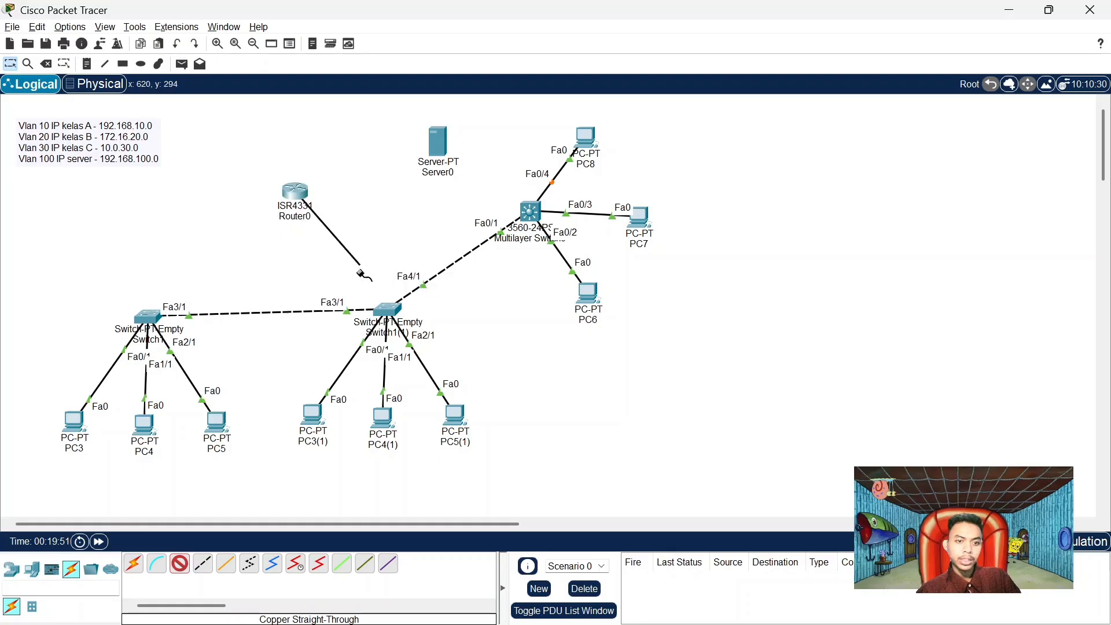
click(379, 307)
click(387, 308)
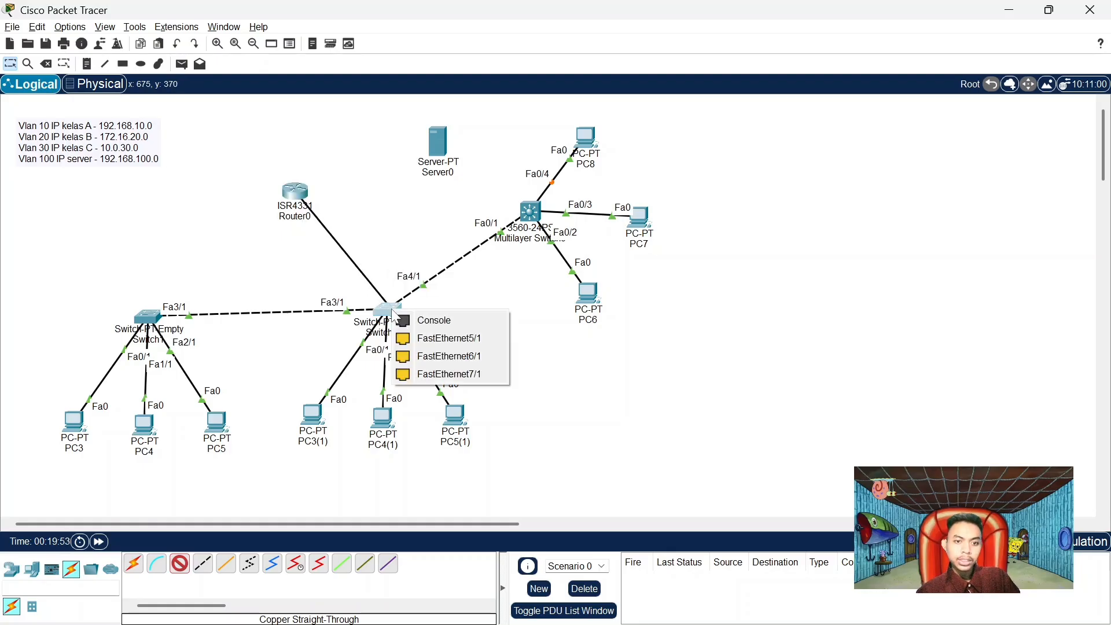
click(426, 337)
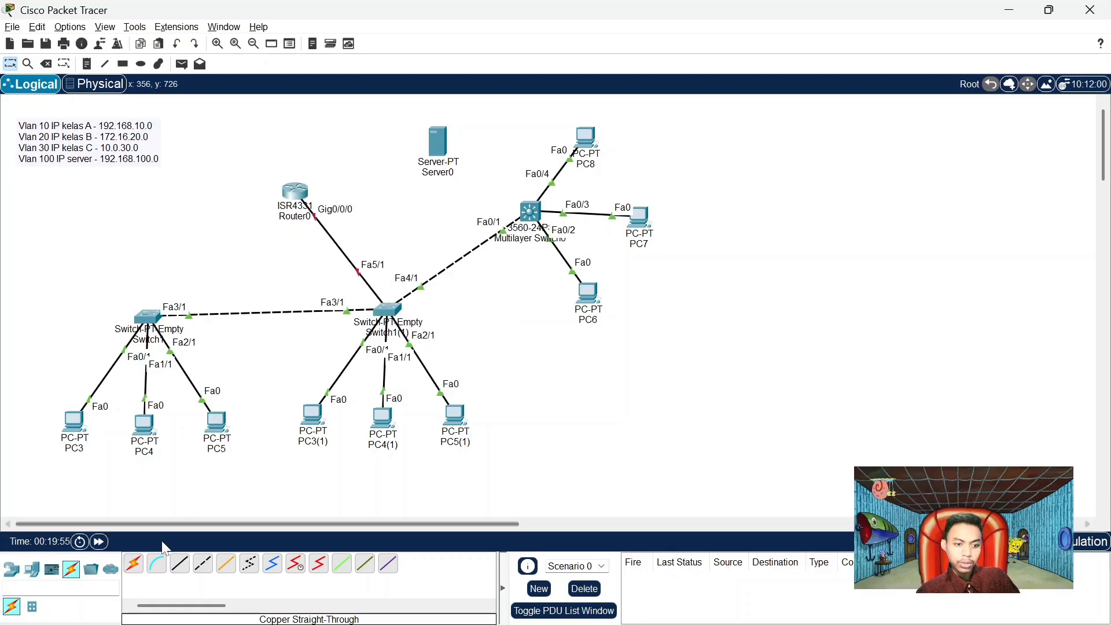
Connect Server0's FastEthernet0 port to FastEthernet6/1 on Switch1(1) with a copper straight-through cable
click(177, 568)
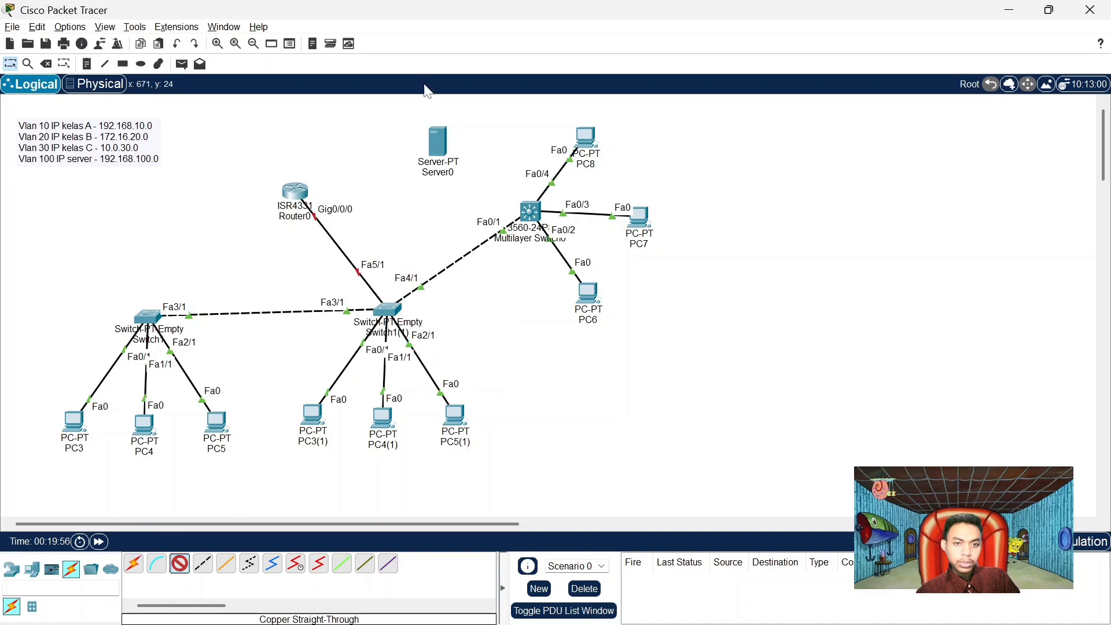
click(437, 139)
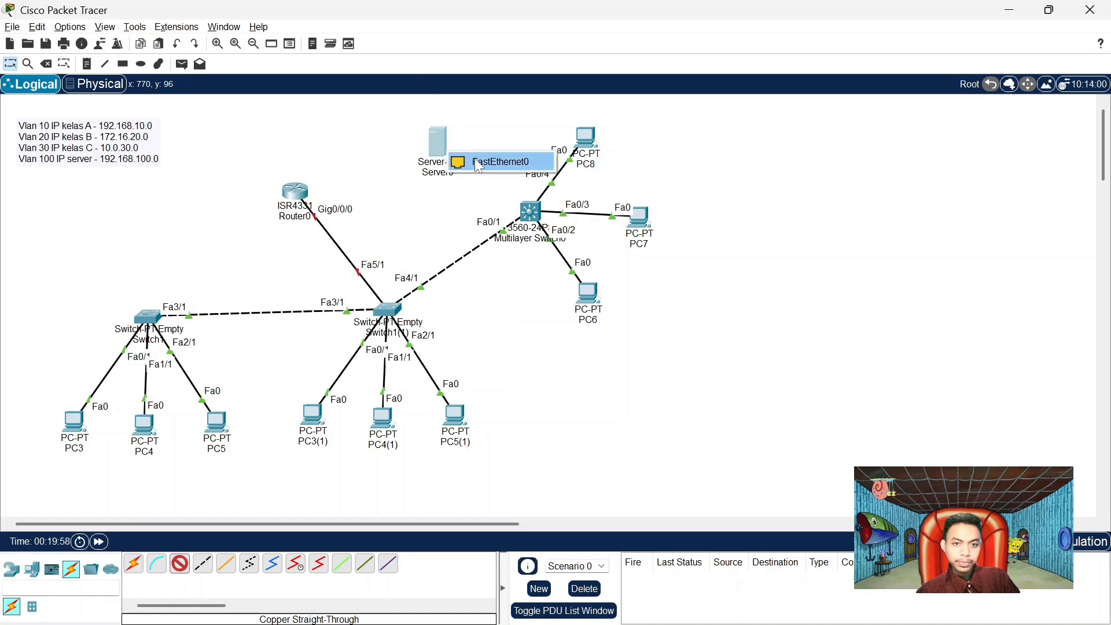
click(475, 158)
click(387, 311)
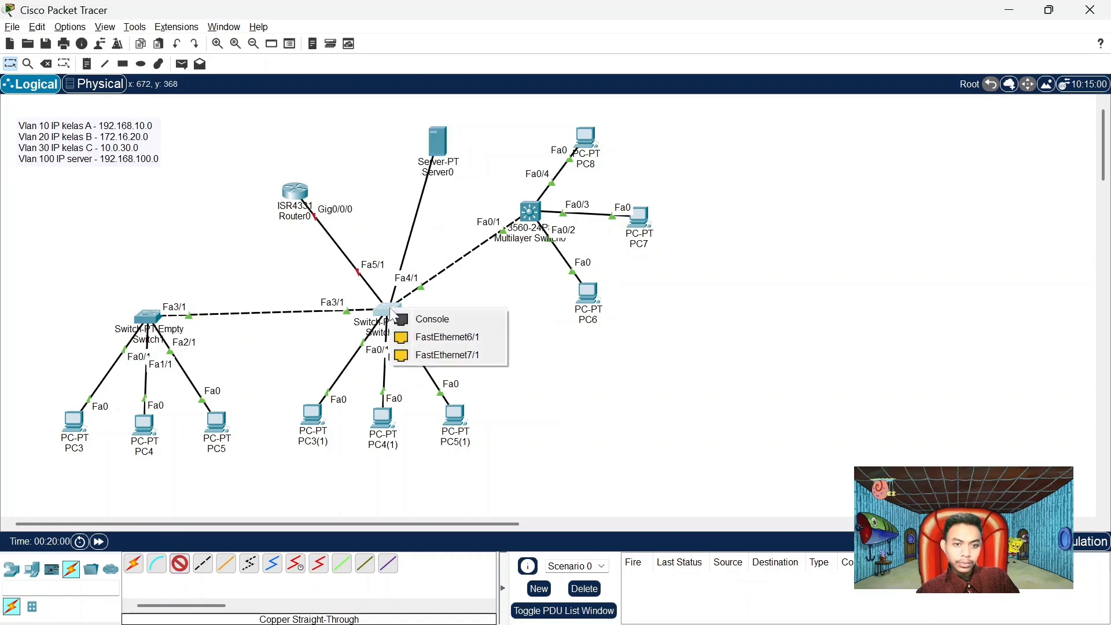
click(409, 338)
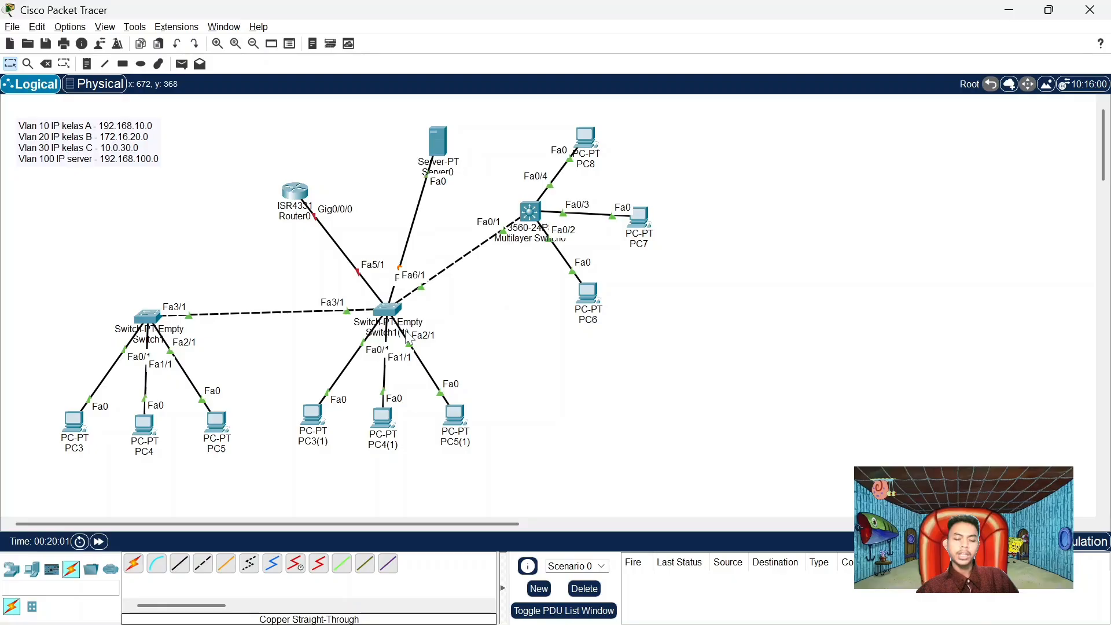
Open the command line of Switch1(1) and enter global configuration mode with en and conf t
click(384, 312)
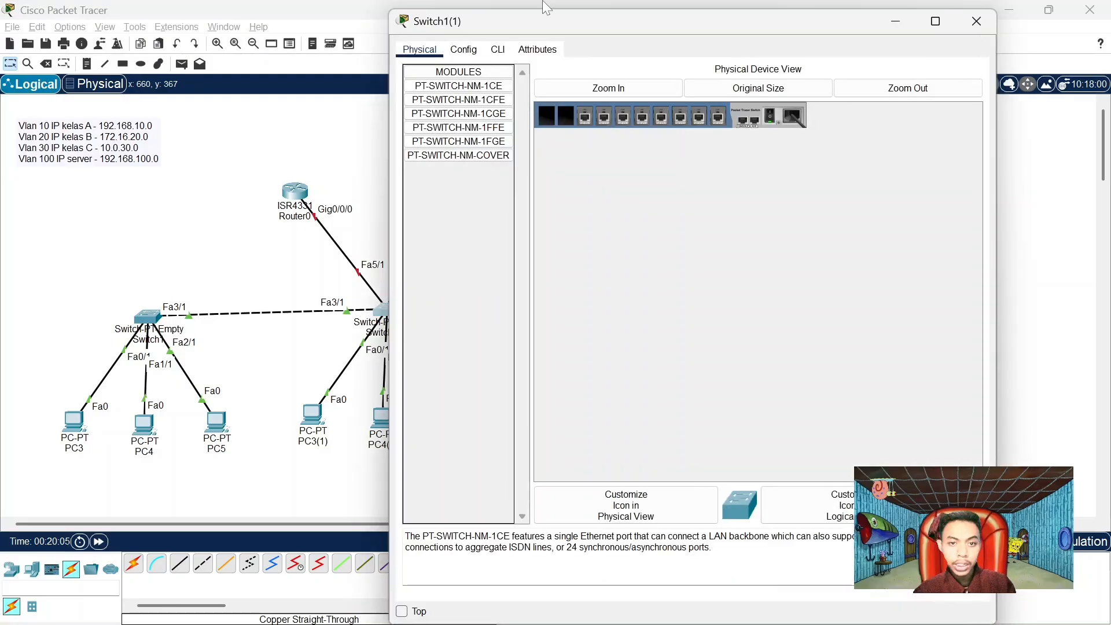
click(501, 50)
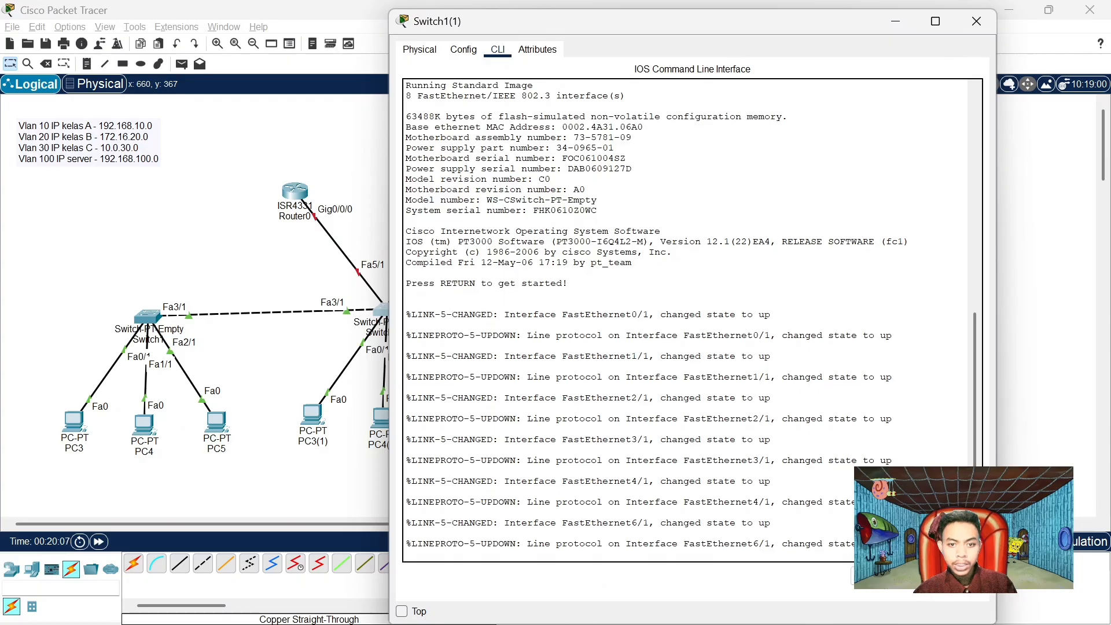
scroll(685, 320, up, 2)
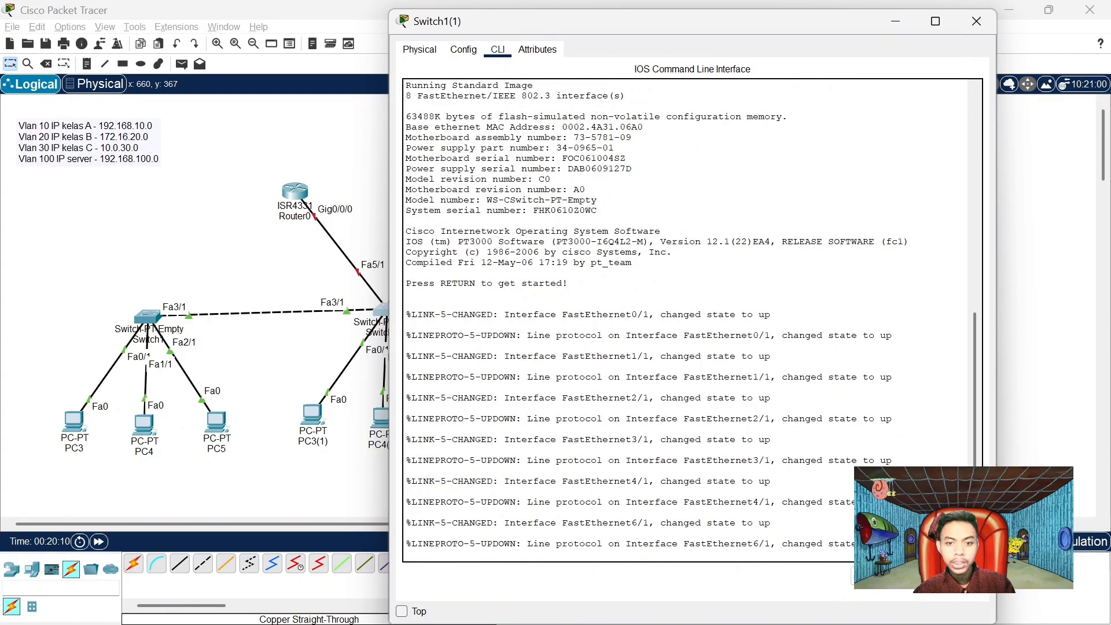
key(Return)
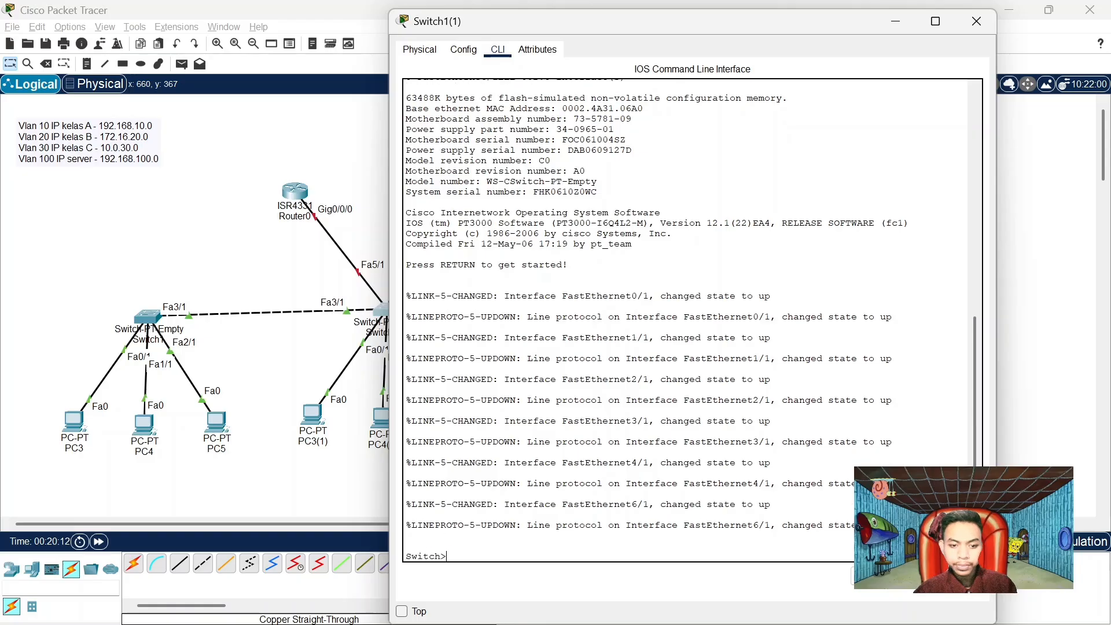
text(en)
key(Return)
text(con)
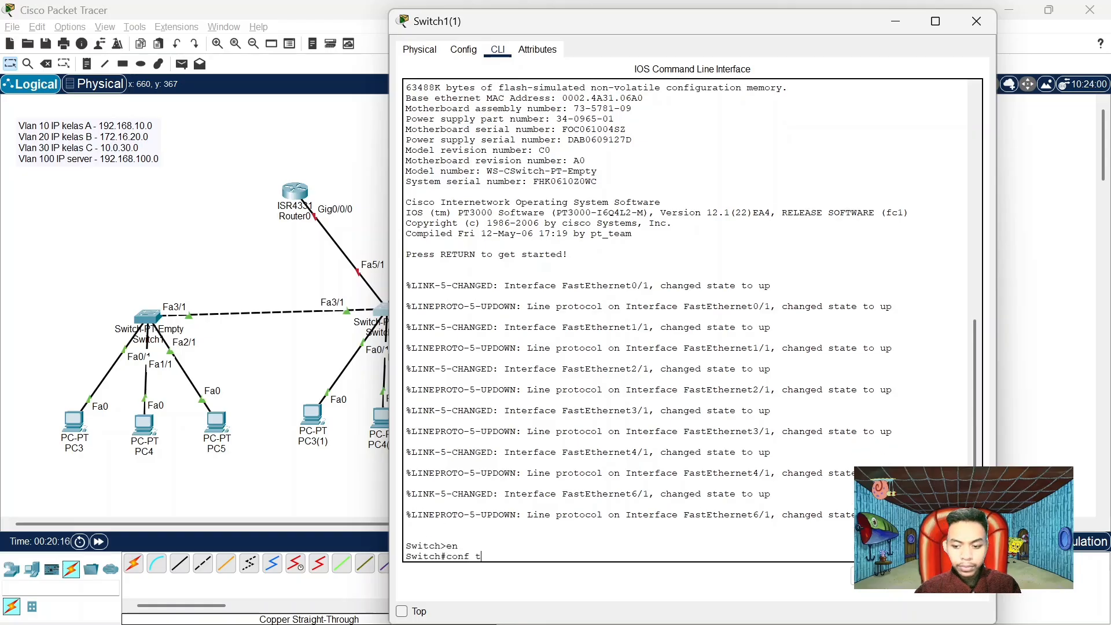
text(f t)
key(Return)
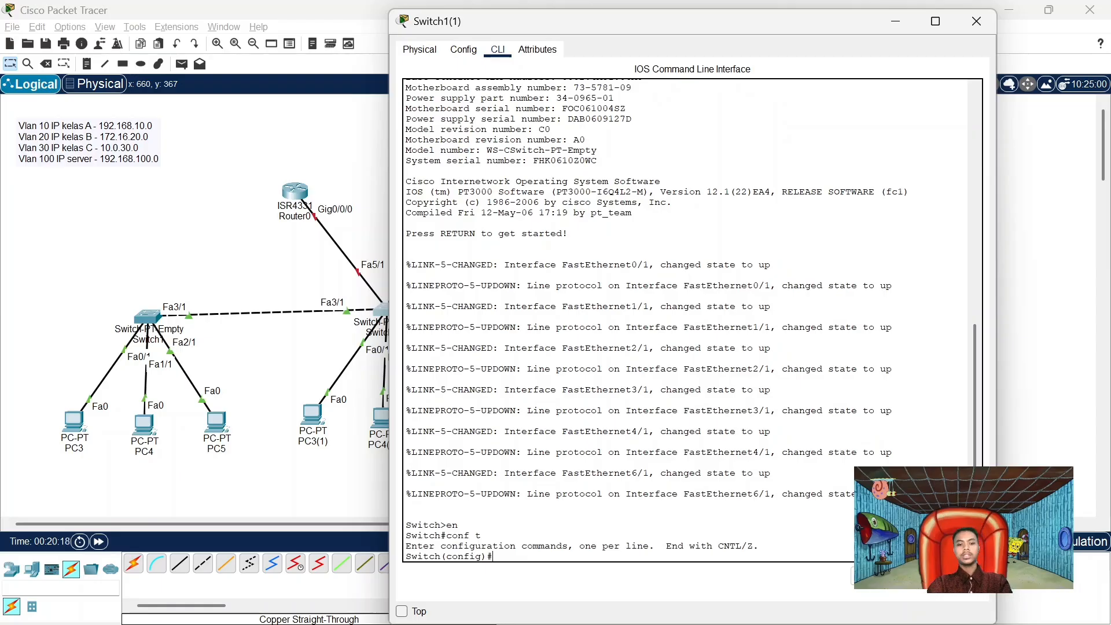
Display the brief VLAN table of Switch1(1) with do show vlan brief
text(do )
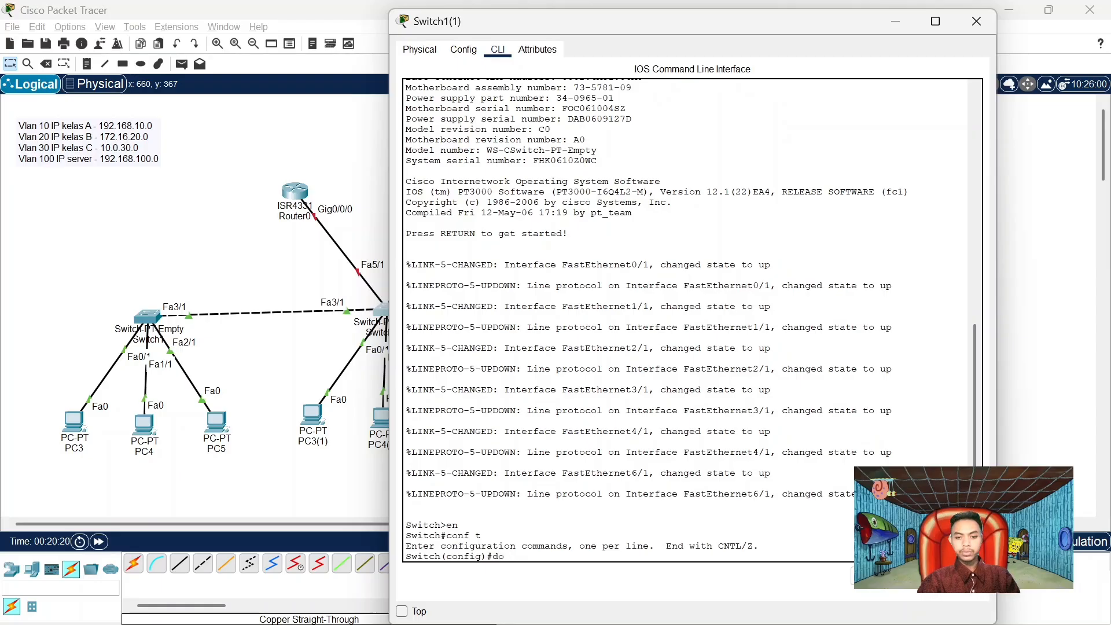
text(show )
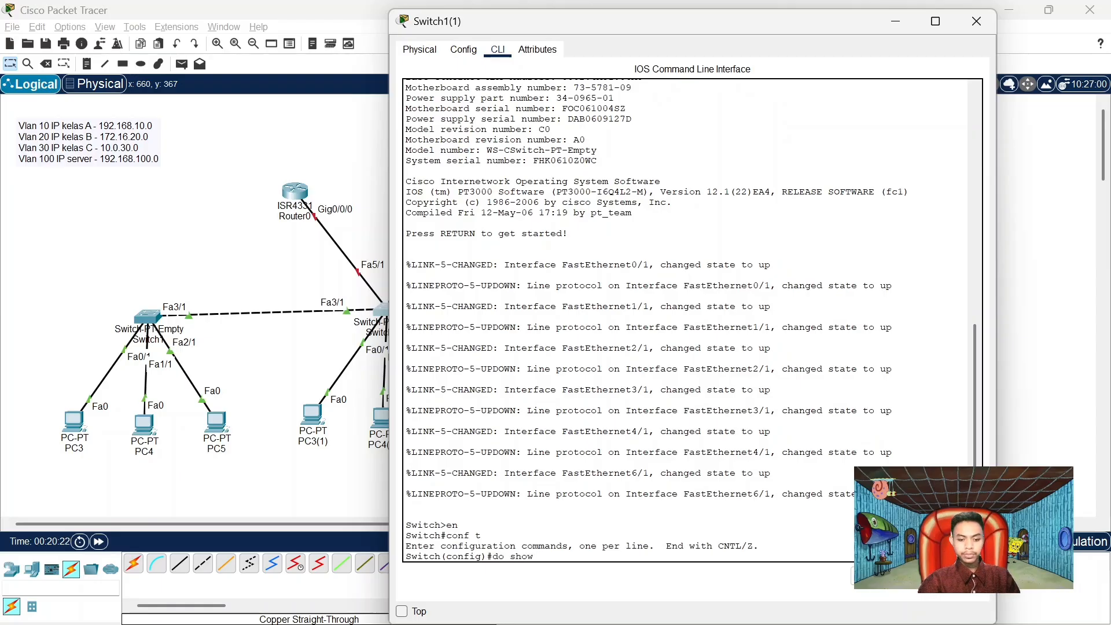
text(vlan brie)
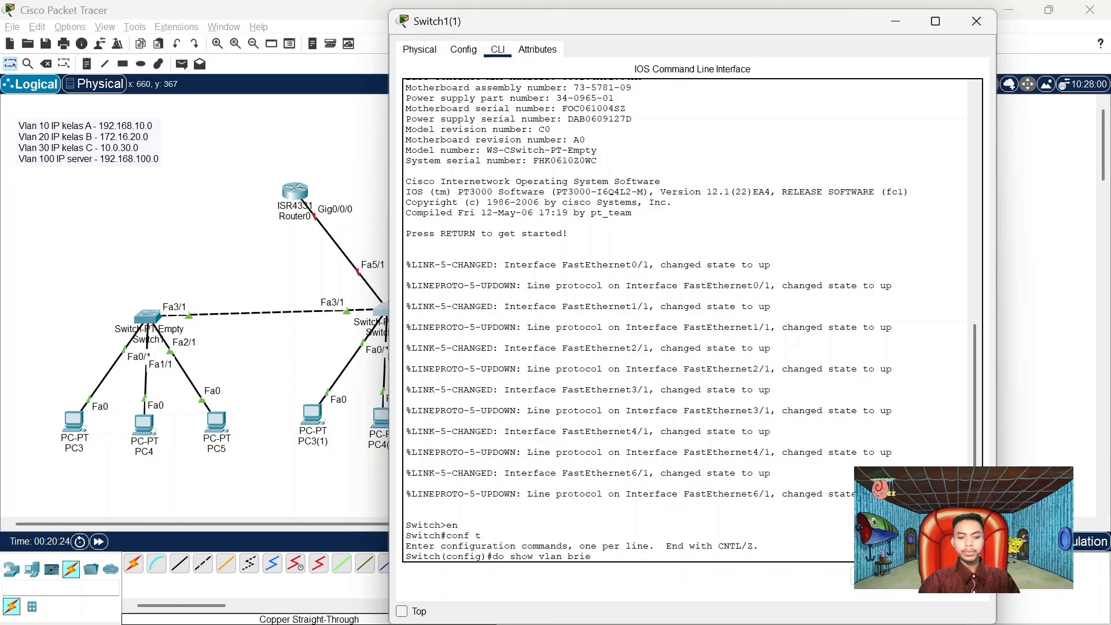
text(f)
key(Return)
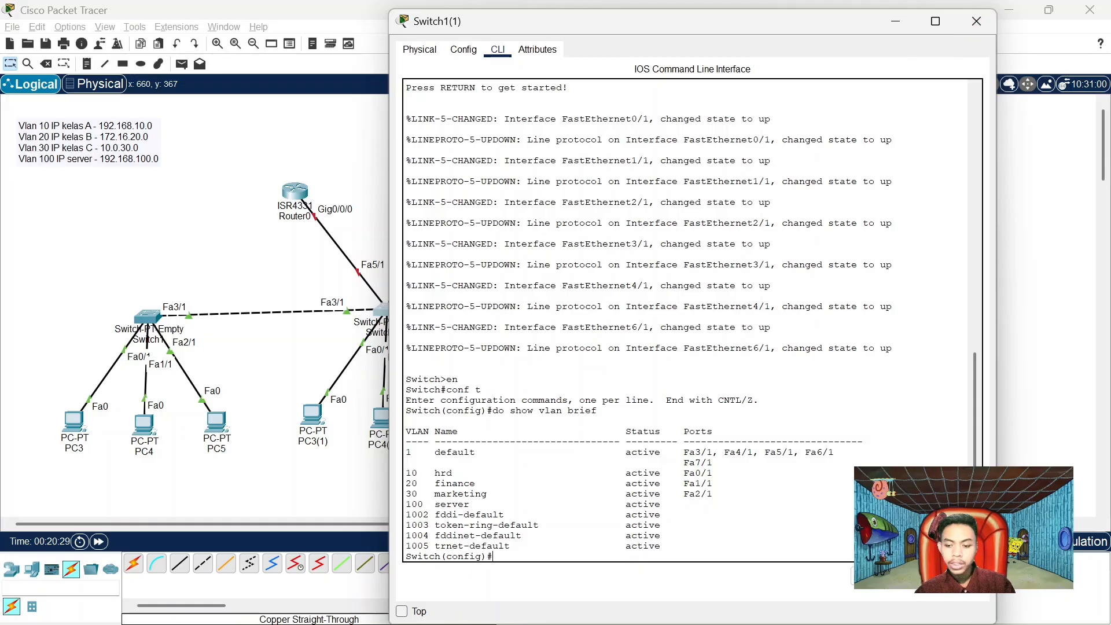
key(Return)
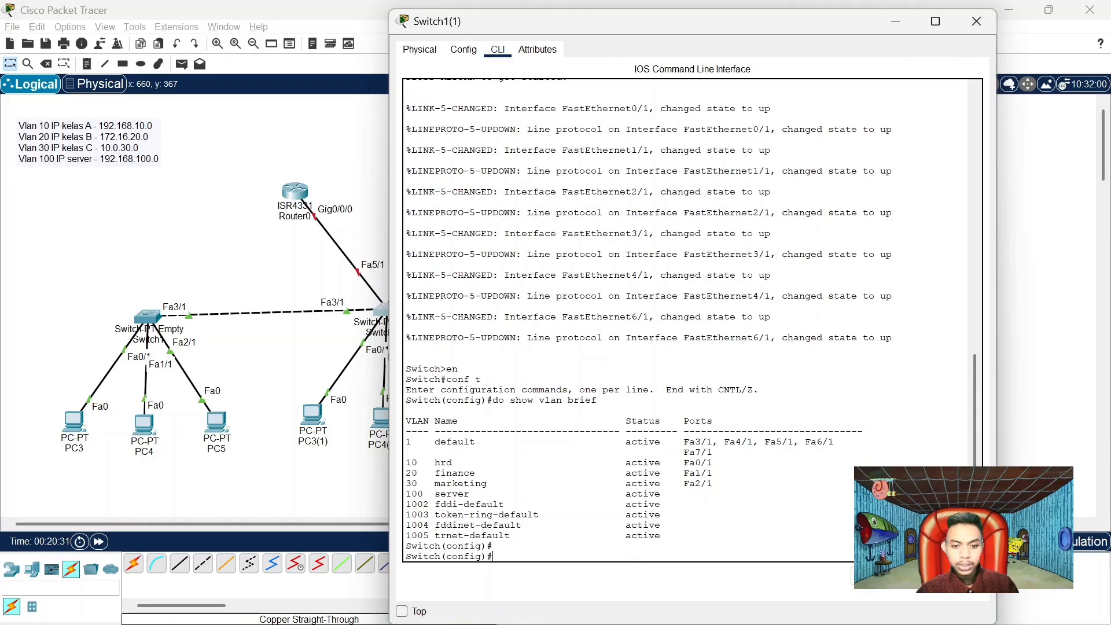
Begin an int fa command on Switch1(1), and move Server0 directly above that switch in the topology
text(int fa)
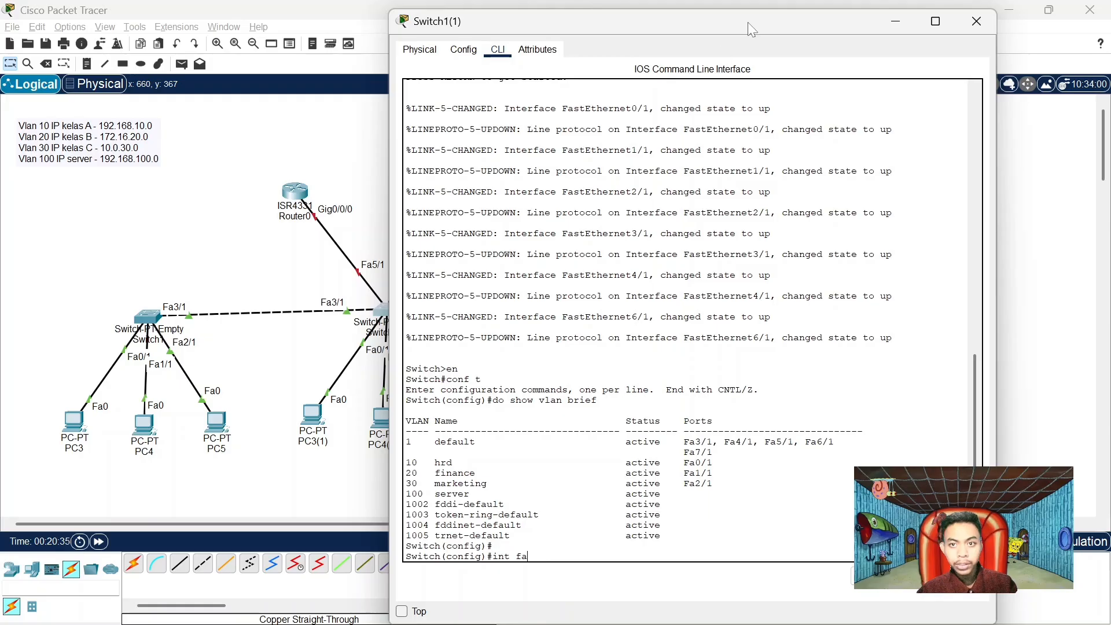
drag(747, 22, 843, 32)
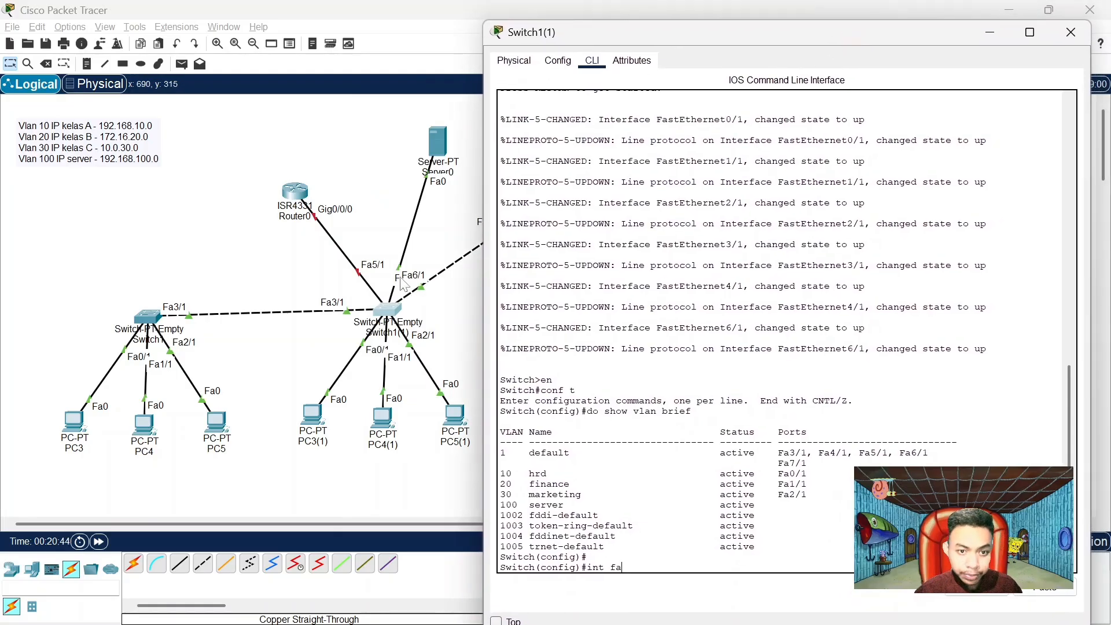
drag(438, 148, 389, 157)
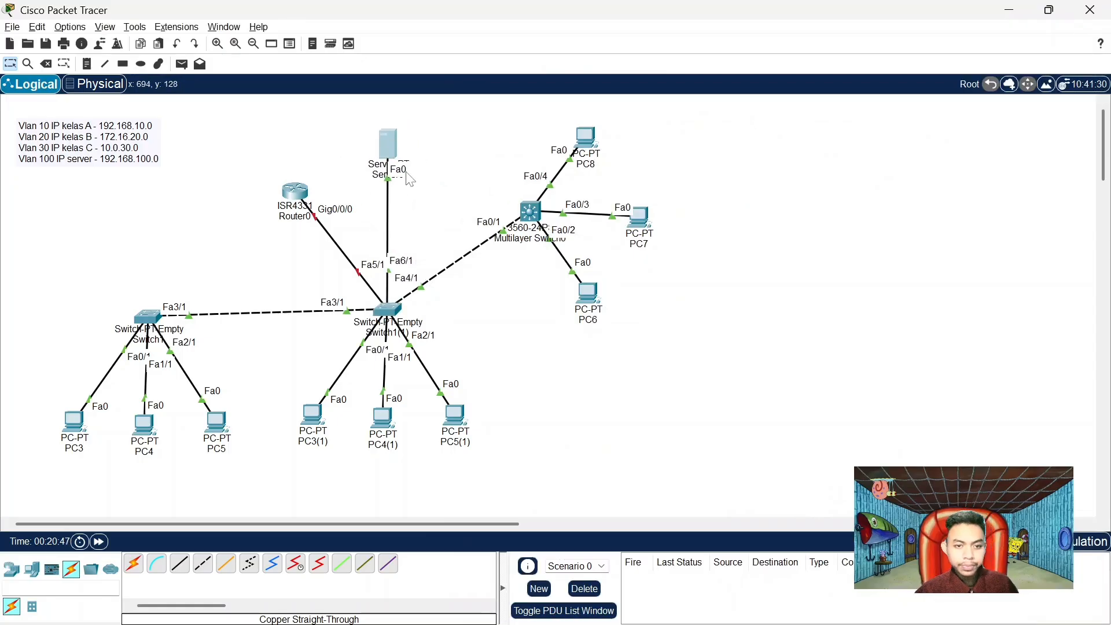
click(392, 313)
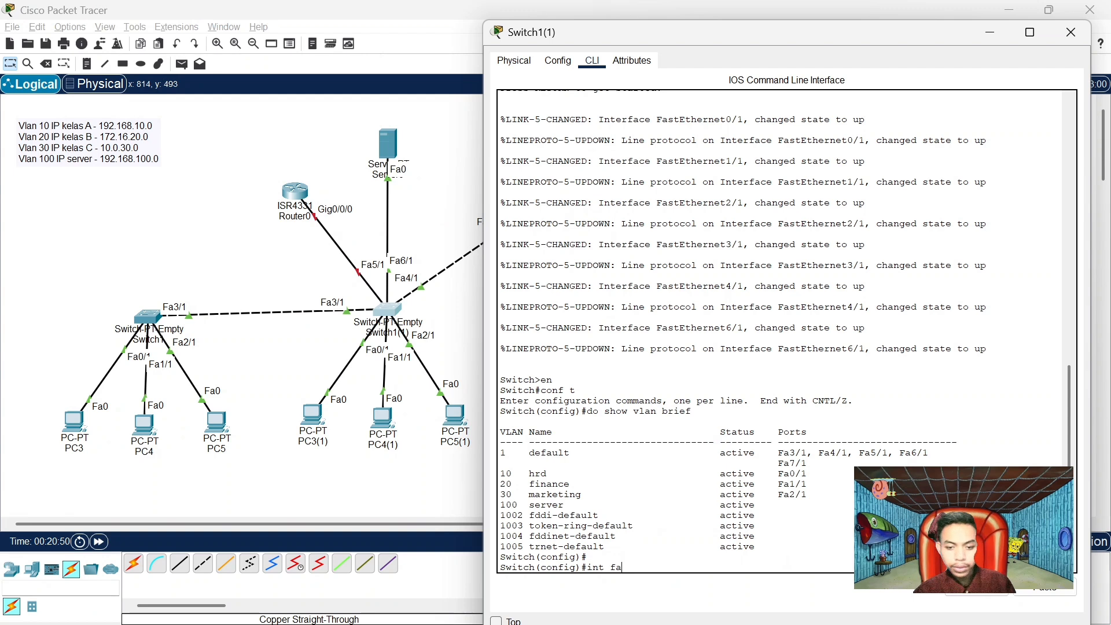
Complete the command to select interface fa6/1 of Switch1(1) and set the interface to access mode
text(6)
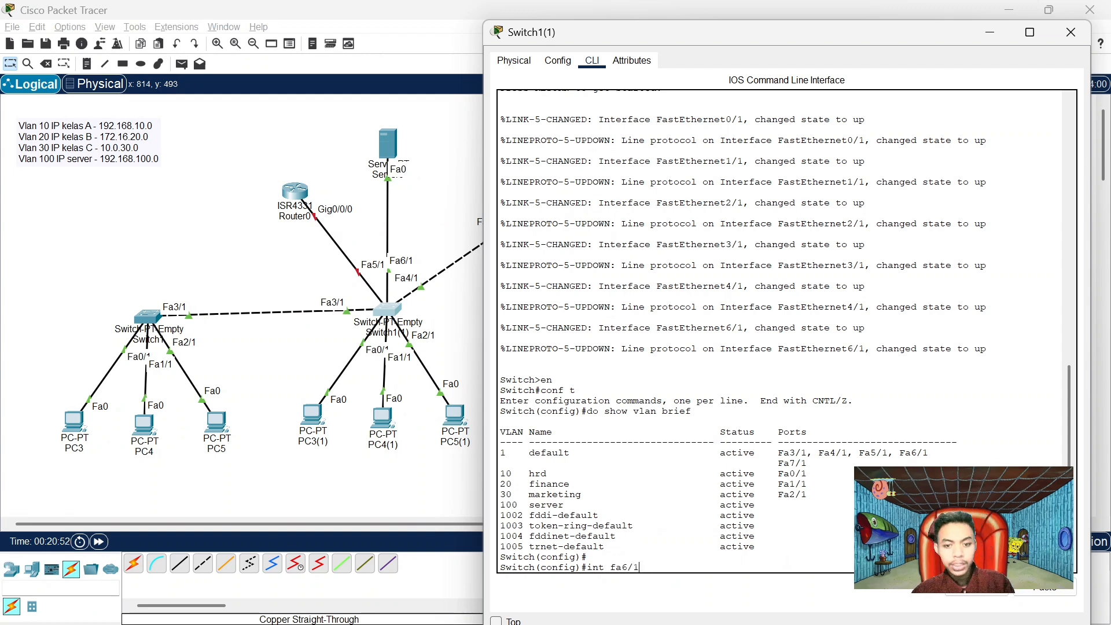
text(/1)
key(Return)
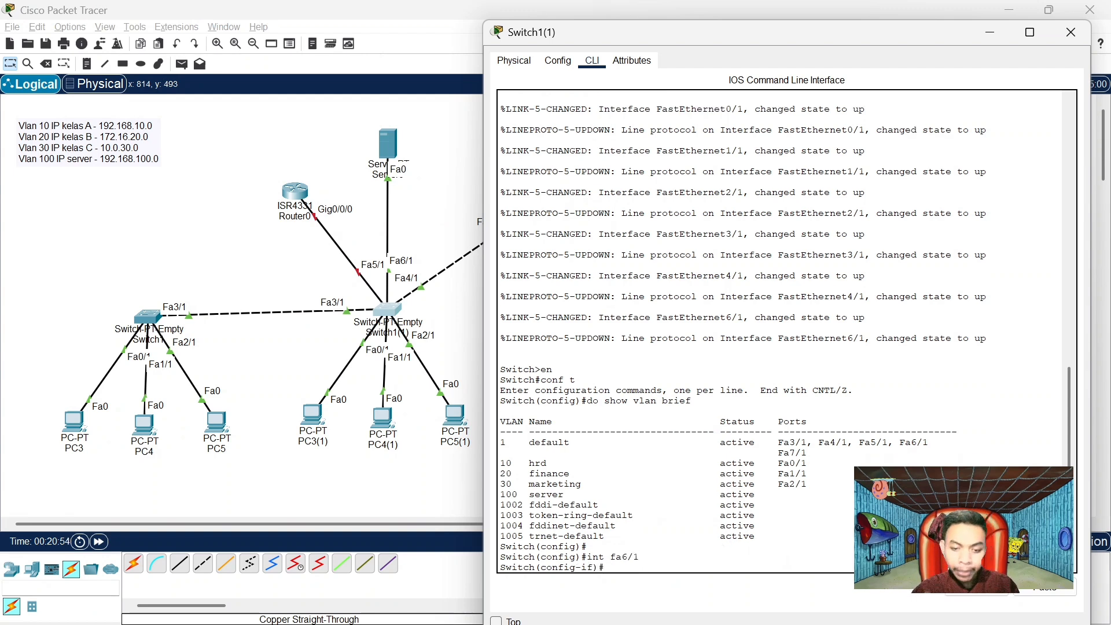
text(swi)
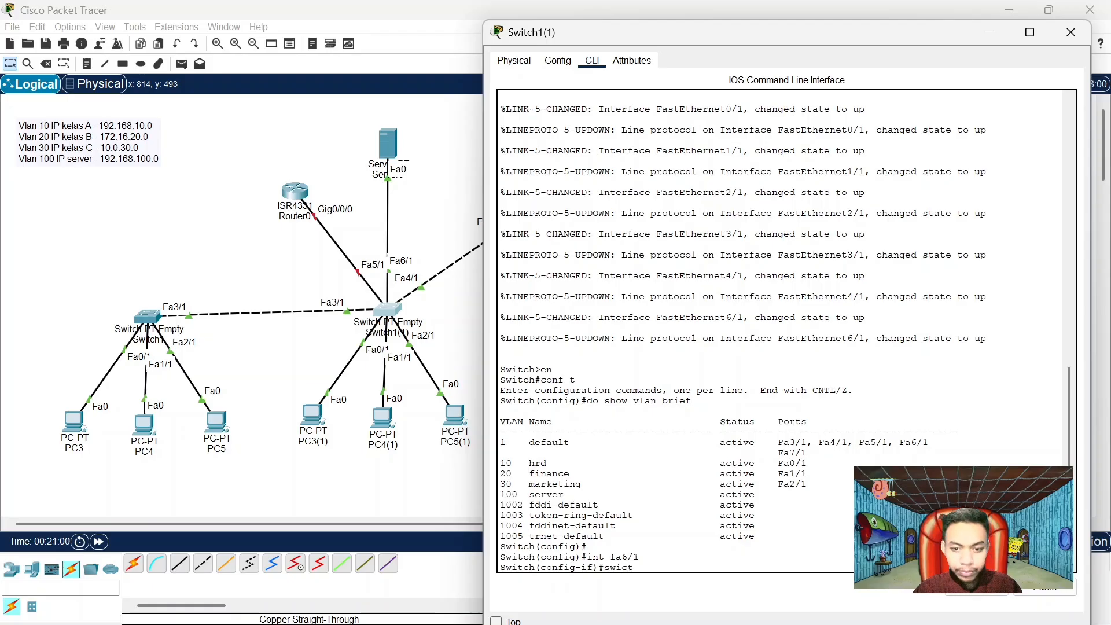
text(tchp)
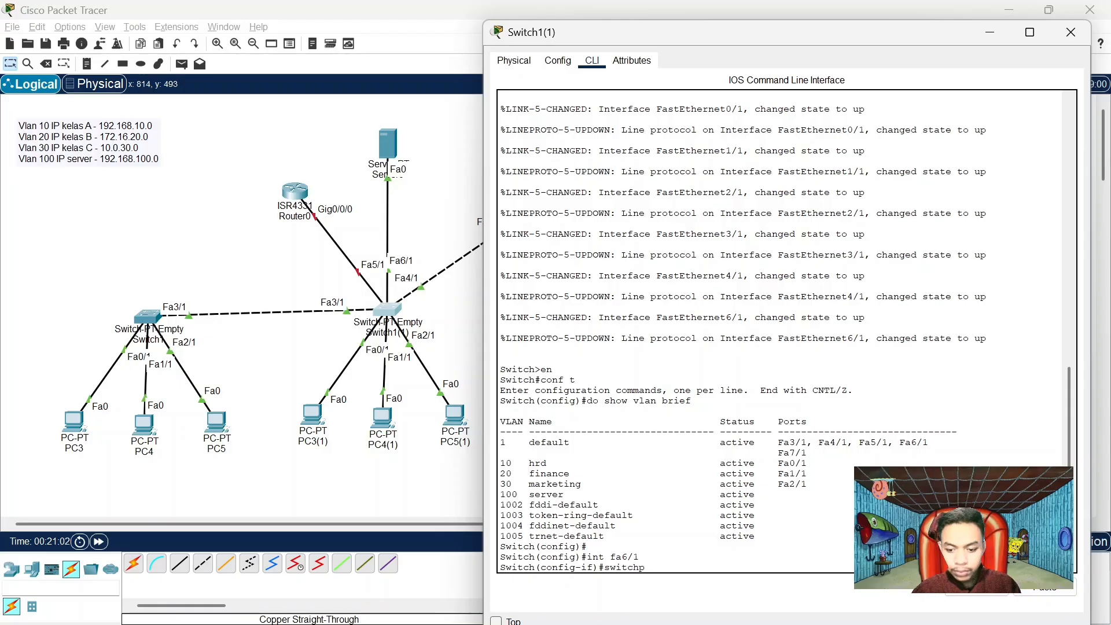
text(ort mode)
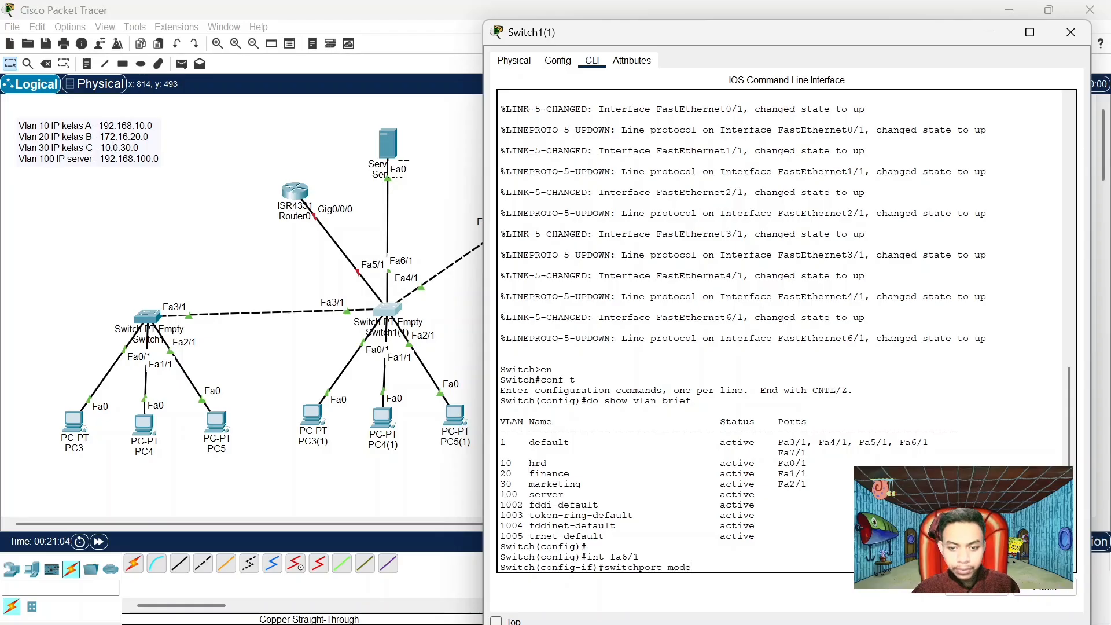
text( access)
key(Return)
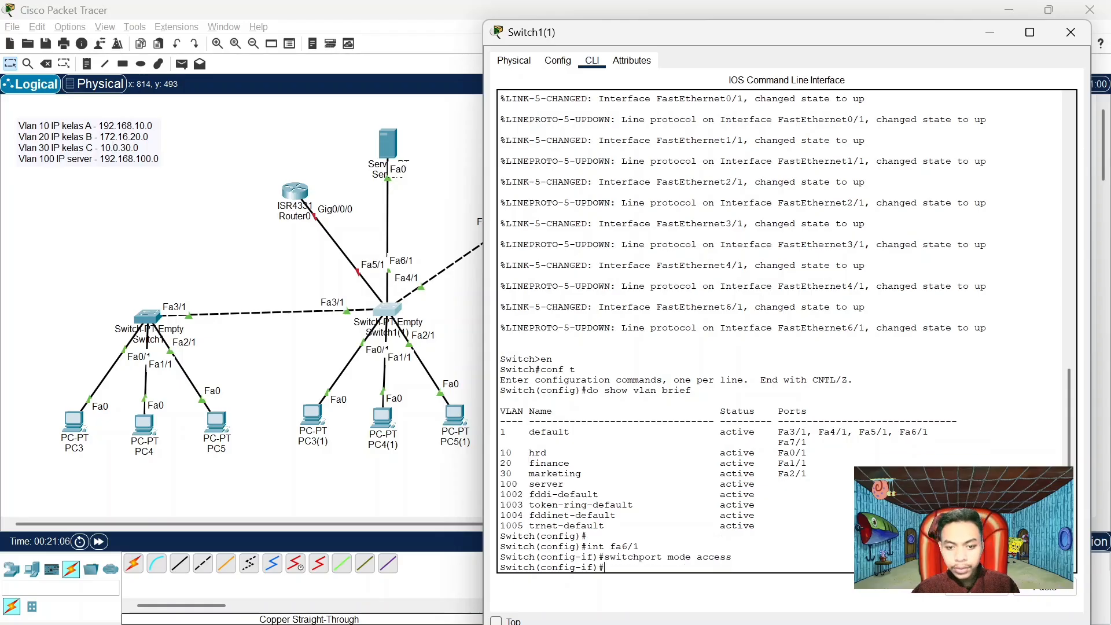
Assign interface fa6/1 to access VLAN 100, return to global configuration mode and close the switch's window
text(sw)
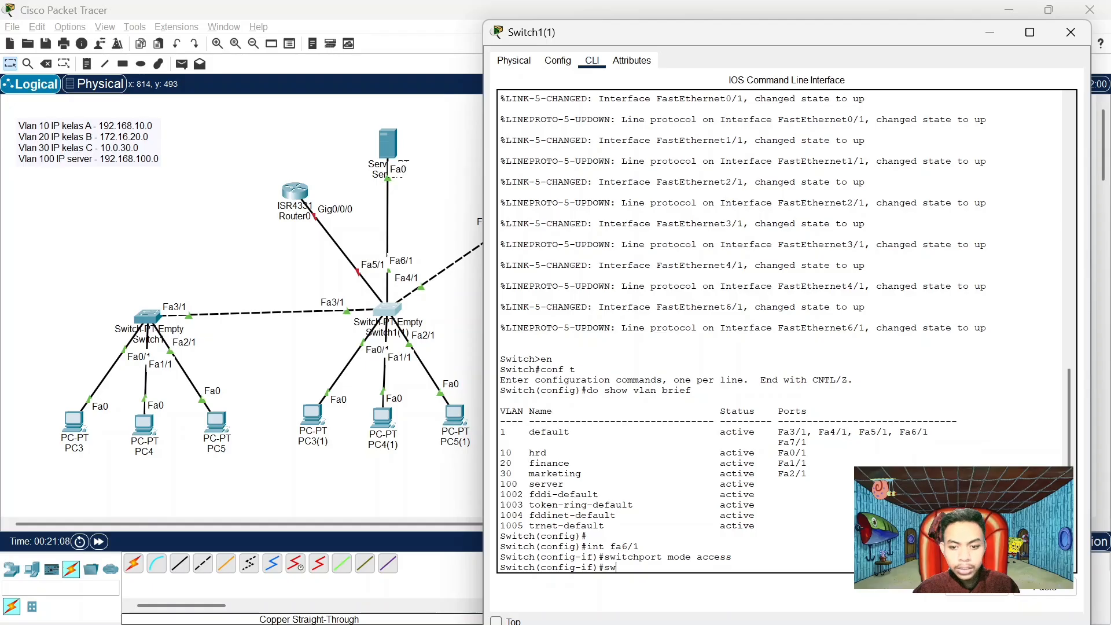
text(itchport)
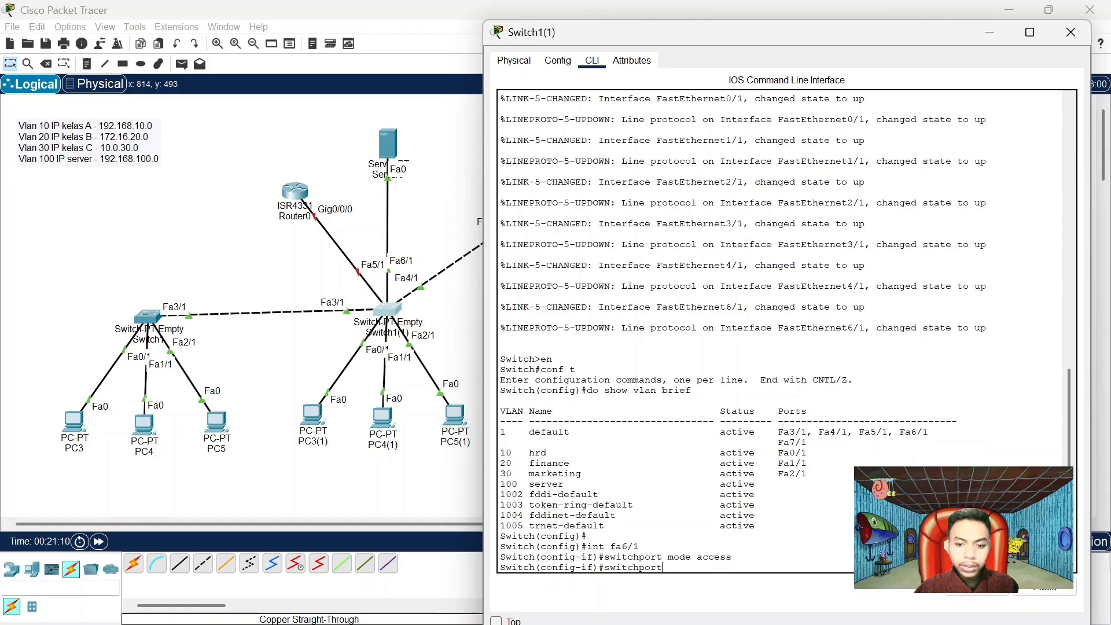
text( access)
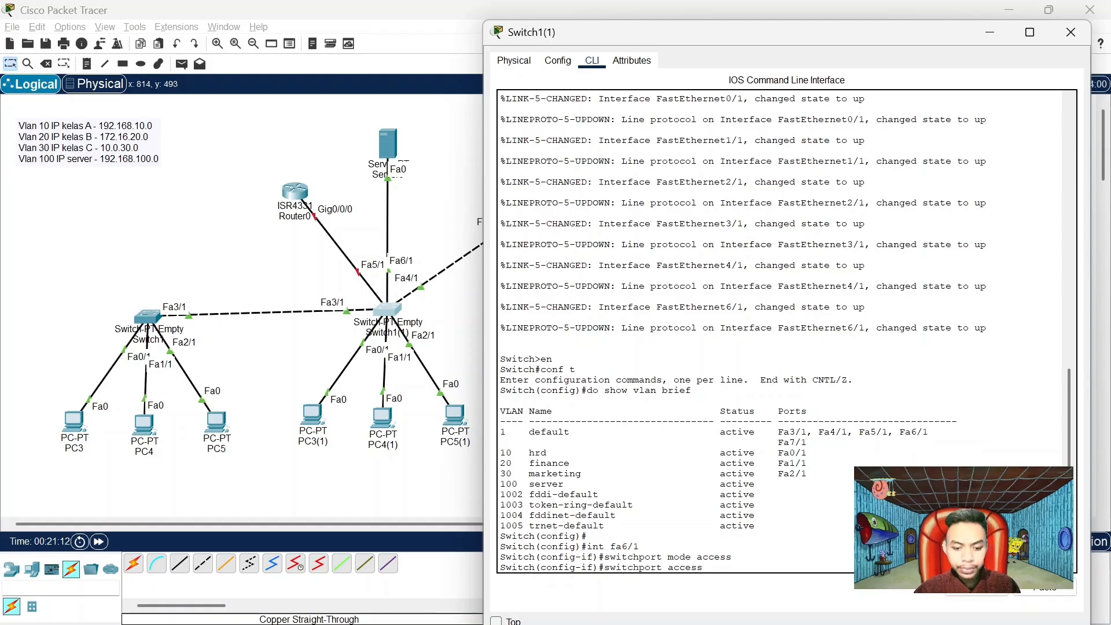
text( vlan)
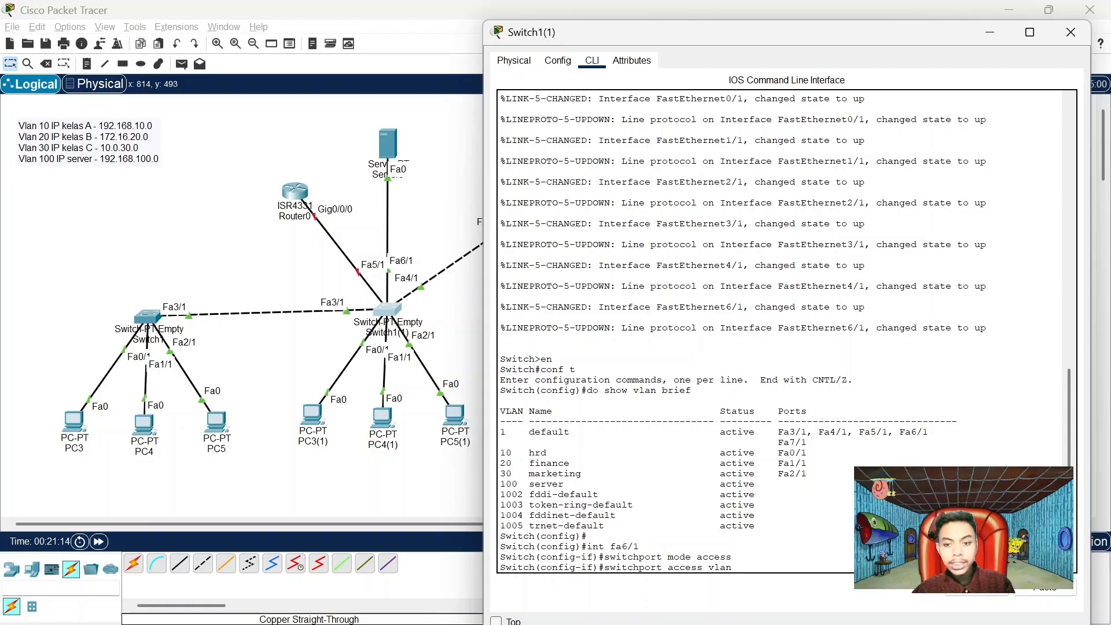
text( 100)
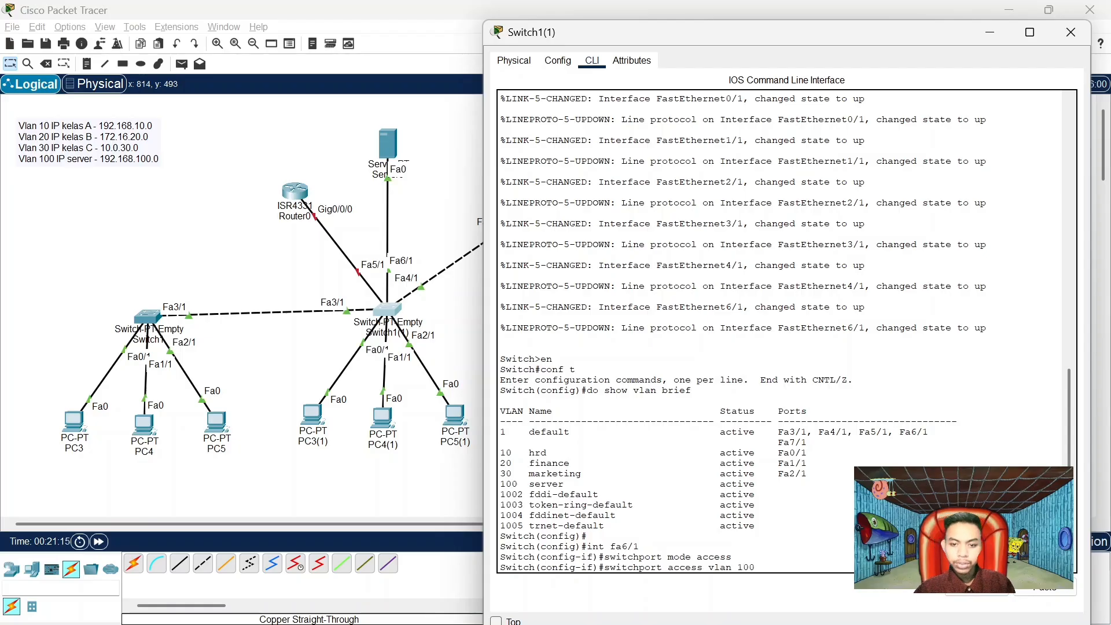
key(Return)
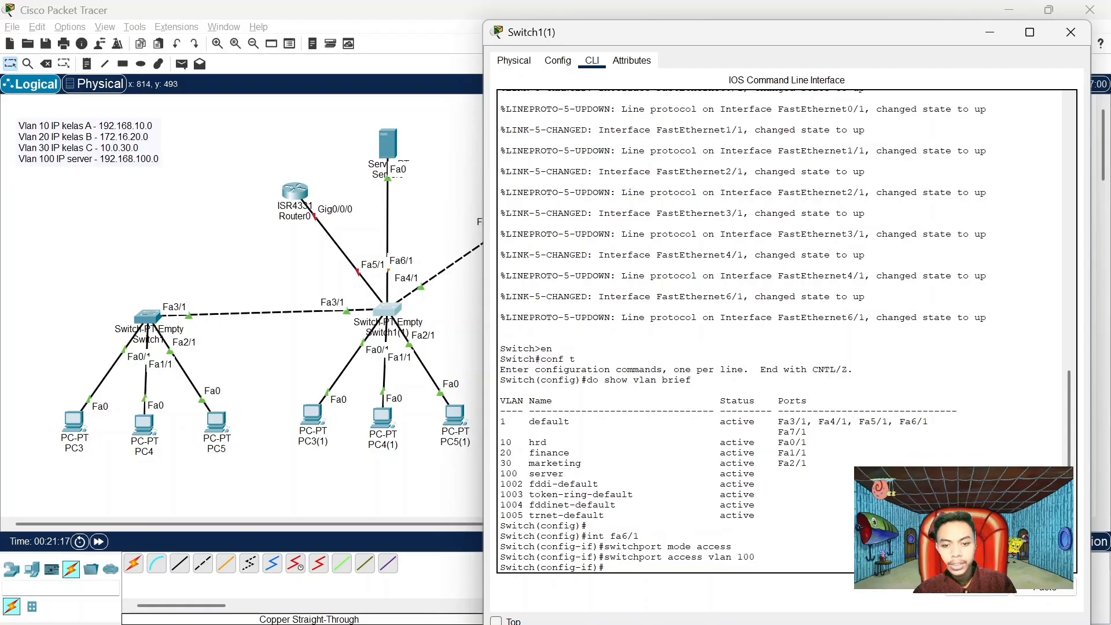
text(ex)
key(Return)
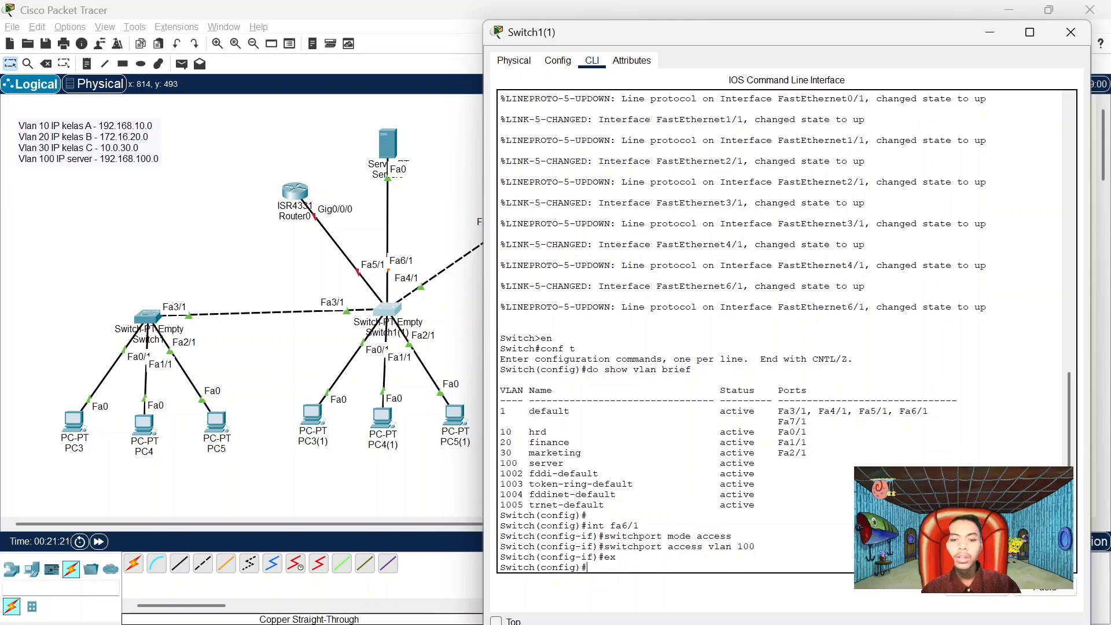
click(1070, 32)
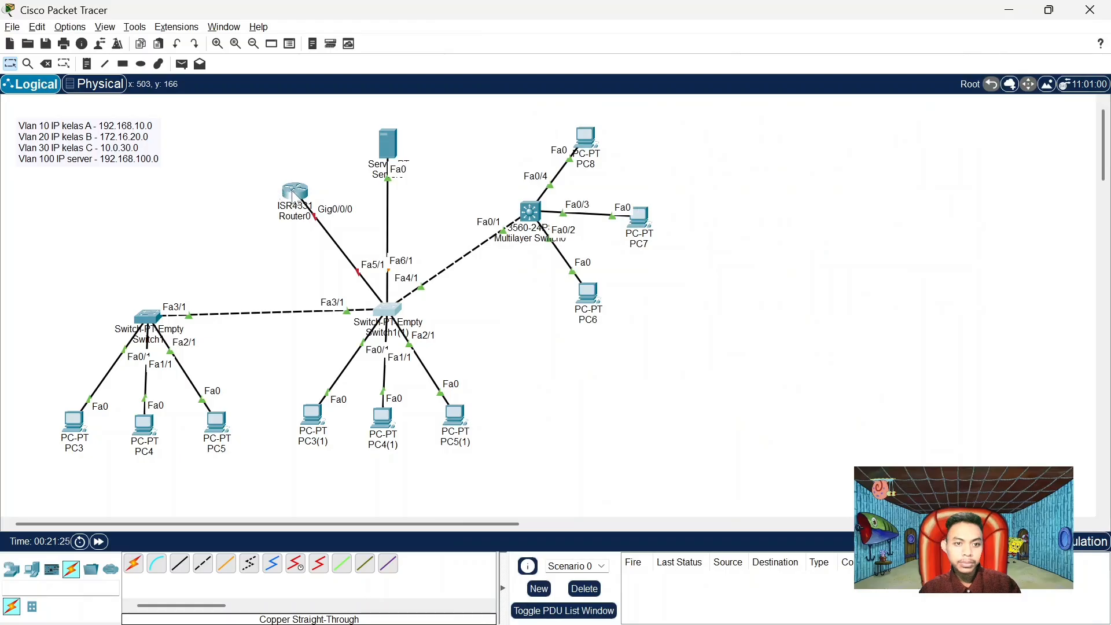
Open Router0's command line, decline the initial configuration dialog and enter global configuration mode
click(293, 196)
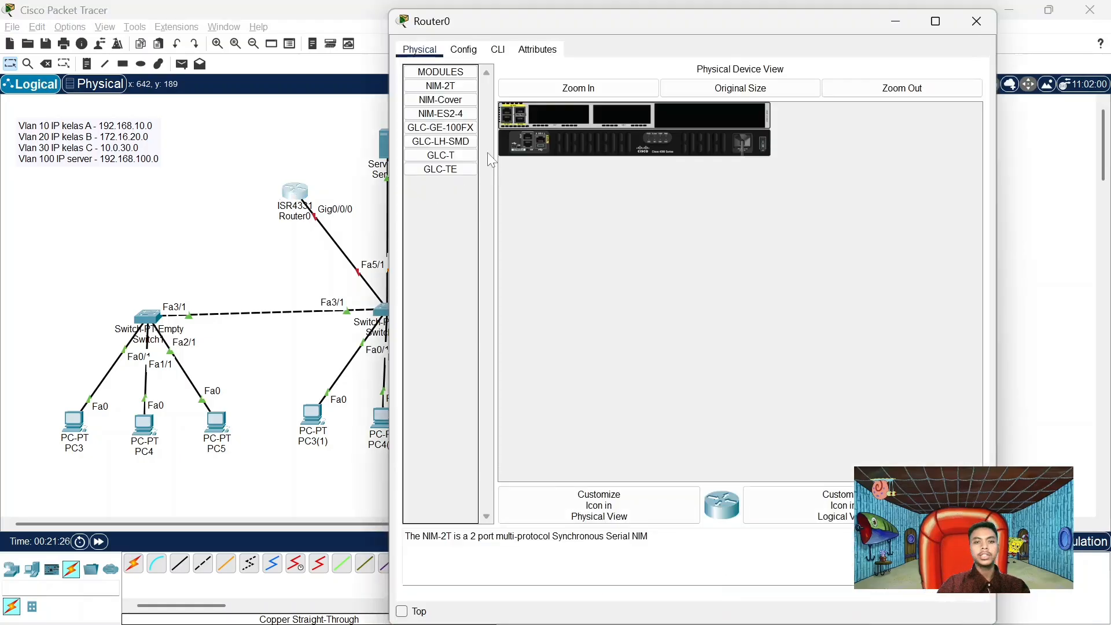
click(498, 50)
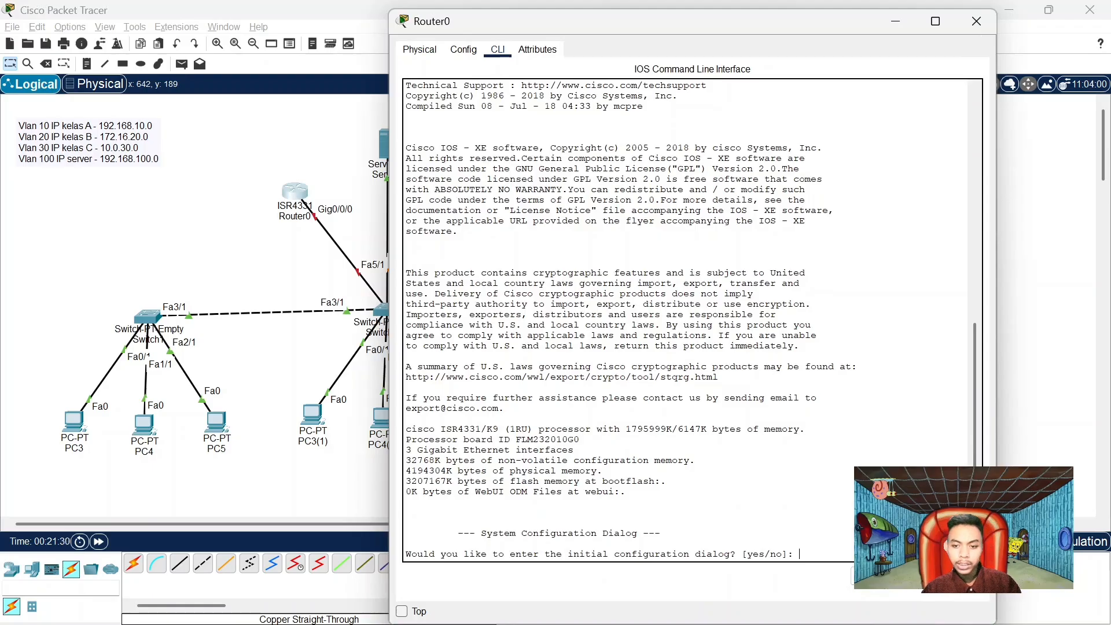
text(no)
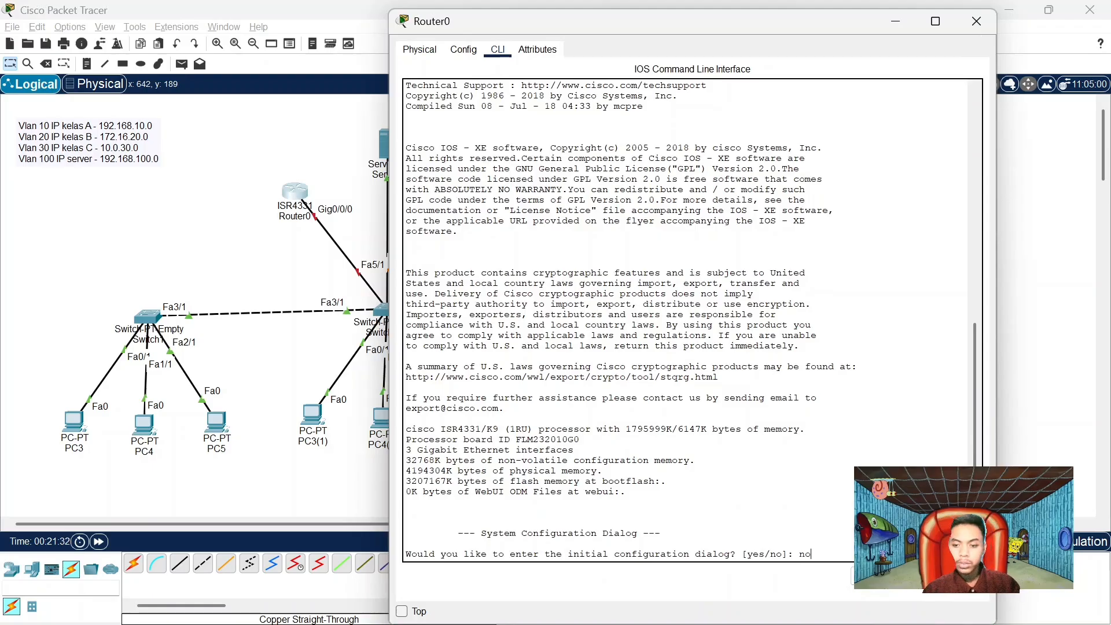
key(Return)
key(Return)
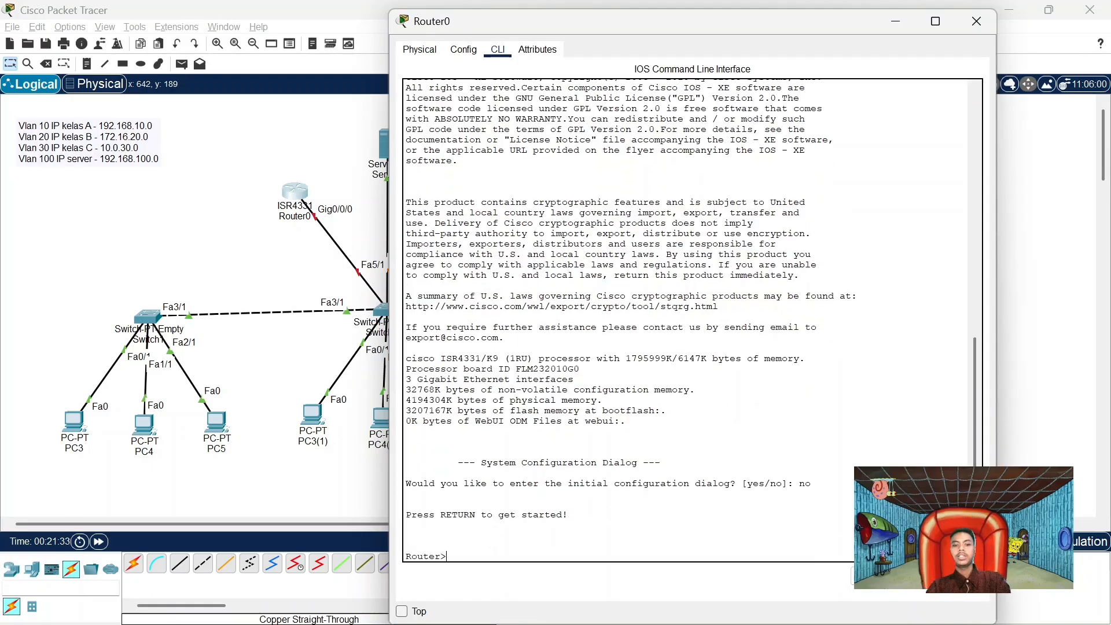
text(en)
key(Return)
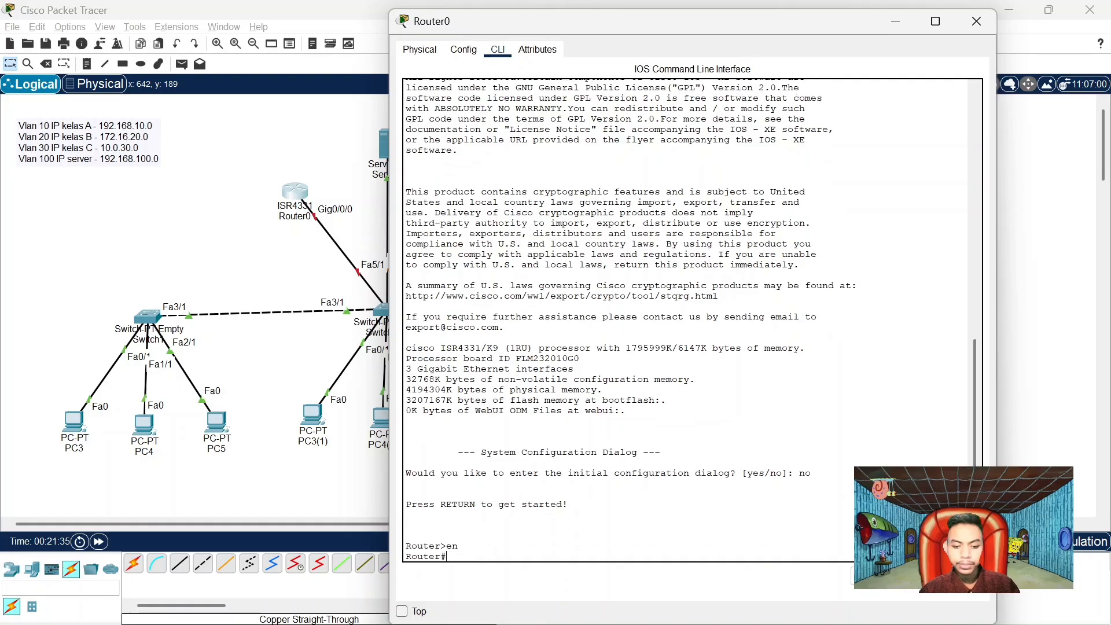
text(conf t)
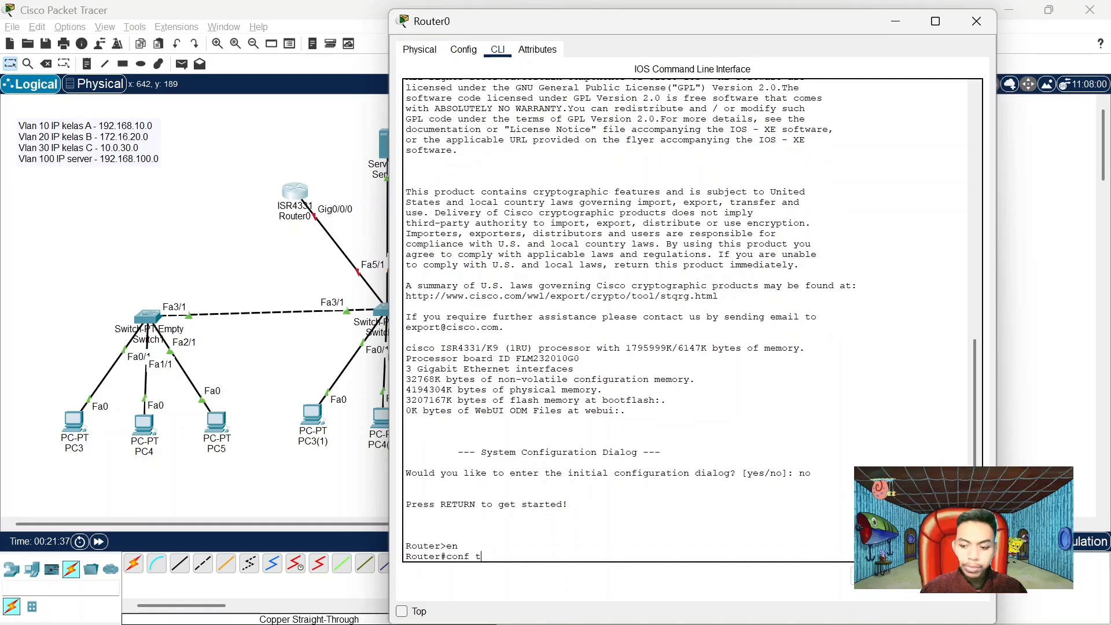
key(Return)
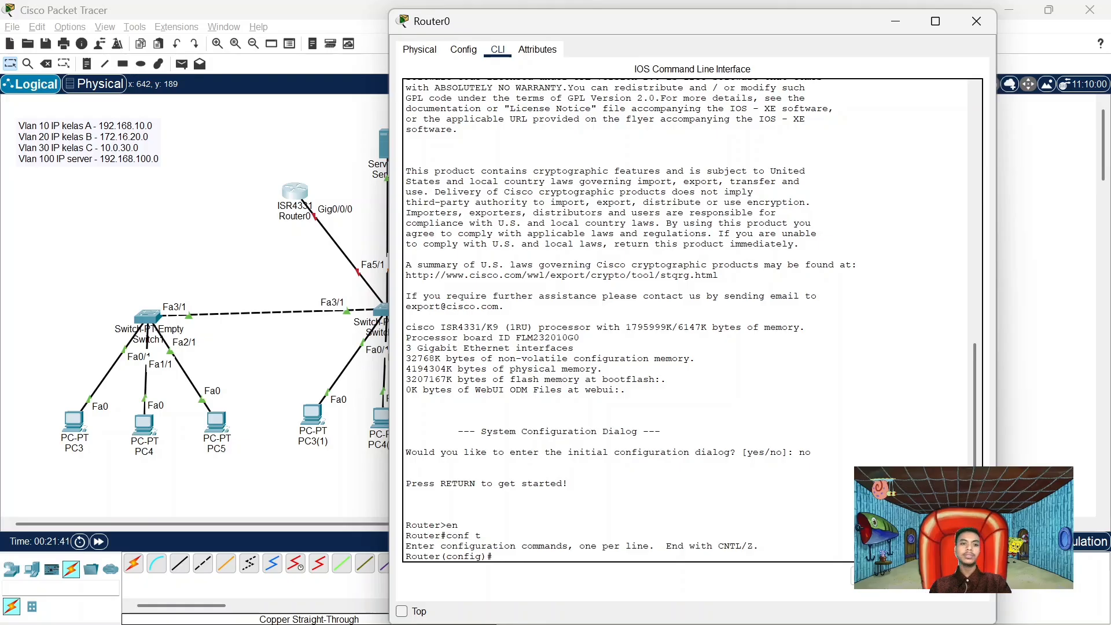
Select interface gig0/0/0 of Router0 and enable it with no shutdown
text(i)
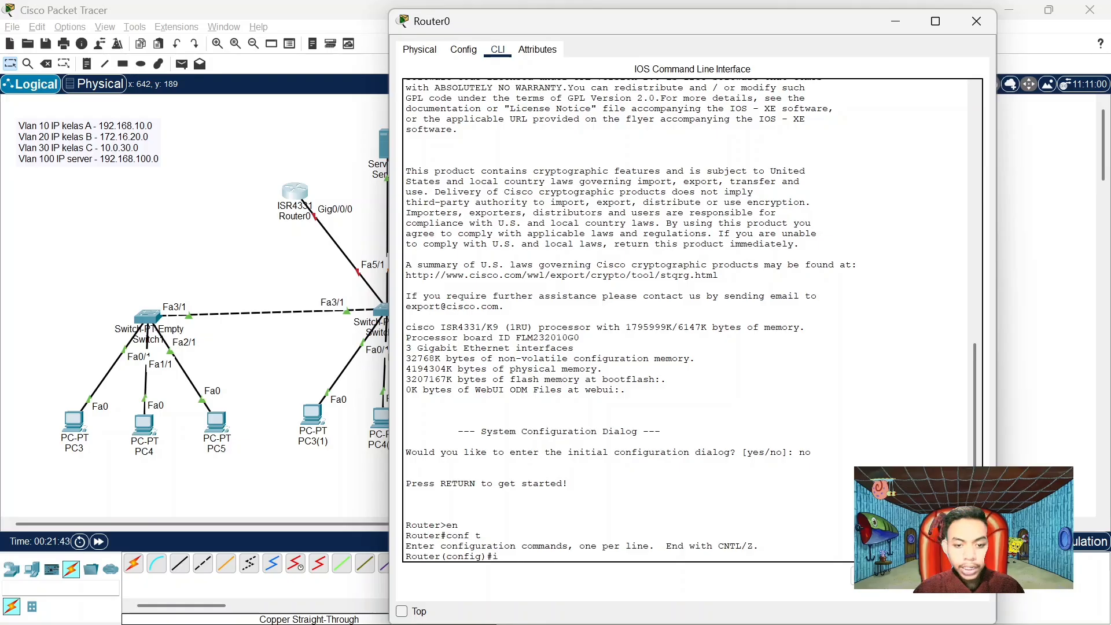
text(nt)
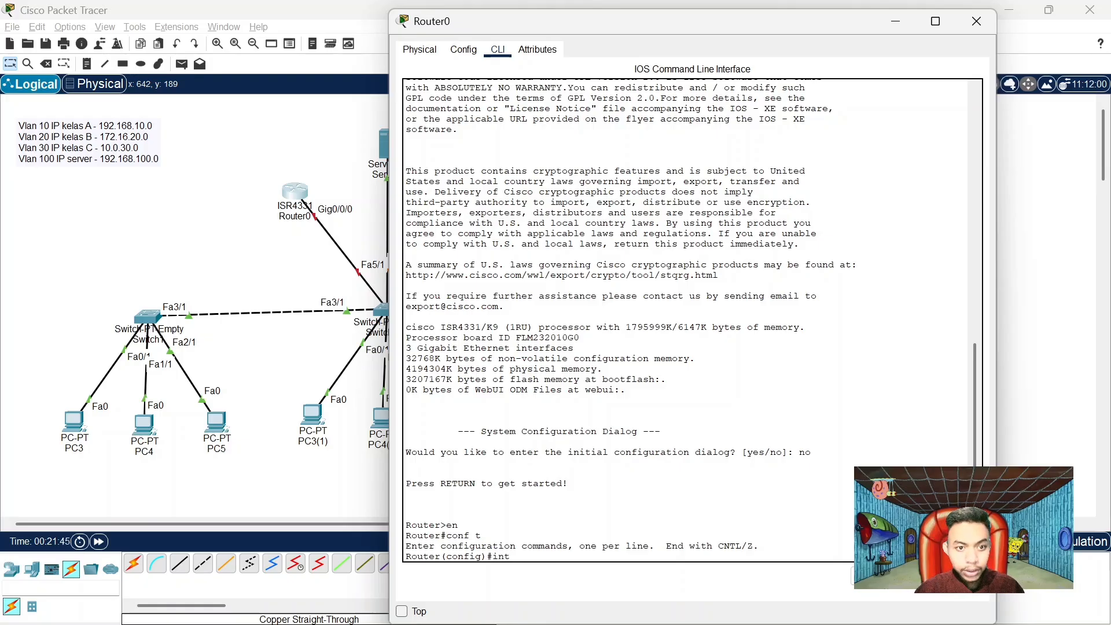
text( gi)
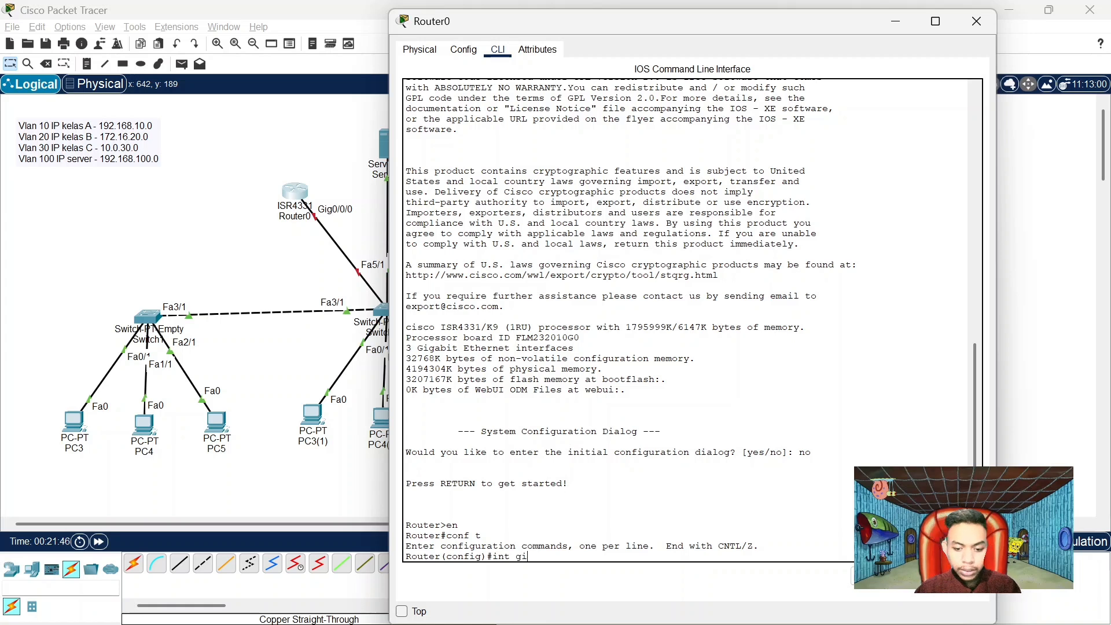
text(g0/0/0)
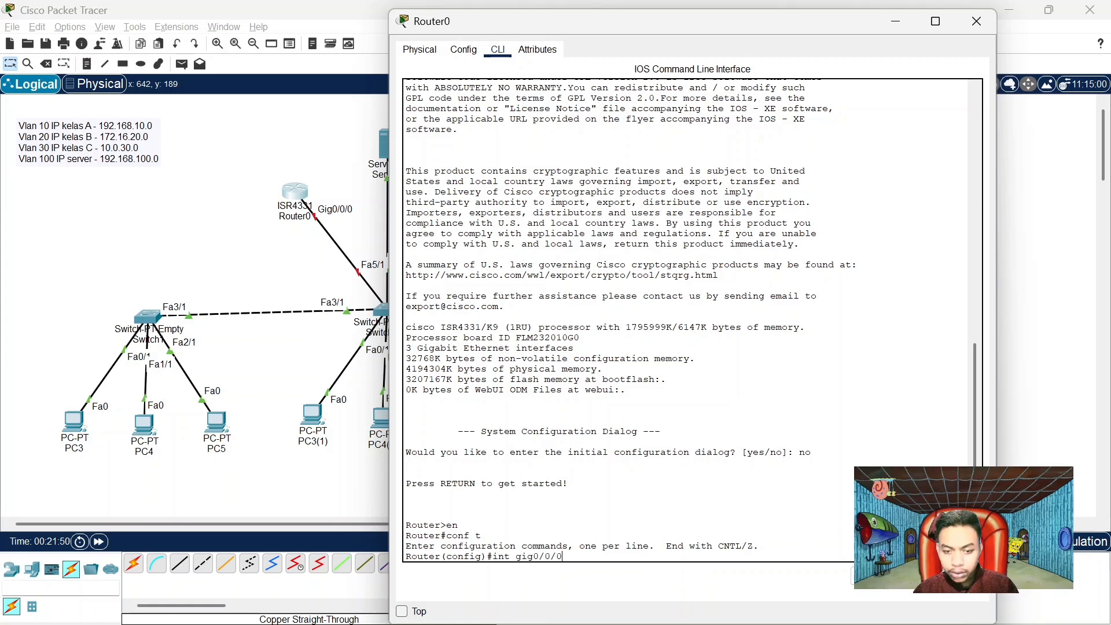
key(Return)
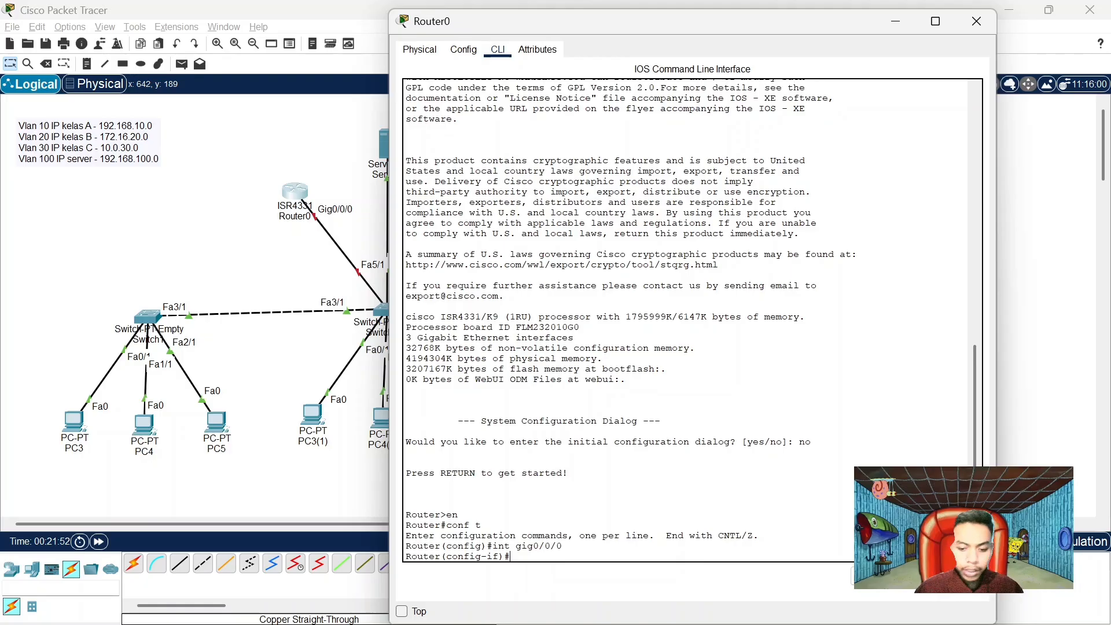
text(no shut)
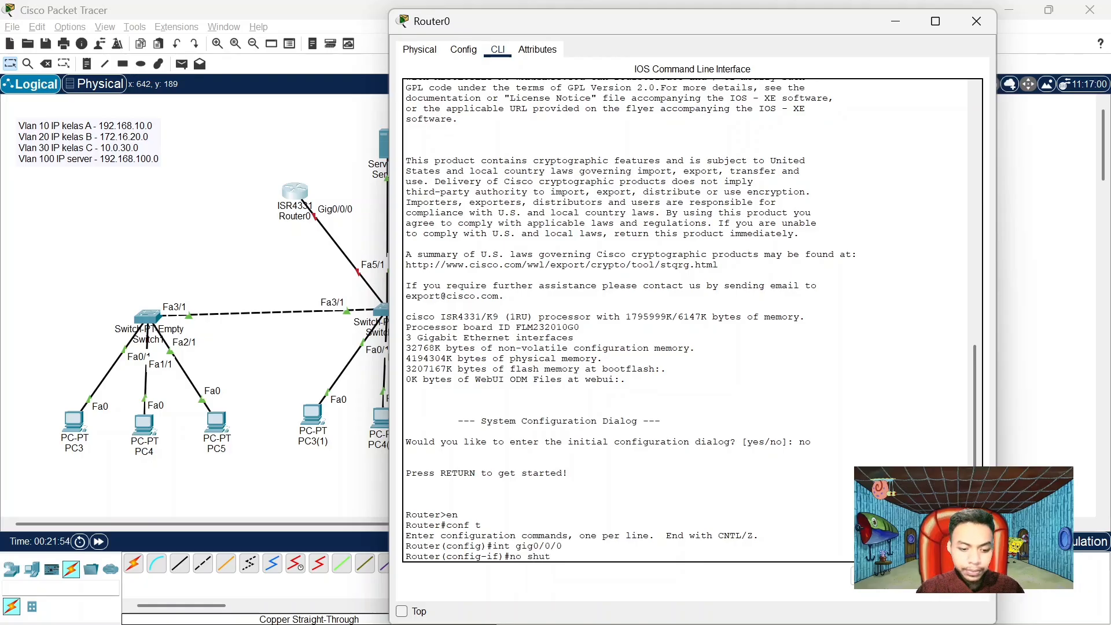
text(down)
key(Return)
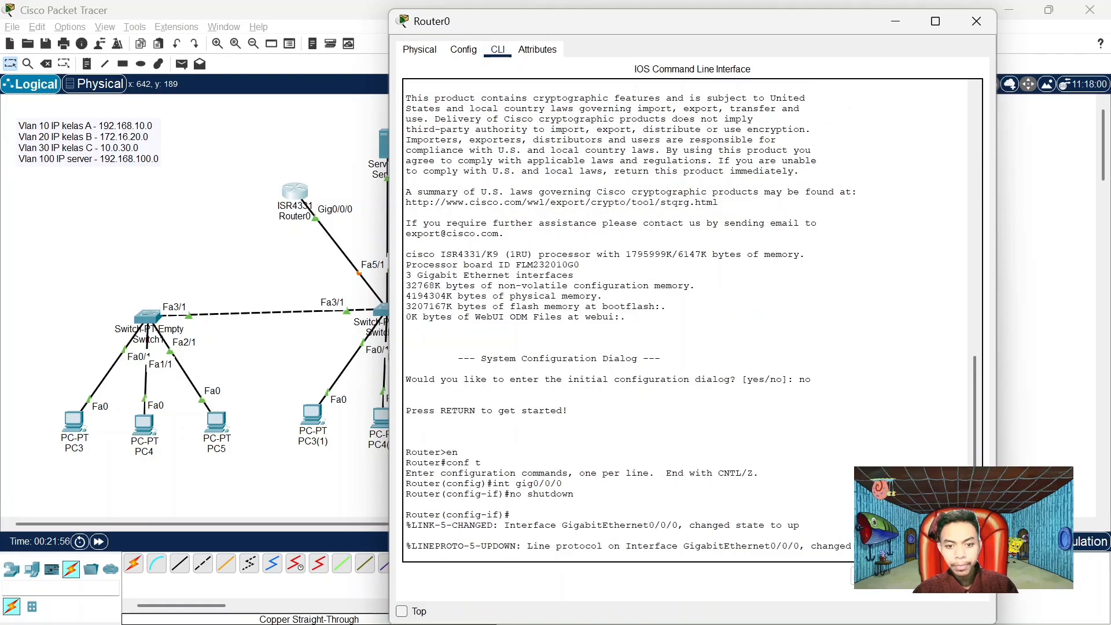
key(Return)
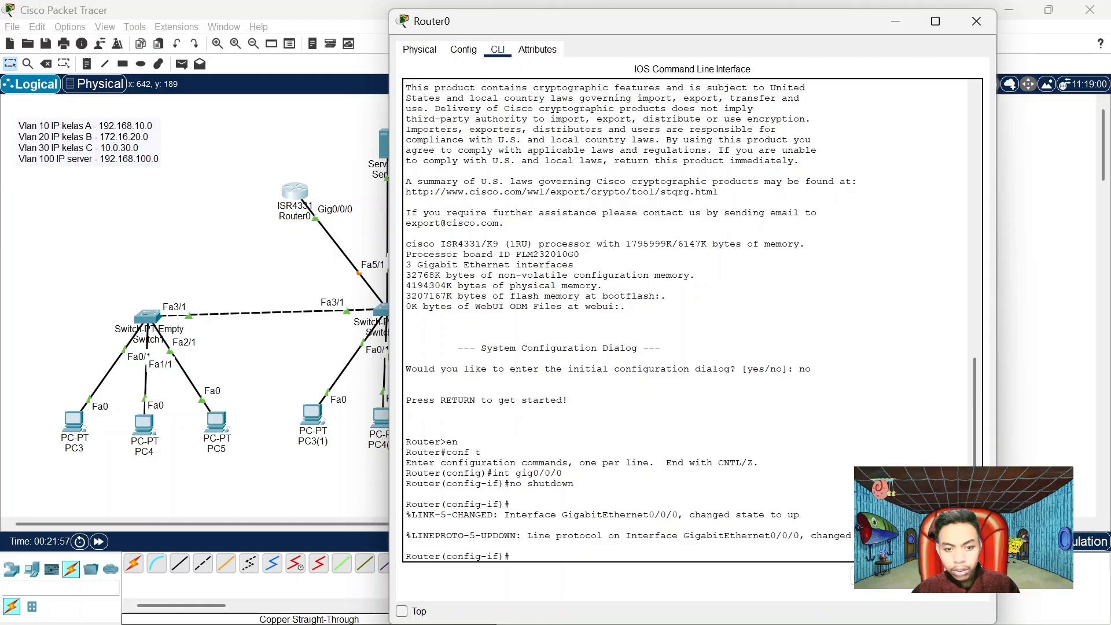
Create subinterface gig0/0/0.10 on Router0
text(in)
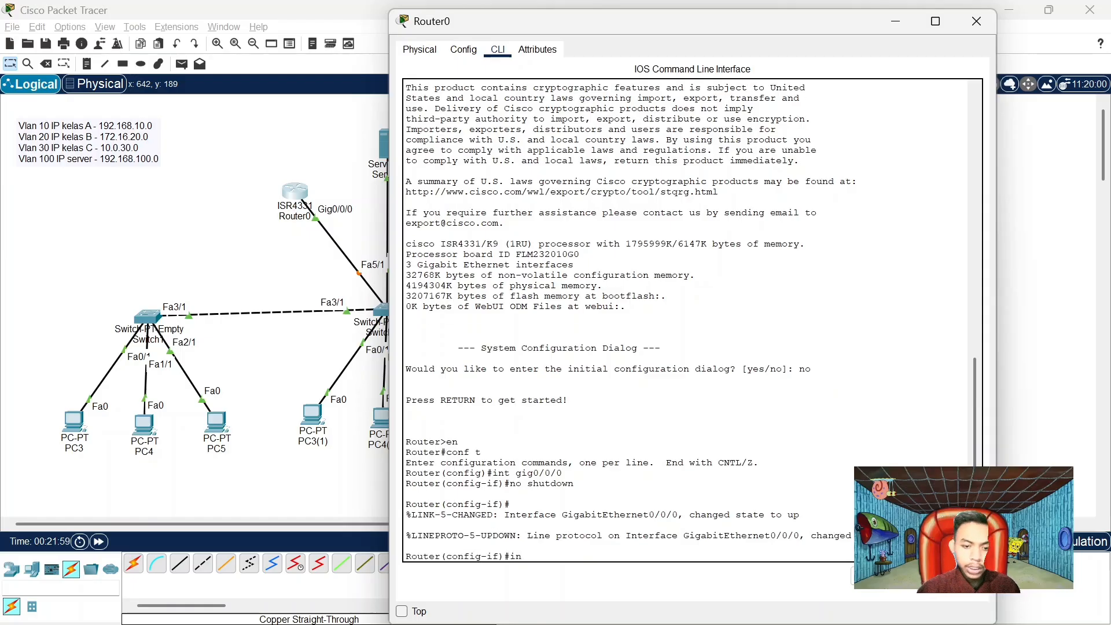
text(t gig)
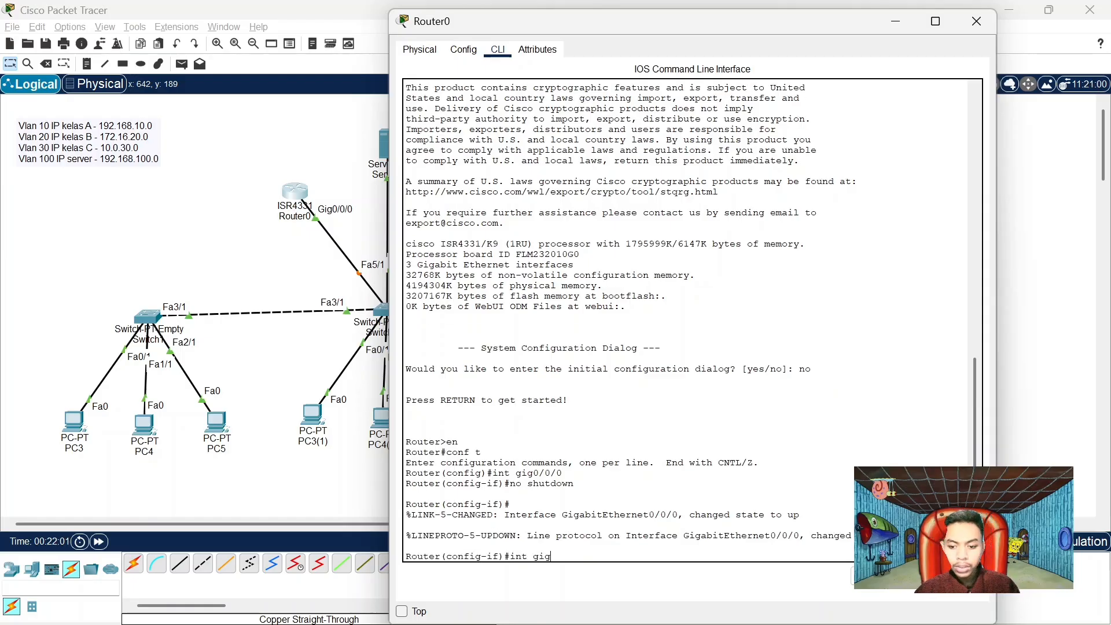
text(0/0/)
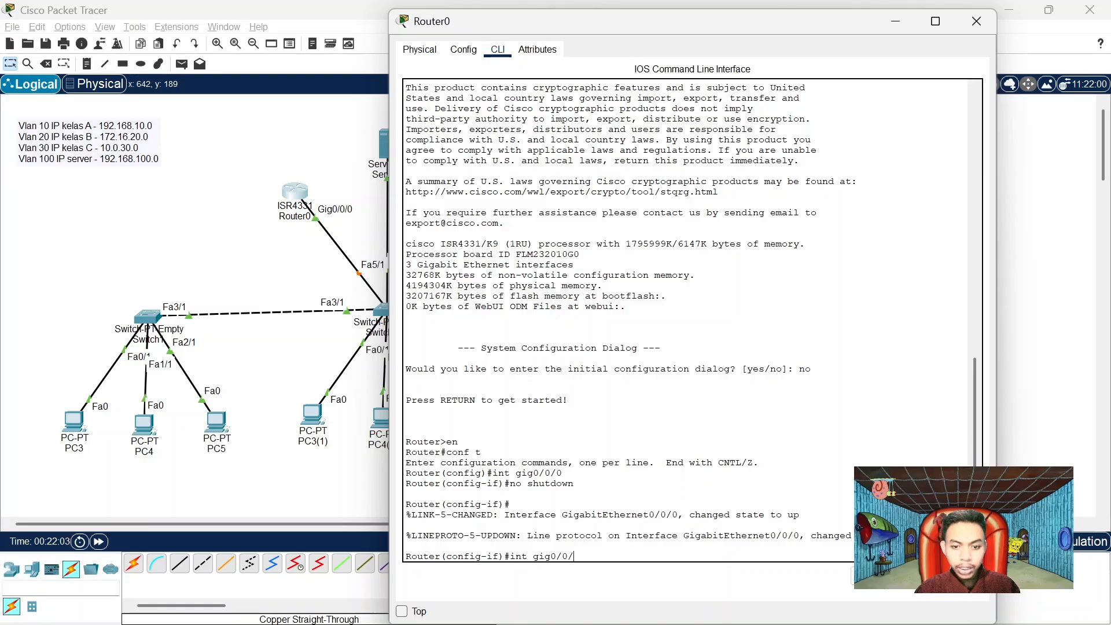
text(0.10)
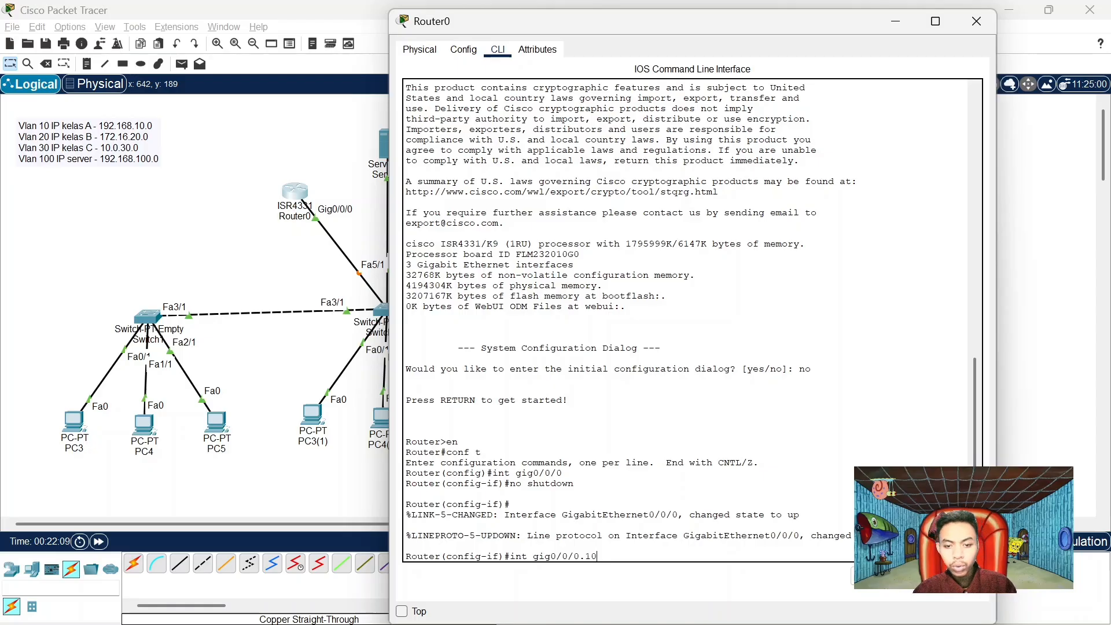
key(Return)
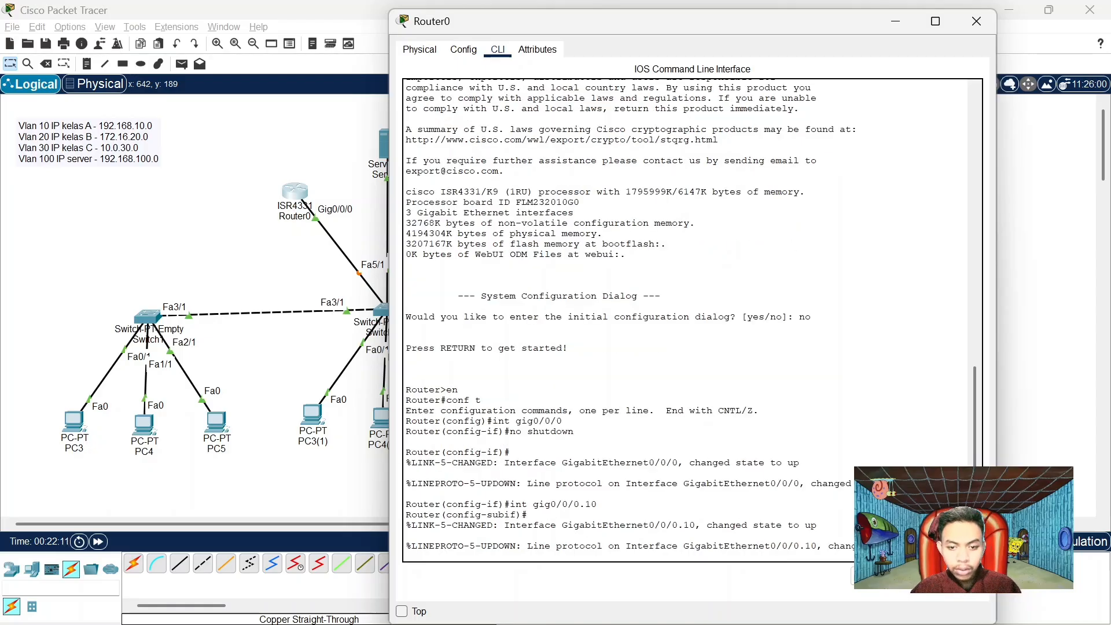
key(Return)
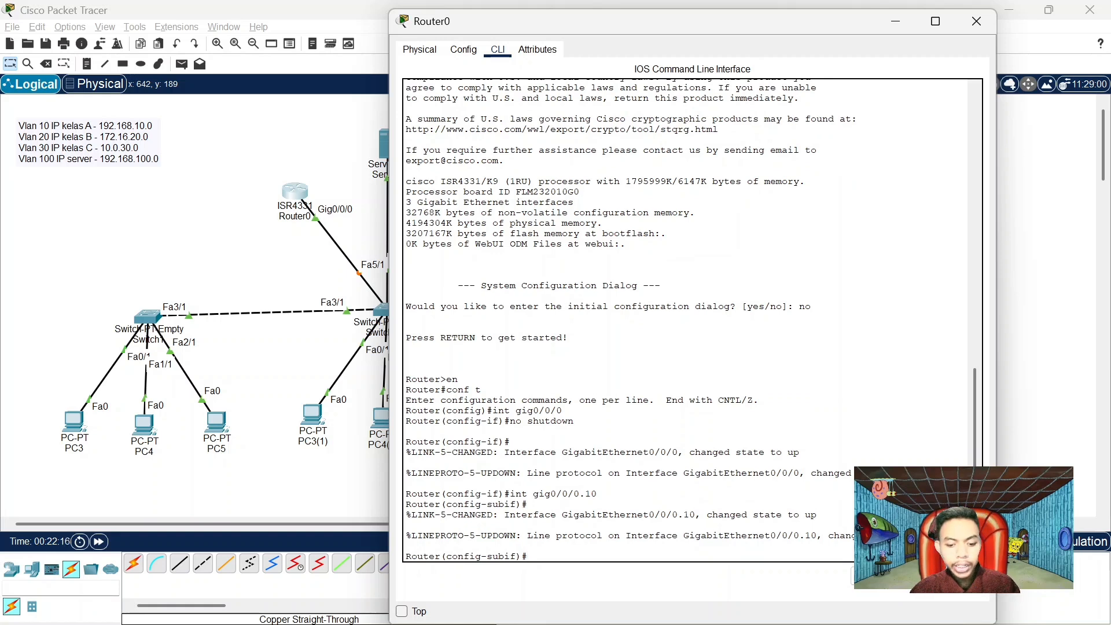
Set the encapsulation of subinterface gig0/0/0.10 to dot1q with VLAN 10
text(encapsula)
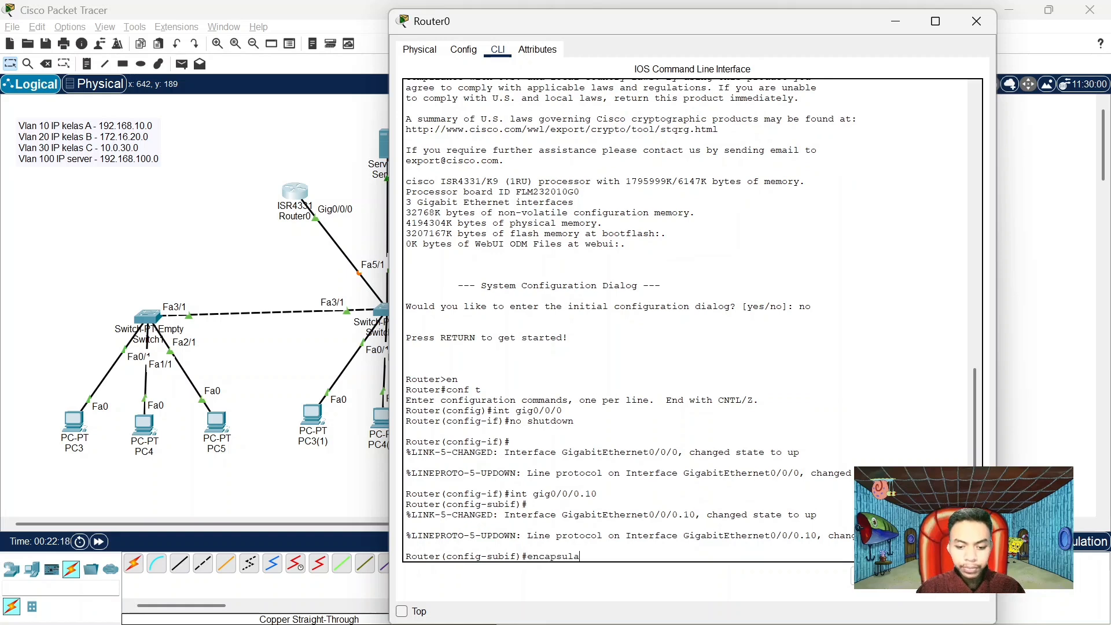
text(tion)
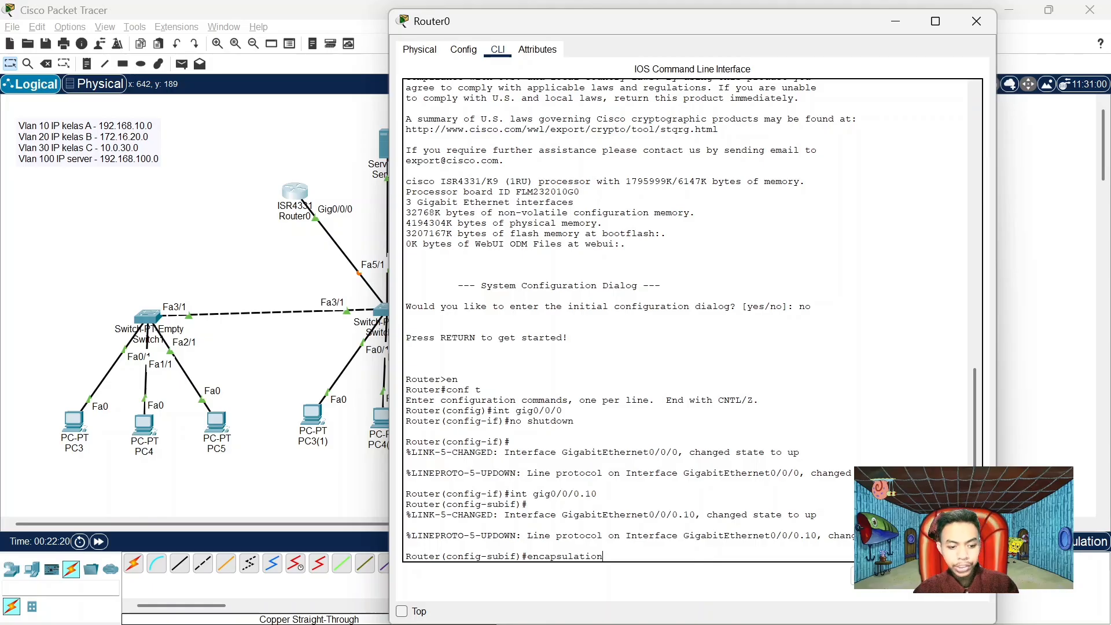
text( dot1)
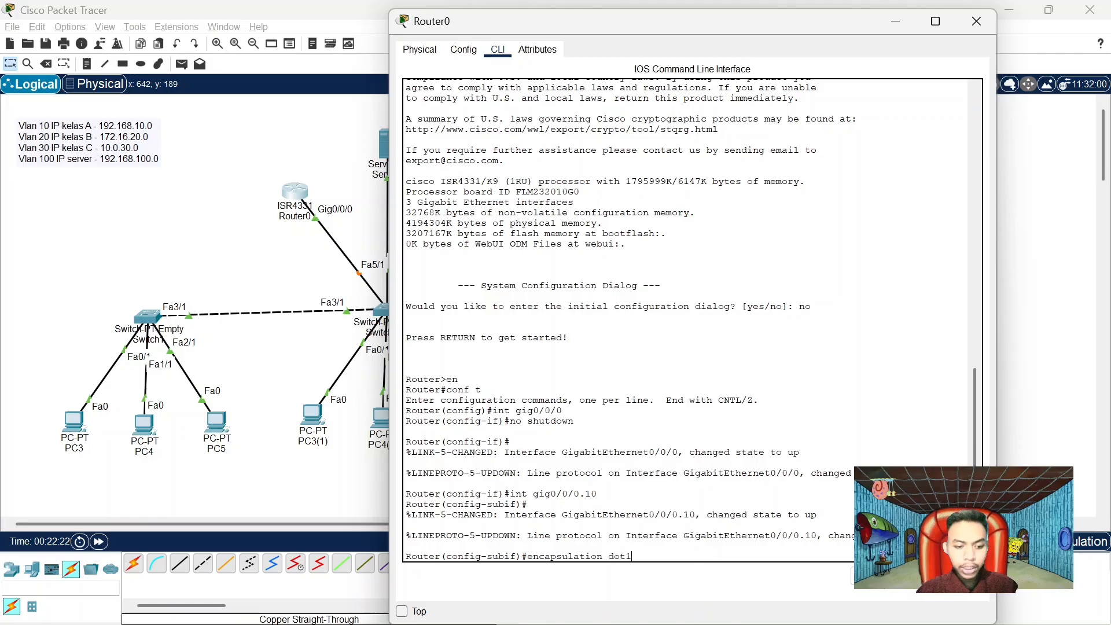
text(q 10)
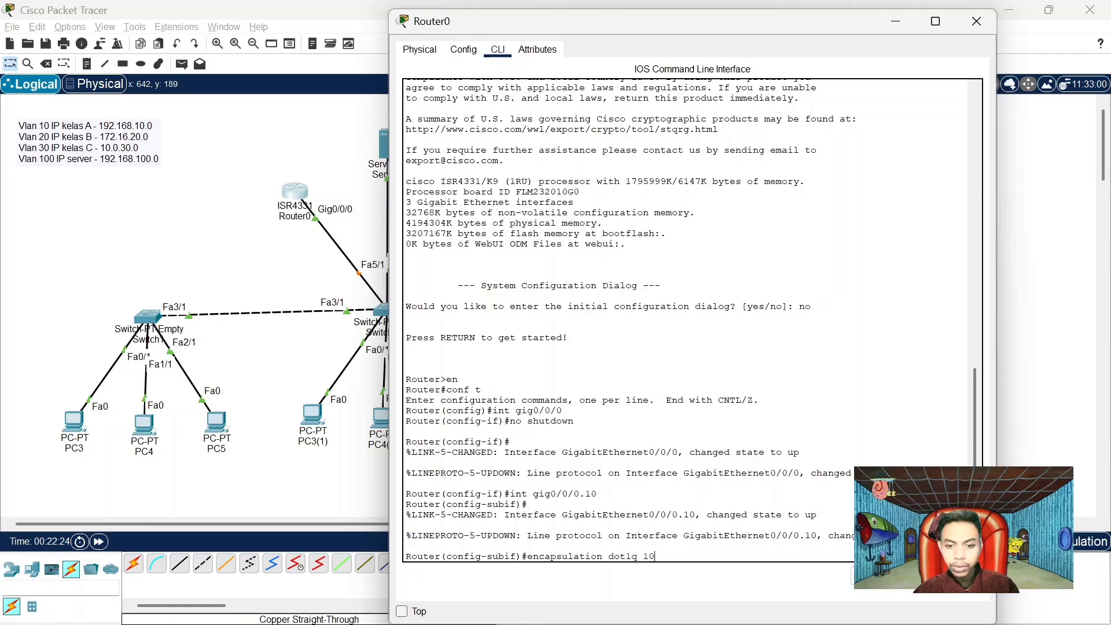
key(Return)
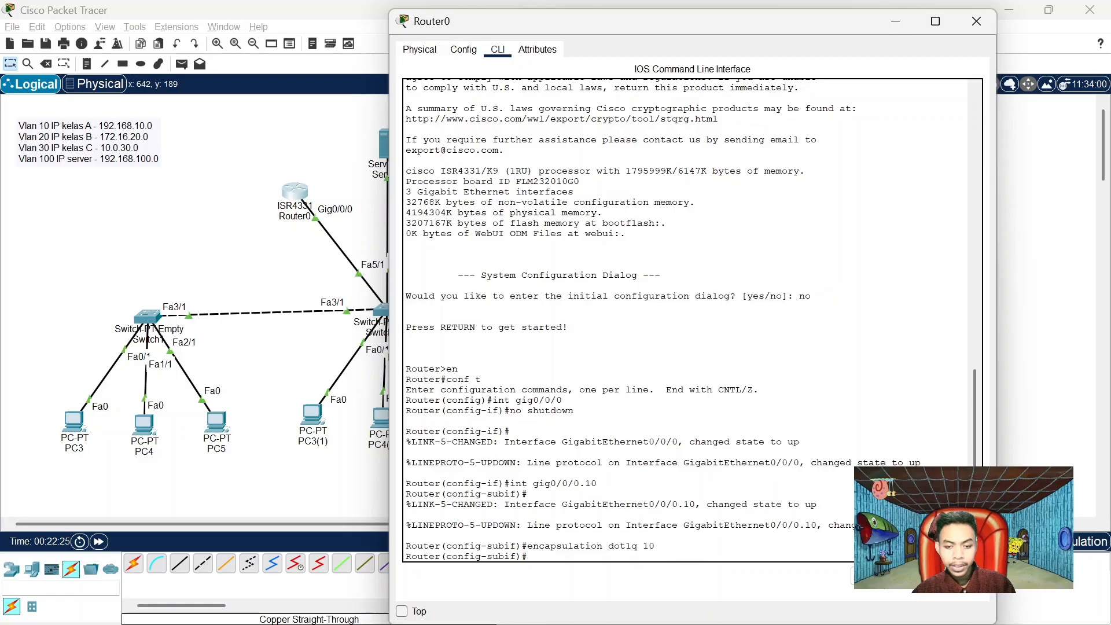
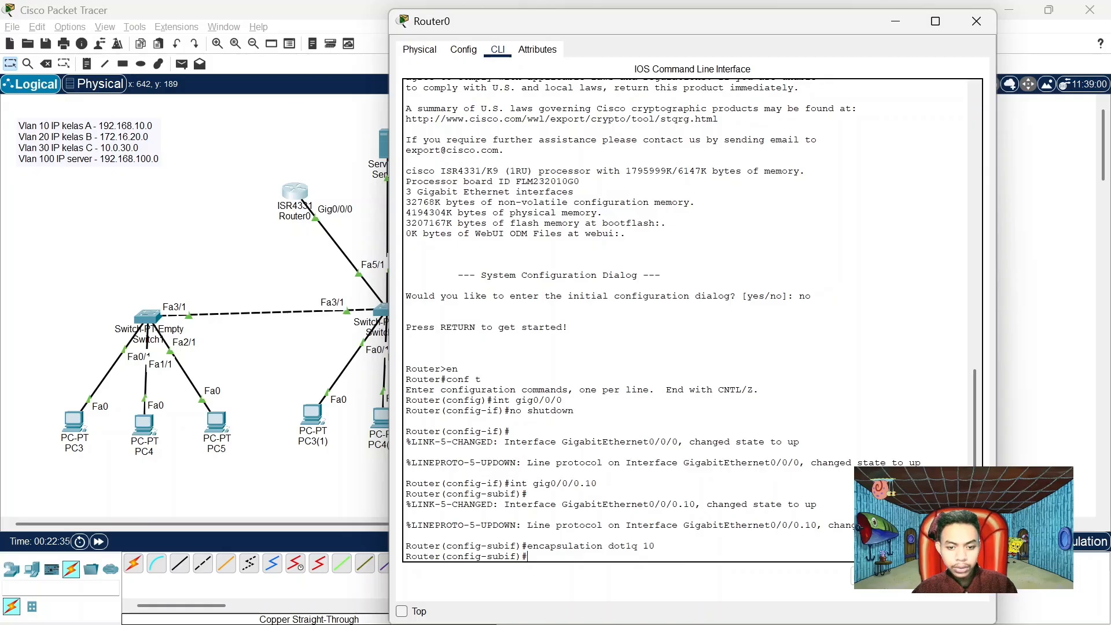
Assign IP address 192.168.10.1 with mask 255.255.255.0 to subinterface gig0/0/0.10 and return to global configuration mode
text(ip add)
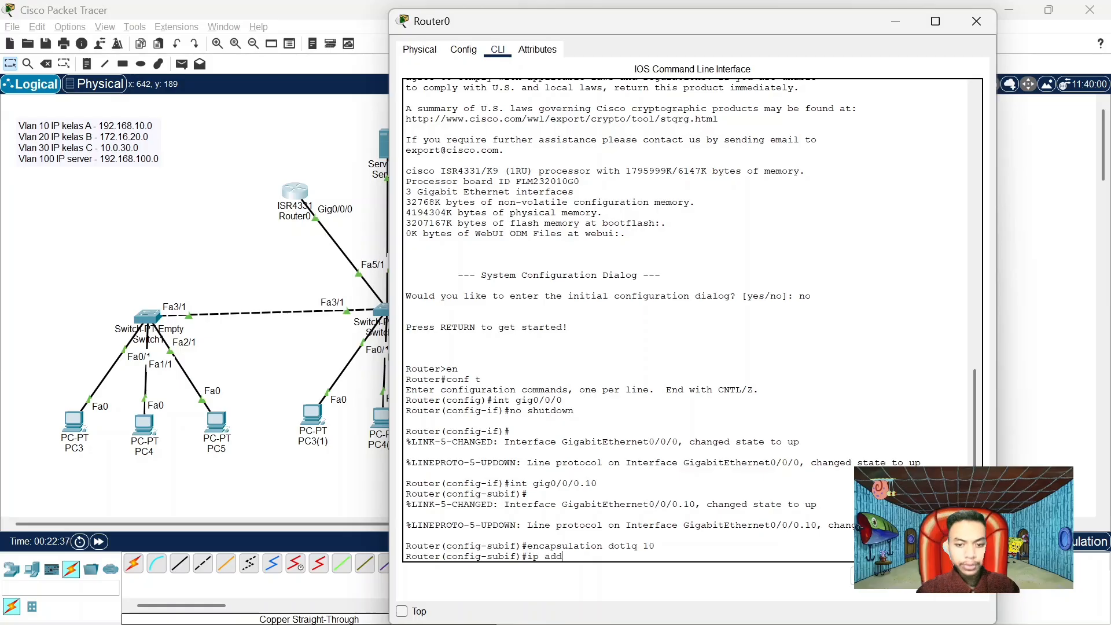
text( 19)
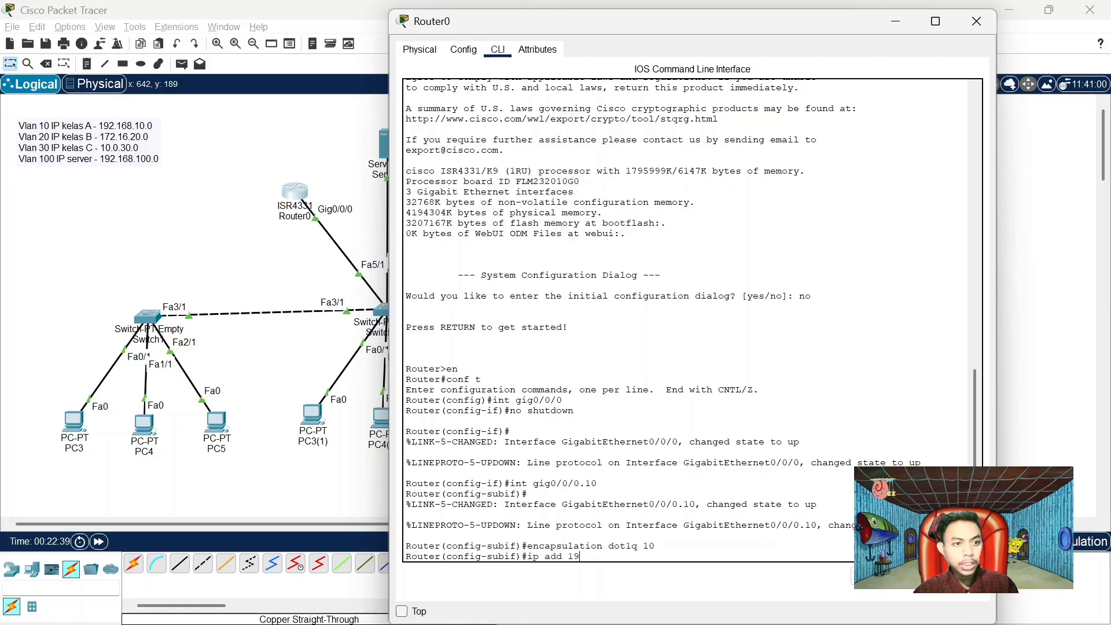
text(2.168.10.)
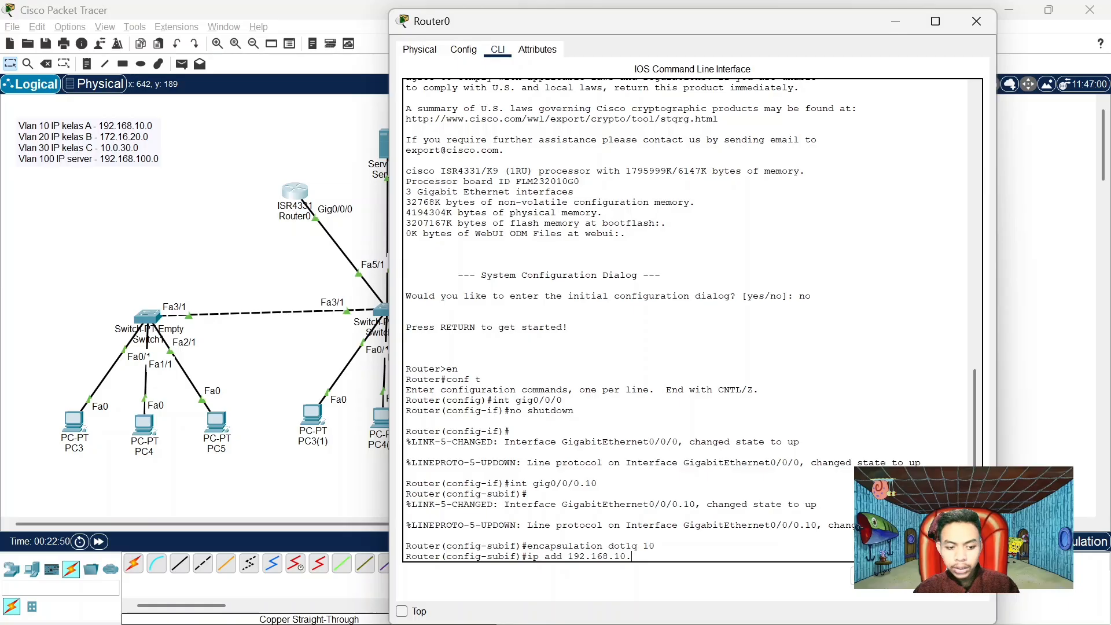
text(1)
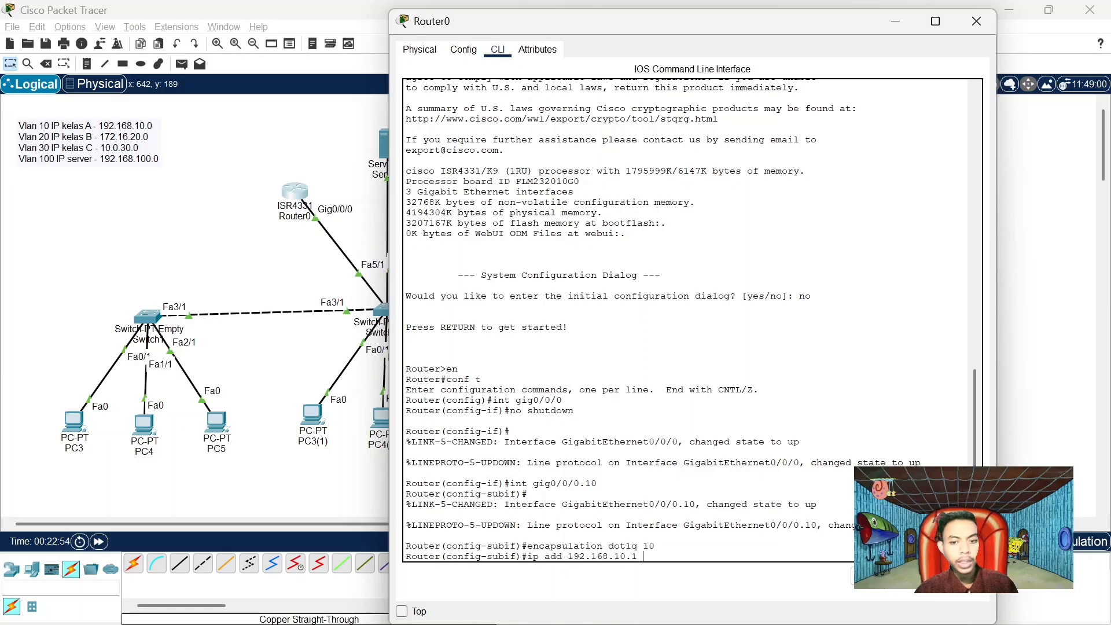
text( 255)
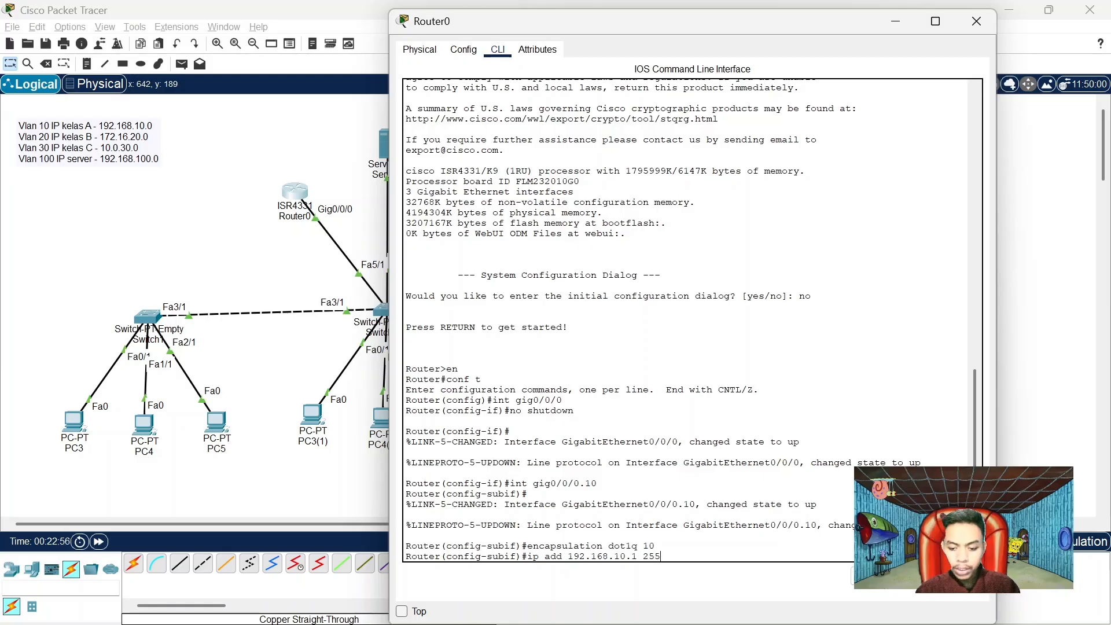
text(.255.255)
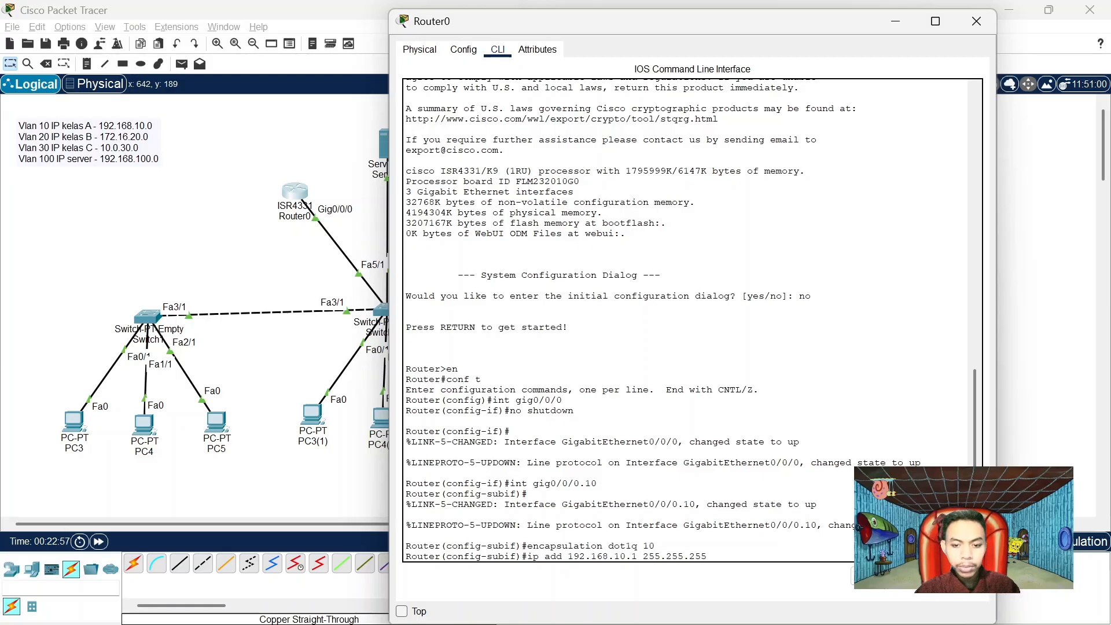
text(.0)
key(Return)
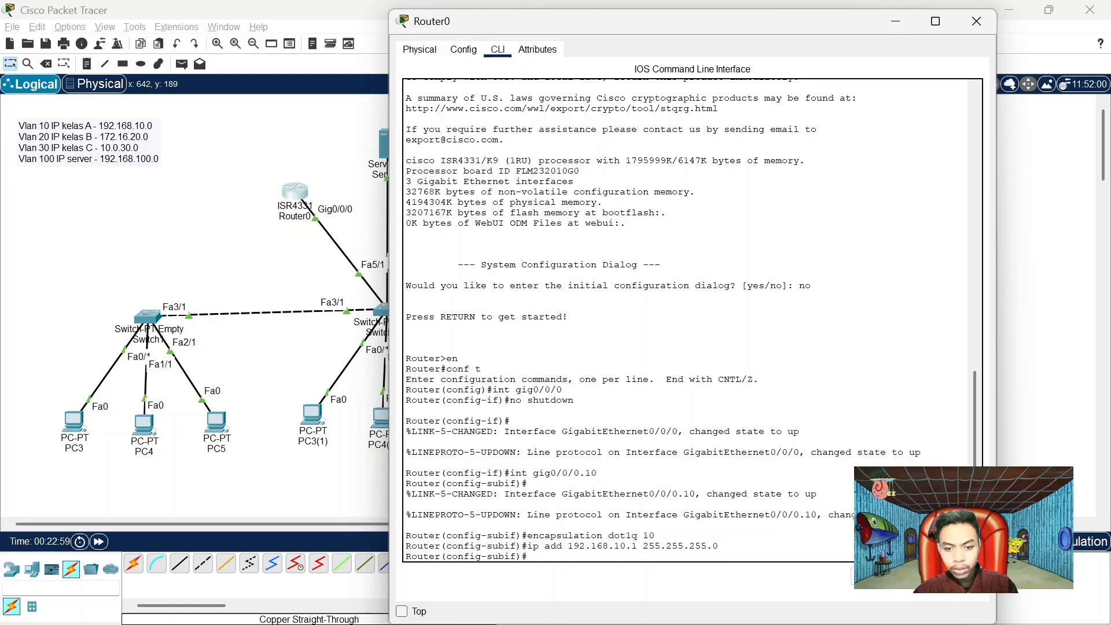
text(ex)
key(Return)
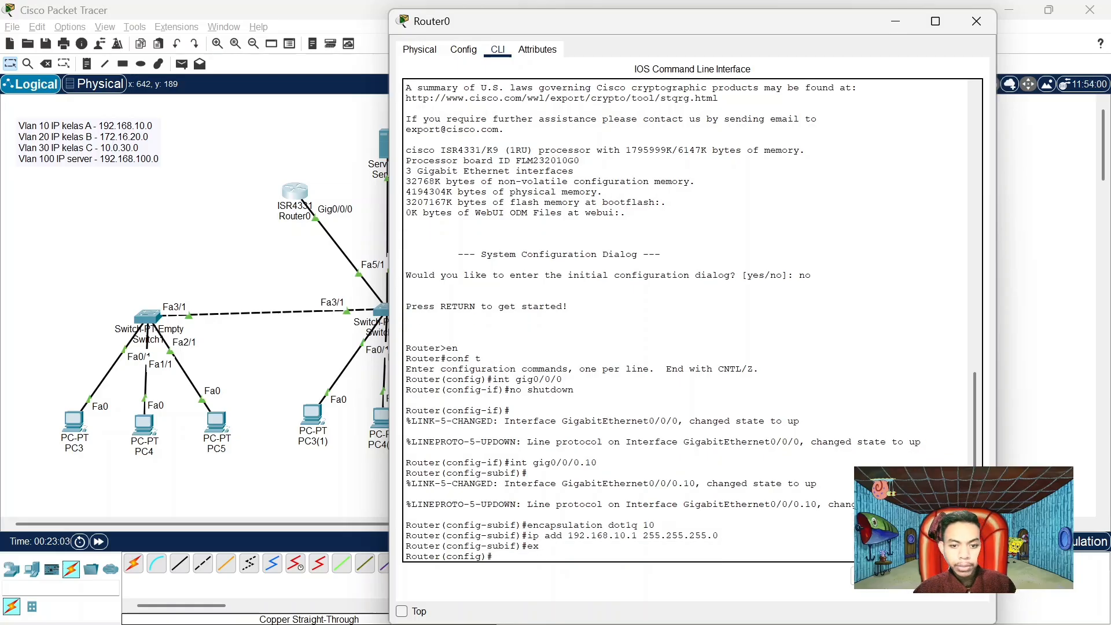
Create subinterface gig0/0/0.20 on Router0
text(in)
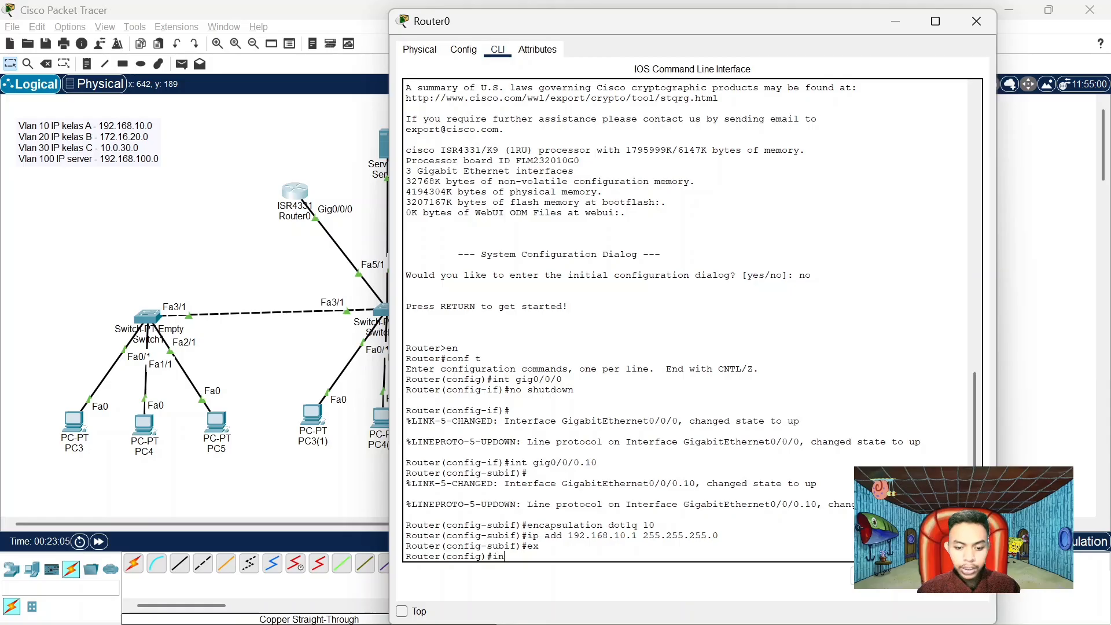
text(t gig0)
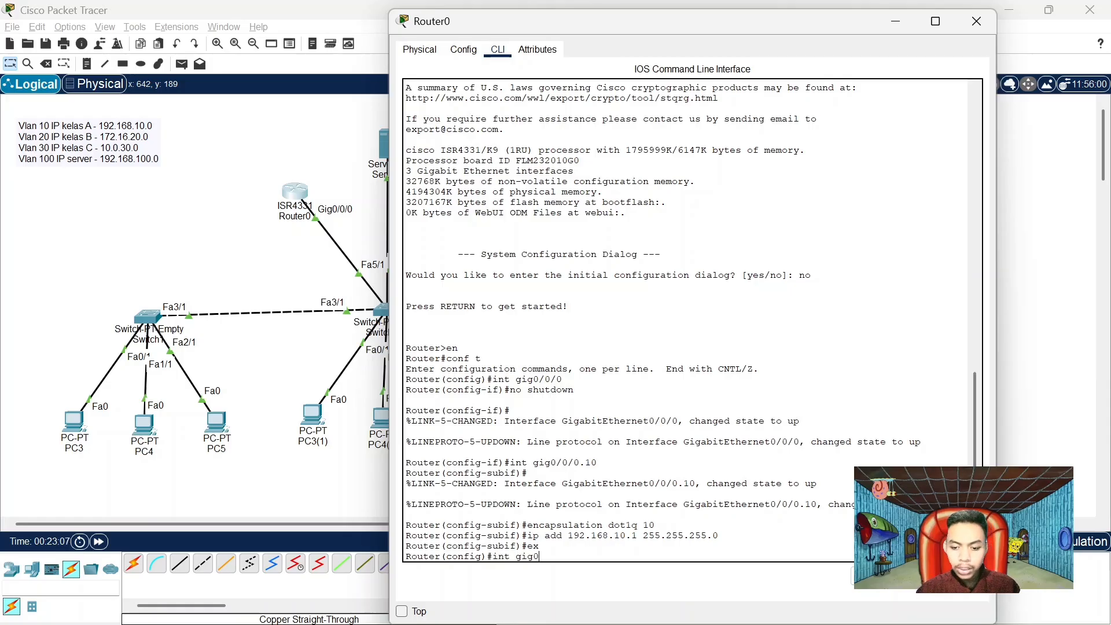
text(/0/0)
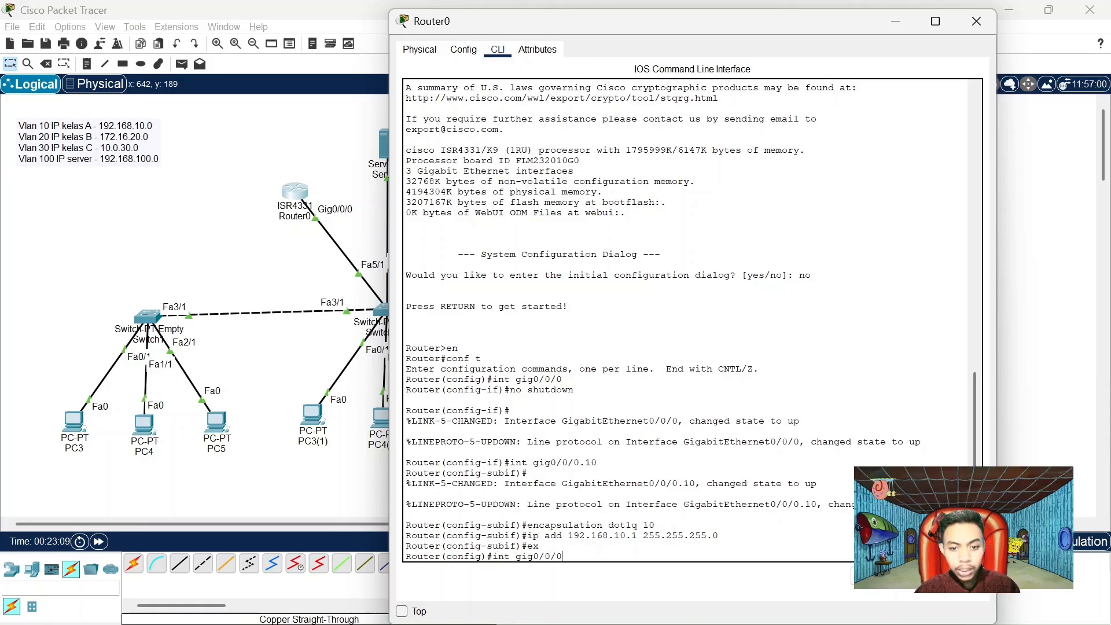
text(.20)
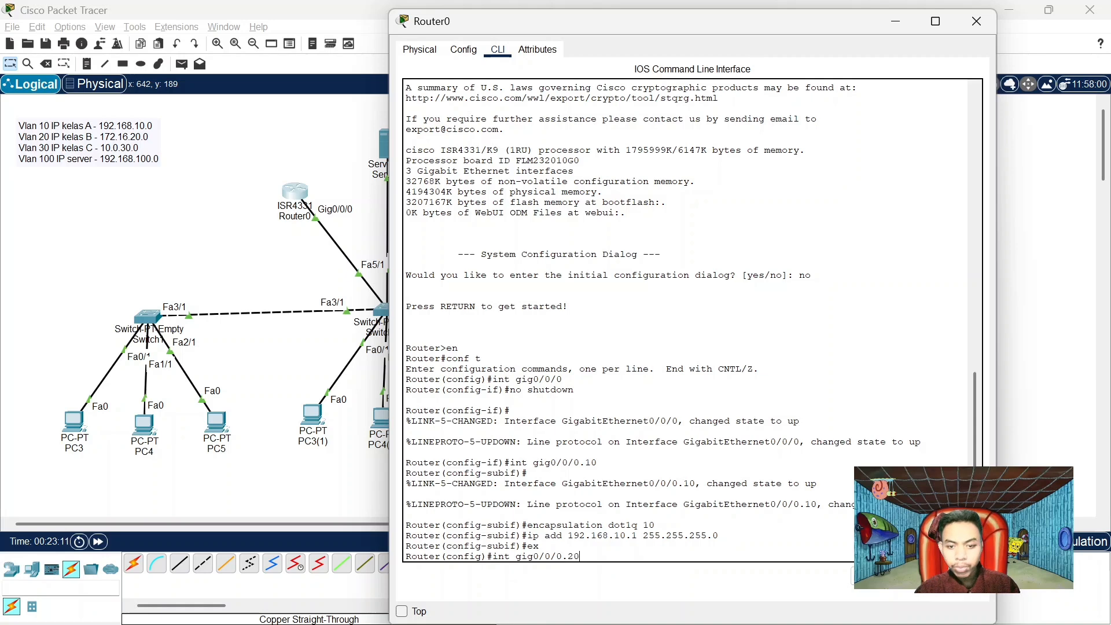
key(Return)
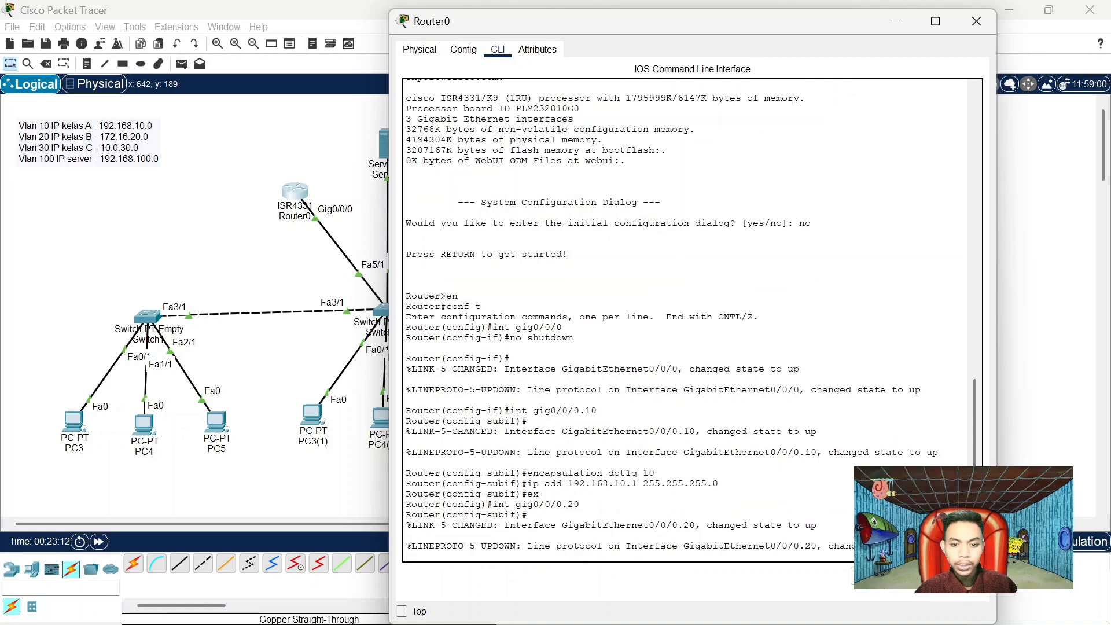
Set the encapsulation of subinterface gig0/0/0.20 to dot1q with VLAN 20
text(enc)
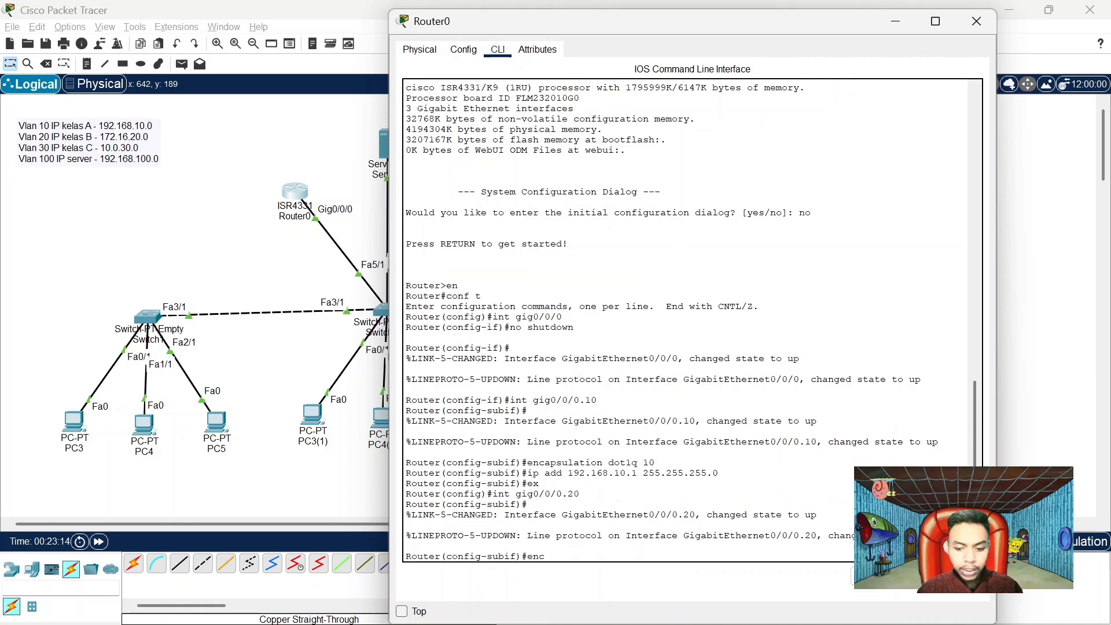
text(apsulation)
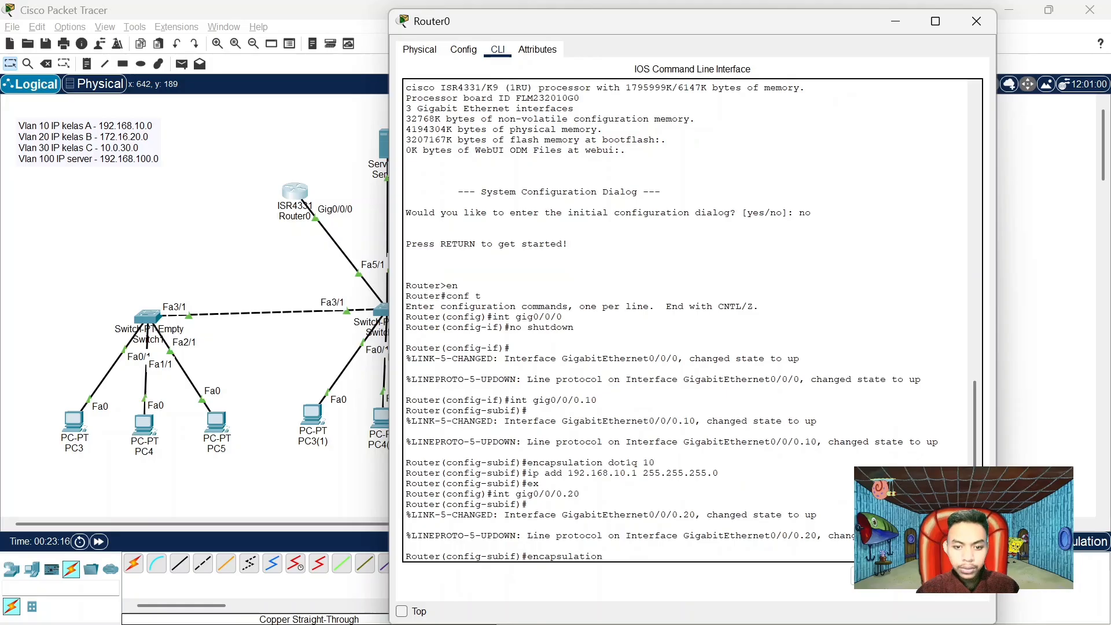
text( dot1q)
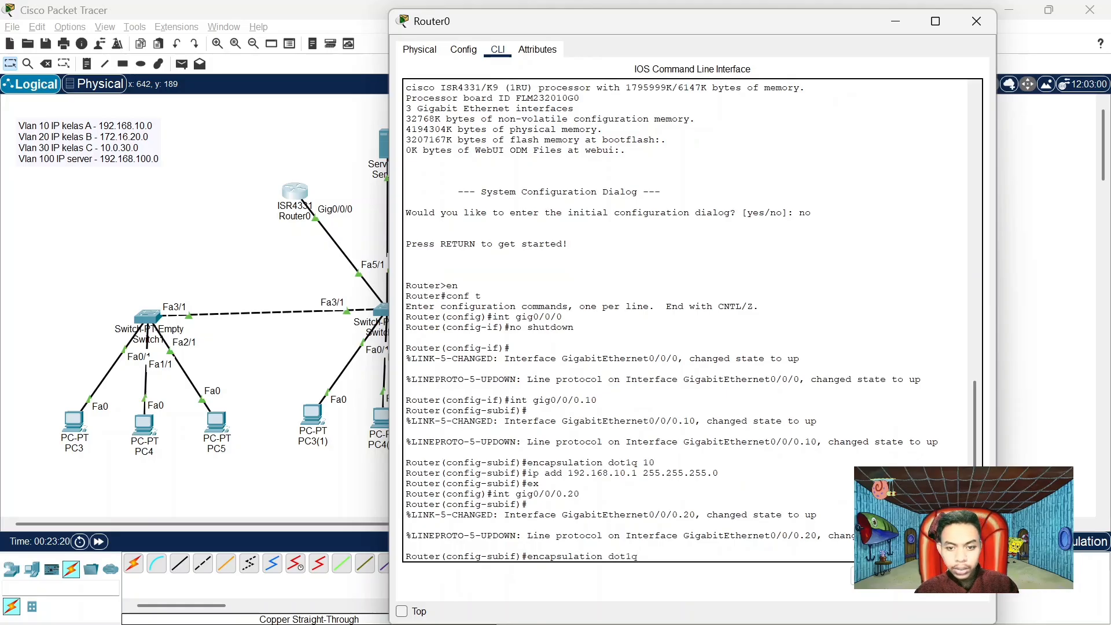
text(  20)
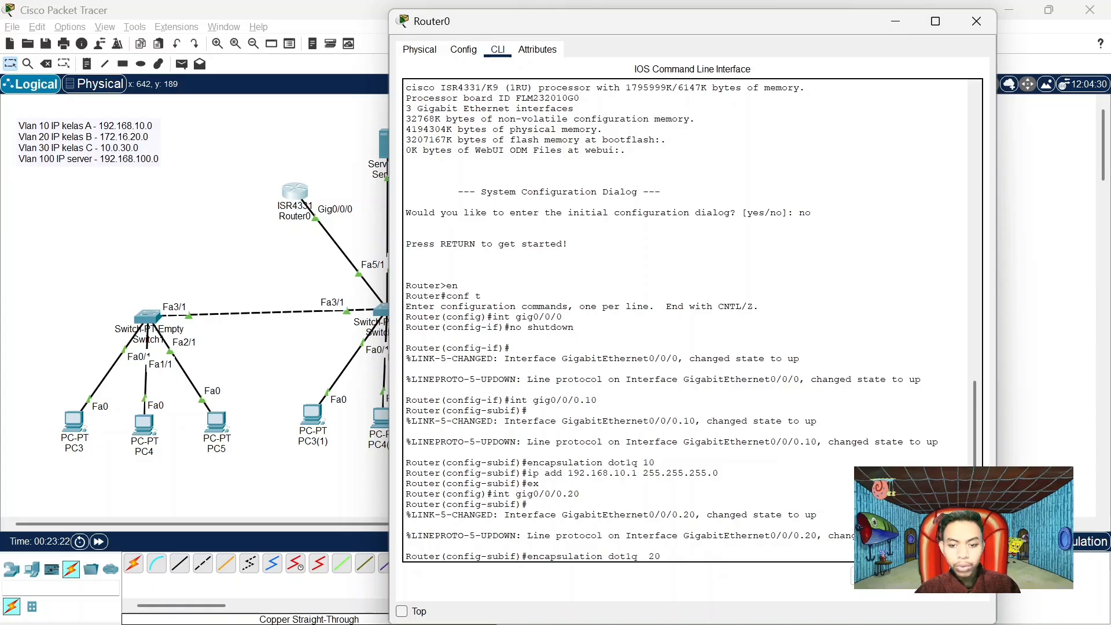
key(Return)
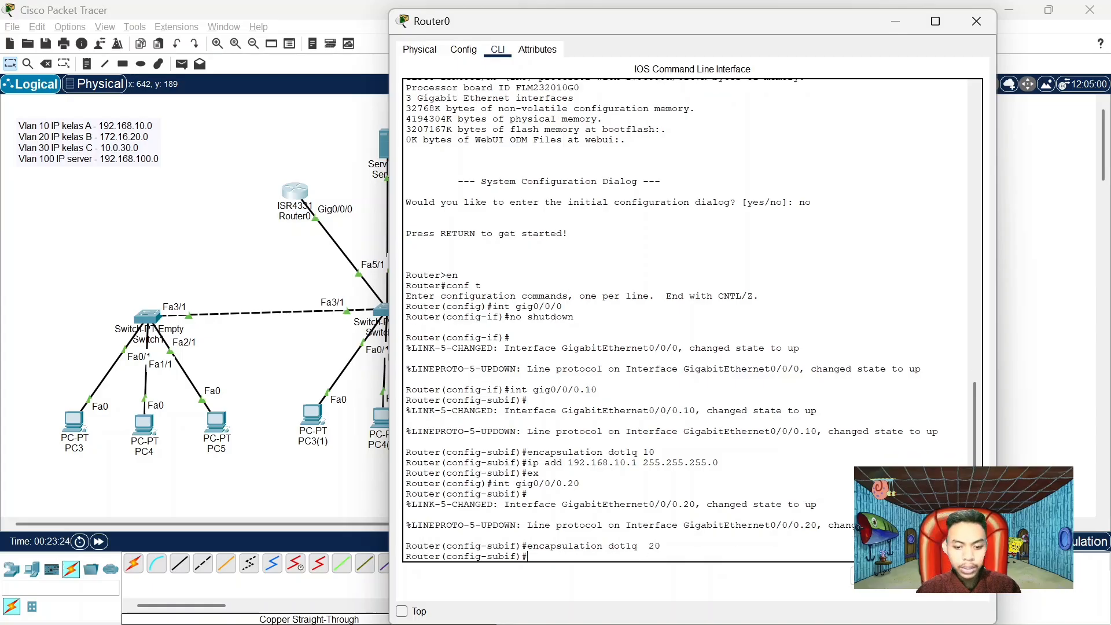
Assign IP address 172.16.20.1 with mask 255.255.255.0 to subinterface gig0/0/0.20 and return to global configuration mode
text(ip add)
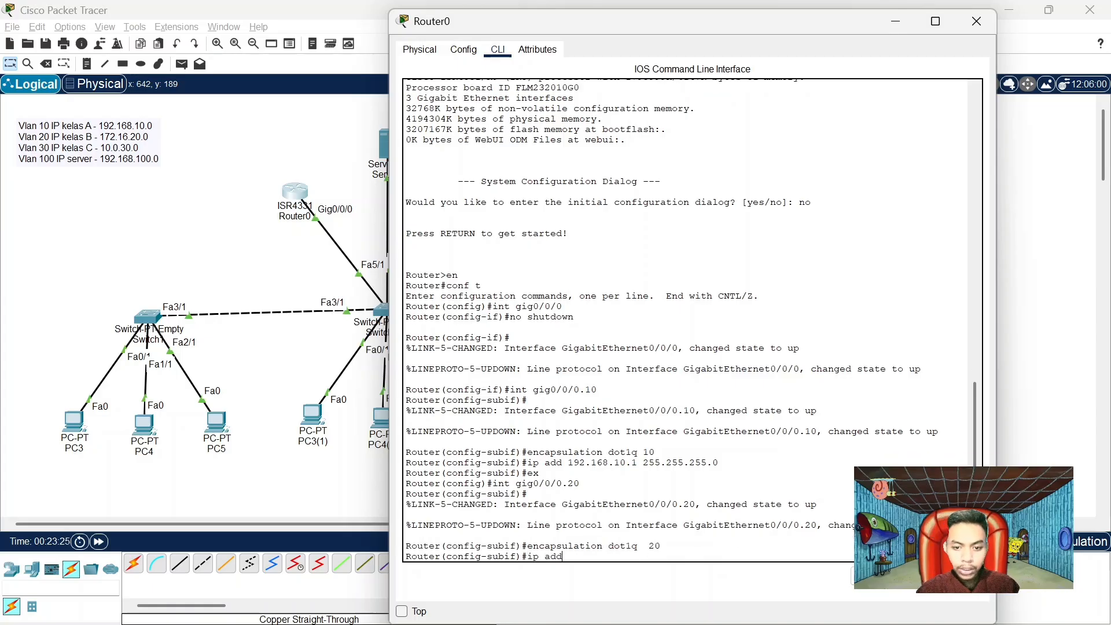
text( 172)
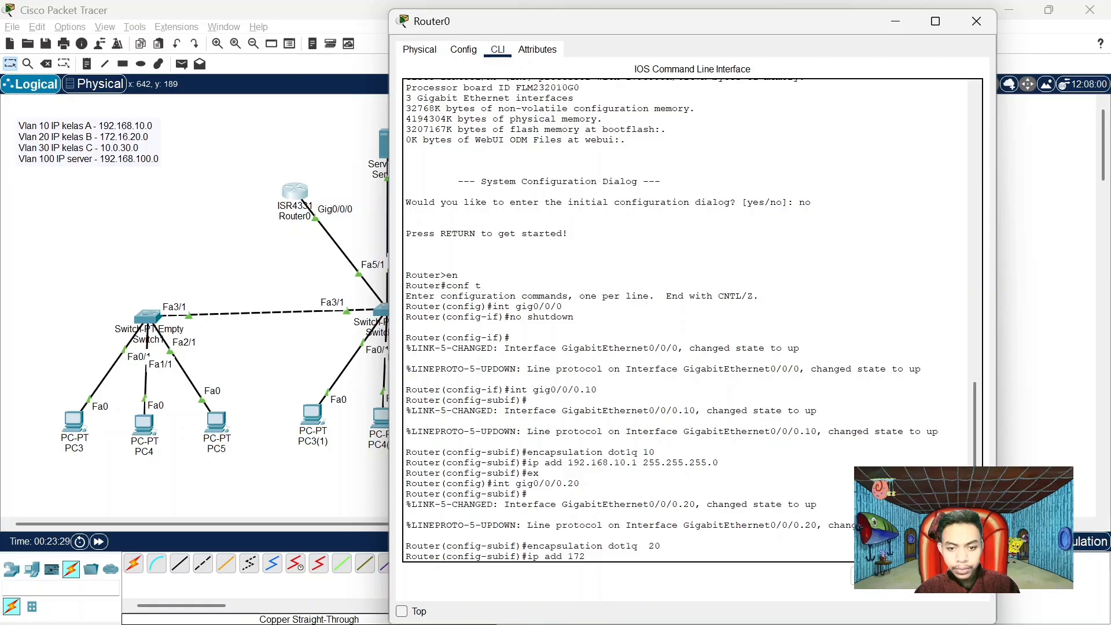
text(.16)
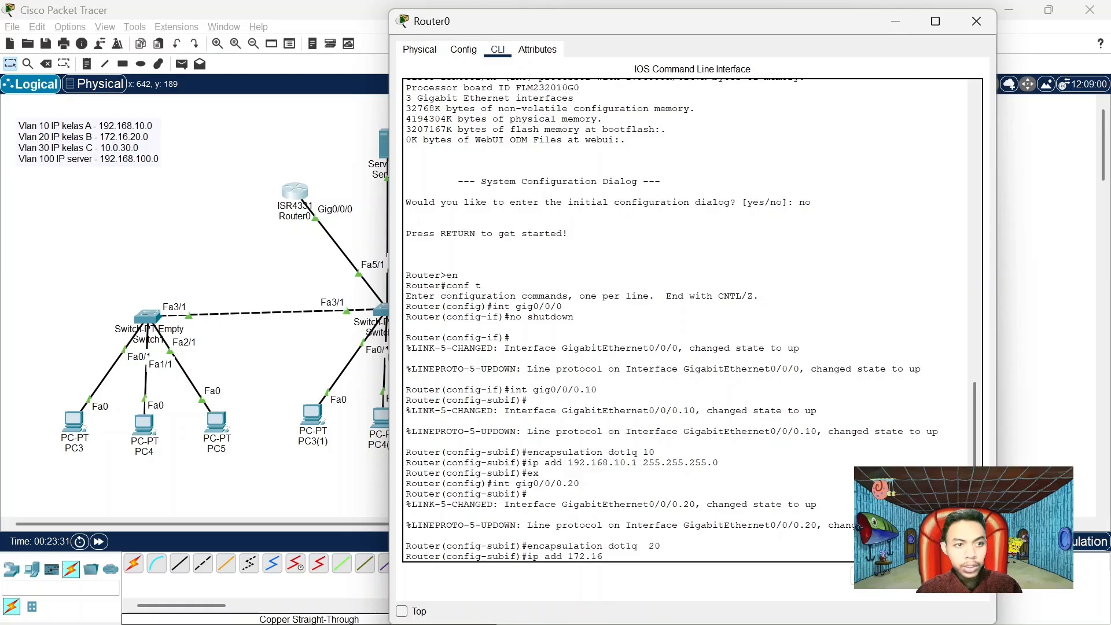
text(.20)
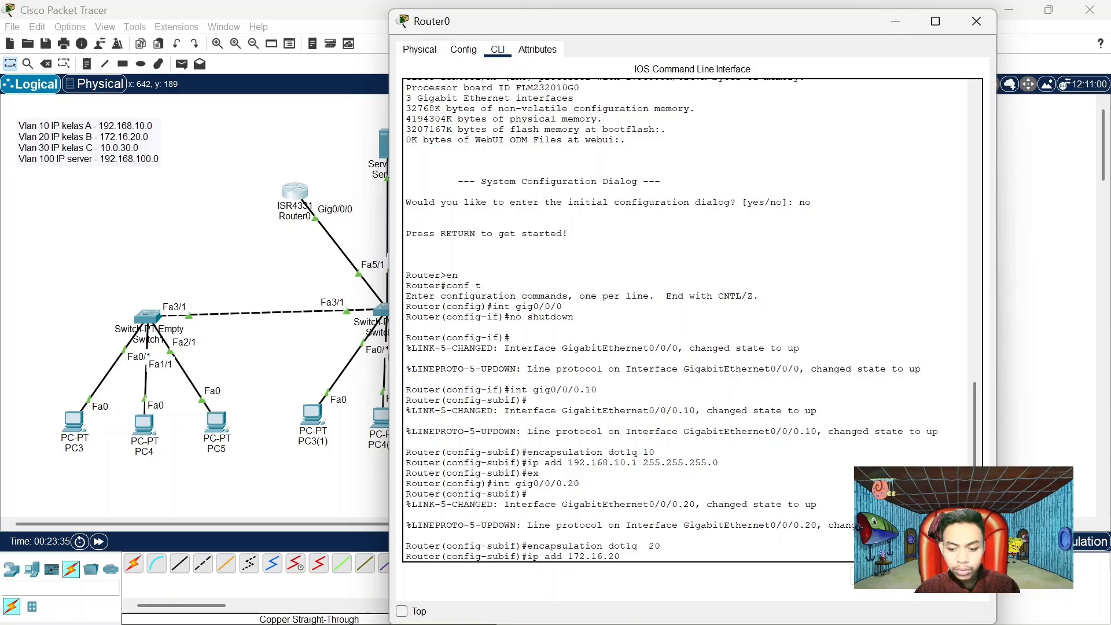
text(.1 )
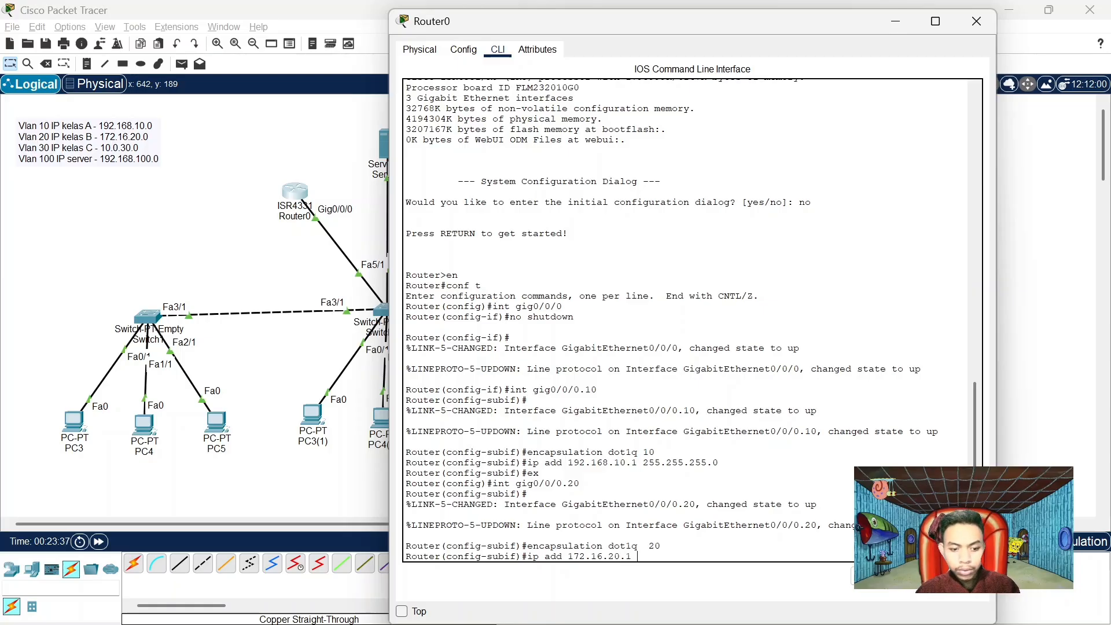
text(255.255)
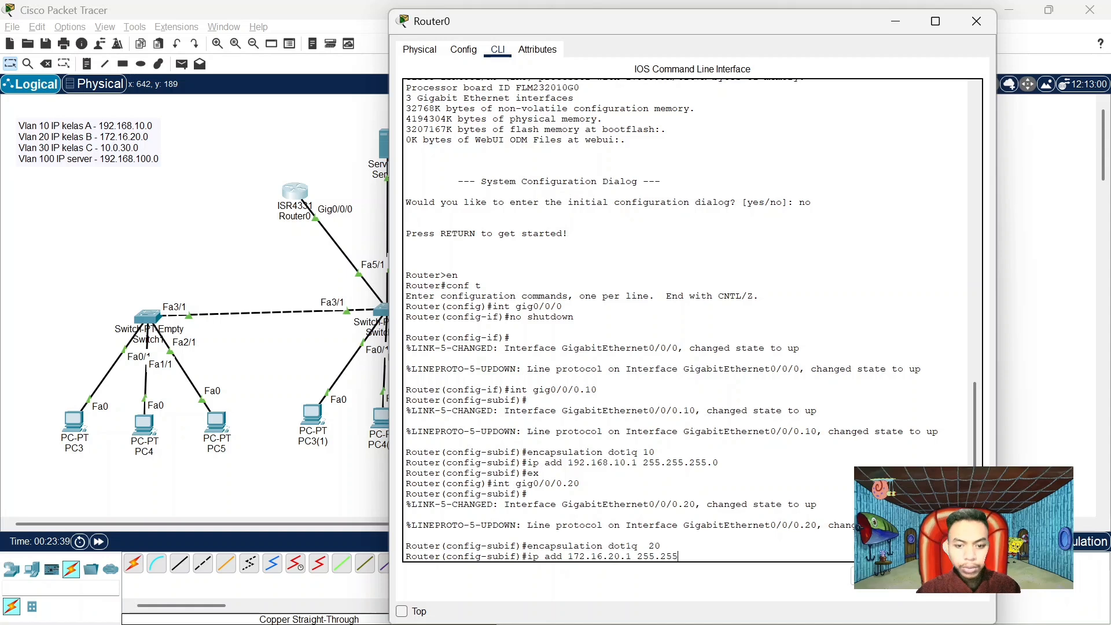
text(.255.)
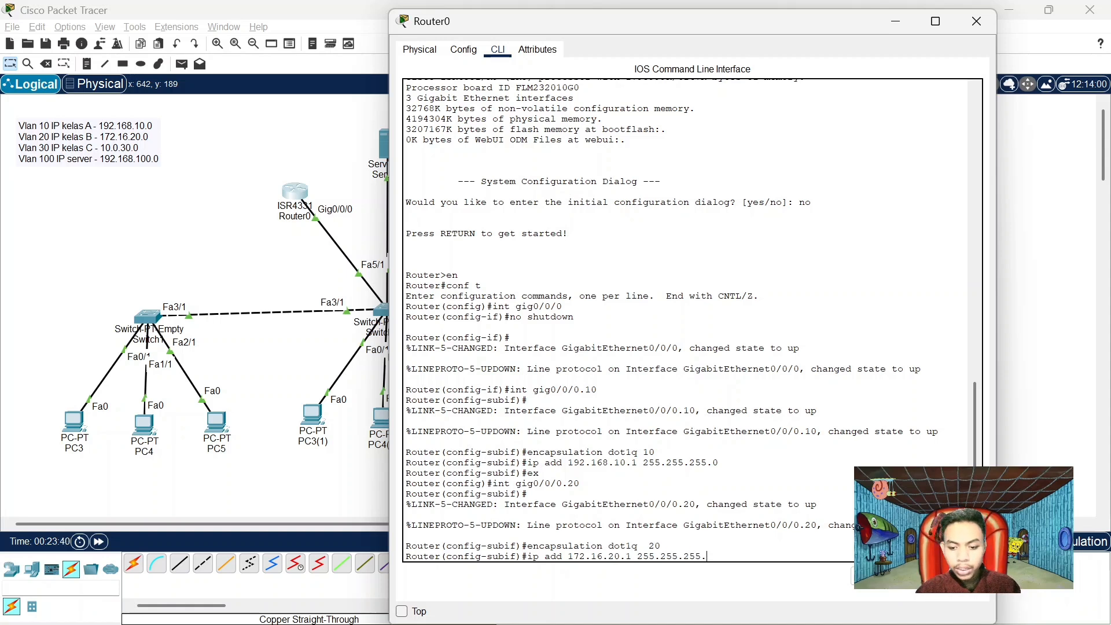
text(0)
key(Return)
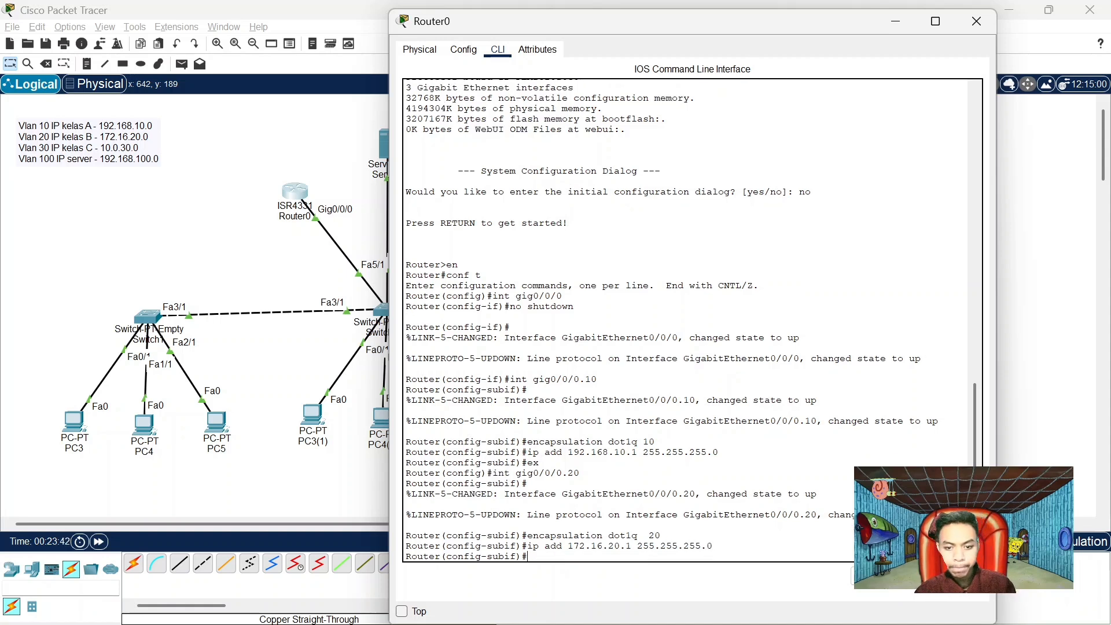
text(ex)
key(Return)
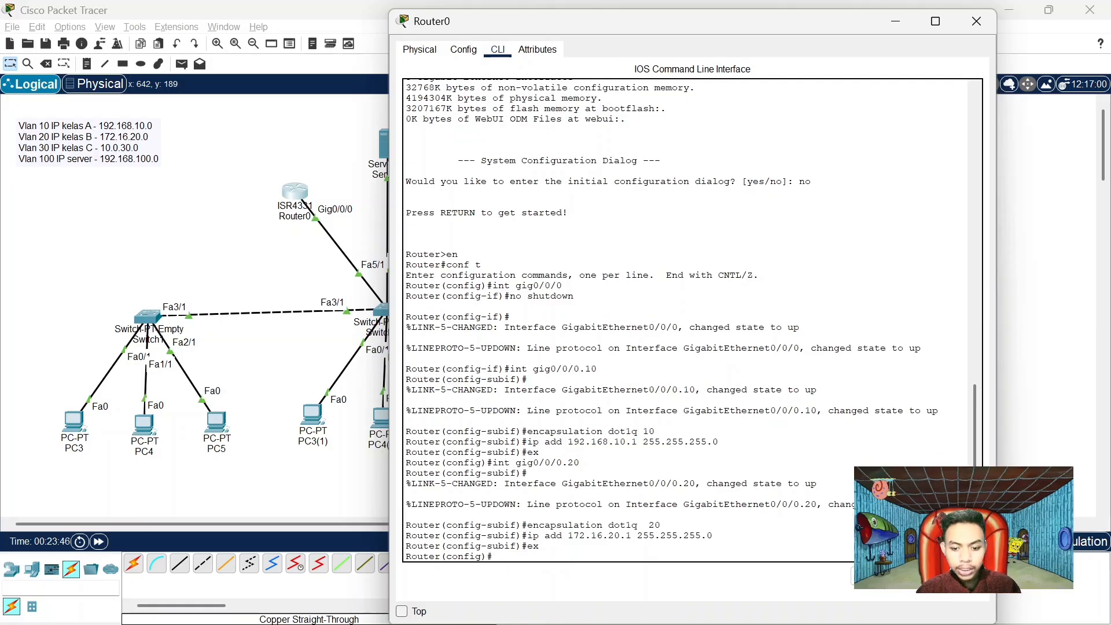
Create subinterface gig0/0/0.30 on Router0
text(int)
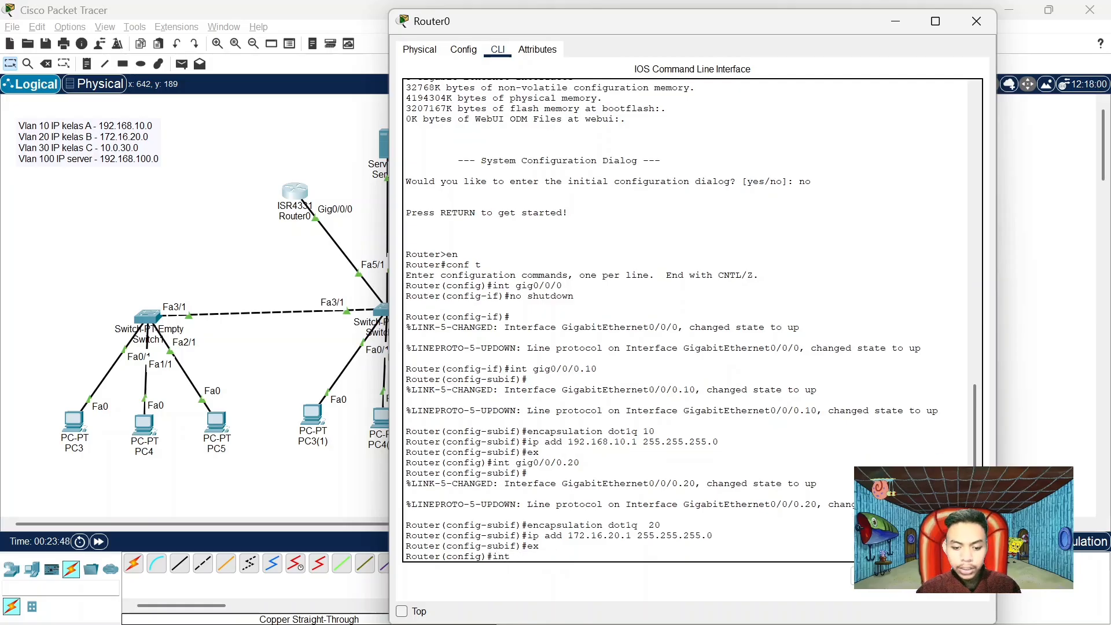
text( gig)
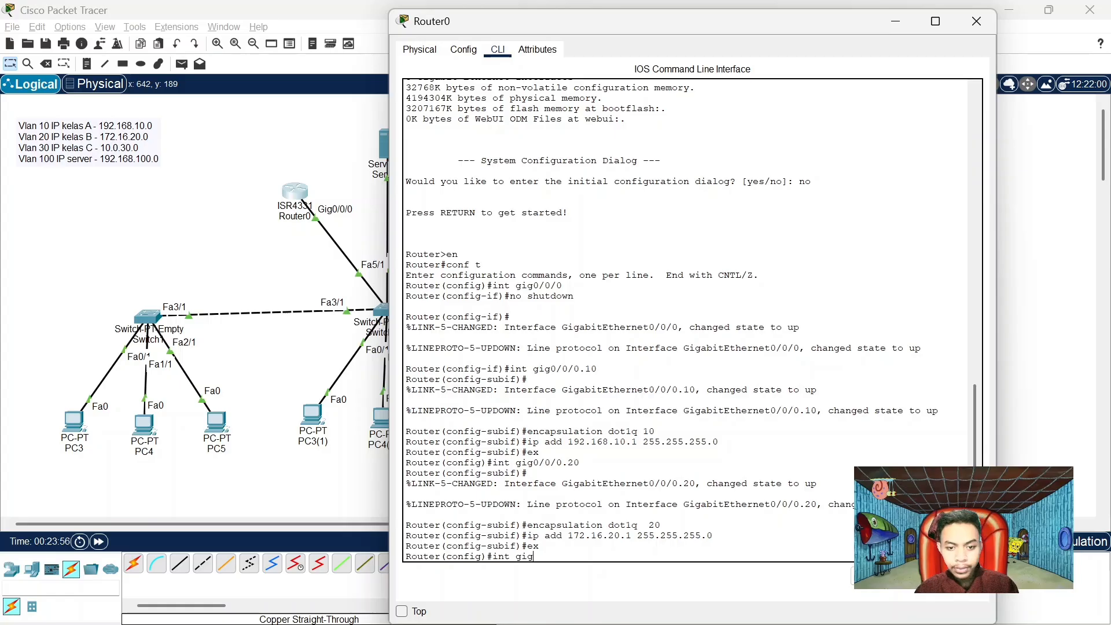
text(0/0/)
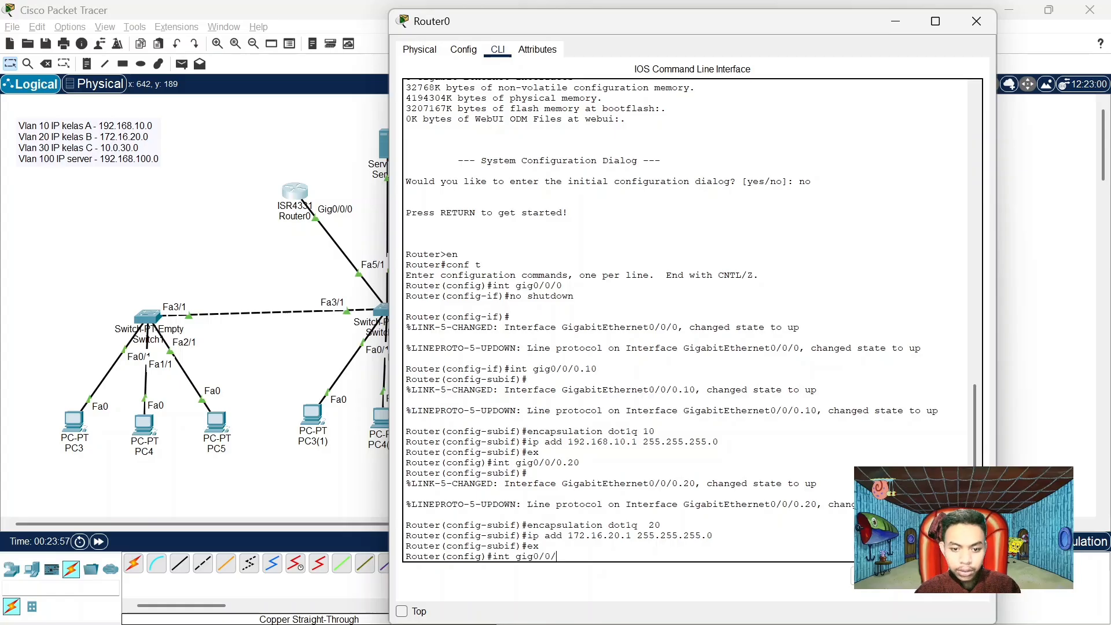
text(0.30)
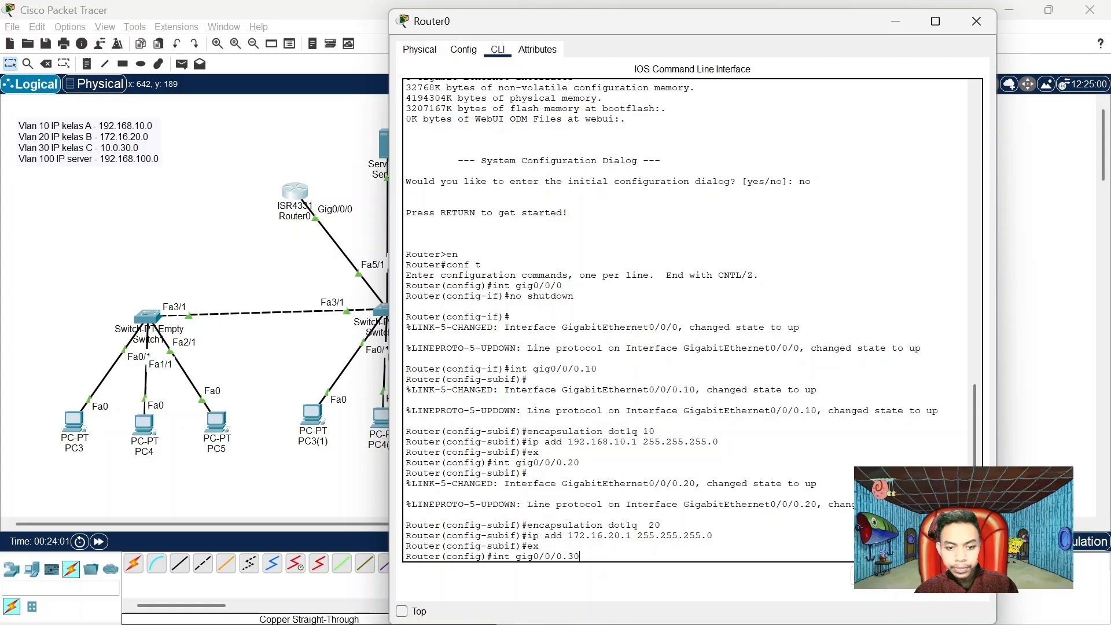
key(Return)
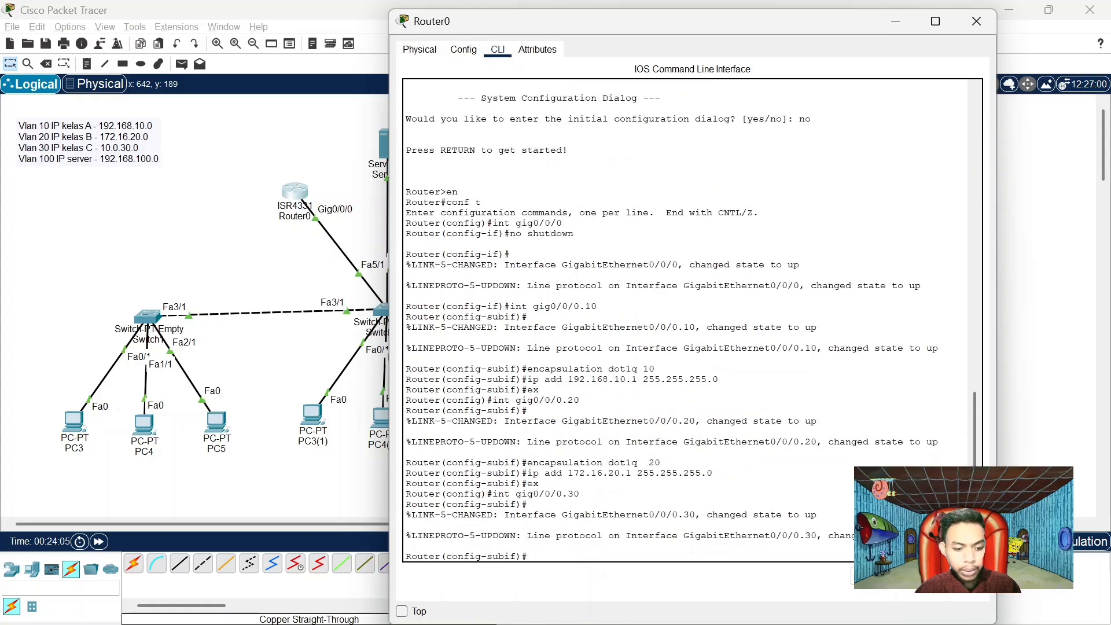
Set the encapsulation of subinterface gig0/0/0.30 to dot1q with VLAN 30
text(er(config-subif)#enc)
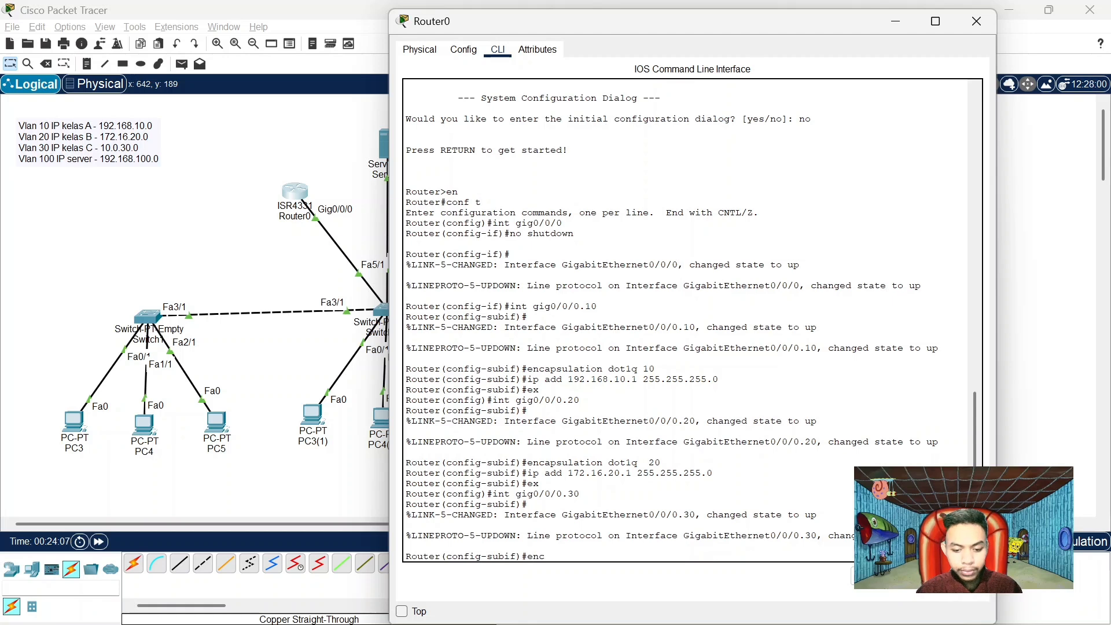
text(apsulation)
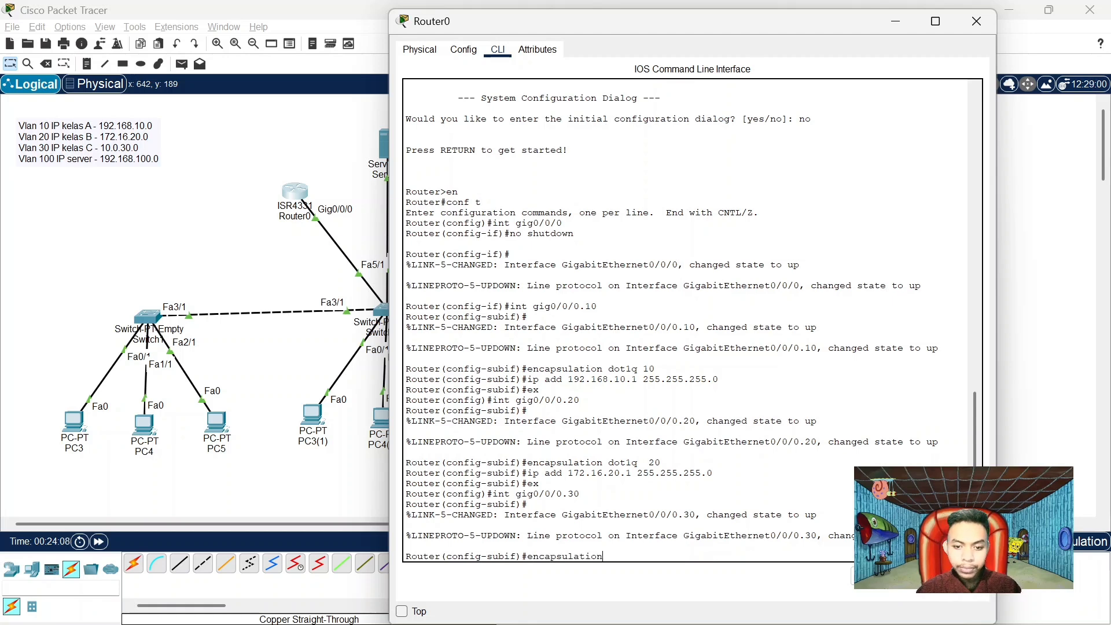
text( dot1q)
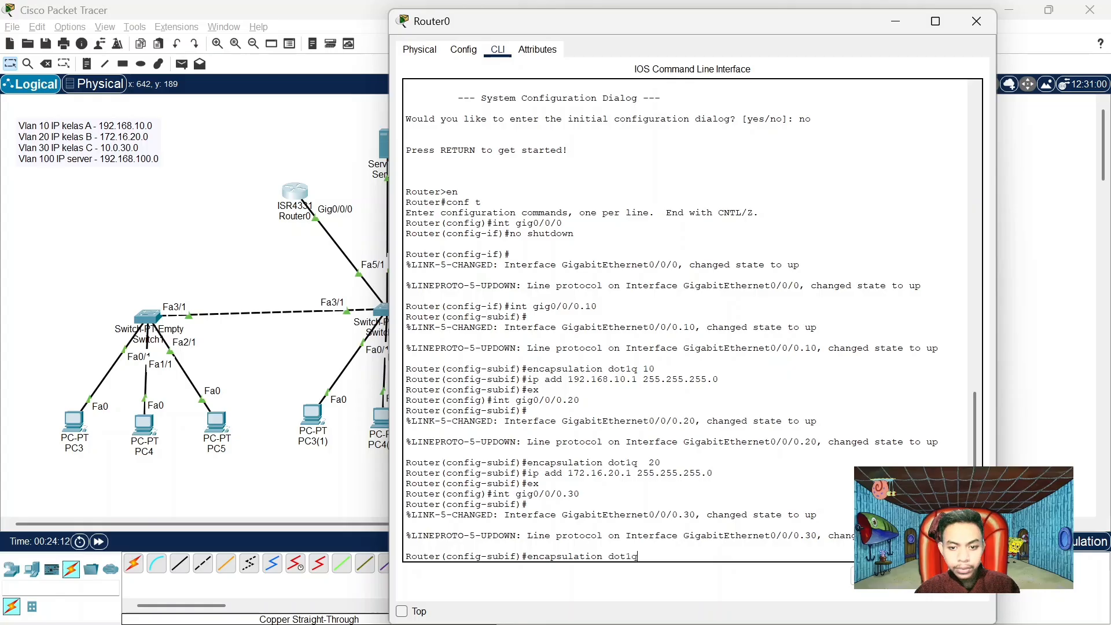
text( 30)
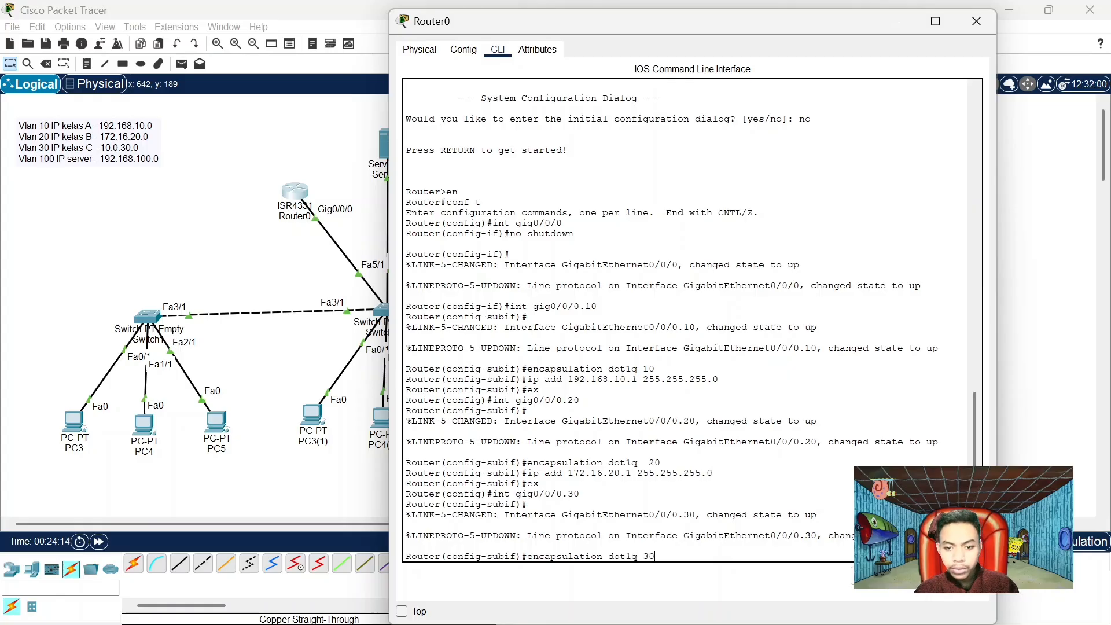
key(Return)
Assign IP address 10.0.30.1 with mask 255.255.255.0 to subinterface gig0/0/0.30
text(ig-subif)#i)
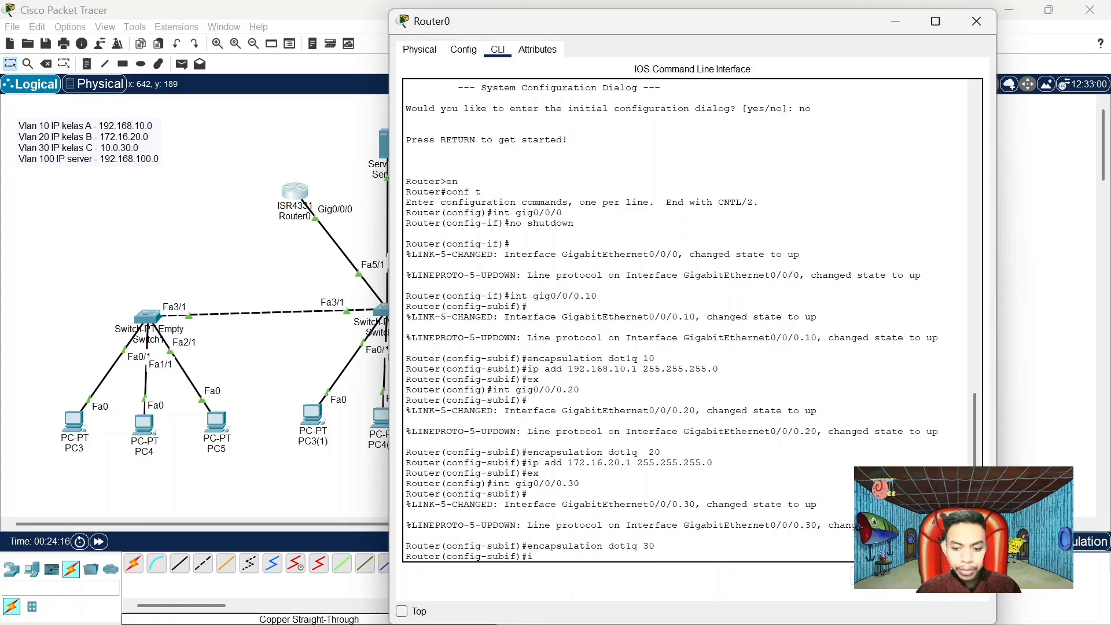
text(p add )
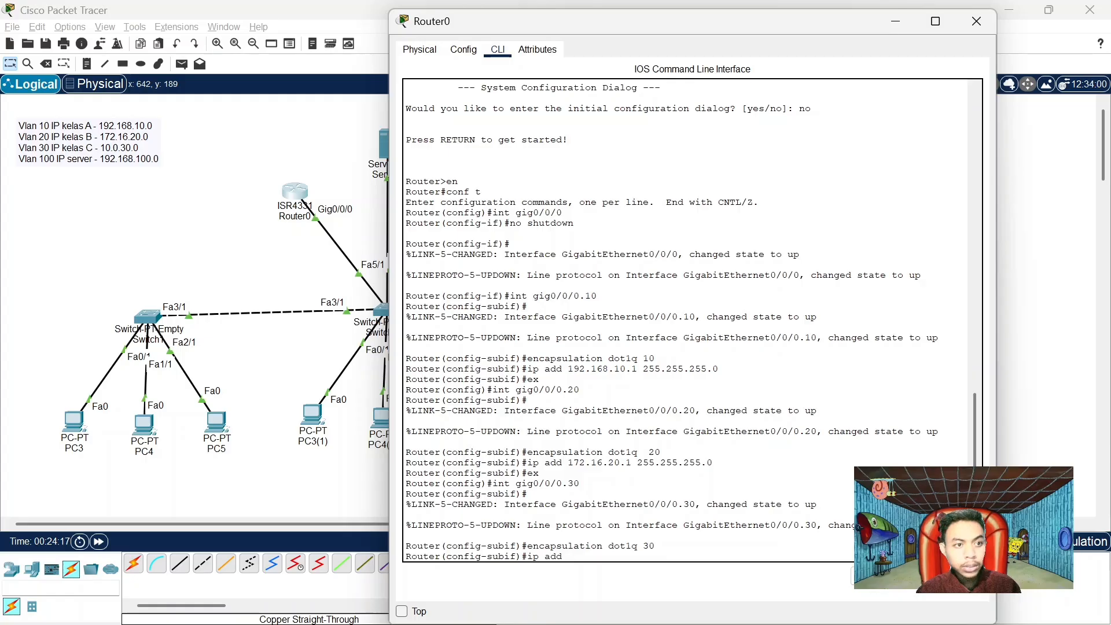
text(10)
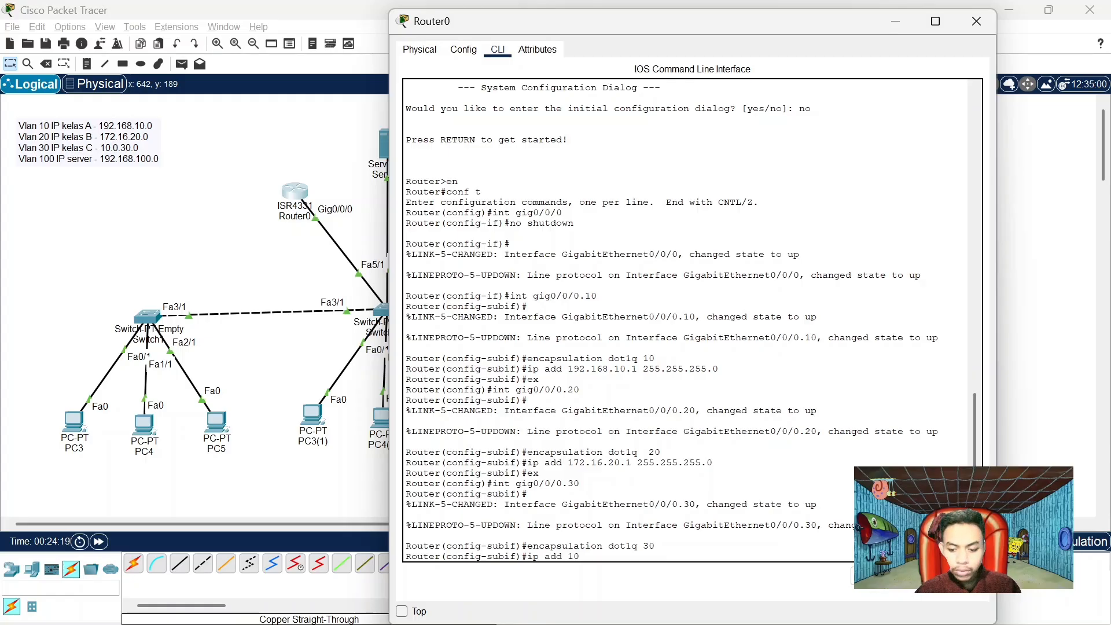
text(.0.30)
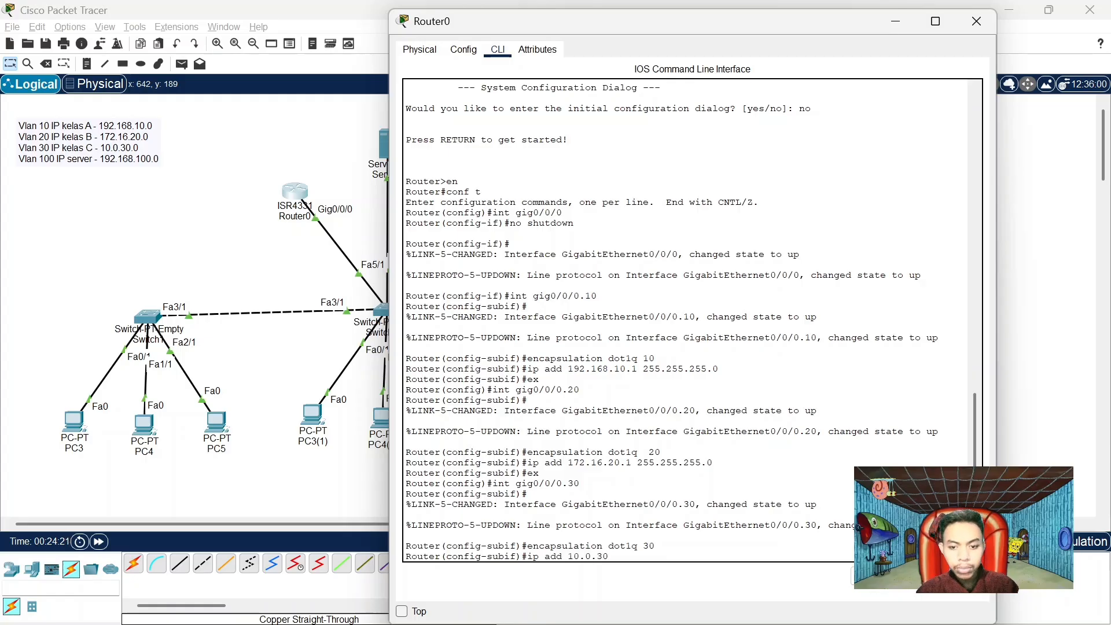
text(.1)
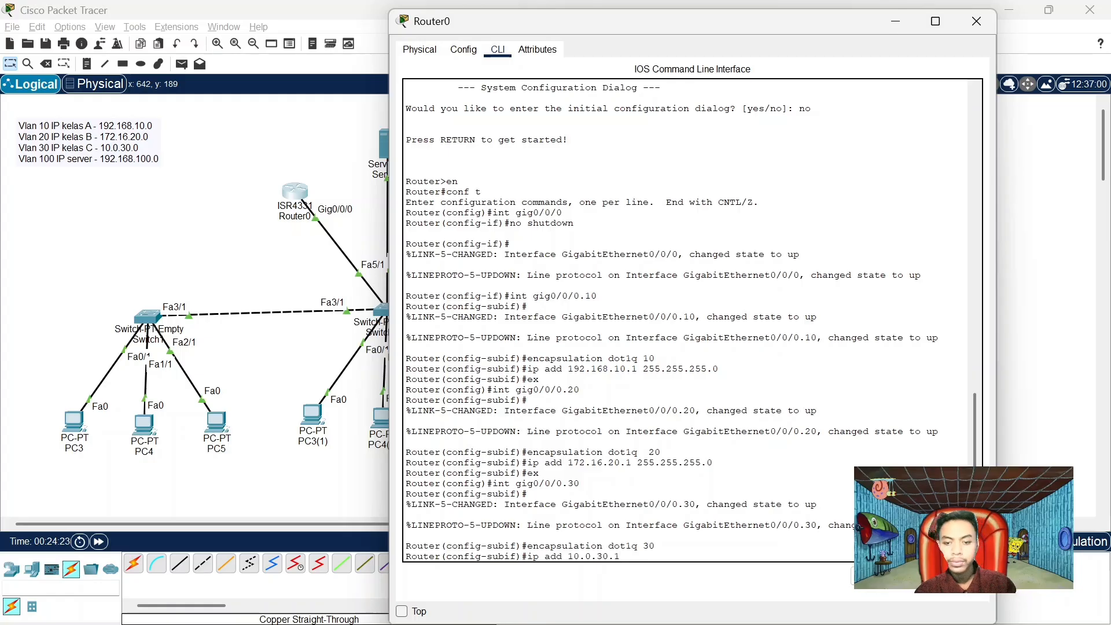
text( 255.255.255)
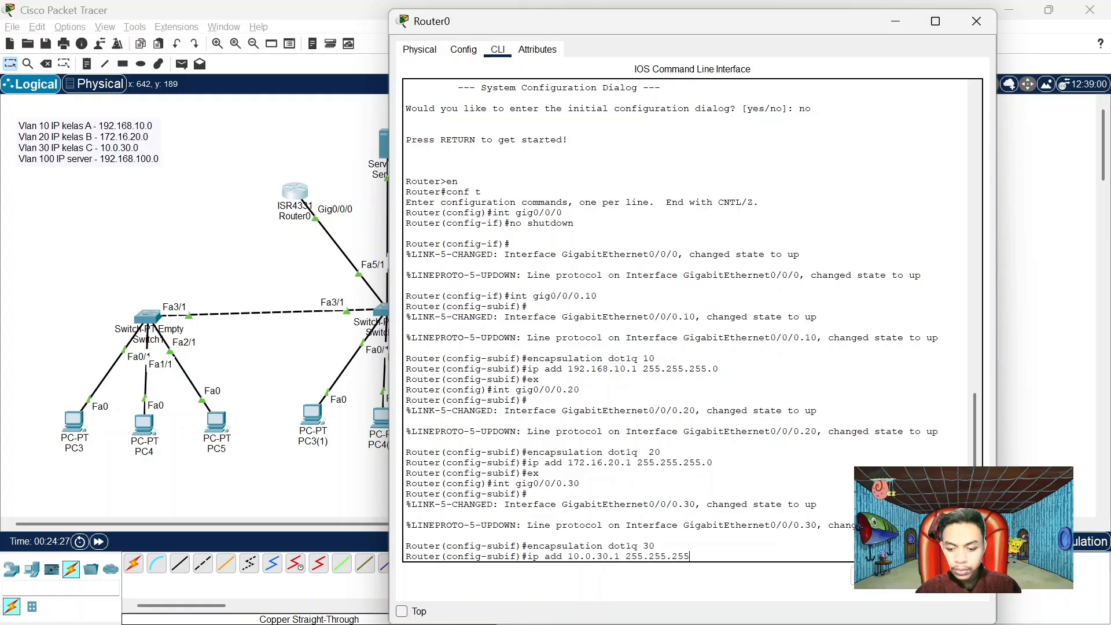
text(.0)
key(Return)
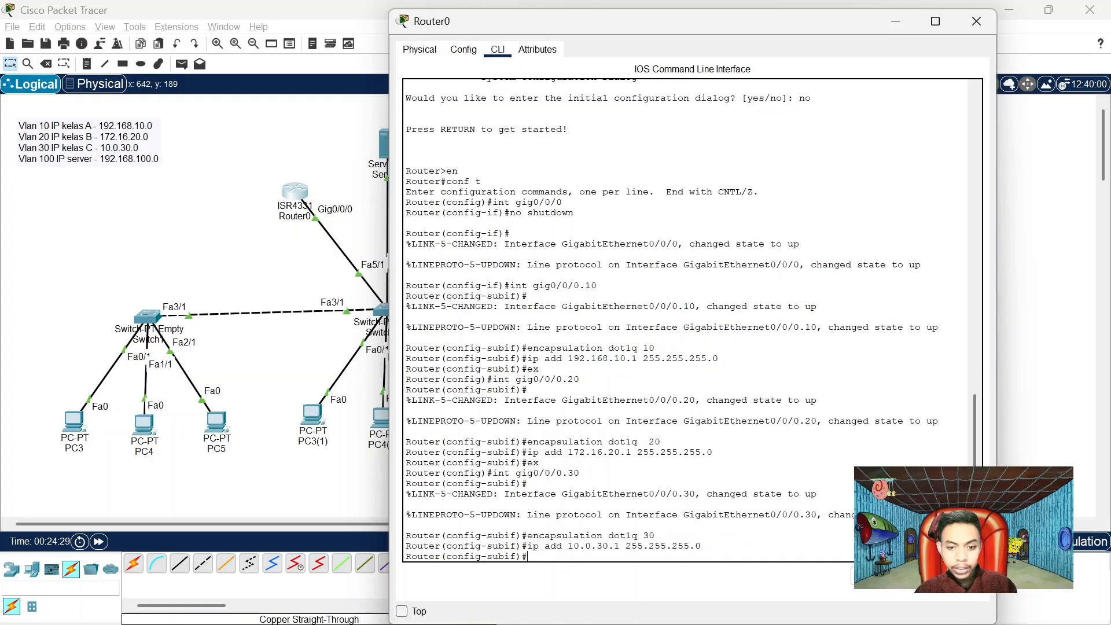
Return to global configuration mode and create subinterface gig0/0/0.100 on Router0
text(ex)
key(Return)
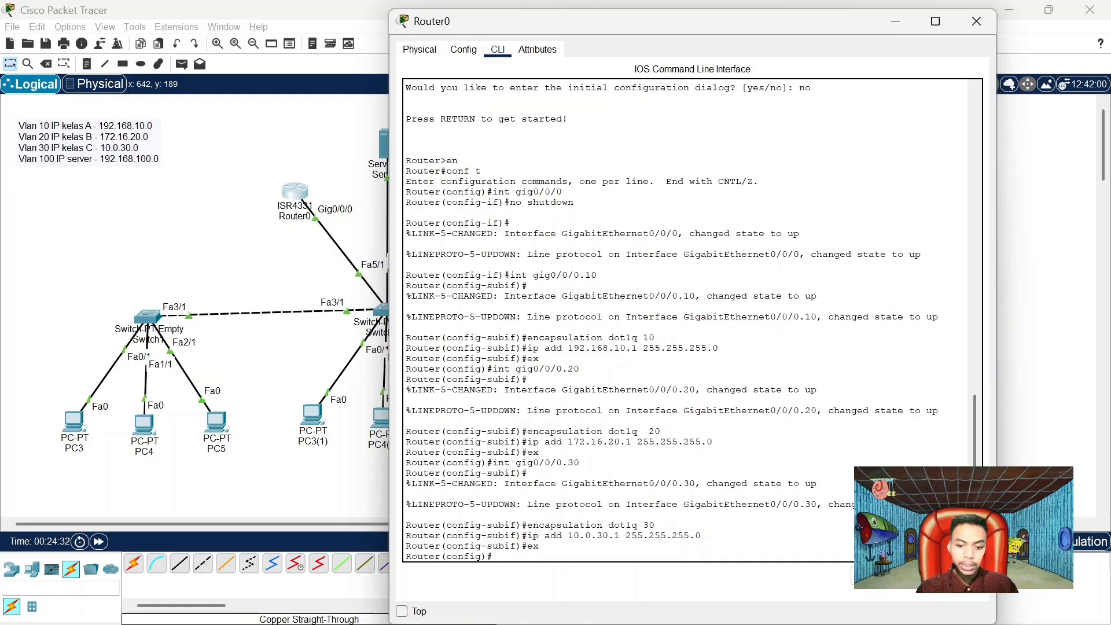
text(int)
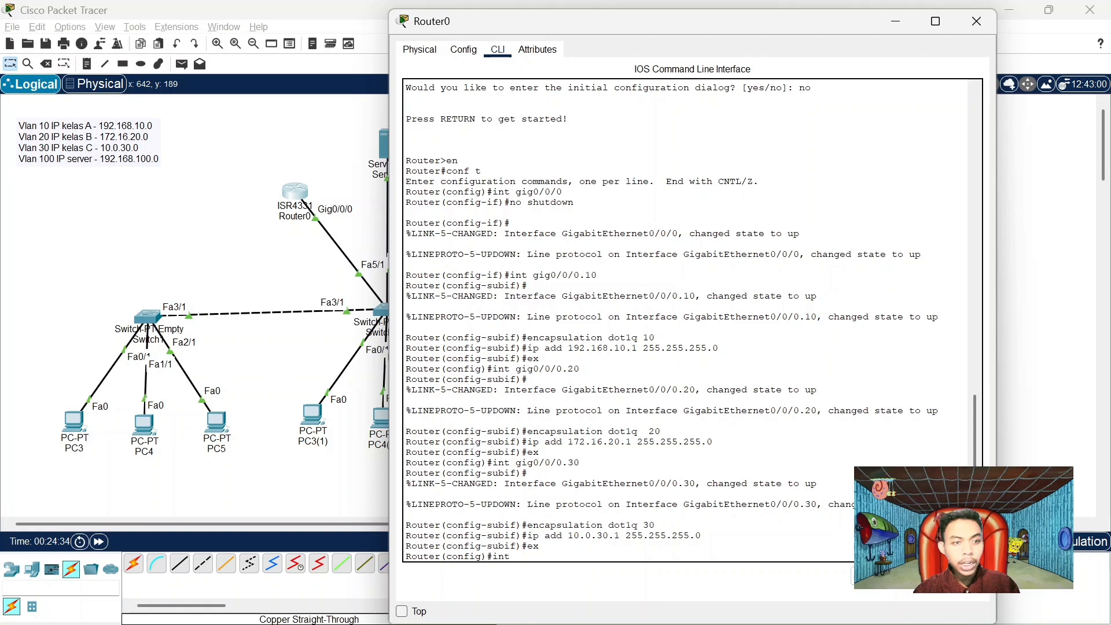
text( gig)
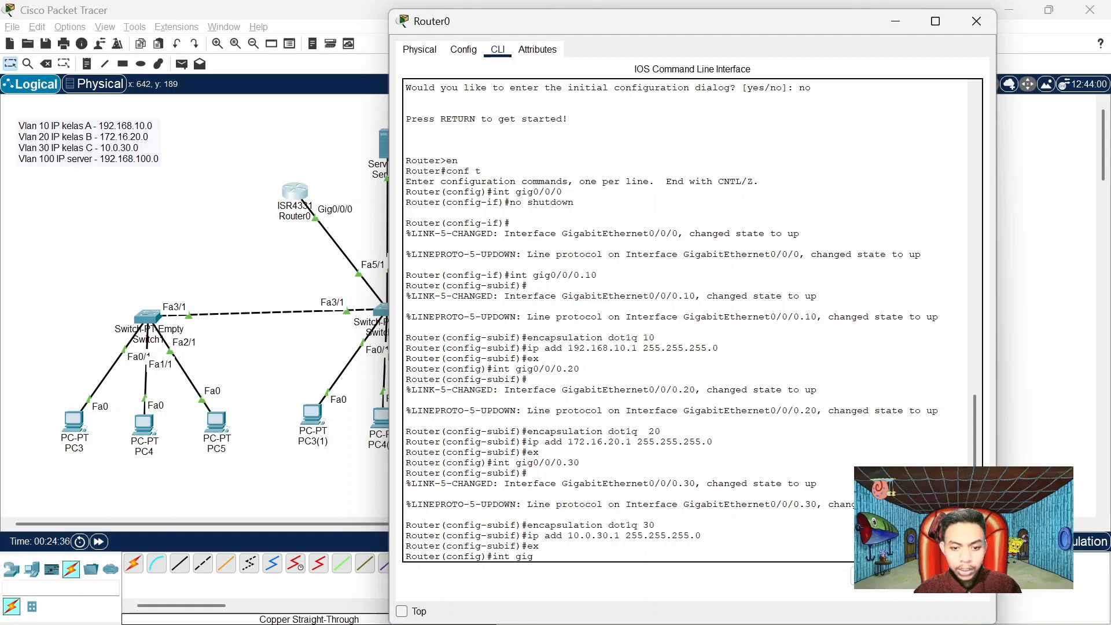
text(0/0/0.100)
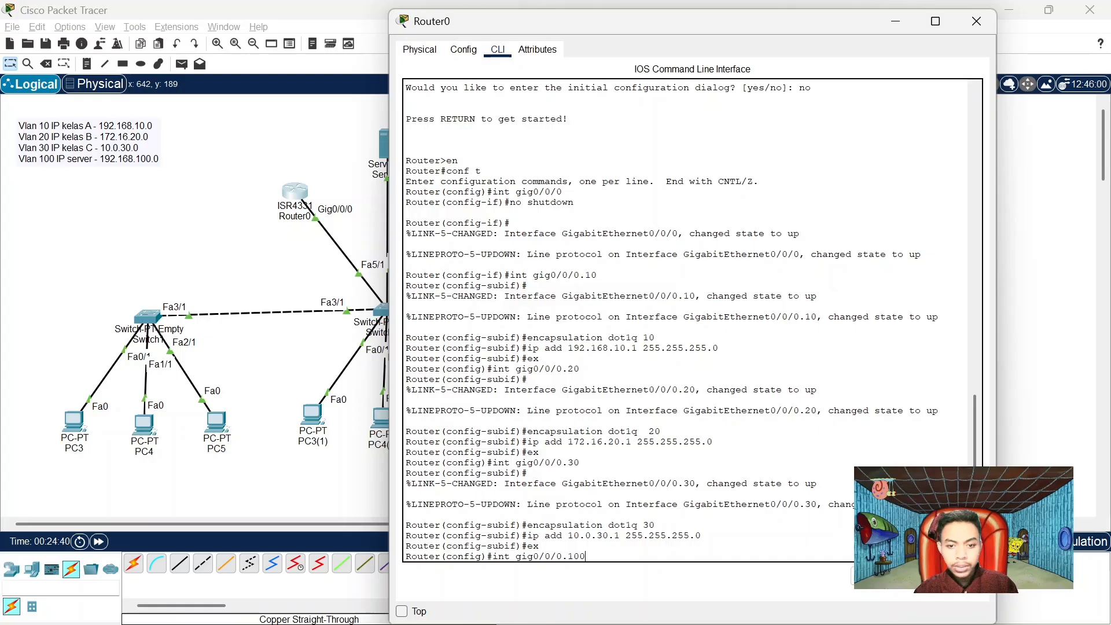
key(Return)
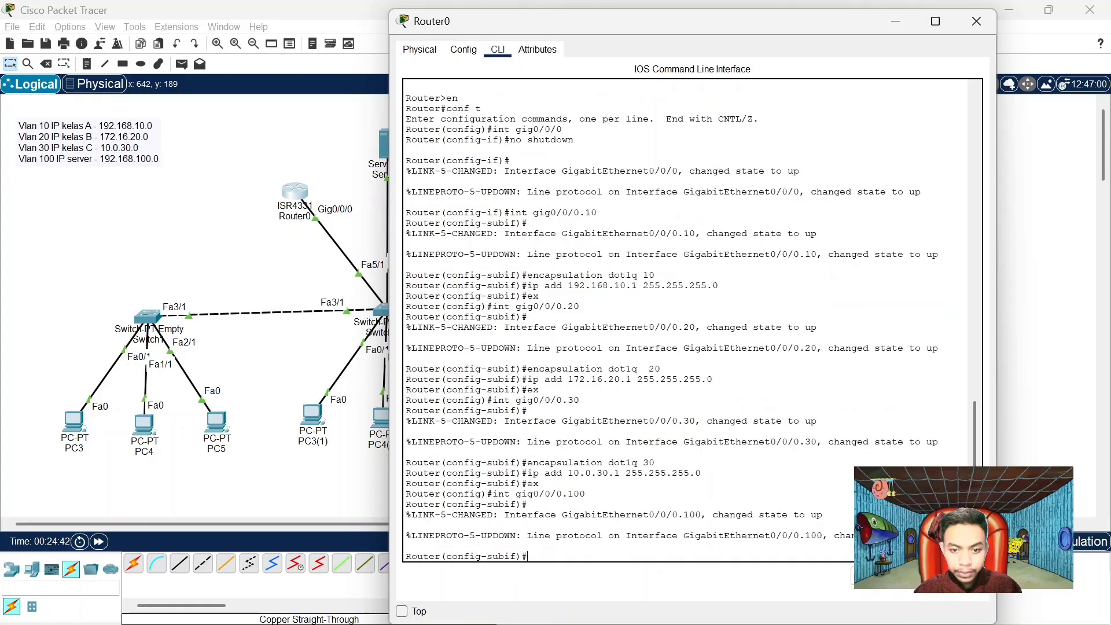
Set the encapsulation of subinterface gig0/0/0.100 to dot1q with VLAN 100
text(encapsula)
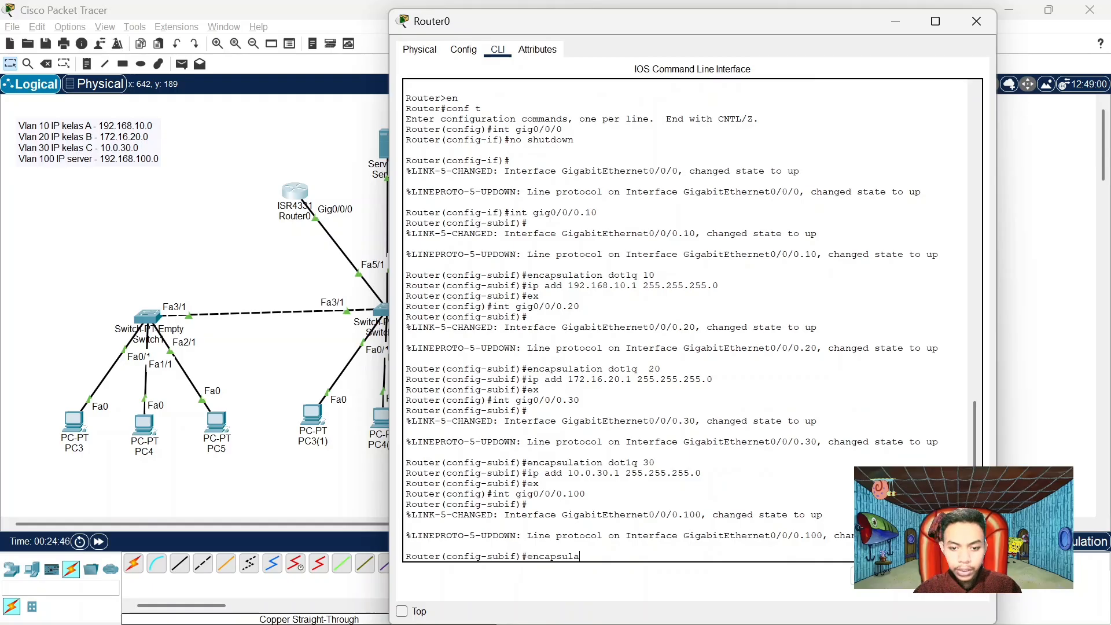
text(tion)
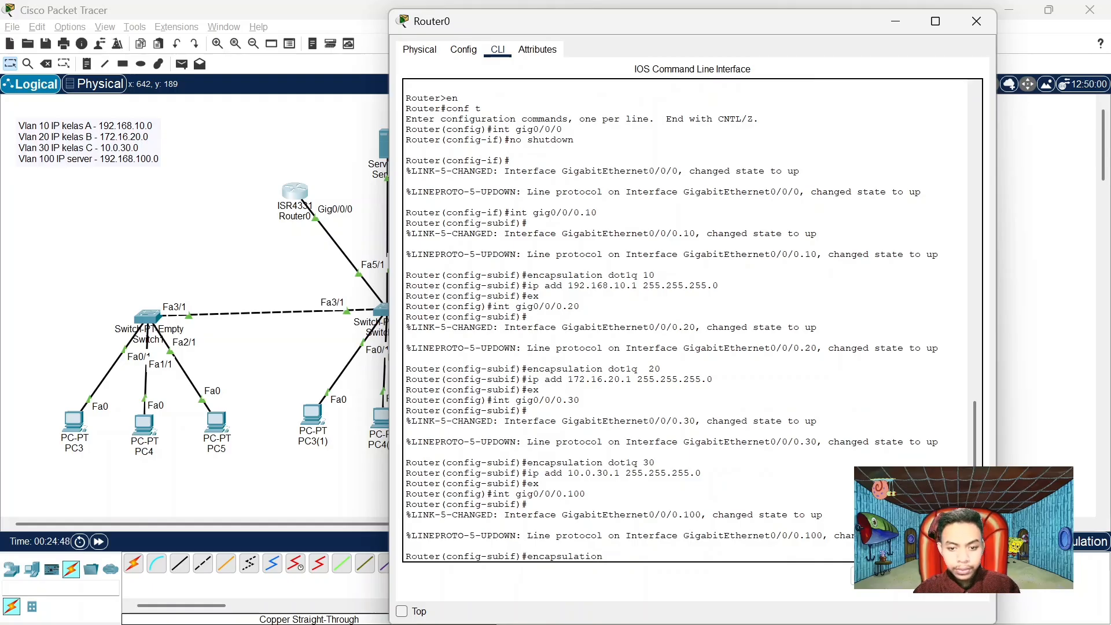
text( dot1)
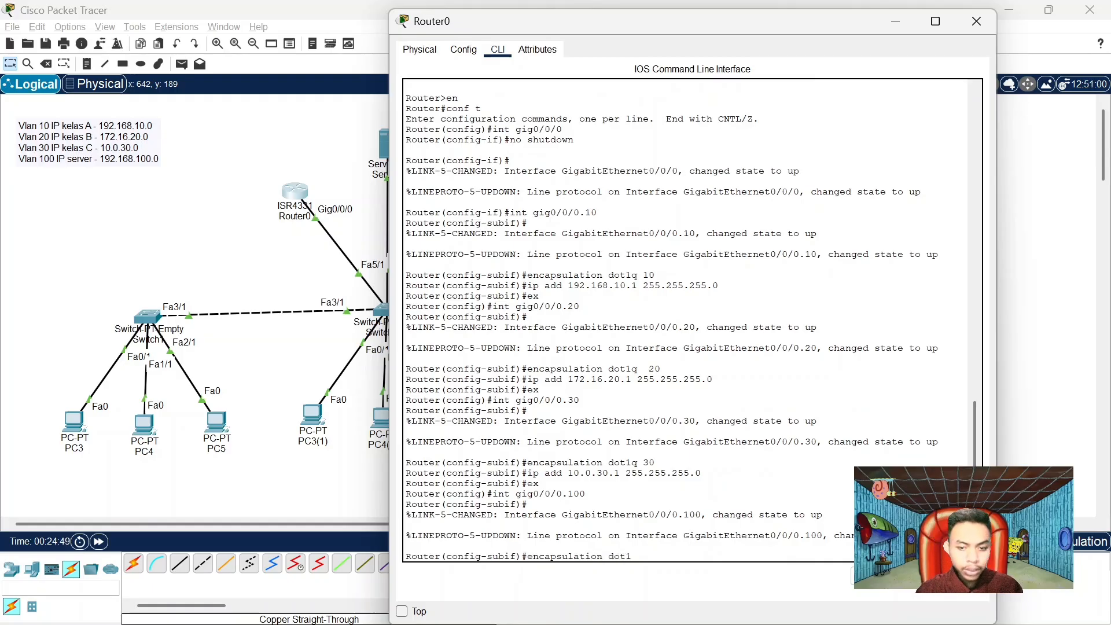
text(q 100)
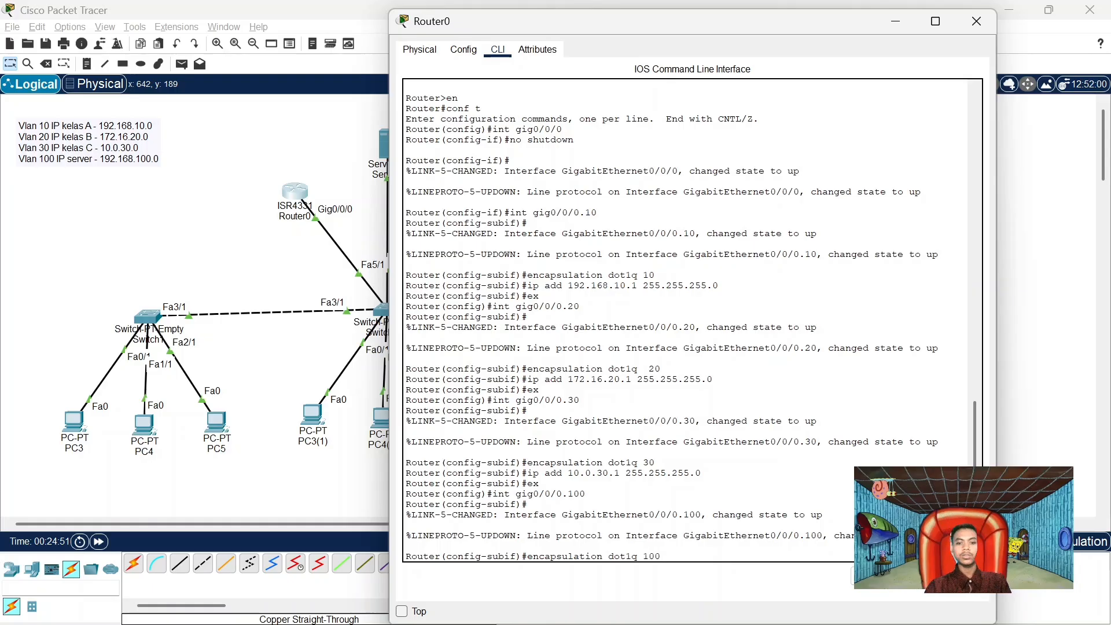
key(Return)
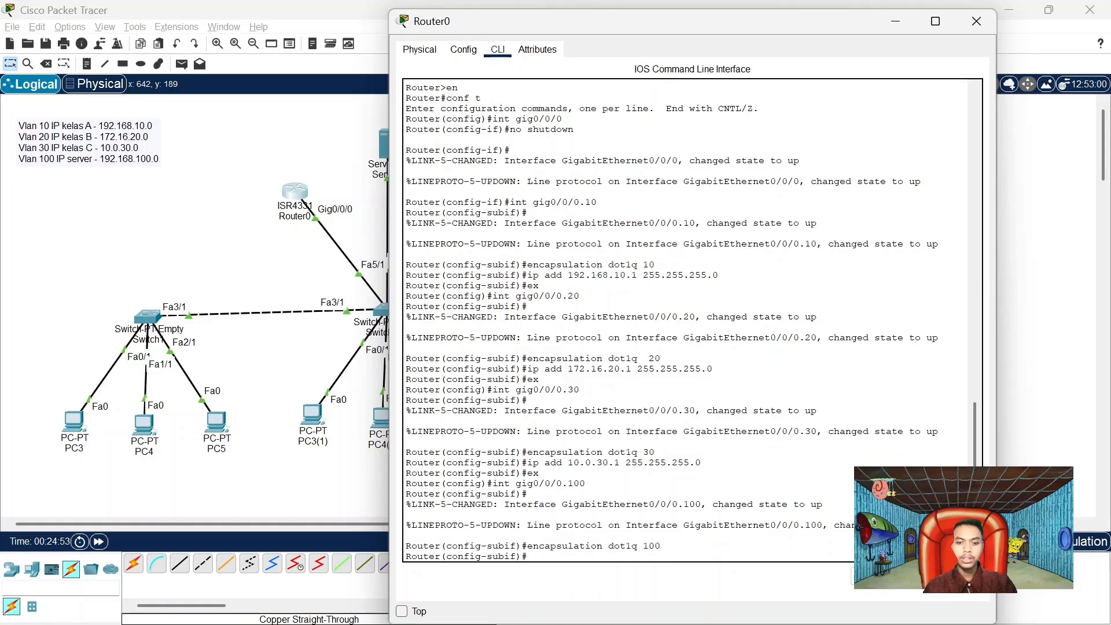
Assign IP address 192.168.100.1 with mask 255.255.255.0 to subinterface gig0/0/0.100 and return to global configuration mode
text(ip add)
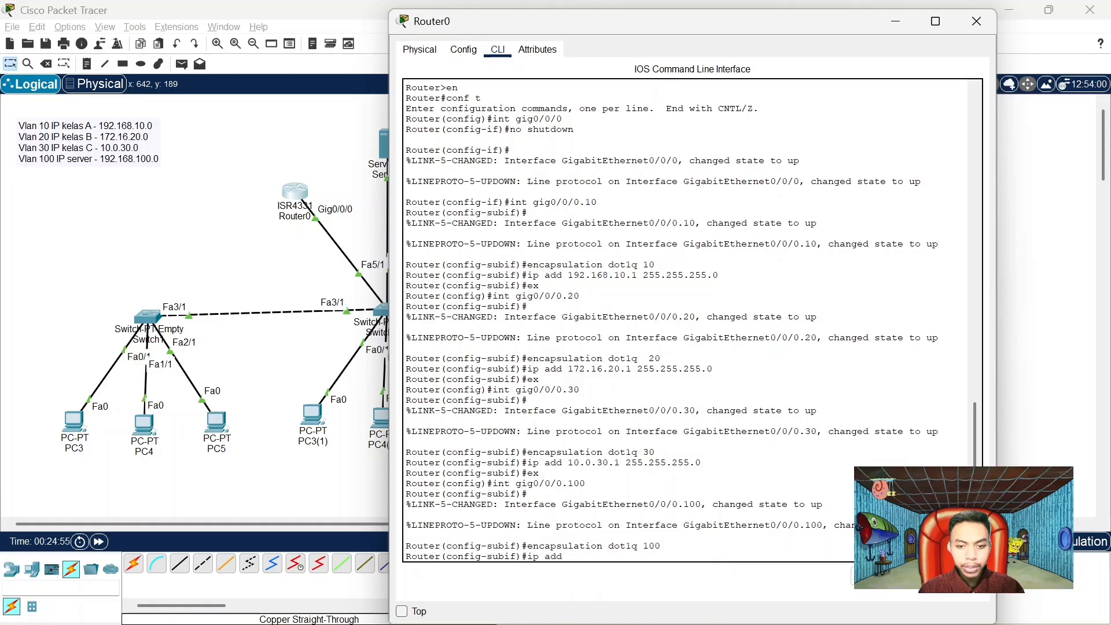
text( 192)
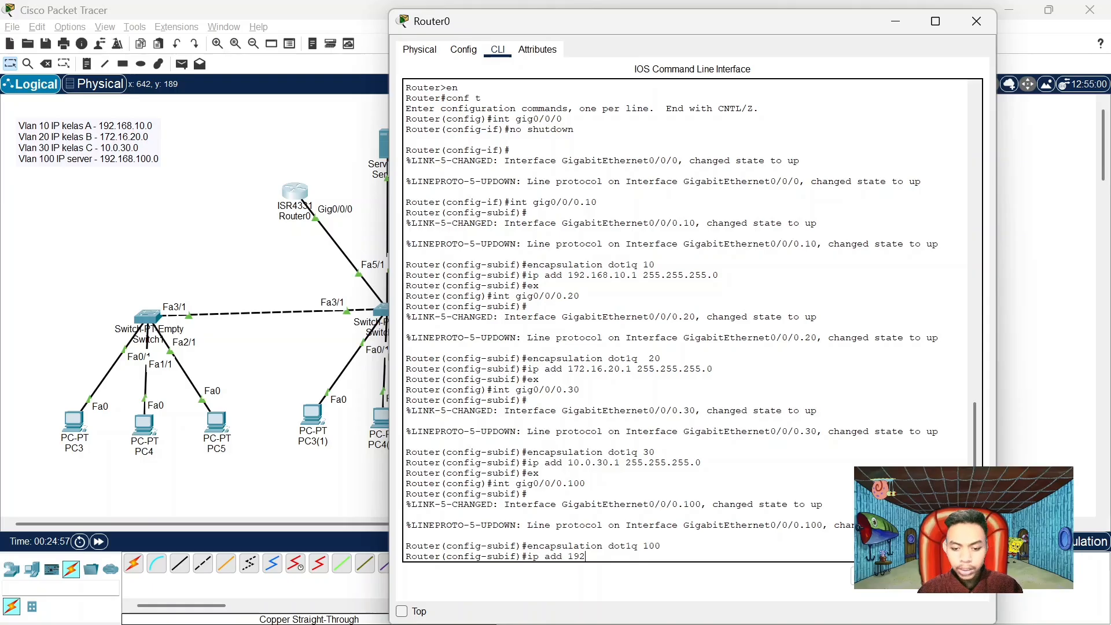
text(.168.100.1)
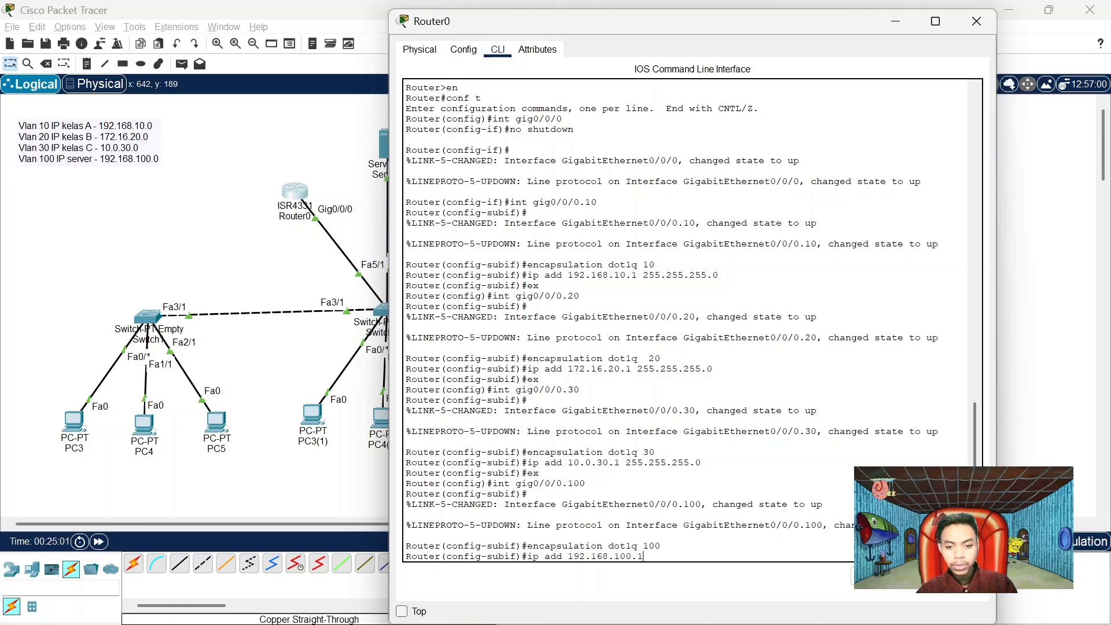
text( 255)
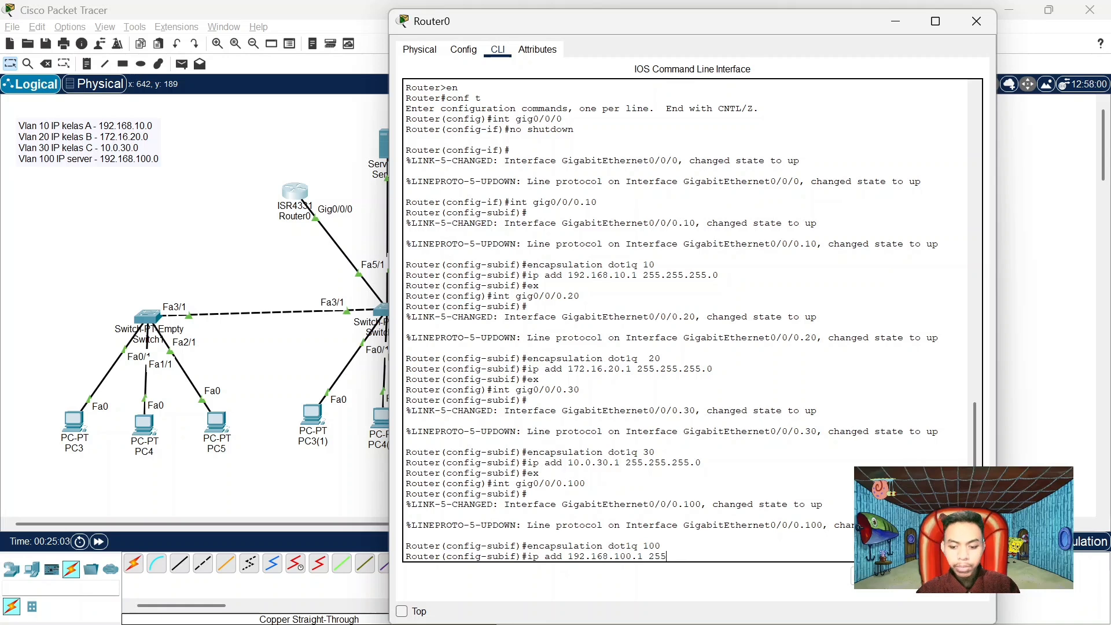
text(.255.255)
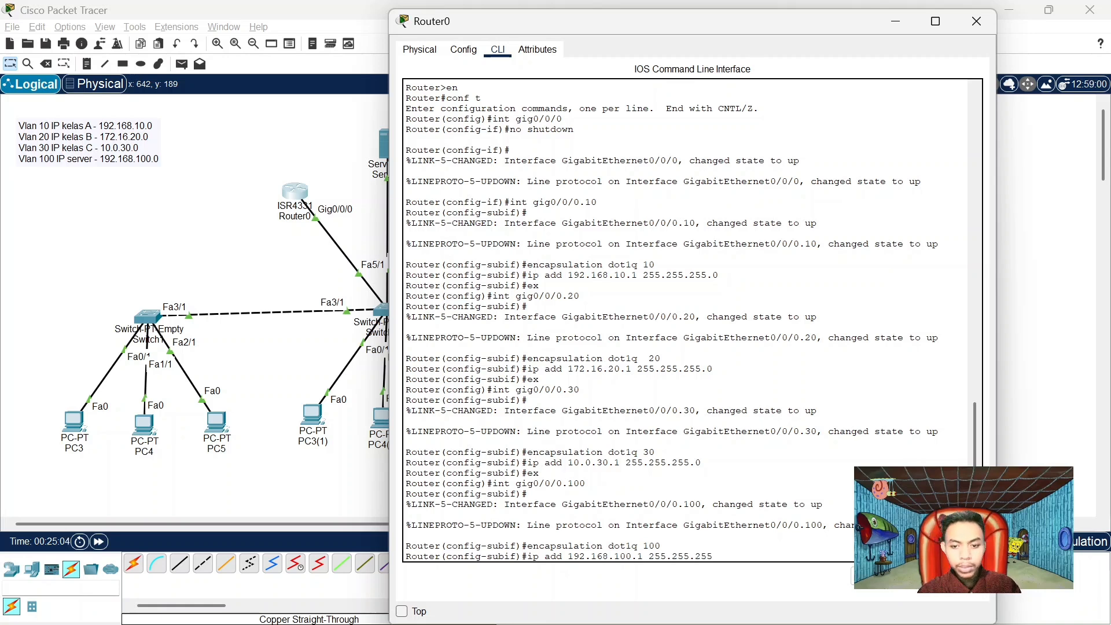
text(.0)
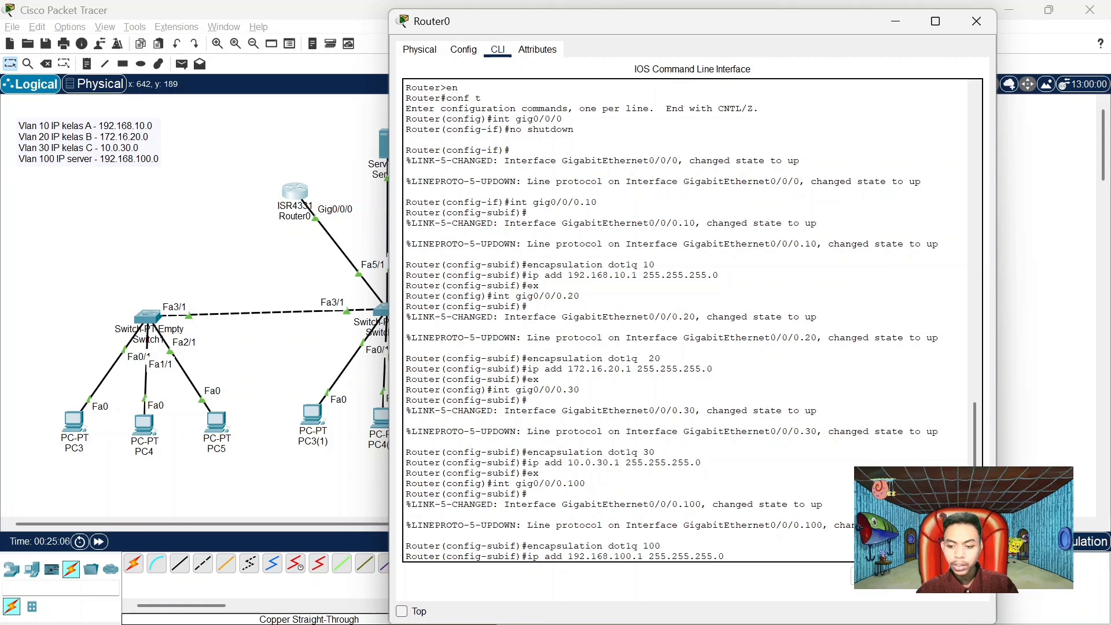
key(Return)
text(ex)
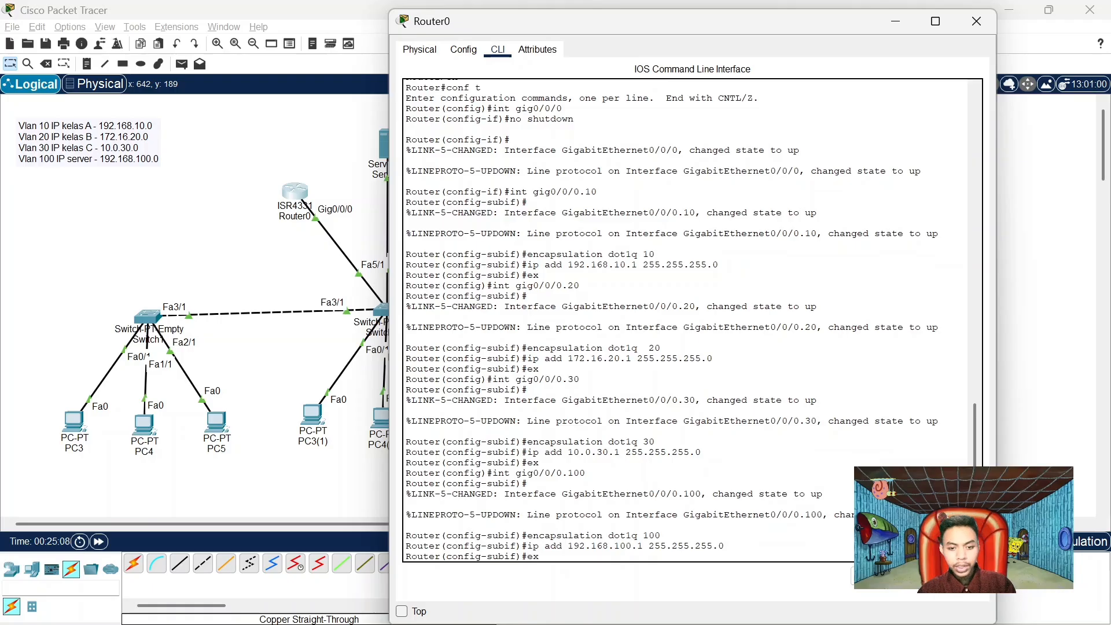
key(Return)
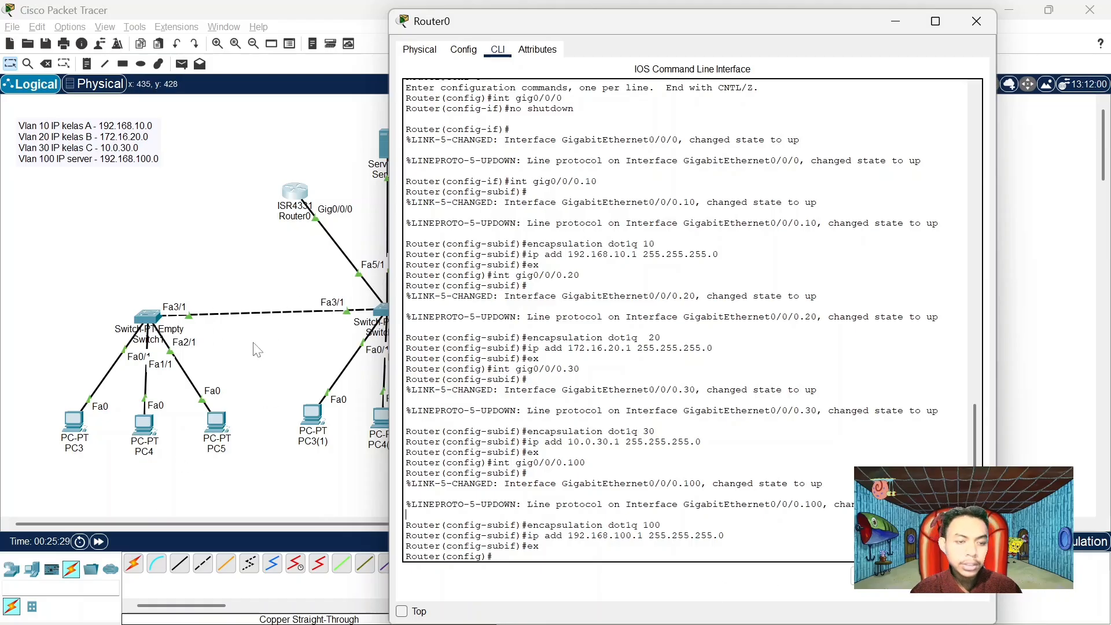
click(976, 21)
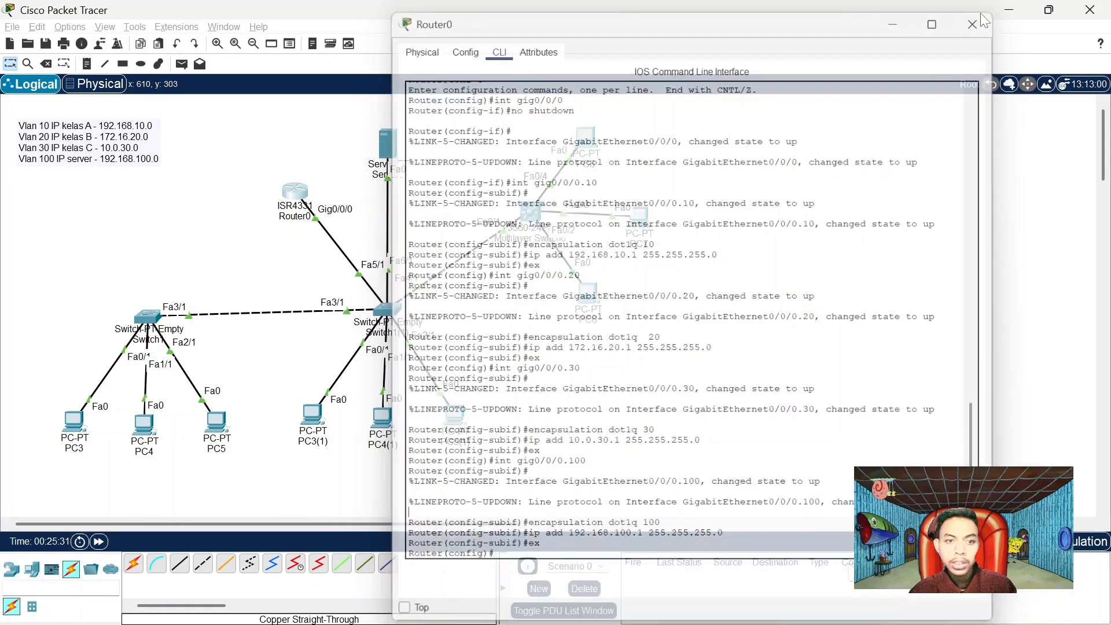
drag(95, 302, 237, 411)
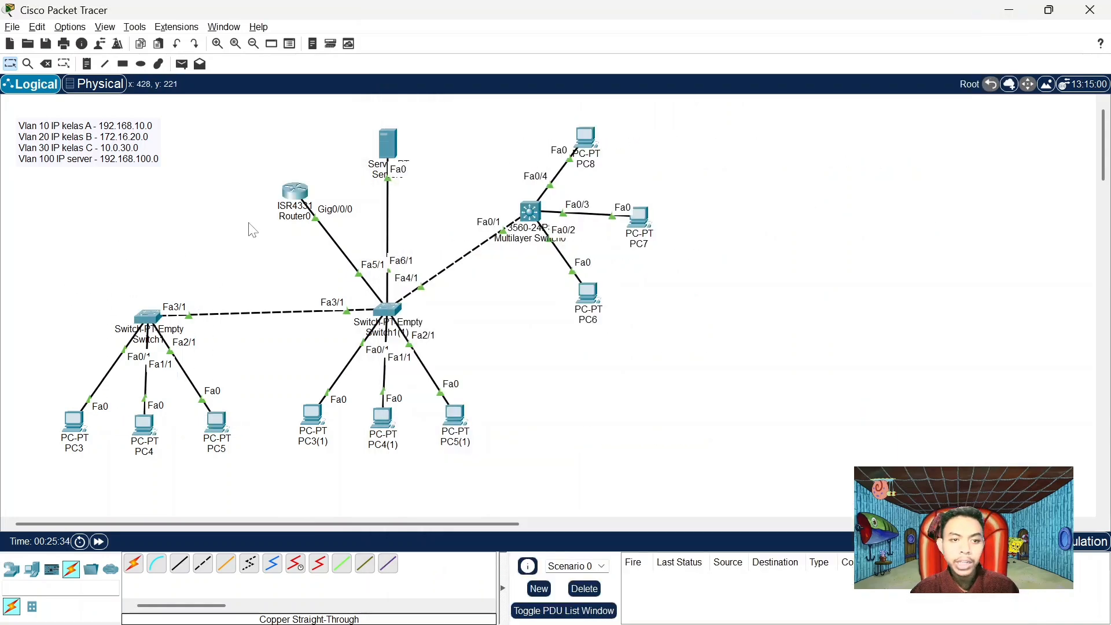
click(288, 200)
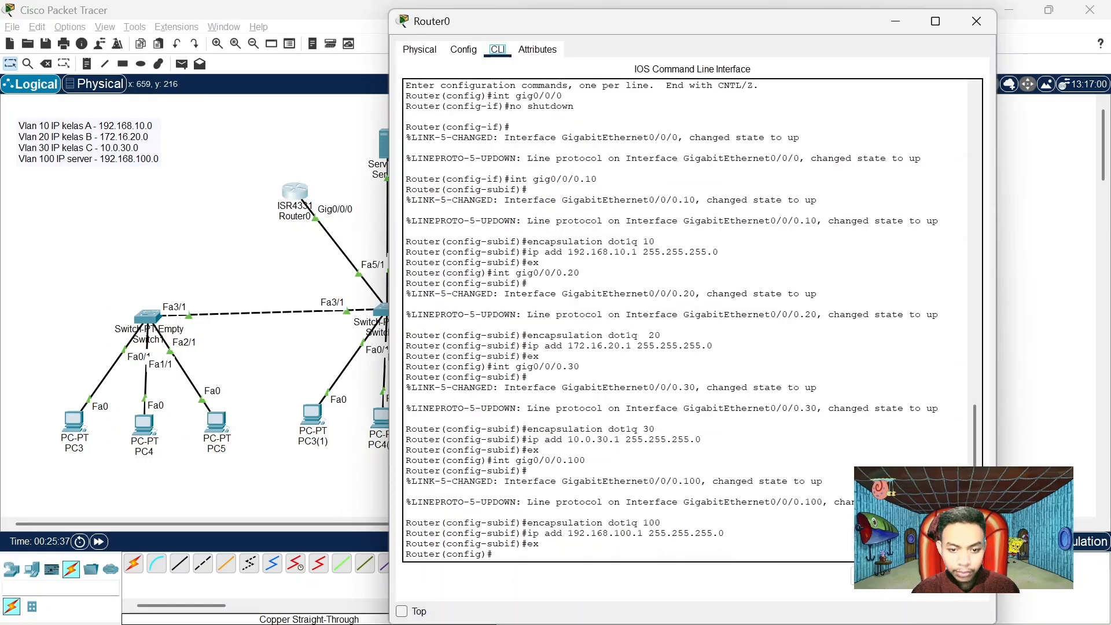
Create a DHCP pool named vlan10 on Router0
text(ip)
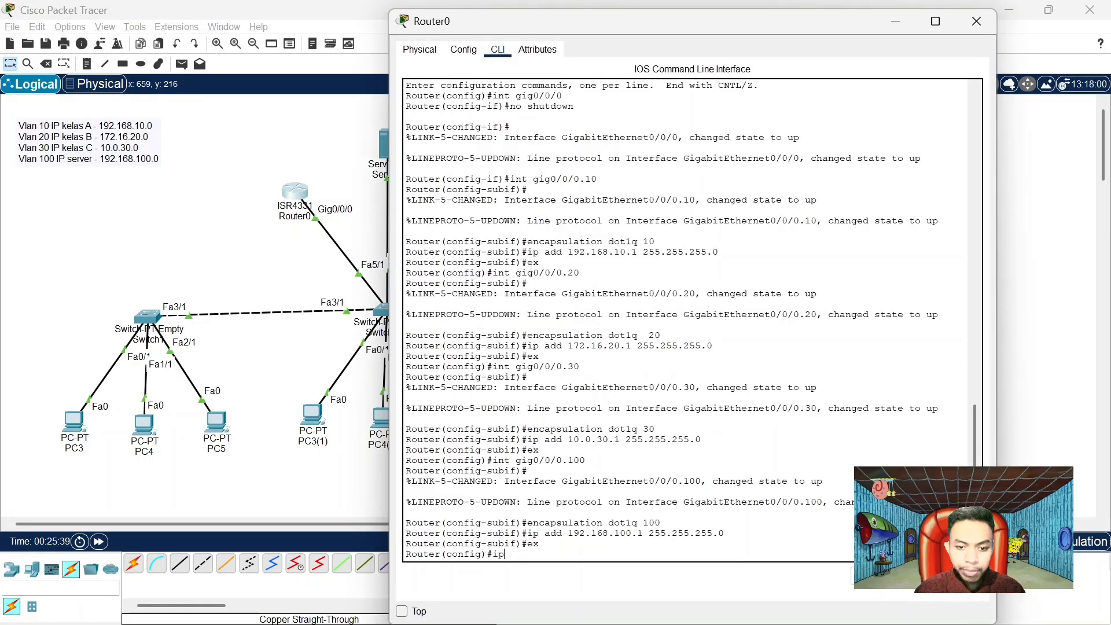
text( dhcp pool)
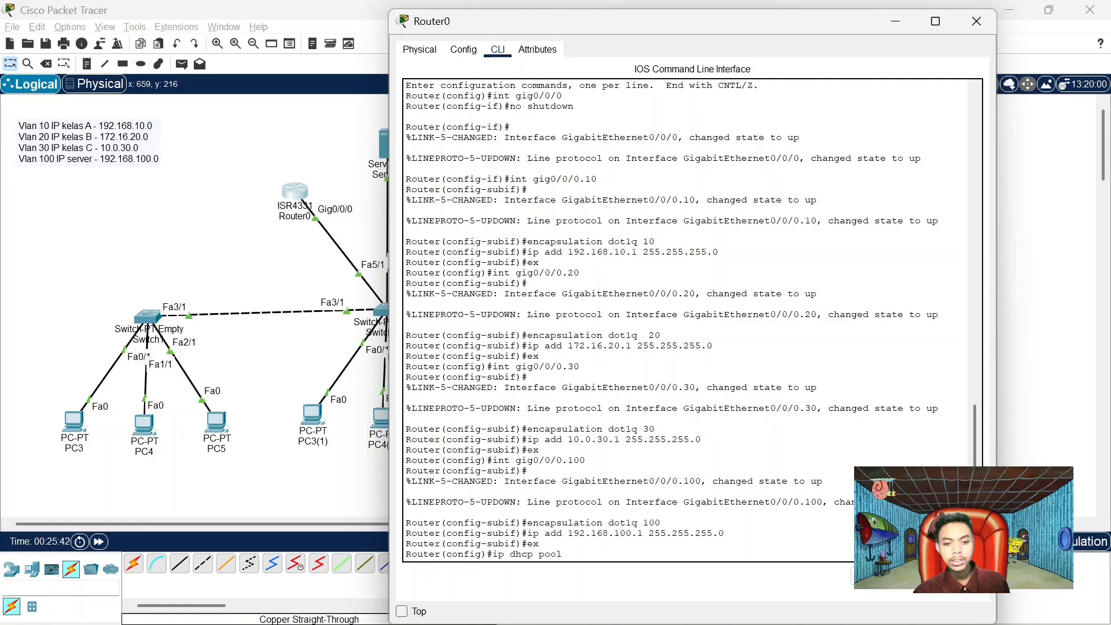
text( vl)
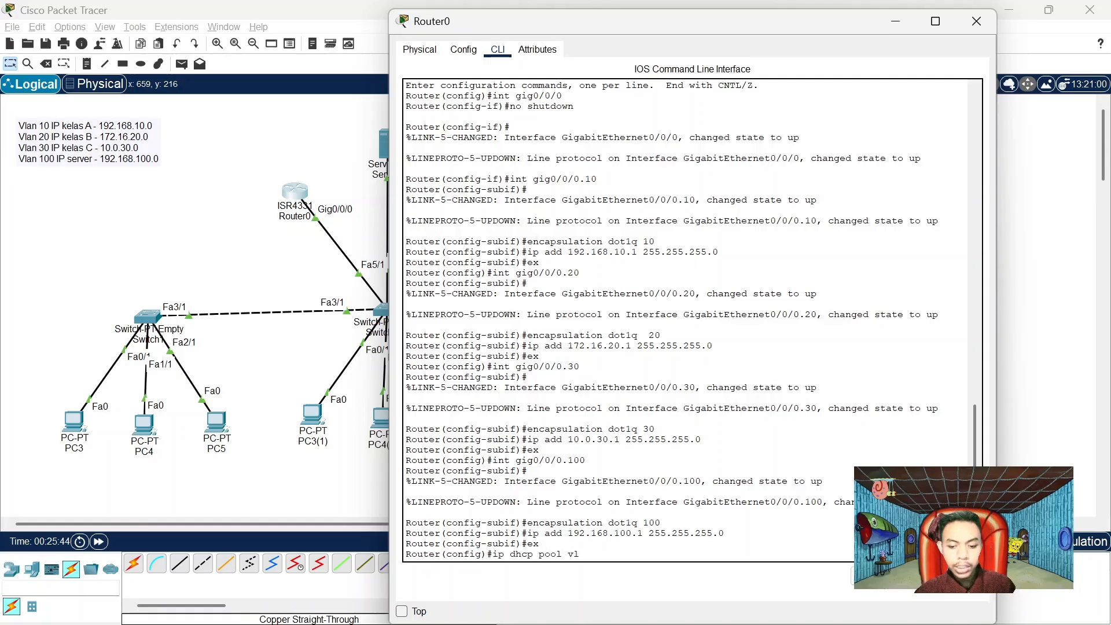
text(an10)
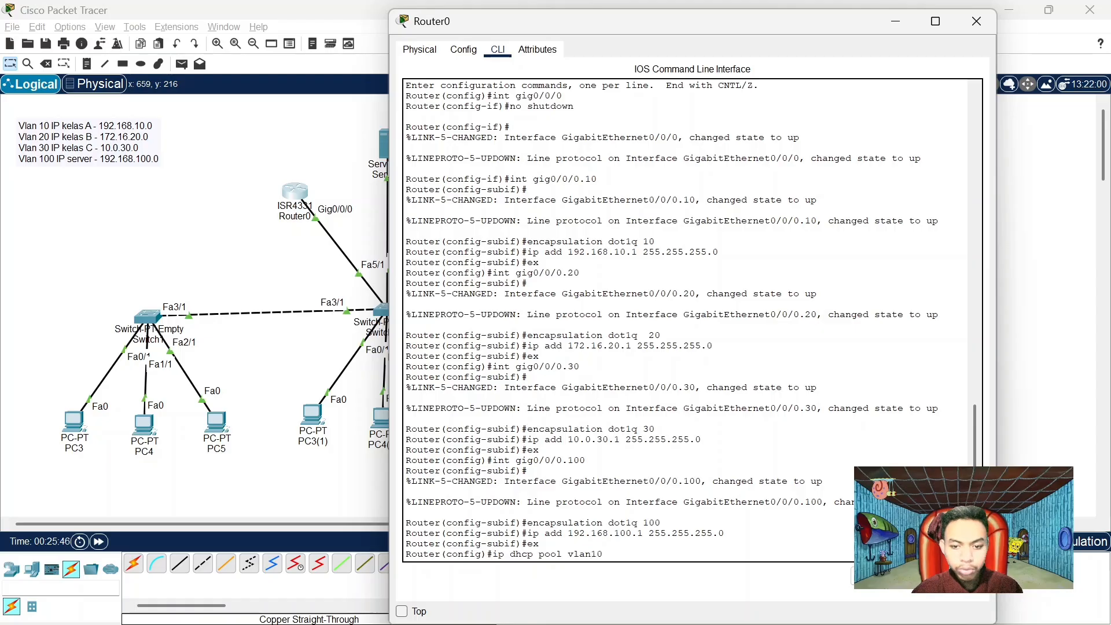
key(Return)
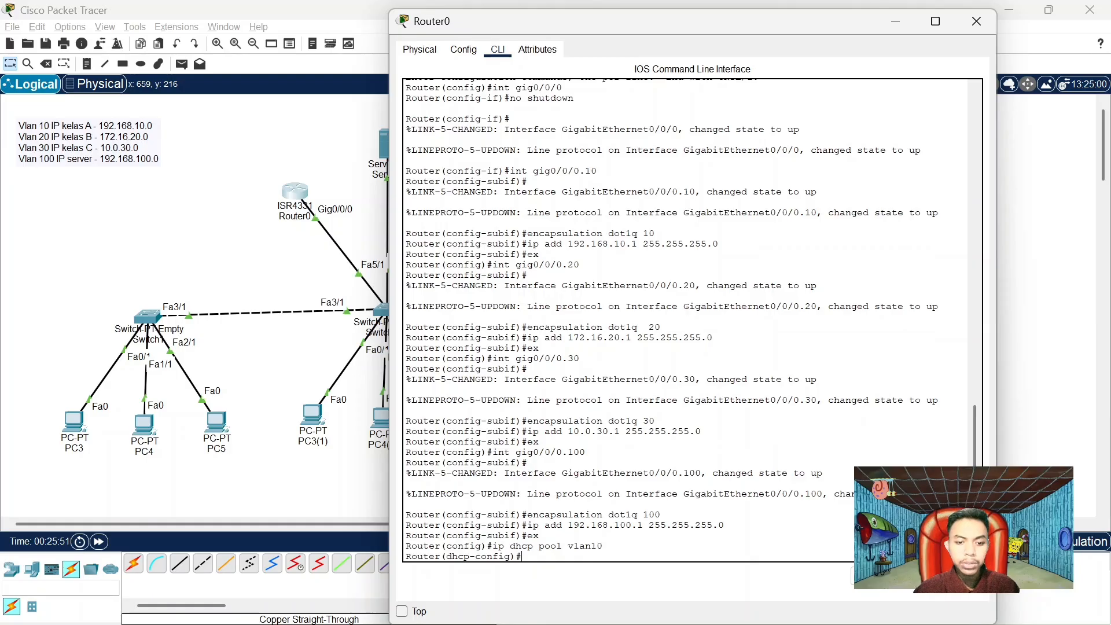
Enter an IP address command in the configuration of DHCP pool vlan10
text(ip )
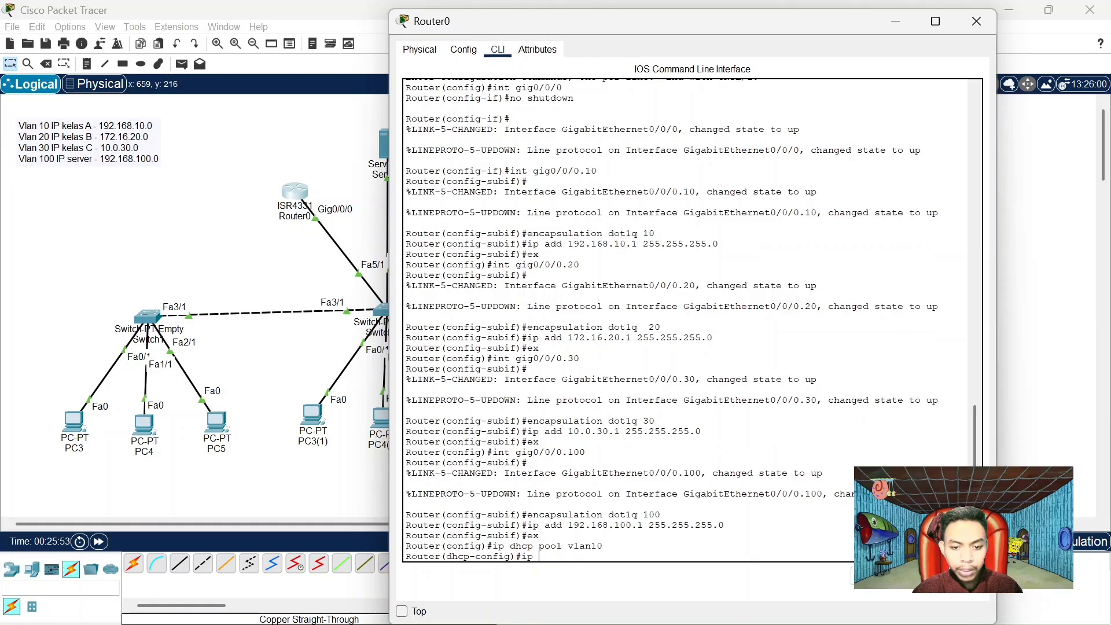
text(add 19)
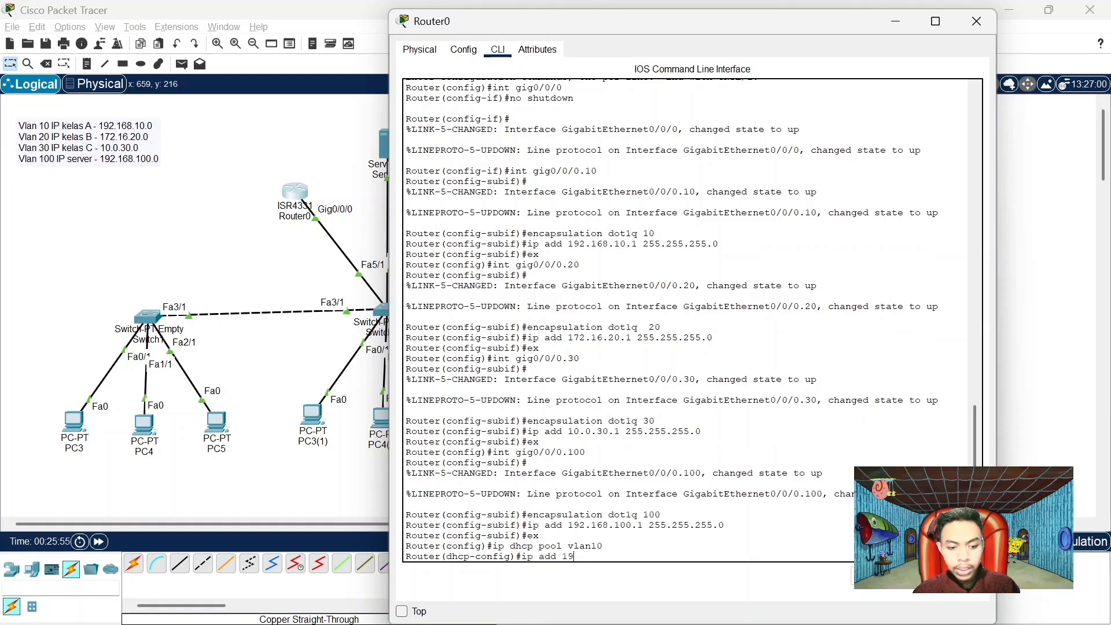
Try to assign the address 192.168.10.1 with mask 255.255.255.0 inside the vlan10 DHCP pool using ip add
text(2.168)
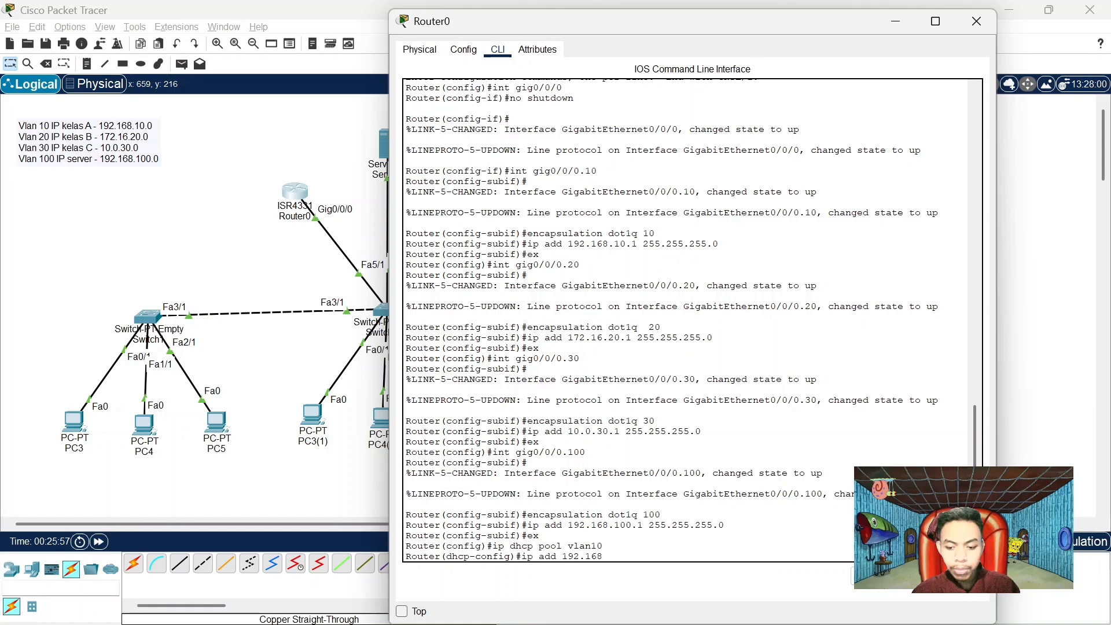
text(.10)
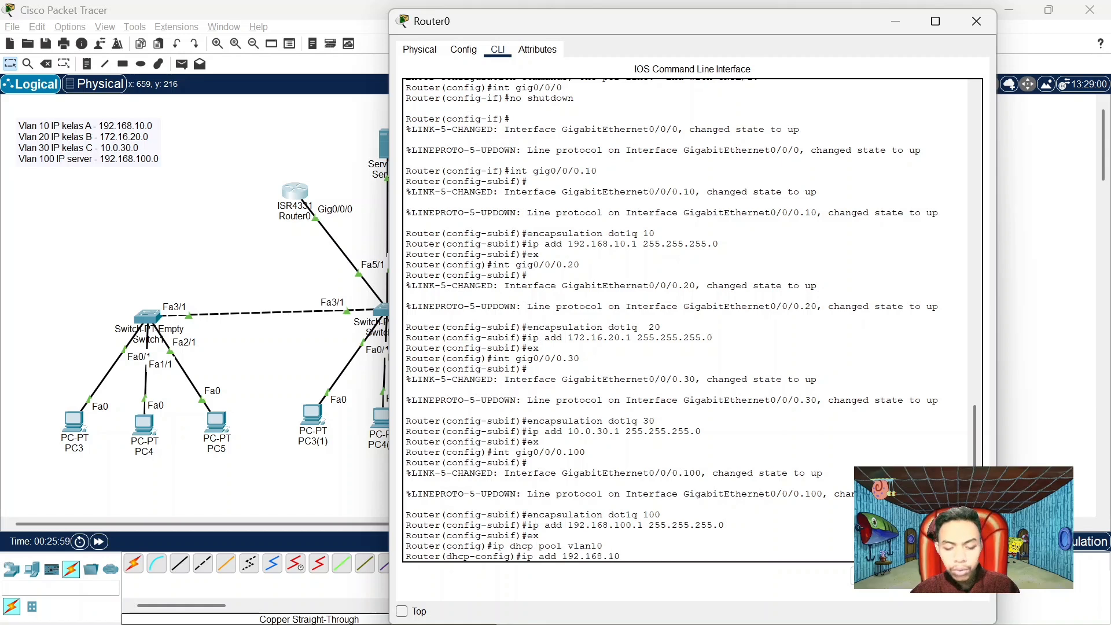
text(.)
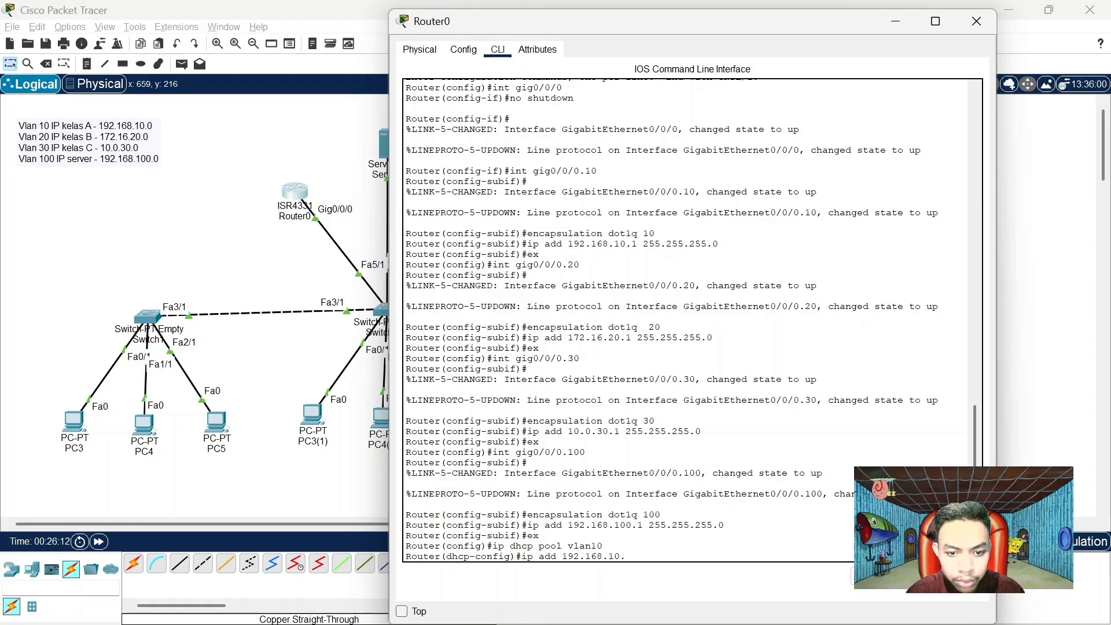
text(1 255.255)
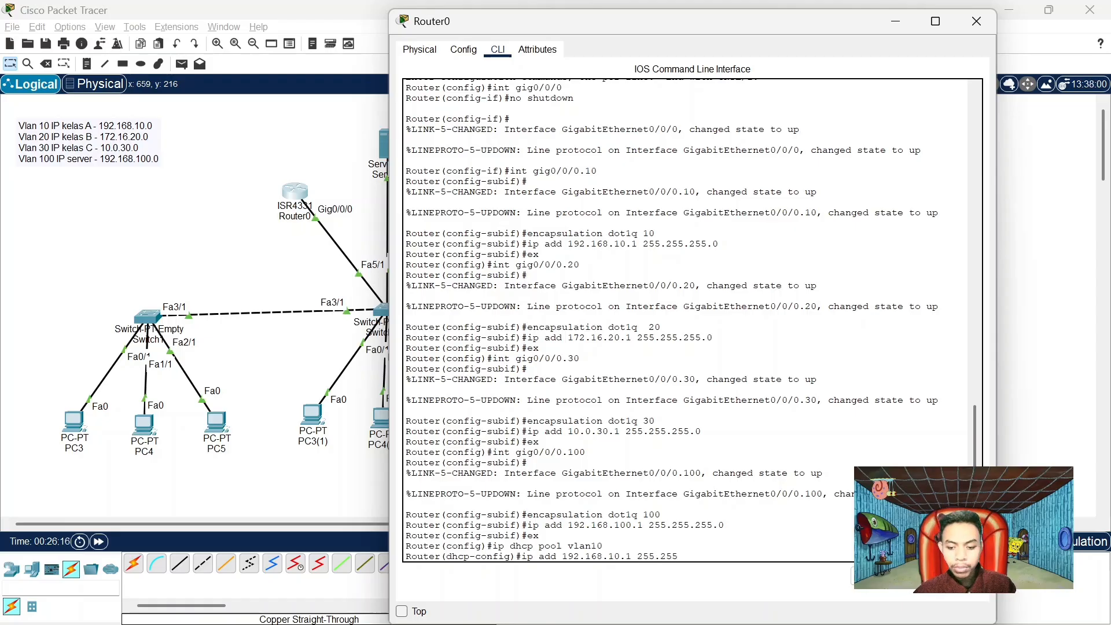
text(.255.)
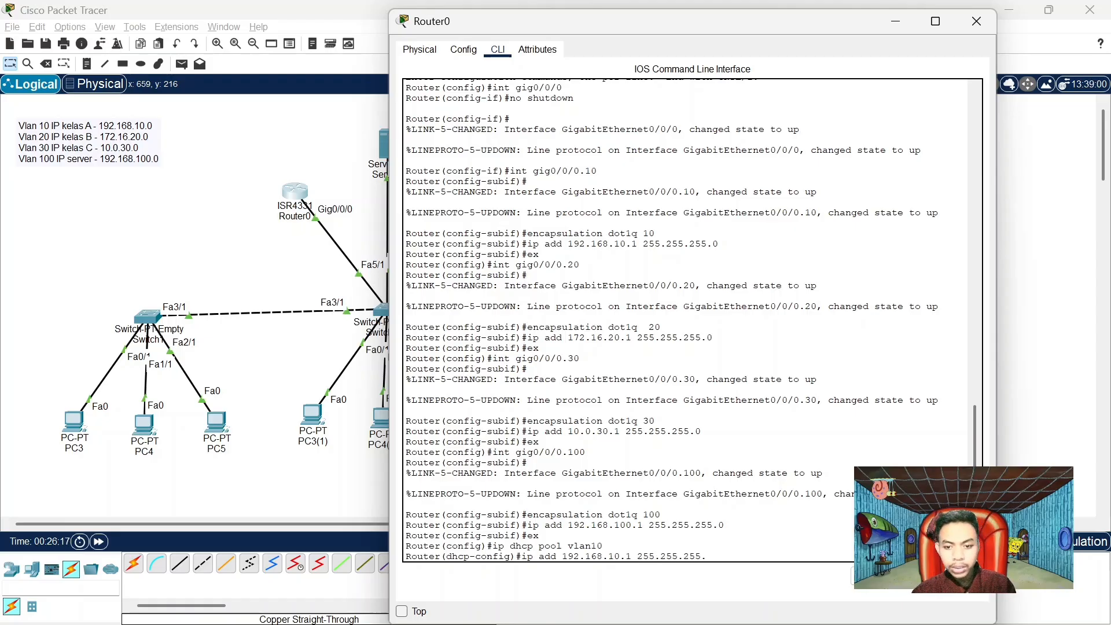
text(0)
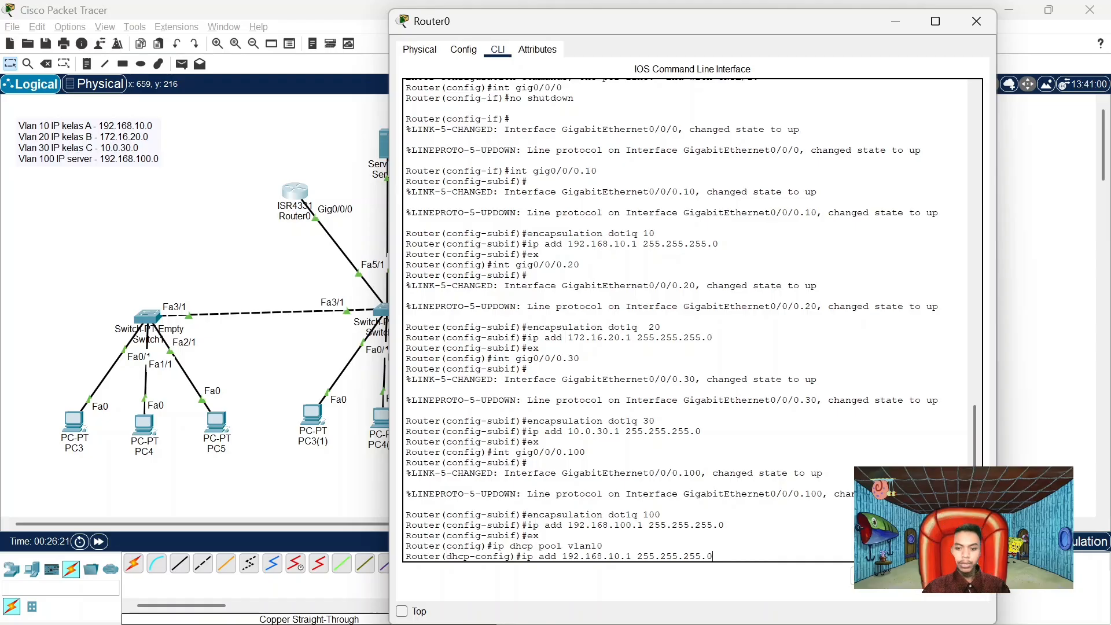
key(Return)
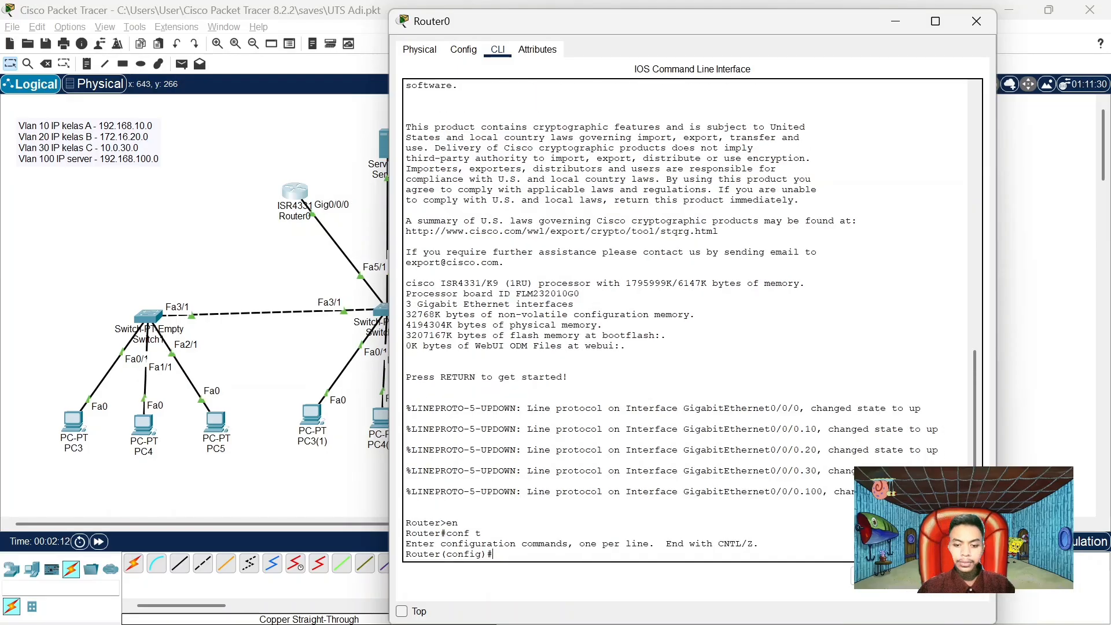
Create a DHCP pool called vlan10 on Router0 from global configuration mode
text(ip)
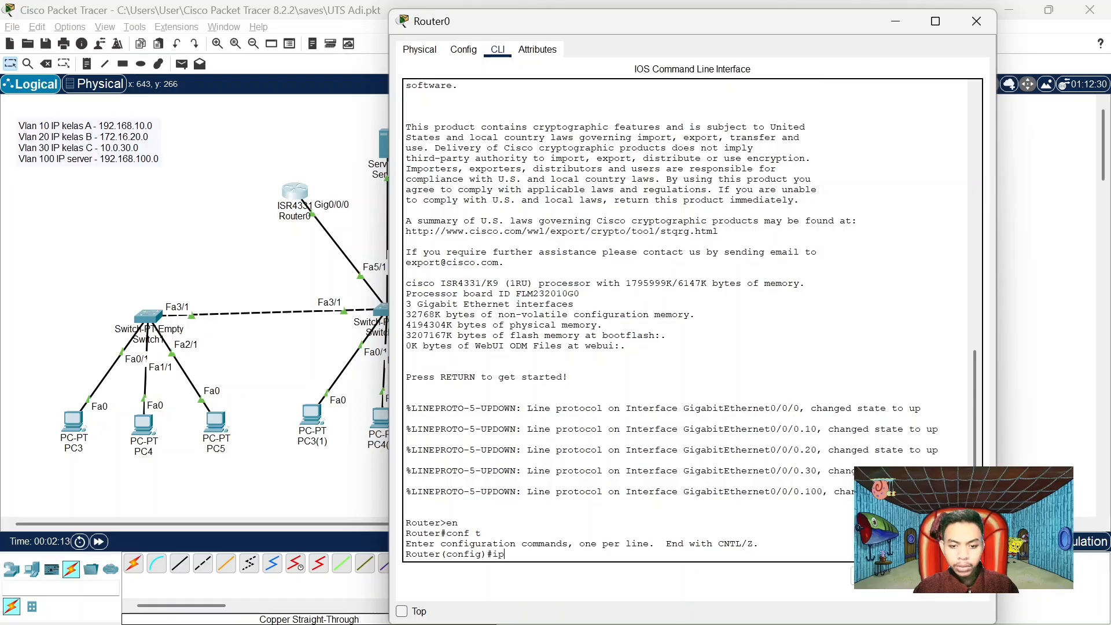
text( dhcp po)
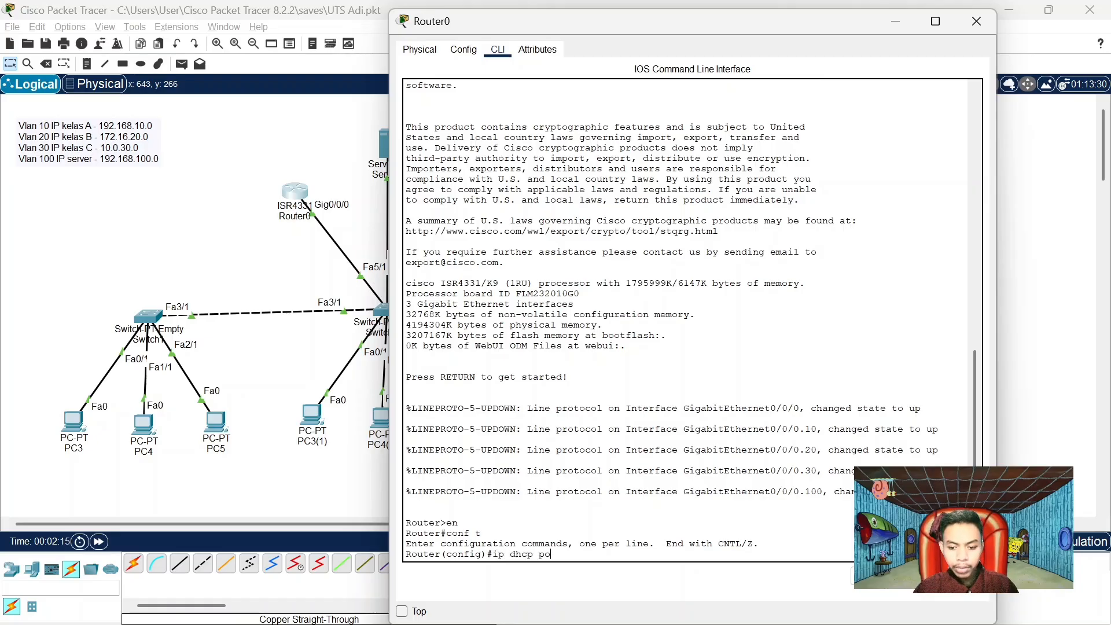
text(ol vlan)
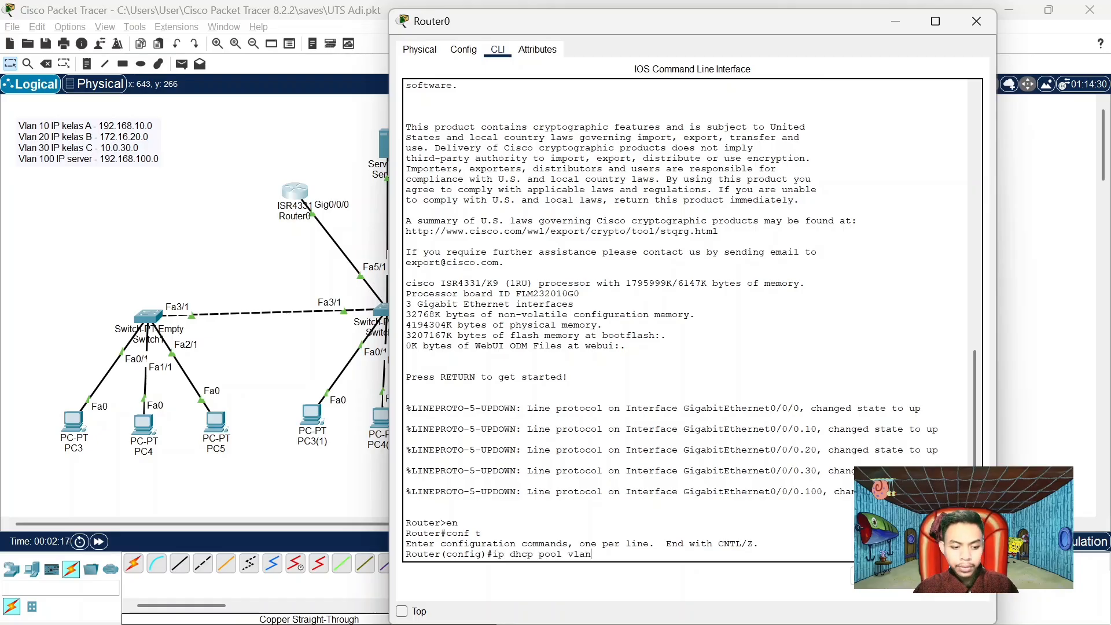
text(10)
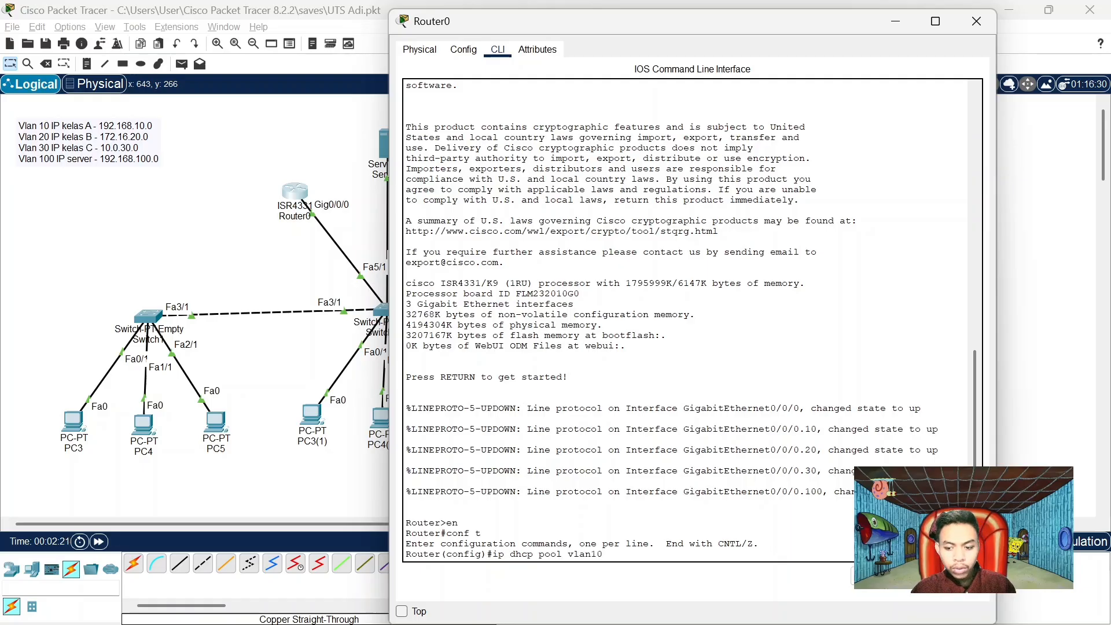
key(Return)
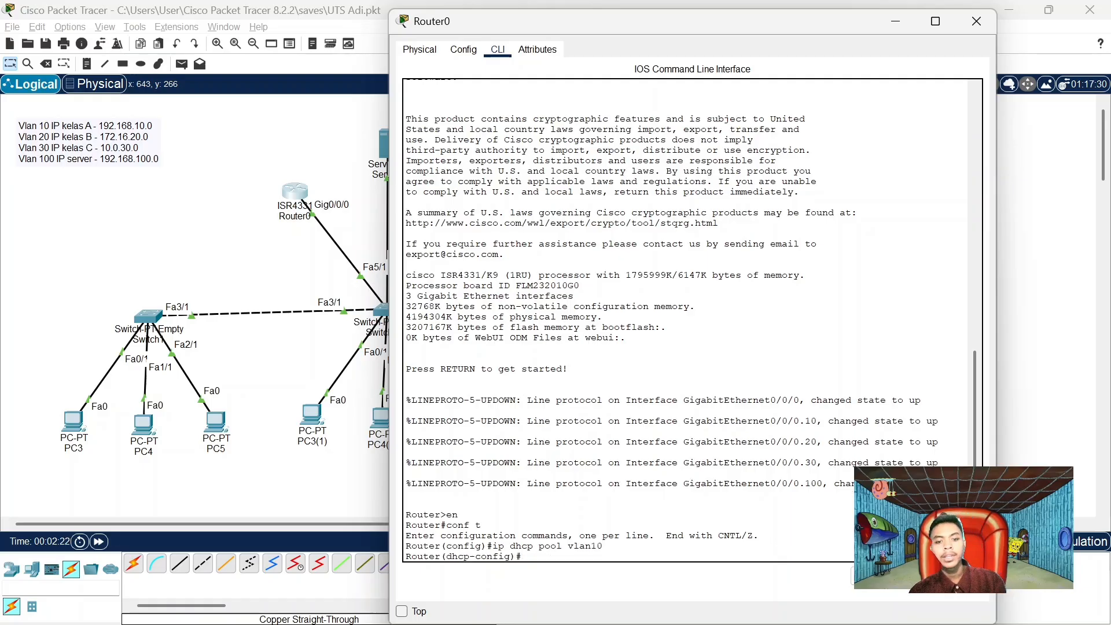
text(netw)
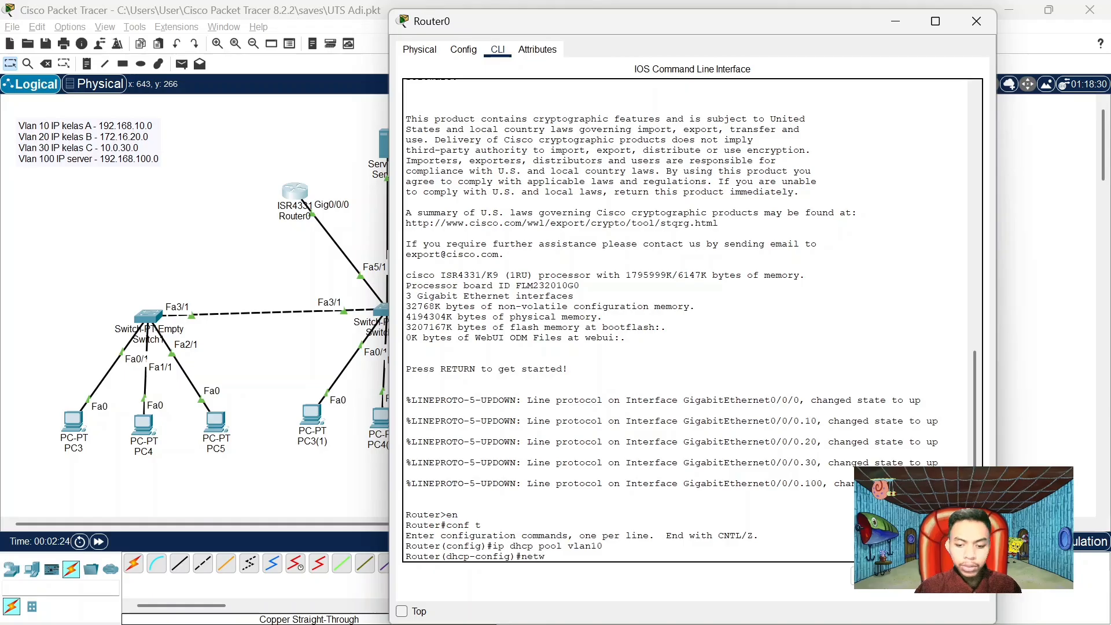
text(ork 1)
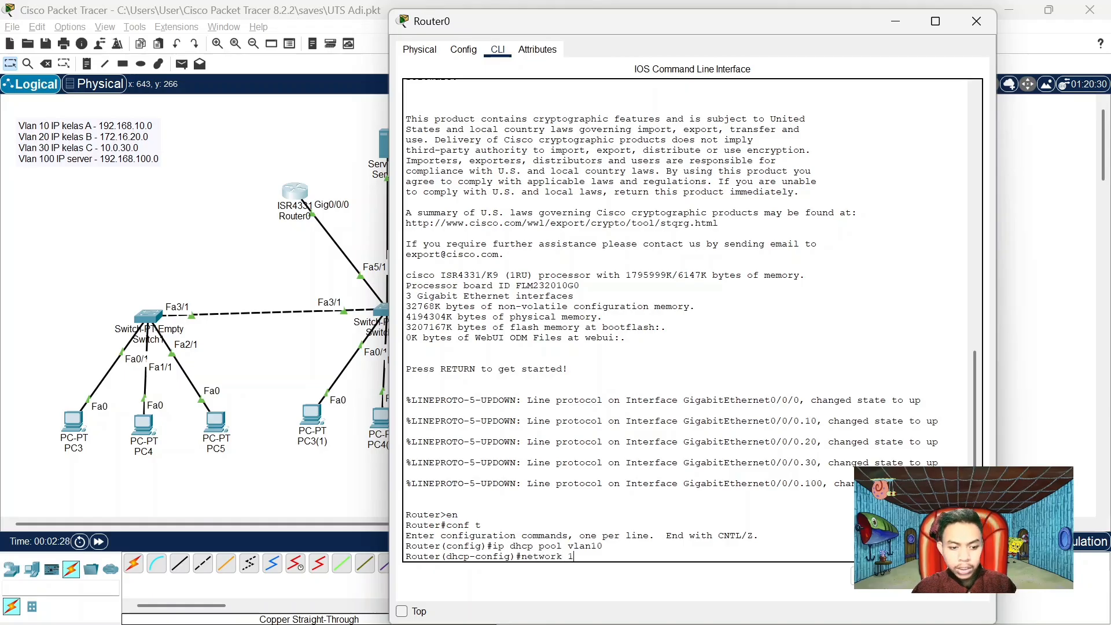
key(BackSpace)
key(BackSpace)
key(BackSpace)
key(BackSpace)
key(BackSpace)
key(BackSpace)
key(BackSpace)
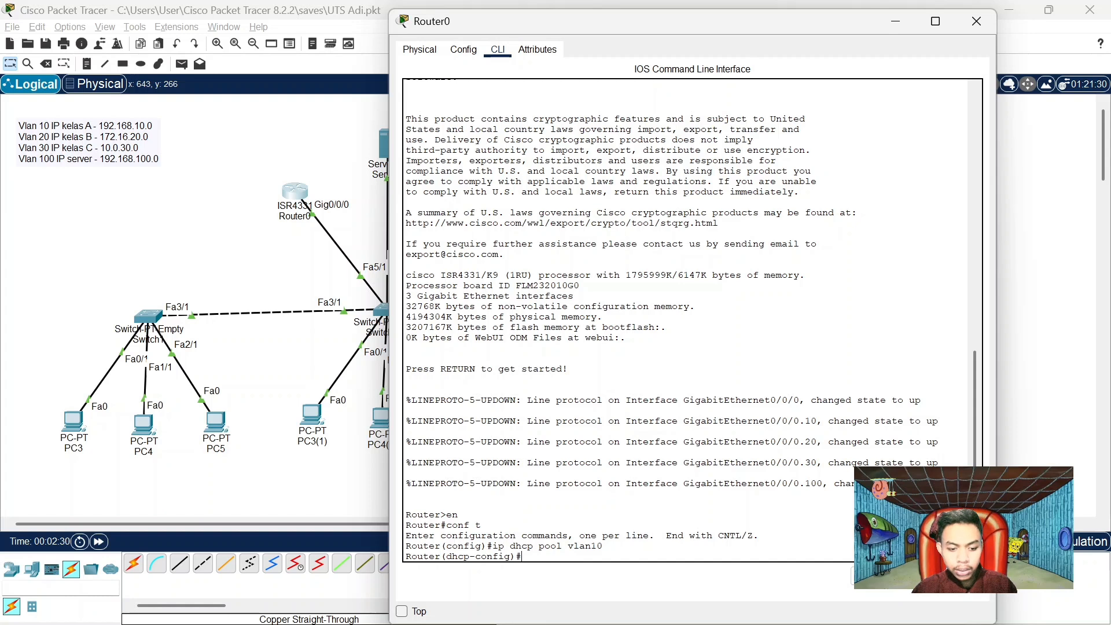
Set the vlan10 DHCP pool's network to 192.168.10.1 with mask 255.255.255.0
text(network)
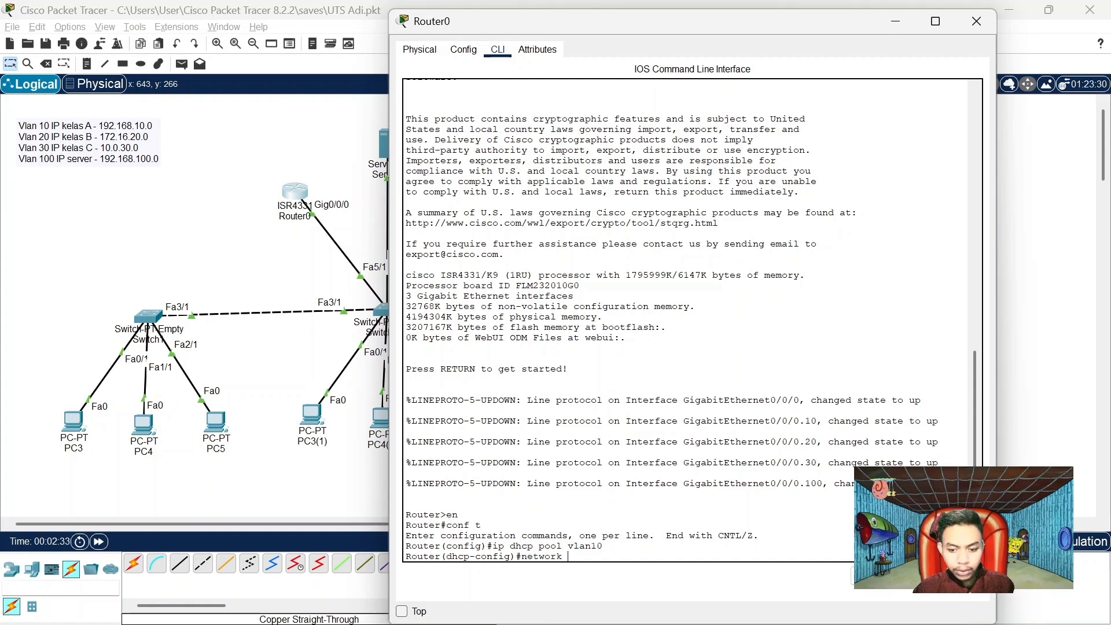
text( 192.168)
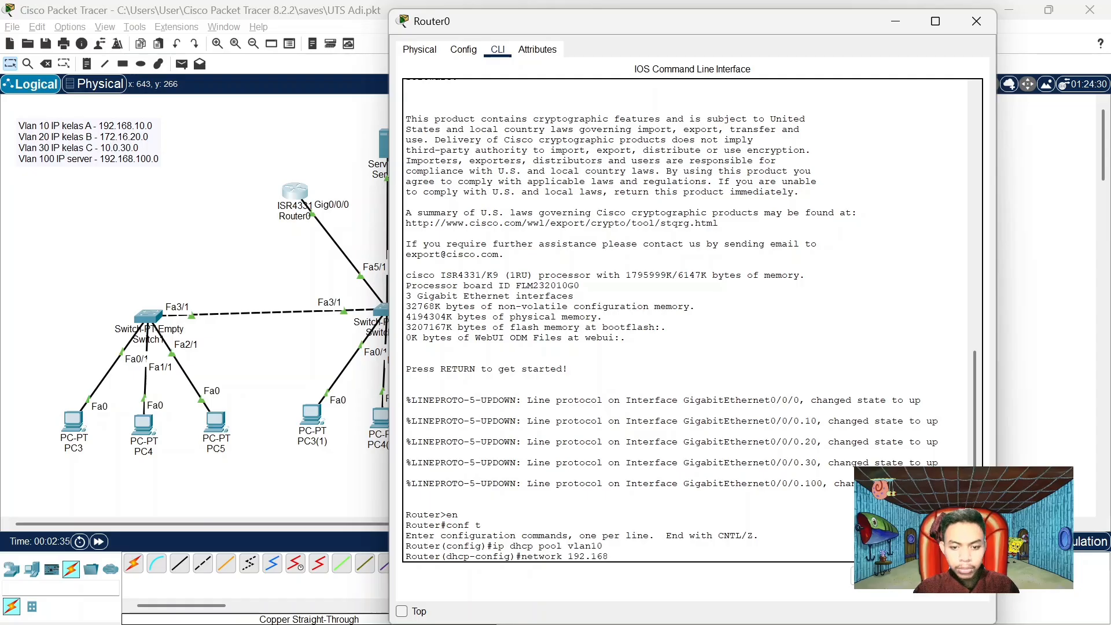
text(.10)
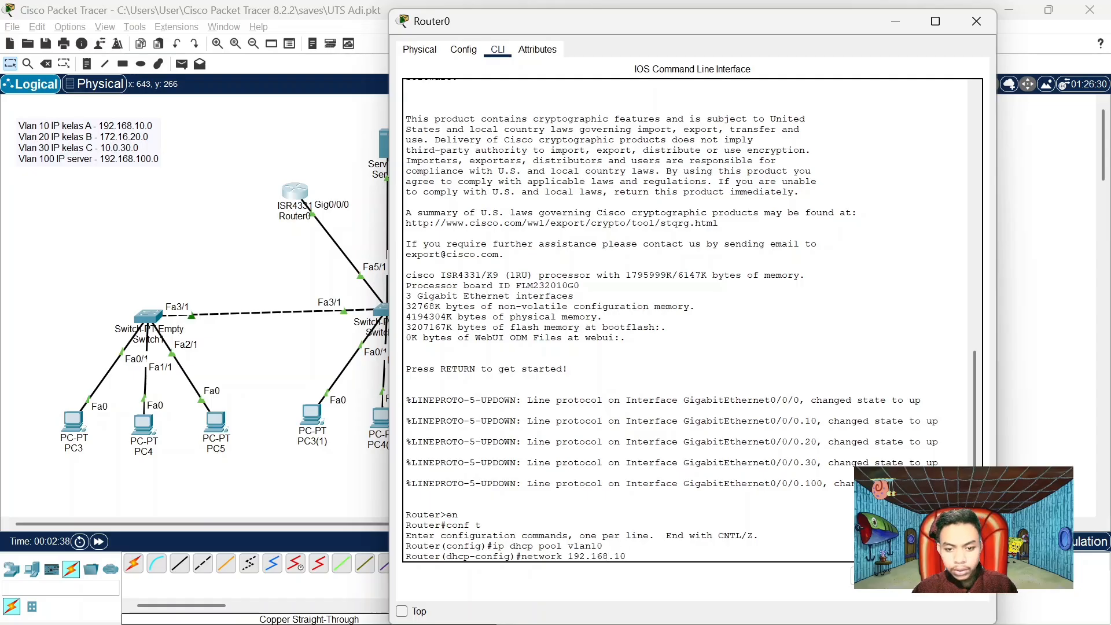
text(.1)
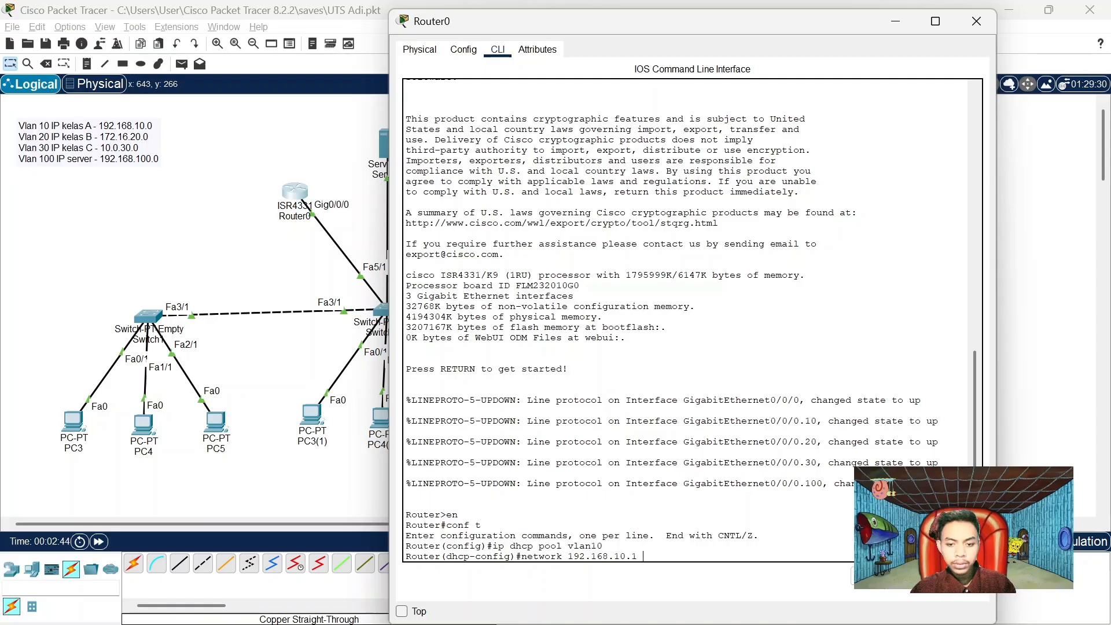
text( 255.2)
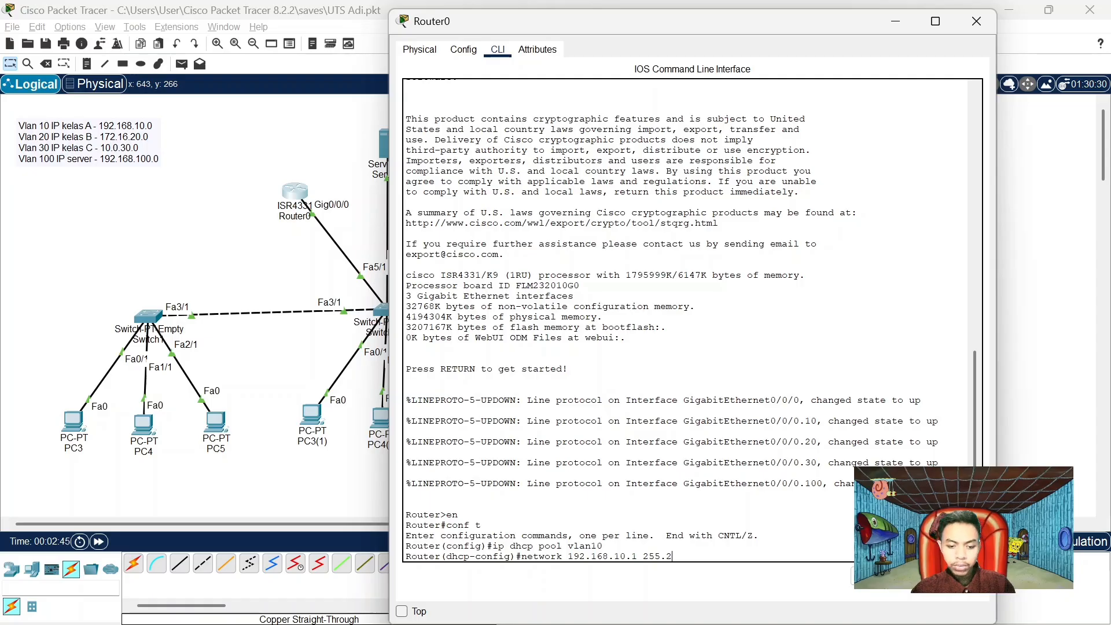
text(55.255.25)
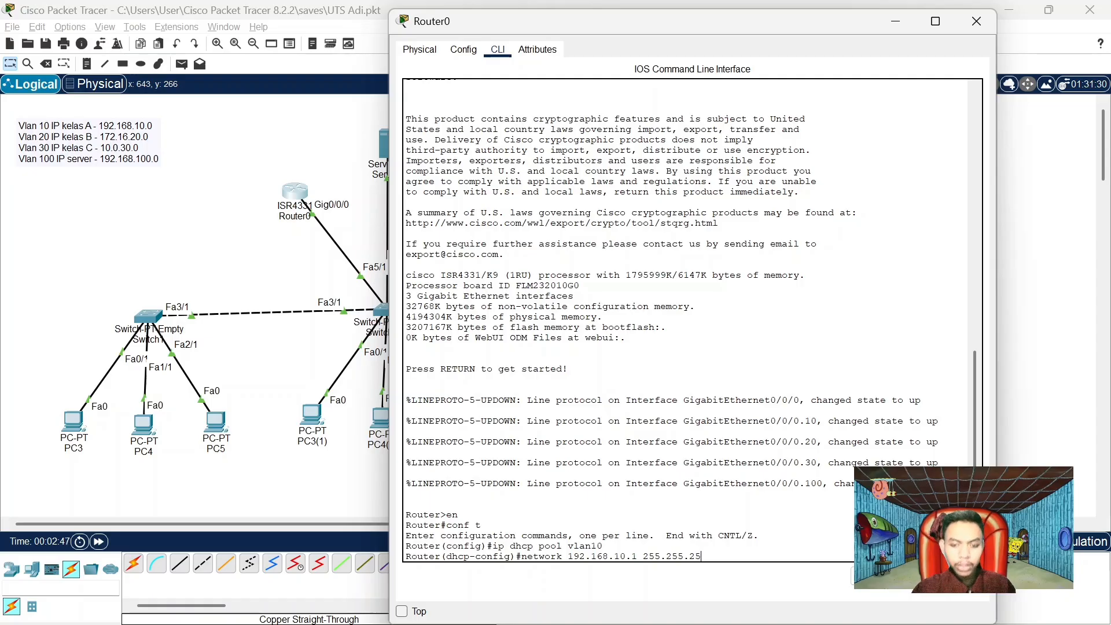
text(.0)
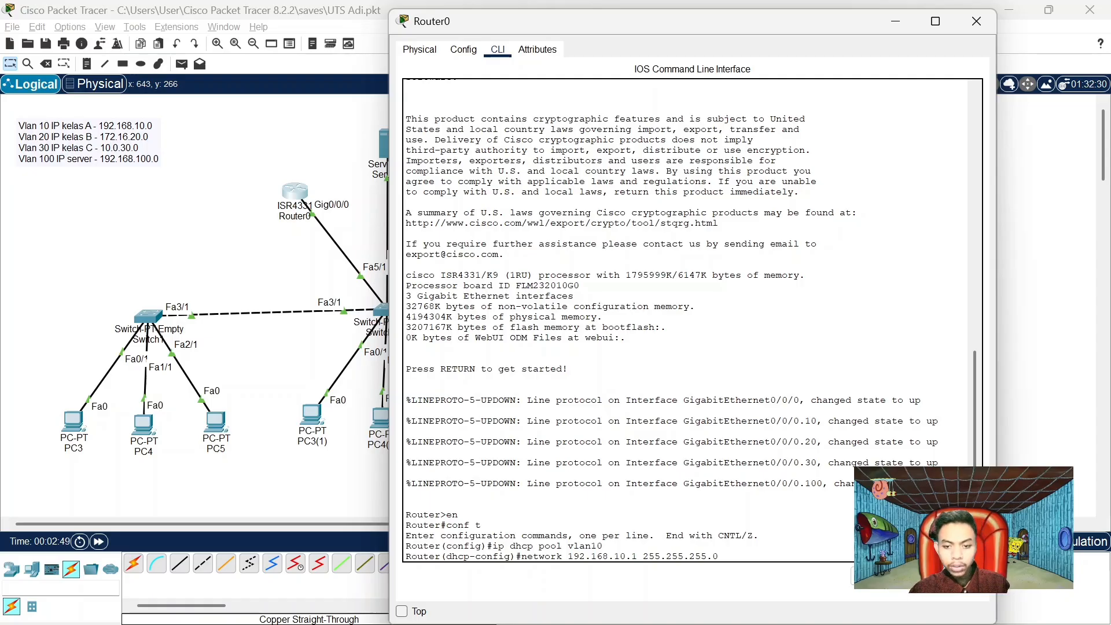
key(Return)
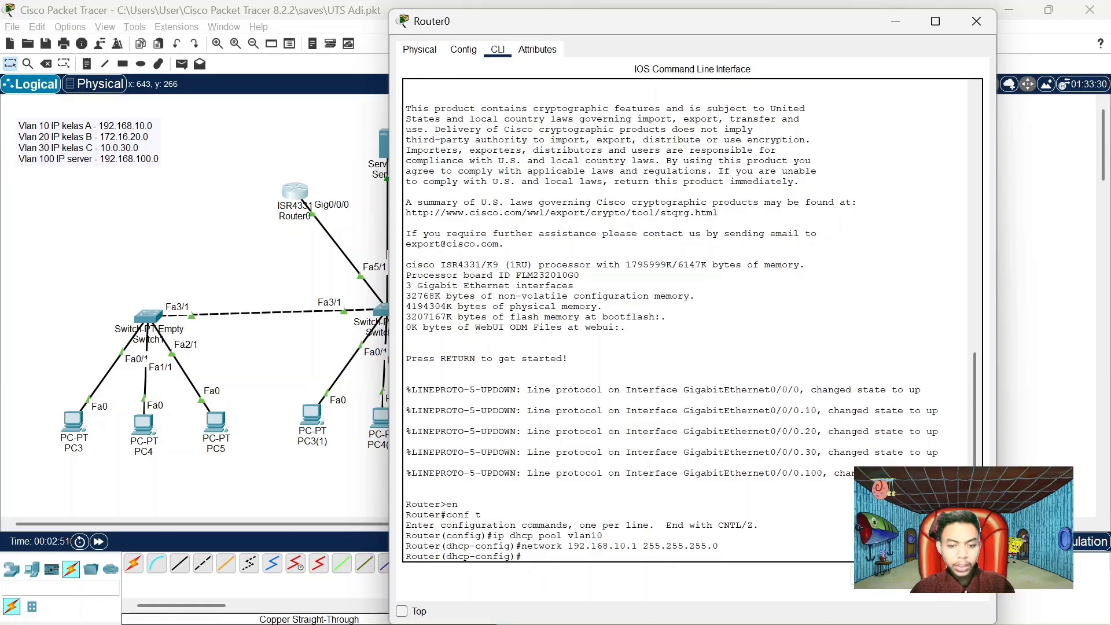
Set the vlan10 DHCP pool's default router to 192.168.10.0
text(defaul)
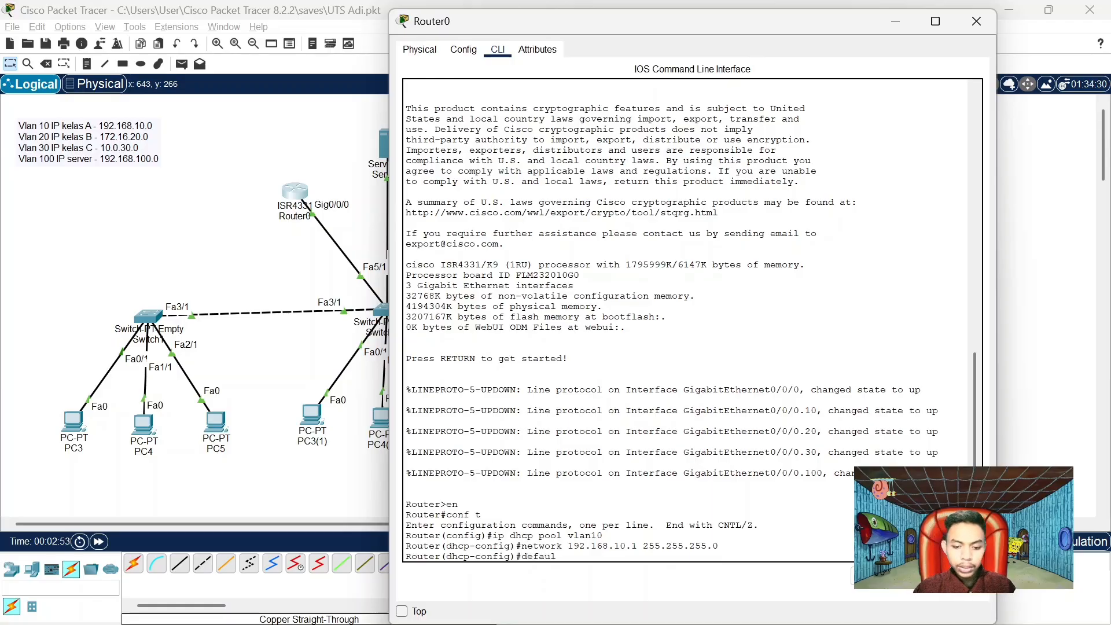
text(t-)
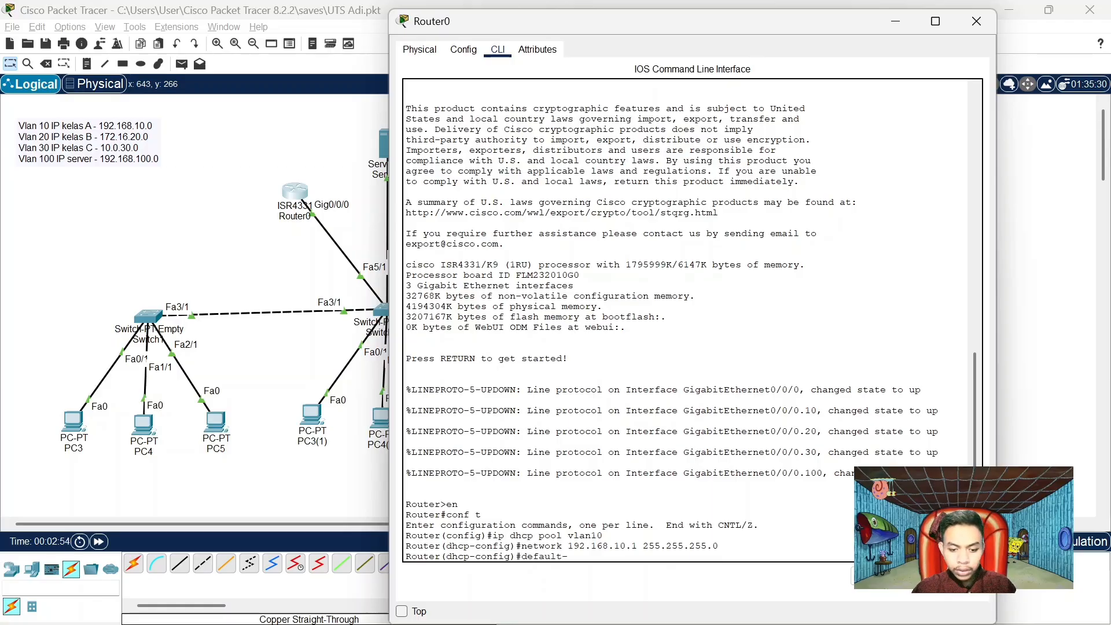
text(router)
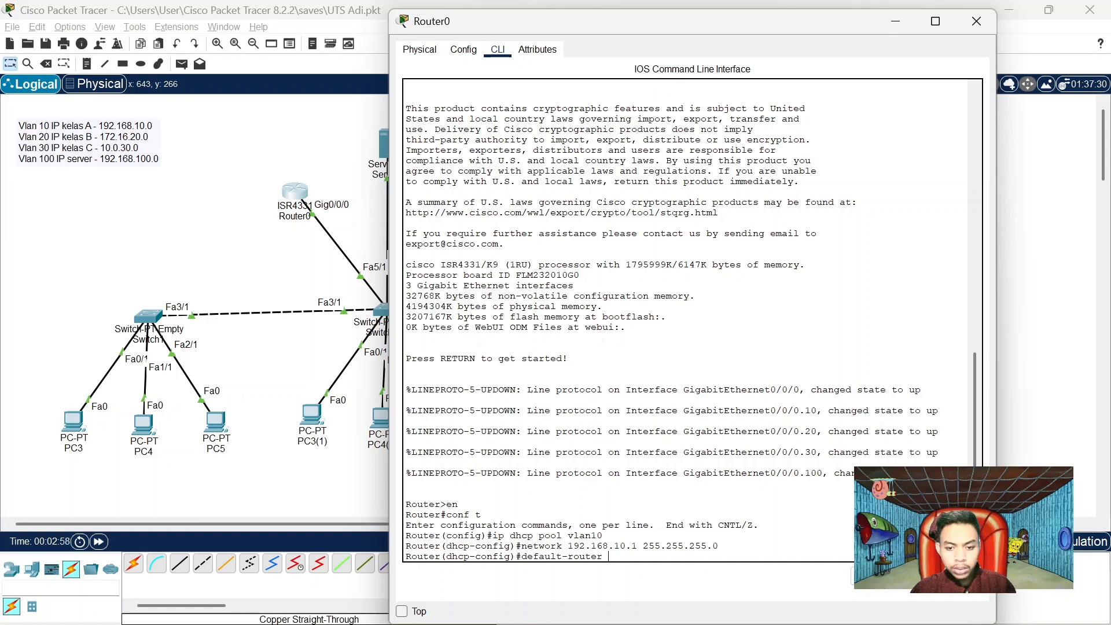
text( 192.168)
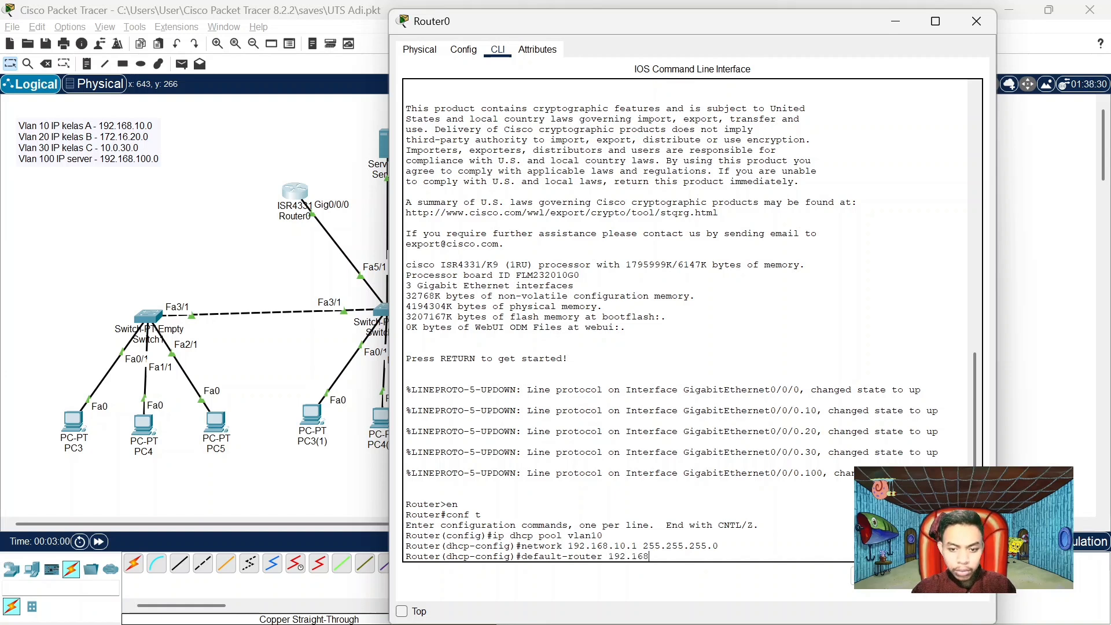
text(.10.)
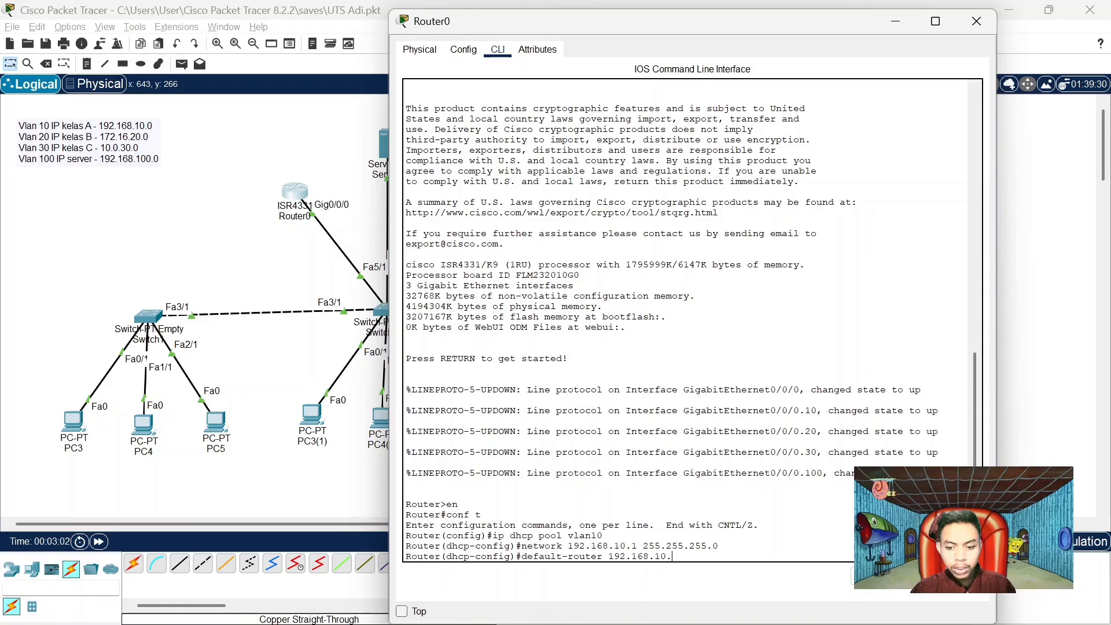
text(0)
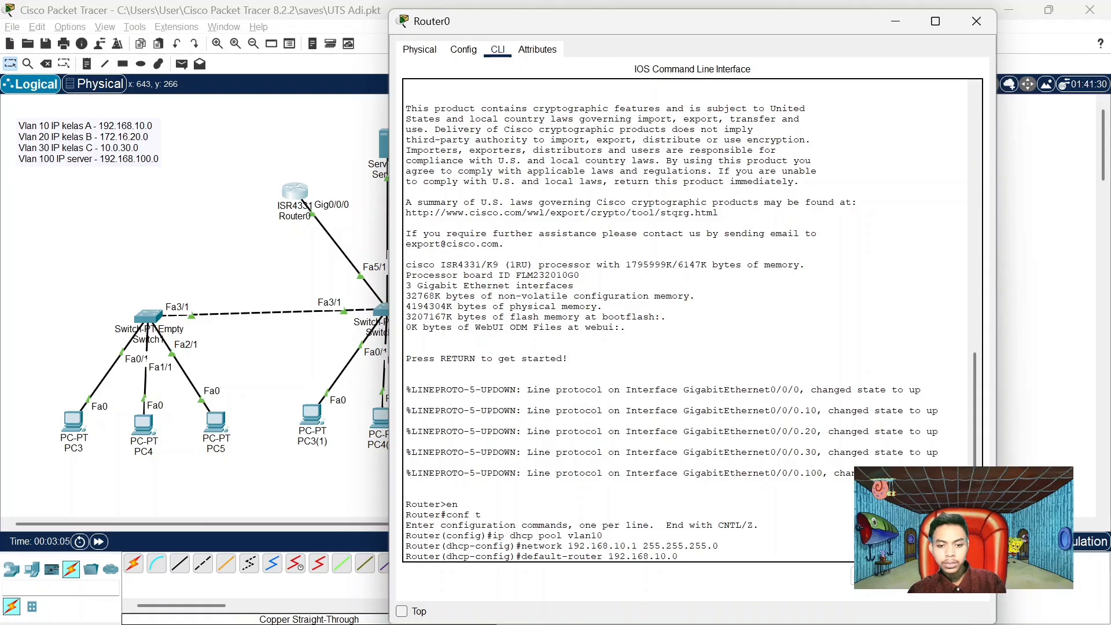
key(Return)
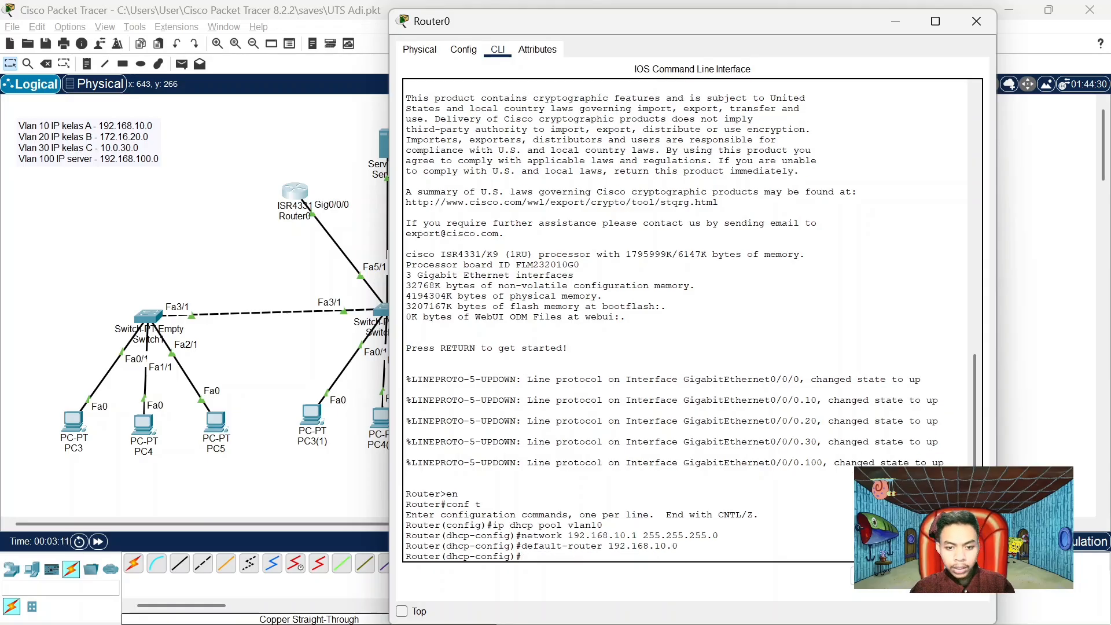
Set the vlan10 DHCP pool's DNS server to 8.8.8.8 and return to global configuration mode
text(dns)
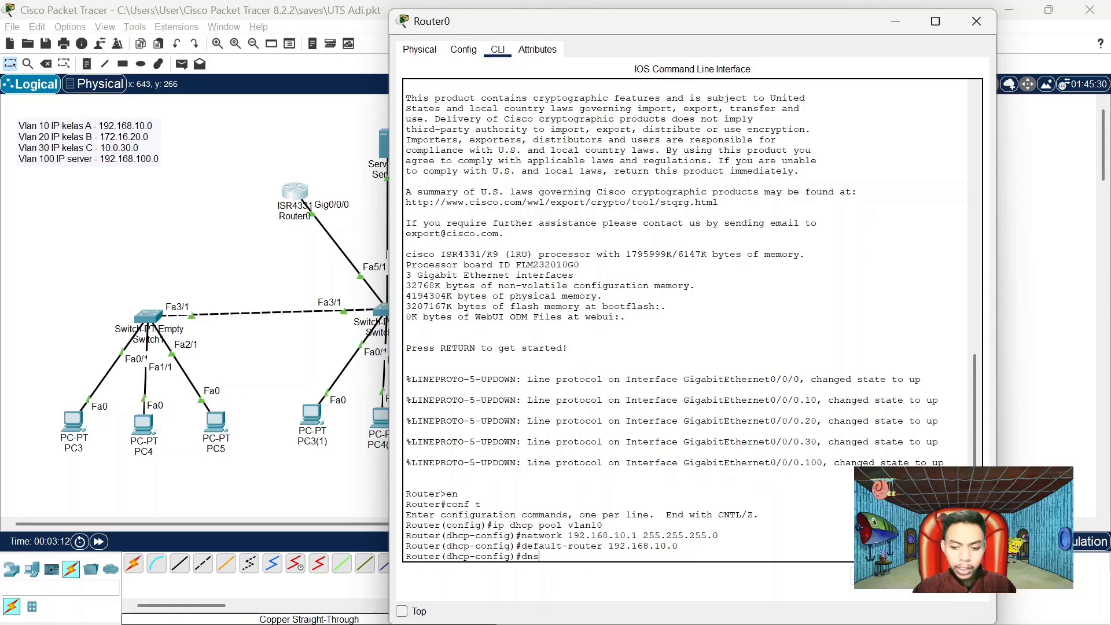
text(-server )
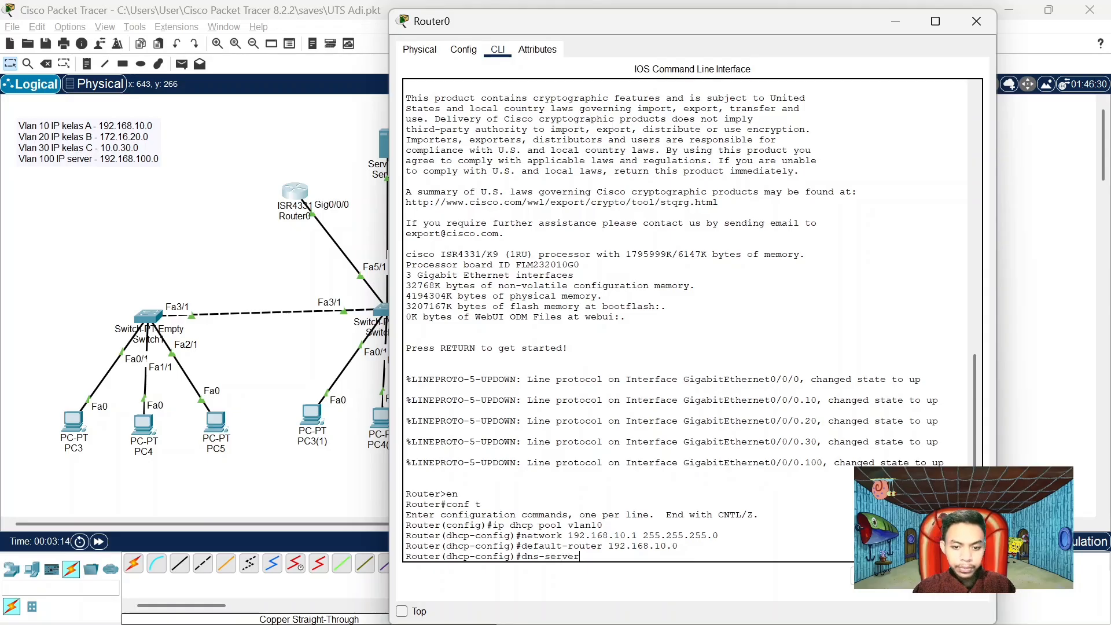
text(8)
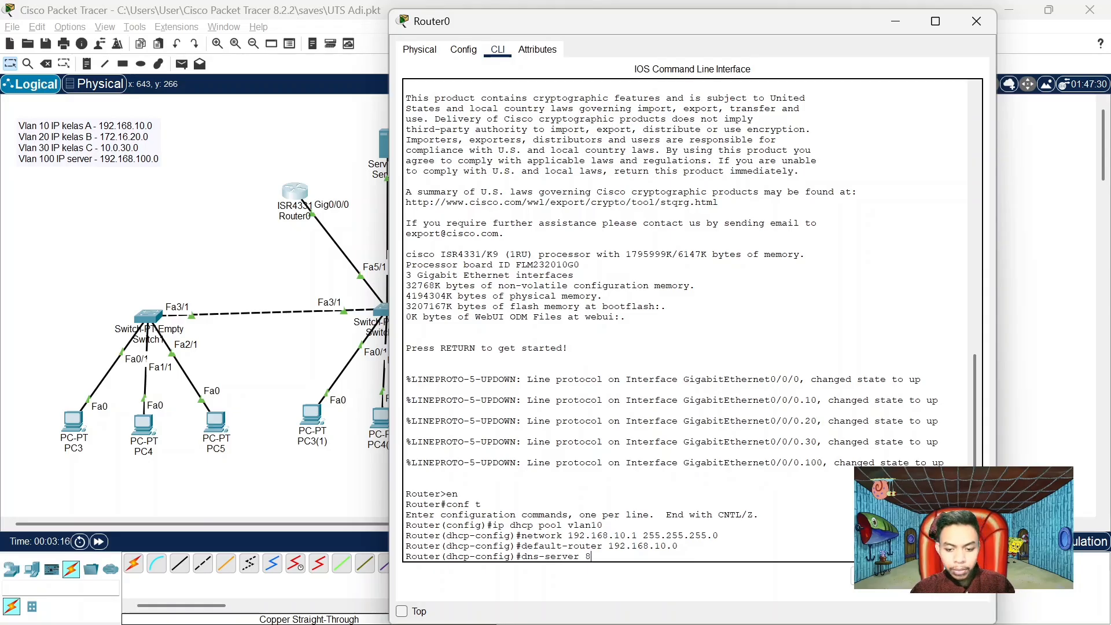
text(.8.8.8)
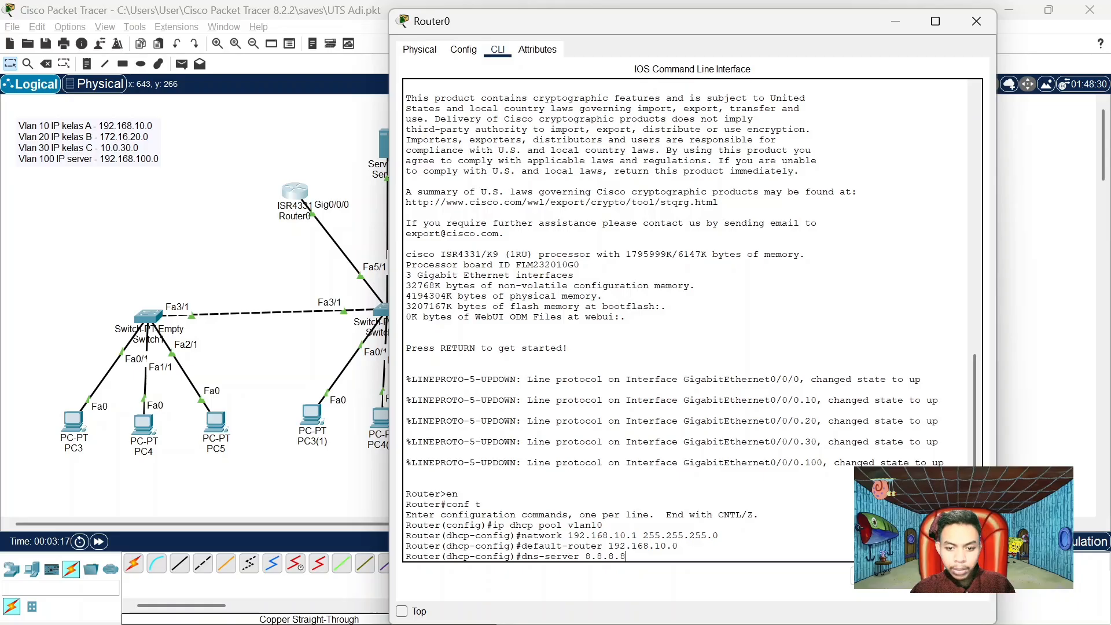
key(Return)
text(ex)
key(Return)
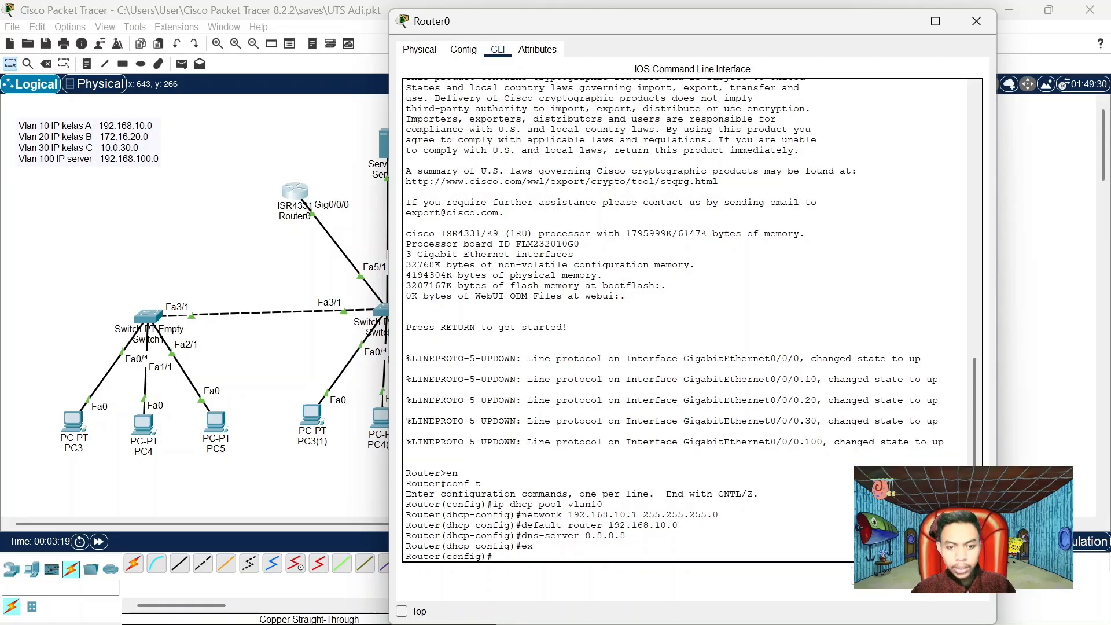
Create a DHCP pool called vlan20 on Router0
key(Up)
key(Up)
key(Up)
key(Up)
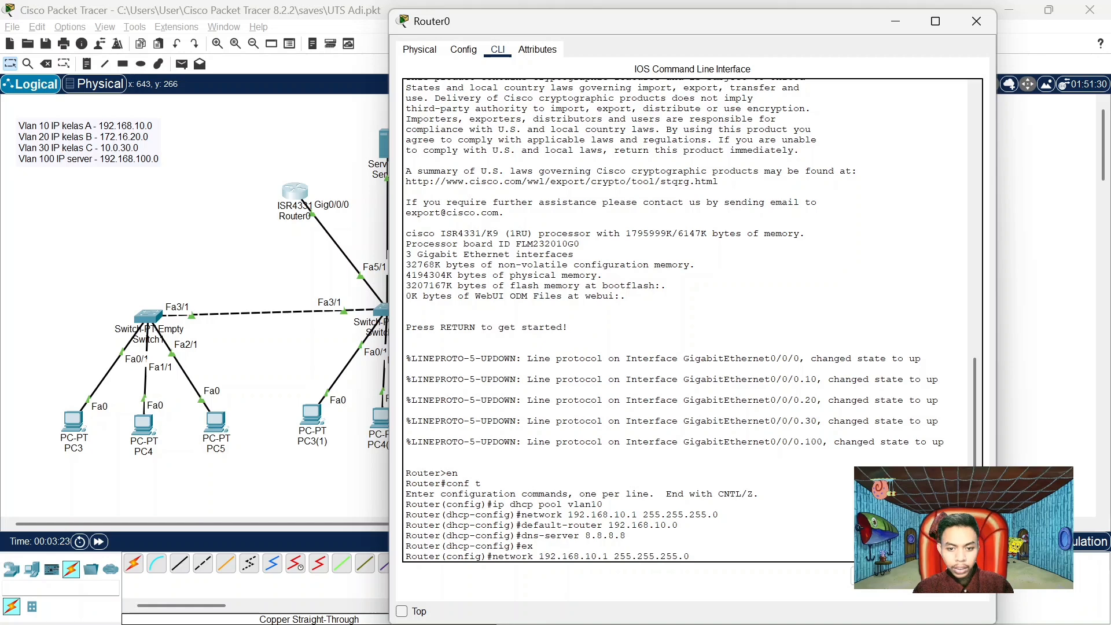
key(Left)
key(Left)
key(Left)
key(Left)
key(Left)
key(Left)
key(Left)
key(Left)
key(Left)
key(Left)
key(Left)
key(Up)
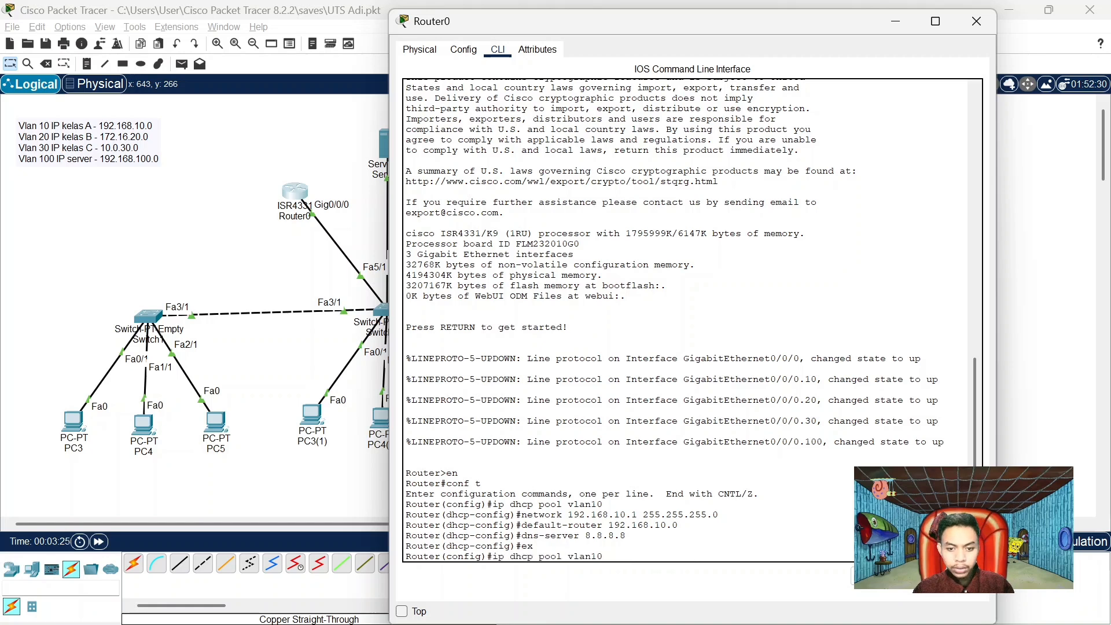
key(Left)
key(BackSpace)
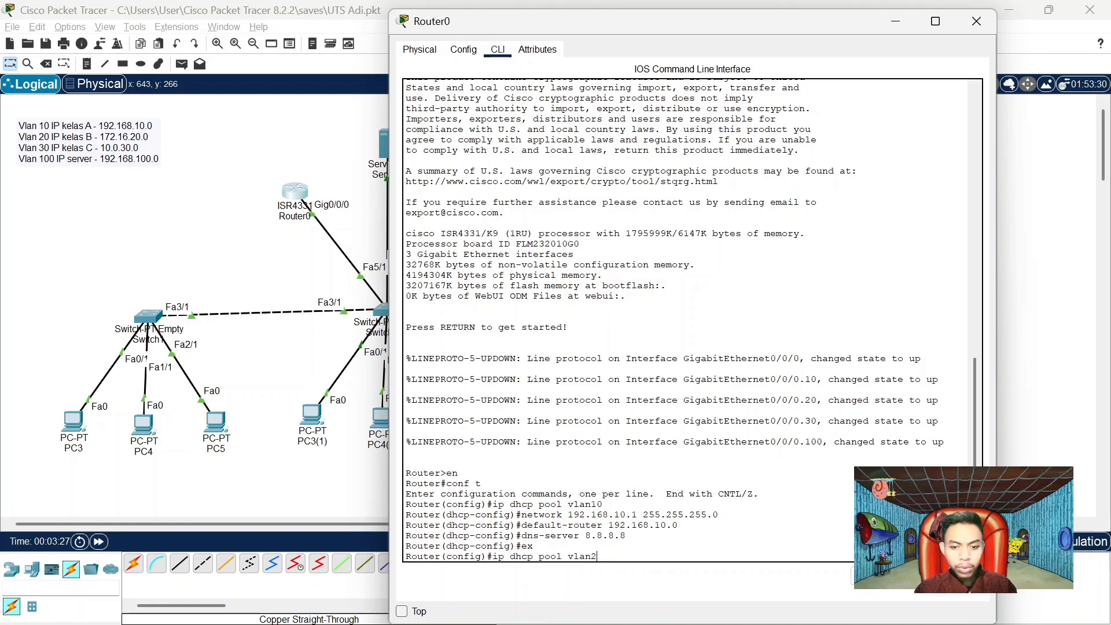
text(2)
key(Return)
Set the vlan20 DHCP pool's network to 172.16.20.1 with mask 255.255.255.0
key(Up)
key(Up)
key(Up)
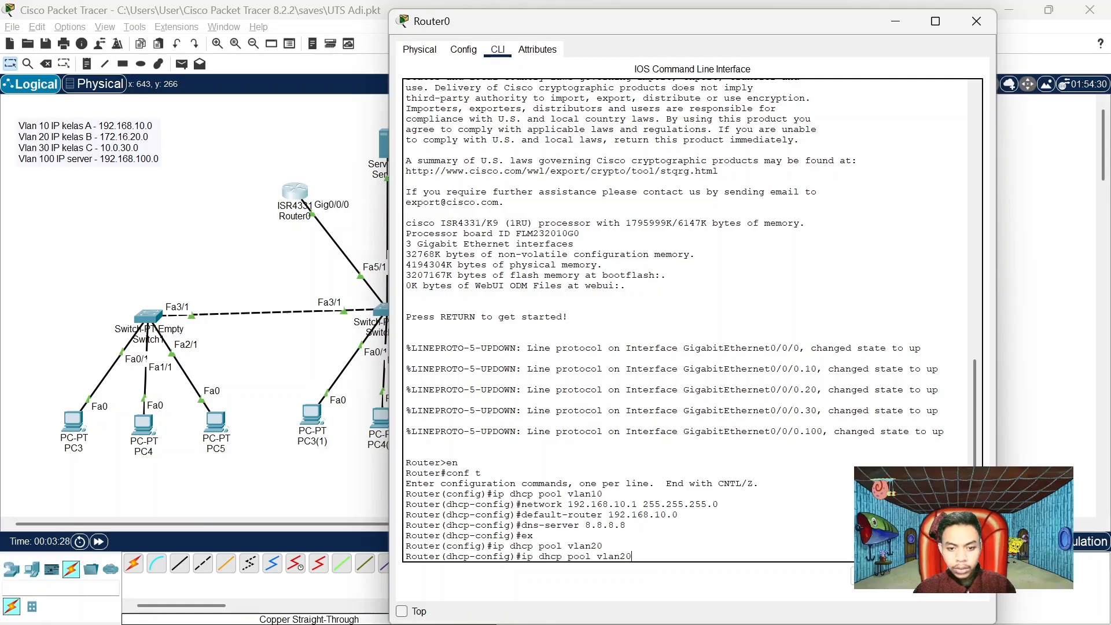
key(Up)
key(Up)
key(Up)
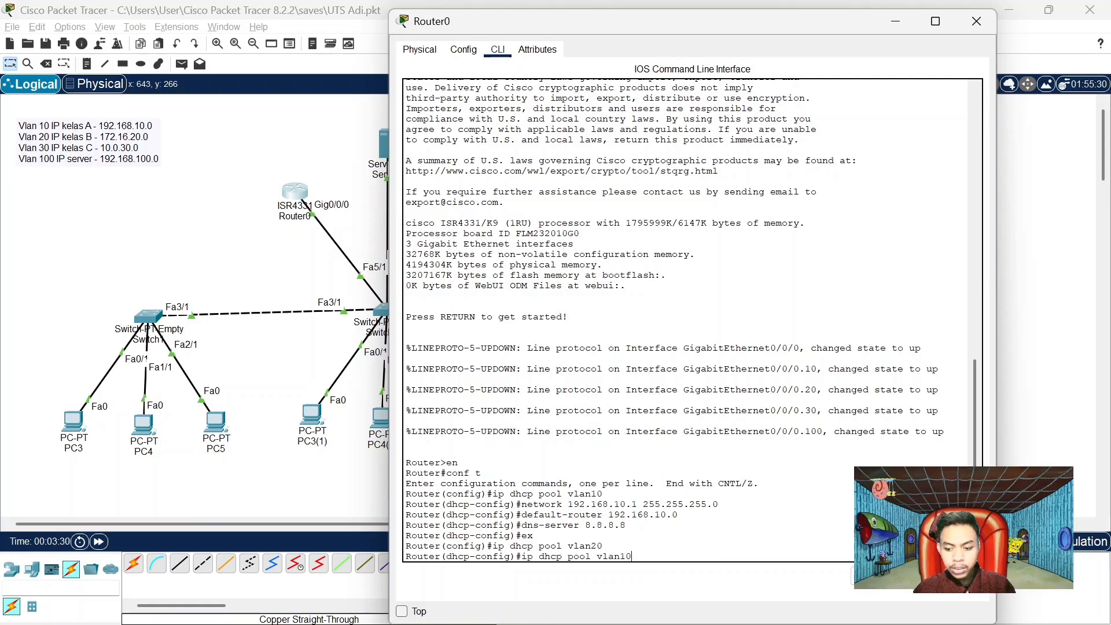
key(Down)
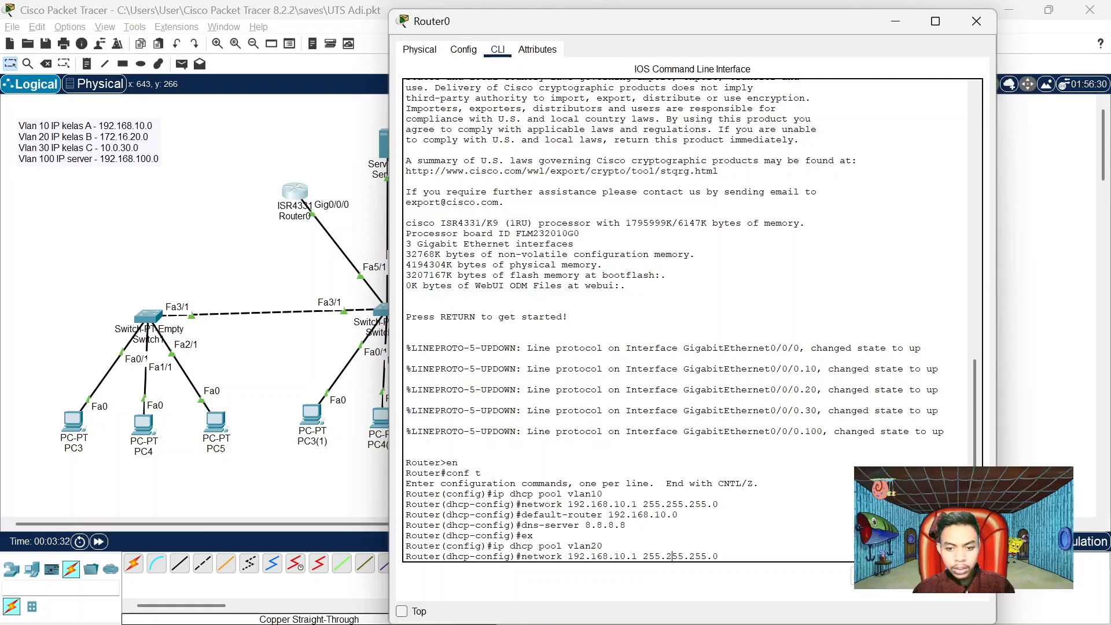
key(Left)
key(Left)
key(Left)
key(BackSpace)
key(BackSpace)
key(BackSpace)
key(BackSpace)
key(BackSpace)
key(BackSpace)
key(BackSpace)
key(BackSpace)
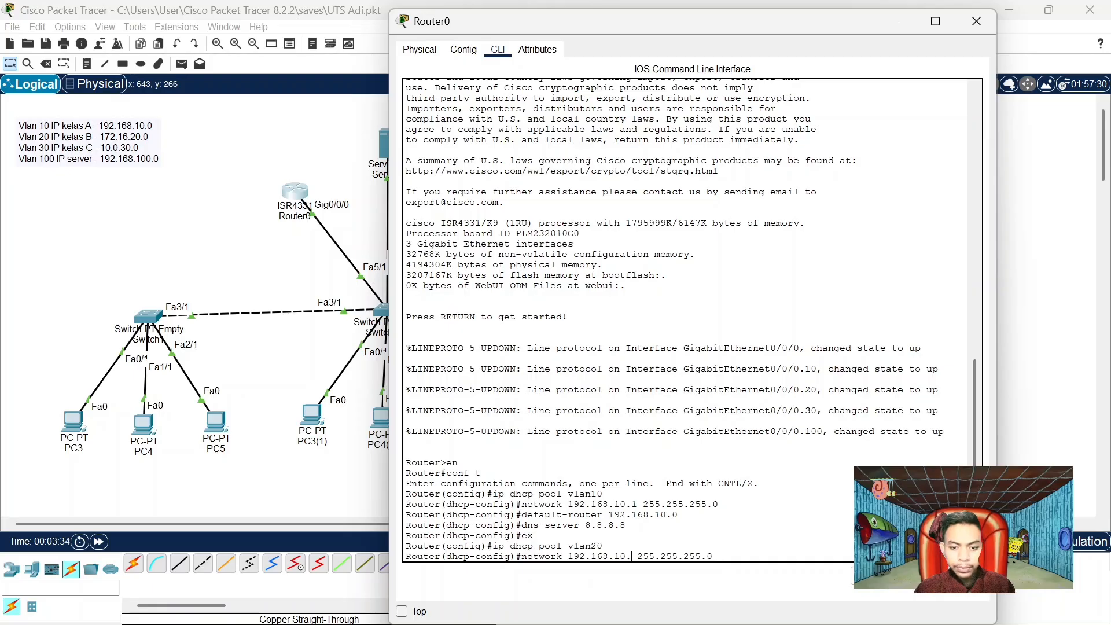
key(BackSpace)
key(BackSpace)
key(BackSpace)
key(BackSpace)
text(172)
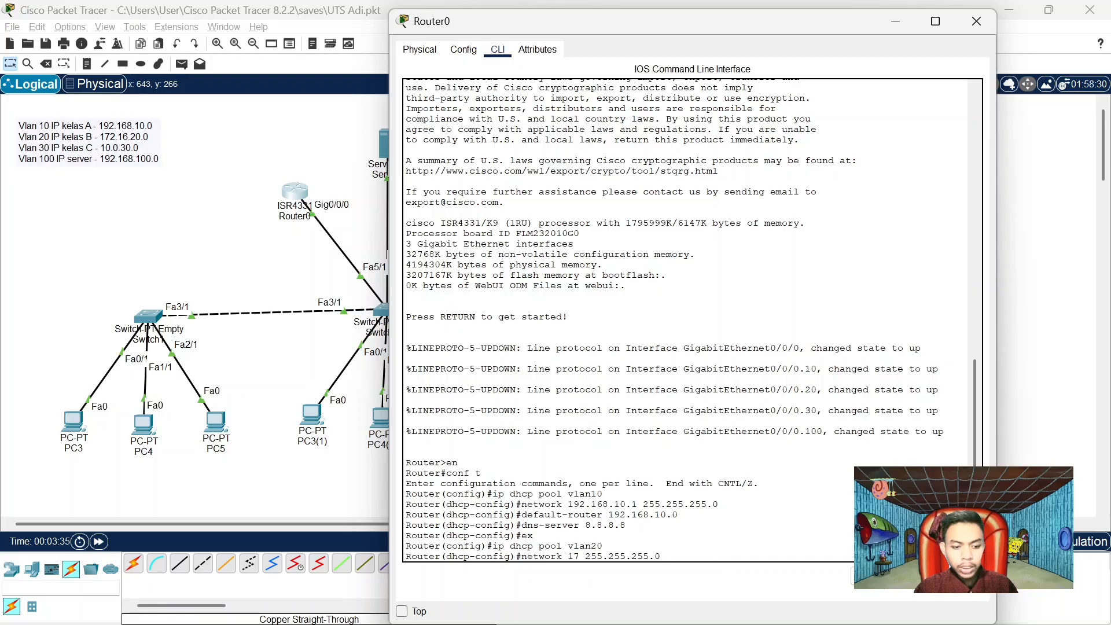
text(.16)
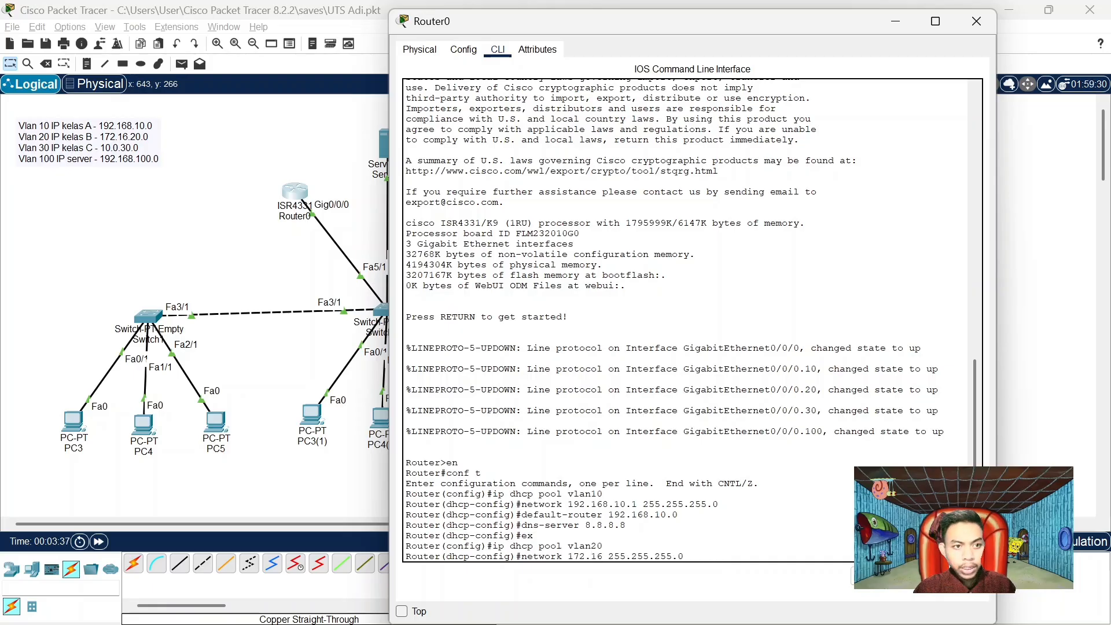
text(.20)
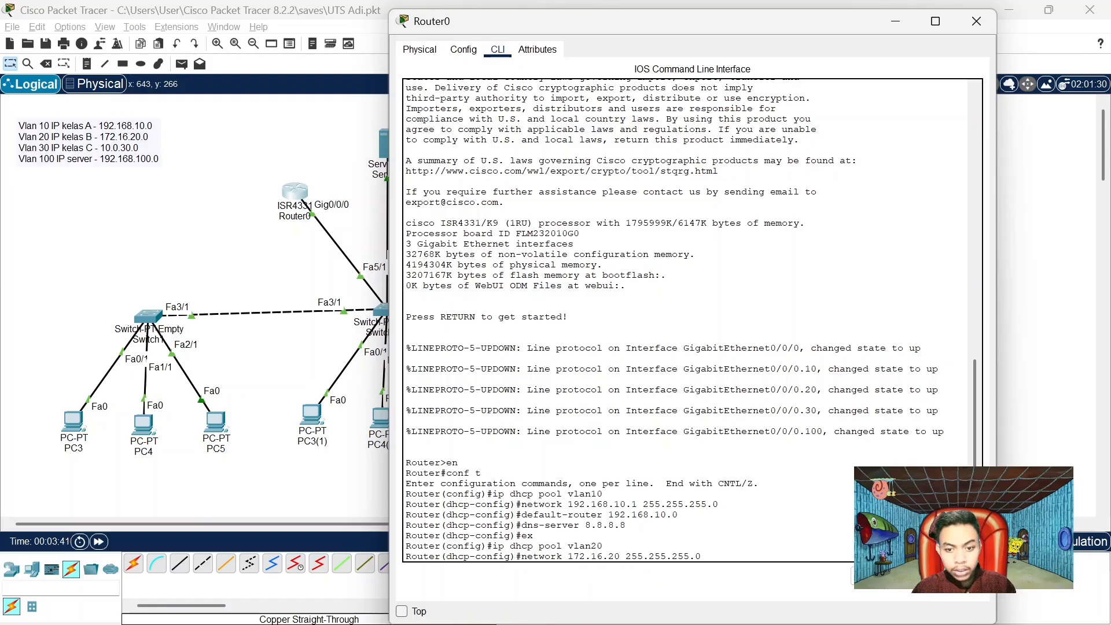
text(.)
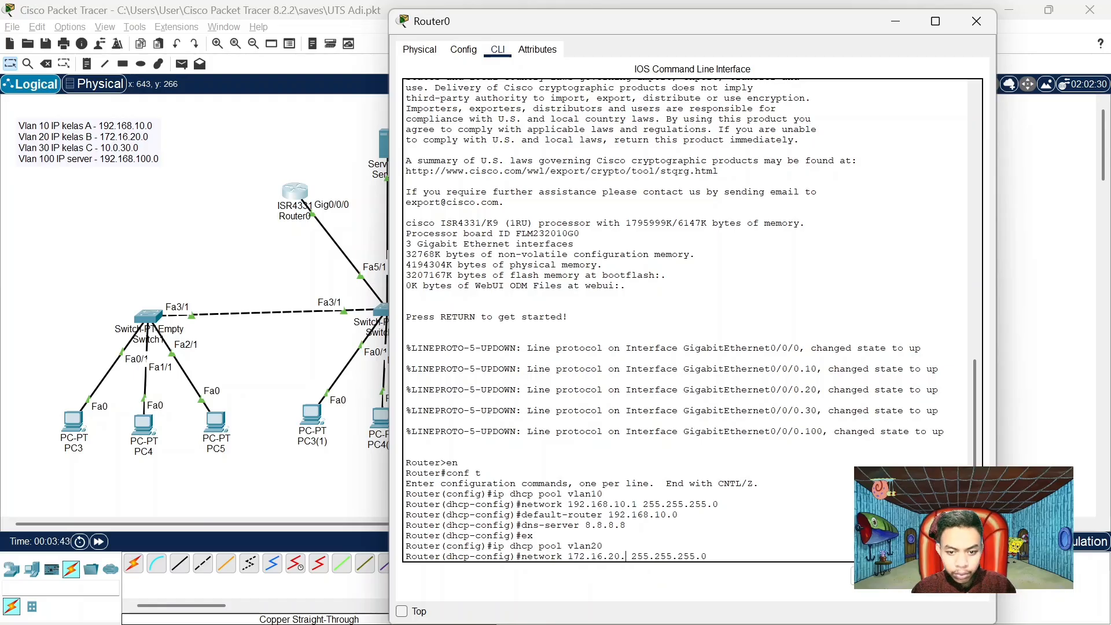
text(1)
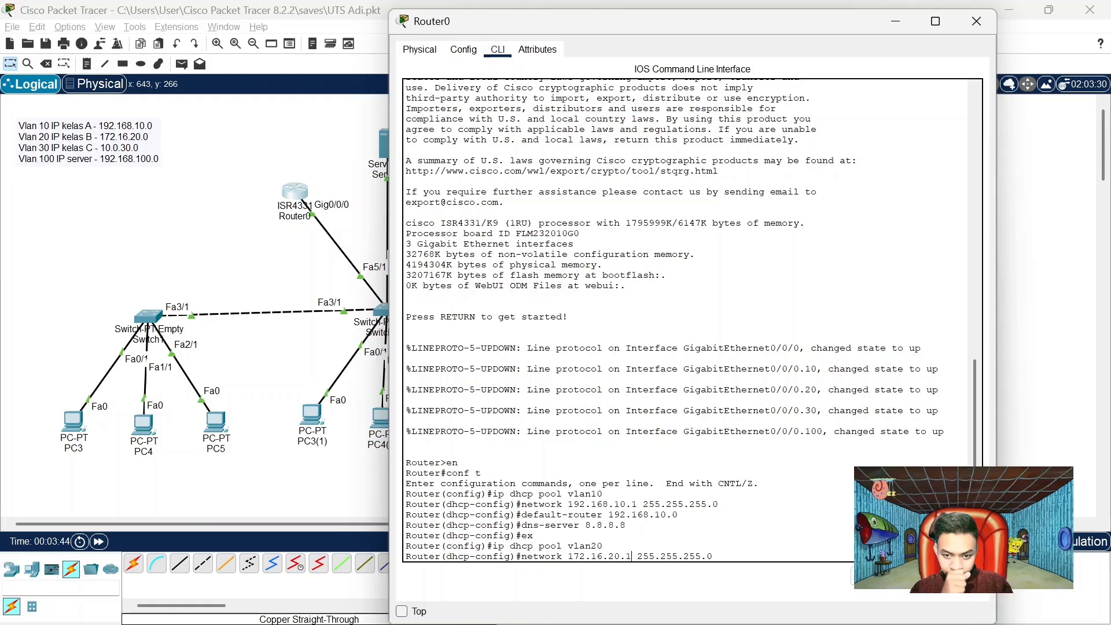
key(Return)
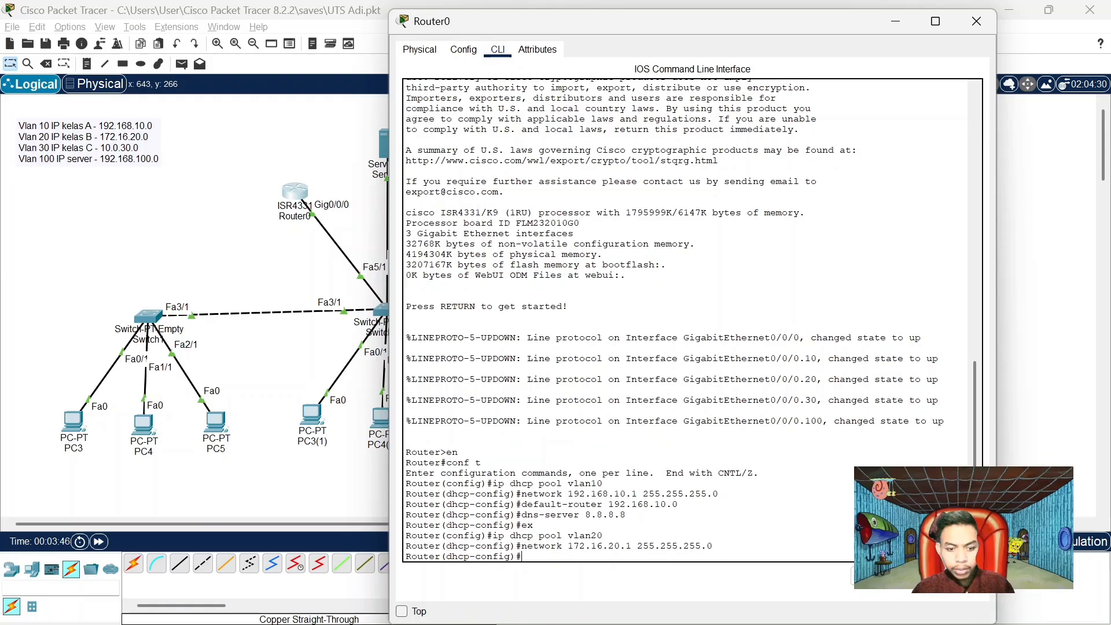
Set the vlan20 DHCP pool's default router to 172.16.20.0
text(defauk)
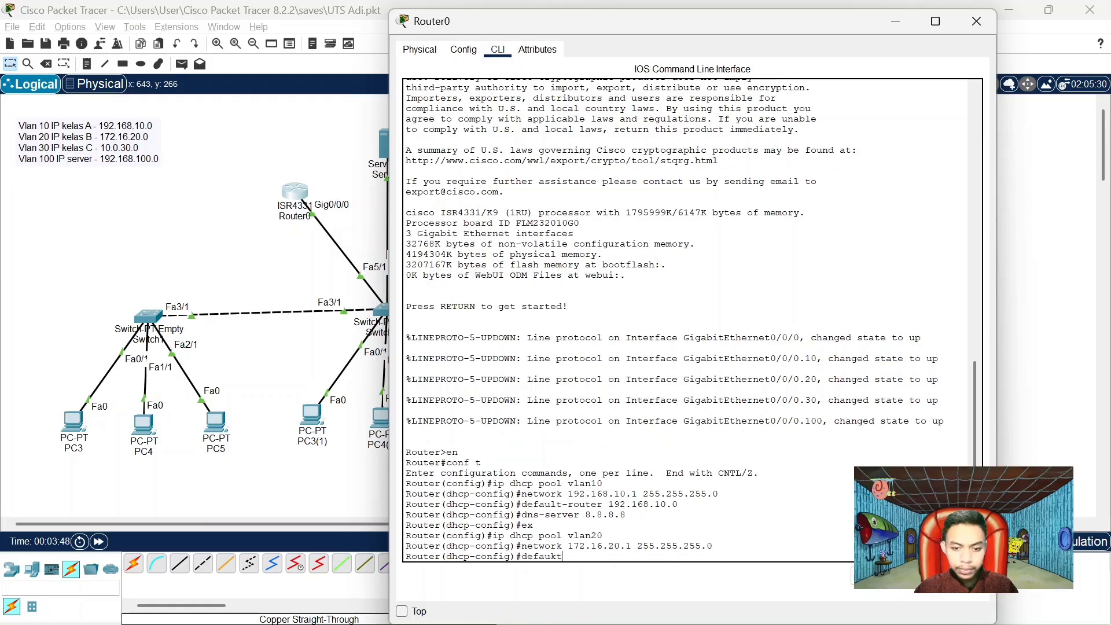
text(t)
key(BackSpace)
text(lt)
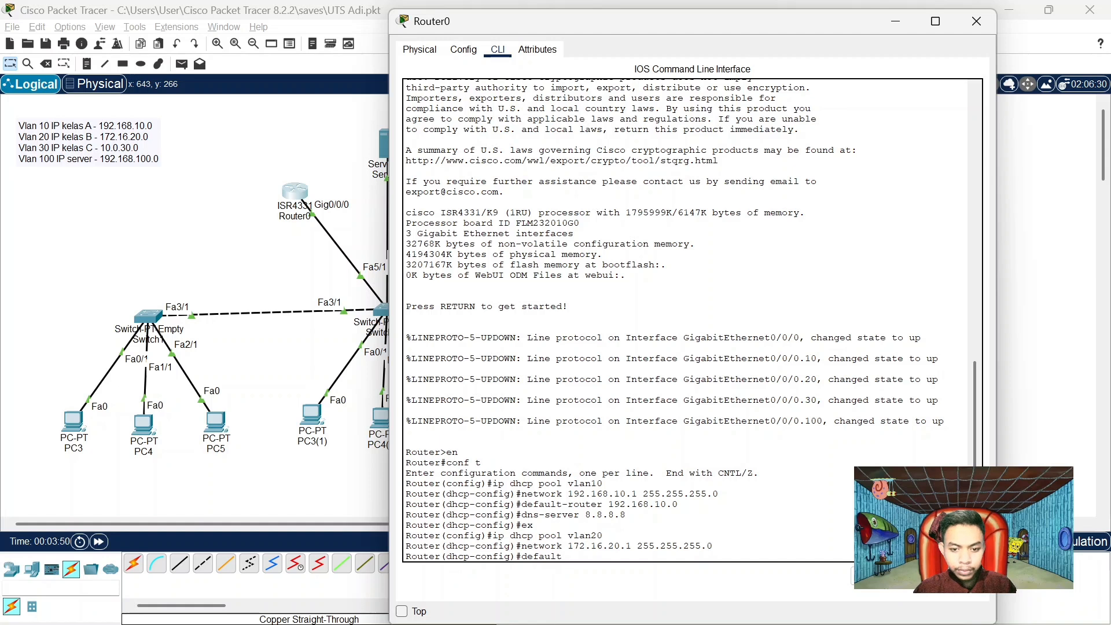
text(-r)
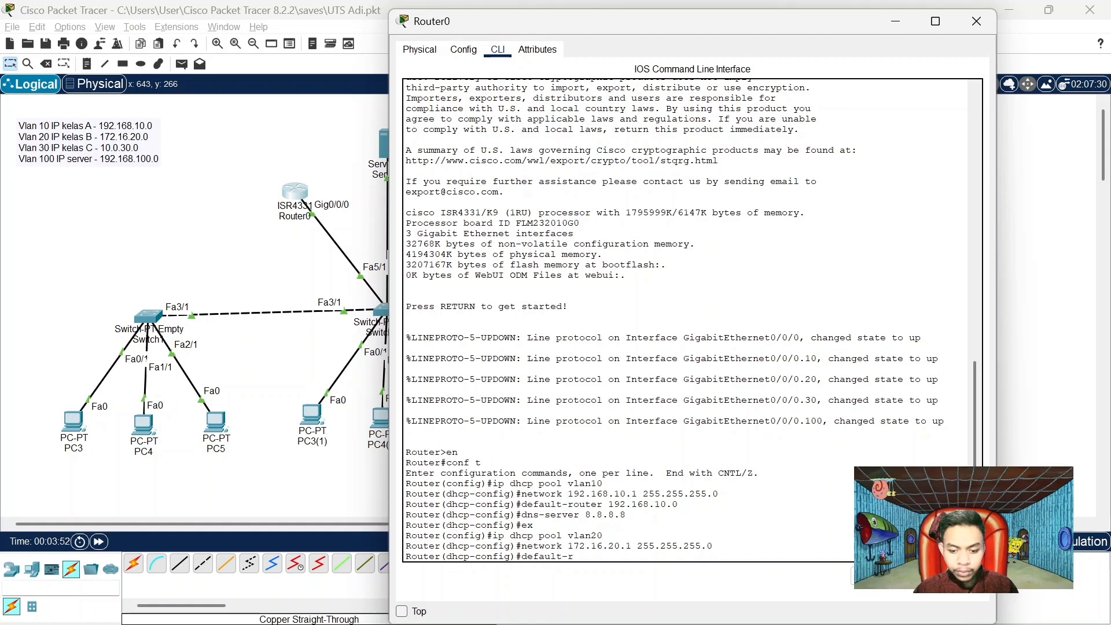
text(outer)
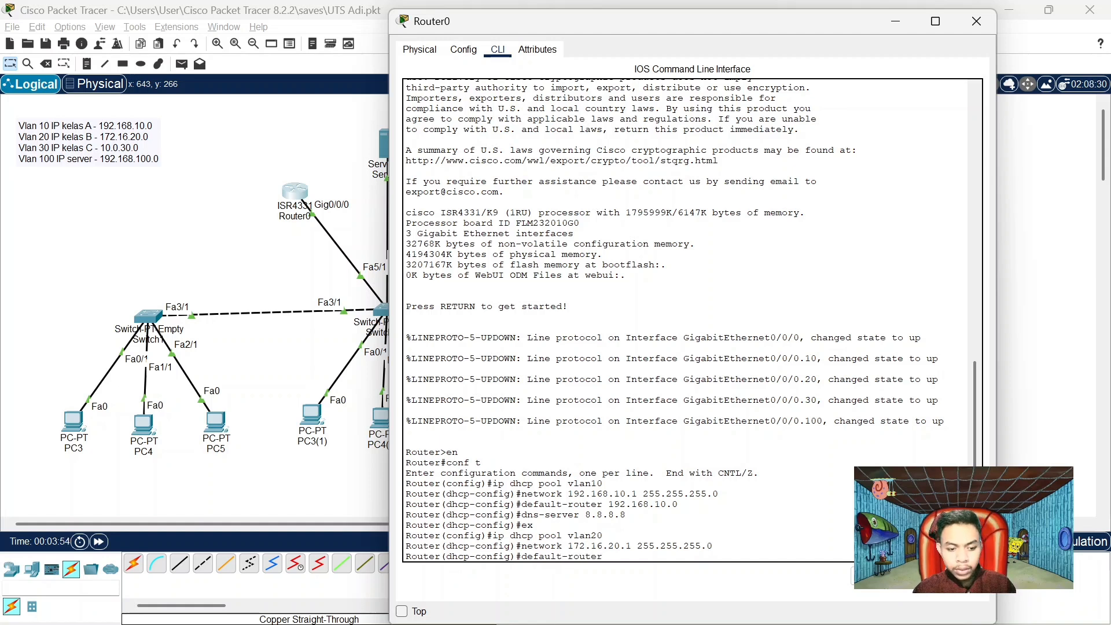
text( 192.)
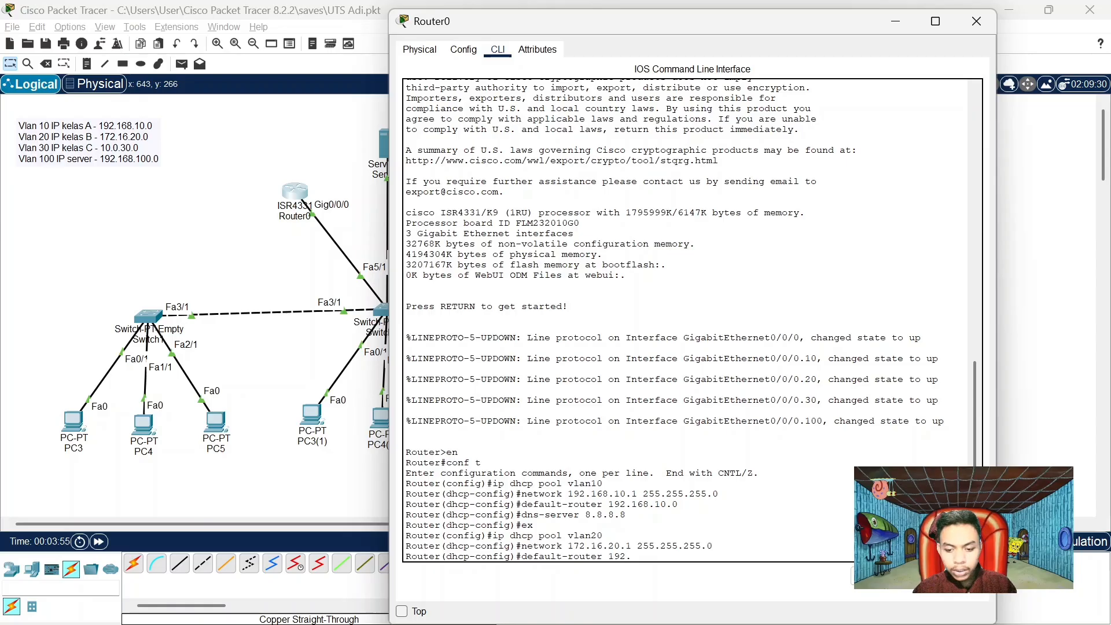
text(1)
key(BackSpace)
key(BackSpace)
key(BackSpace)
key(BackSpace)
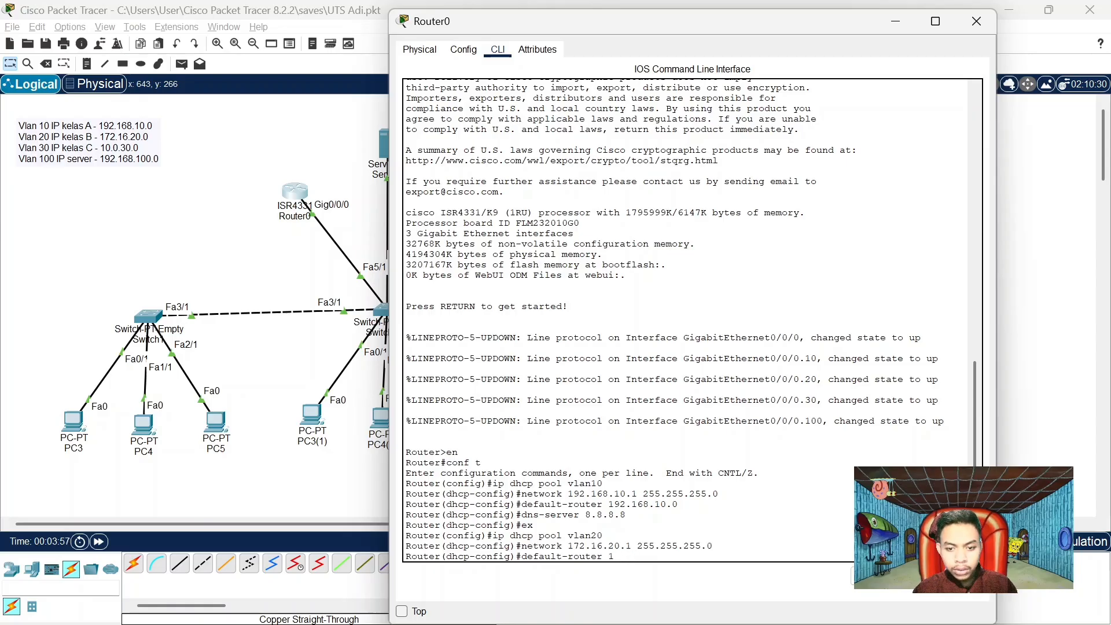
text(72.)
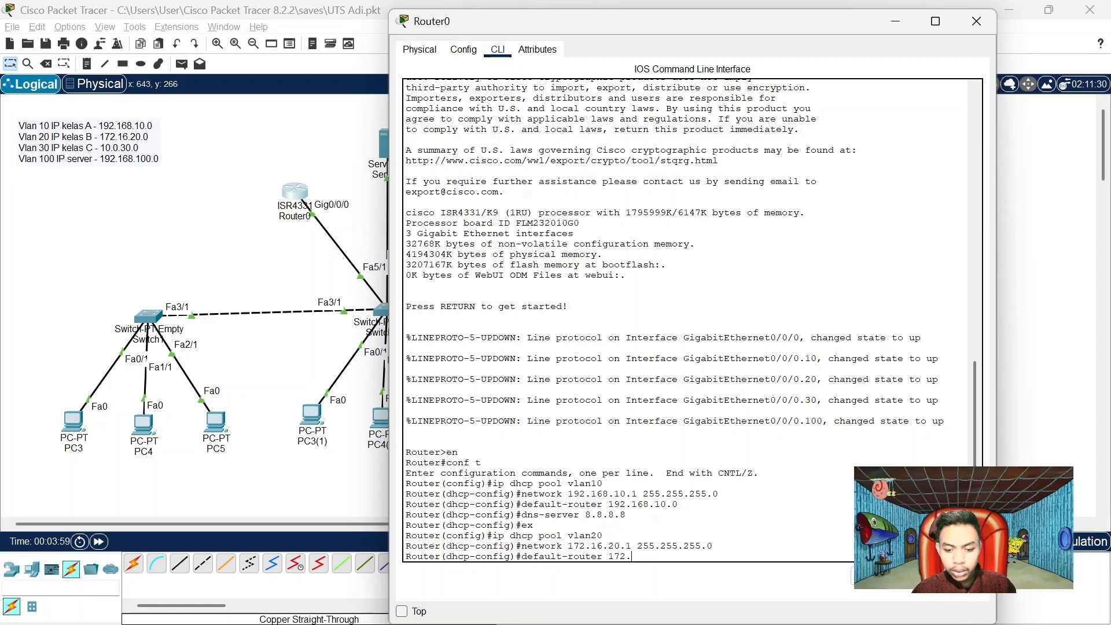
text(16.20.0)
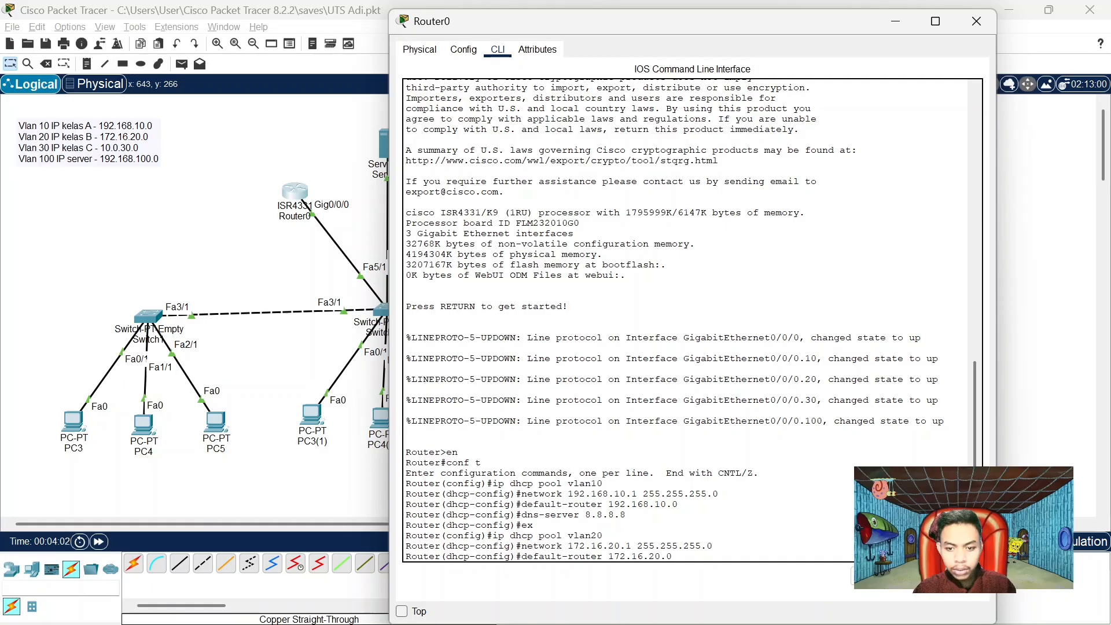
key(Return)
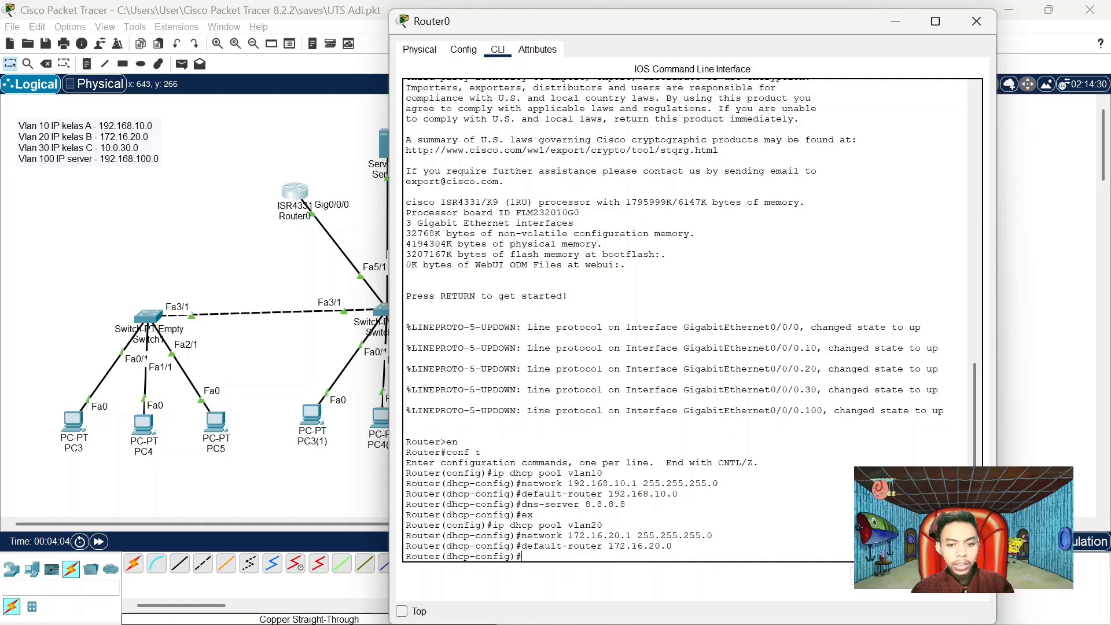
Set the vlan20 DHCP pool's DNS server to 8.8.8.8 and return to global configuration mode
text(dns)
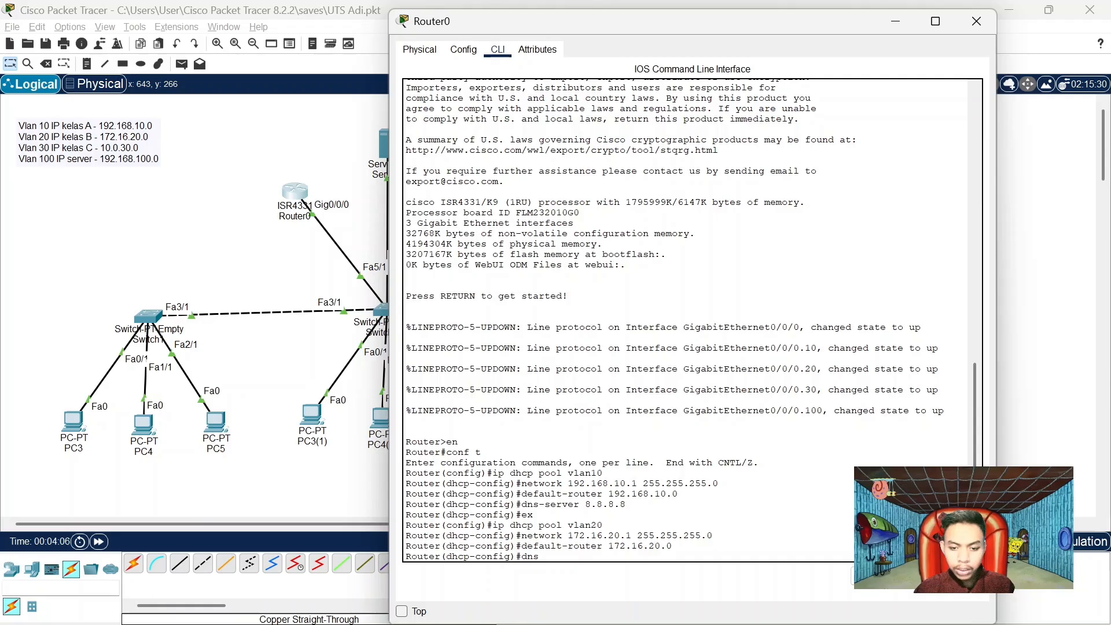
text(-server)
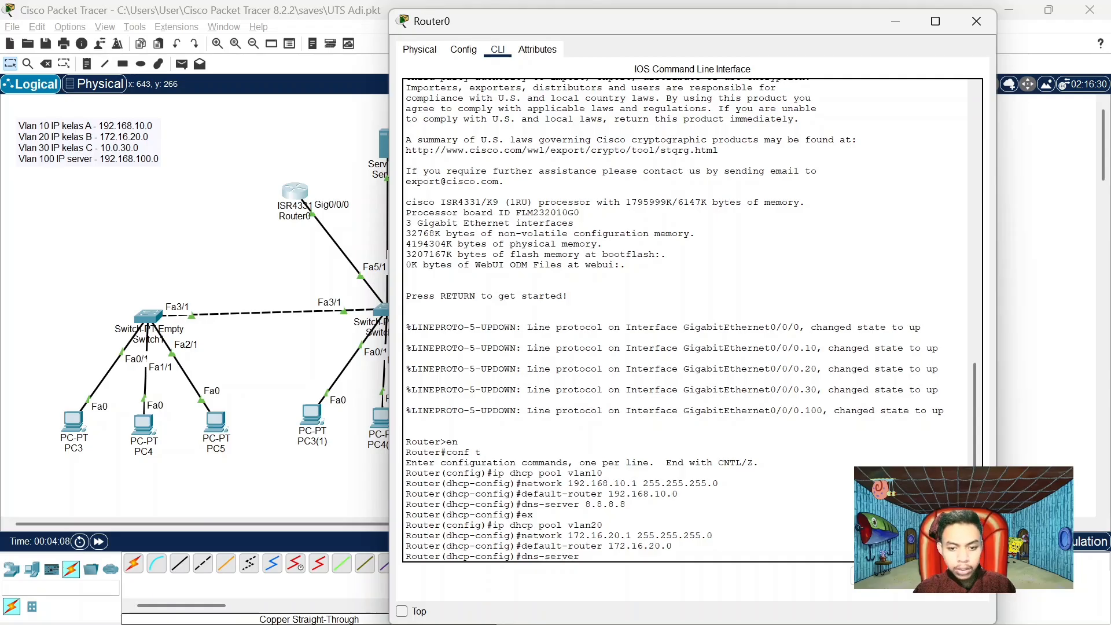
text( 8.8.)
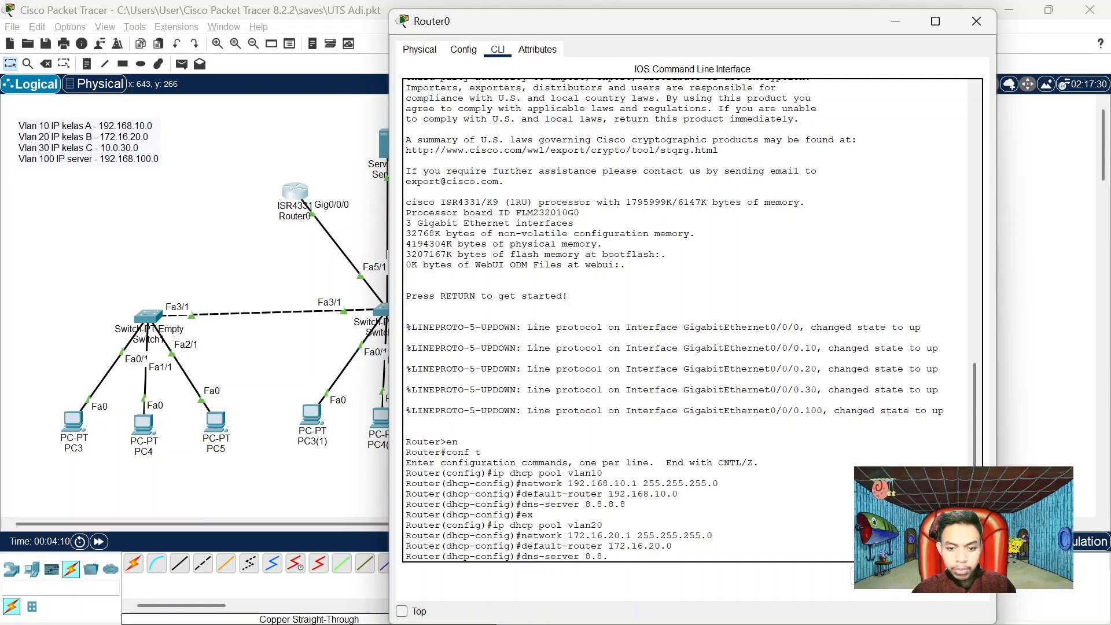
text(8.8)
key(Return)
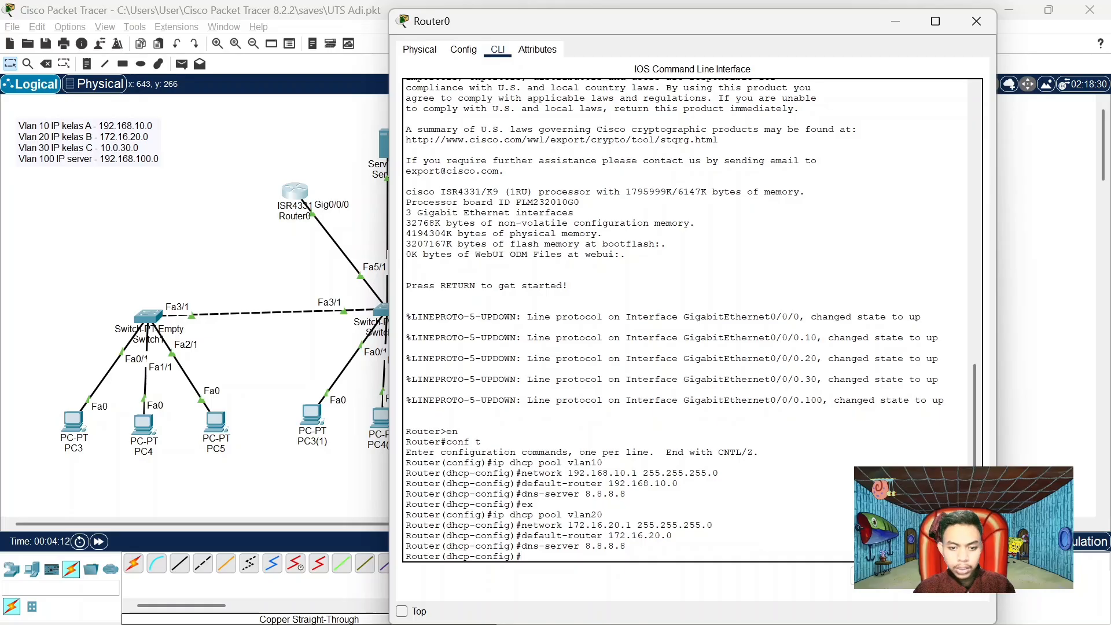
text(ex)
key(Return)
Create a DHCP pool called vlan30 on Router0
text(ig)#i)
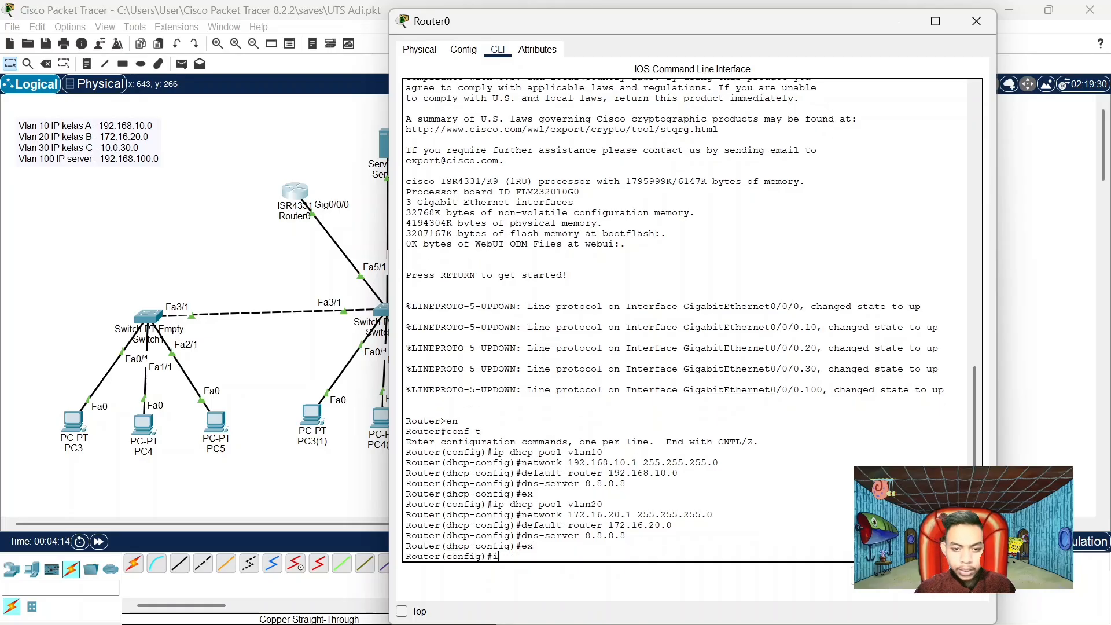
text(p dhcp )
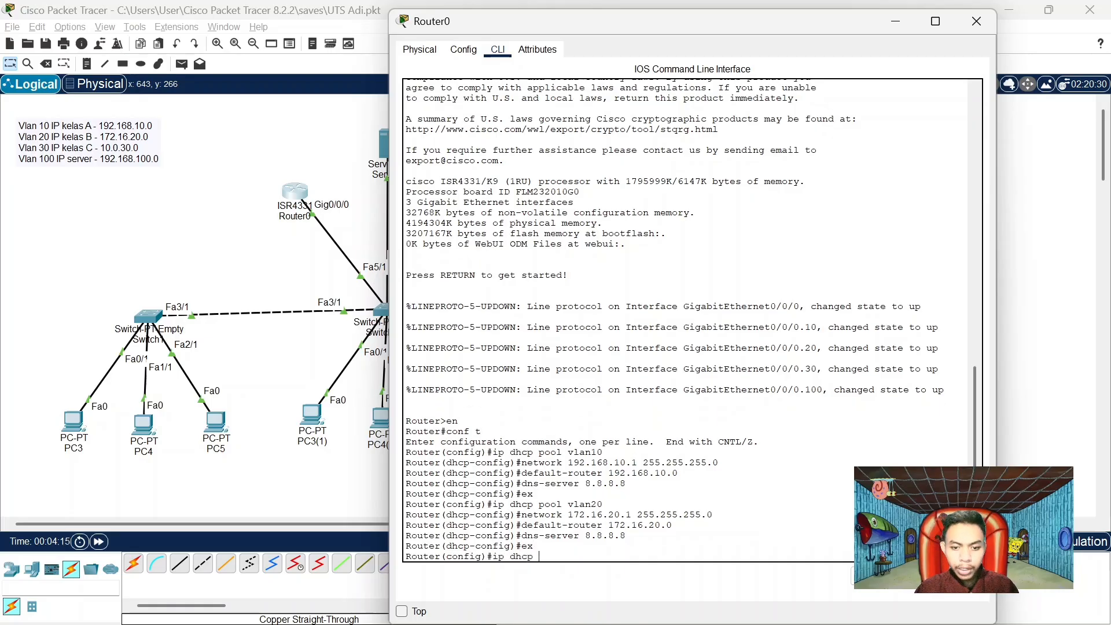
text(pool vla)
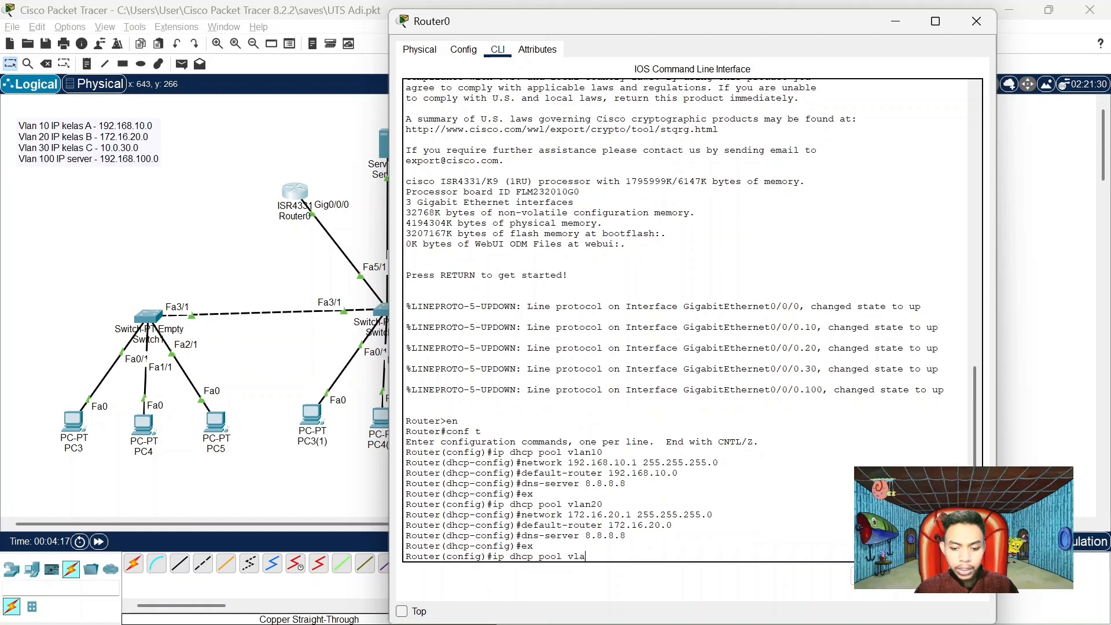
text(n30)
key(Return)
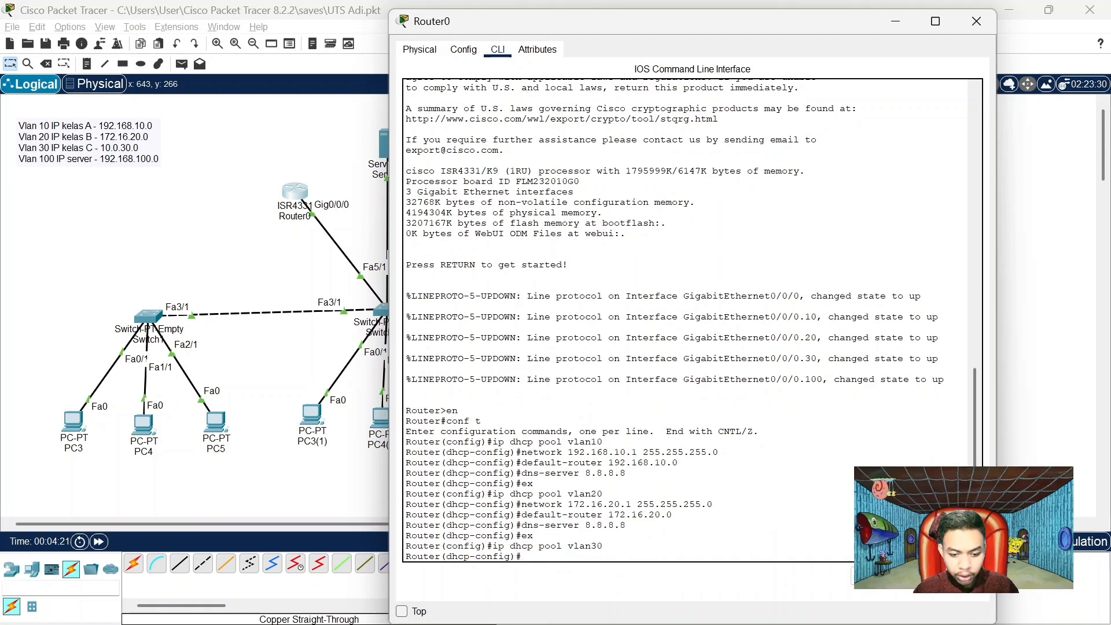
Set the vlan30 DHCP pool's network to 10.0.30.1 with mask 255.255.255.0
text(netwp)
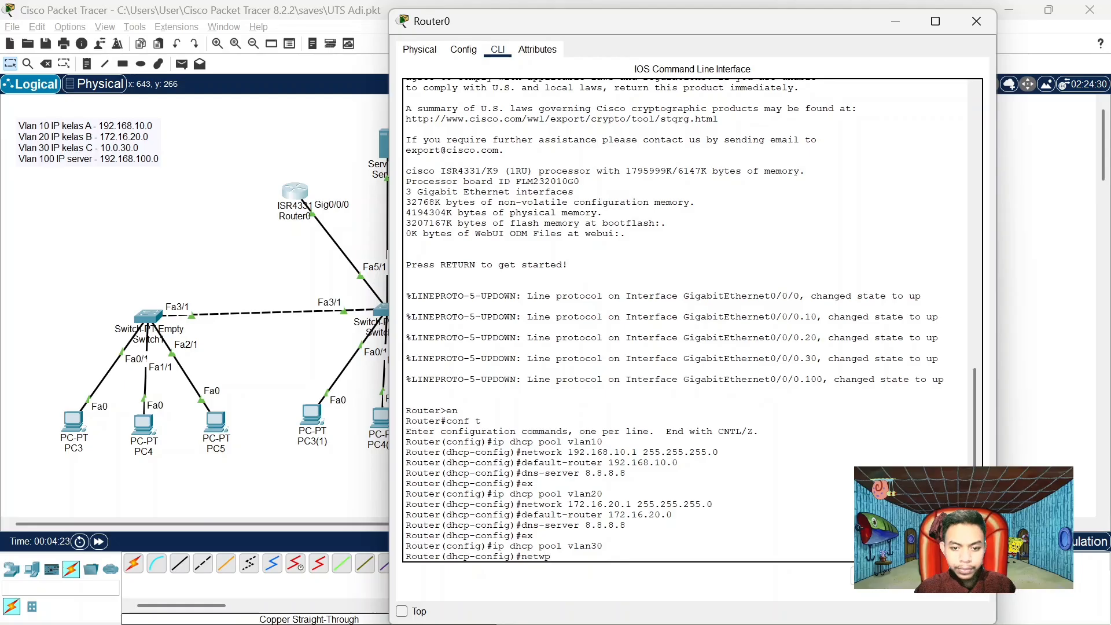
key(BackSpace)
text(orl)
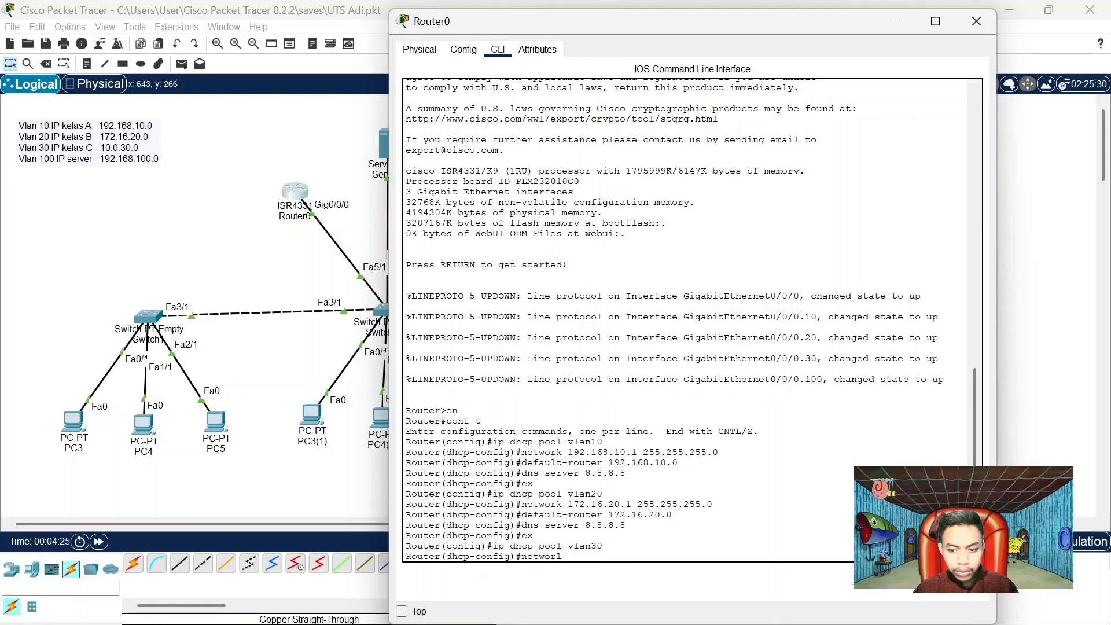
key(BackSpace)
text(k)
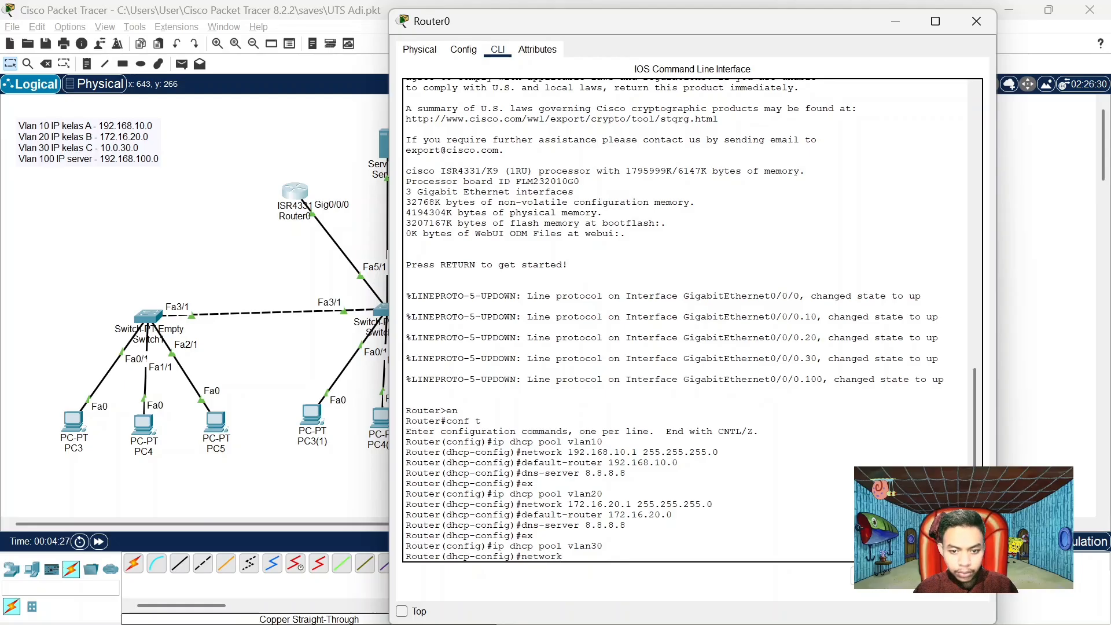
text(0)
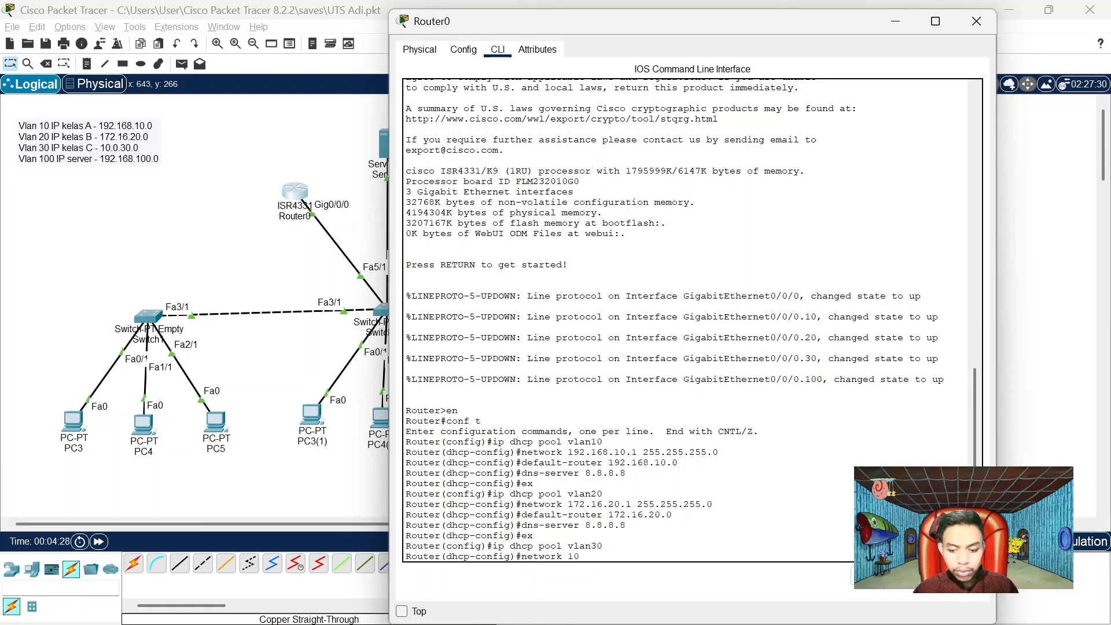
text(.0)
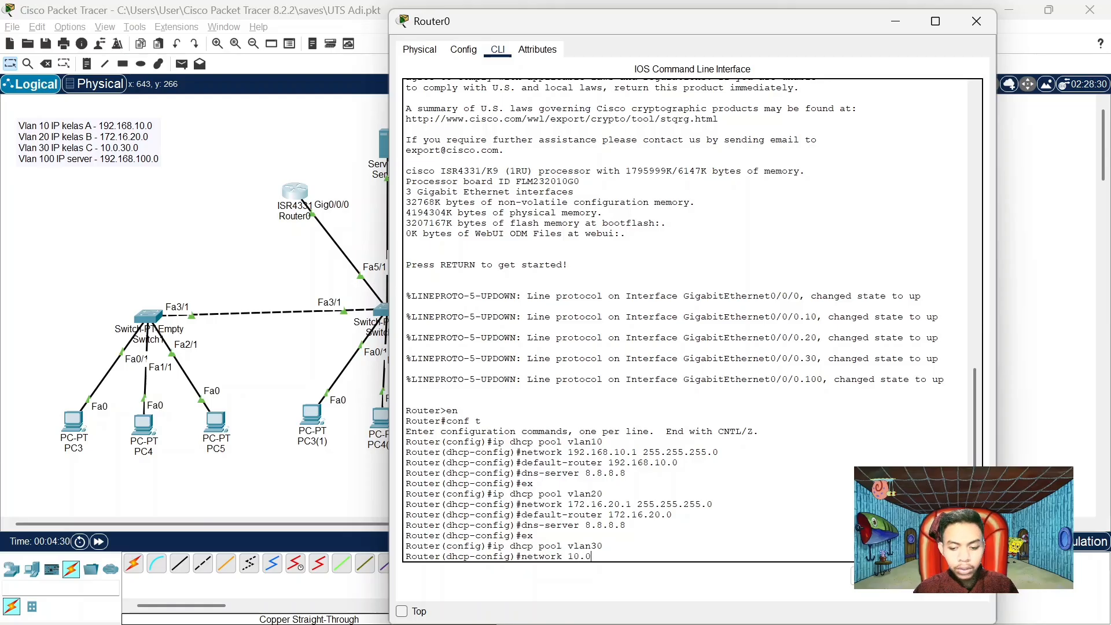
text(.30.1)
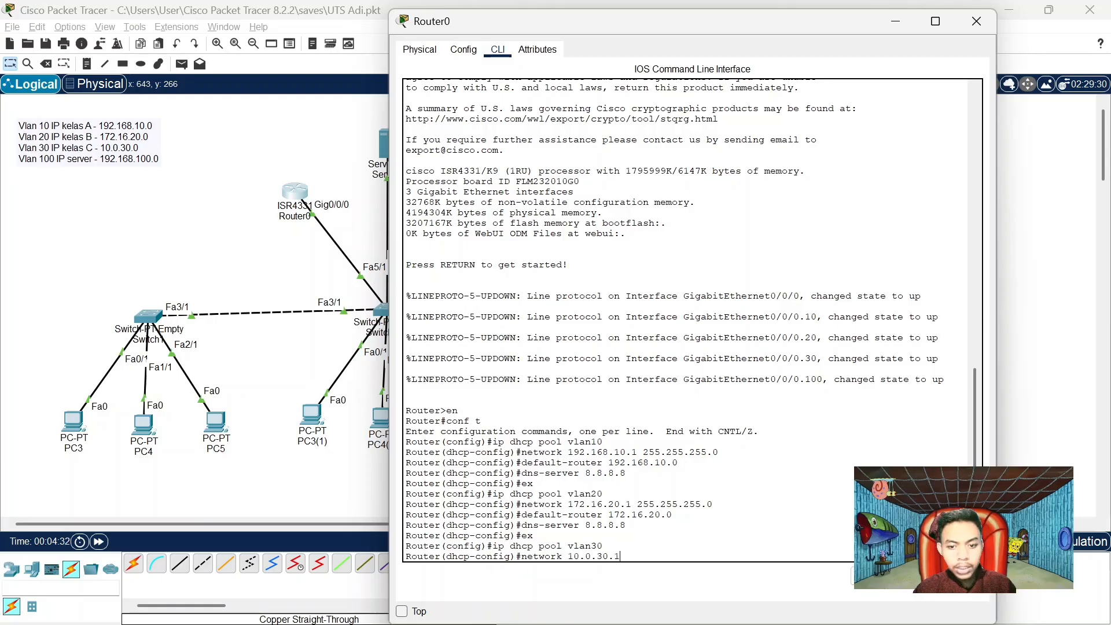
text( 255)
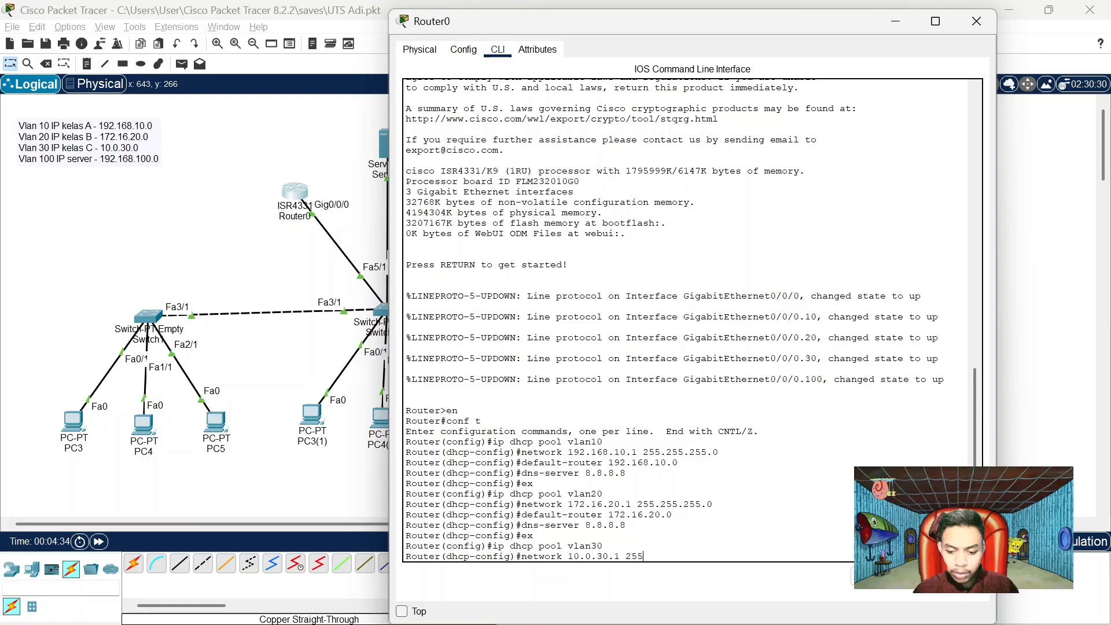
text(.255.255)
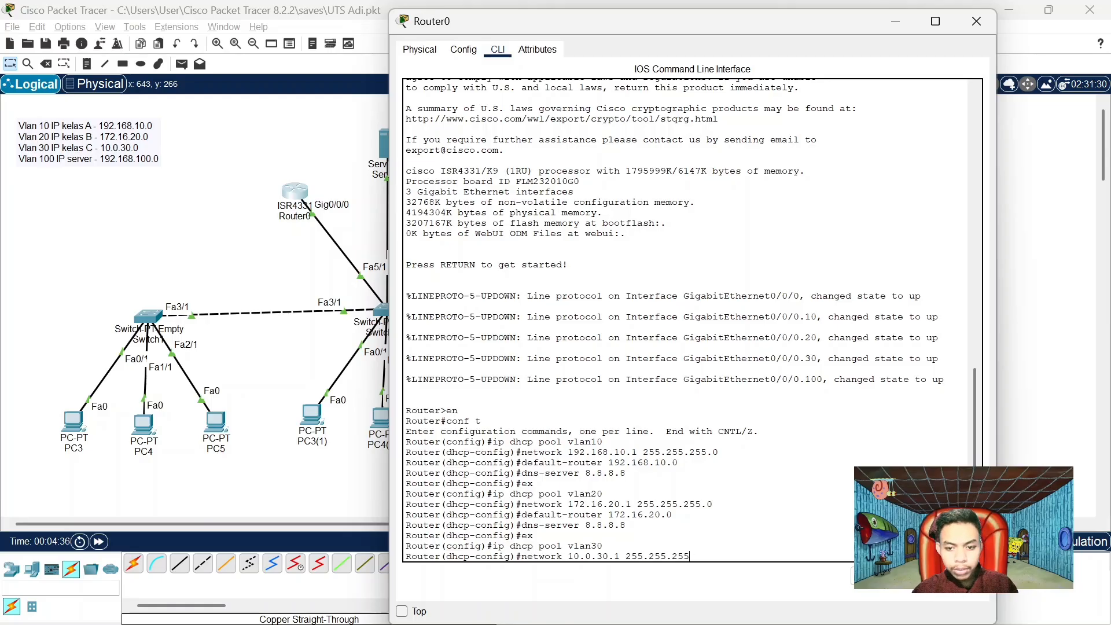
text(.0)
key(Return)
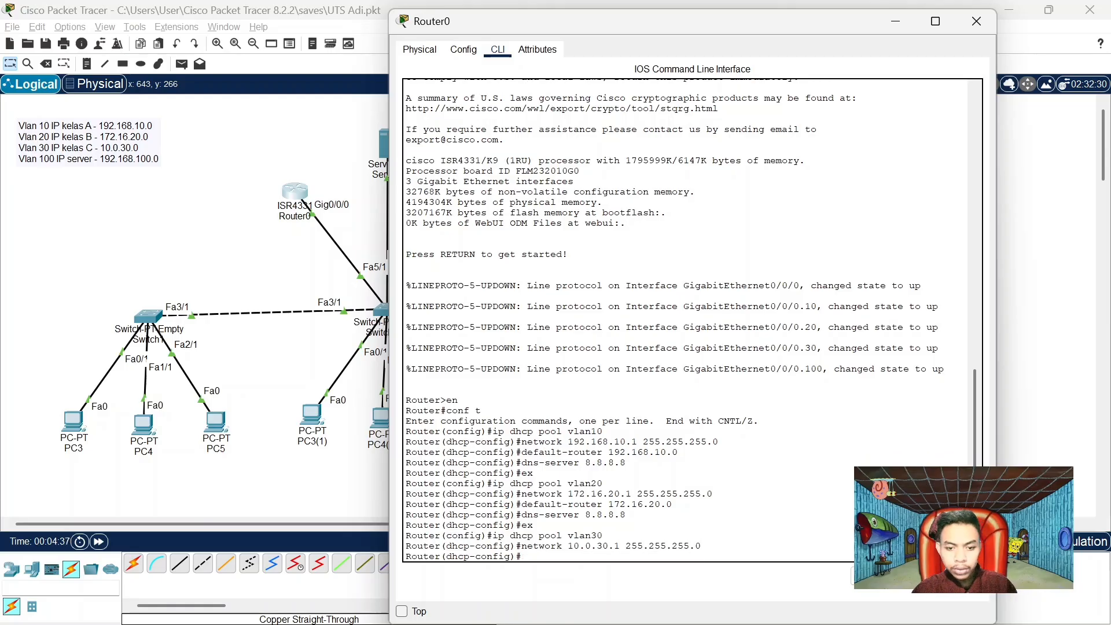
Set the vlan30 DHCP pool's default router to 10.0.30.0
text(deg)
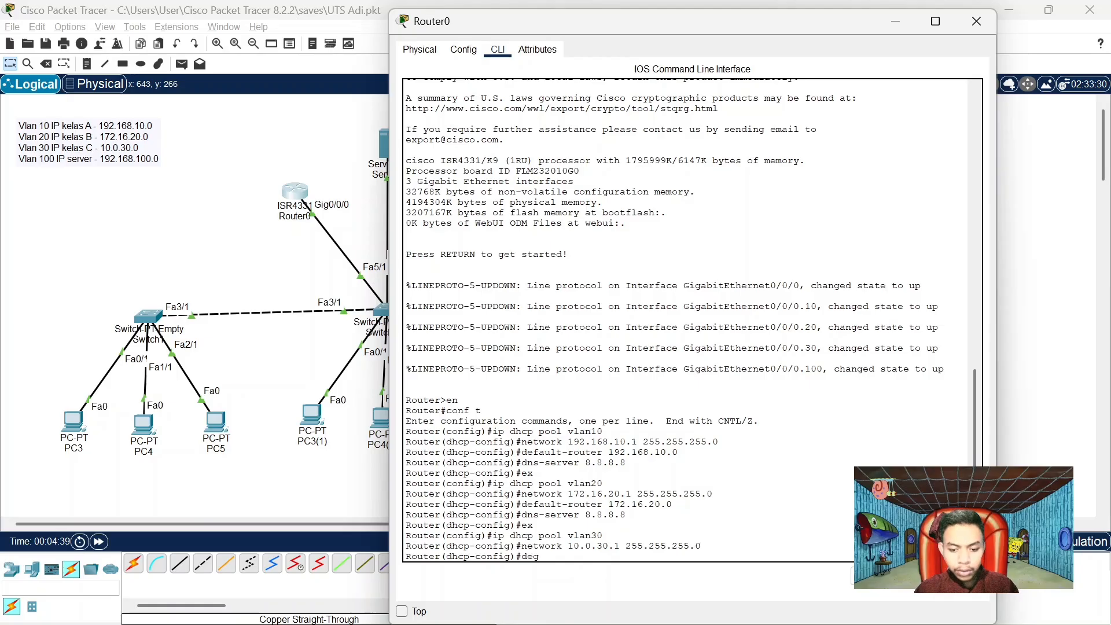
key(BackSpace)
text(faul)
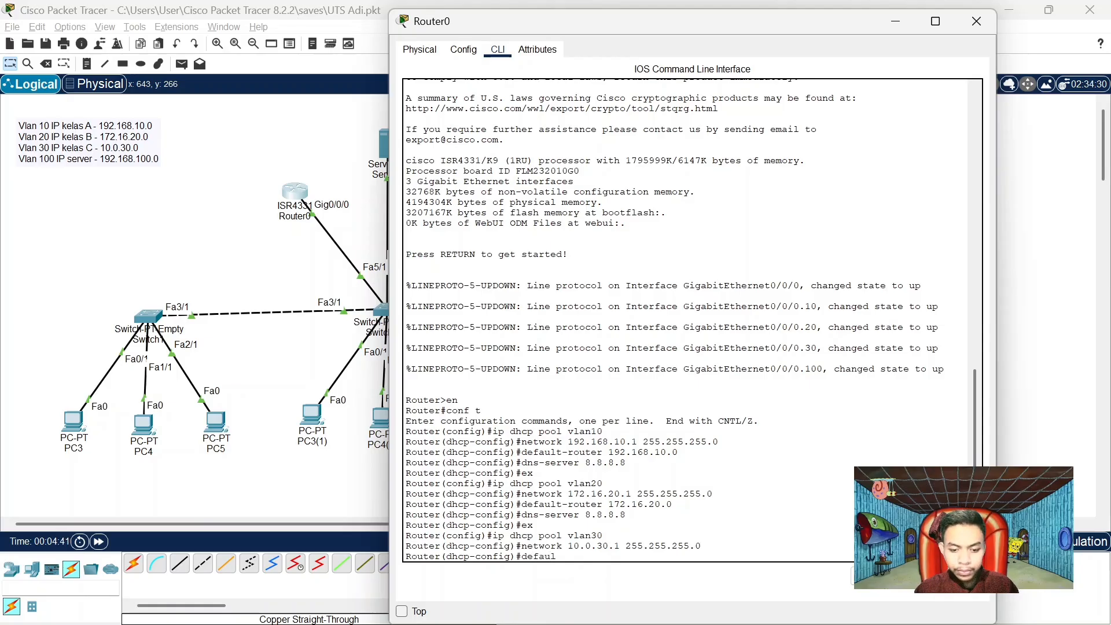
text(t-router)
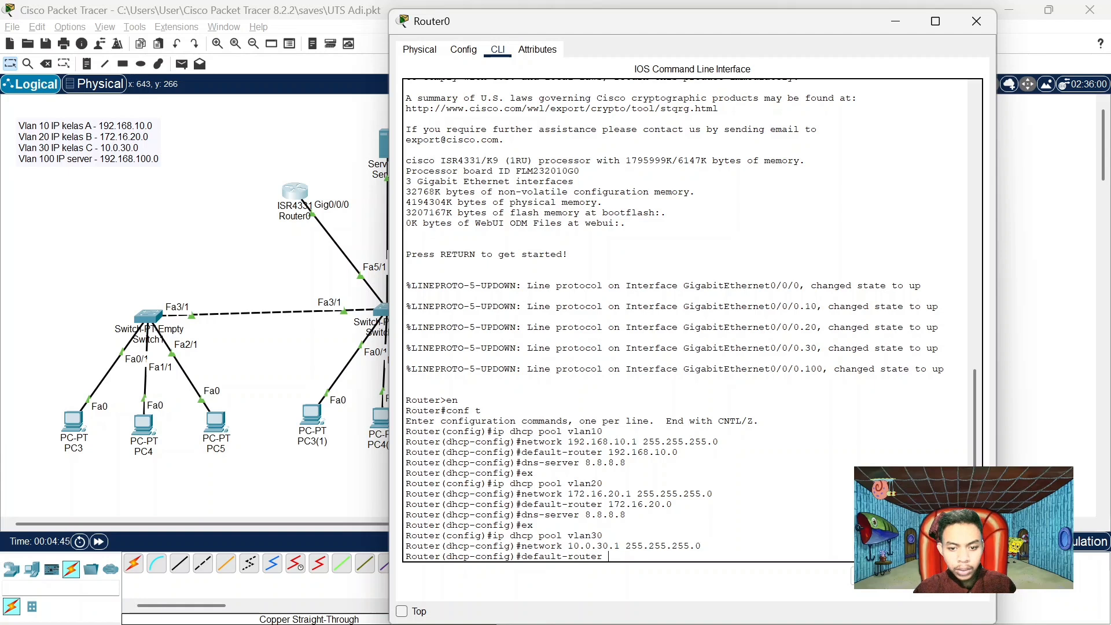
text( 10)
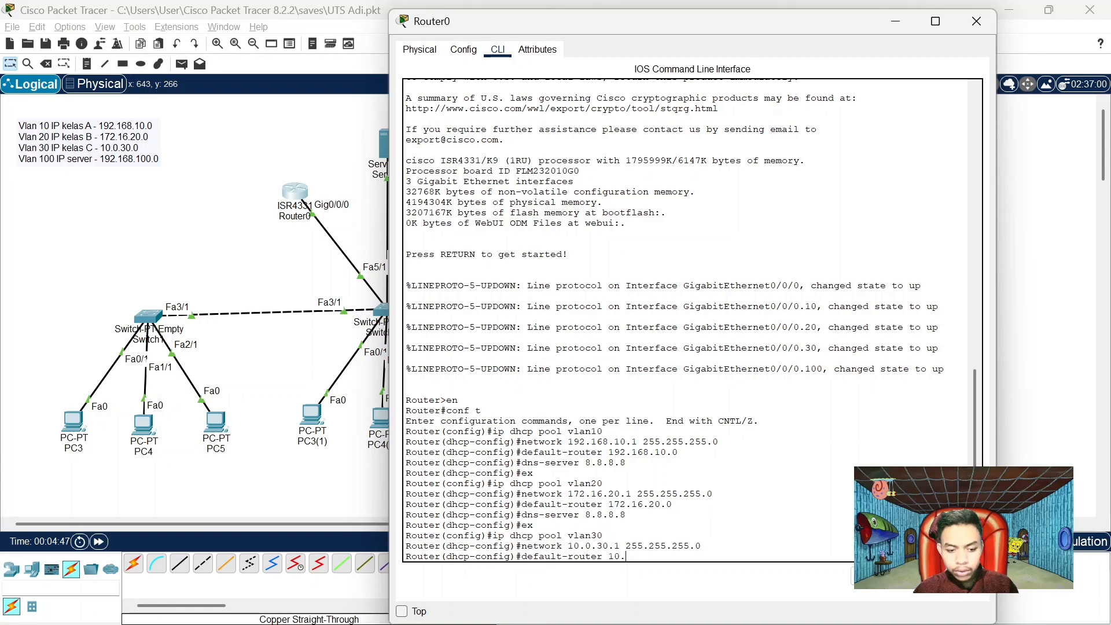
text(.0.3)
key(BackSpace)
text(0.30)
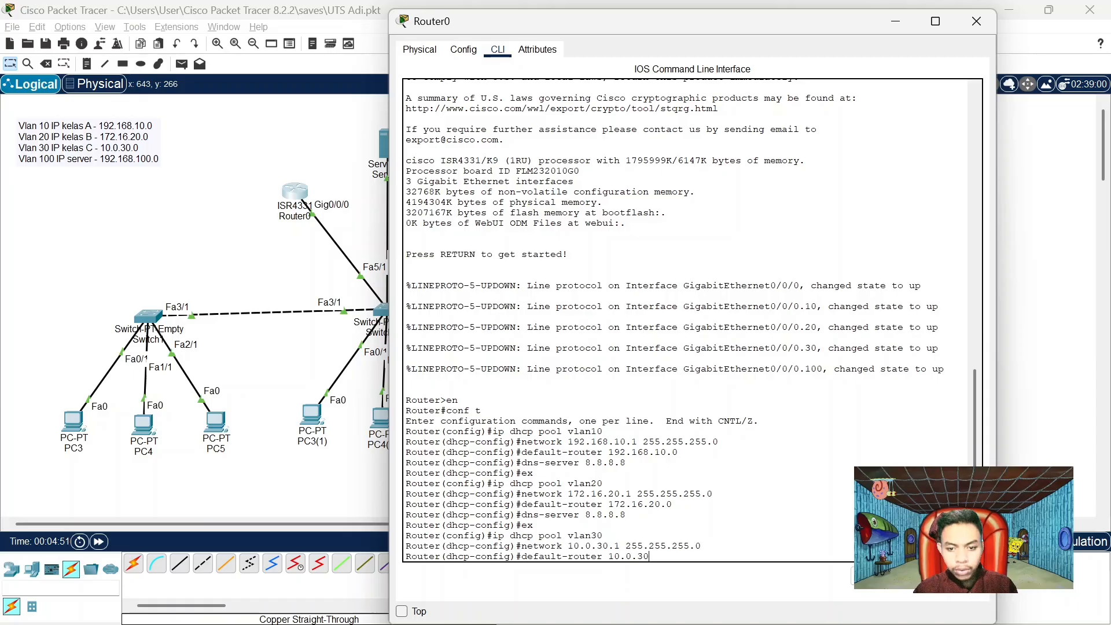
text(.0)
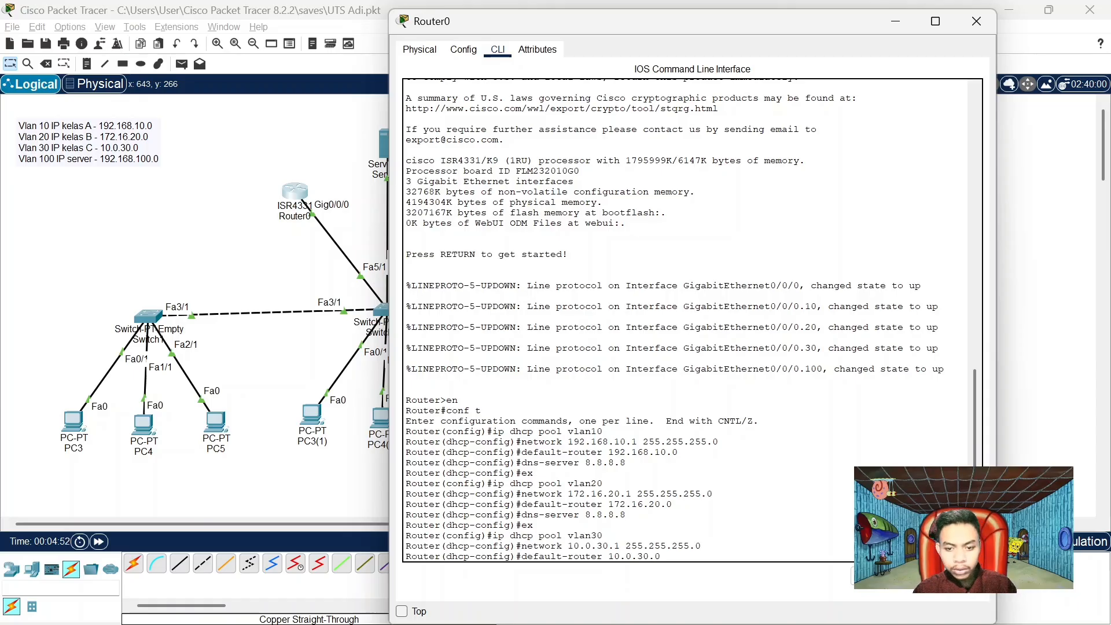
key(Return)
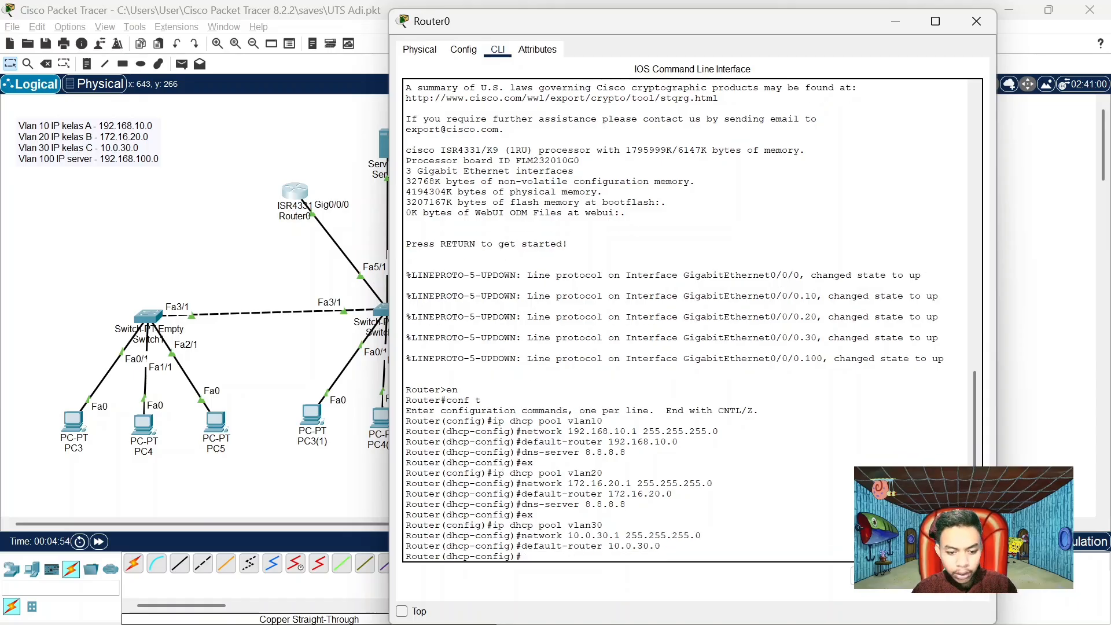
Set the vlan30 DHCP pool's DNS server to 8.8.8.8 and return to global configuration mode
text(dns-)
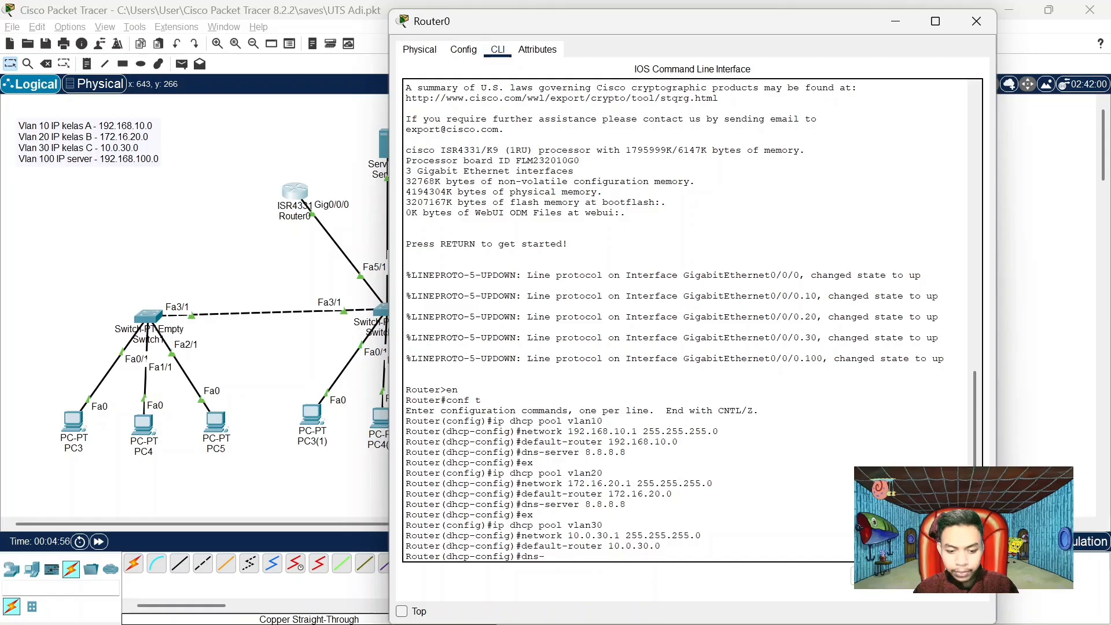
text(server)
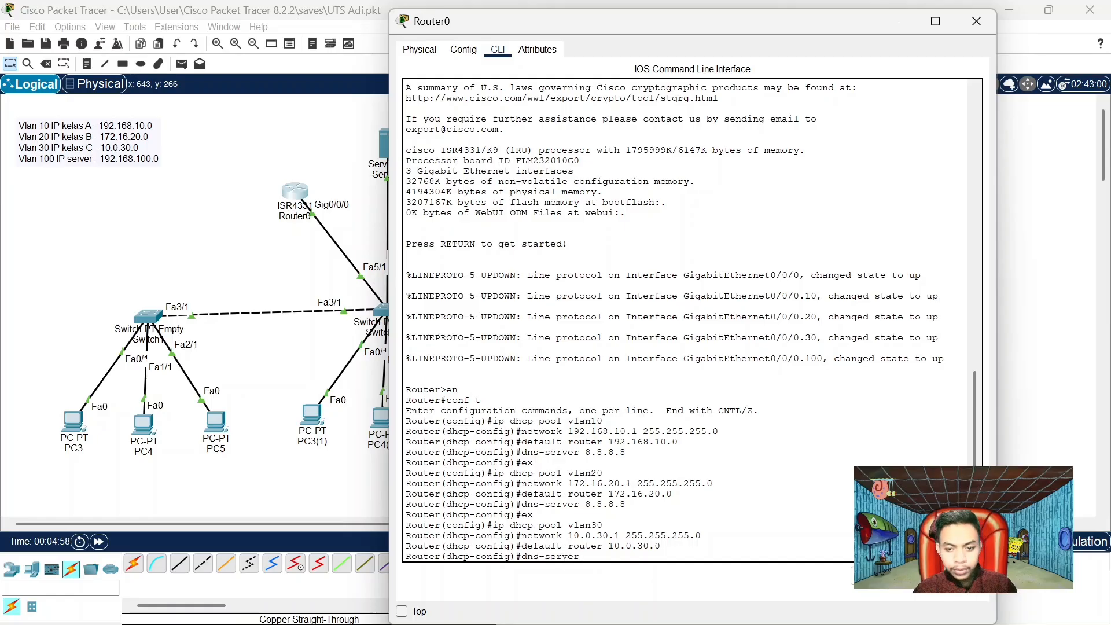
text( 8.8.)
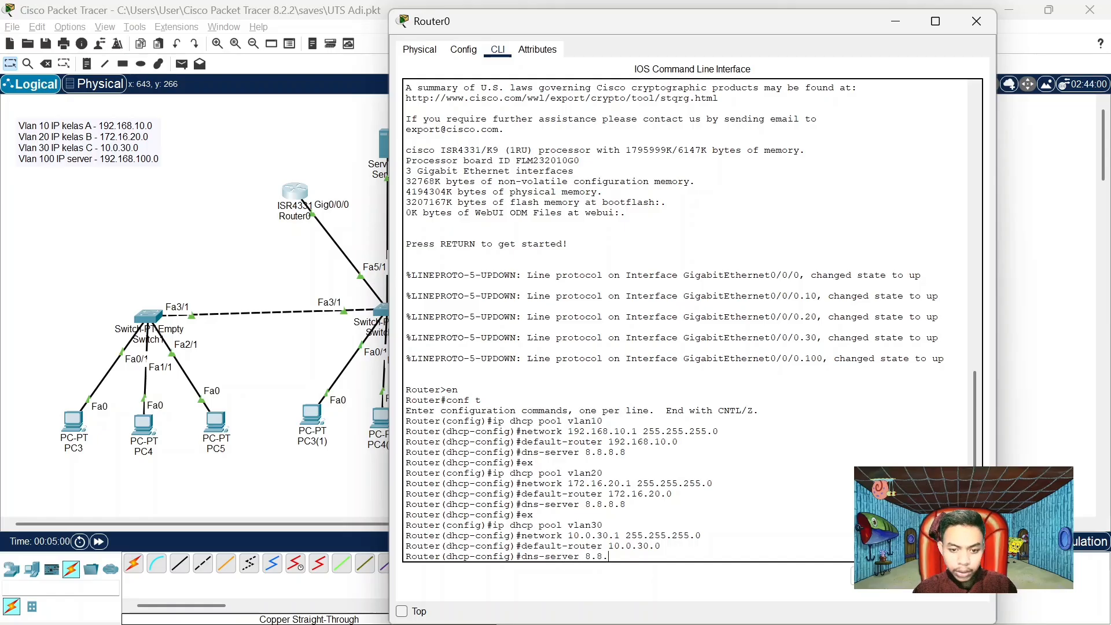
text(8.8)
key(Return)
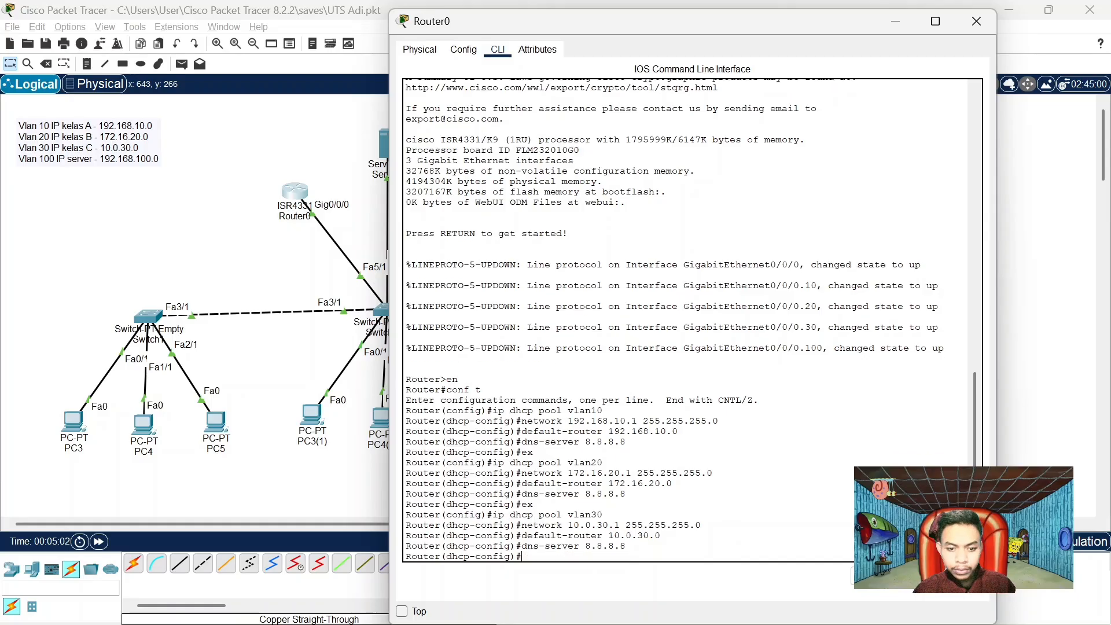
text(ex)
key(Return)
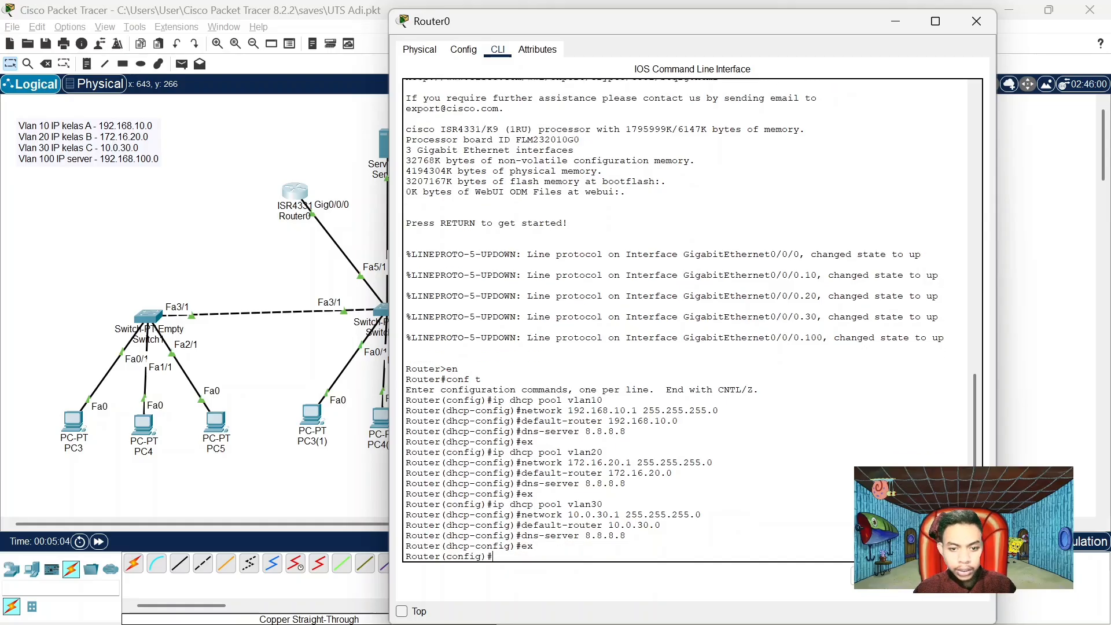
Create a DHCP pool called vlan100 on Router0
text(ip dhc)
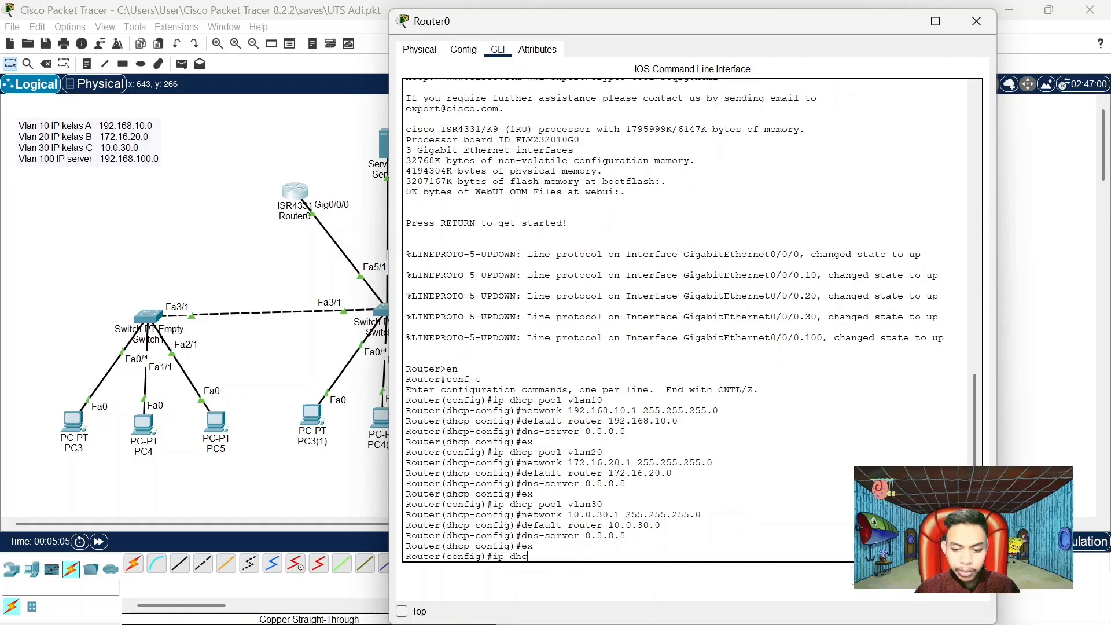
text(p pool v)
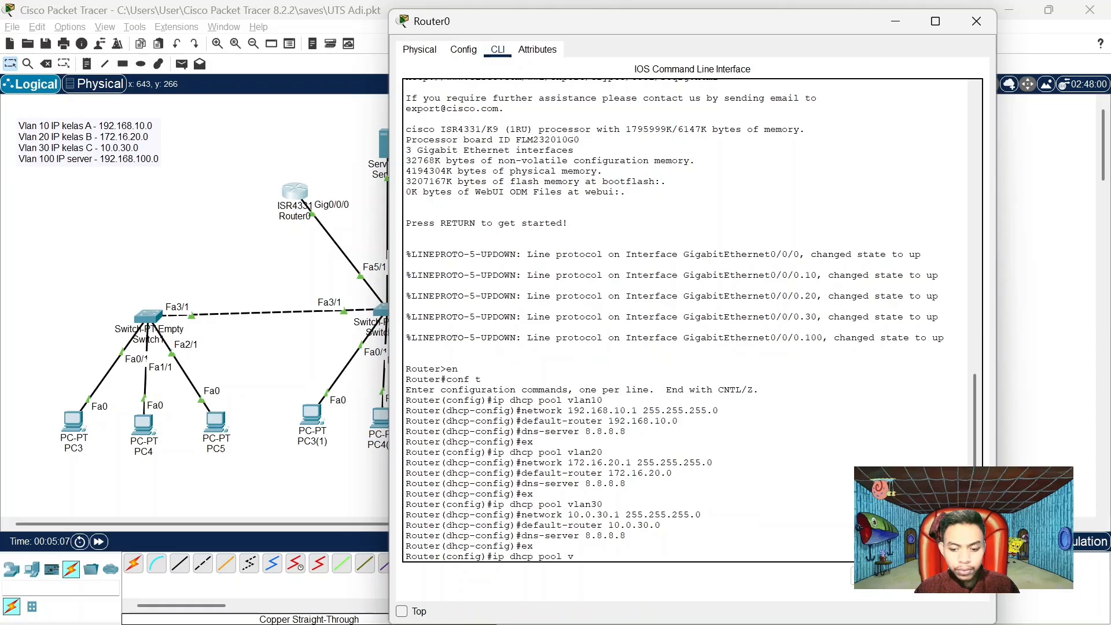
text(lan)
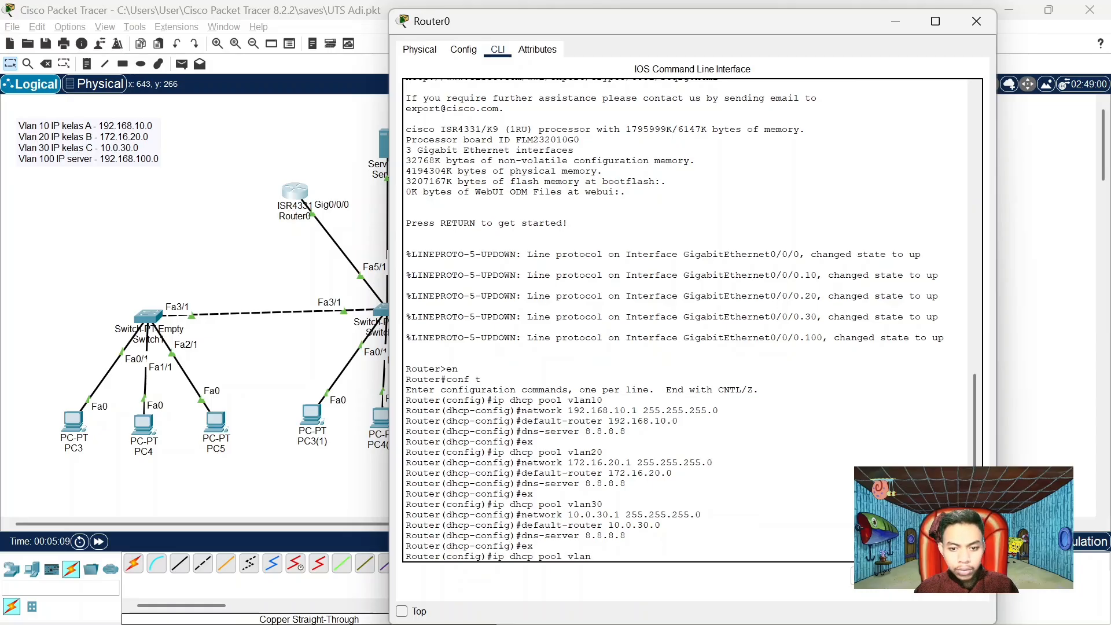
text(100)
key(Return)
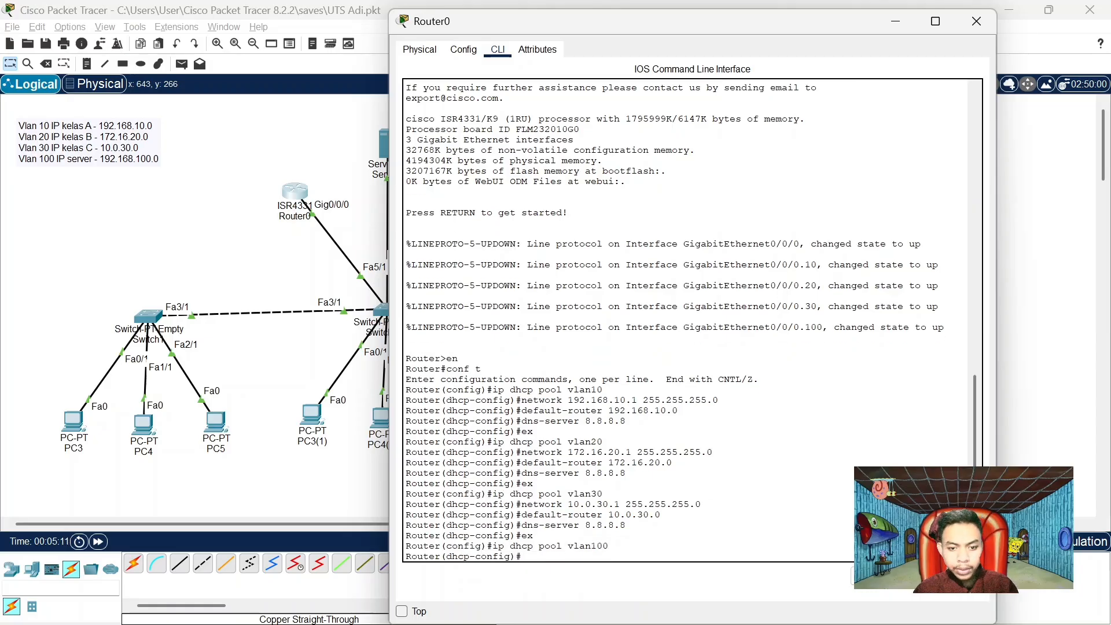
Set the vlan100 DHCP pool's network to 192.168.100.1 with mask 255.255.255.0
text(net)
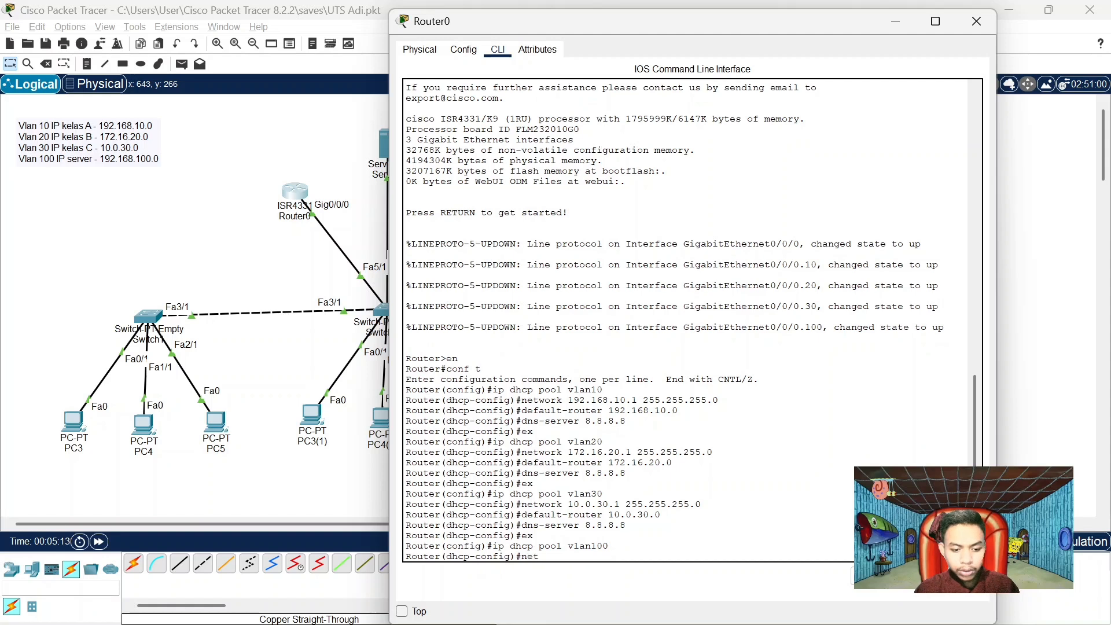
text(work)
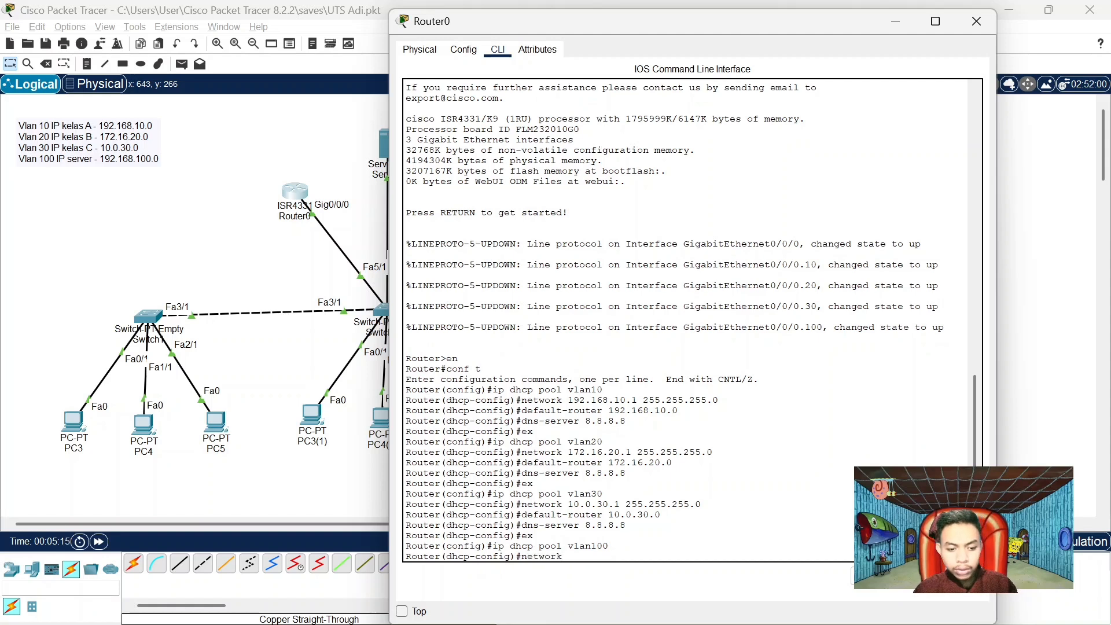
text( 192.168)
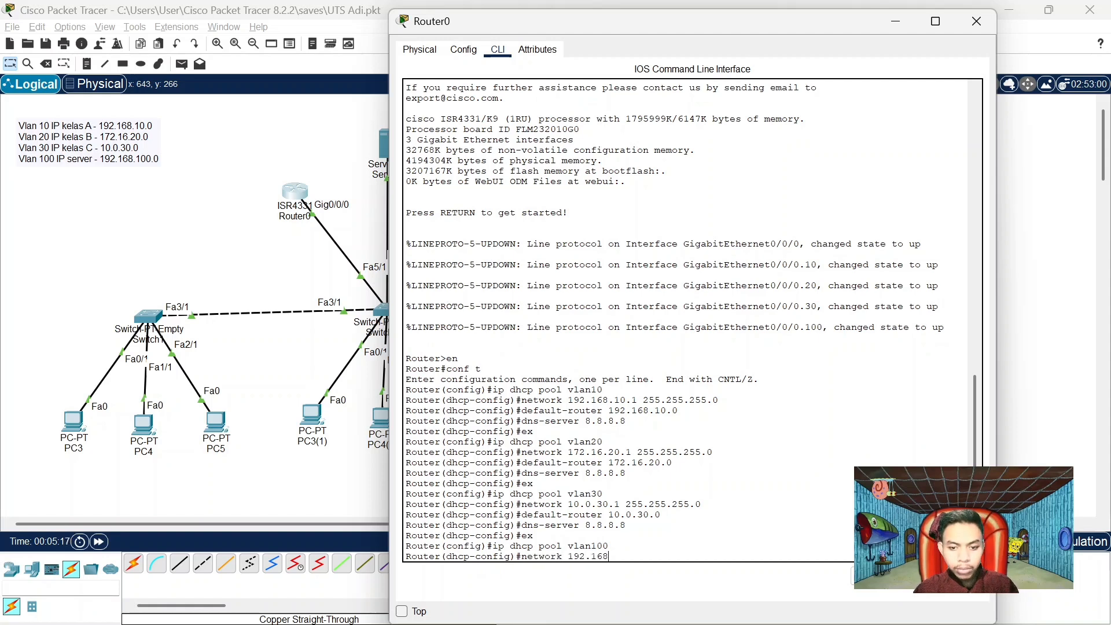
key(BackSpace)
key(BackSpace)
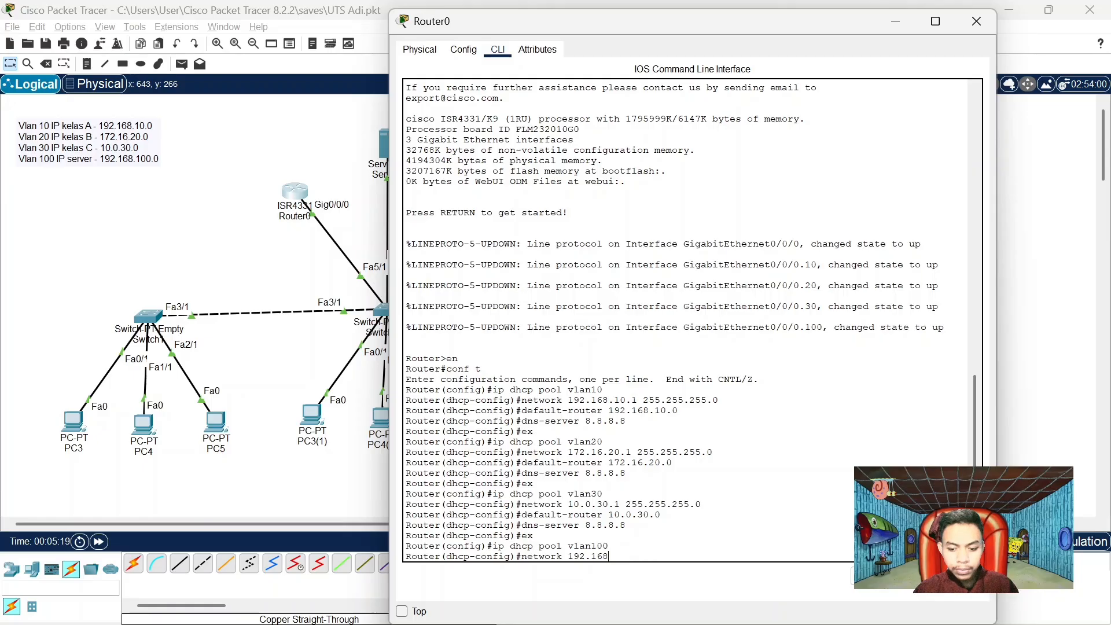
text(.100)
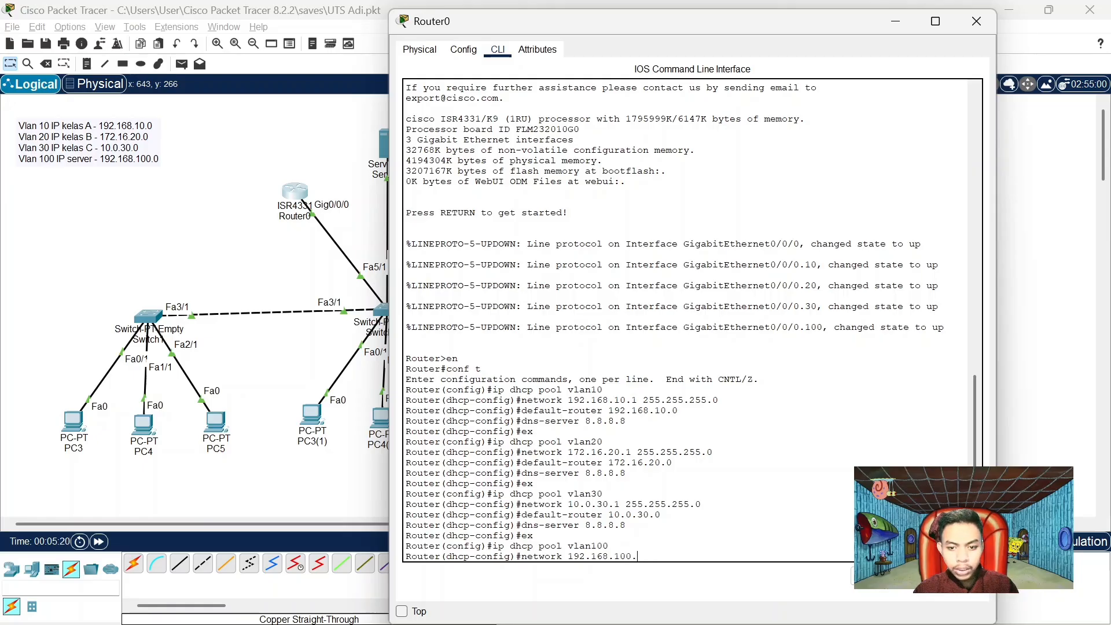
text(.1)
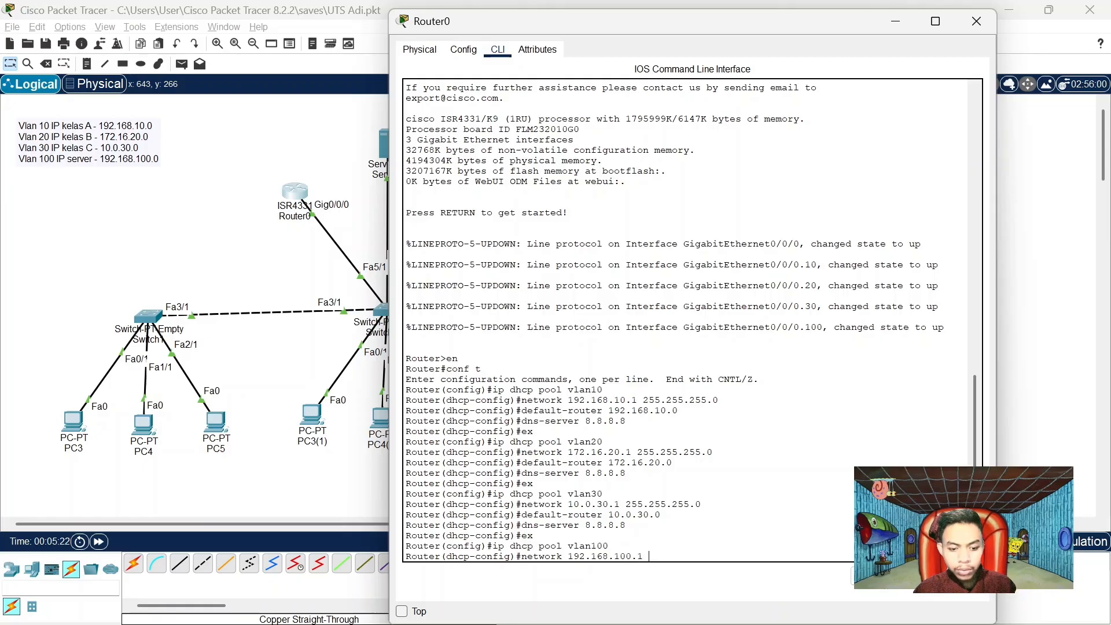
text( 255.255,)
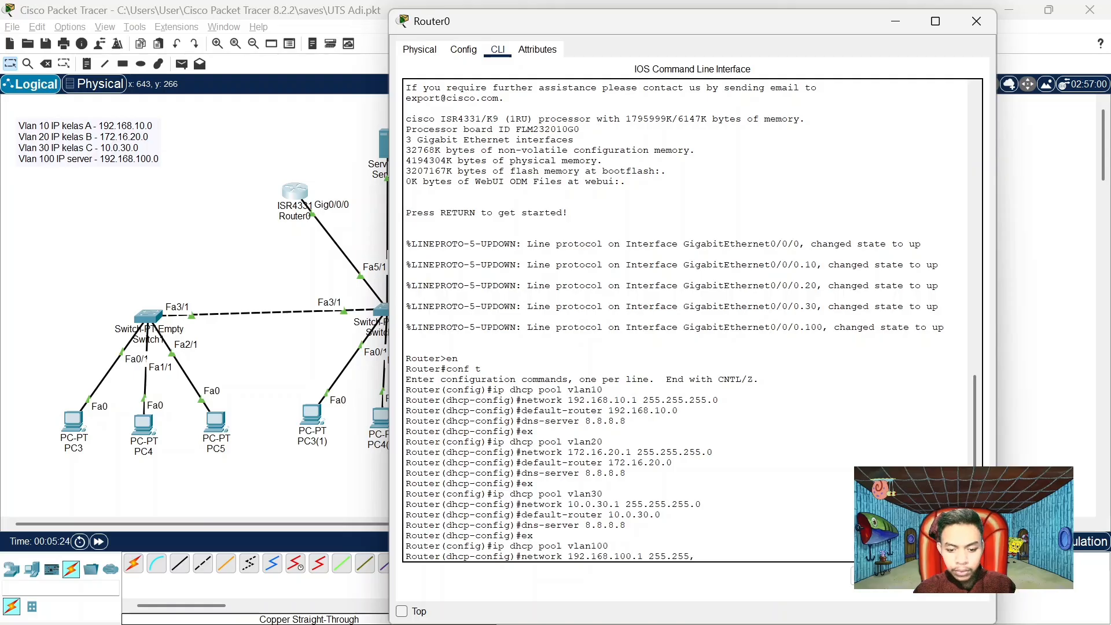
text(2)
key(BackSpace)
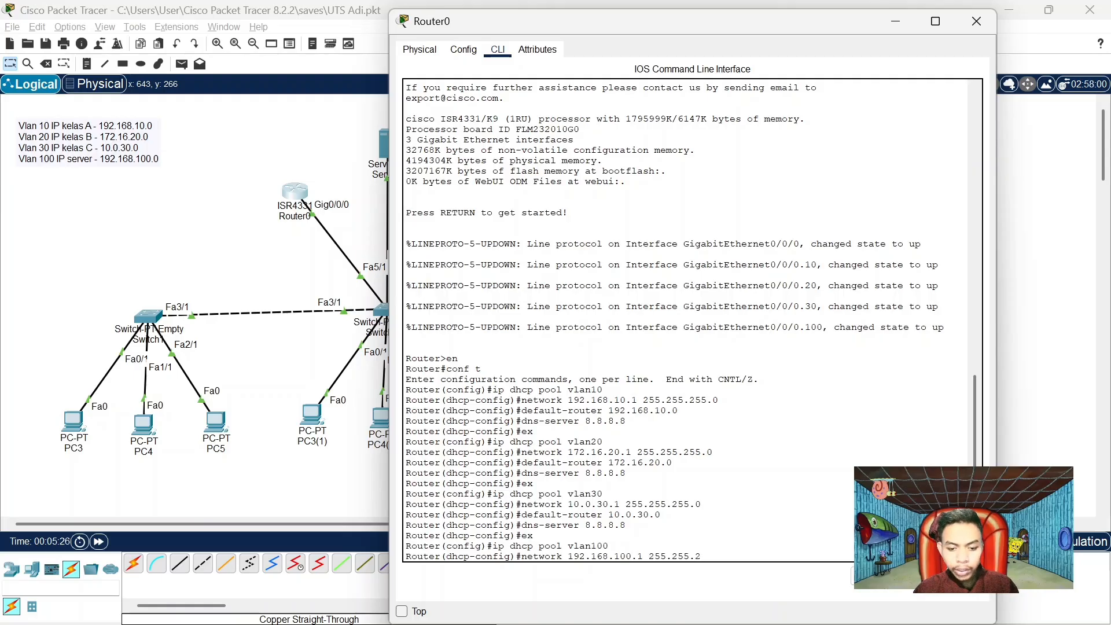
text(55.0)
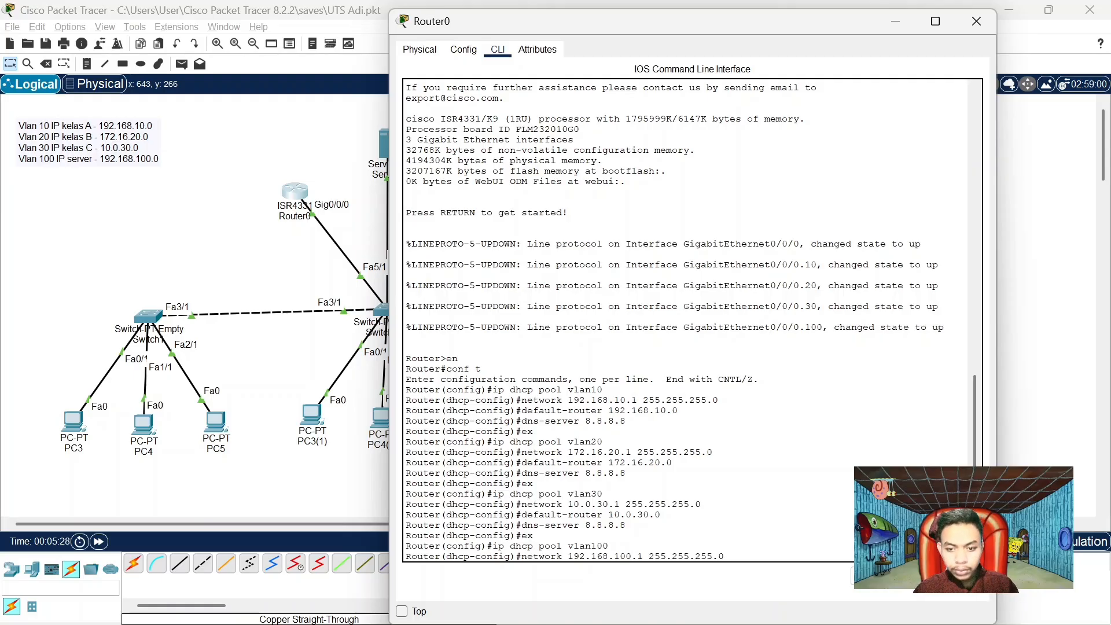
key(Return)
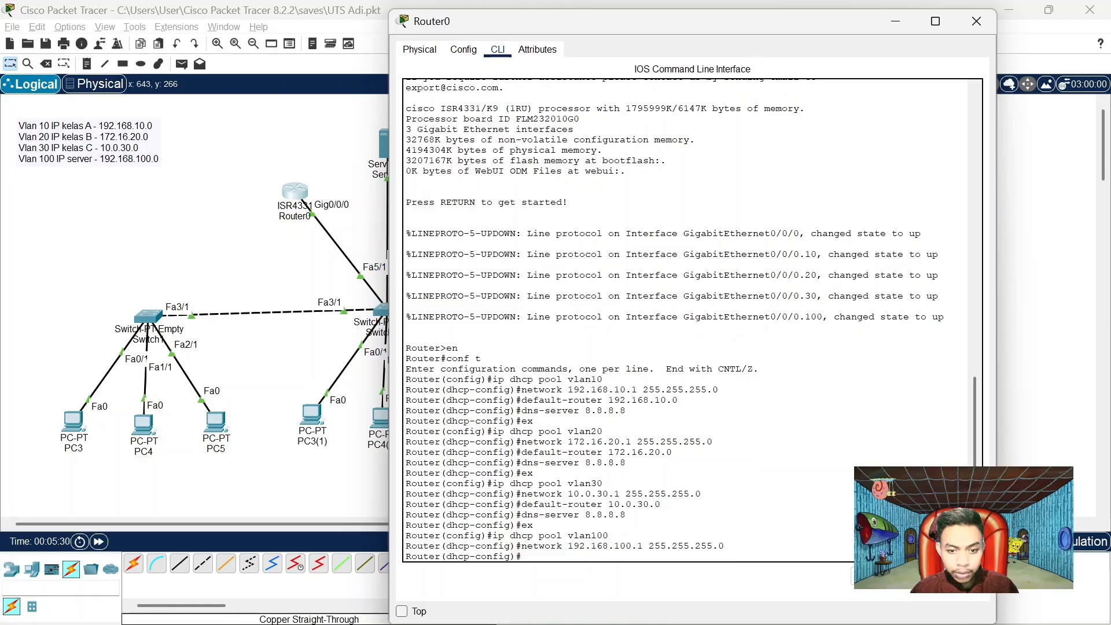
Set the vlan100 DHCP pool's default router to 192.168.100.0 and return to global configuration mode
text(d)
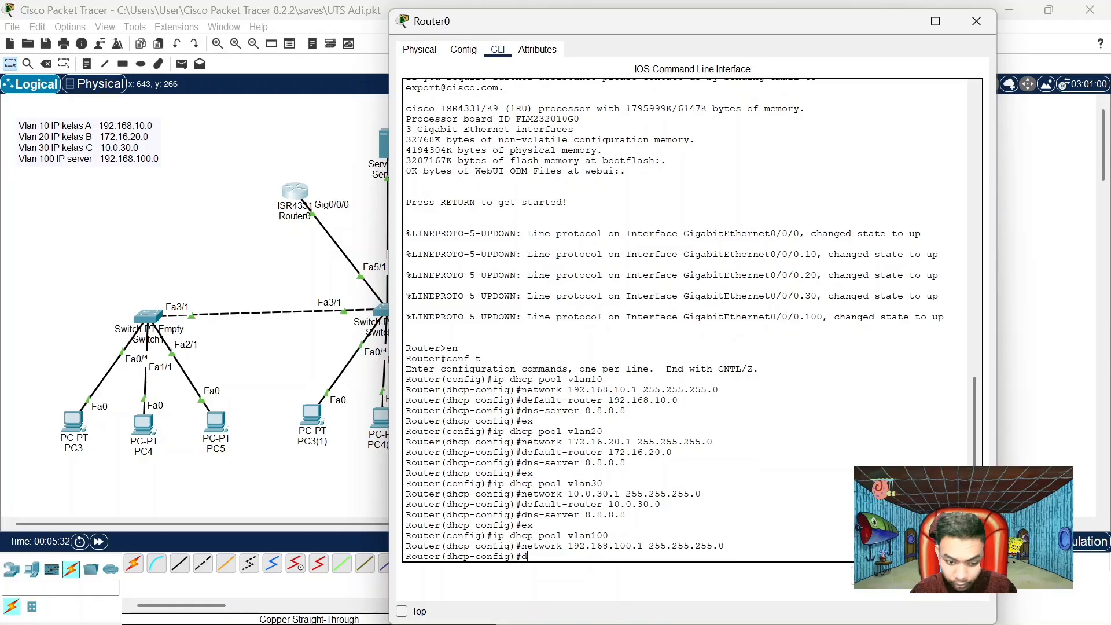
text(efault)
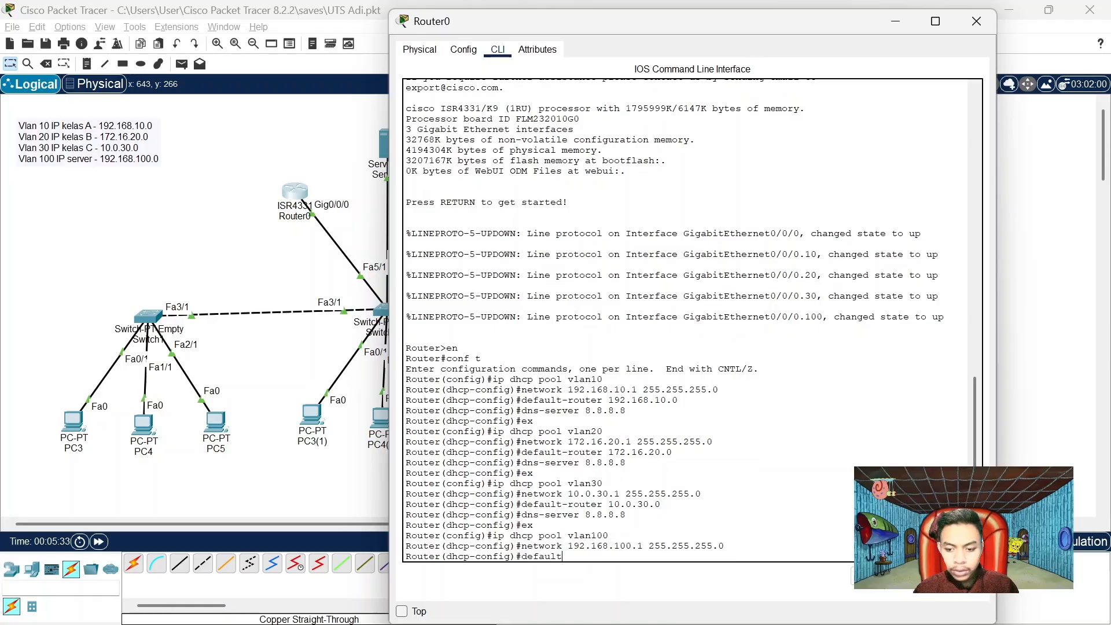
text(-router)
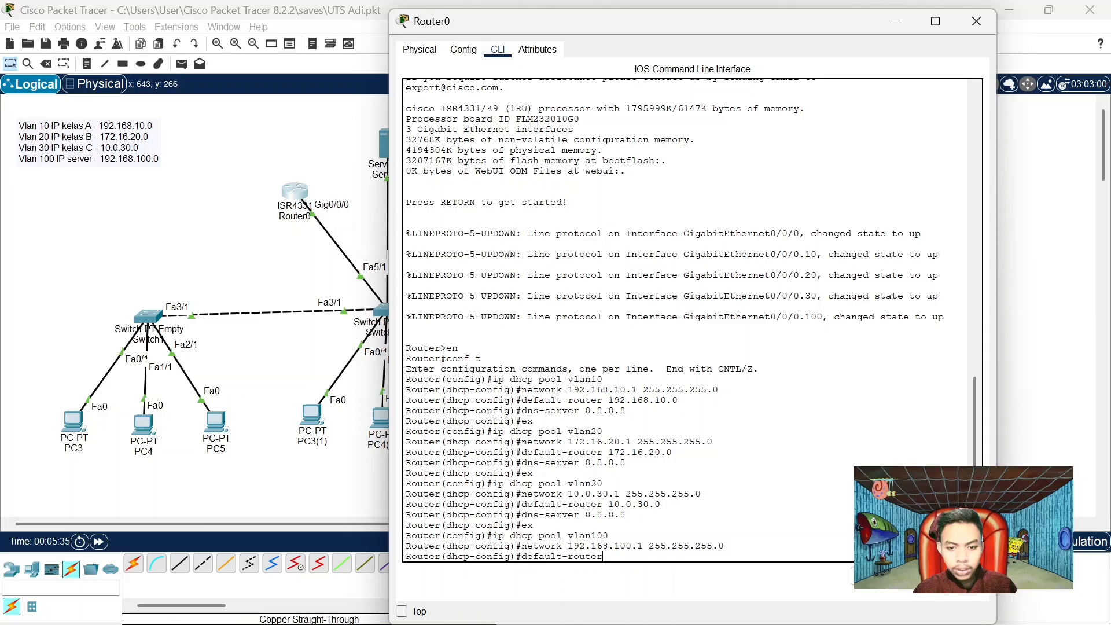
text( 192.1)
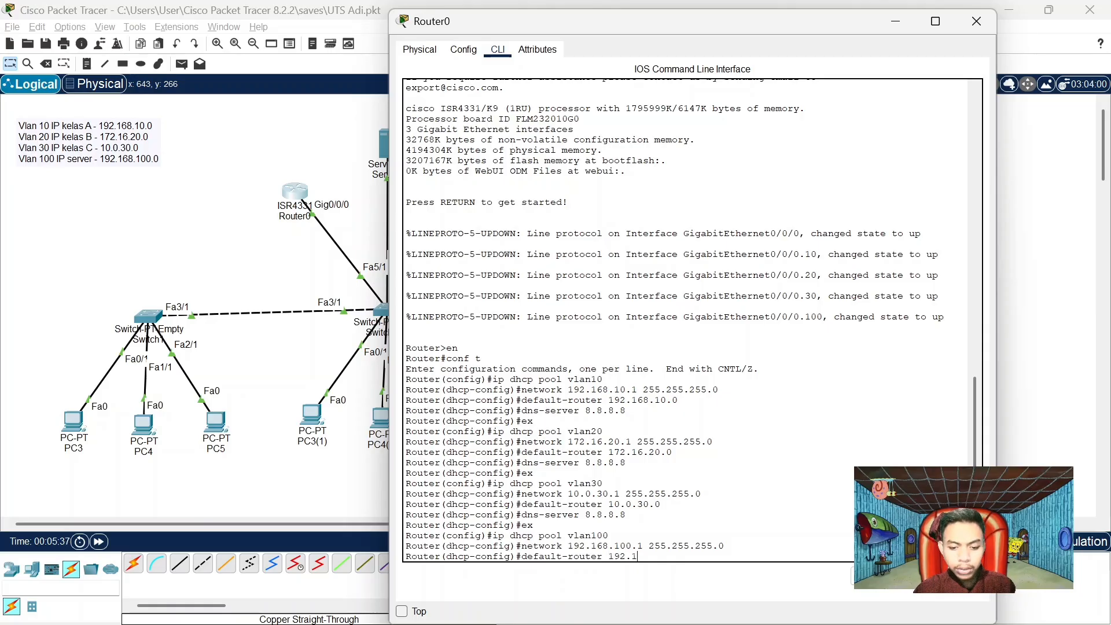
text(68.100.0)
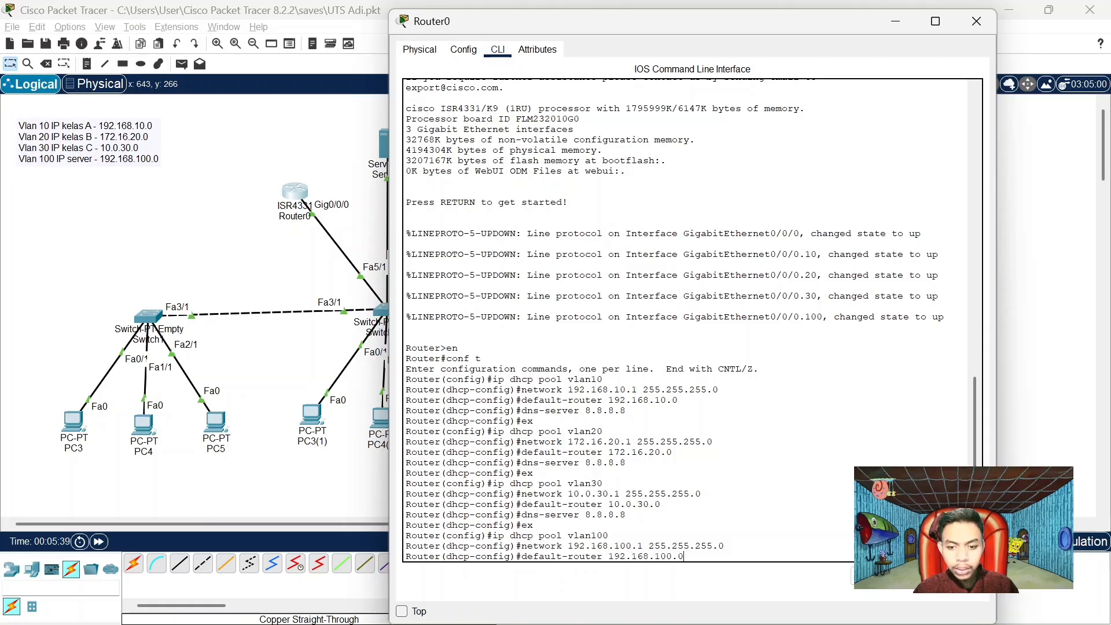
key(Return)
text(er(dhcp-config)#e)
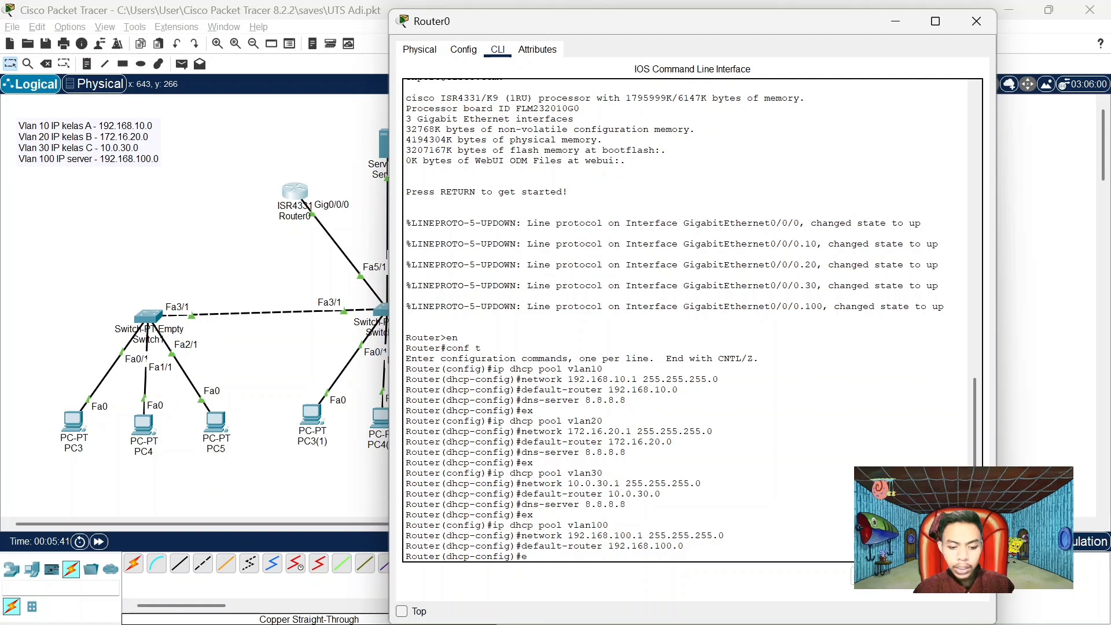
text(x)
key(Return)
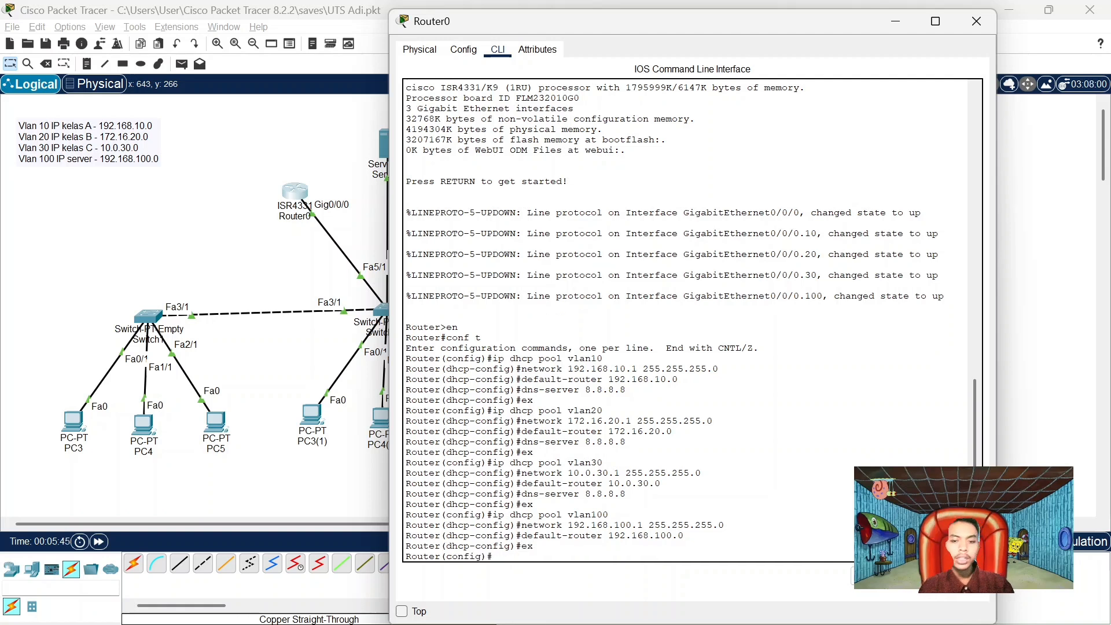
Close Router0's window and enter global configuration mode in the command line of Switch1(1)
click(966, 30)
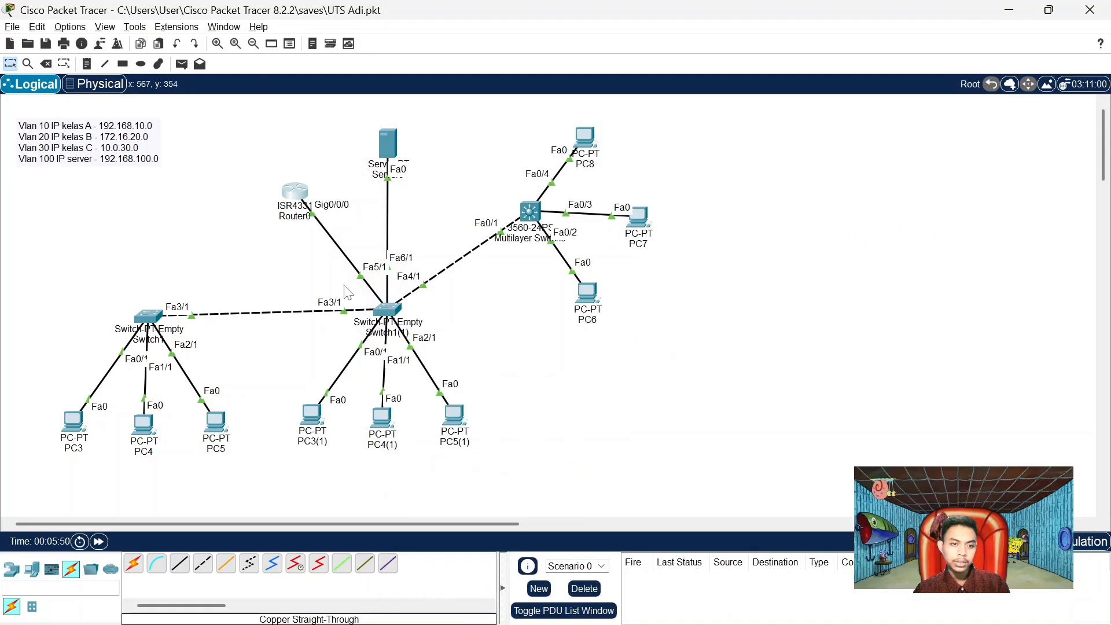
click(396, 313)
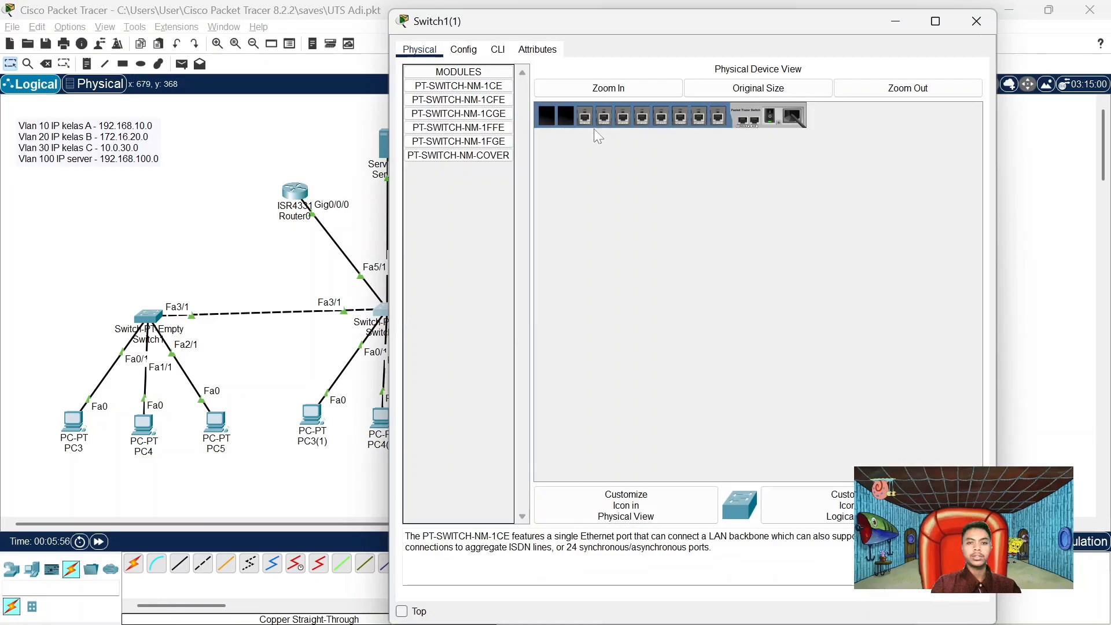
click(497, 51)
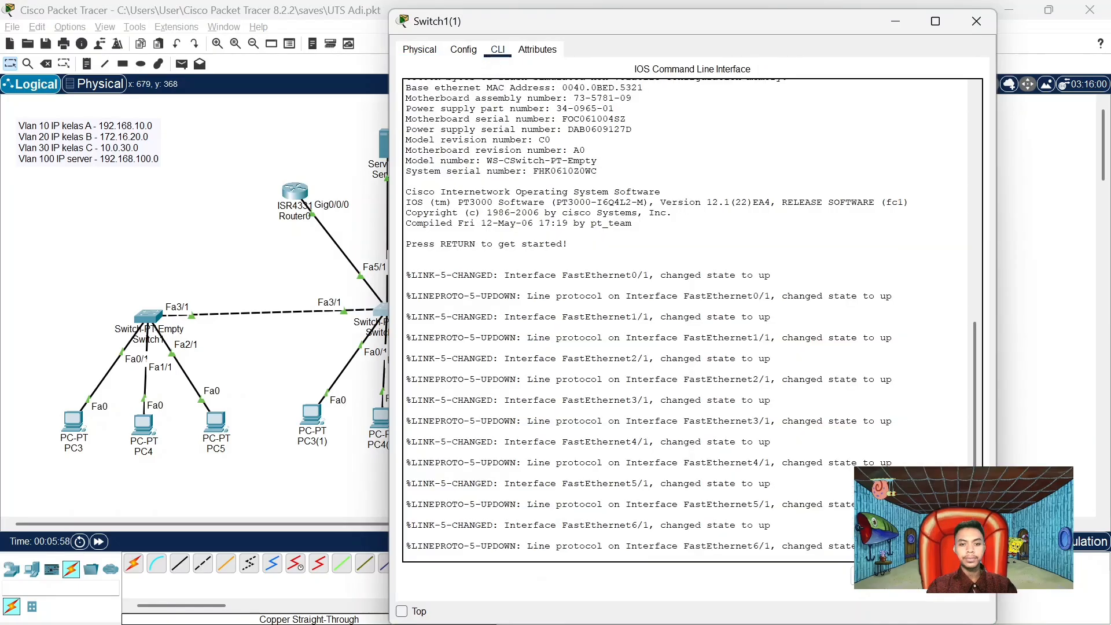
key(Return)
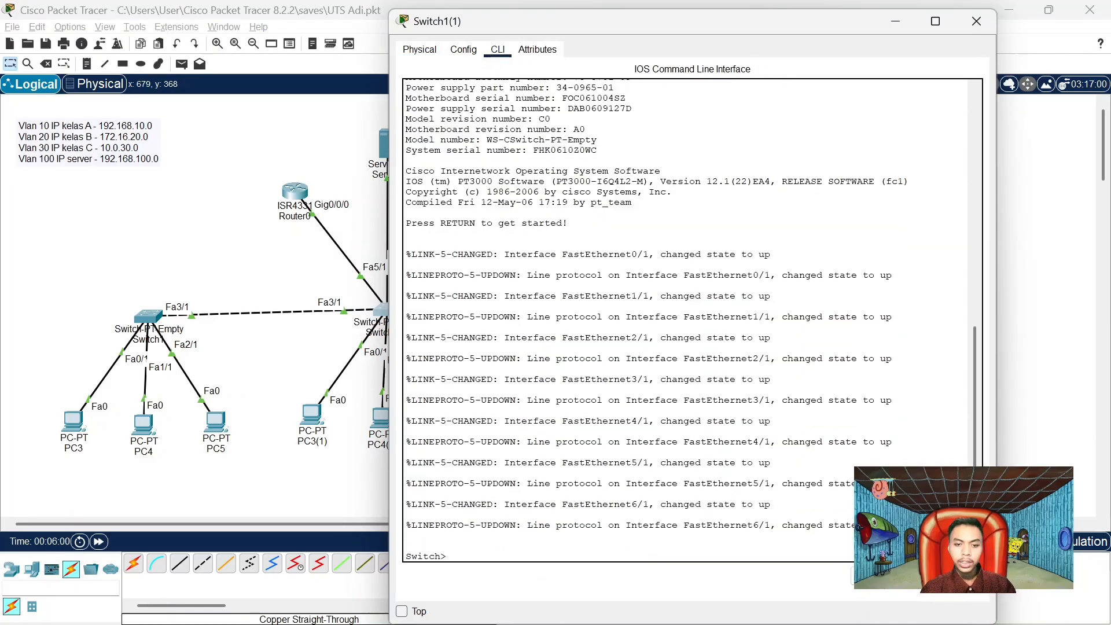
text(en)
key(Return)
text(co)
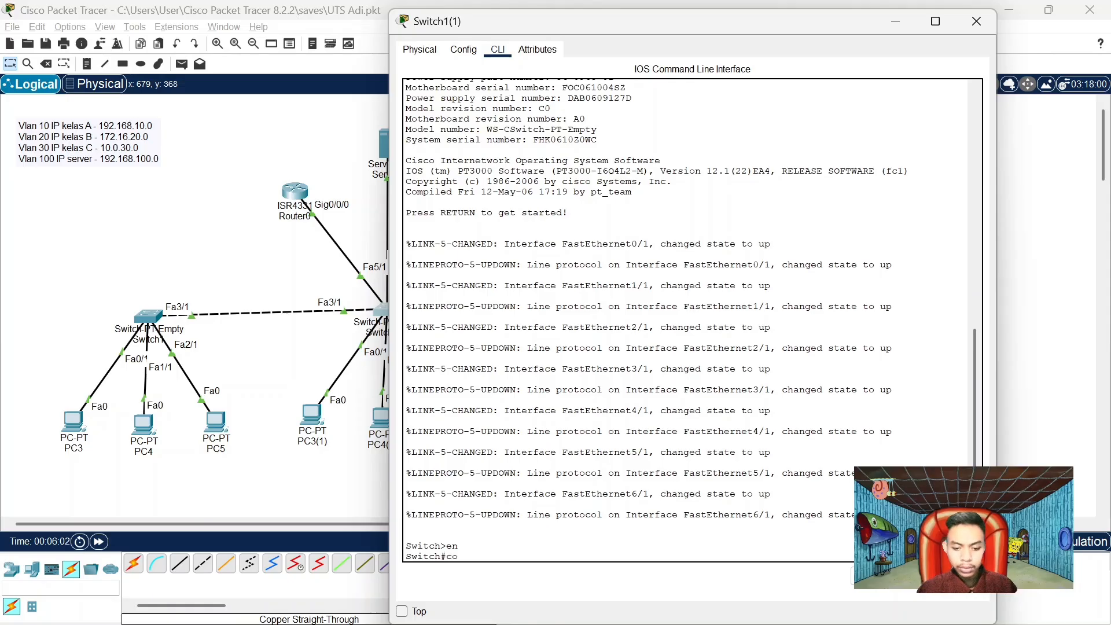
text(nf t)
key(Return)
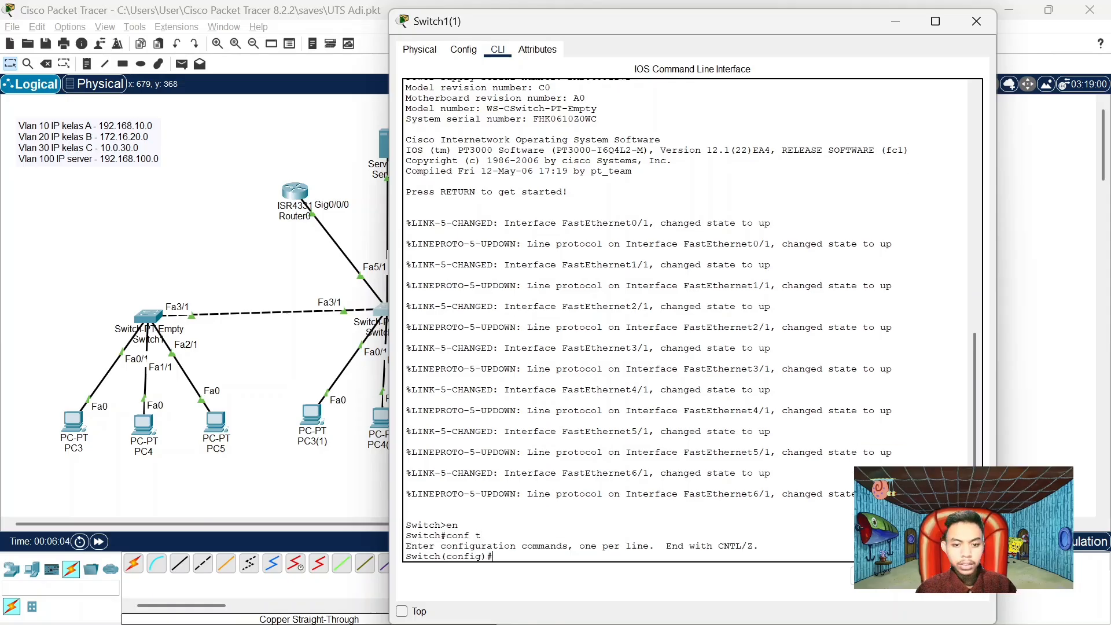
Set interface fa3/1 on Switch1(1) to trunk mode and return to global configuration mode
text(int)
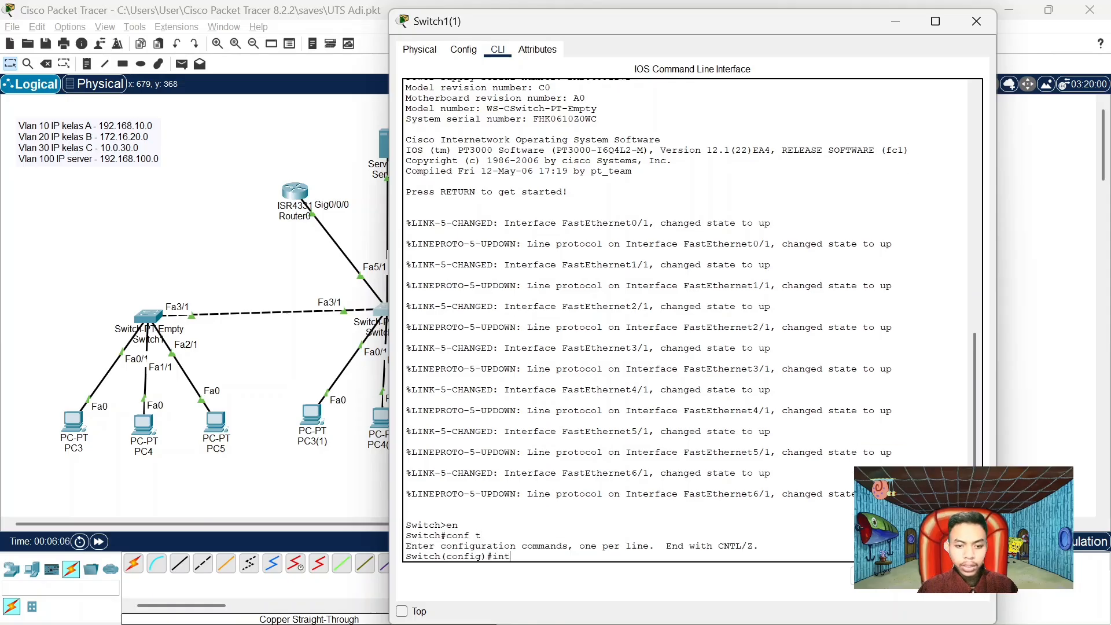
text( fa3)
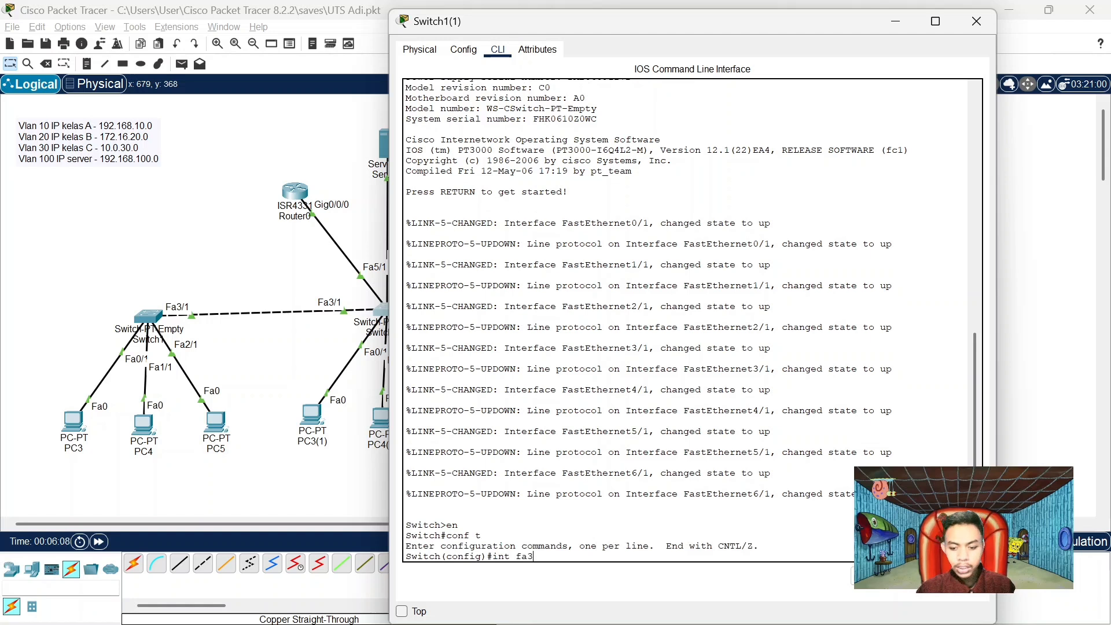
text(/1)
key(Return)
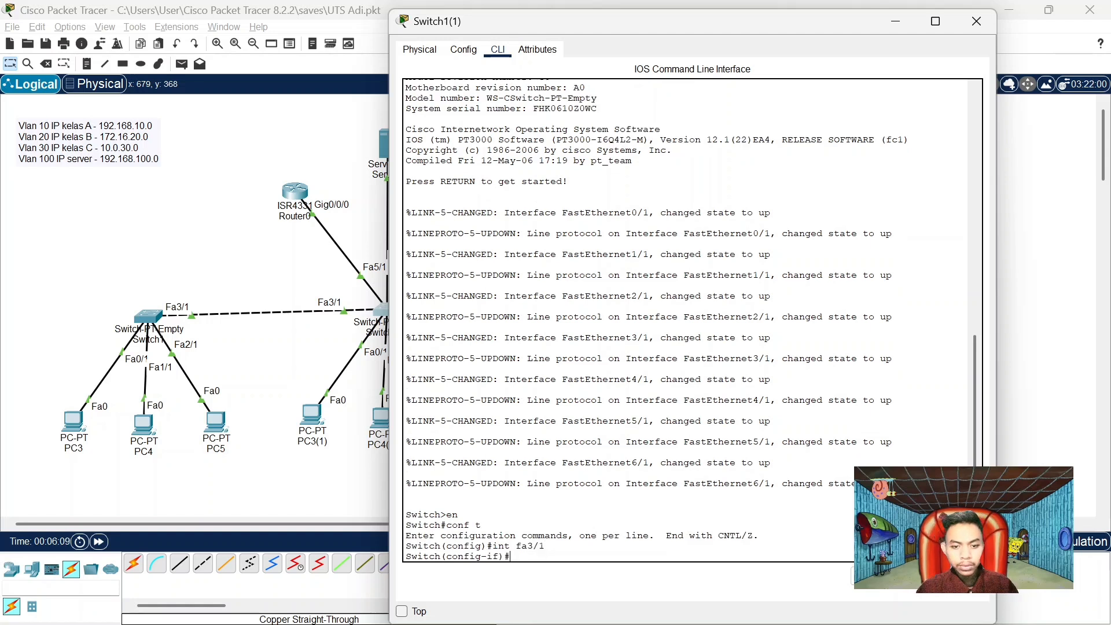
text(switchpo)
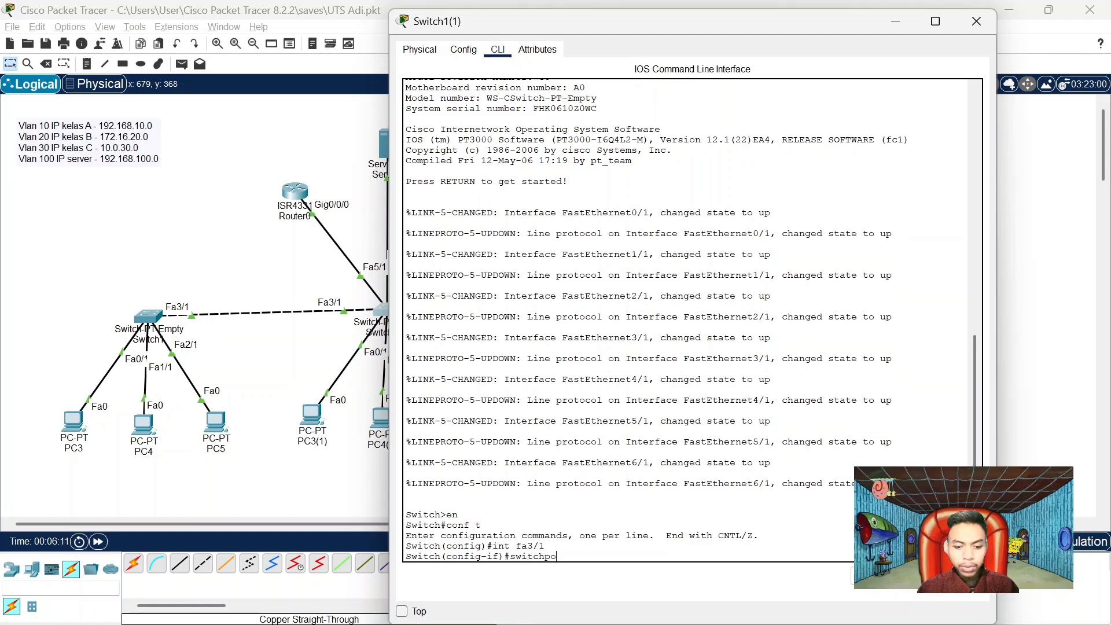
text(rt mode t)
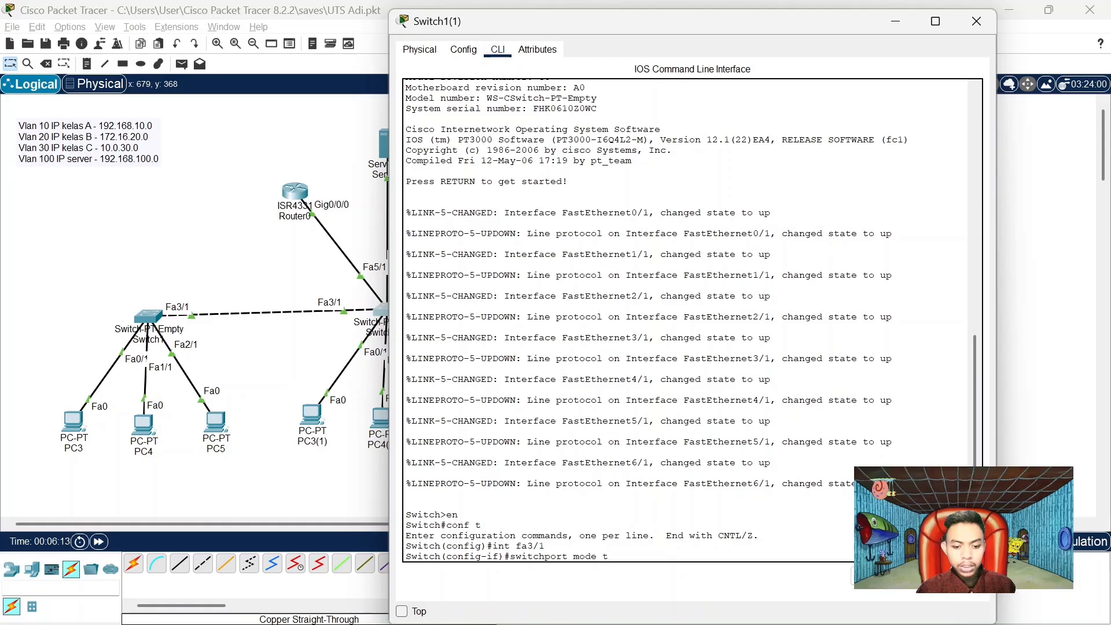
text(runk)
key(Return)
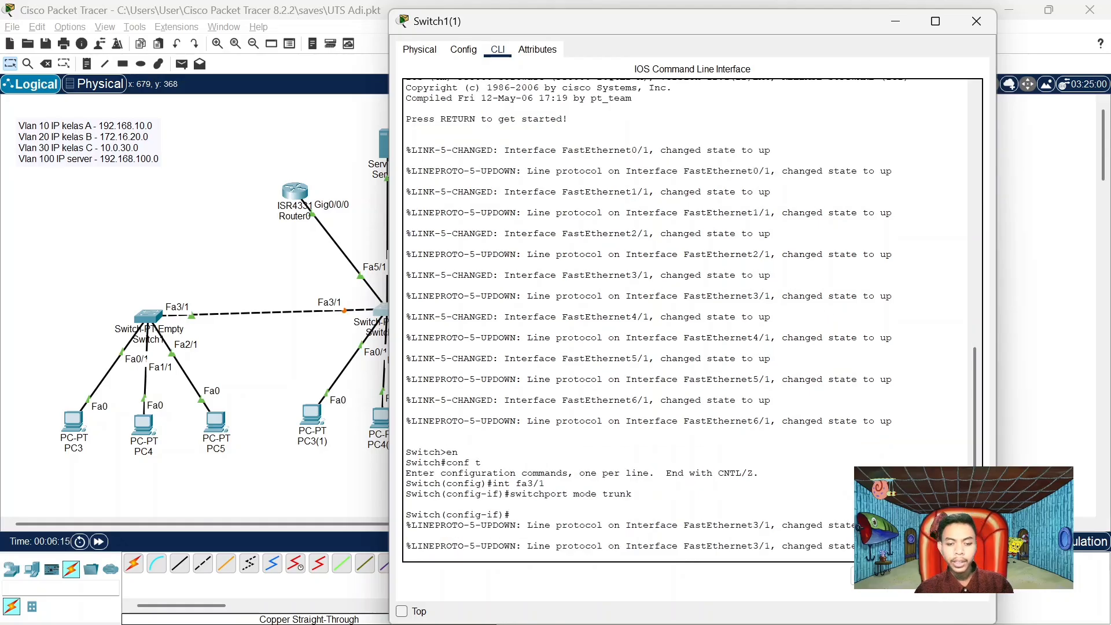
key(Return)
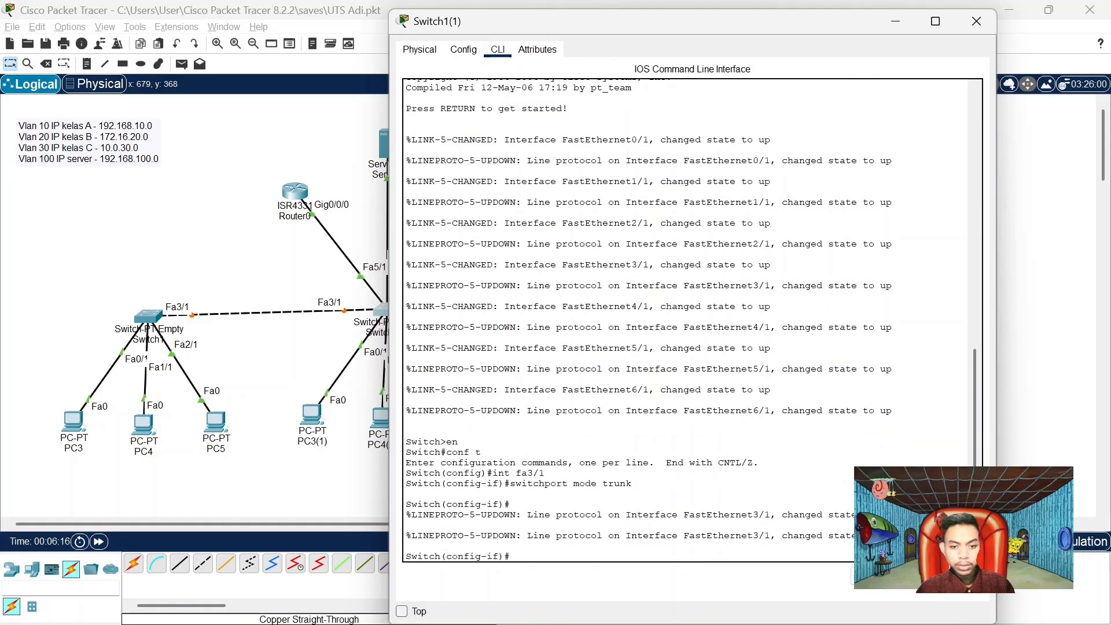
text(ex)
key(Return)
Set interface fa4/1 on Switch1(1) to trunk mode and return to global configuration mode
text(in)
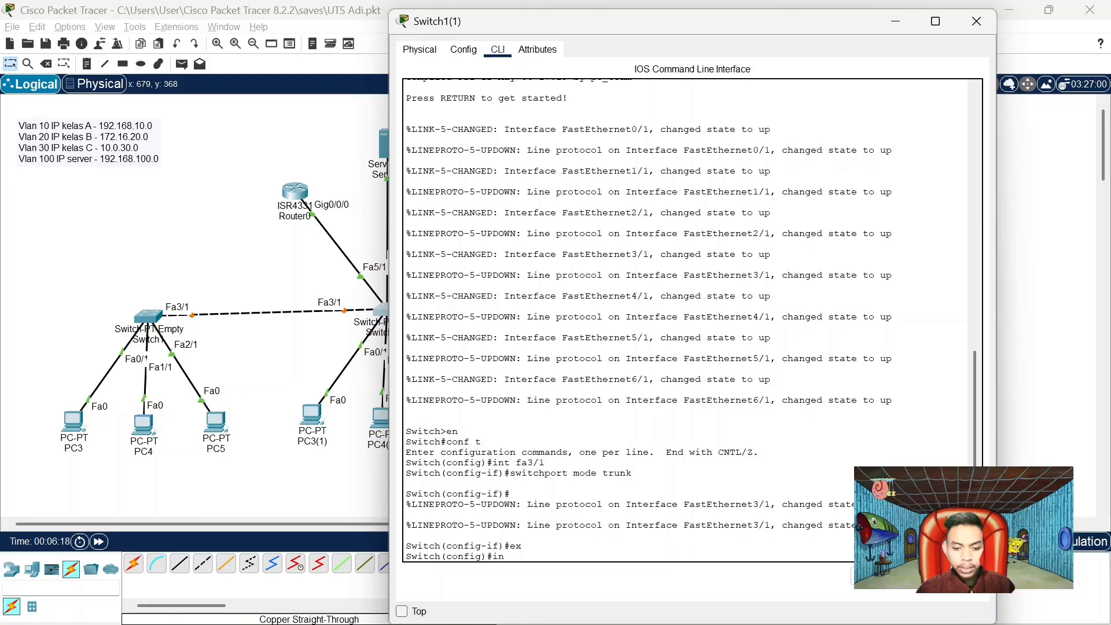
text(t fa)
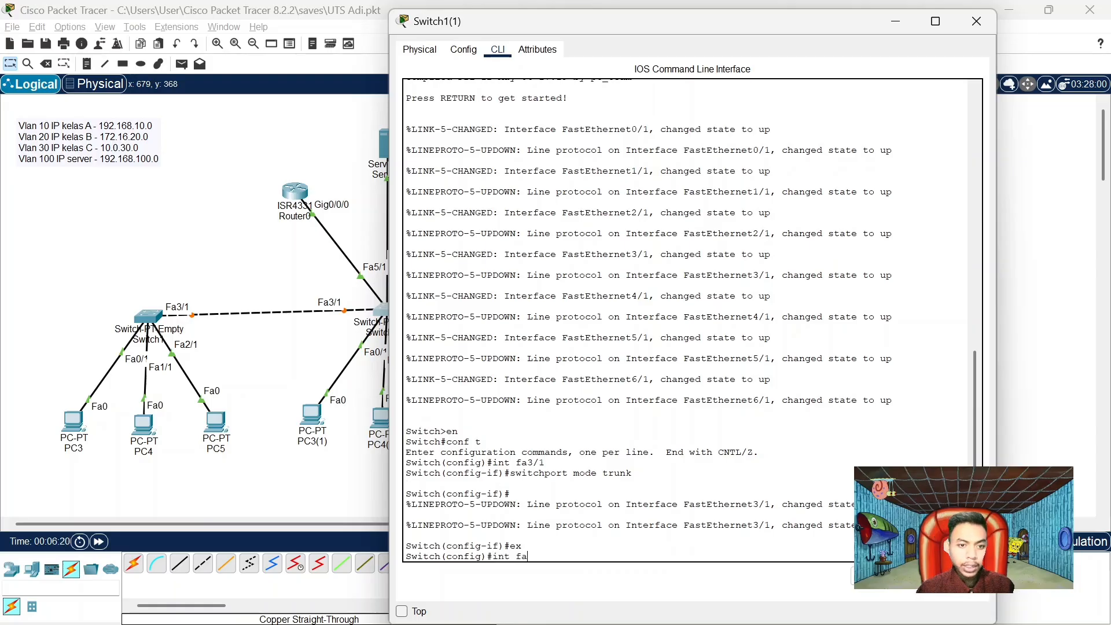
click(319, 334)
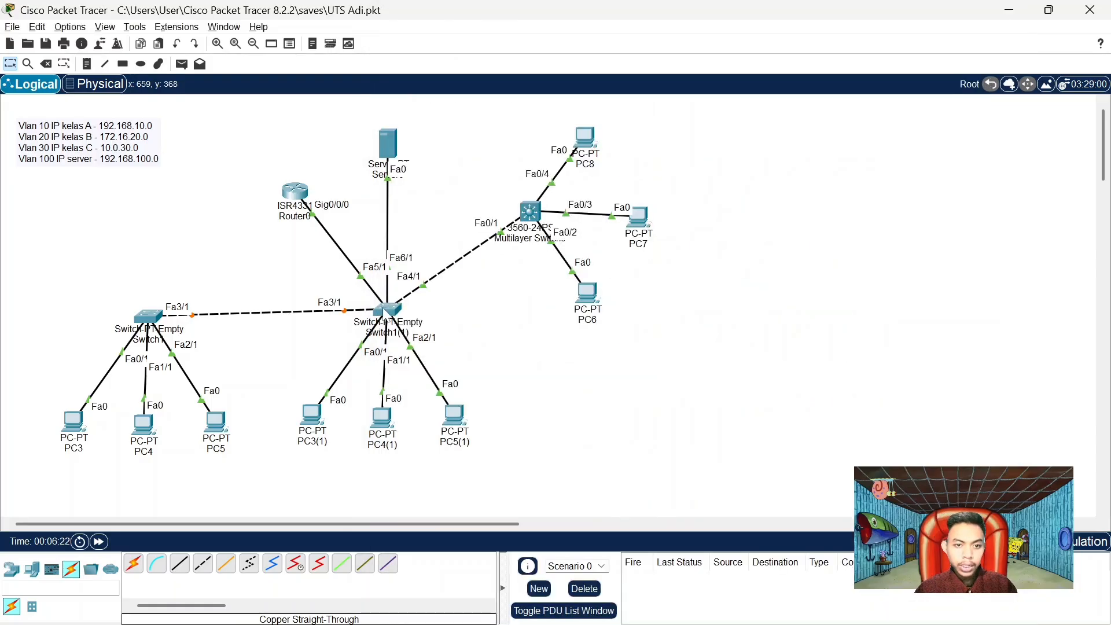
click(385, 307)
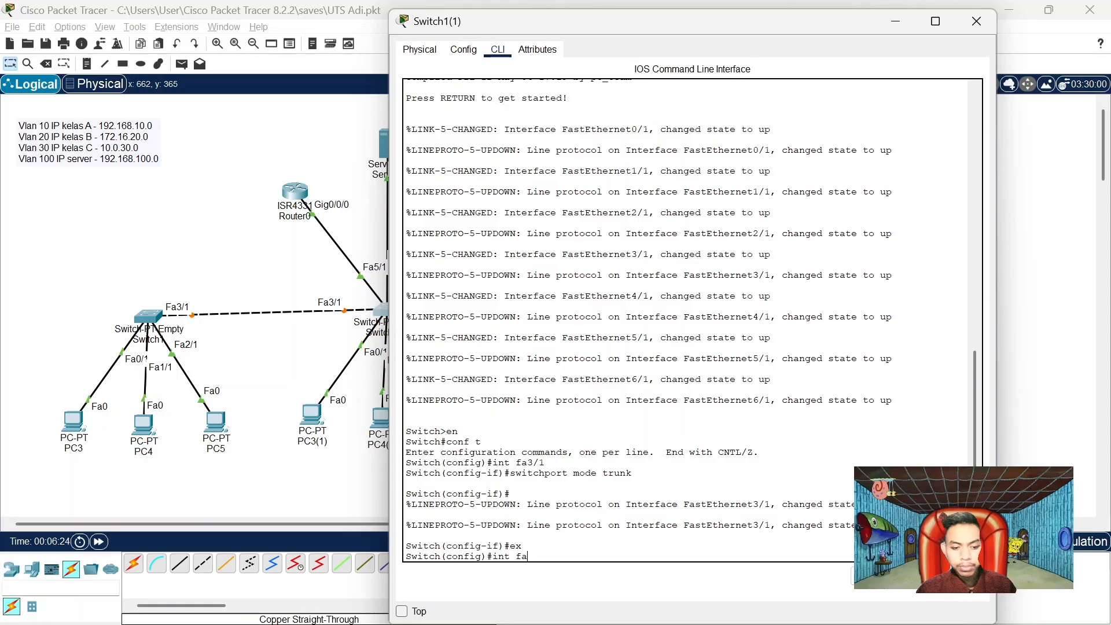
text(4/1)
key(Return)
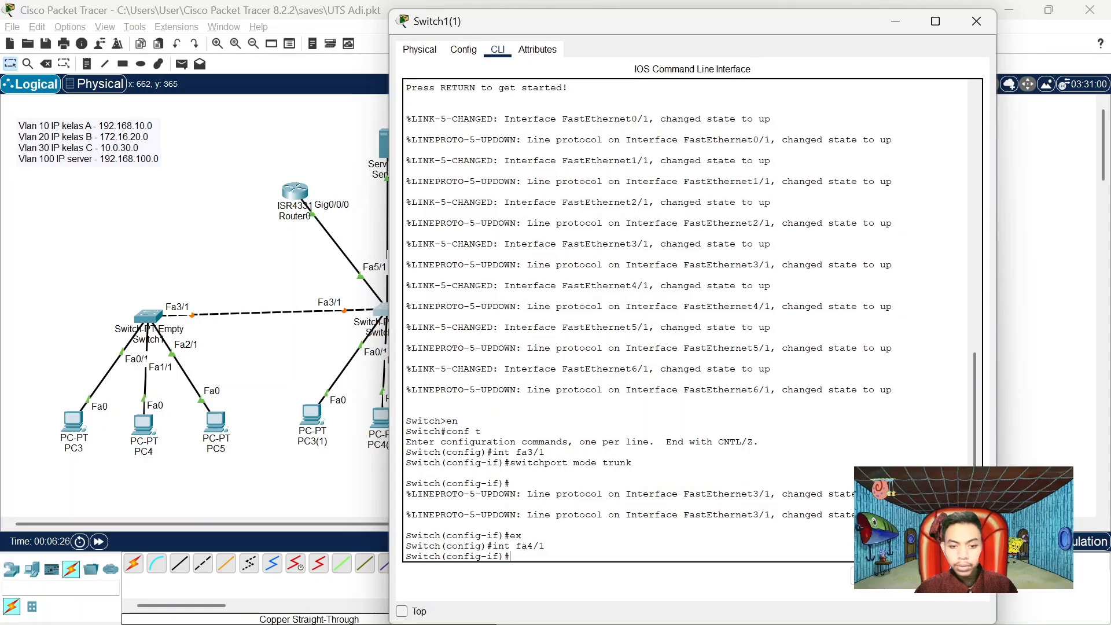
text(swi)
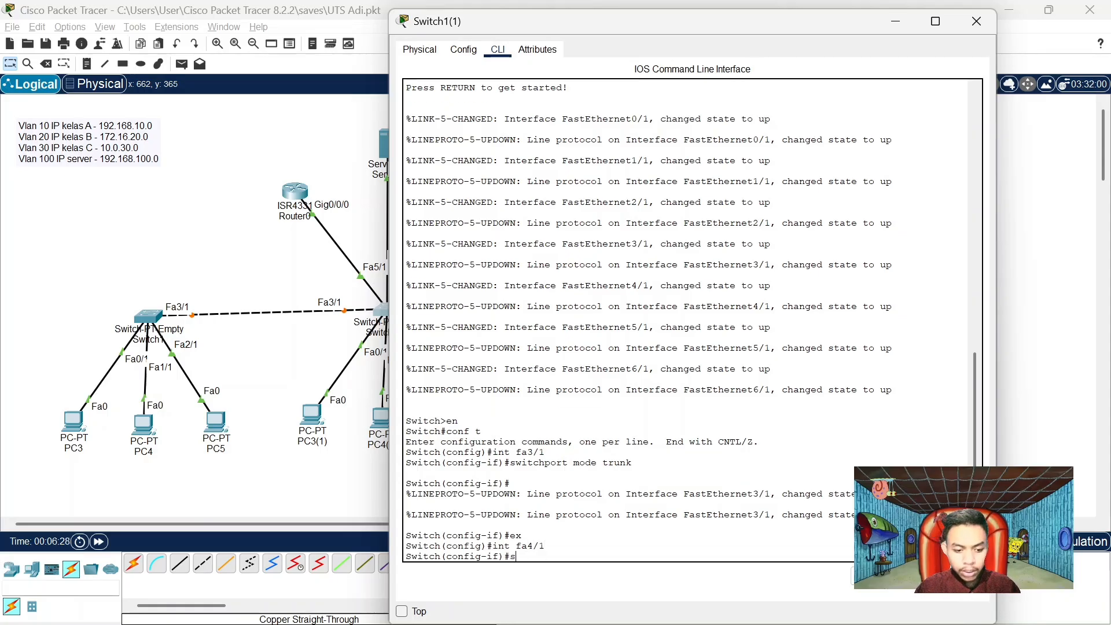
text(tchport)
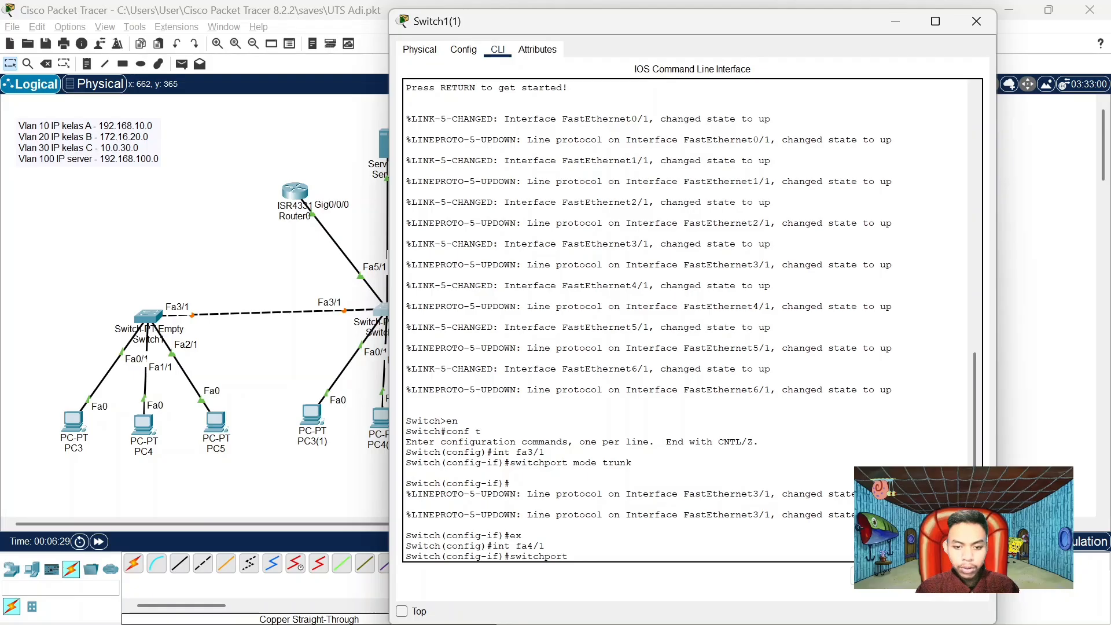
text( mode)
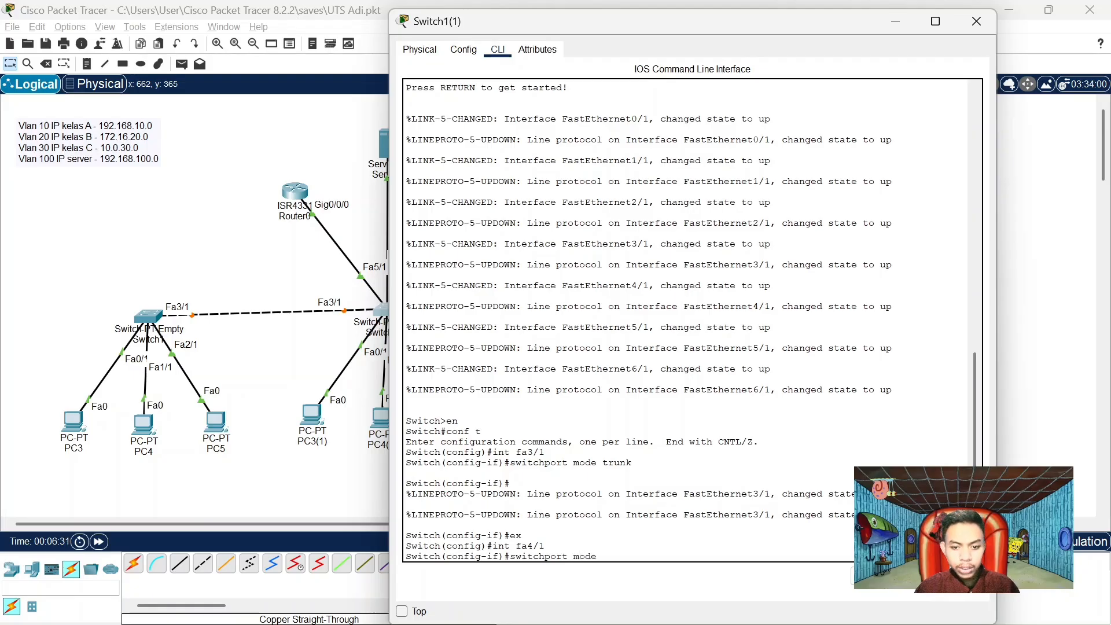
text( trunk)
key(Return)
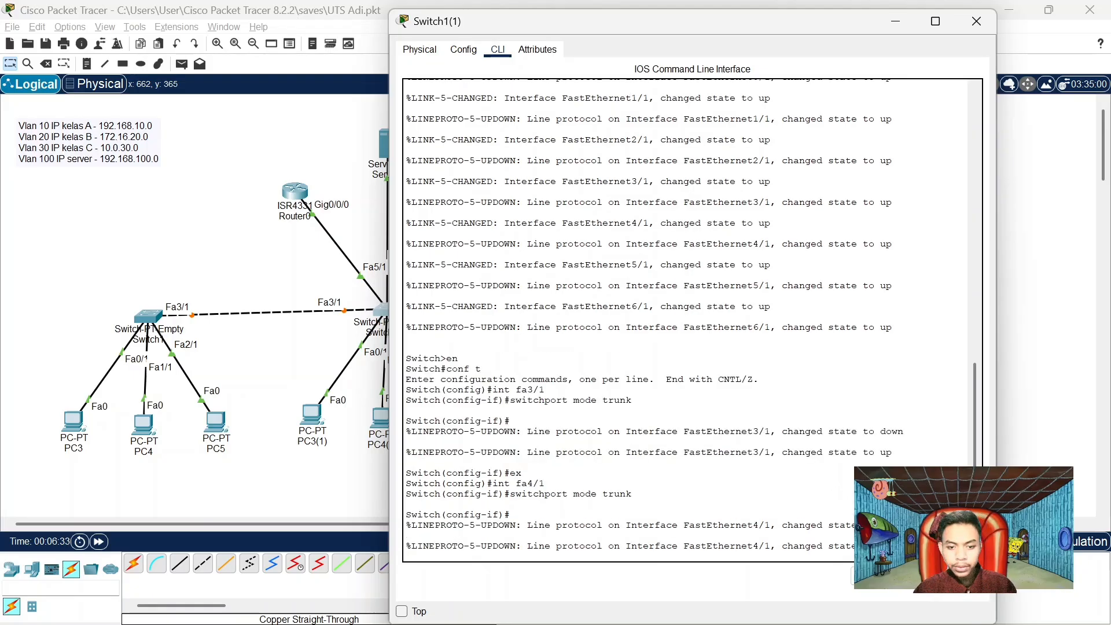
key(Return)
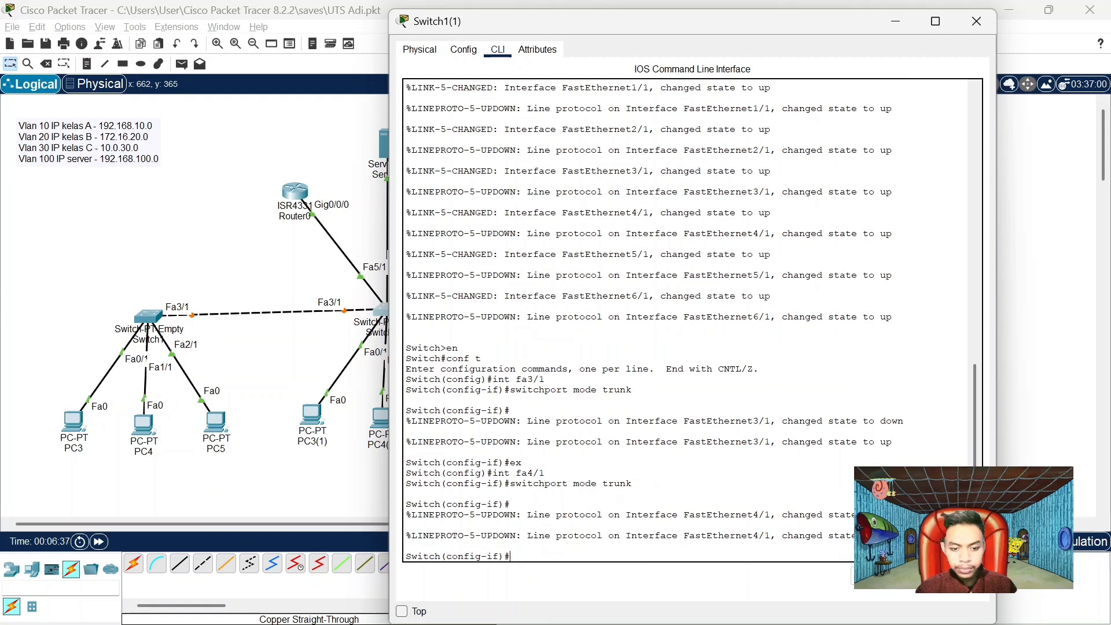
text(ex)
key(Return)
Set interface fa5/1 on Switch1(1) to trunk mode, return to global configuration mode and close the switch's window
text(int)
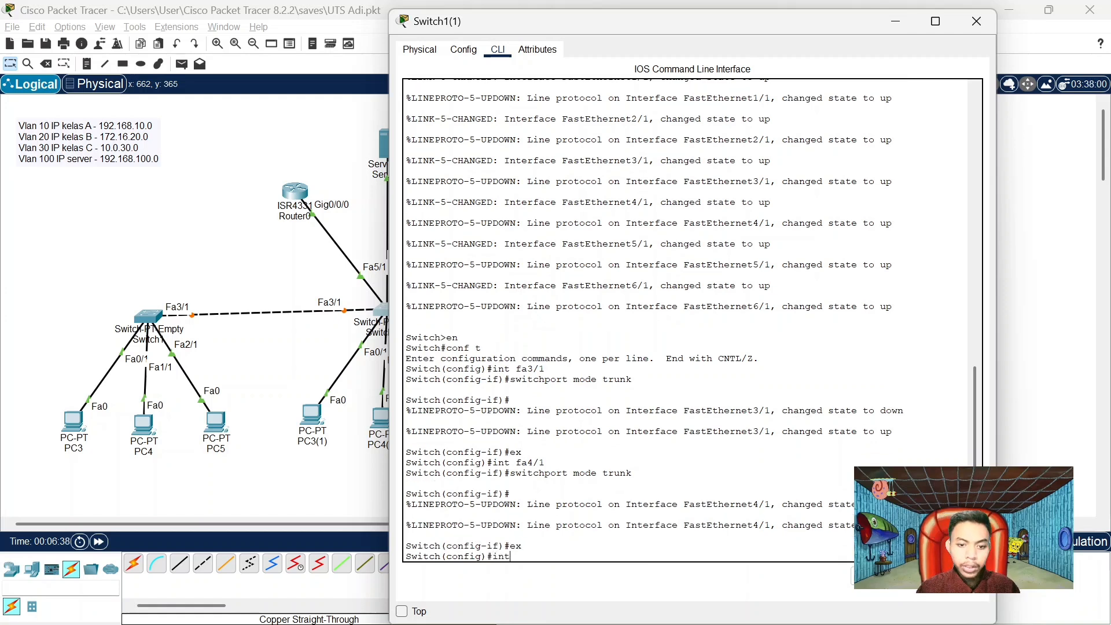
text( fa5)
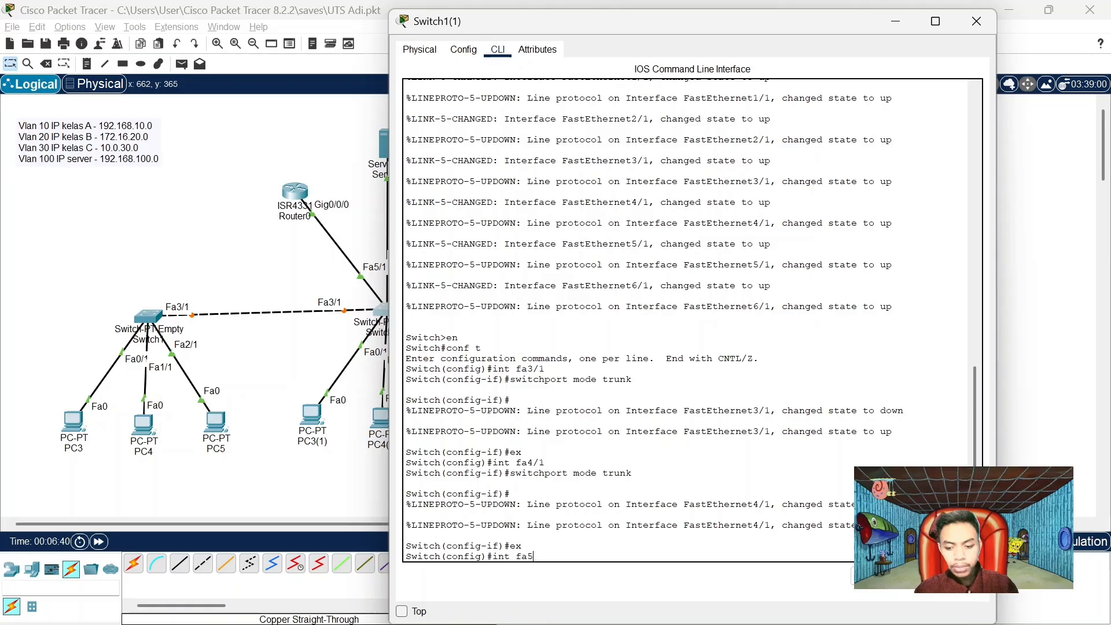
text(/1)
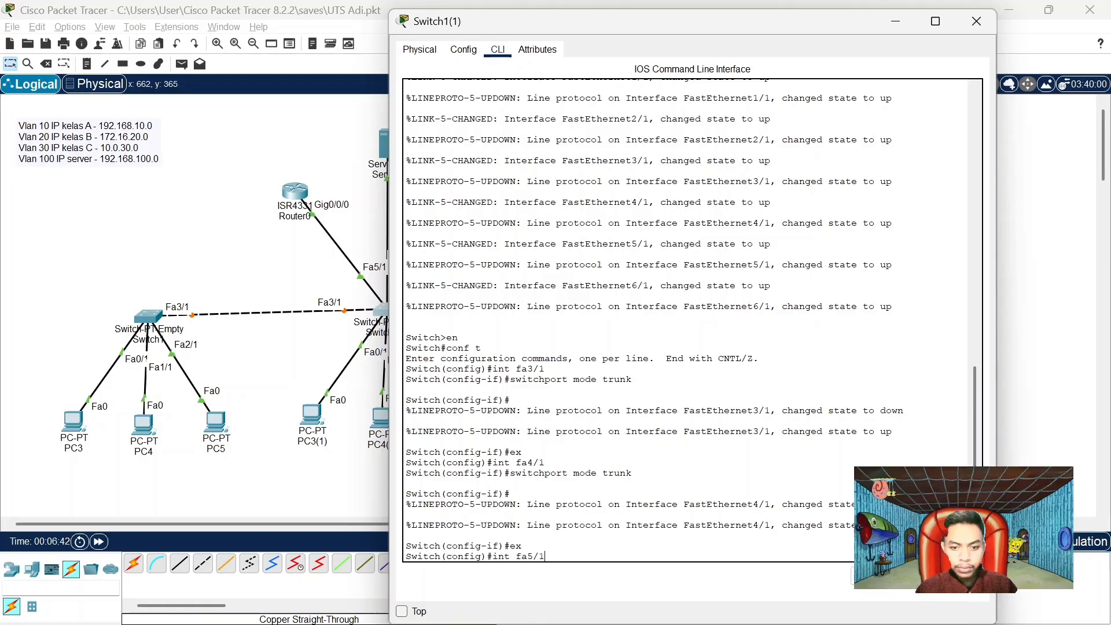
key(Return)
text(switch)
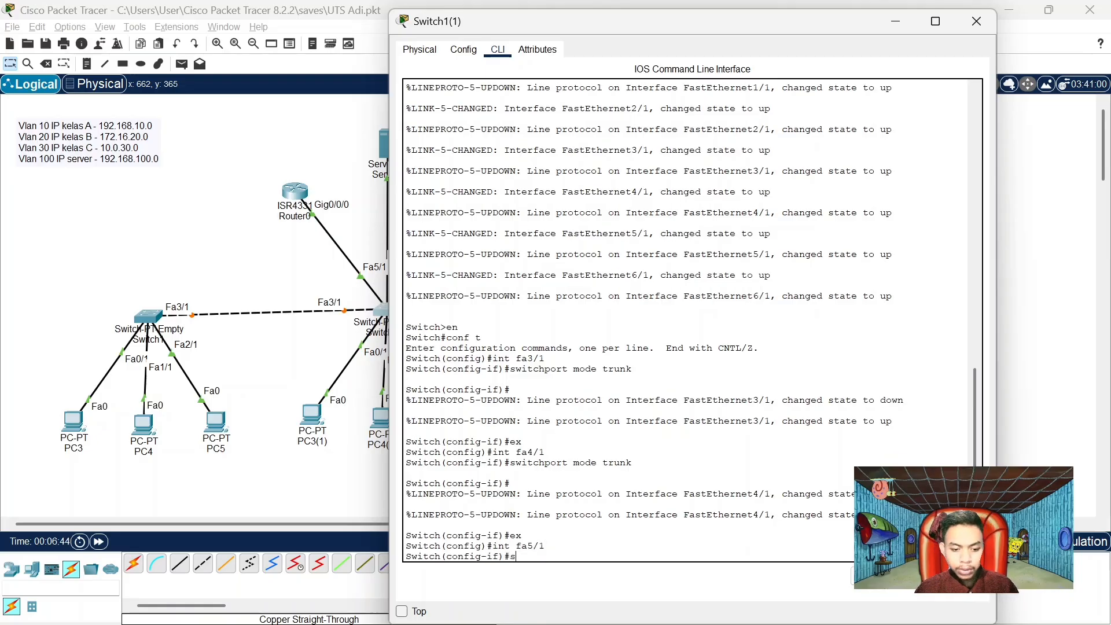
text(port)
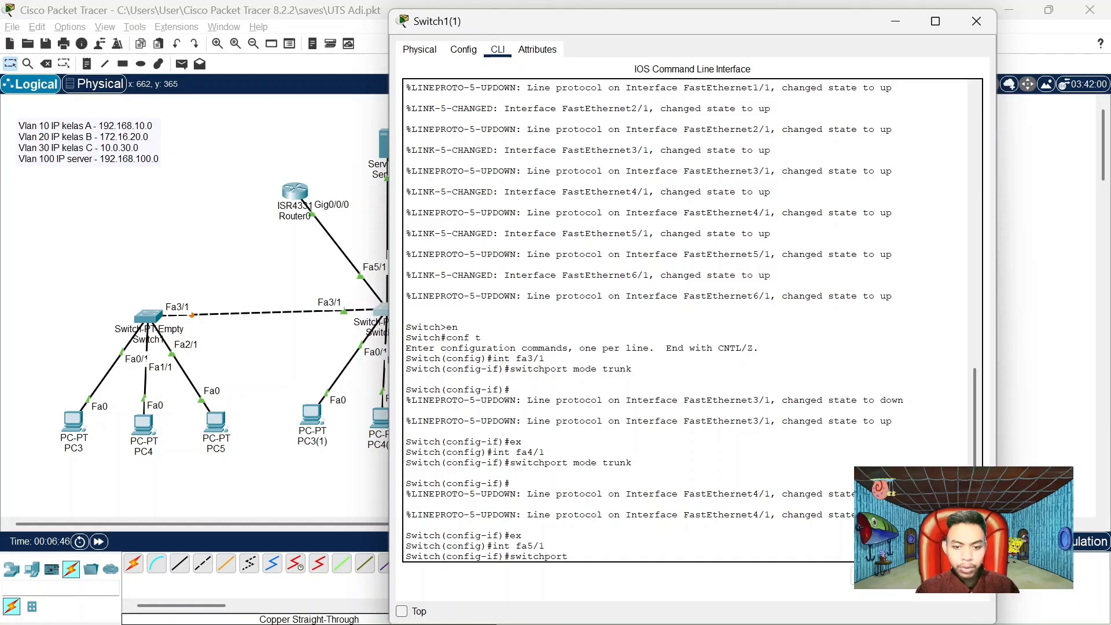
text( mode trunk)
key(Return)
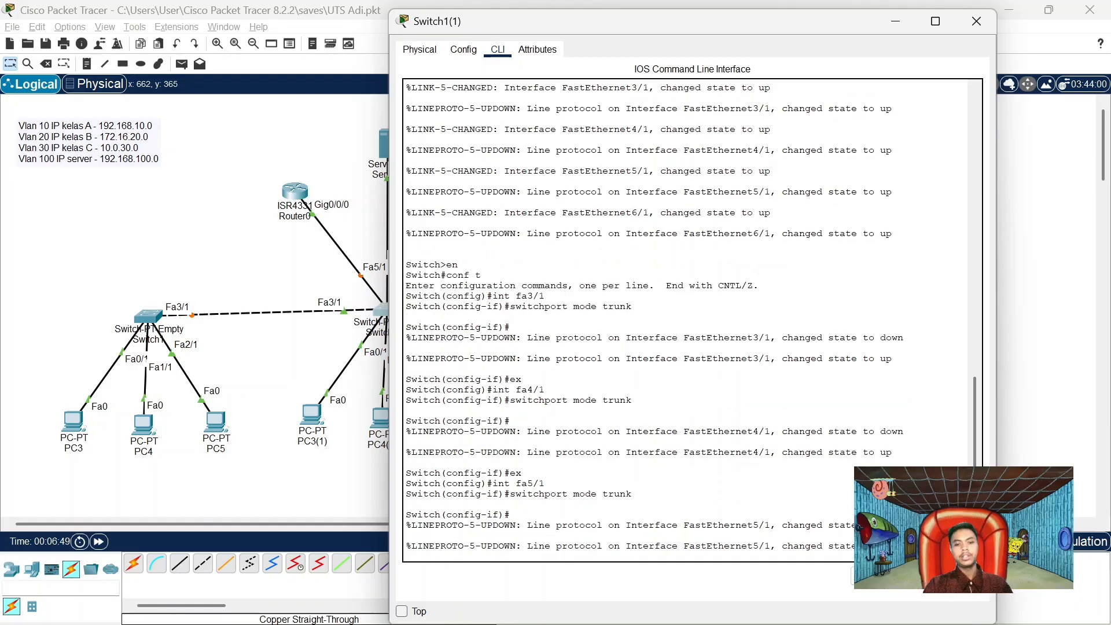
text(ex)
key(Return)
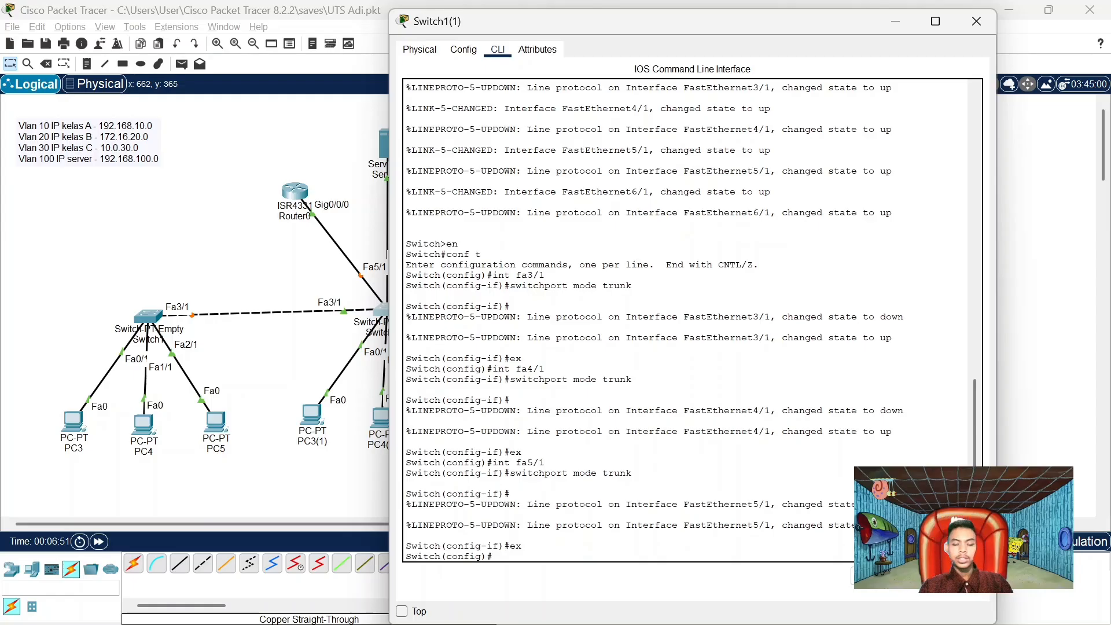
click(981, 21)
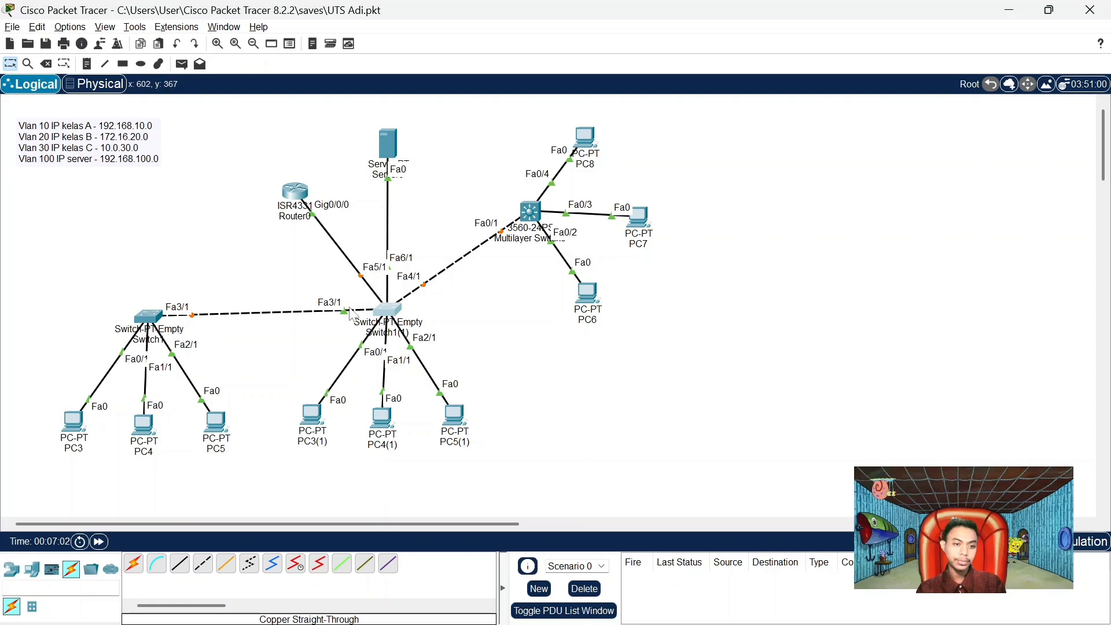
Switch PC3's IPv4 configuration on FastEthernet0 from static to DHCP and close the PC's window
click(76, 424)
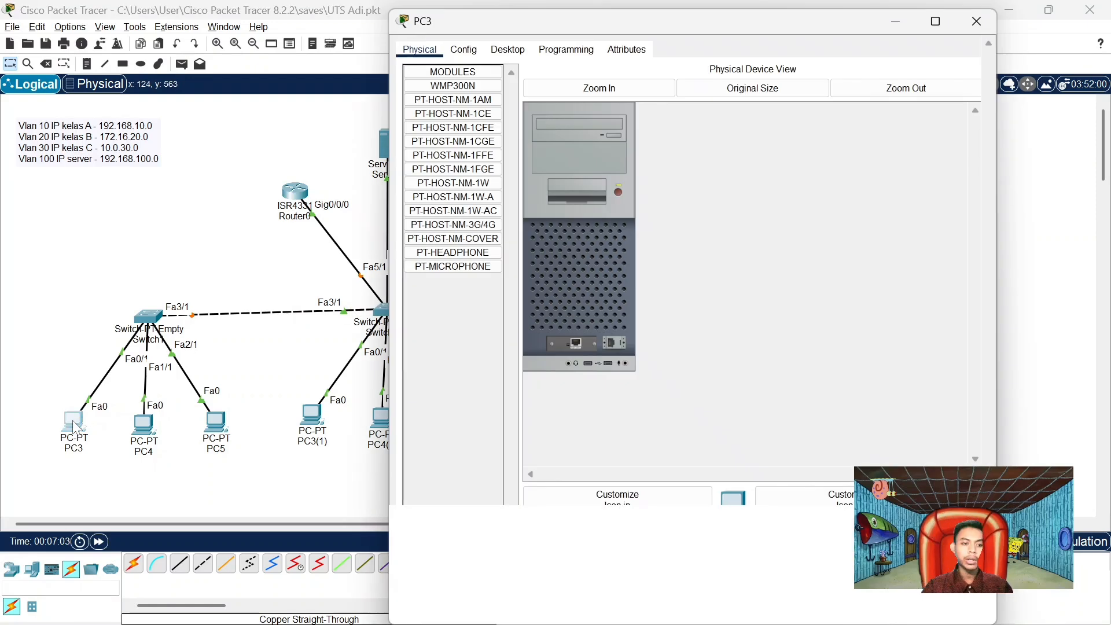
click(508, 51)
click(470, 85)
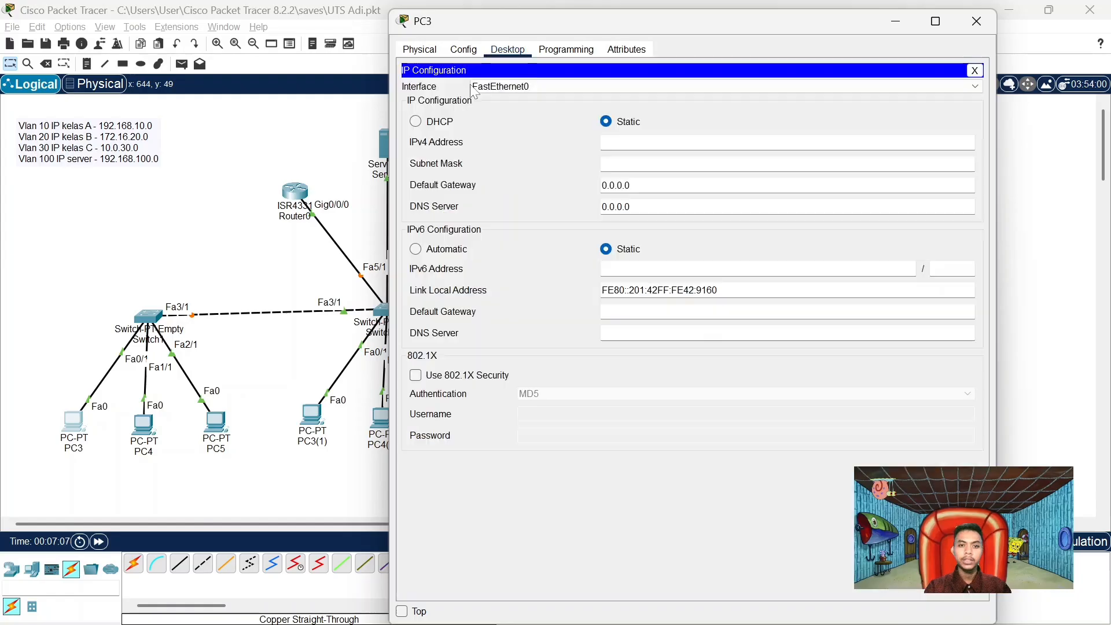
click(416, 122)
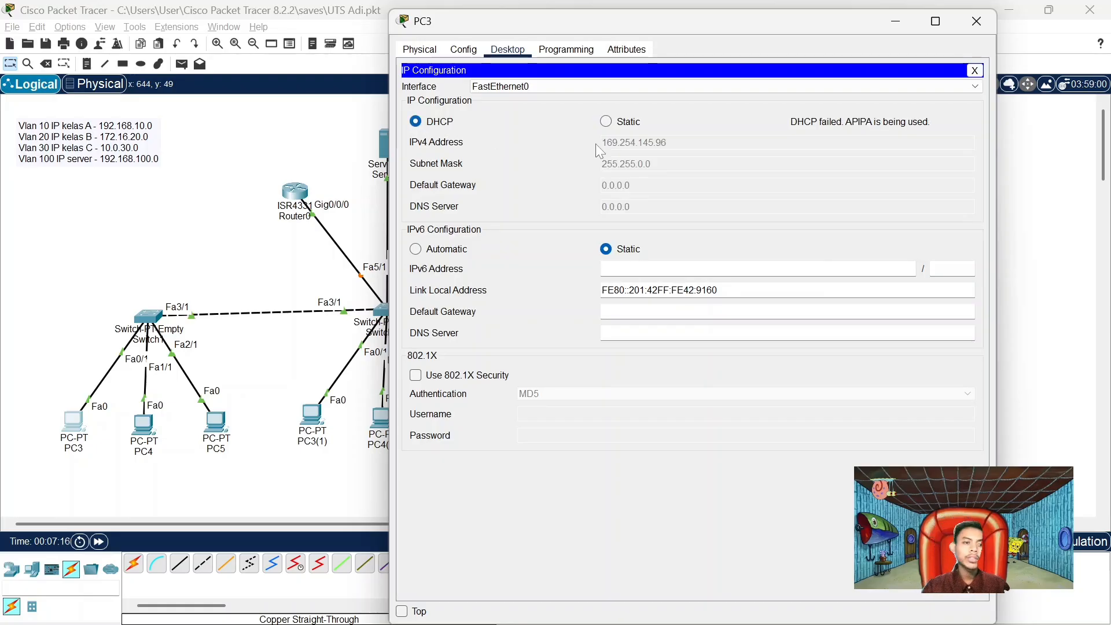
click(974, 22)
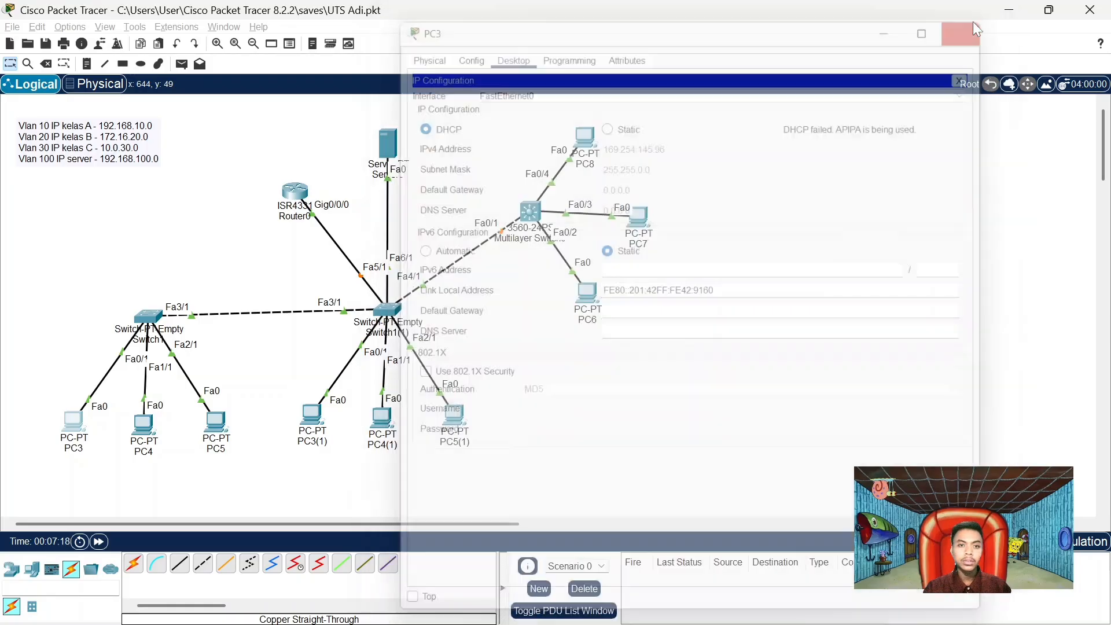
Reopen Router0's command line at the global configuration prompt
click(294, 192)
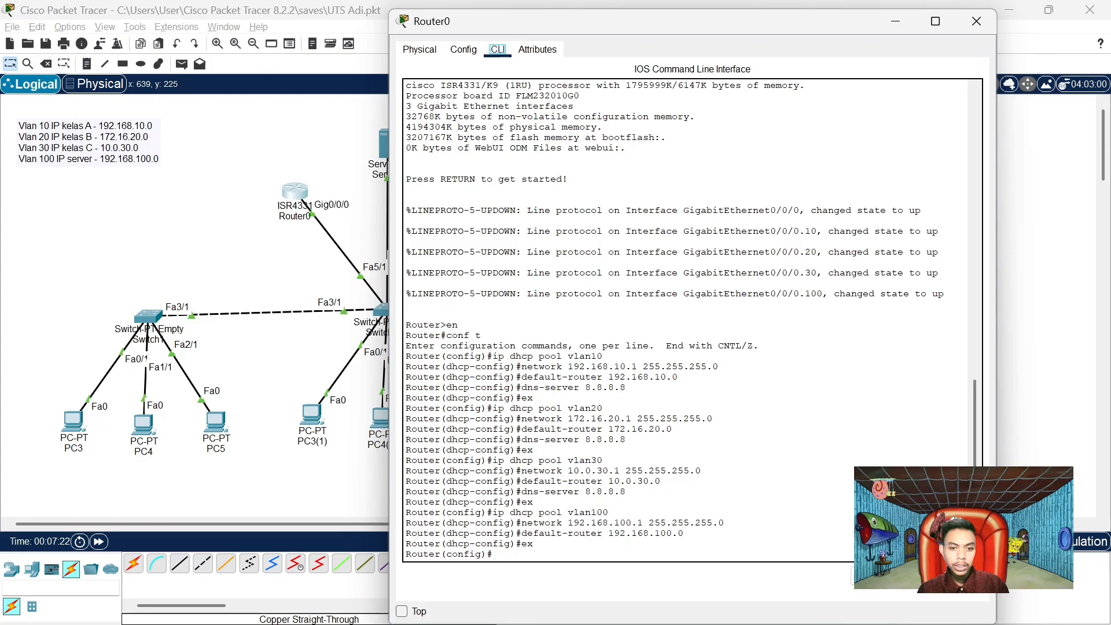
click(493, 554)
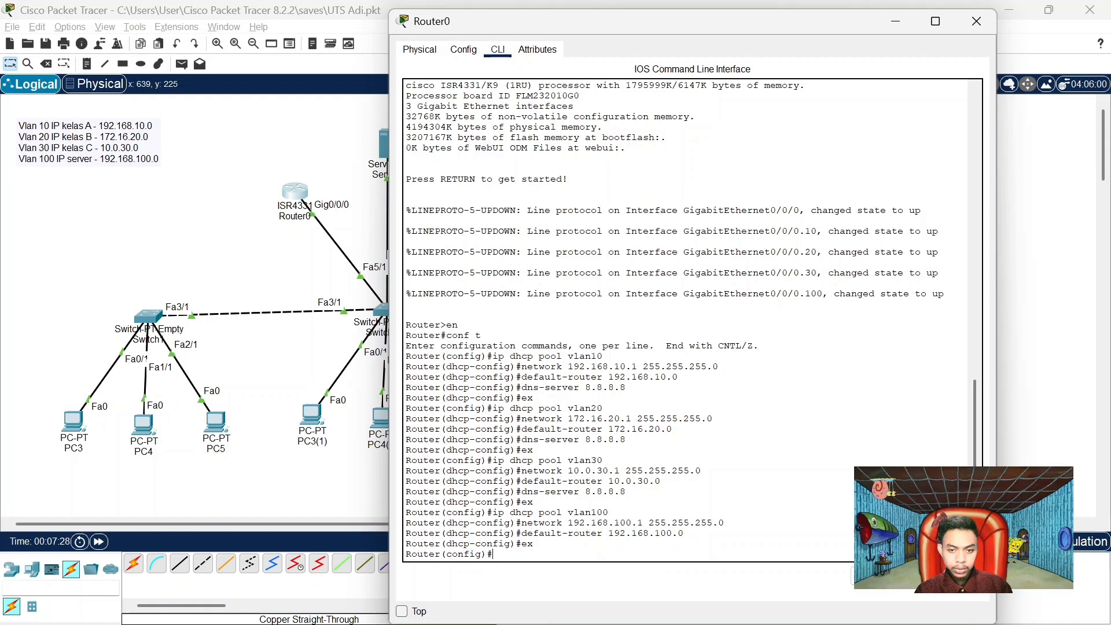
text(ex)
key(Up)
key(Up)
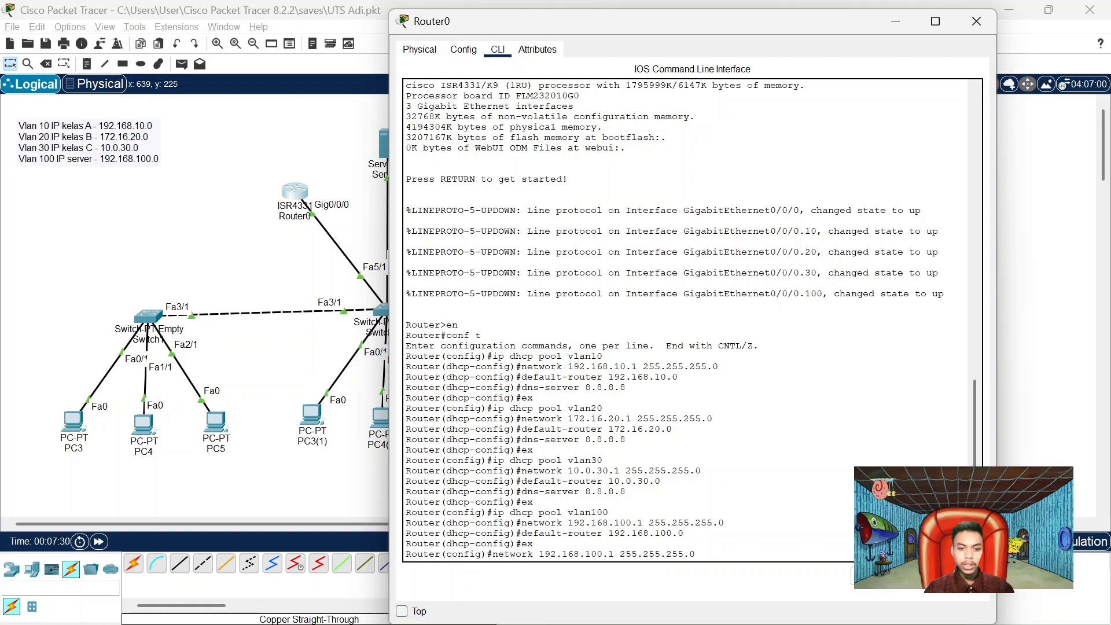
key(Down)
key(Down)
key(Down)
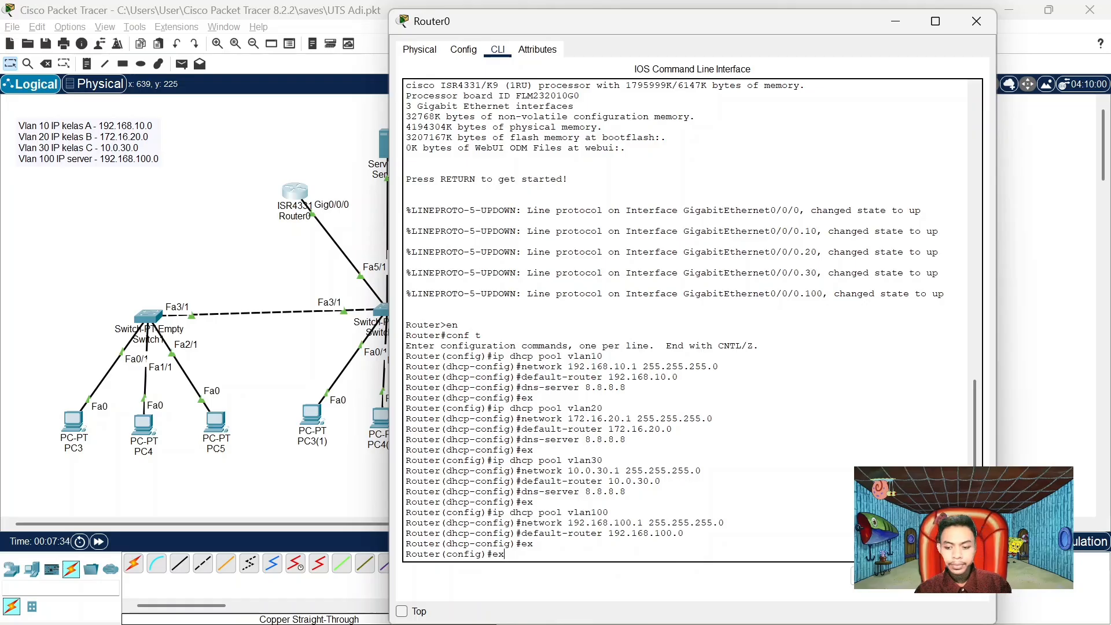
key(Up)
key(Up)
key(Up)
key(Up)
key(Up)
key(Up)
key(Up)
key(Up)
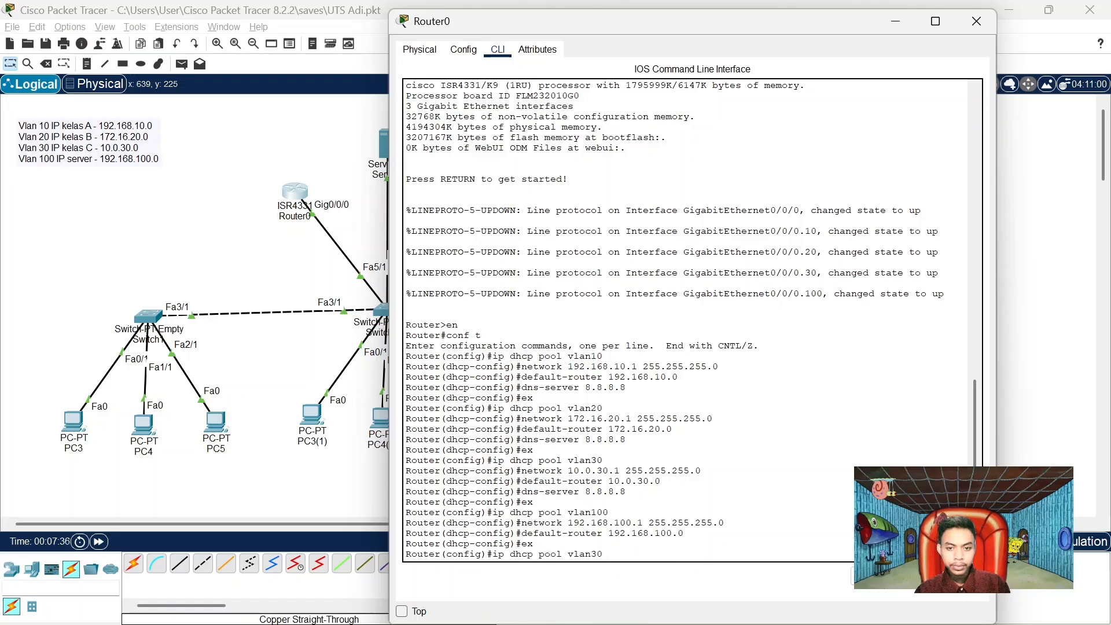
key(BackSpace)
key(BackSpace)
key(BackSpace)
key(BackSpace)
key(BackSpace)
key(BackSpace)
key(BackSpace)
key(BackSpace)
key(BackSpace)
key(BackSpace)
key(BackSpace)
key(BackSpace)
key(BackSpace)
key(BackSpace)
key(BackSpace)
key(BackSpace)
key(BackSpace)
key(BackSpace)
key(BackSpace)
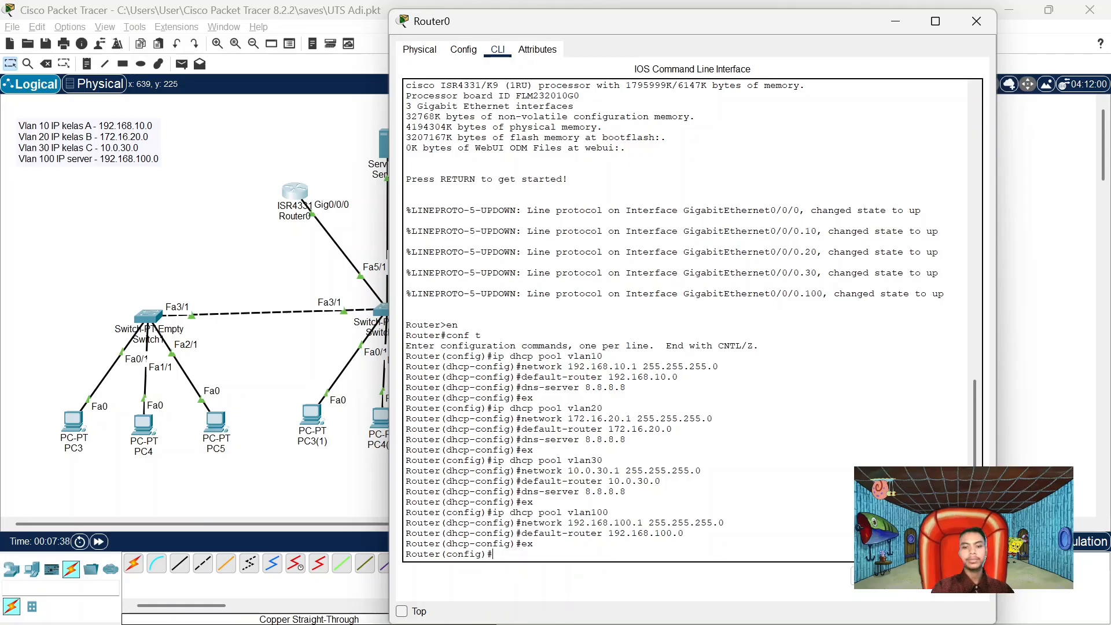
Enter configuration of the existing DHCP pool vlan10 on Router0
text(ip d)
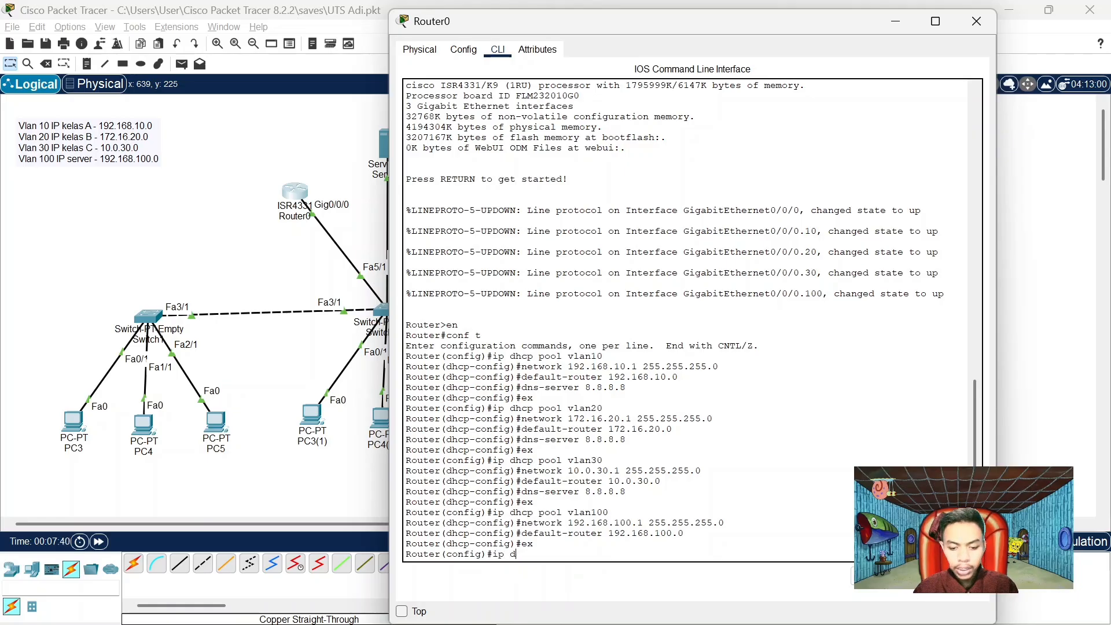
text(hcp pool )
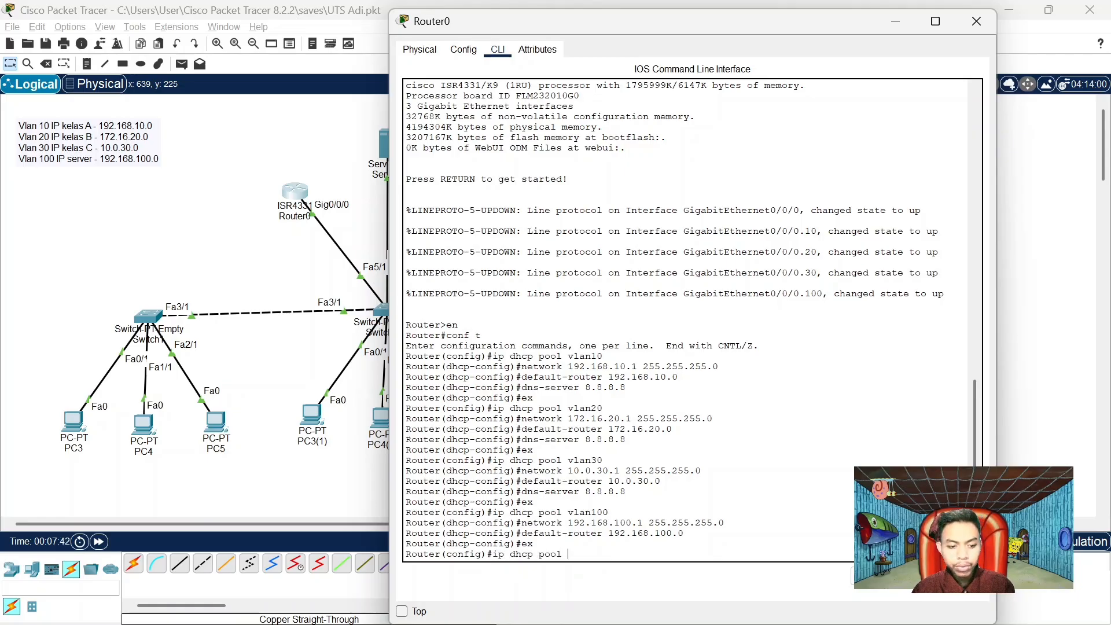
text(vlan1)
key(BackSpace)
text(v)
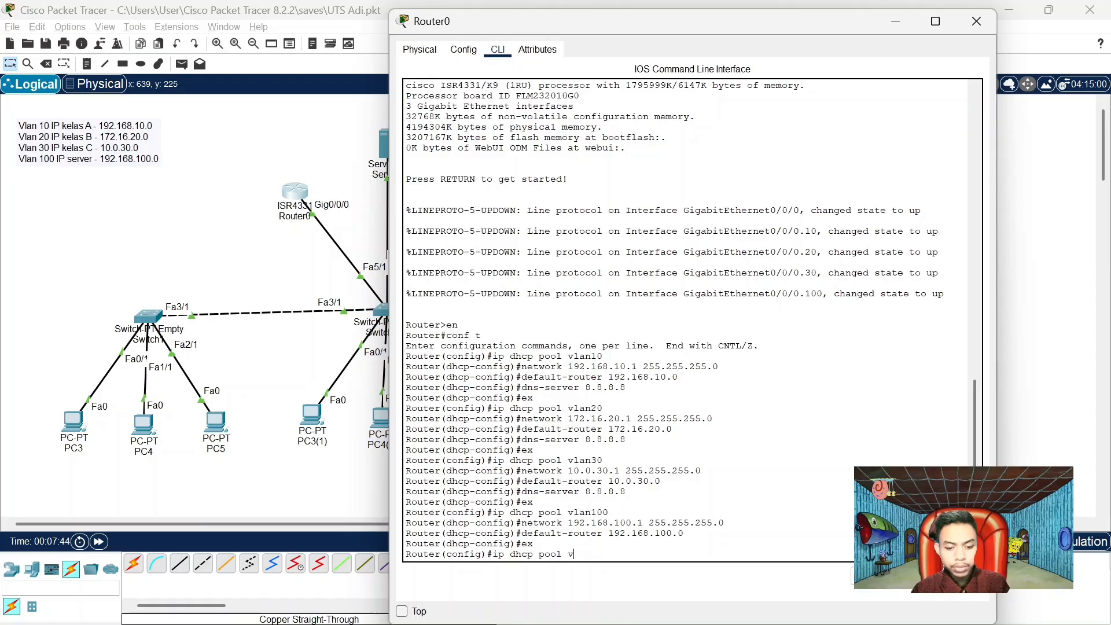
text(lan10)
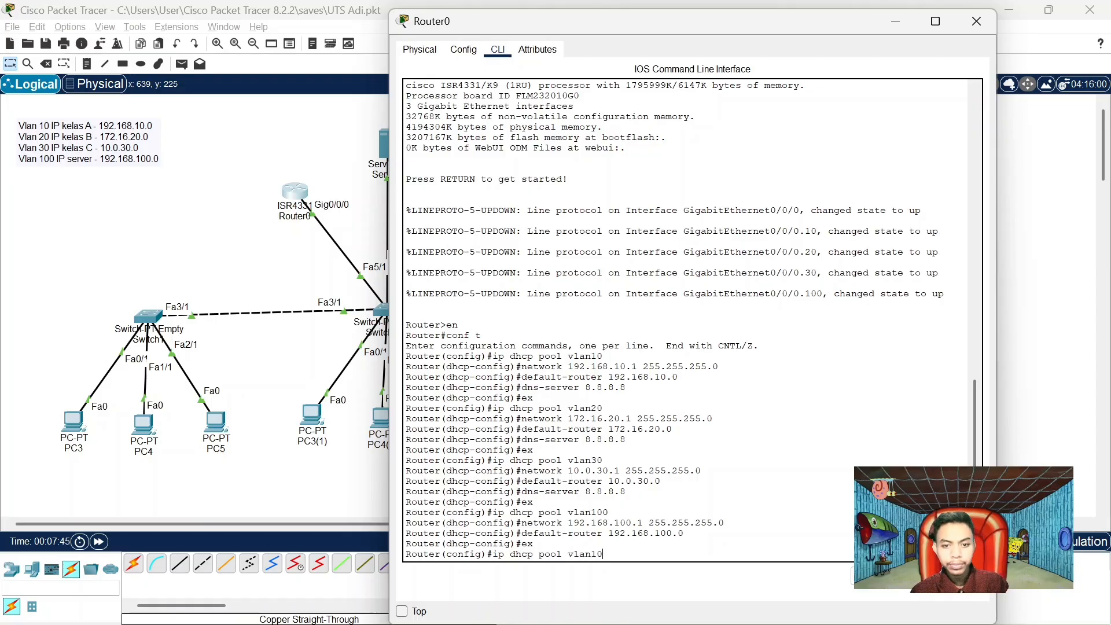
key(Return)
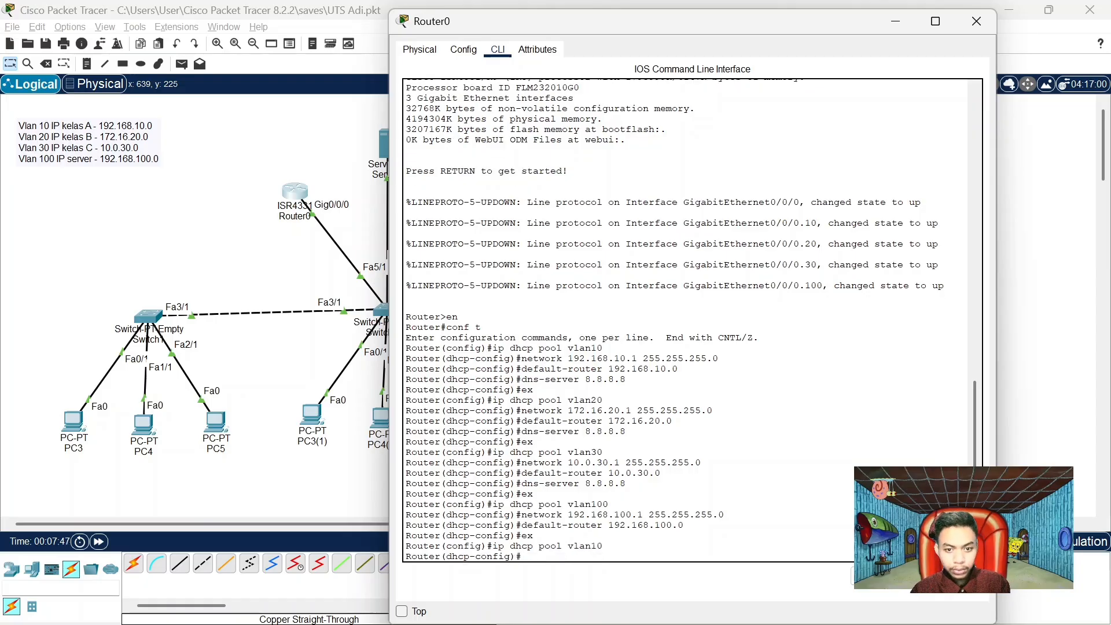
Set the vlan10 DHCP pool's network to 192.168.10.0 with mask 255.255.255.0
text(netwo)
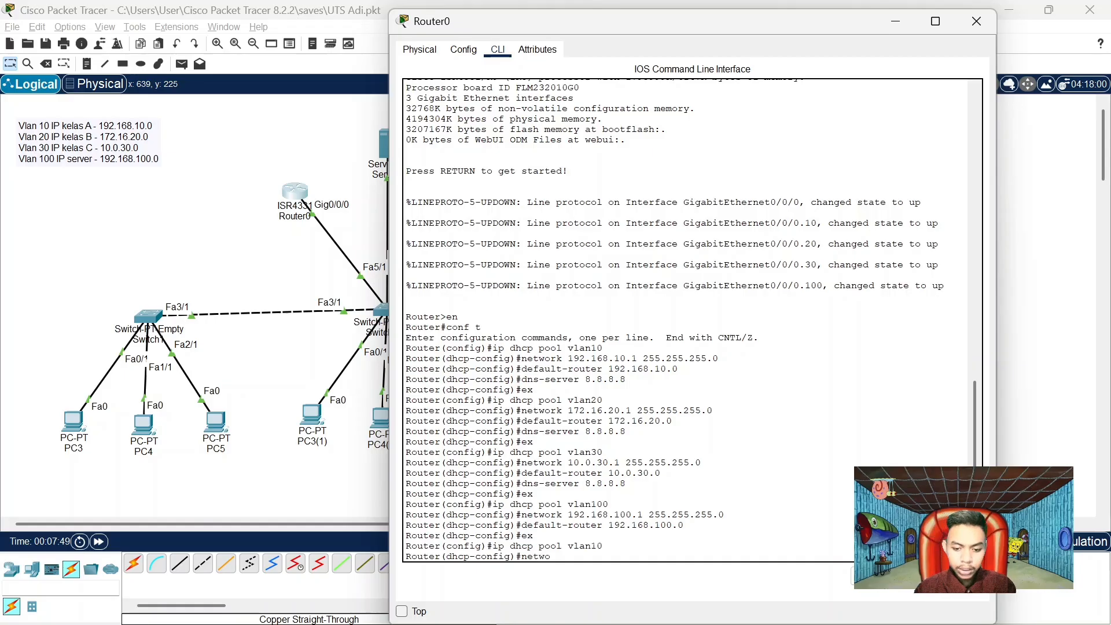
text(rk 1)
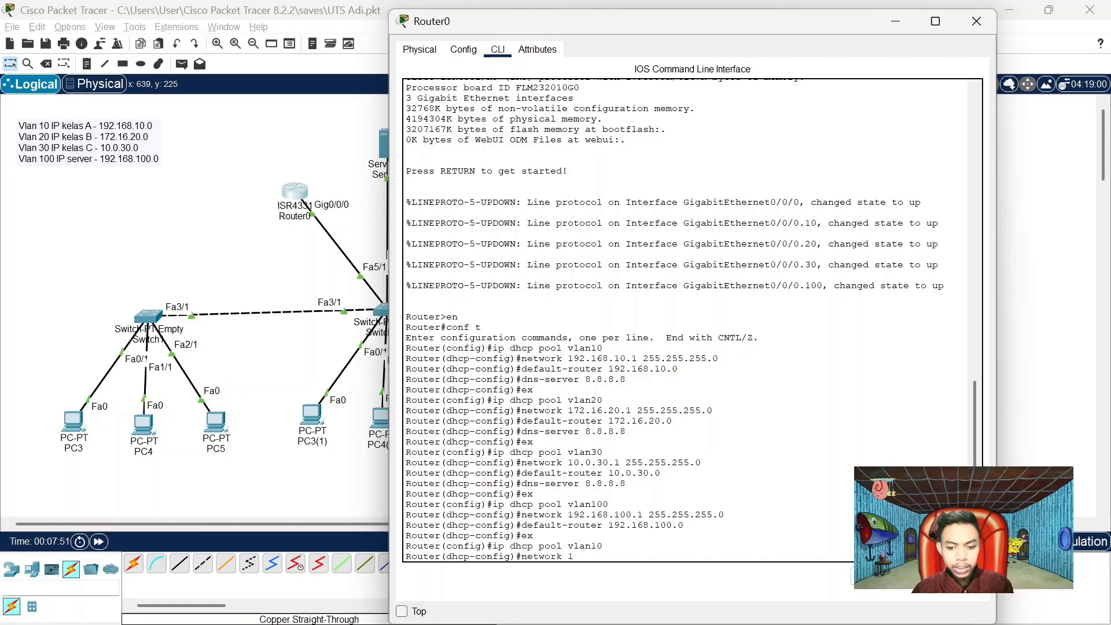
text(92.168)
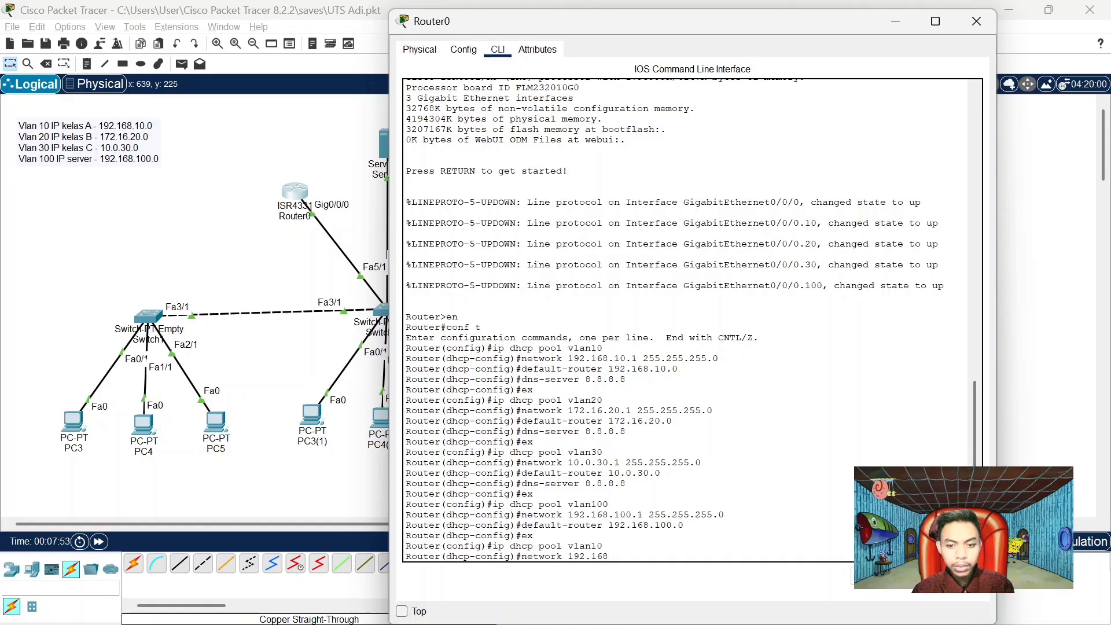
text(.10.)
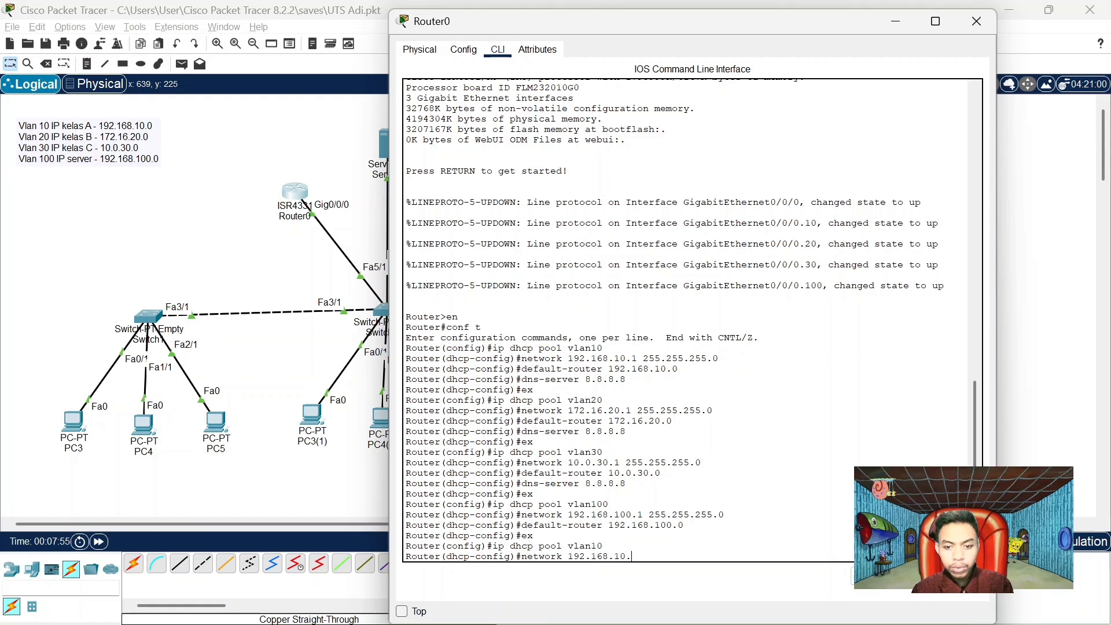
text(0 255)
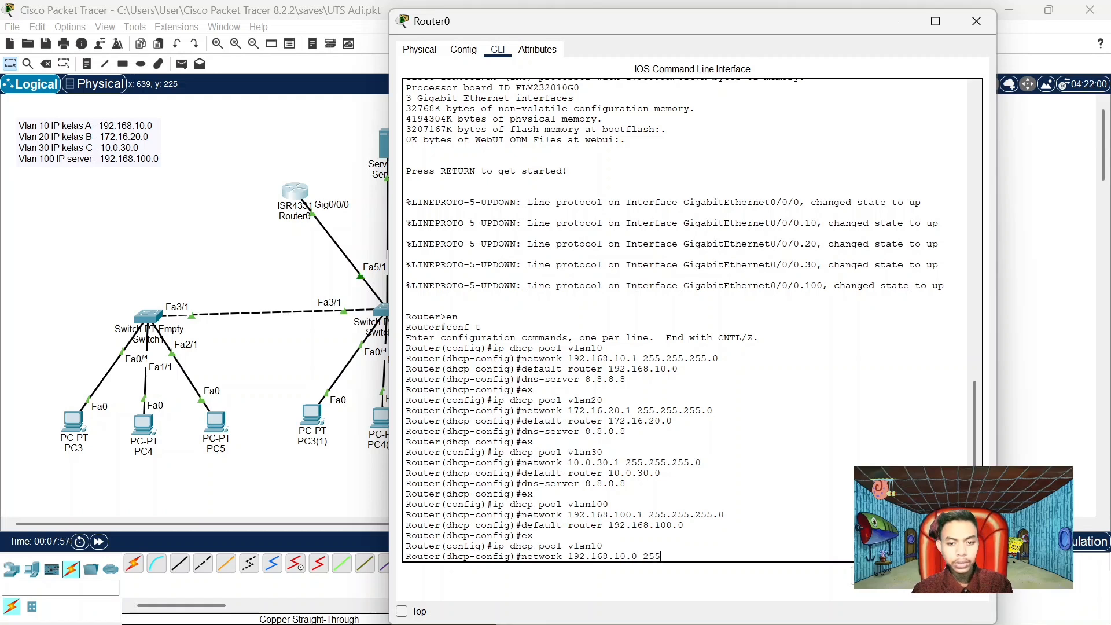
text(.255.)
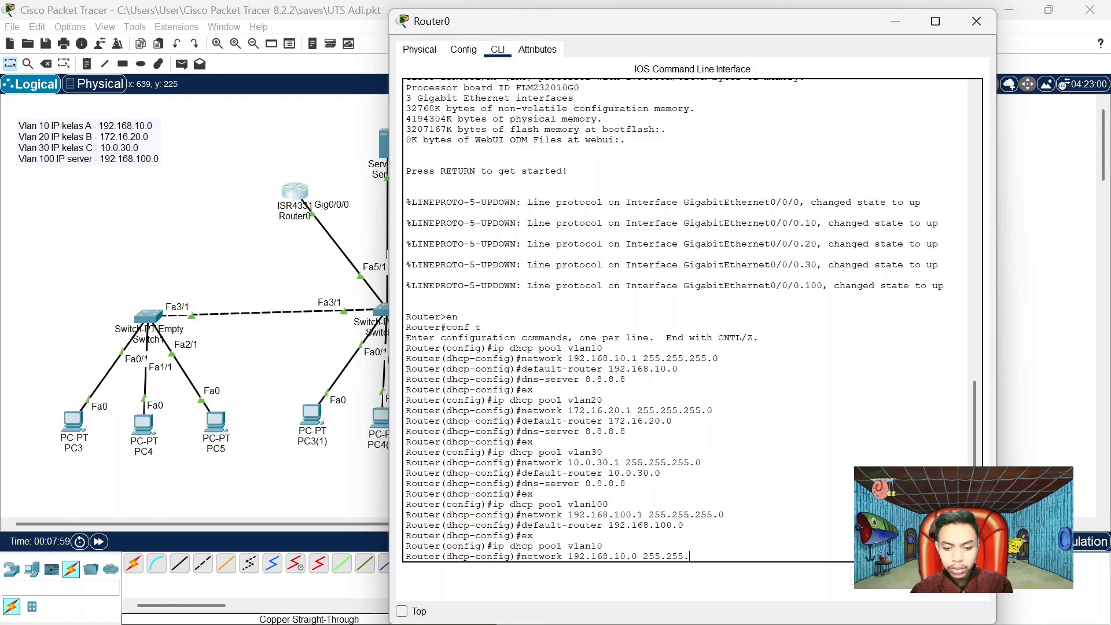
text(255.)
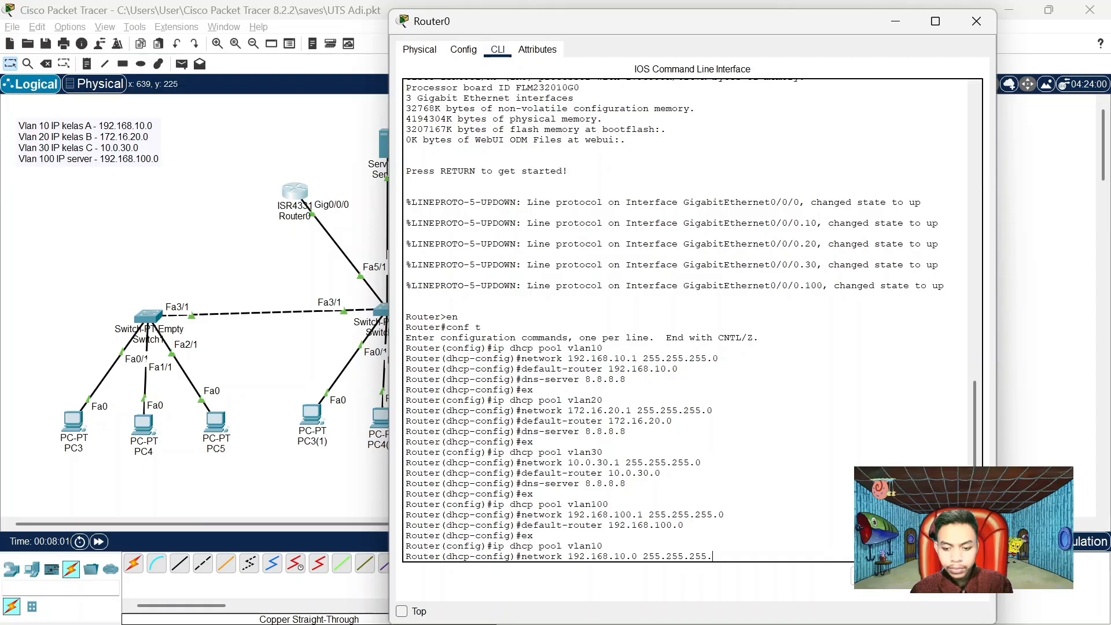
text(0)
key(Return)
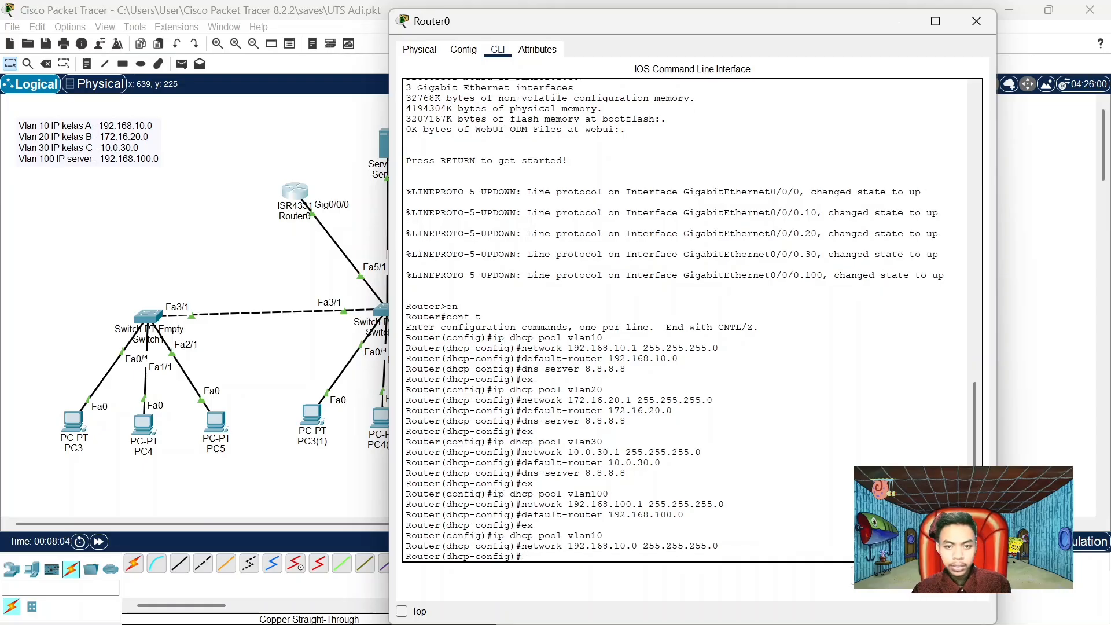
Set the vlan10 DHCP pool's default router to 192.168.10.1
text(defa)
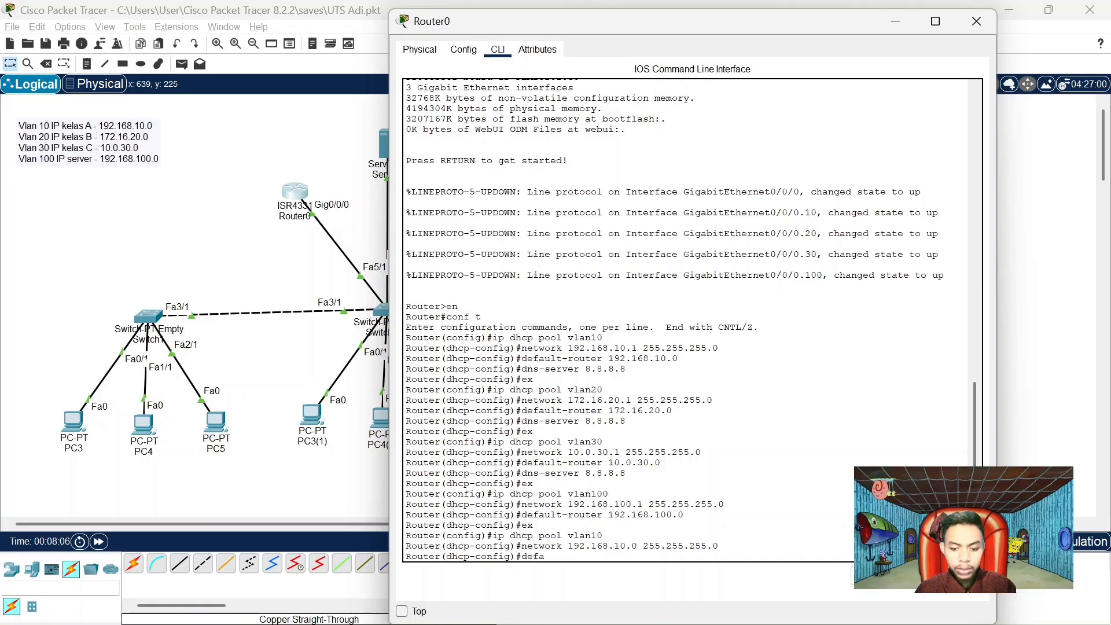
text(ult)
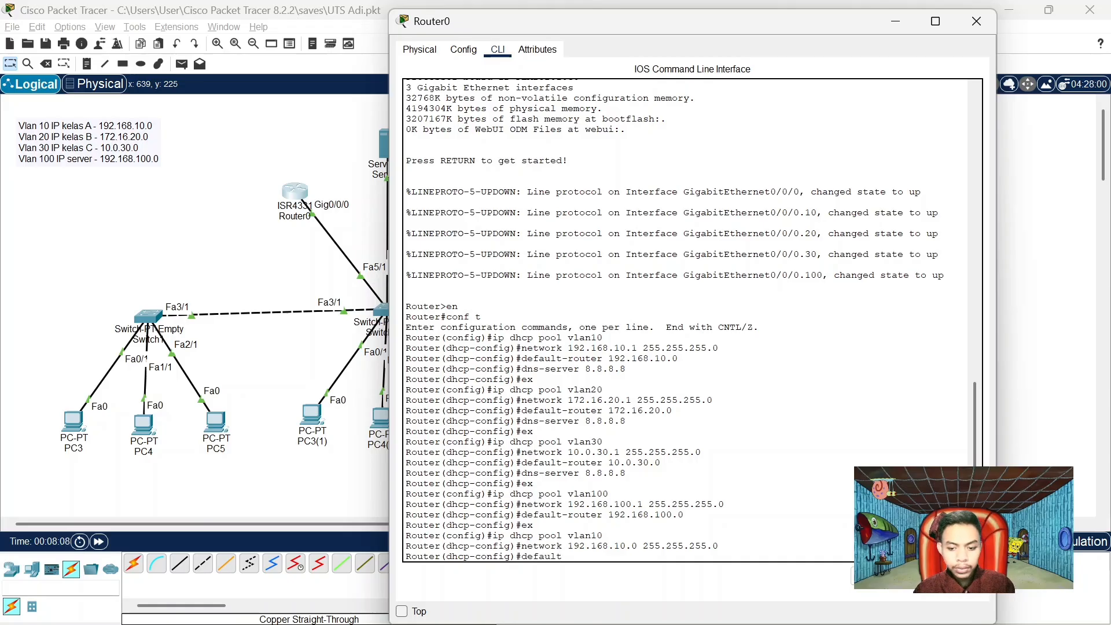
text(-router)
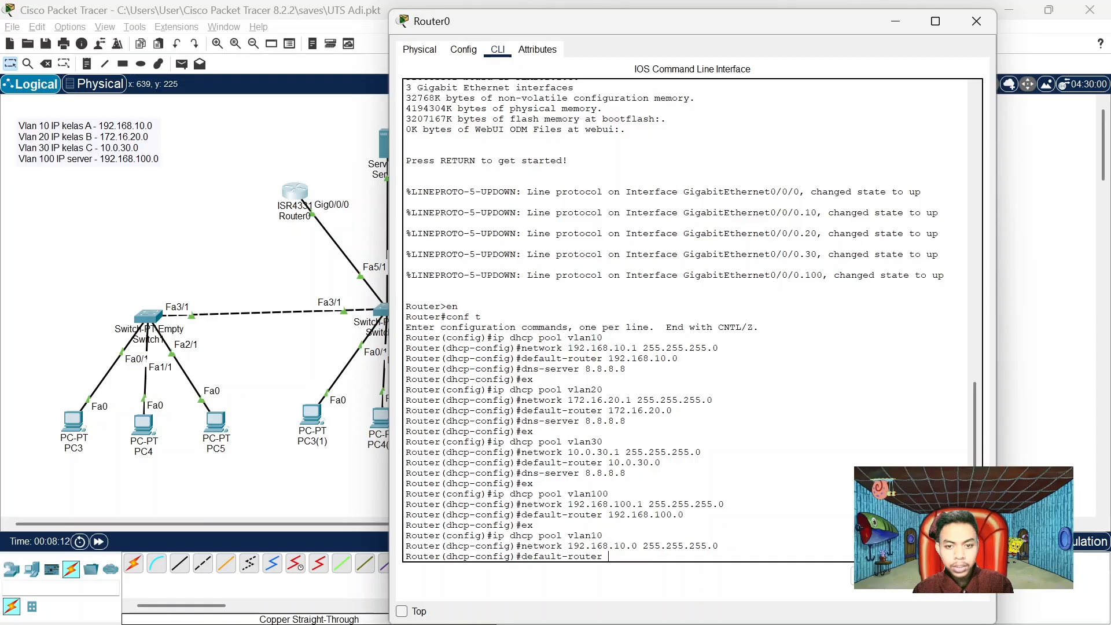
text( 192.168)
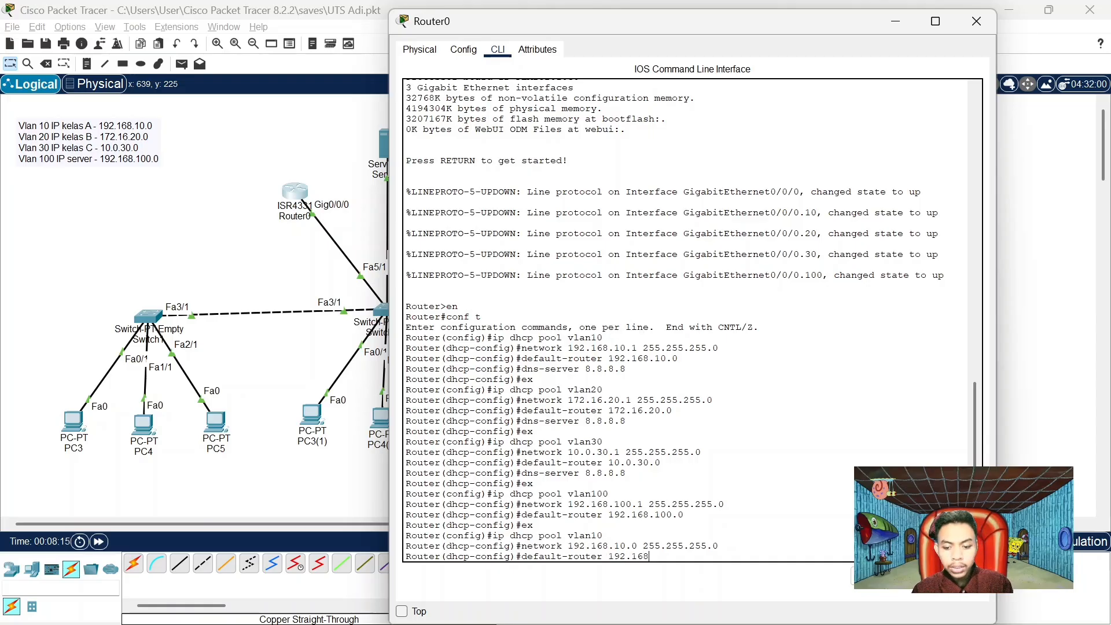
text(.10.1)
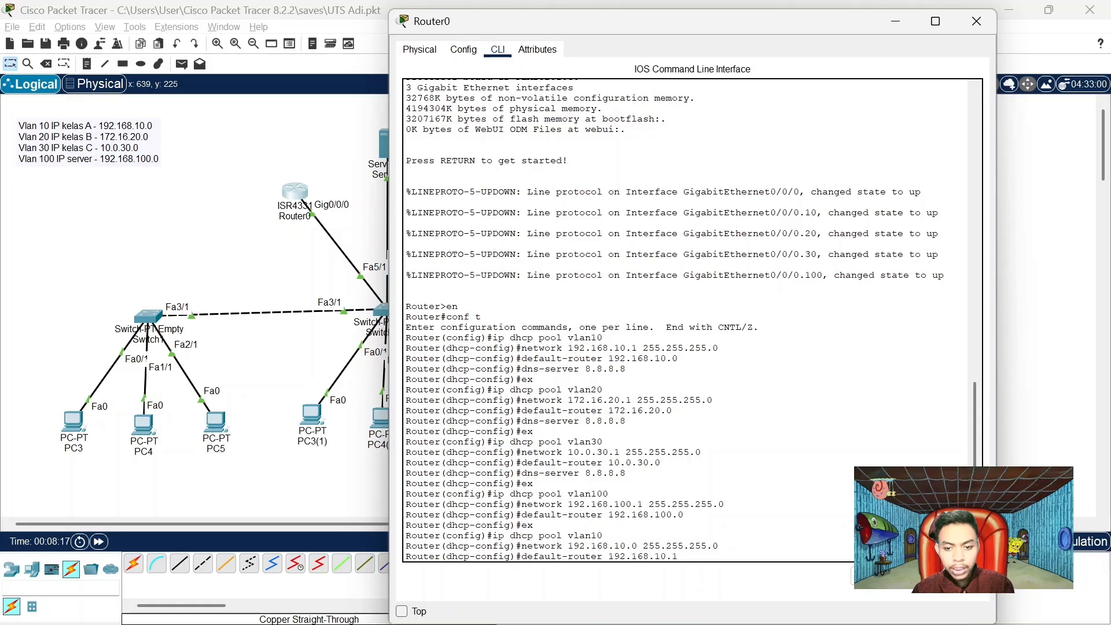
key(Return)
Set the vlan10 pool's DNS server to 8.8.8.8 and return to global configuration mode
text(dn)
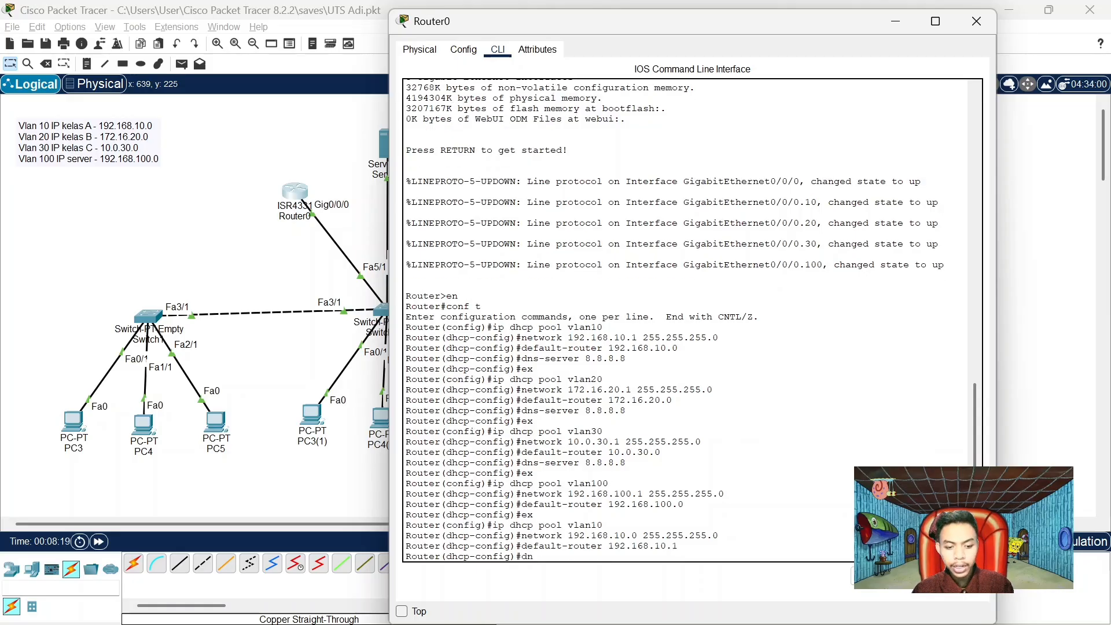
text(s-s)
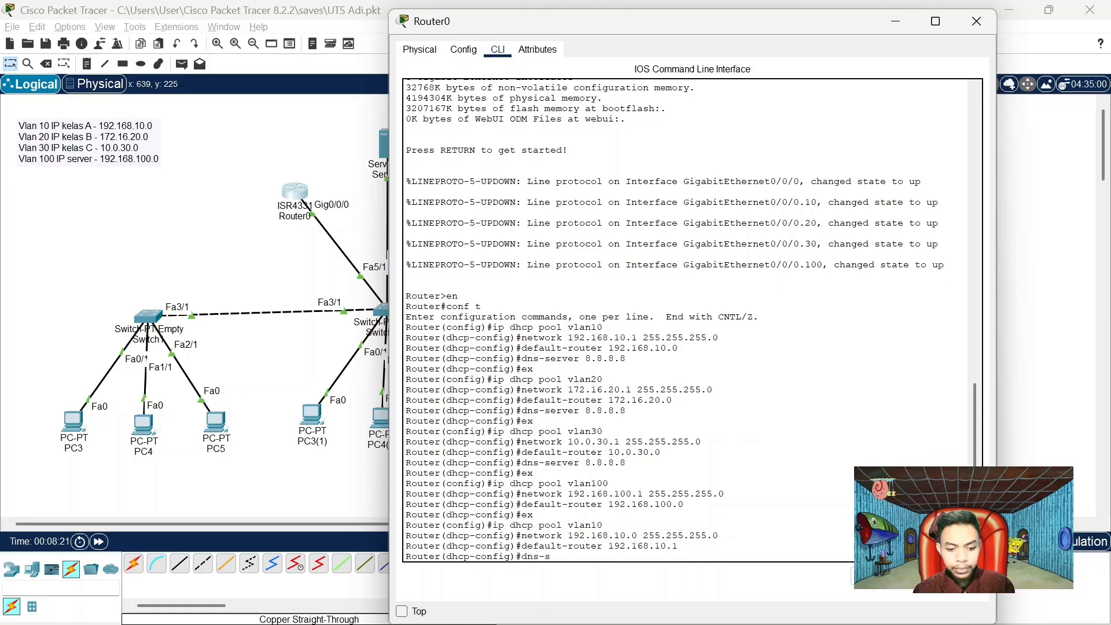
text(erve)
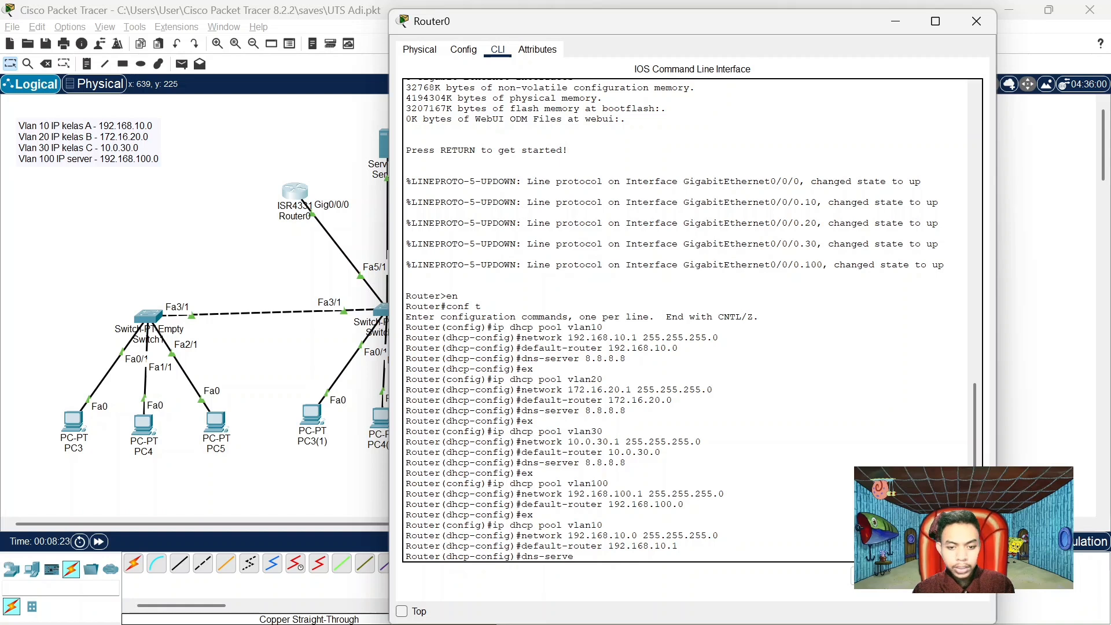
text(r 8.)
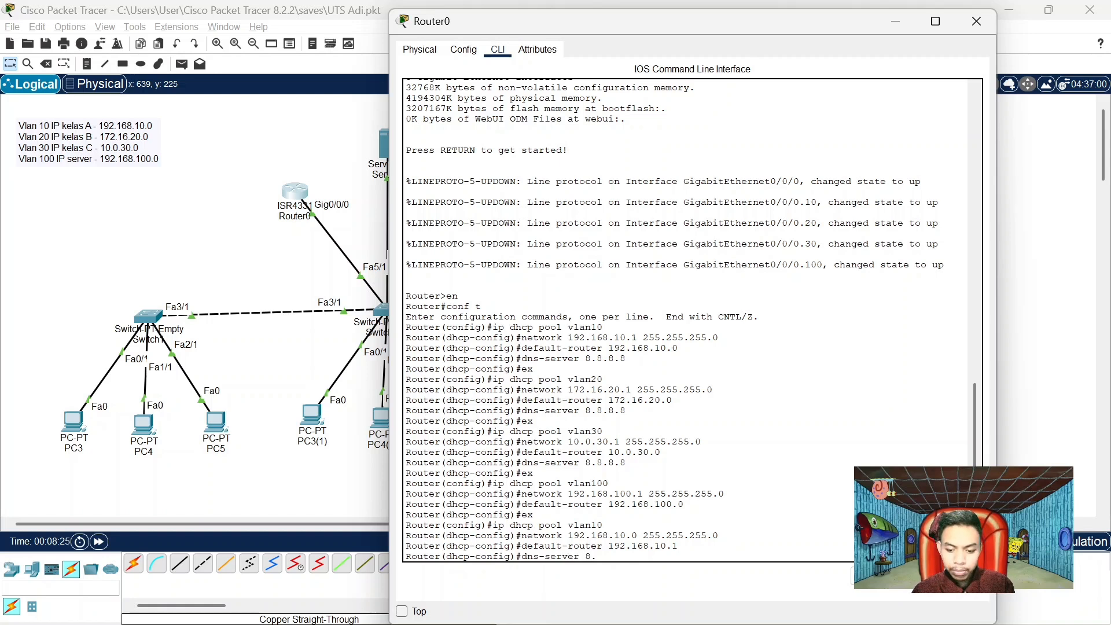
text(8.8.8)
key(Return)
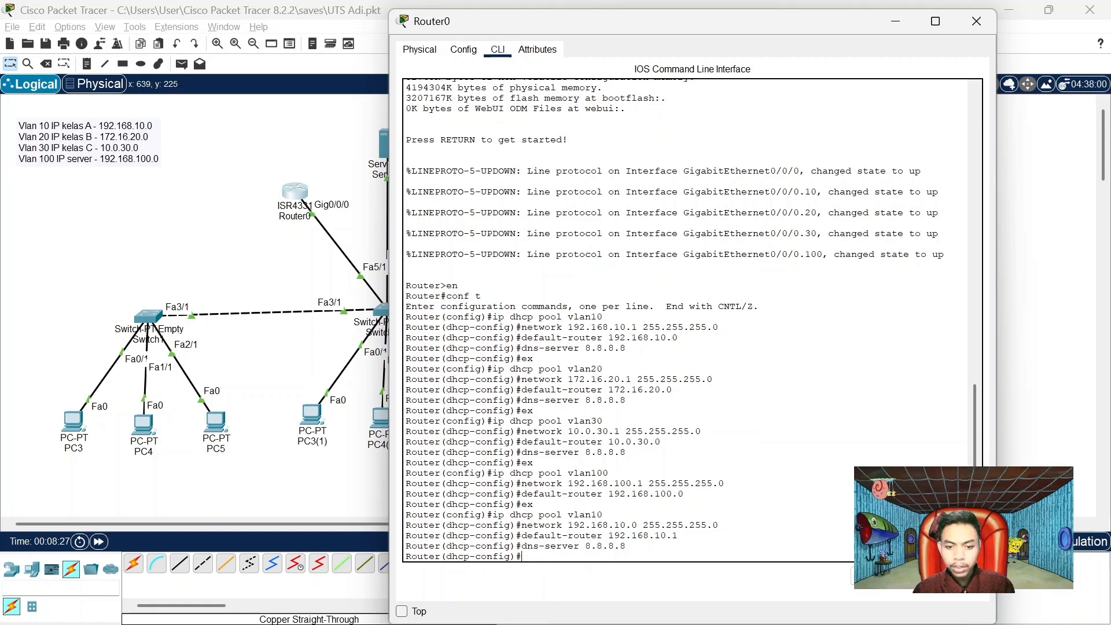
text(ex)
key(Return)
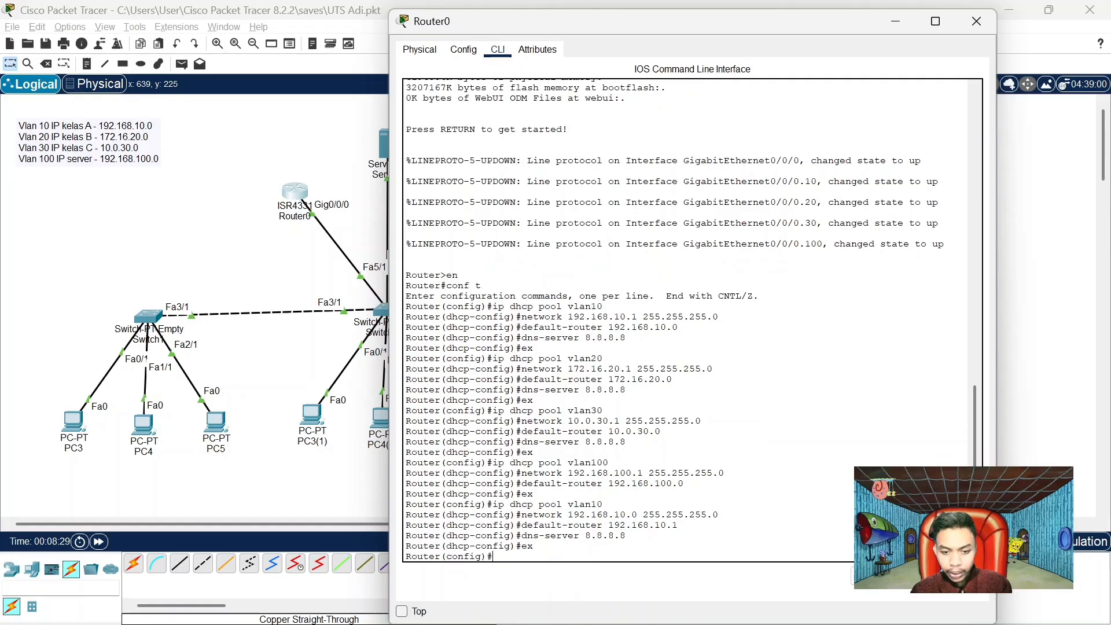
Enter configuration of the existing DHCP pool vlan20 on Router0
text(ip)
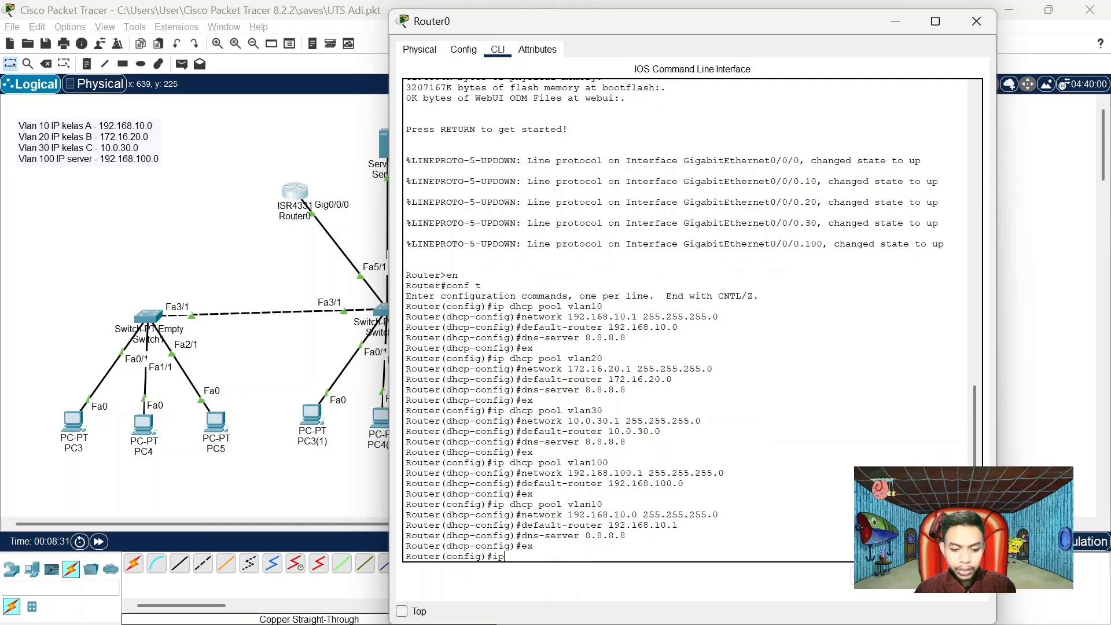
text( dhcp)
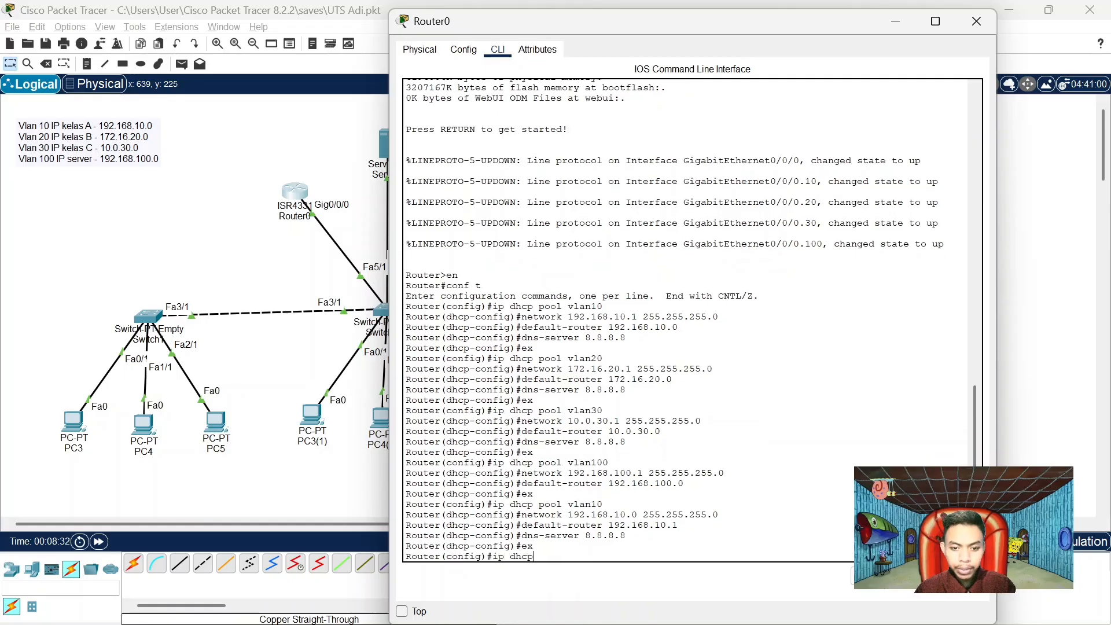
text( pool)
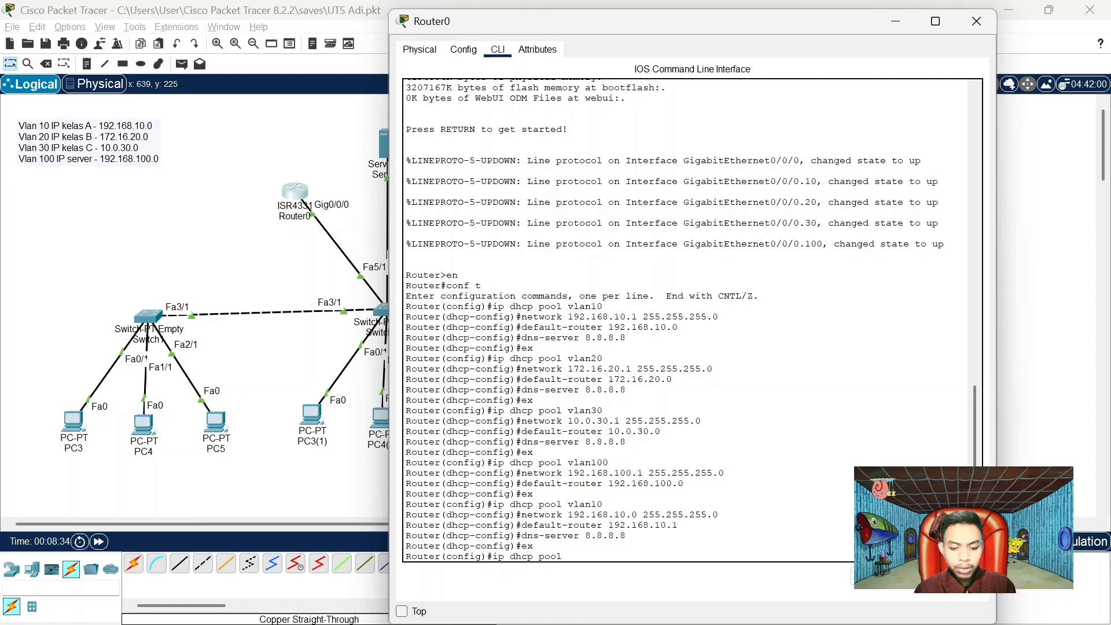
text( c)
key(BackSpace)
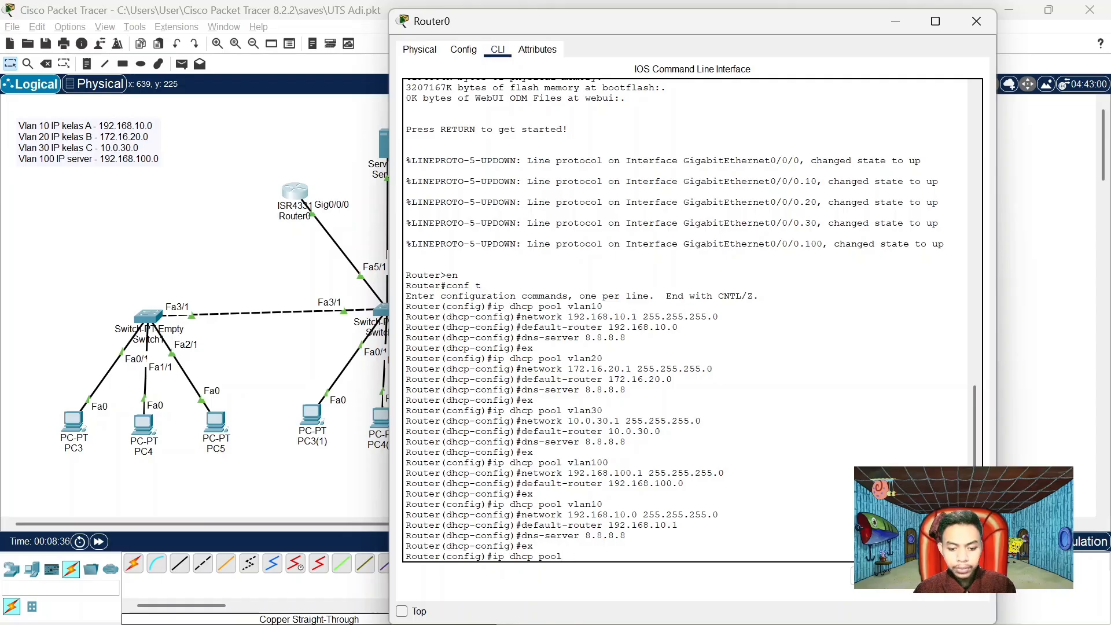
text(vlab)
key(BackSpace)
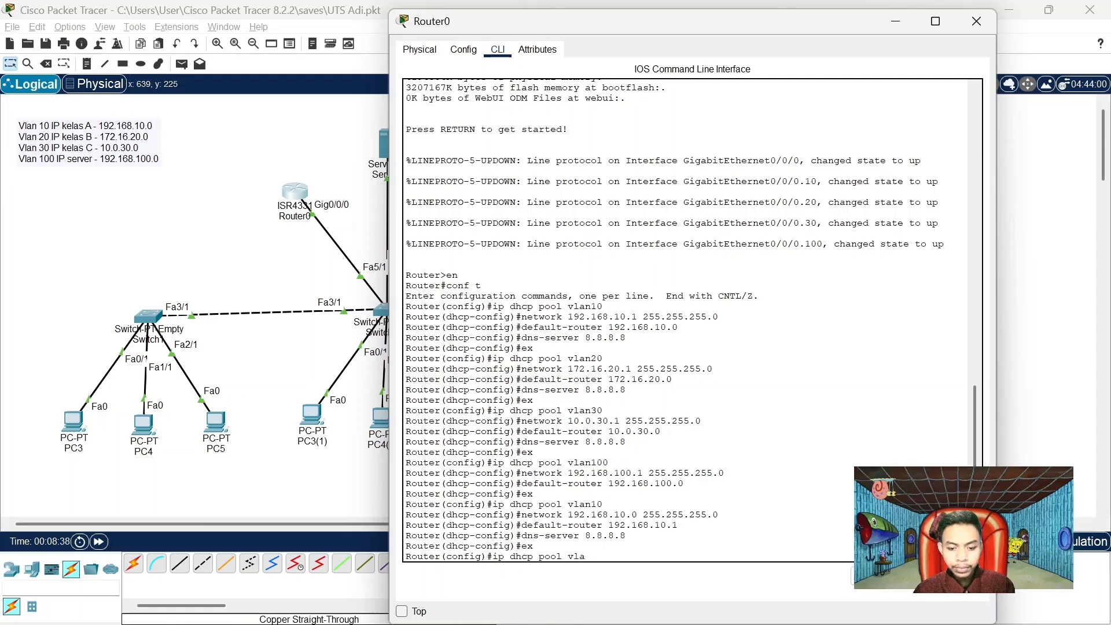
text(n )
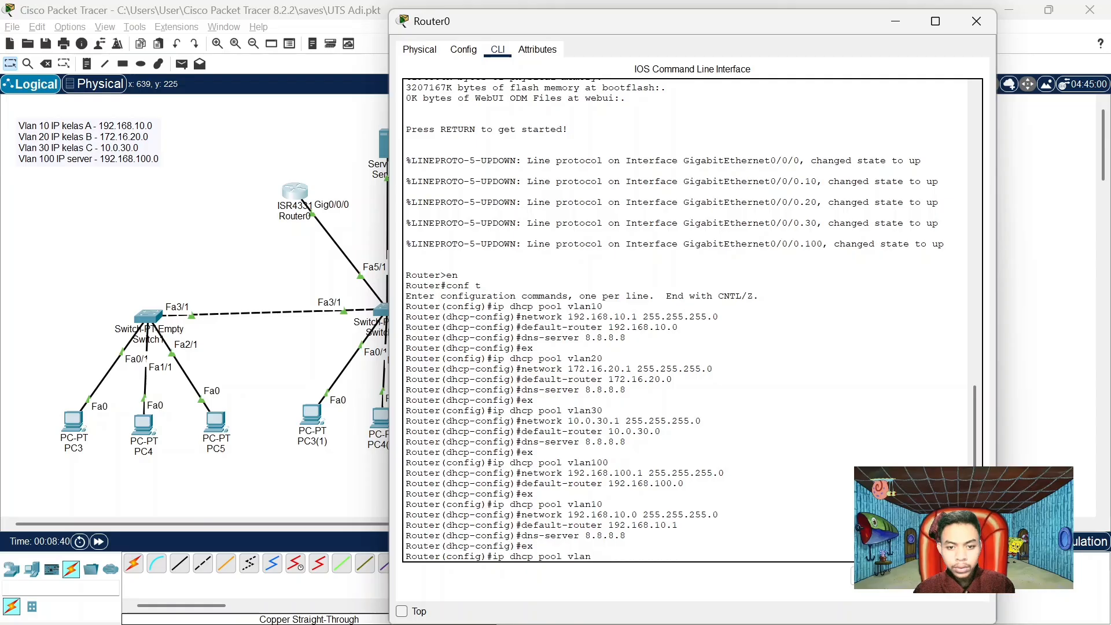
text(20)
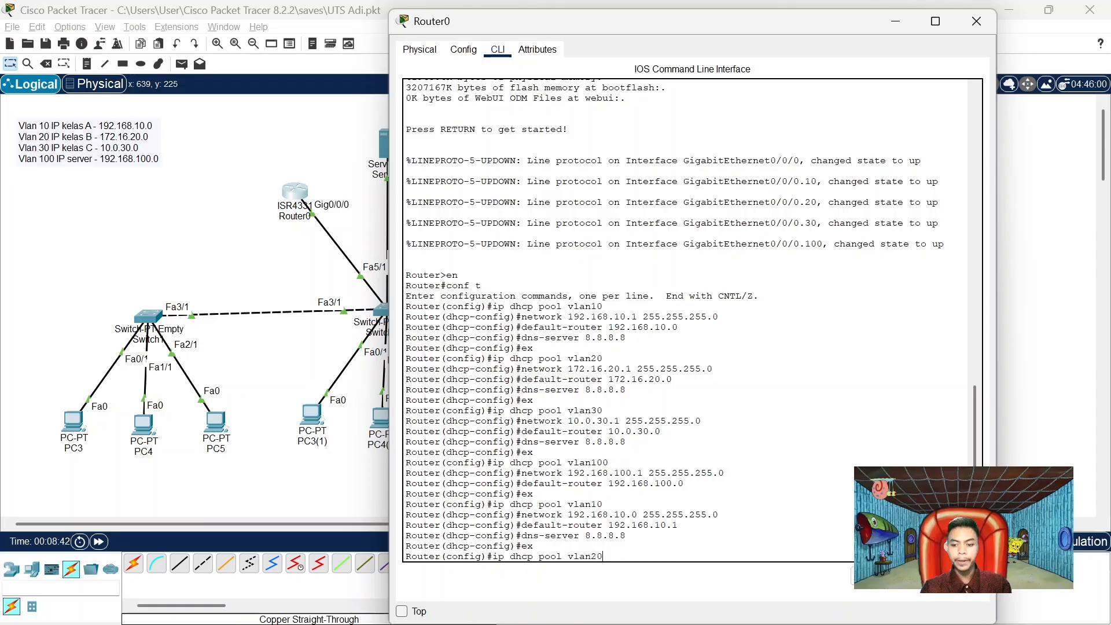
key(Return)
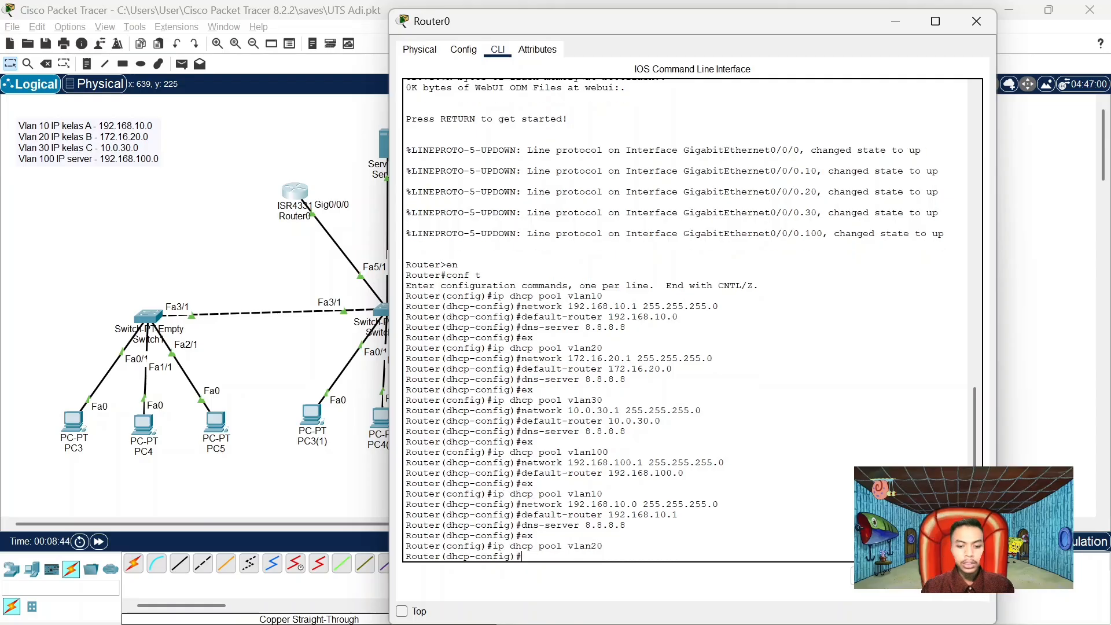
Set the vlan20 DHCP pool's network to 172.16.20.0 with mask 255.255.255.0
text(network)
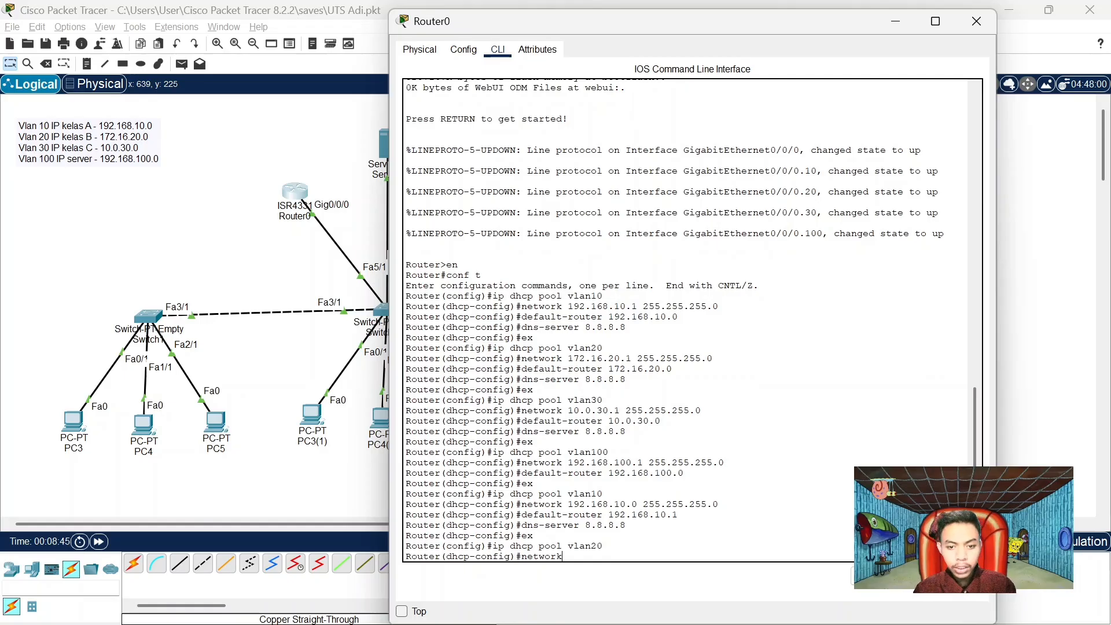
text( 17)
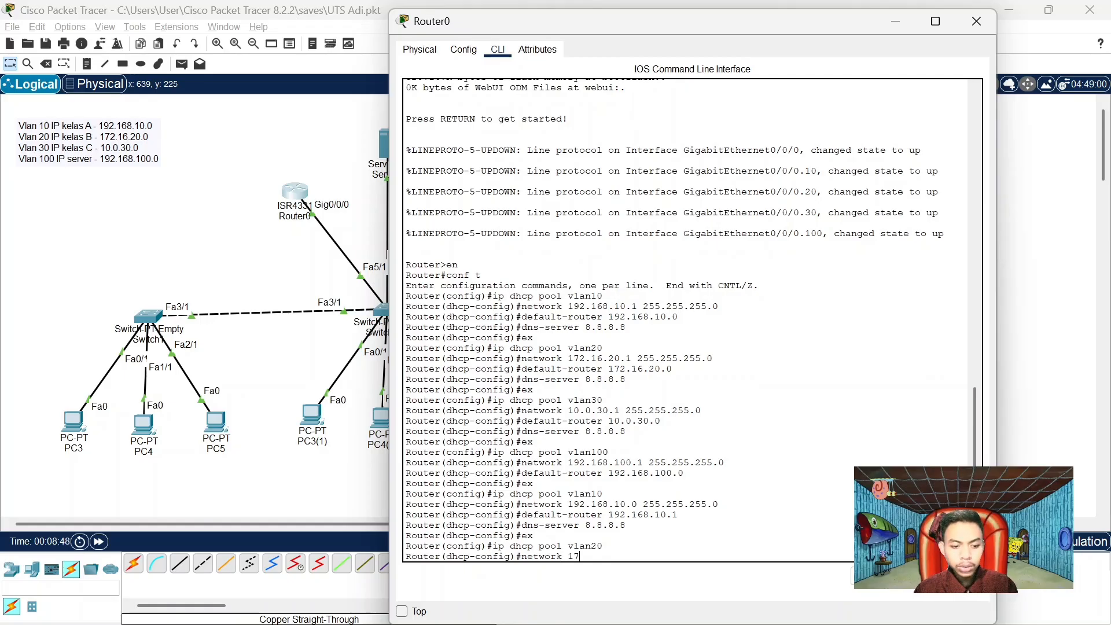
text(2.1)
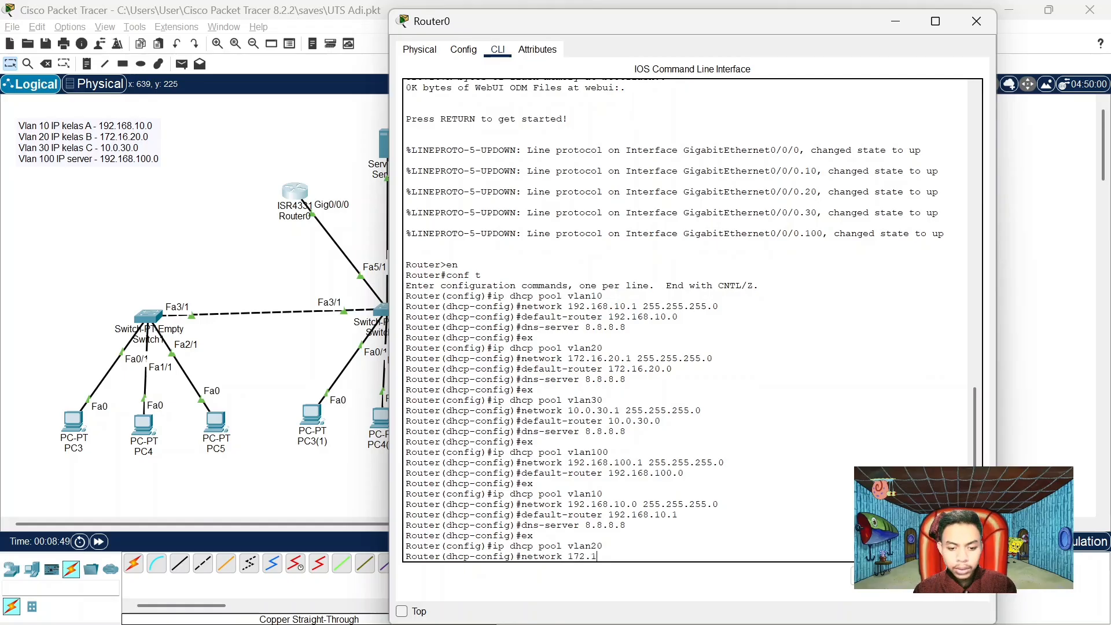
text(6.2)
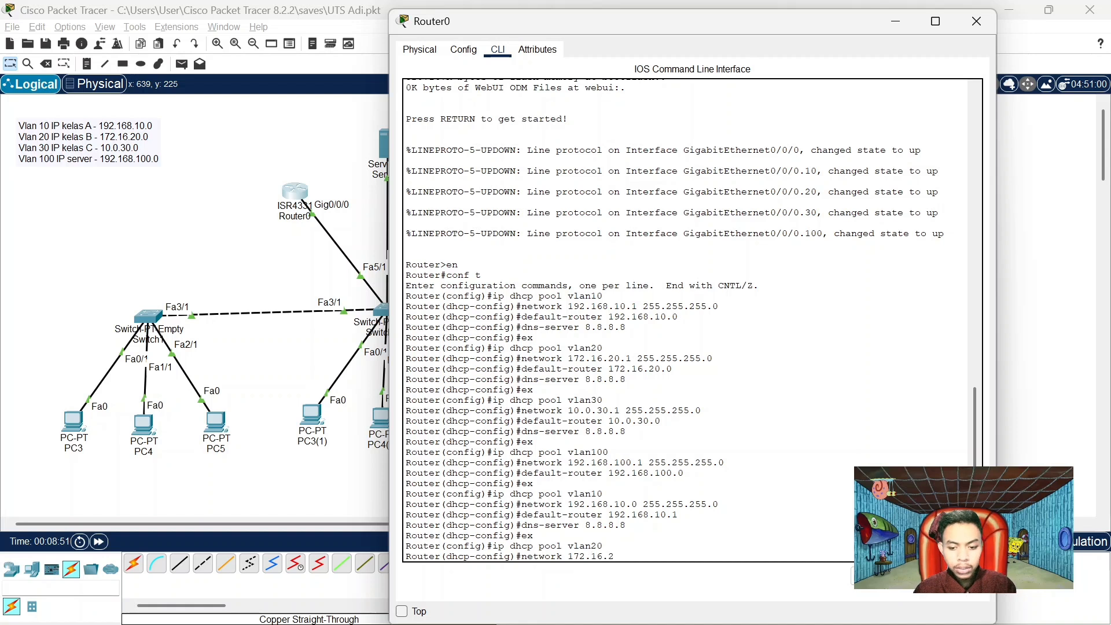
text(0.0)
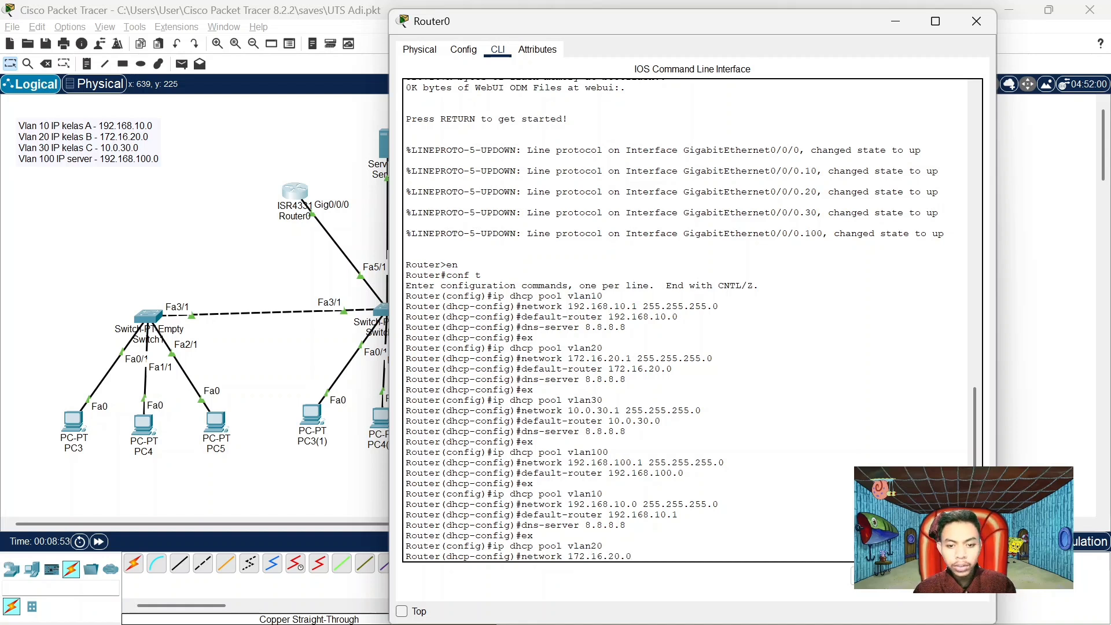
text( 255)
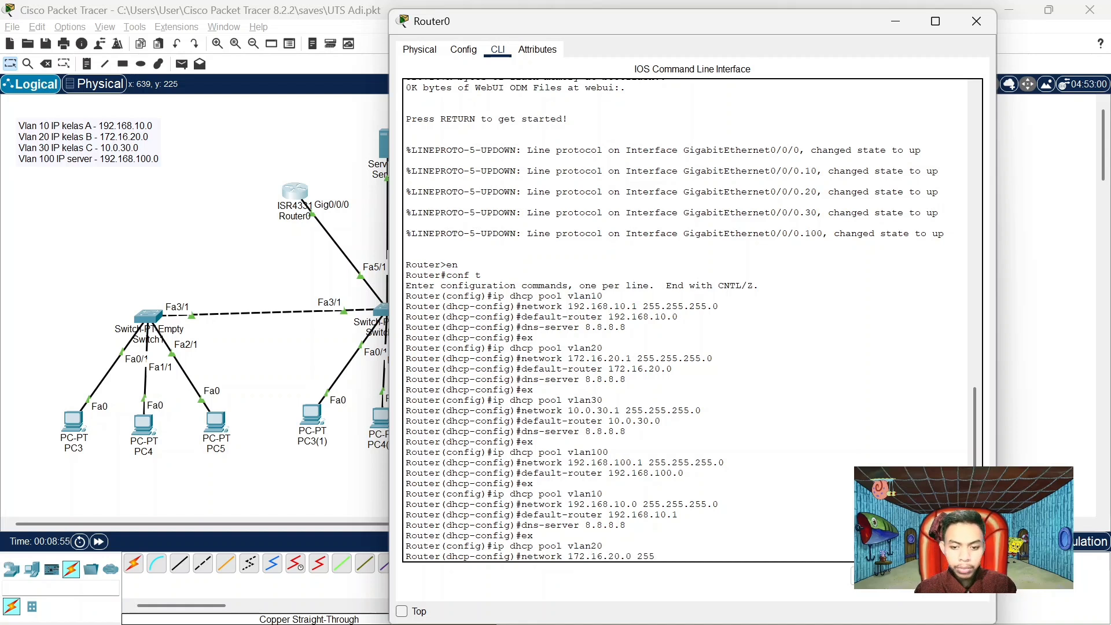
text(.255.25)
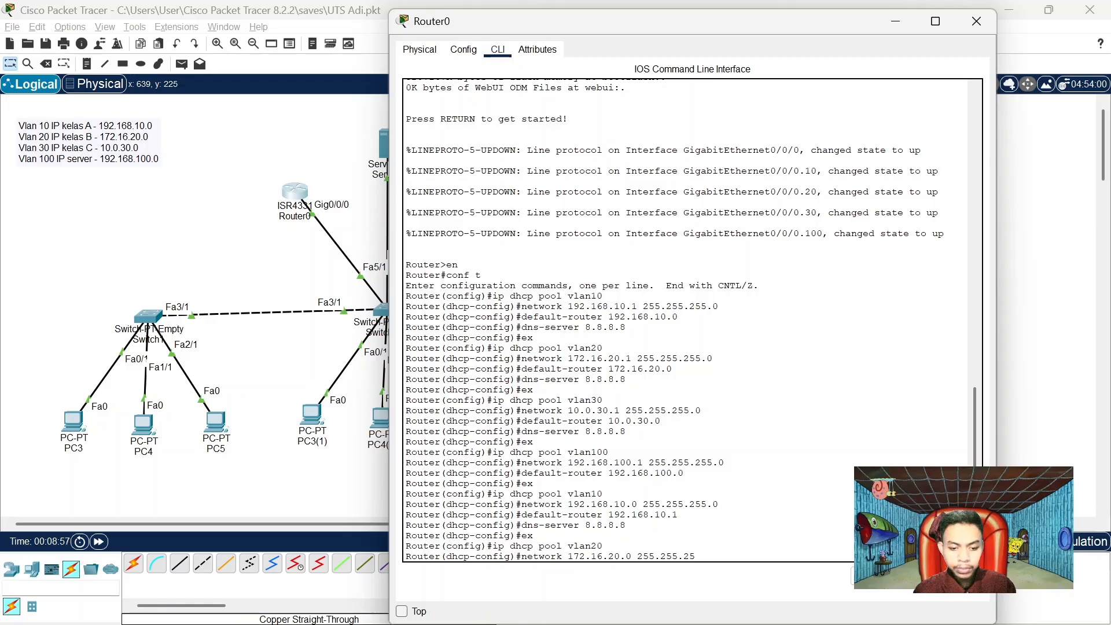
text(5.)
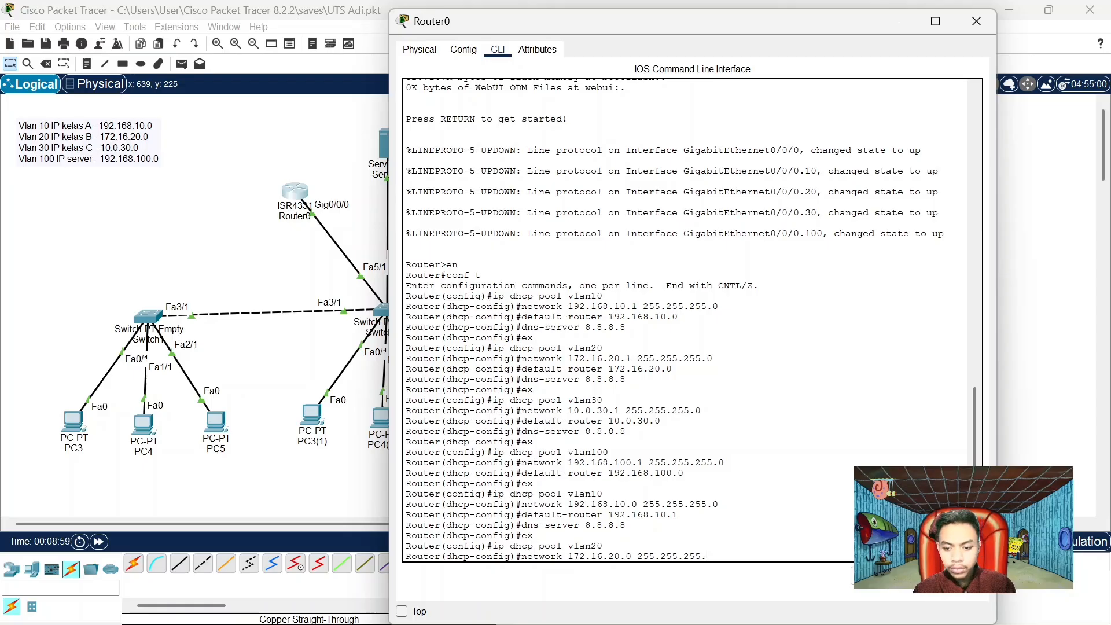
text(o0)
key(Return)
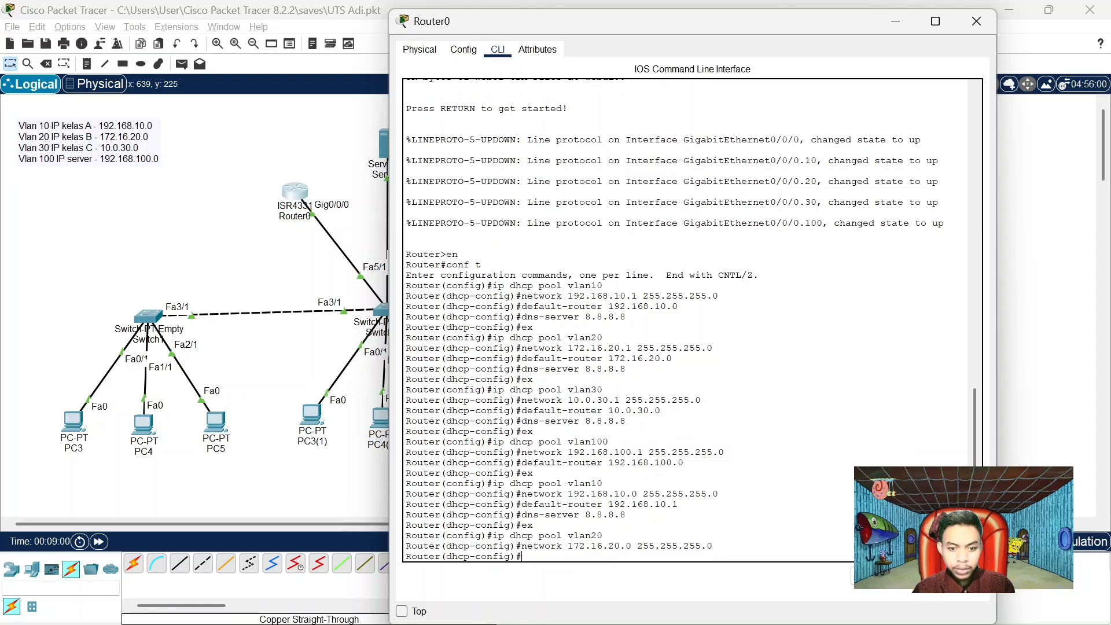
Set the vlan20 DHCP pool's default router to 172.16.20.1
text(default)
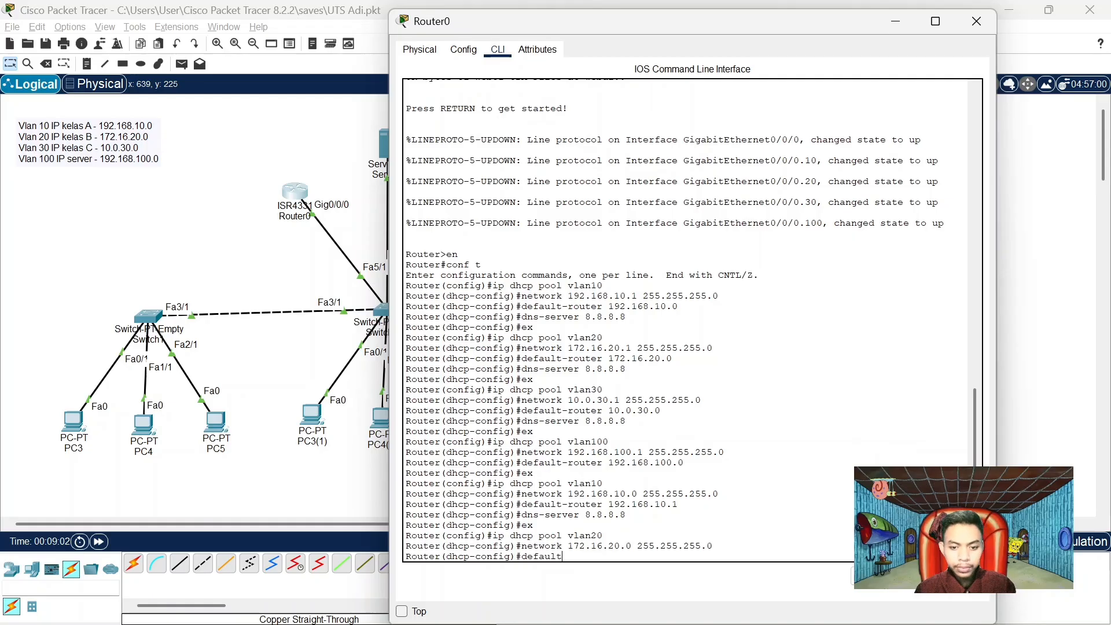
text(-router)
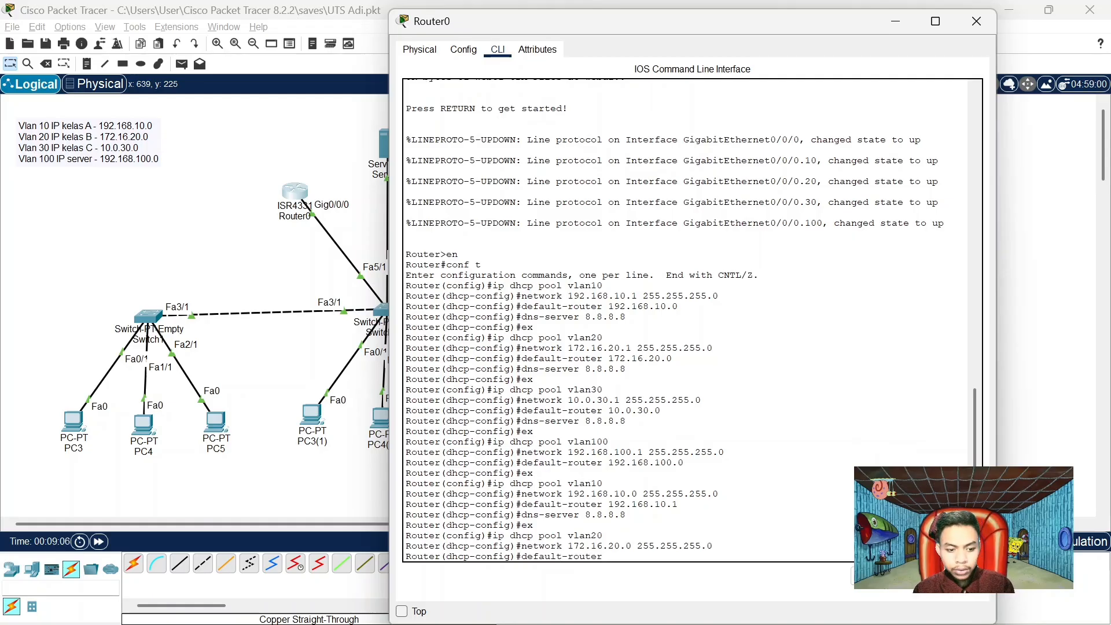
text( 1)
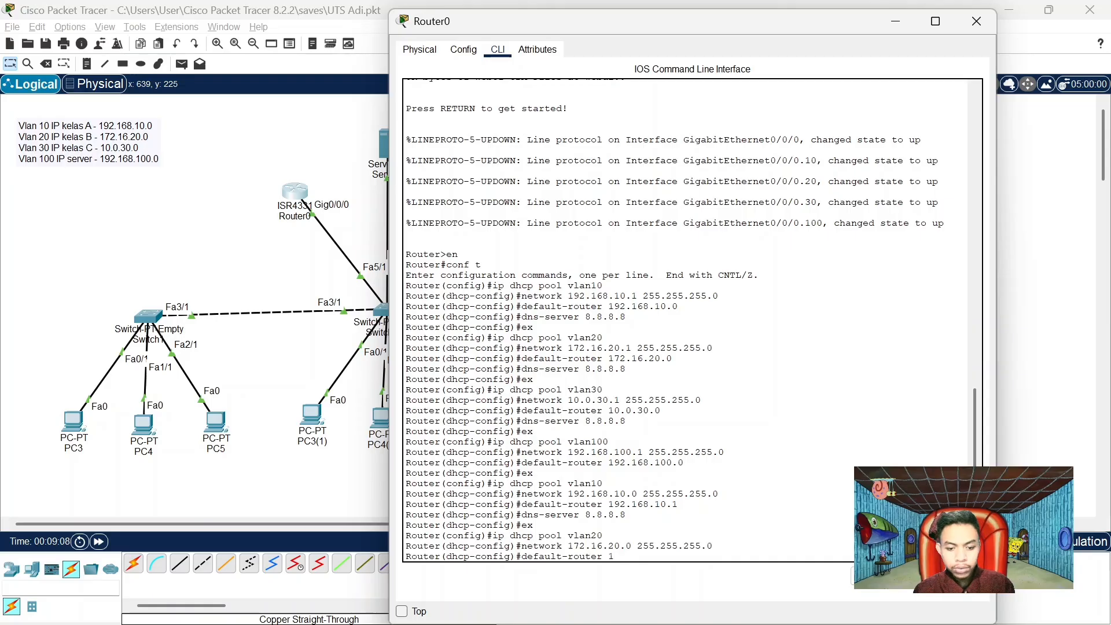
text(72)
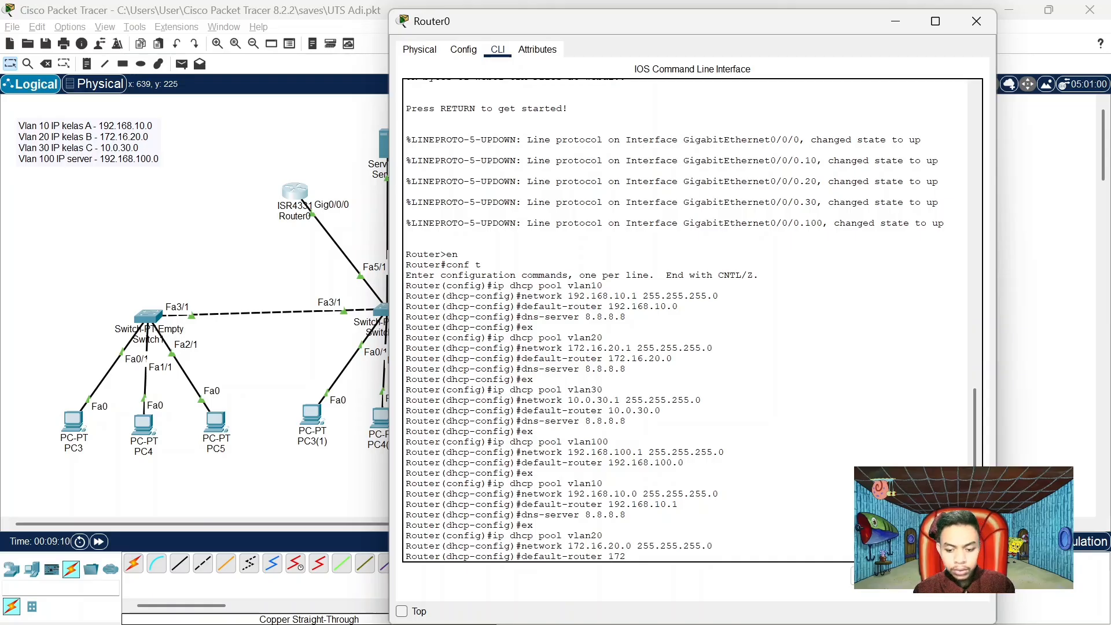
text(.16)
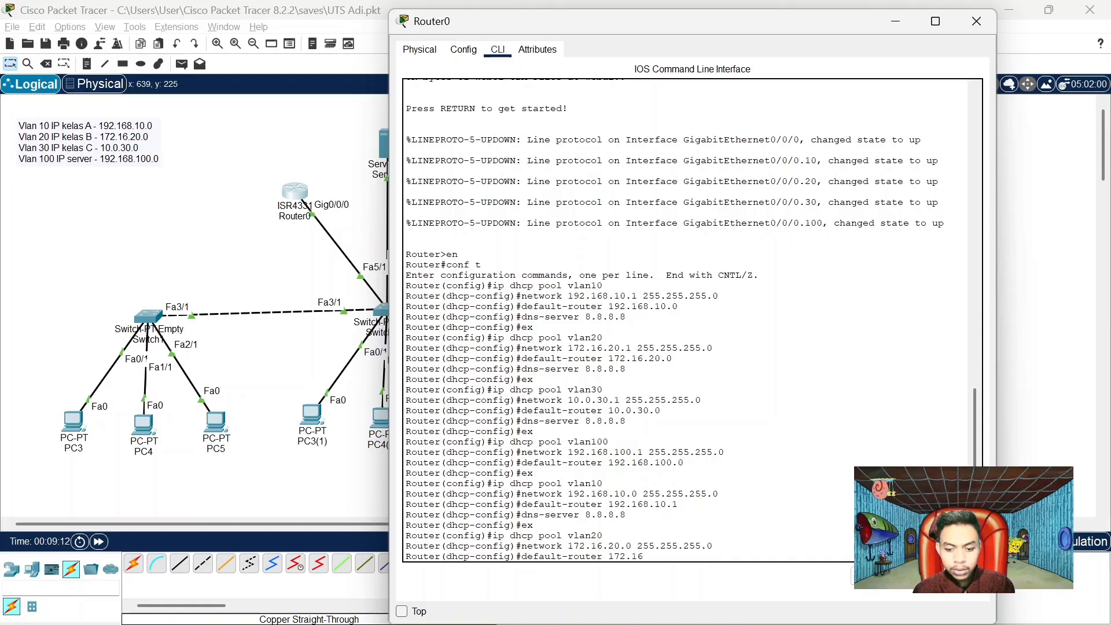
text(.20)
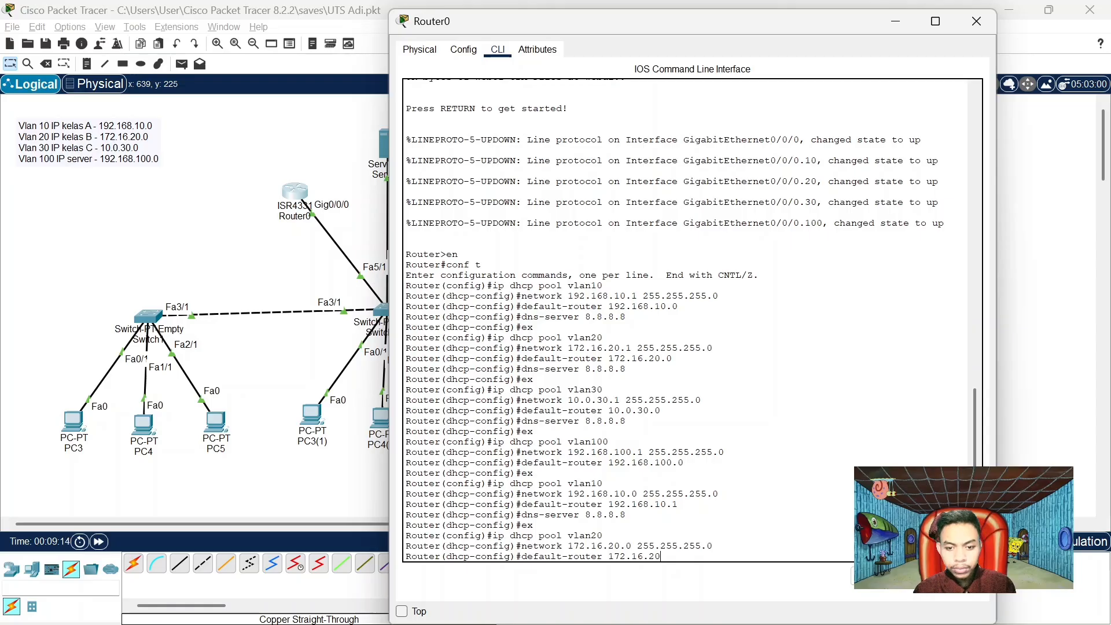
text(.0)
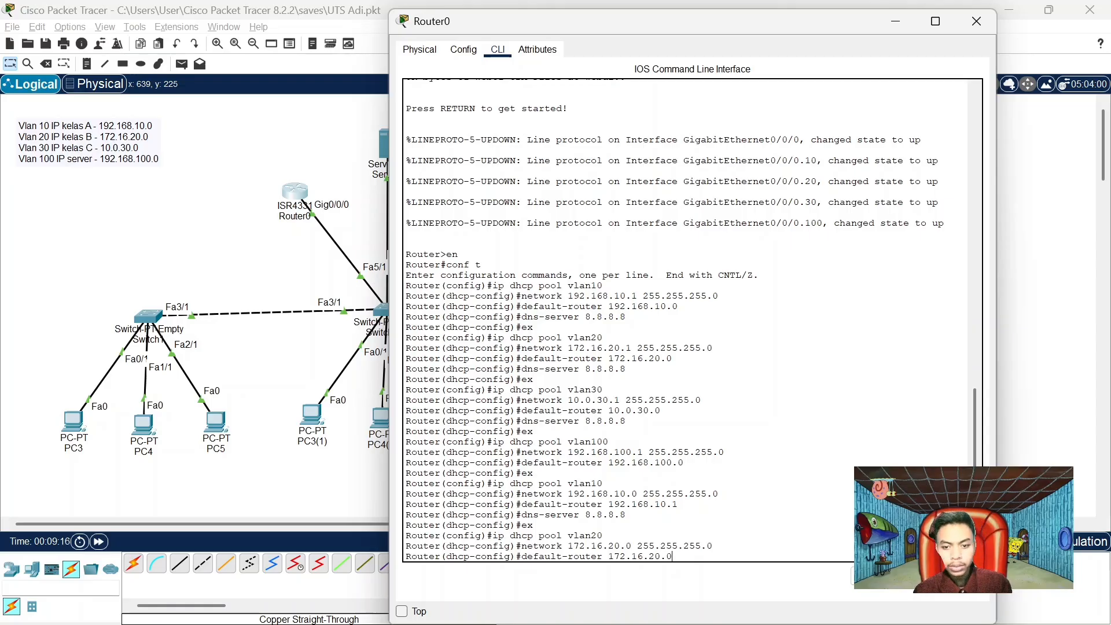
key(BackSpace)
text(1)
key(Return)
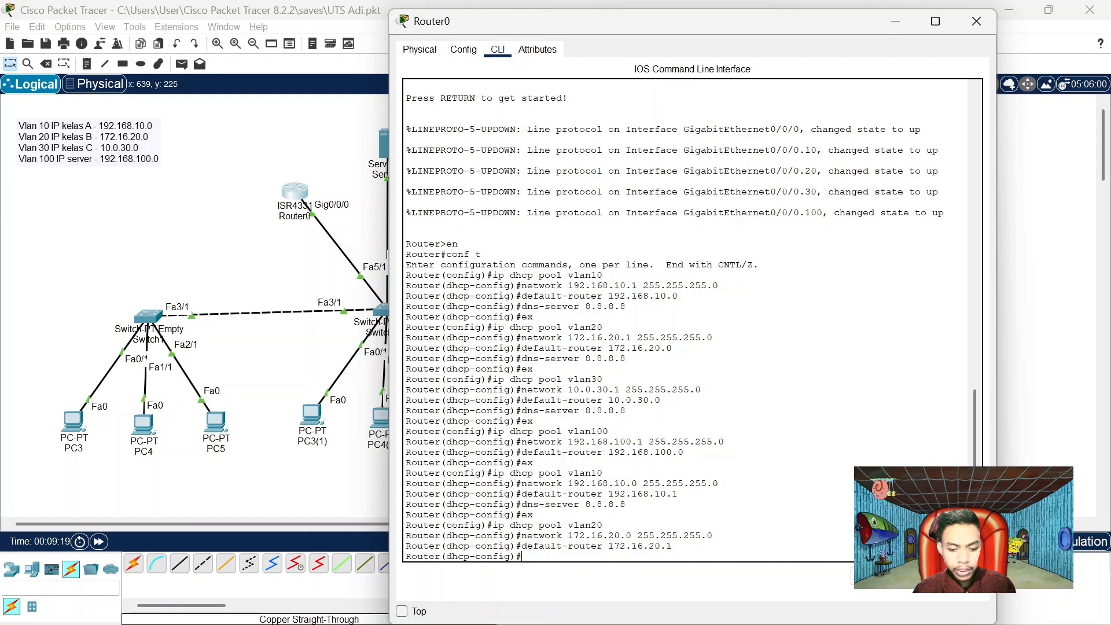
Set the vlan20 pool's DNS server to 8.8.8.8 and return to global configuration mode
text(dns-server)
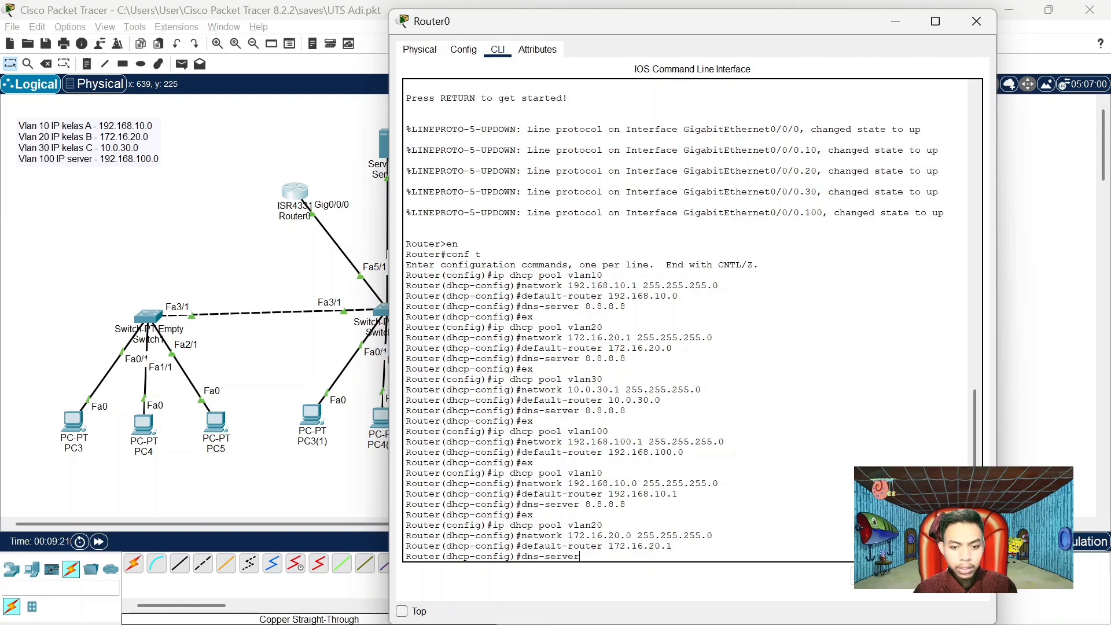
text( 8.)
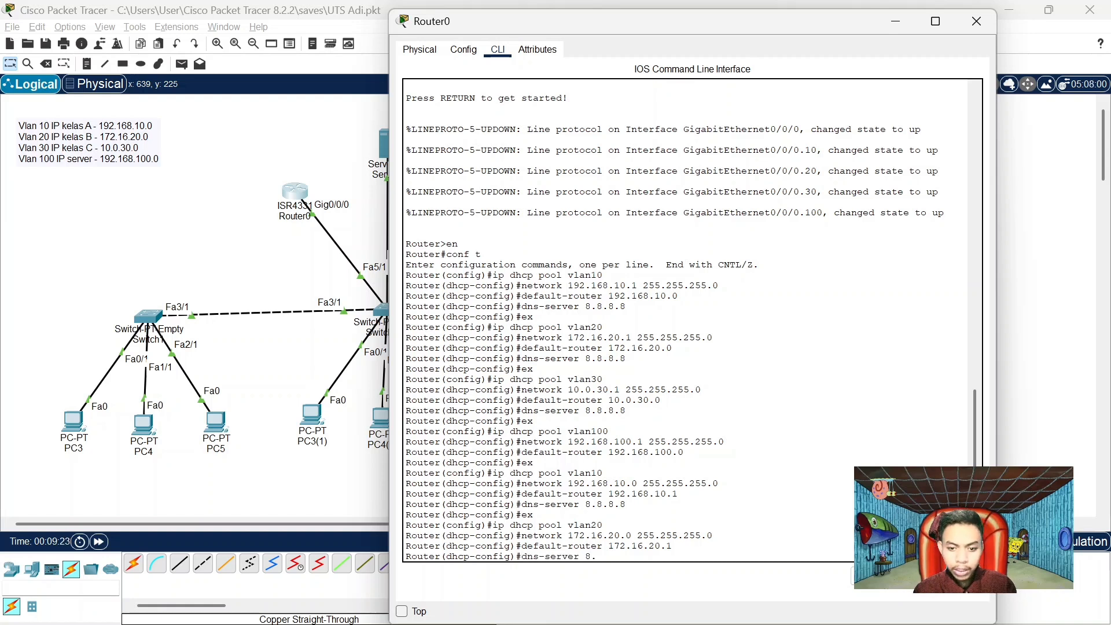
text(8.8.8)
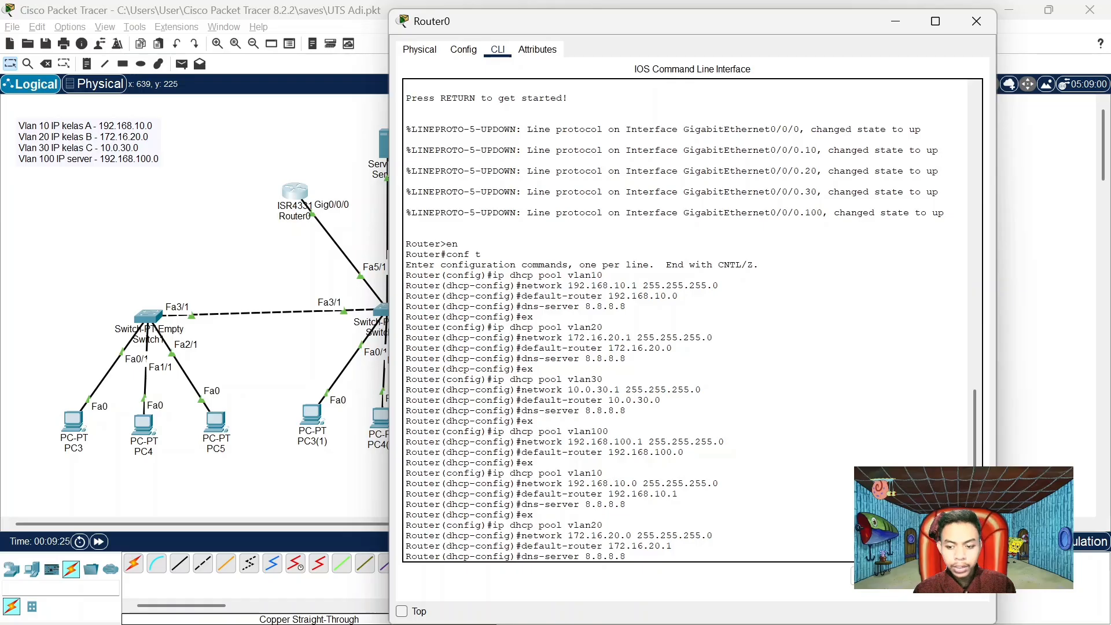
key(Return)
text(ex)
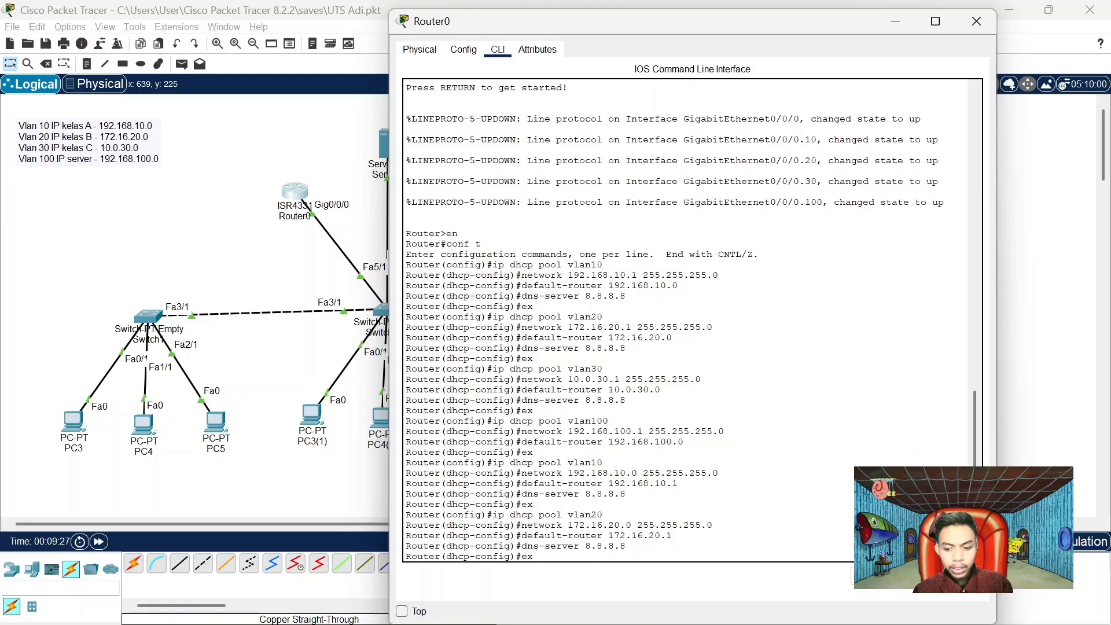
key(Return)
Enter configuration of the existing DHCP pool vlan30 on Router0
text(ip)
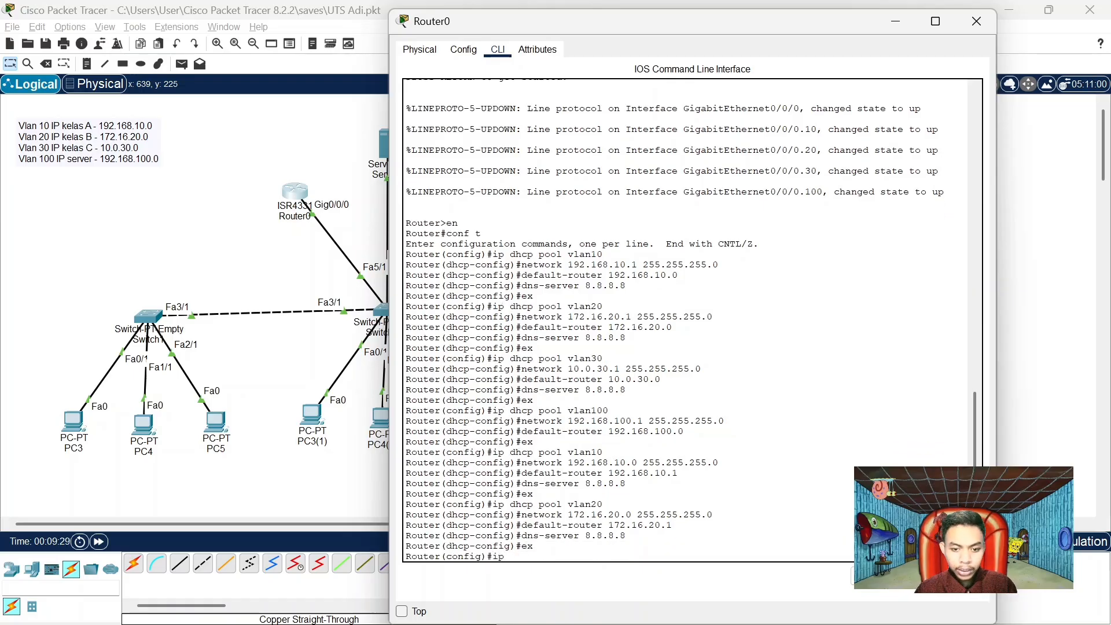
text( dhcp pool)
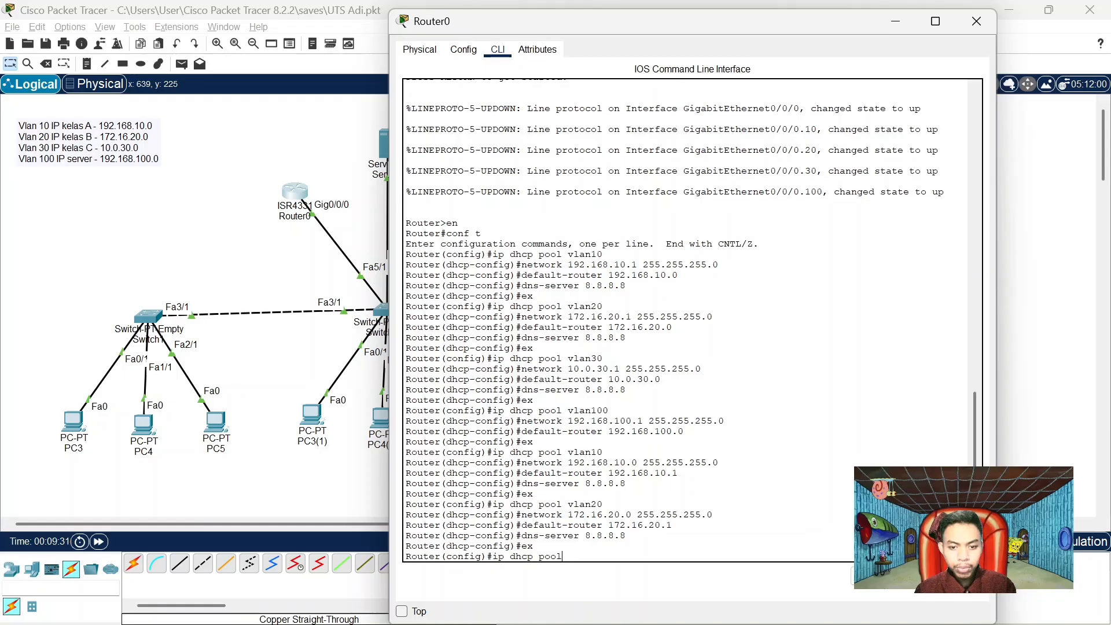
text( vln)
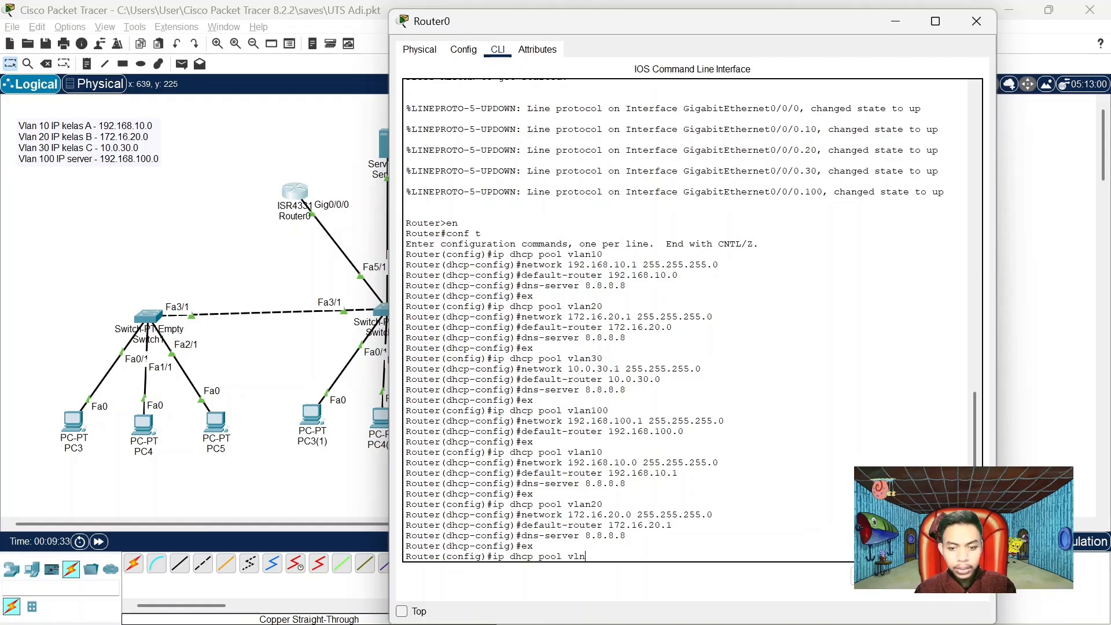
key(BackSpace)
text(an)
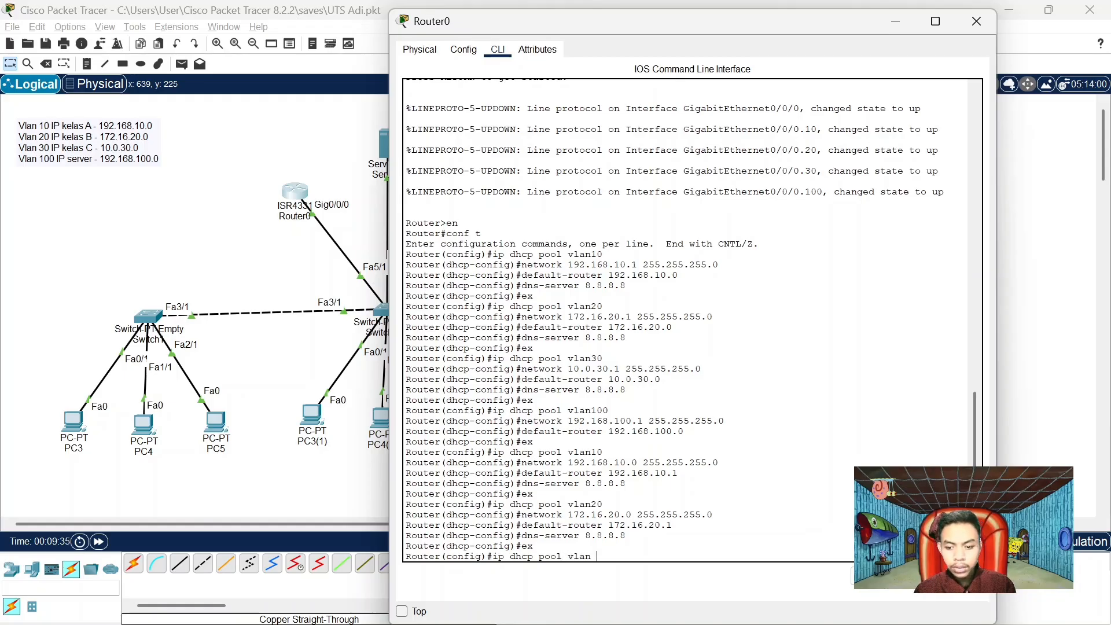
text(30)
key(Return)
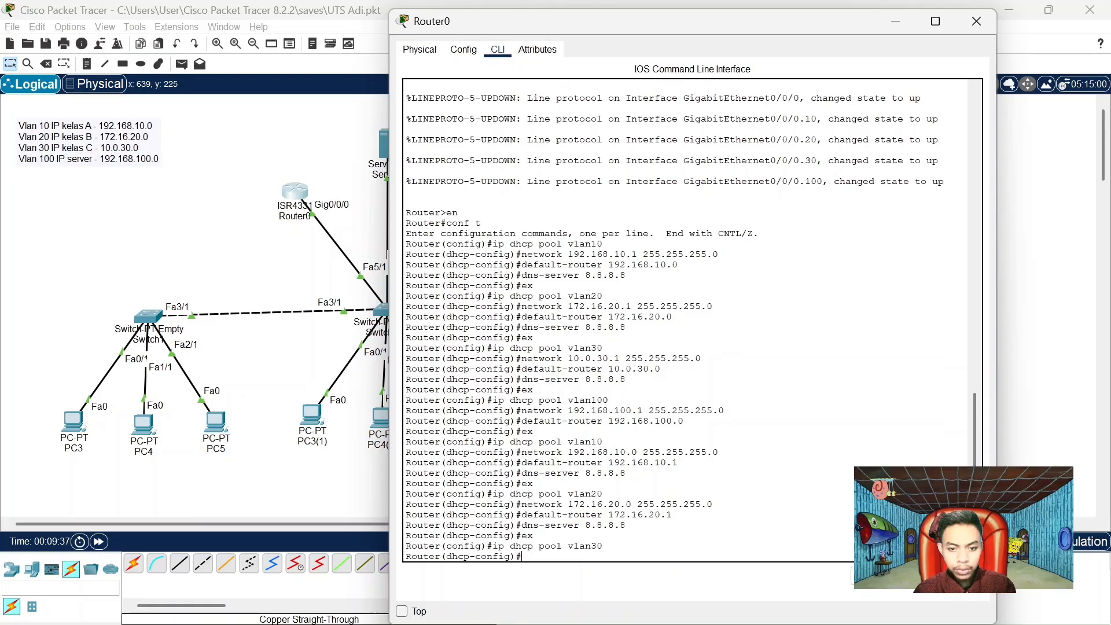
Set the vlan30 DHCP pool's network to 10.0.30.0 with mask 255.255.255.0
text(network)
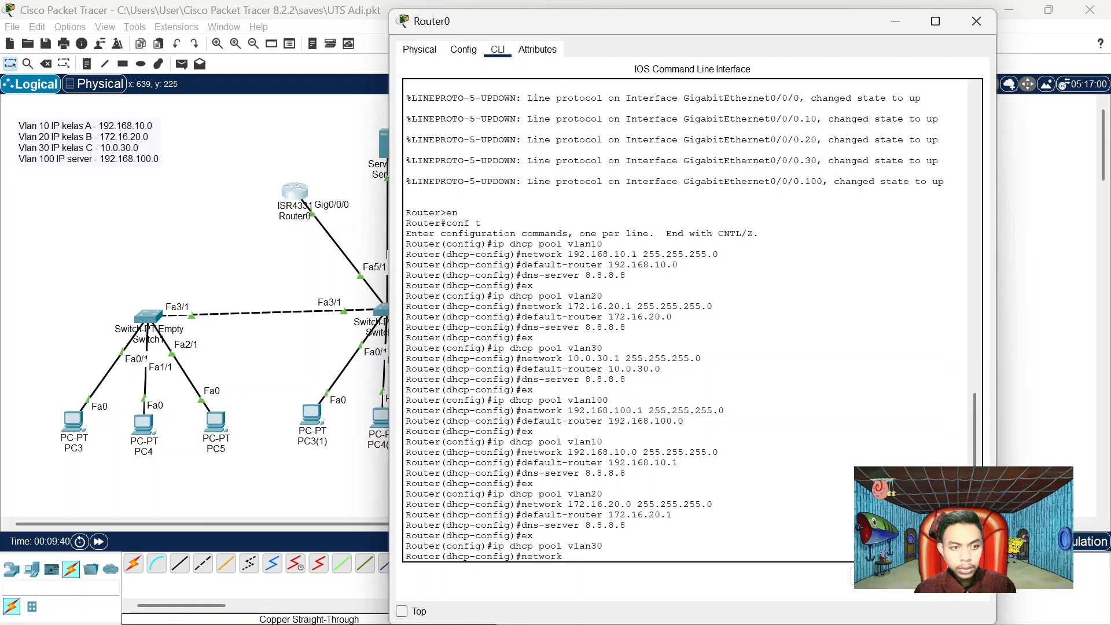
text( 10.)
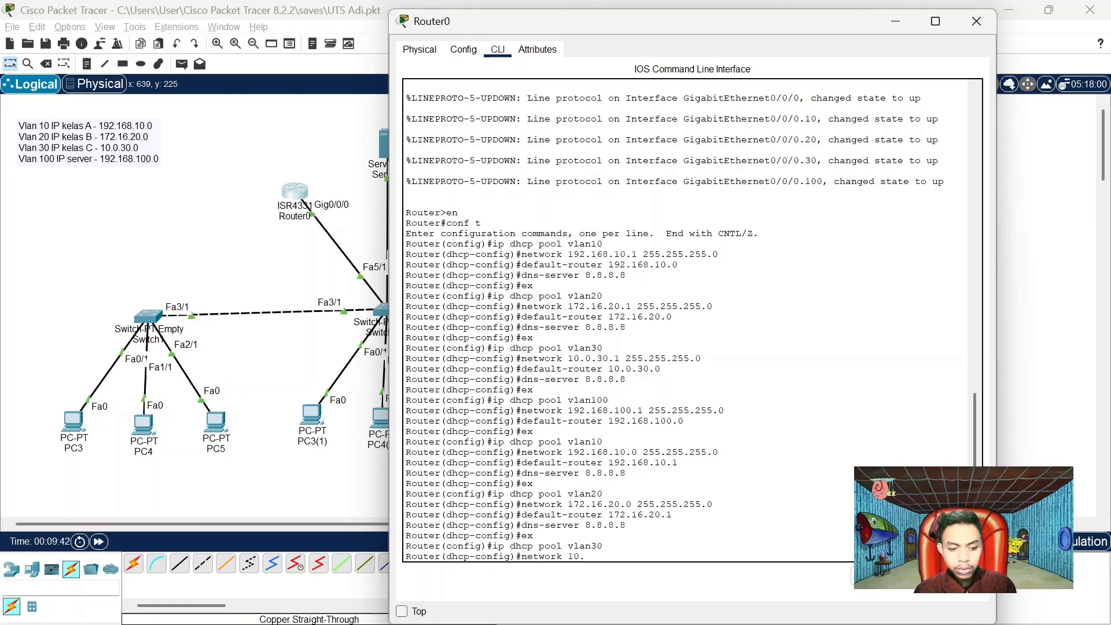
text(0.30.)
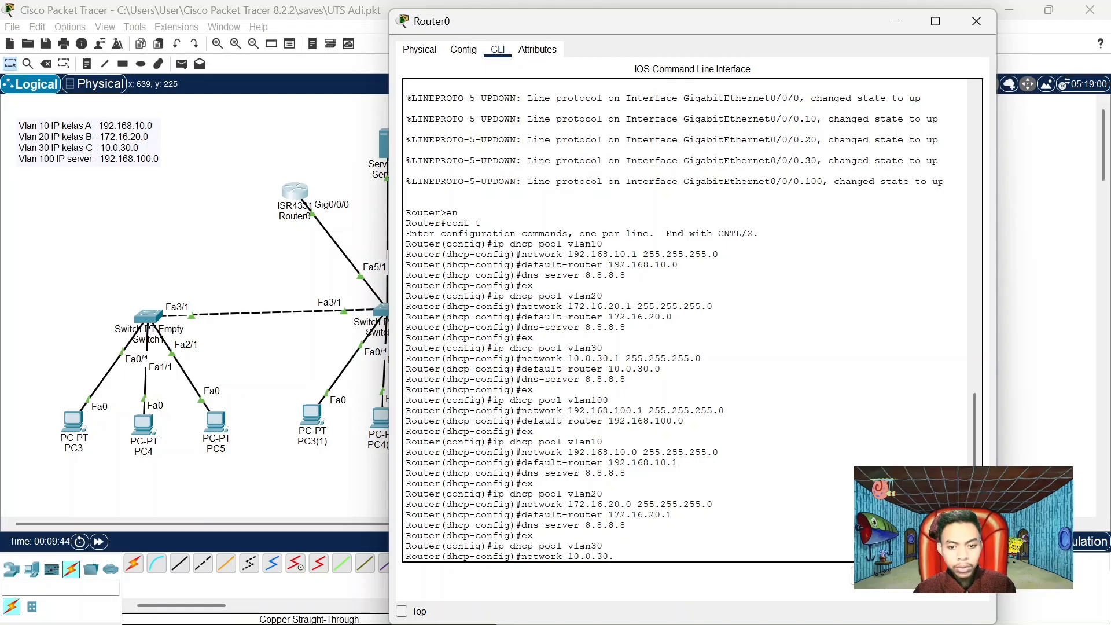
text(0)
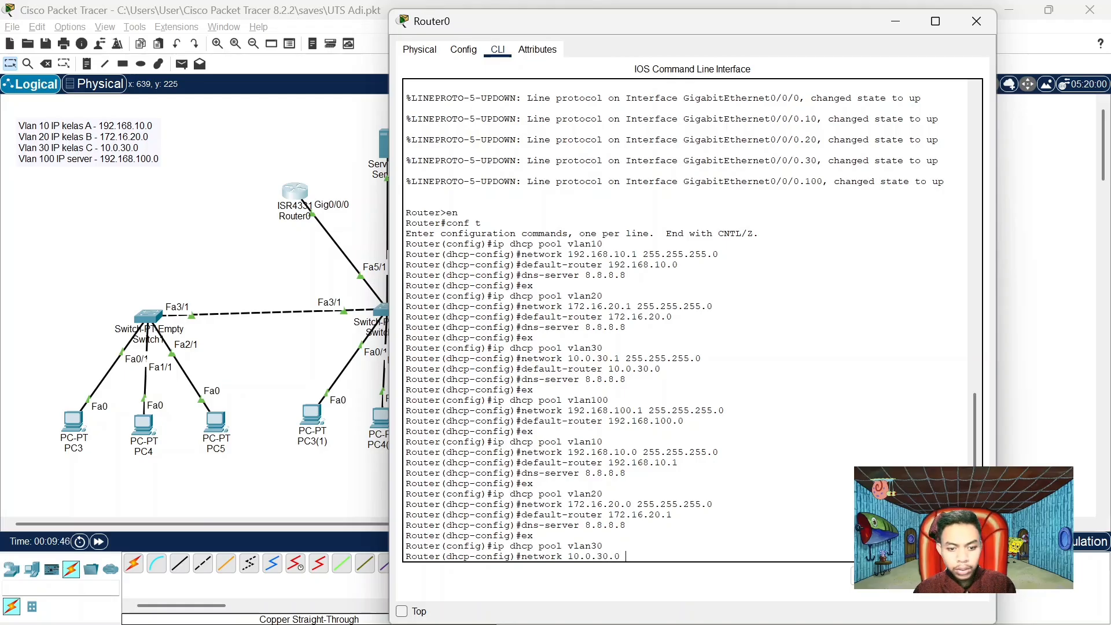
text( 255.255)
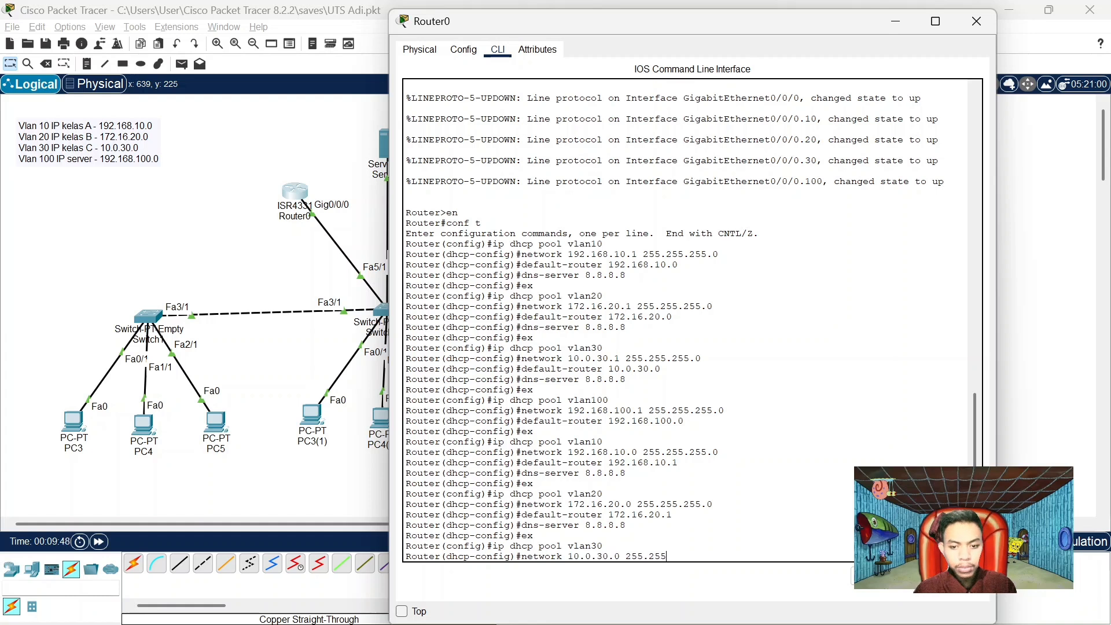
text(.265)
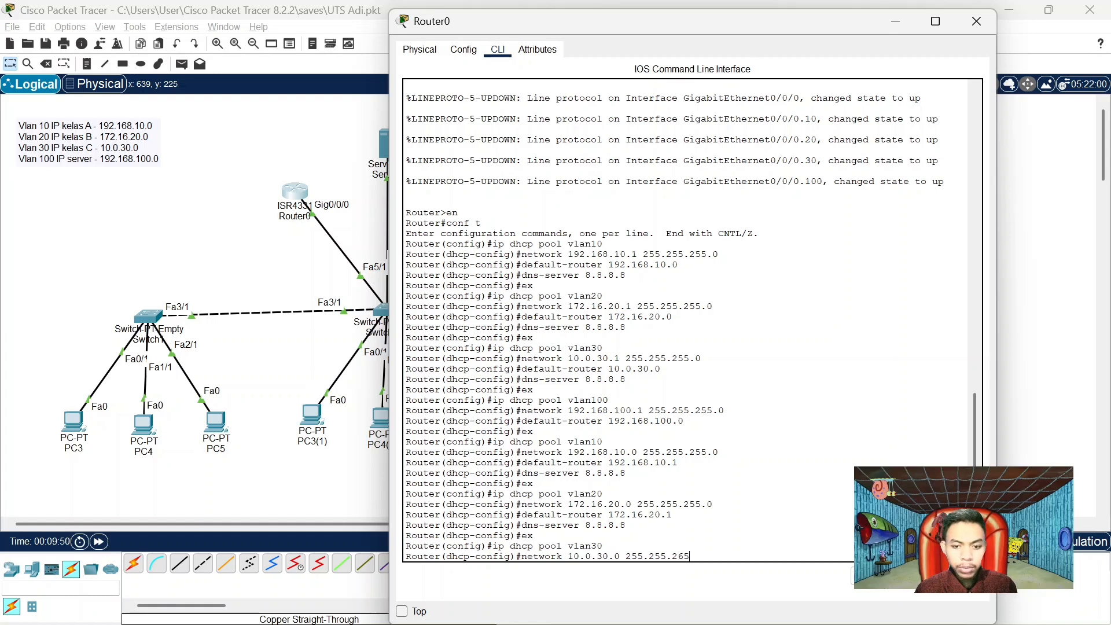
text(.0)
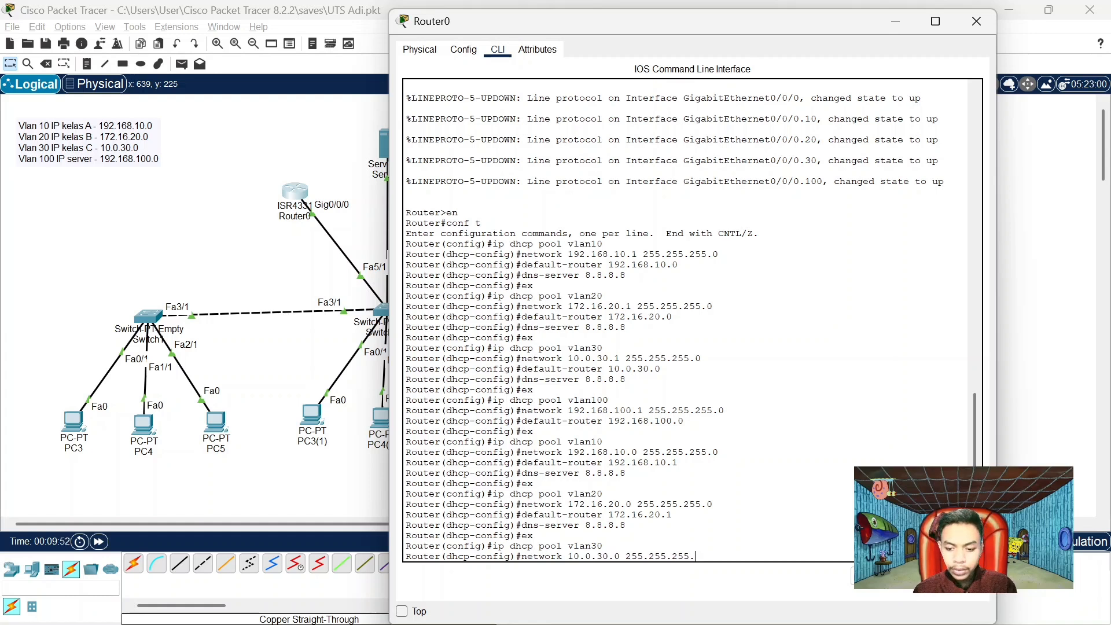
key(Return)
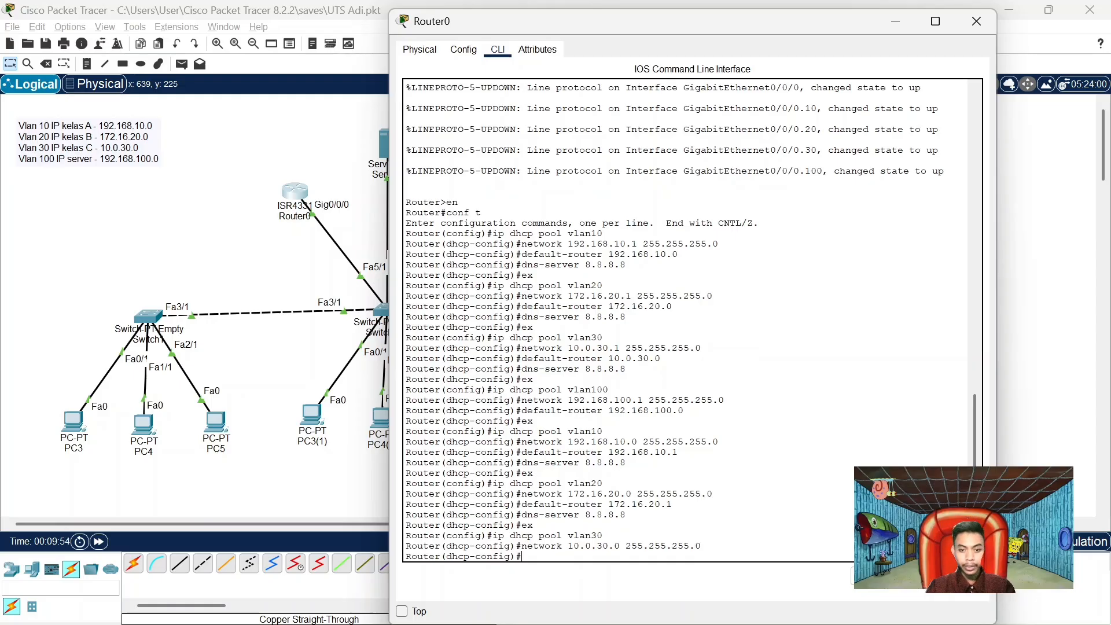
Set the vlan30 DHCP pool's default router to 10.0.30.1
text(defa)
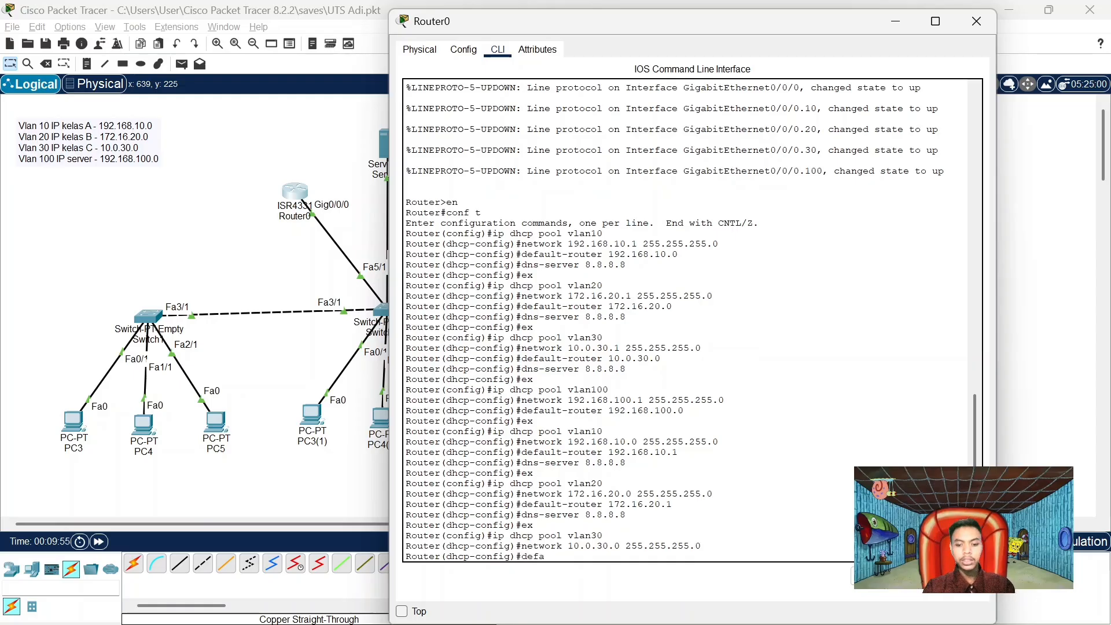
text(ulr)
key(BackSpace)
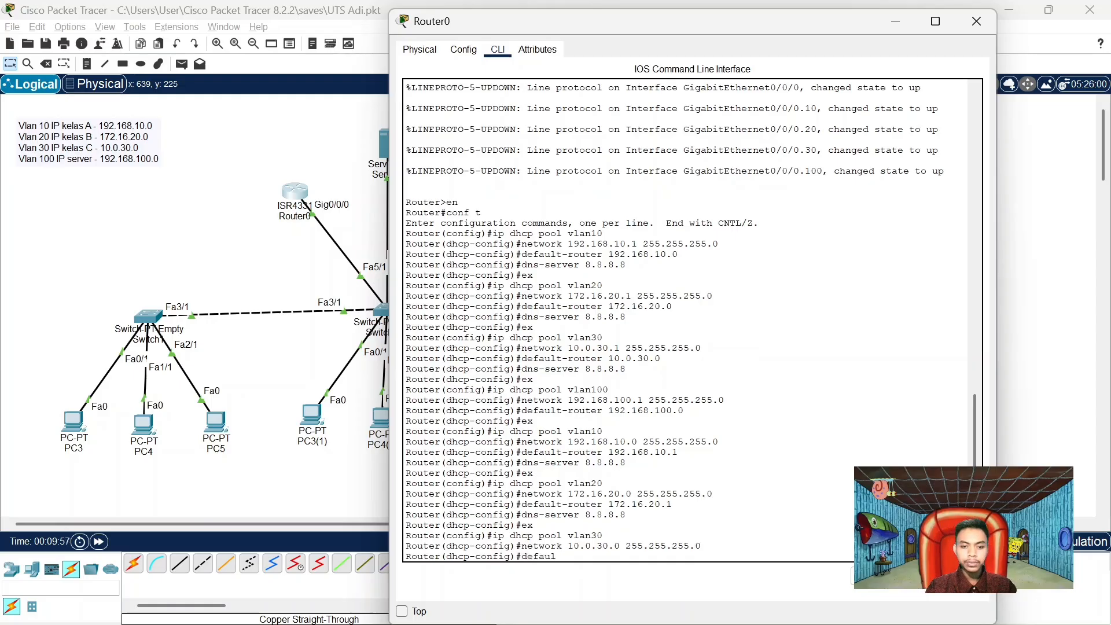
text(t )
text(-router 10.0.30.1)
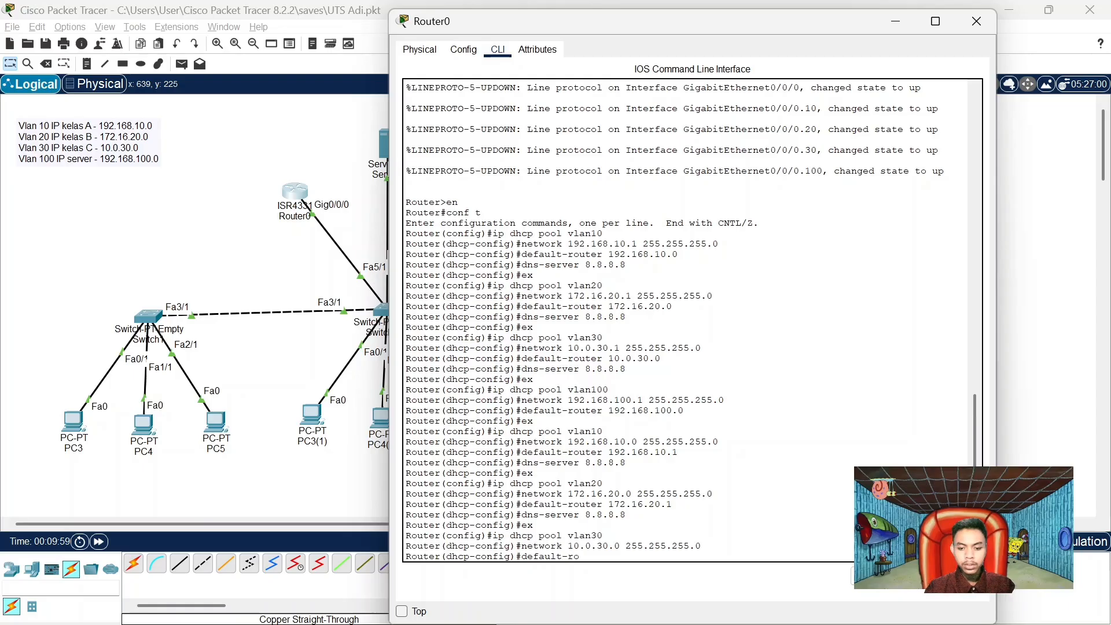
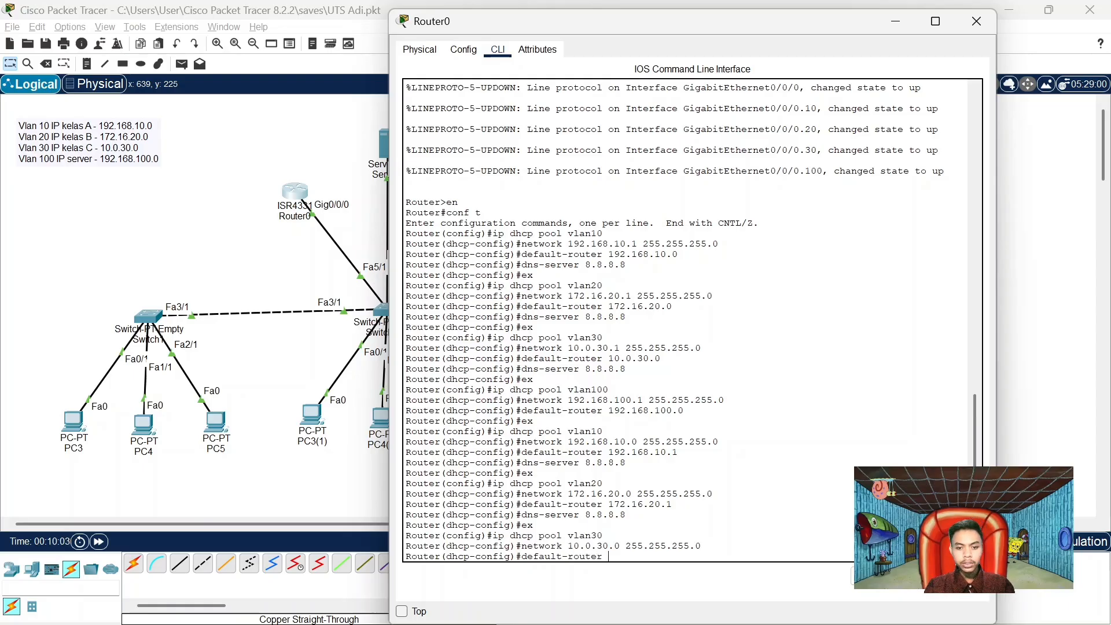
text( 10.)
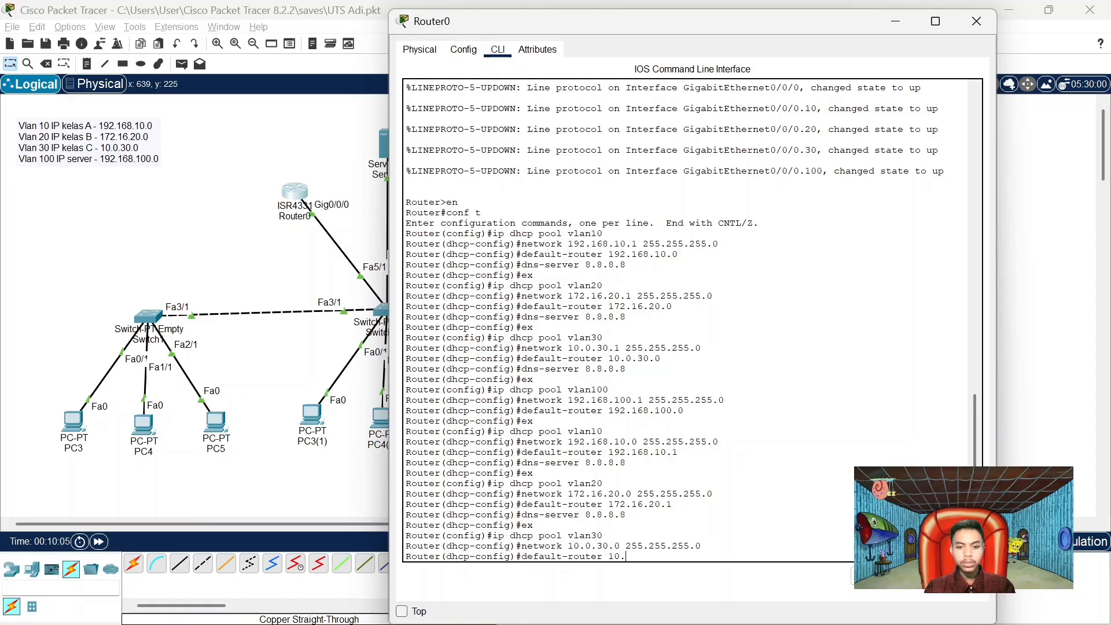
text(0.30.1)
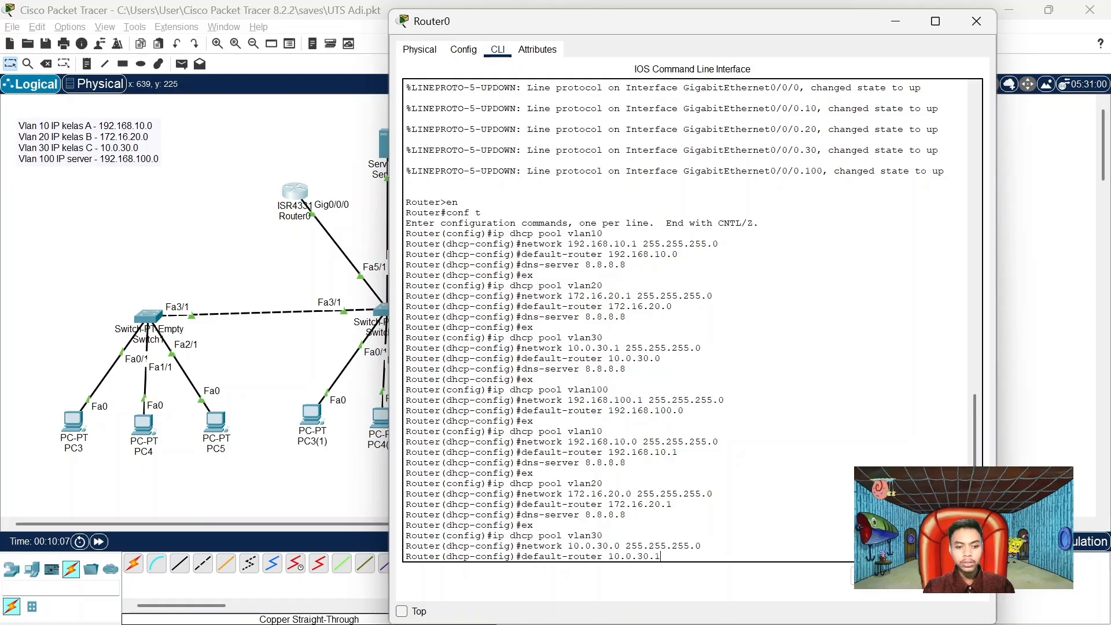
key(Return)
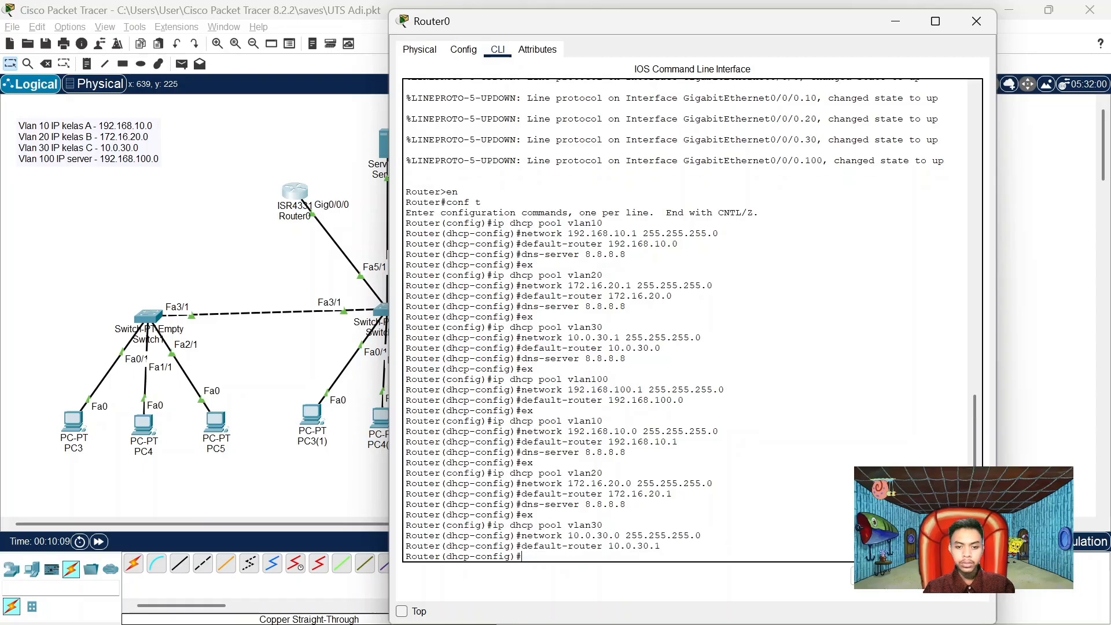
Set the vlan30 DHCP pool's DNS server to 8.8.8.8 and return to global configuration mode
text(dns-)
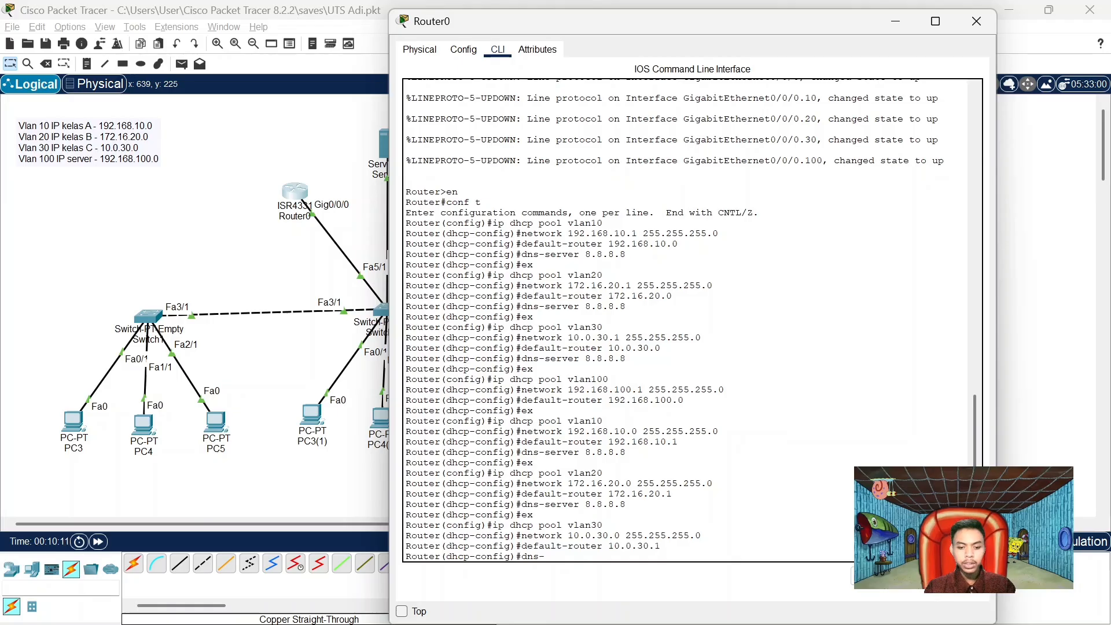
text(server8)
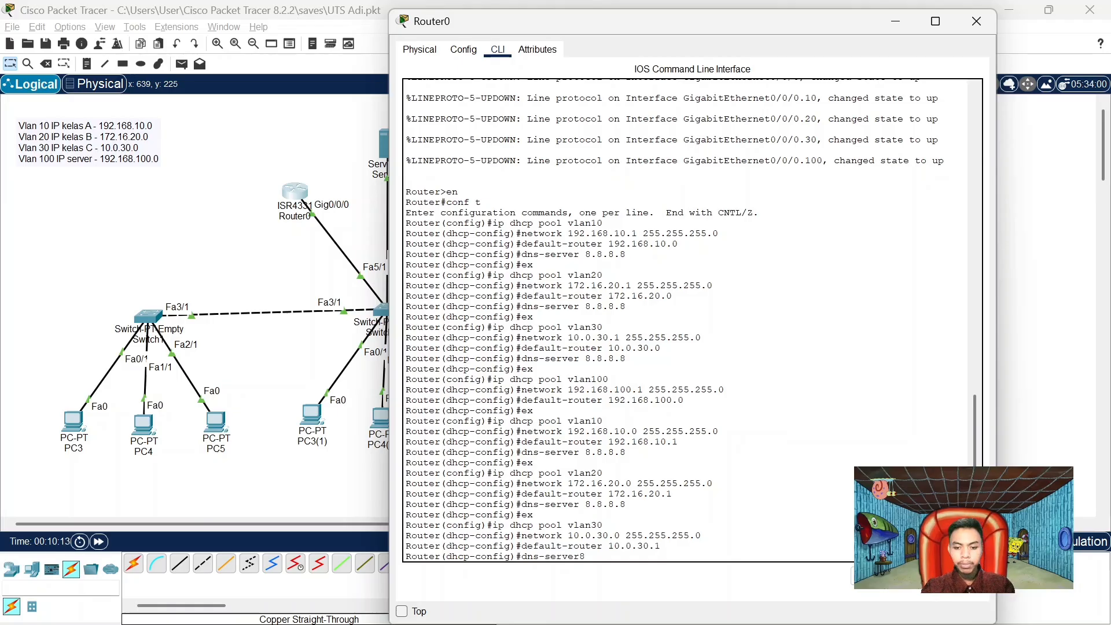
text(.8)
key(BackSpace)
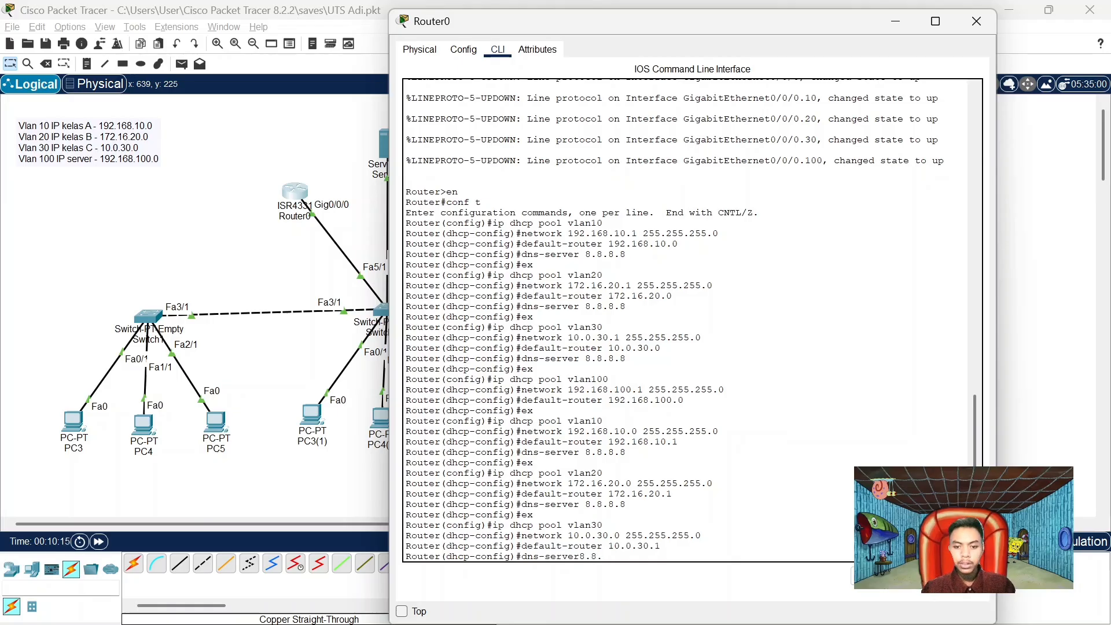
key(BackSpace)
text(8.8.8.8)
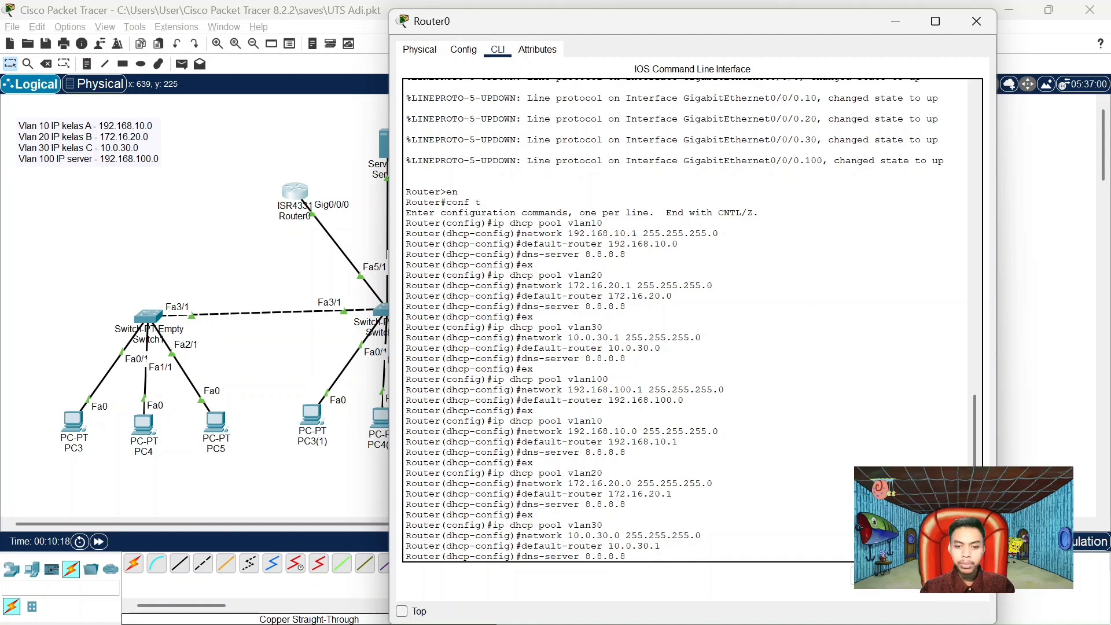
key(Return)
text(ex)
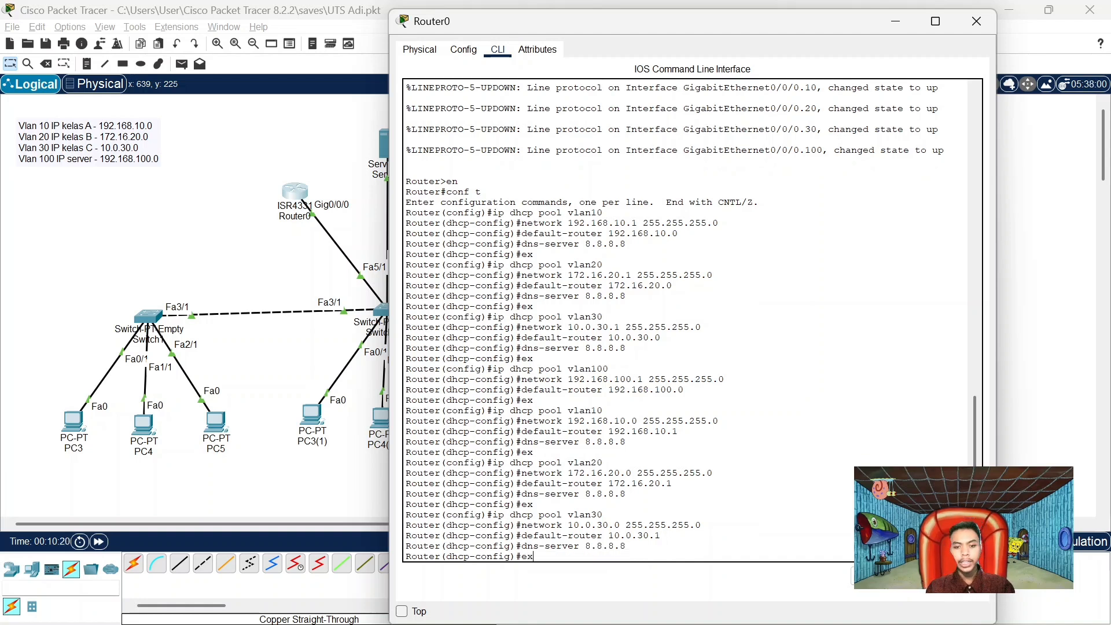
key(Return)
Enter configuration of the existing DHCP pool vlan100 on Router0
text(ip)
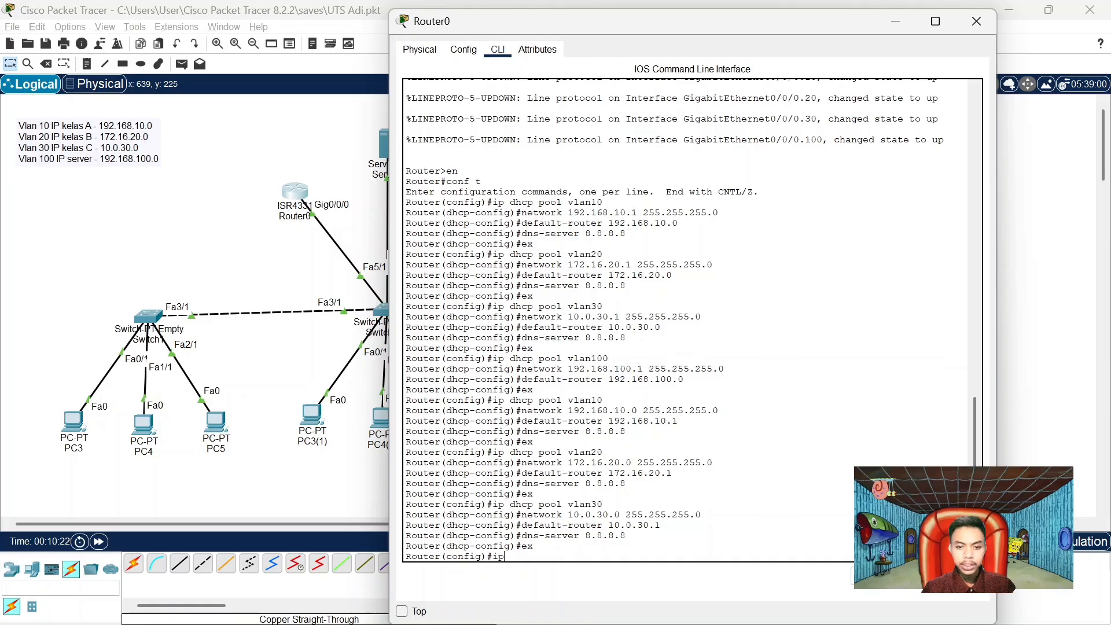
text( dhcp pool)
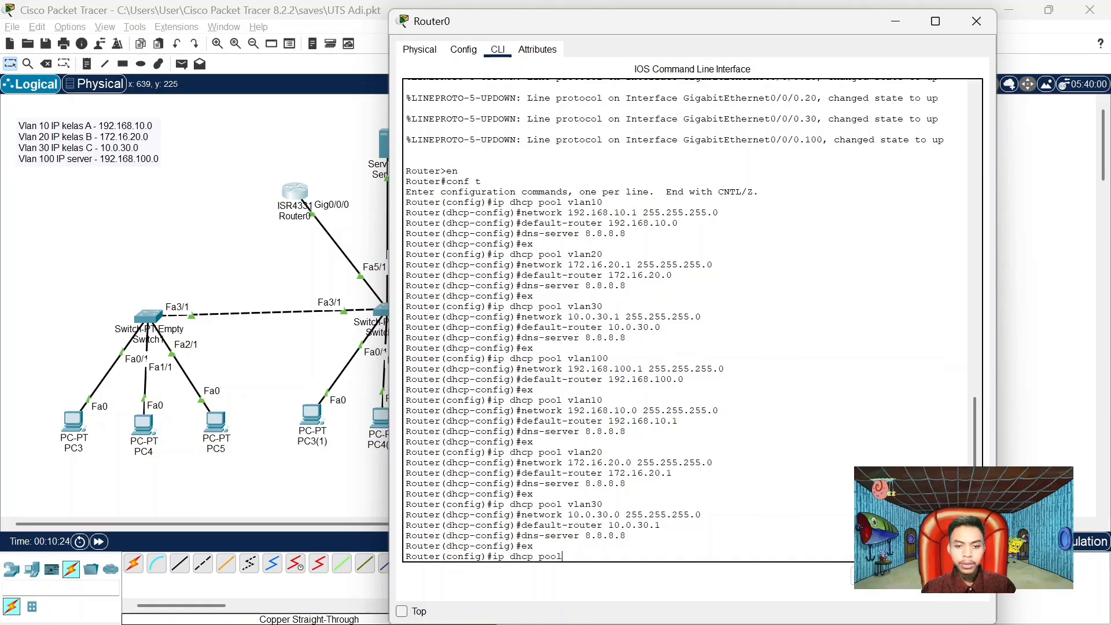
text( vlan1)
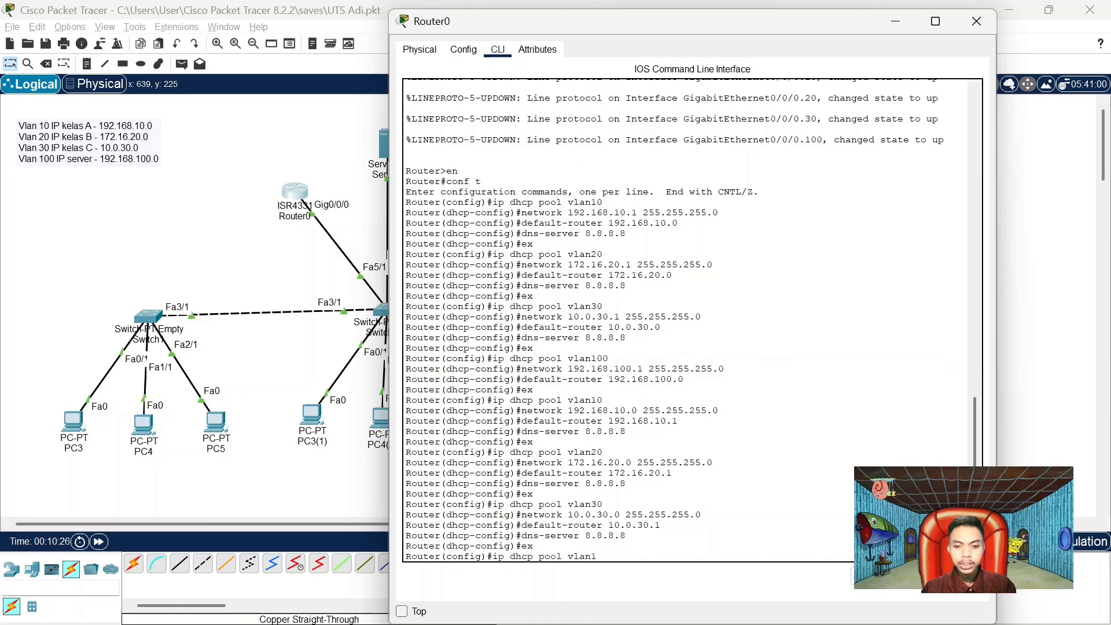
text(00)
key(Return)
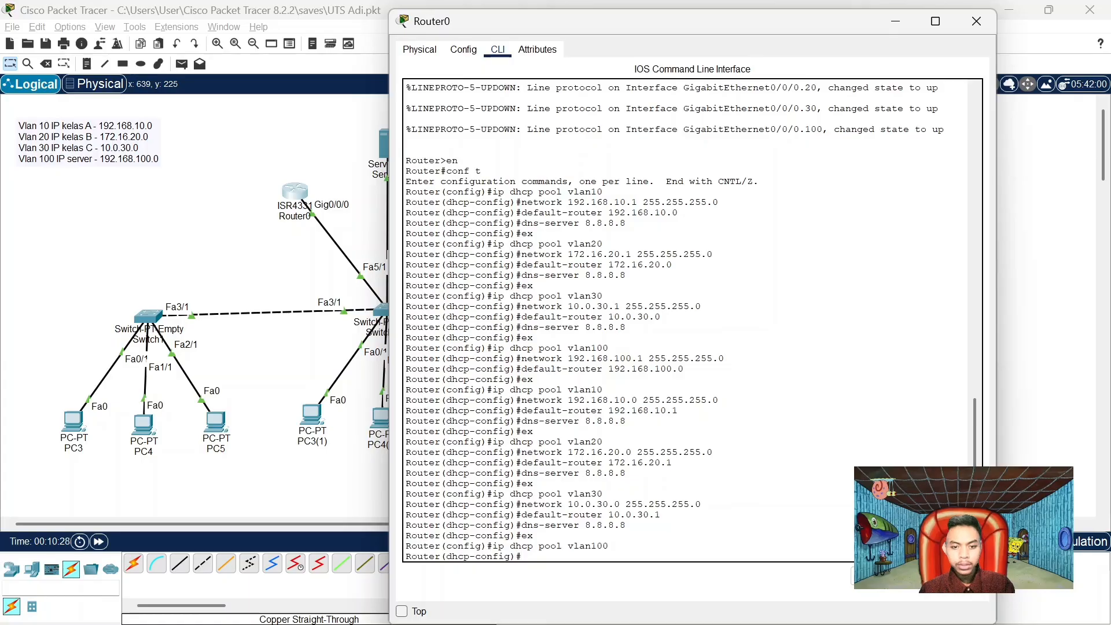
Set the vlan100 DHCP pool's network to 192.168.100.0 with mask 255.255.255.0
text(network)
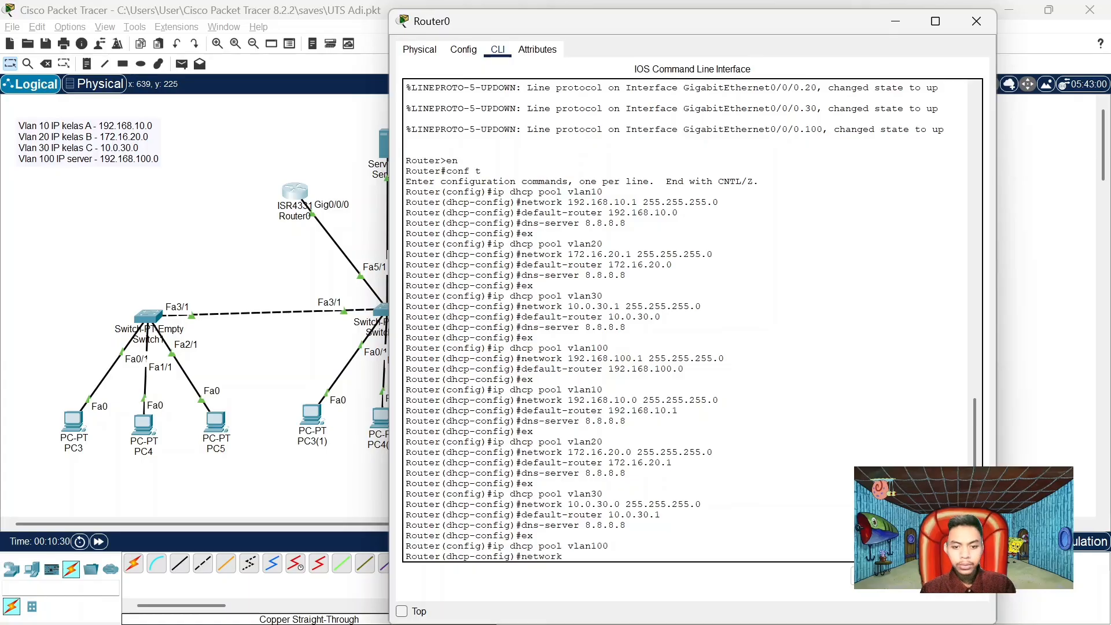
text( 192.1)
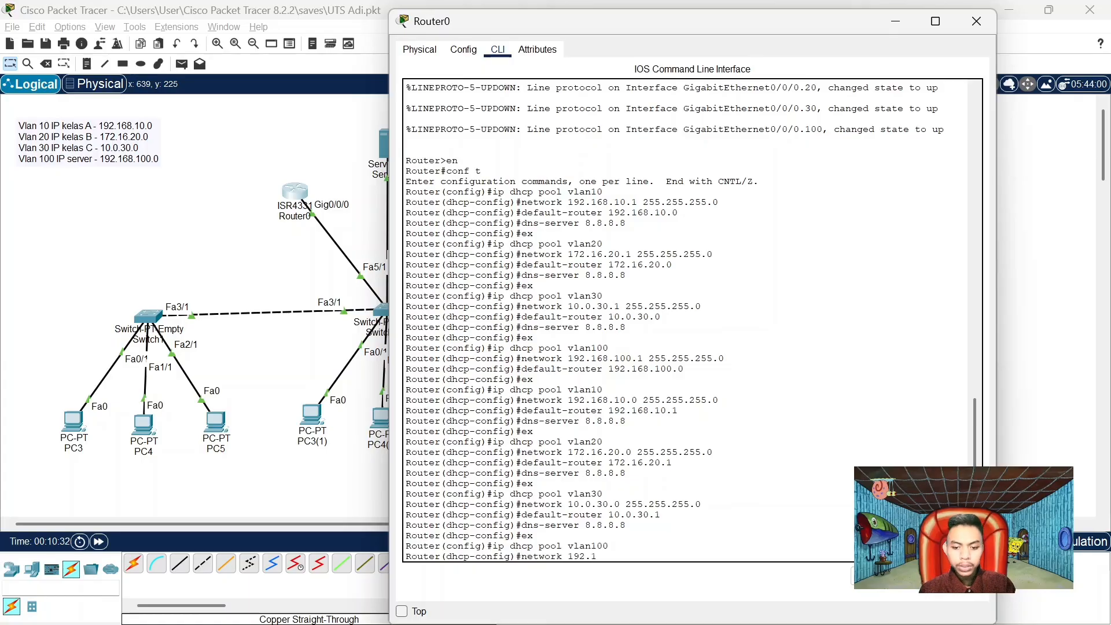
text(68.100)
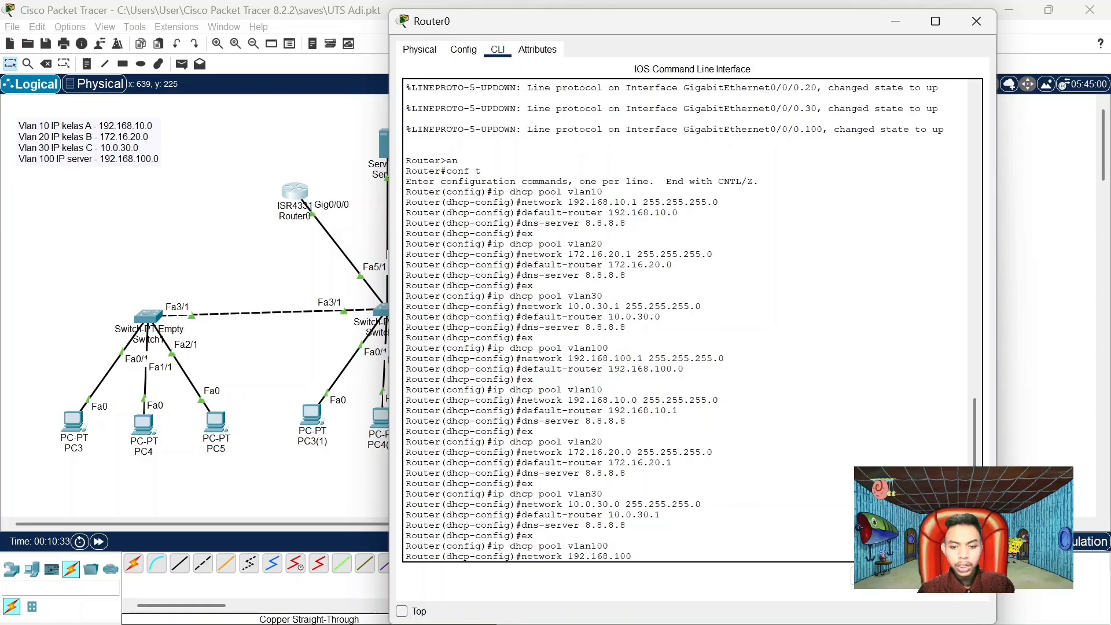
text(.0)
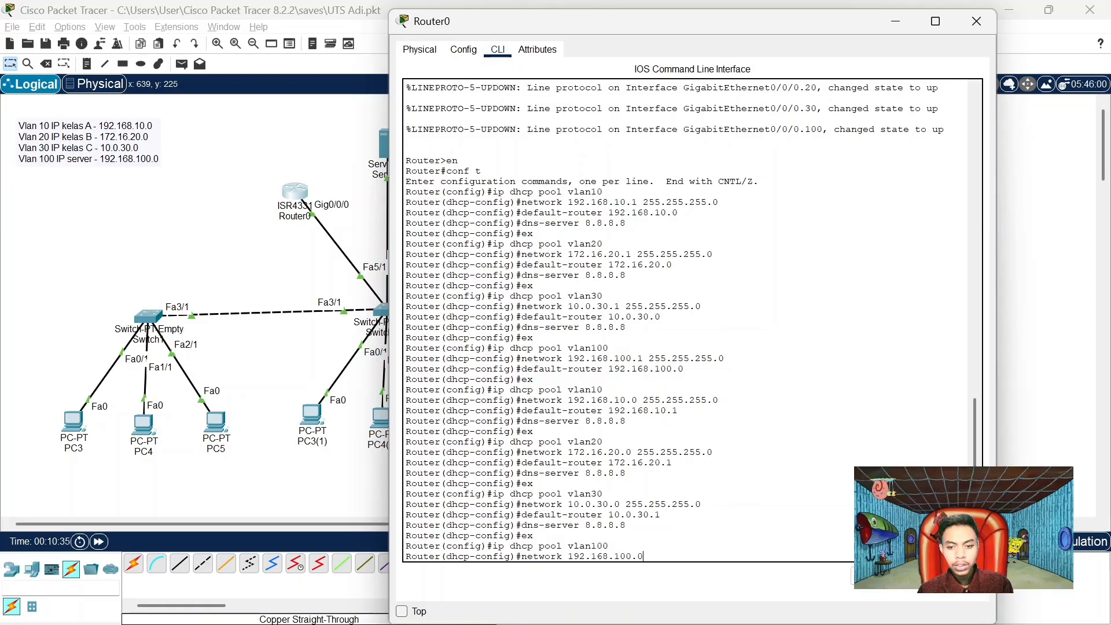
text( 255.)
text(255.255)
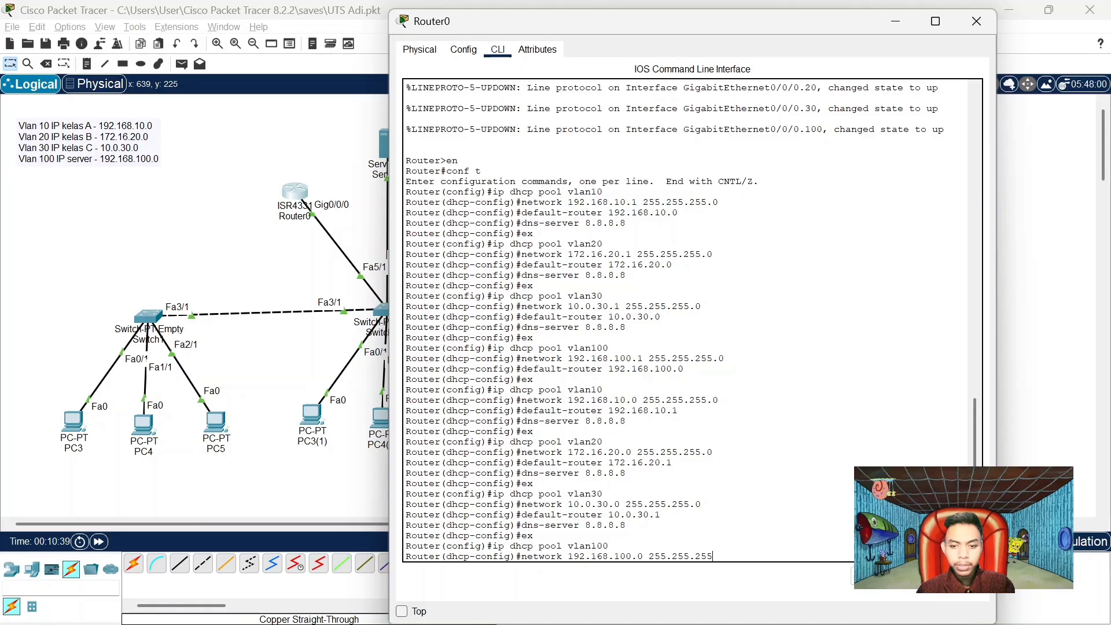
text(.0)
key(Return)
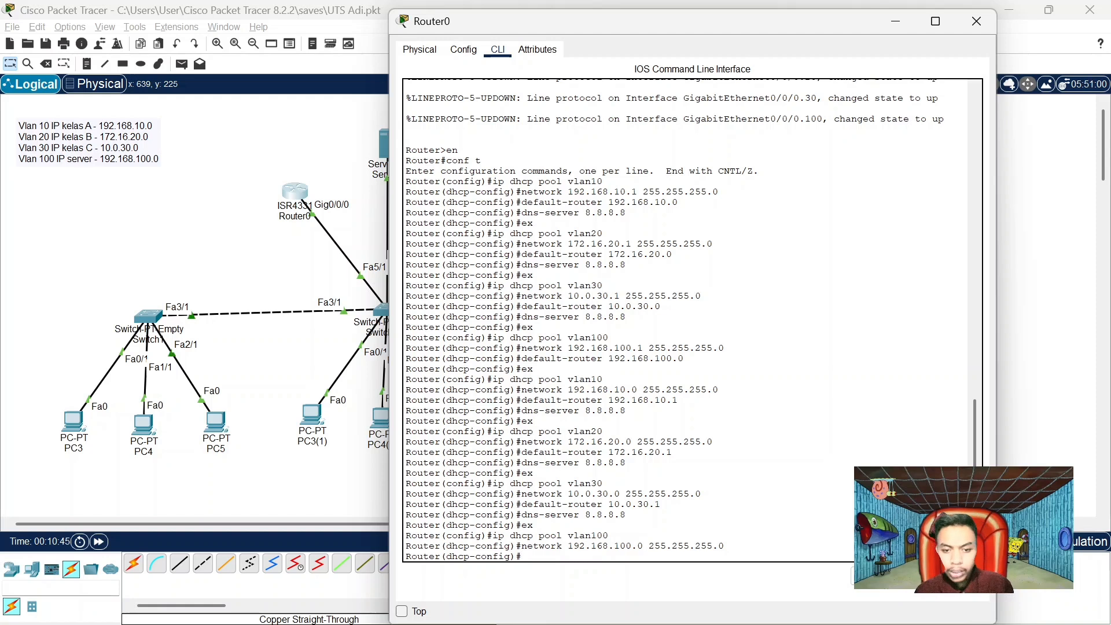
Set the vlan100 DHCP pool's default router to 192.168.100.1 and its DNS server to 8.8.8.8
text(default-router 192.168.100.1)
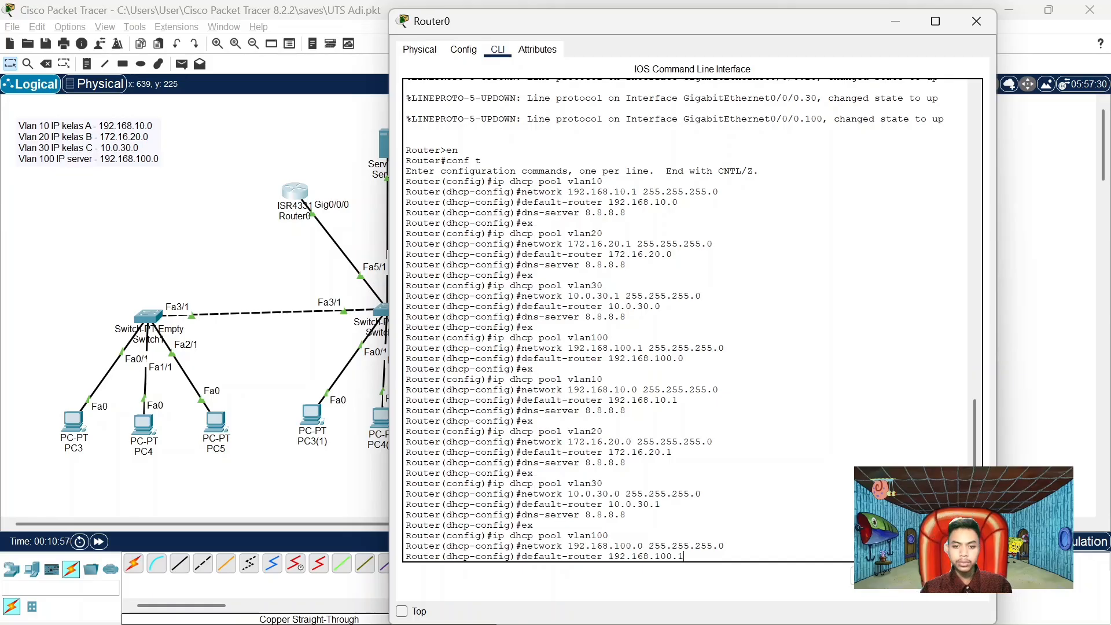
key(Return)
text(dhcp-config)#d)
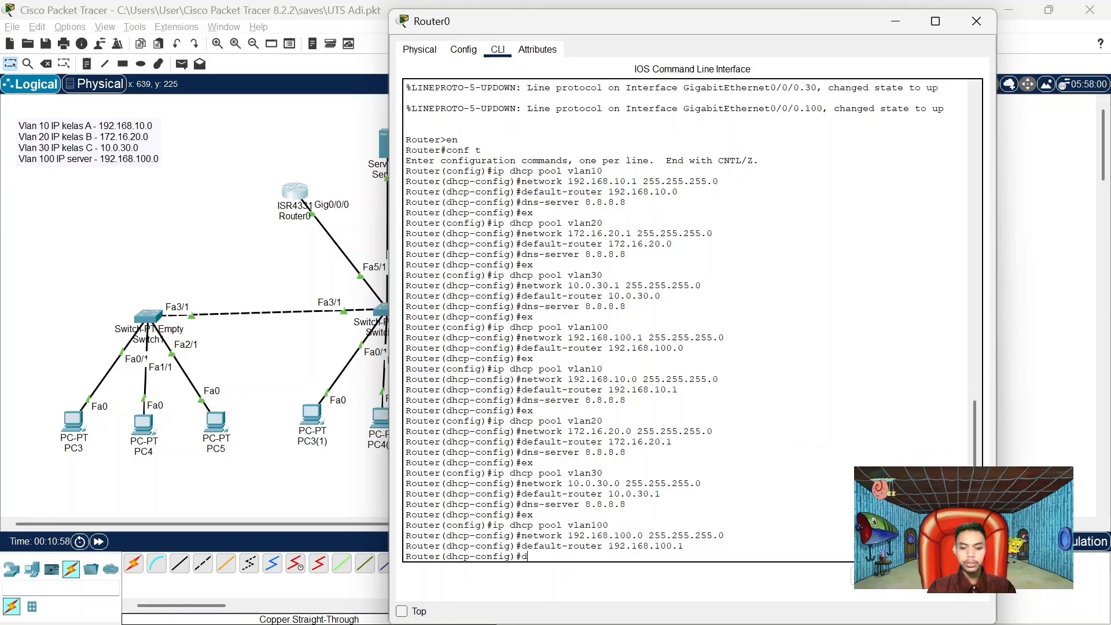
text(ns-ser)
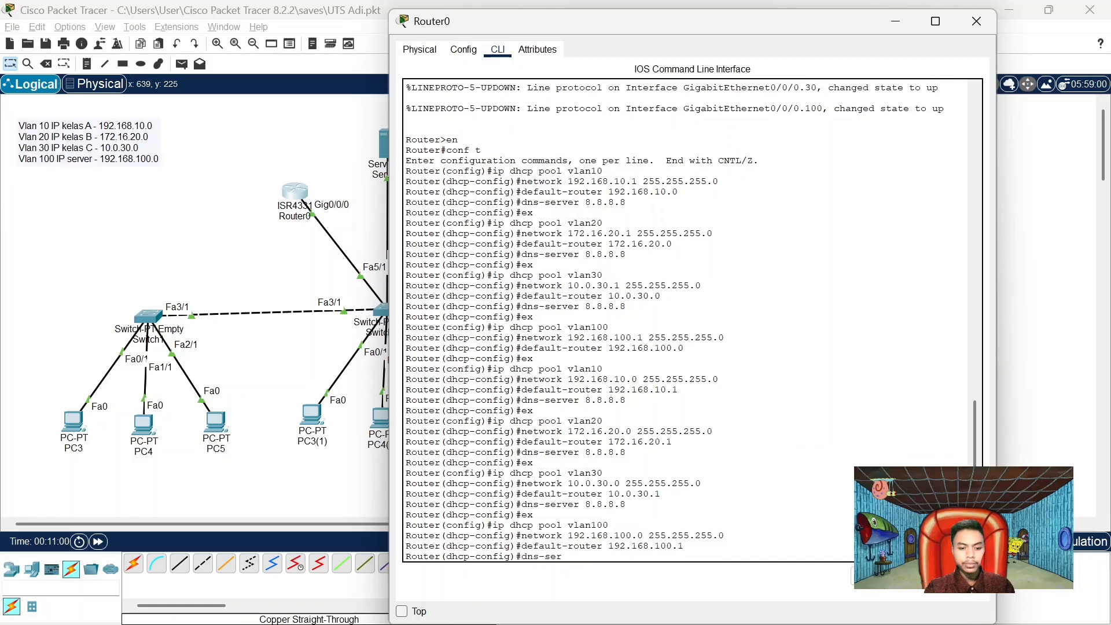
text(ver 8)
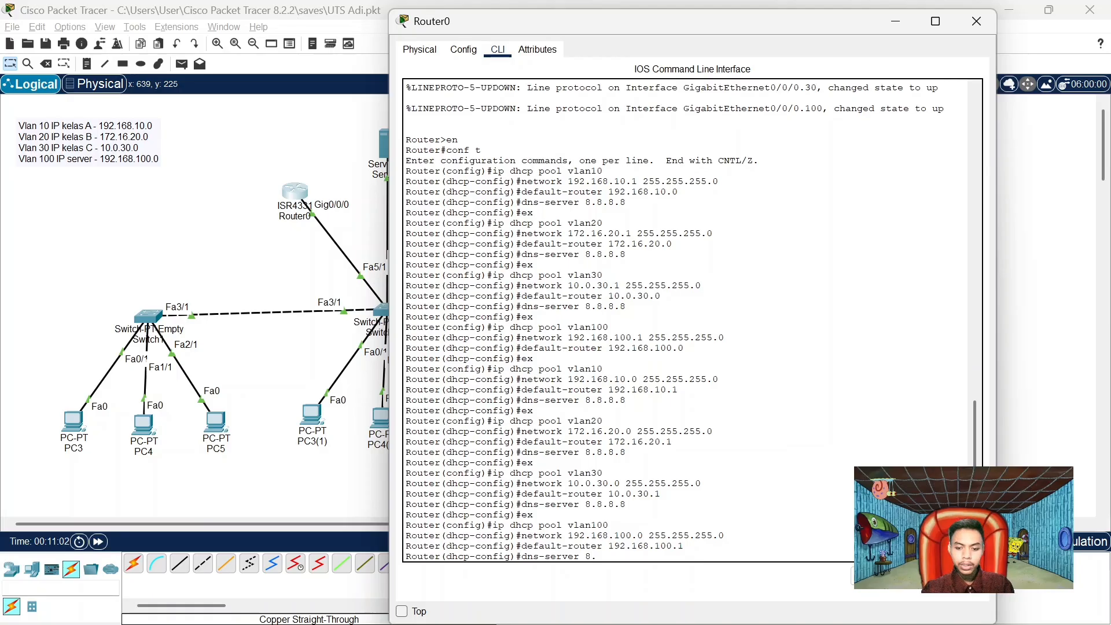
text(.8.8.8)
key(Return)
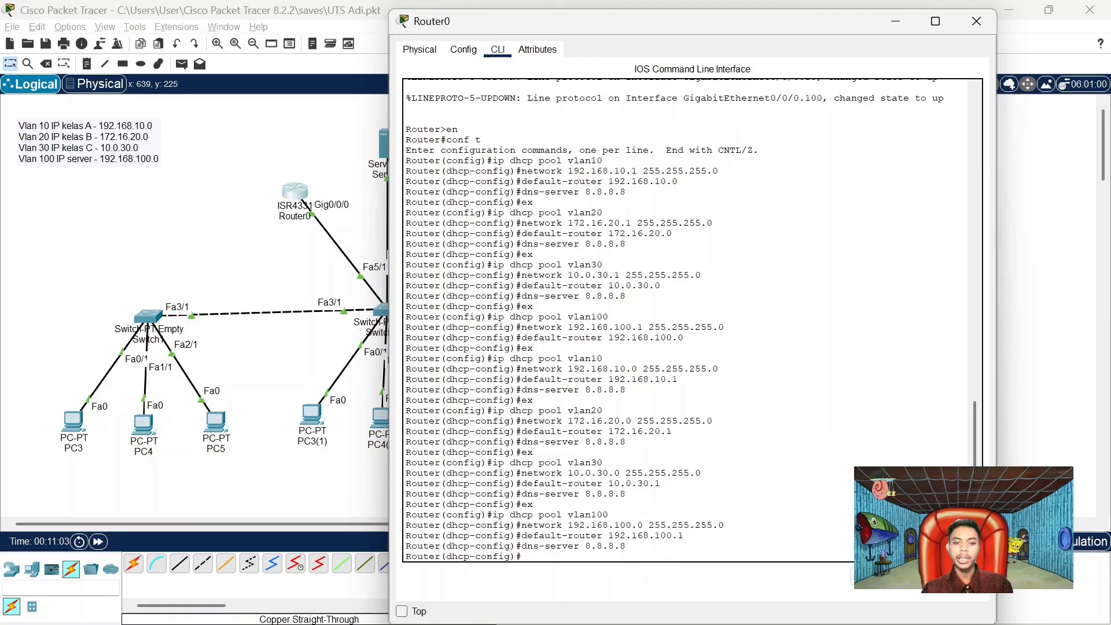
Leave the vlan100 DHCP pool configuration and close the Router0 window
text(ex)
key(Return)
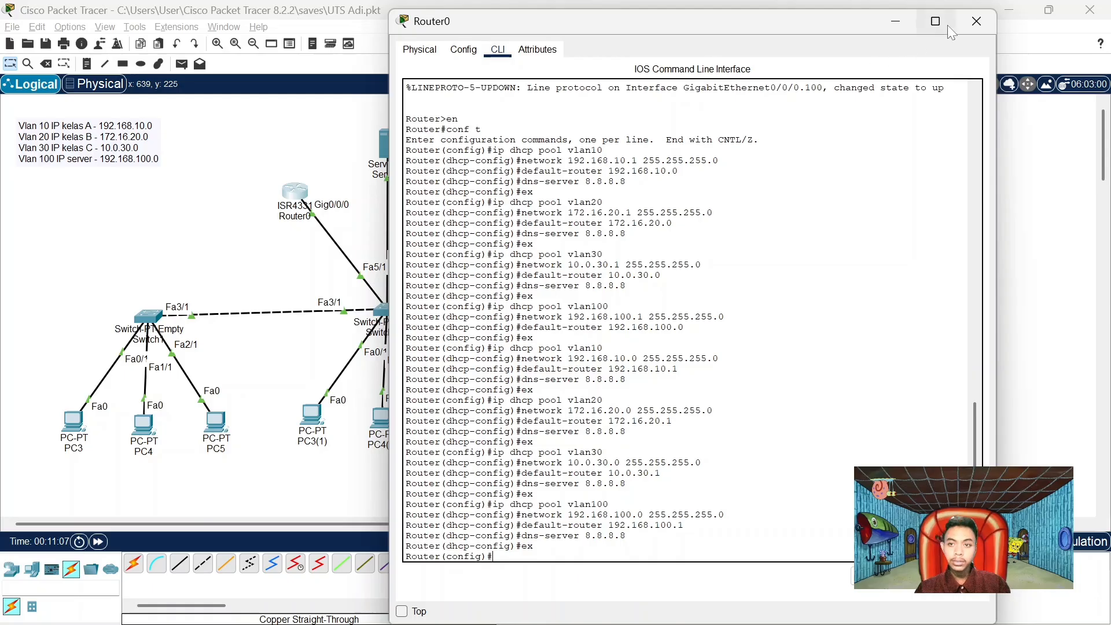
click(965, 24)
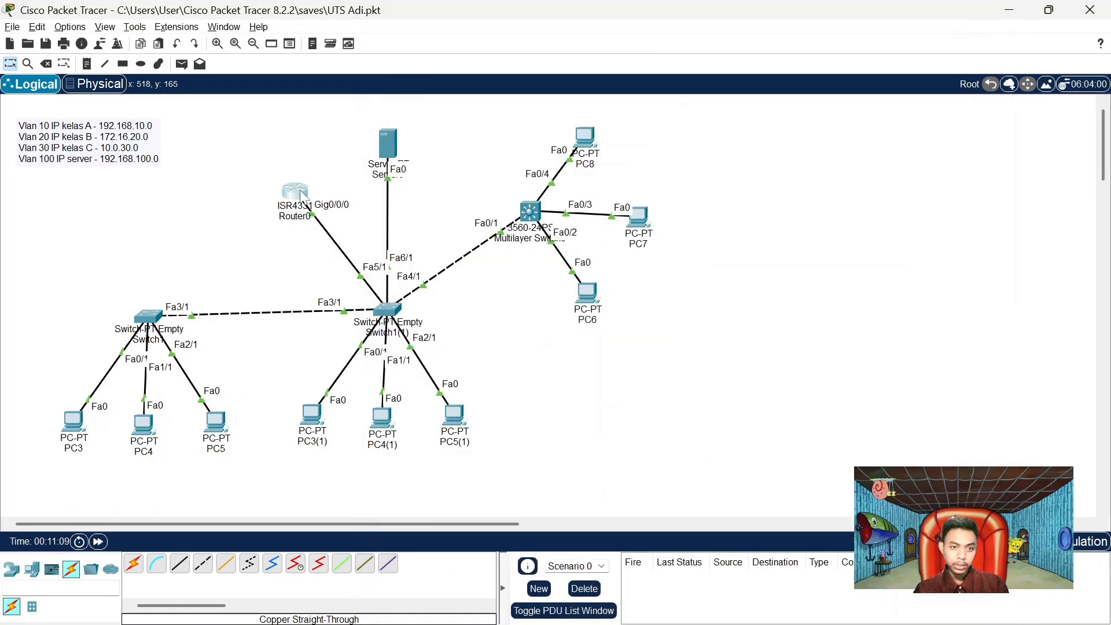
Renew PC3's DHCP lease by switching its IP configuration to Static and back to DHCP, and close its window
mouse_move(301, 196)
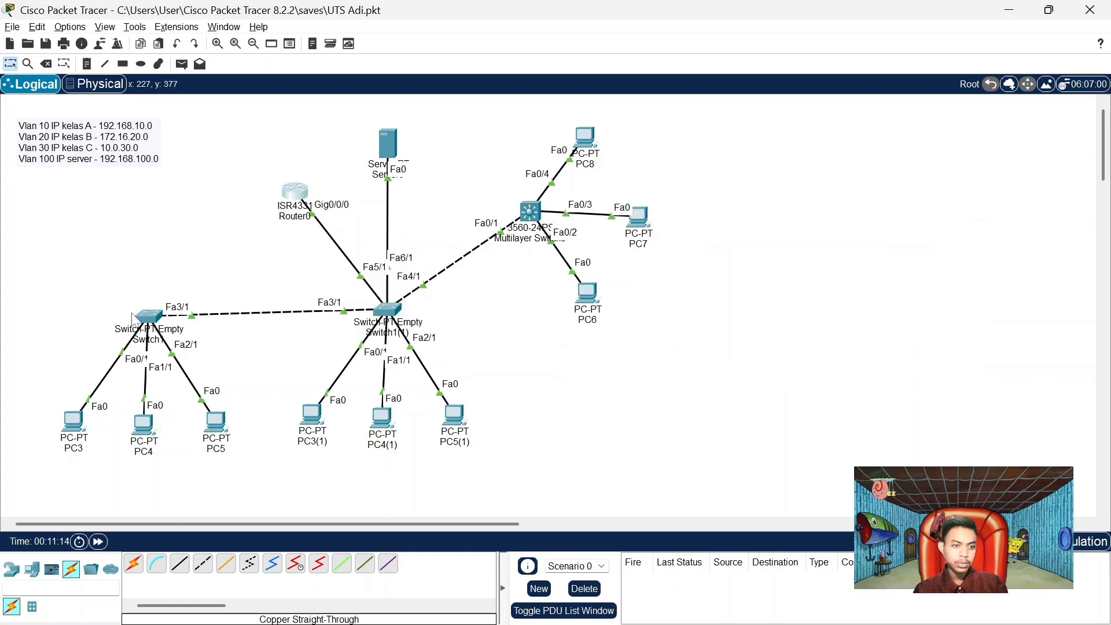
click(74, 431)
click(437, 110)
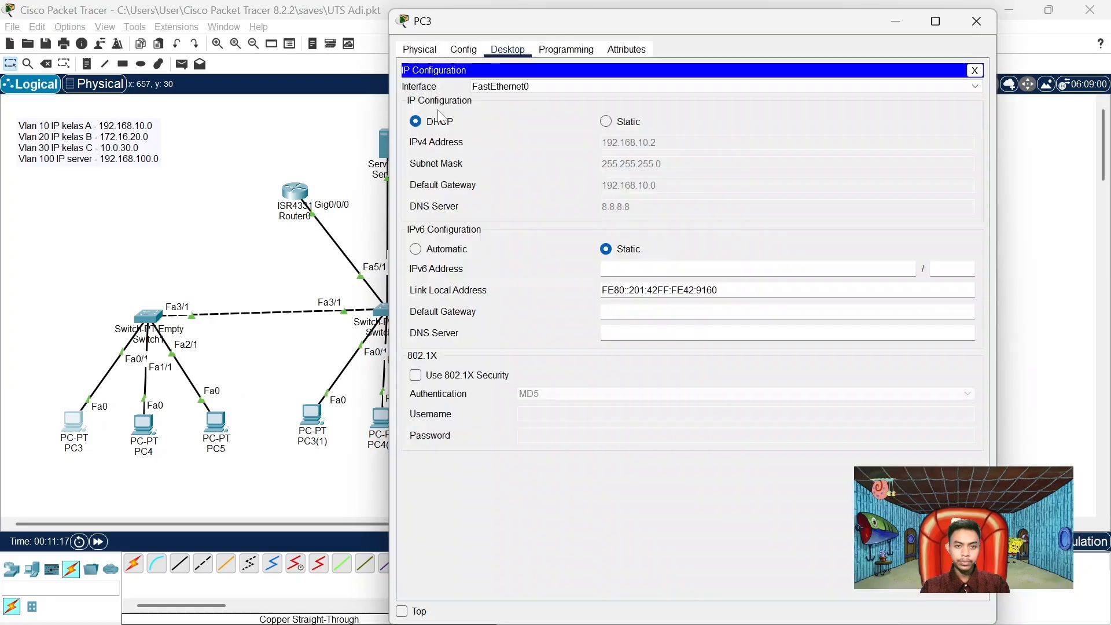
click(608, 123)
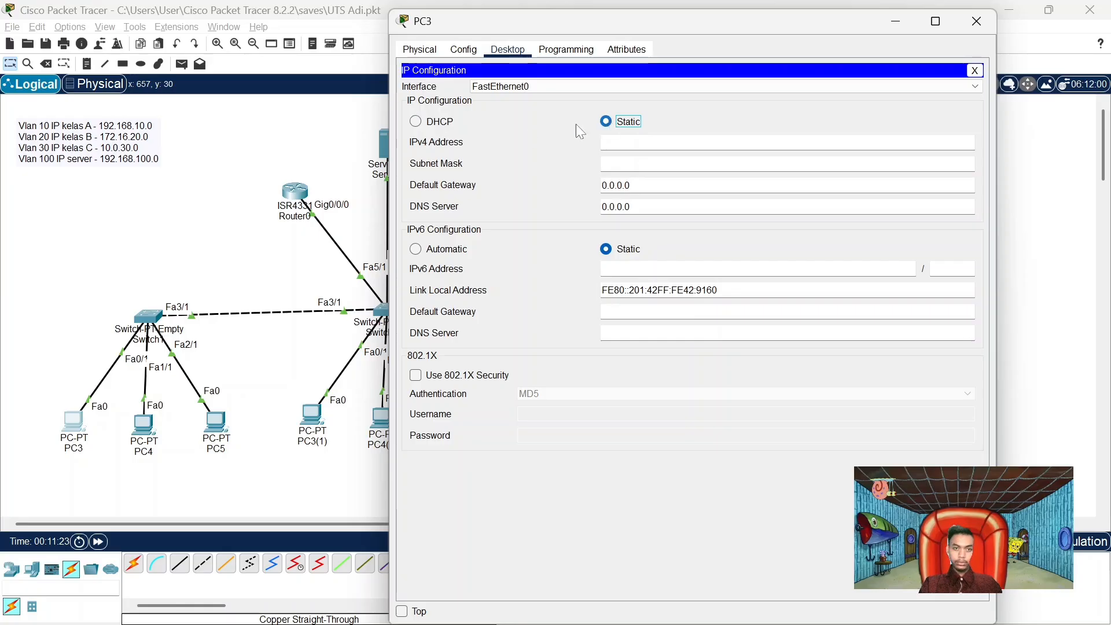
click(416, 121)
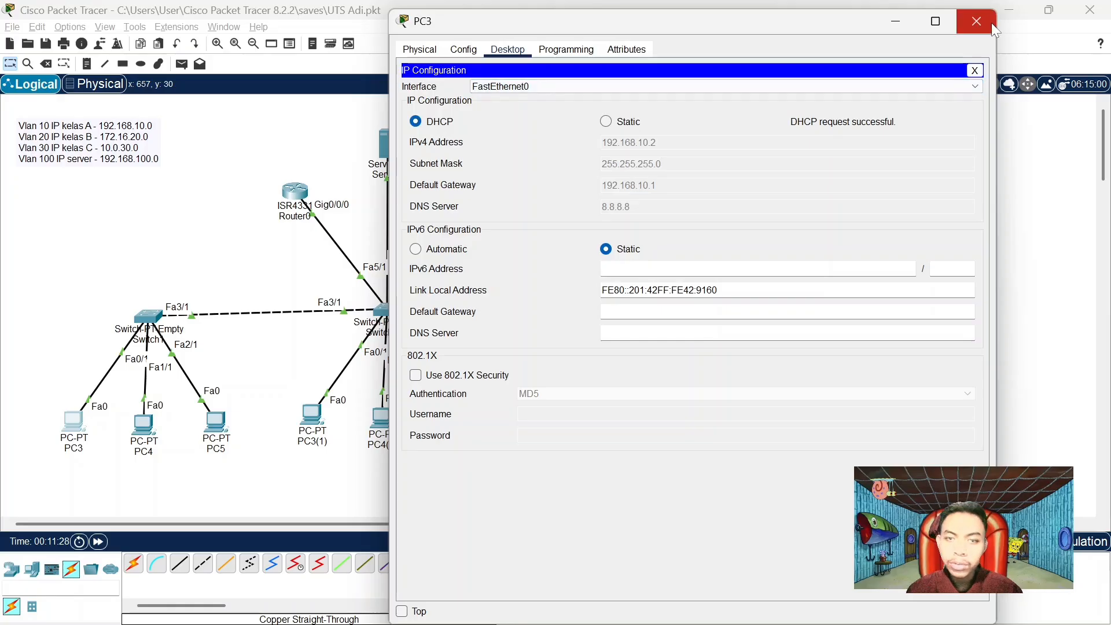
click(976, 22)
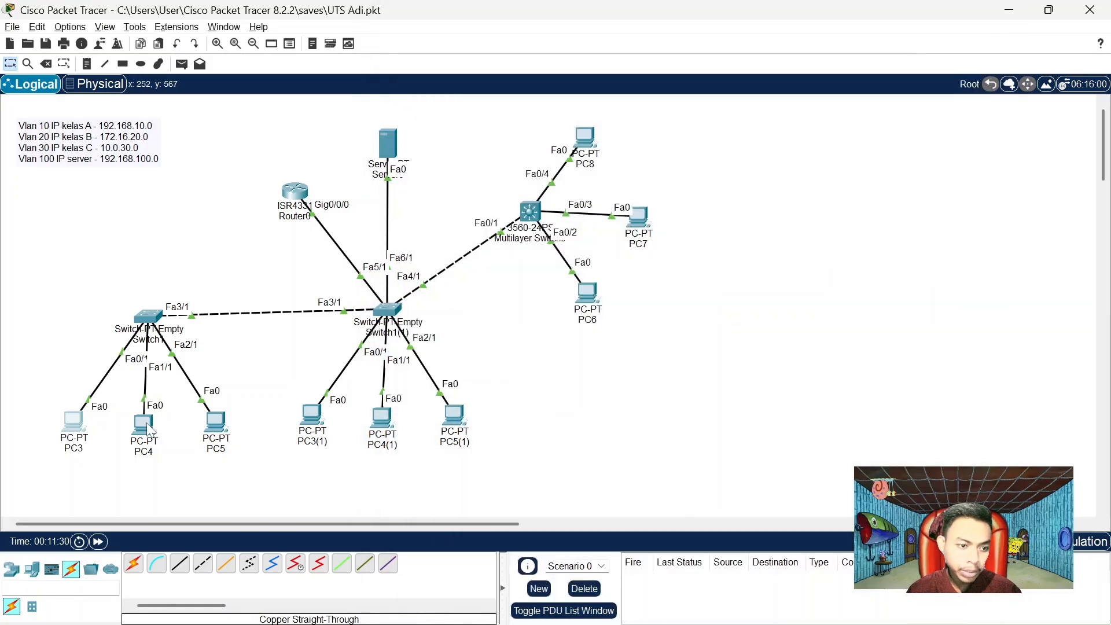
Set PC4's IP configuration to DHCP and close its window
click(149, 431)
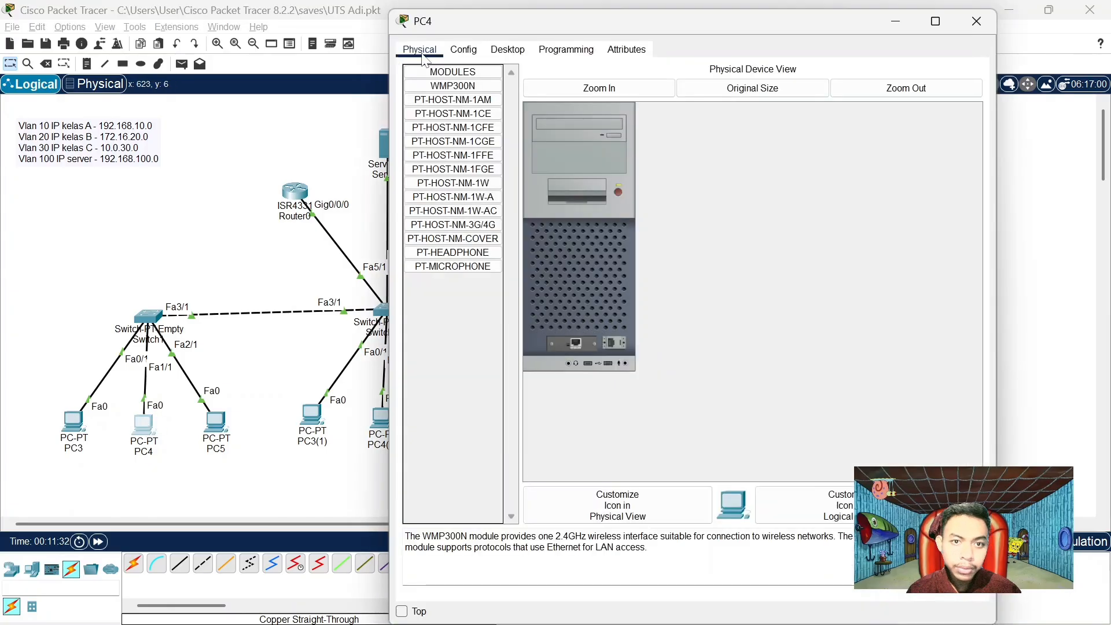
click(512, 51)
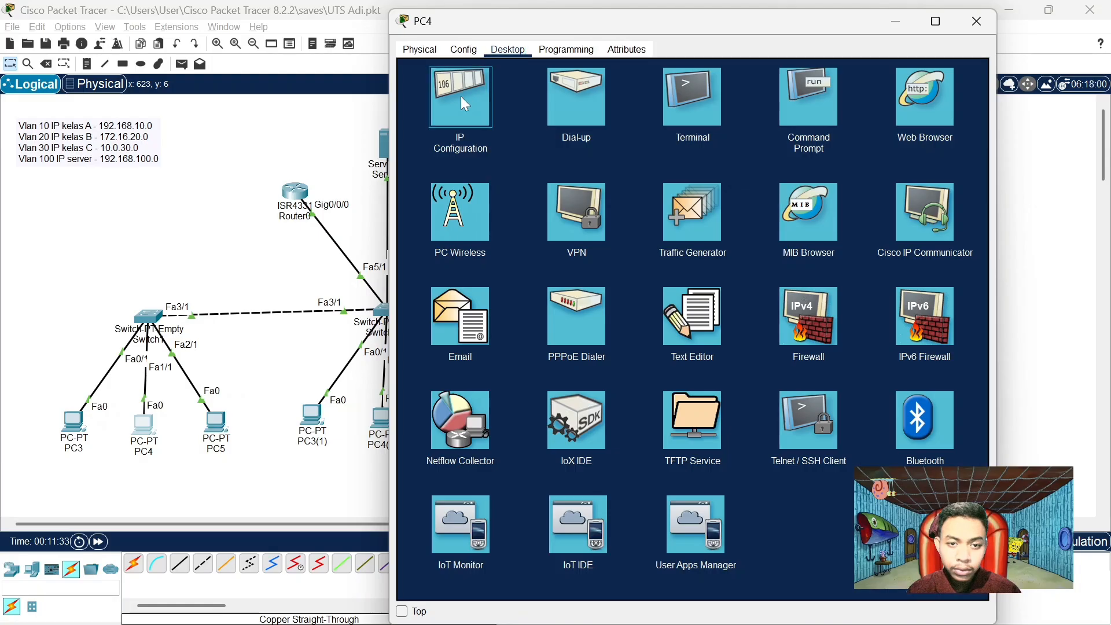
click(461, 96)
click(414, 122)
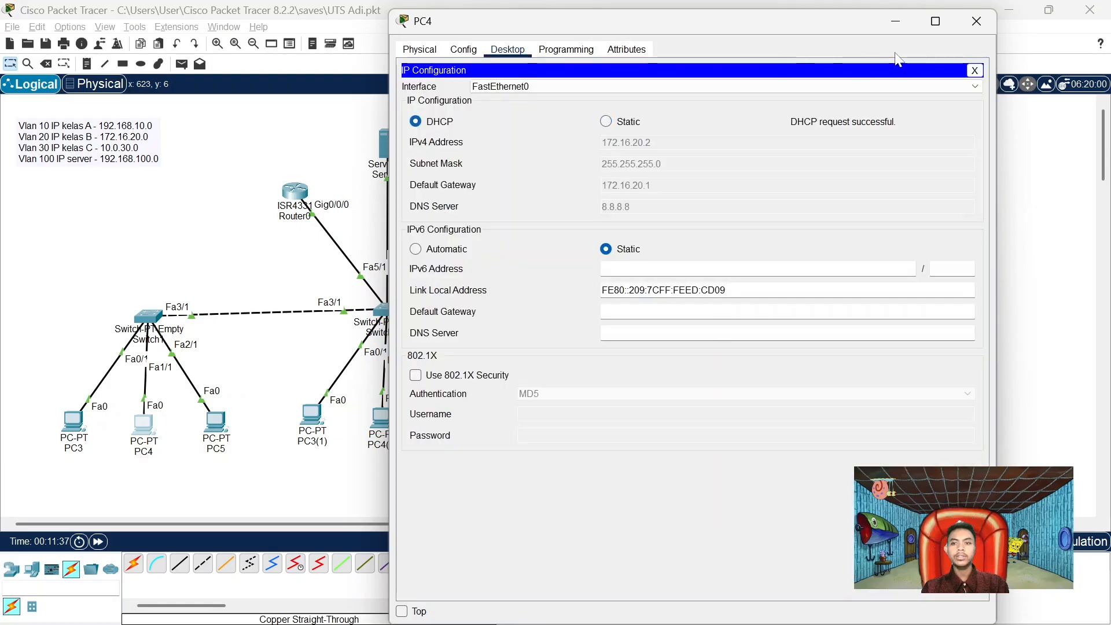
click(976, 22)
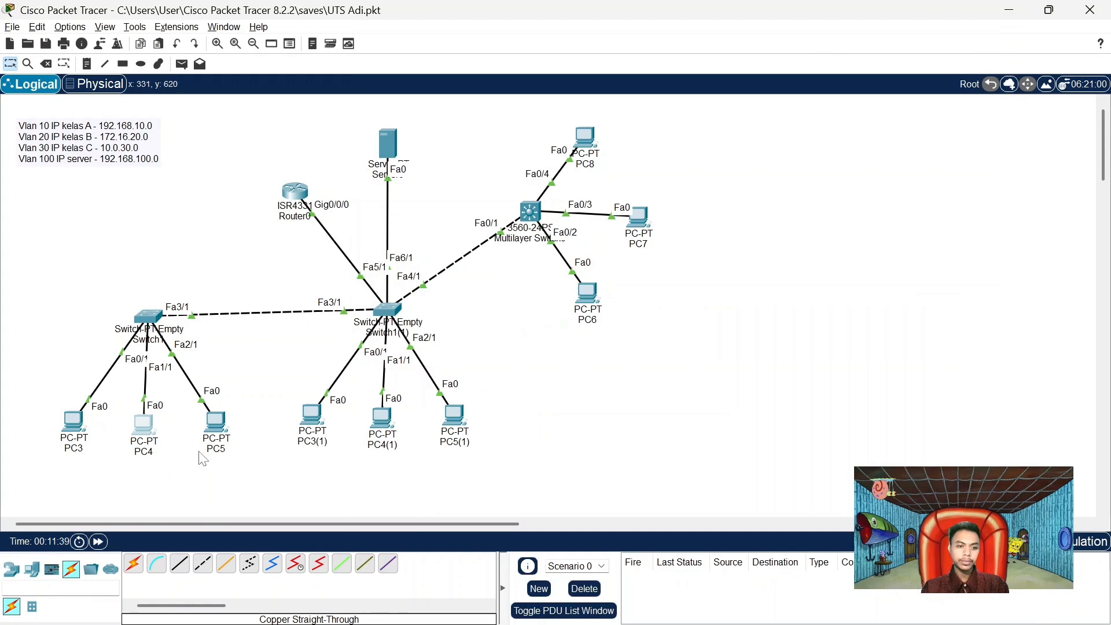
Set PC5's IP configuration to DHCP and close its window
click(216, 435)
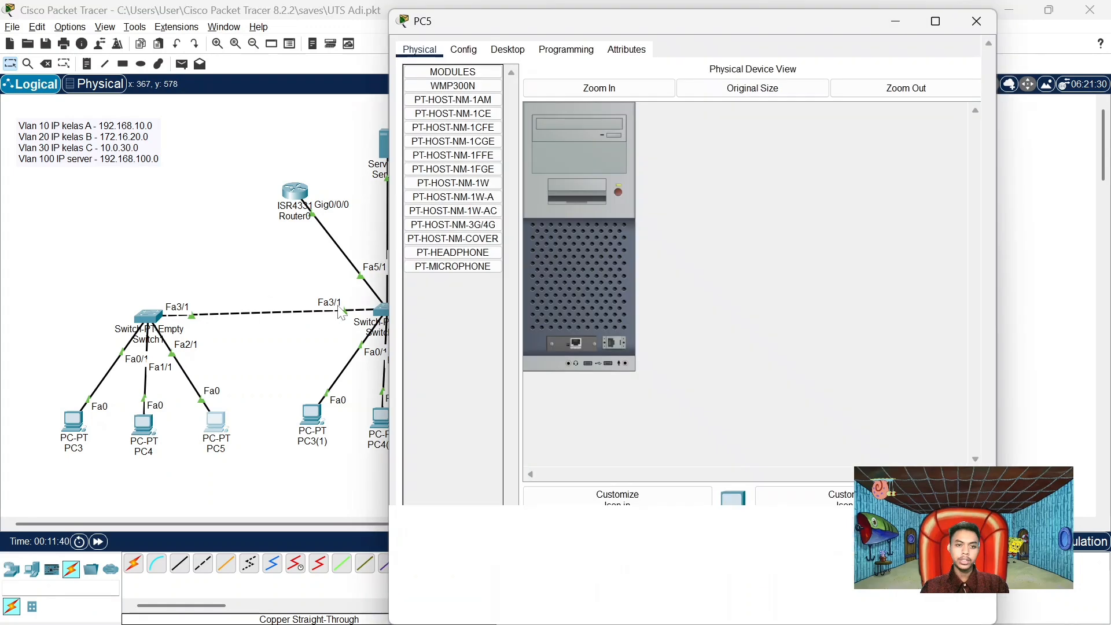
click(520, 50)
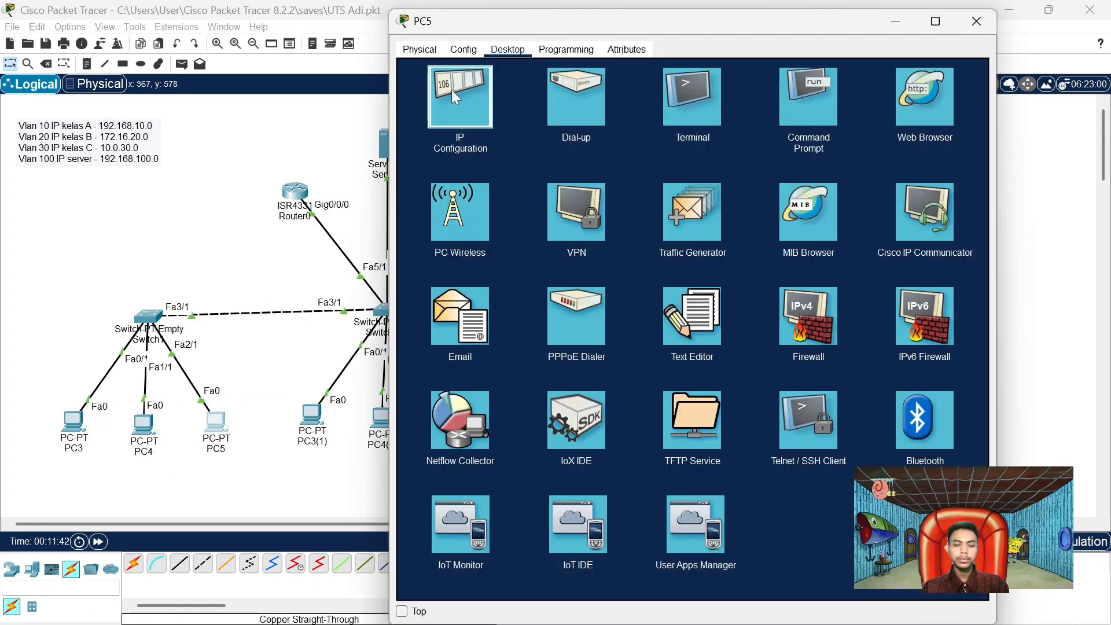
click(451, 90)
click(416, 121)
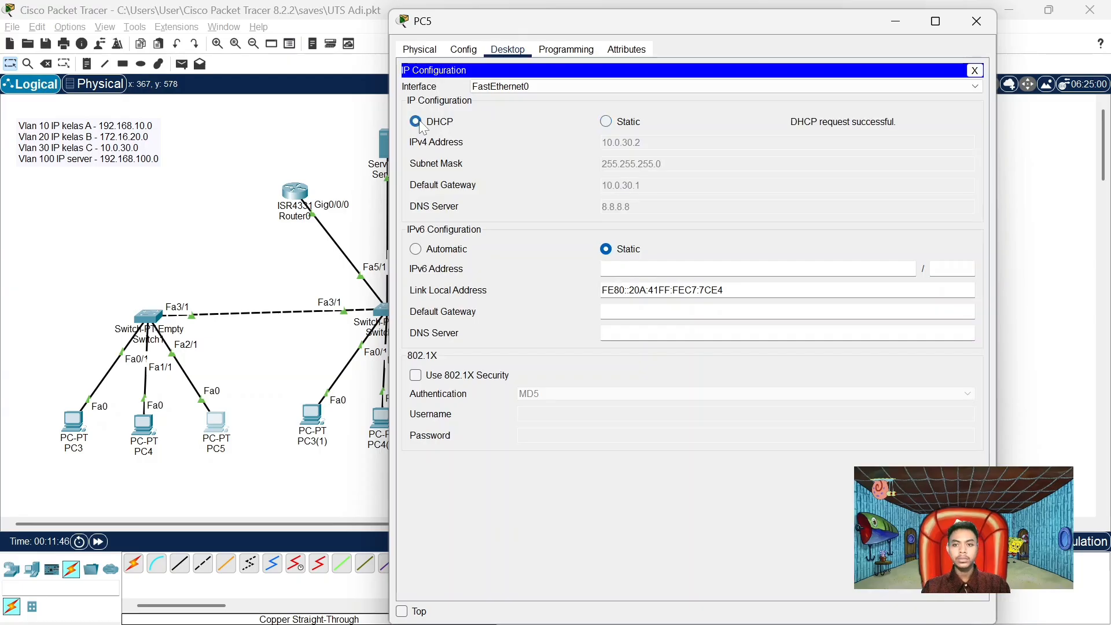
click(990, 28)
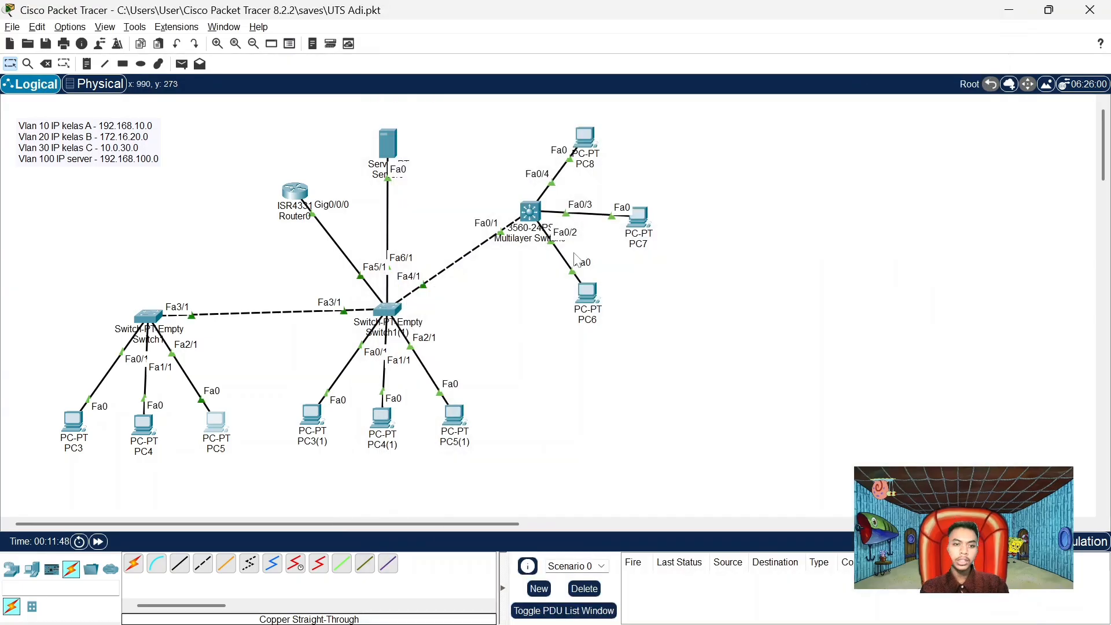
Set PC3(1)'s IP configuration to DHCP and close its window
click(313, 424)
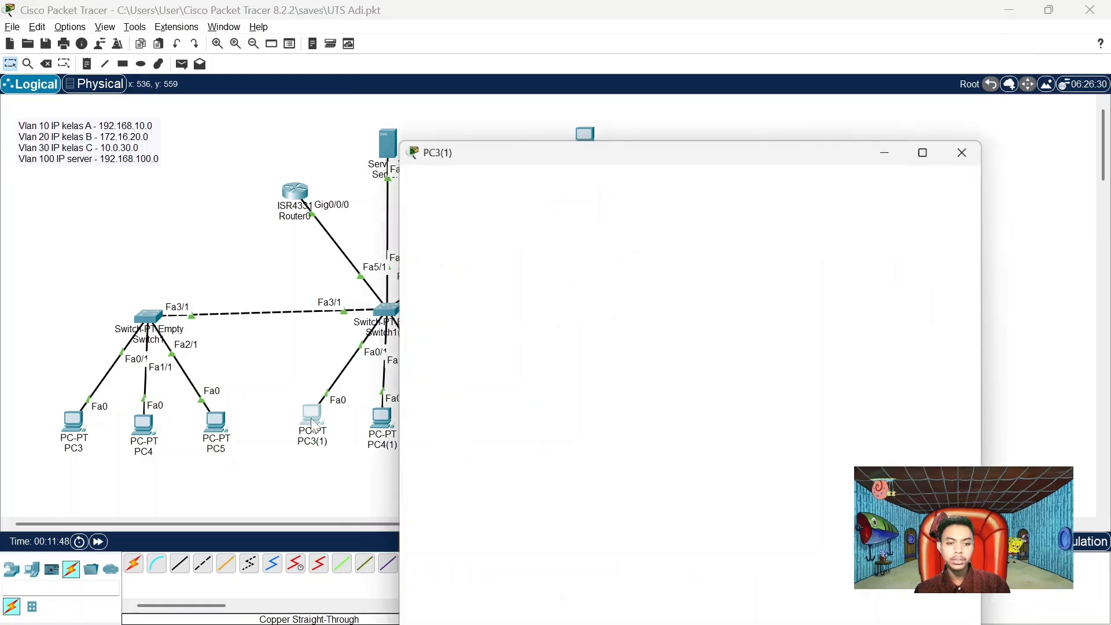
click(518, 52)
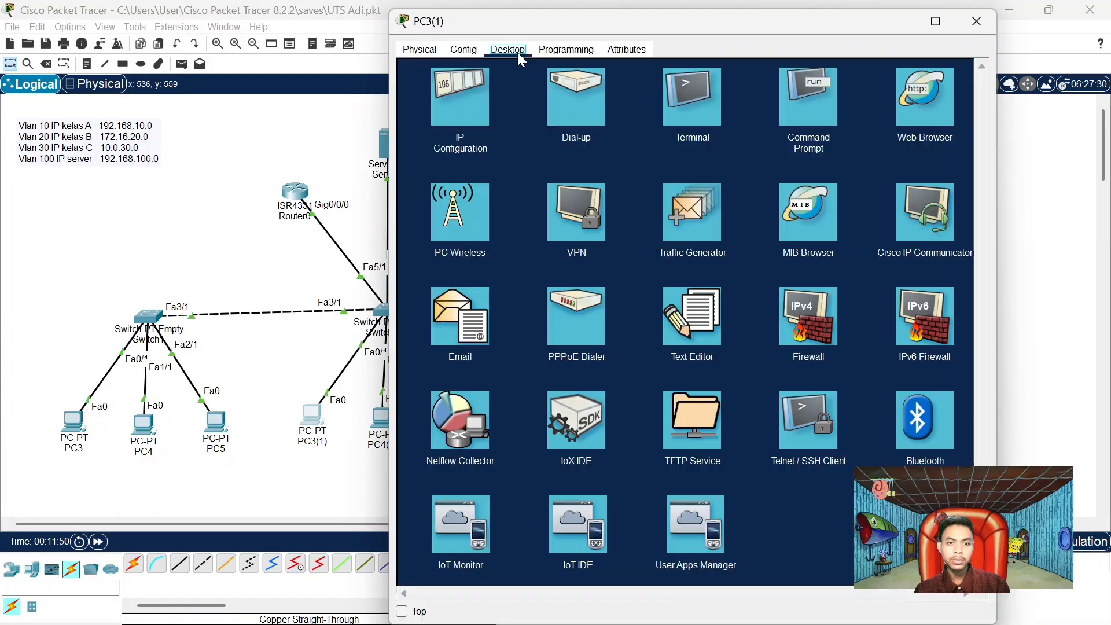
click(473, 96)
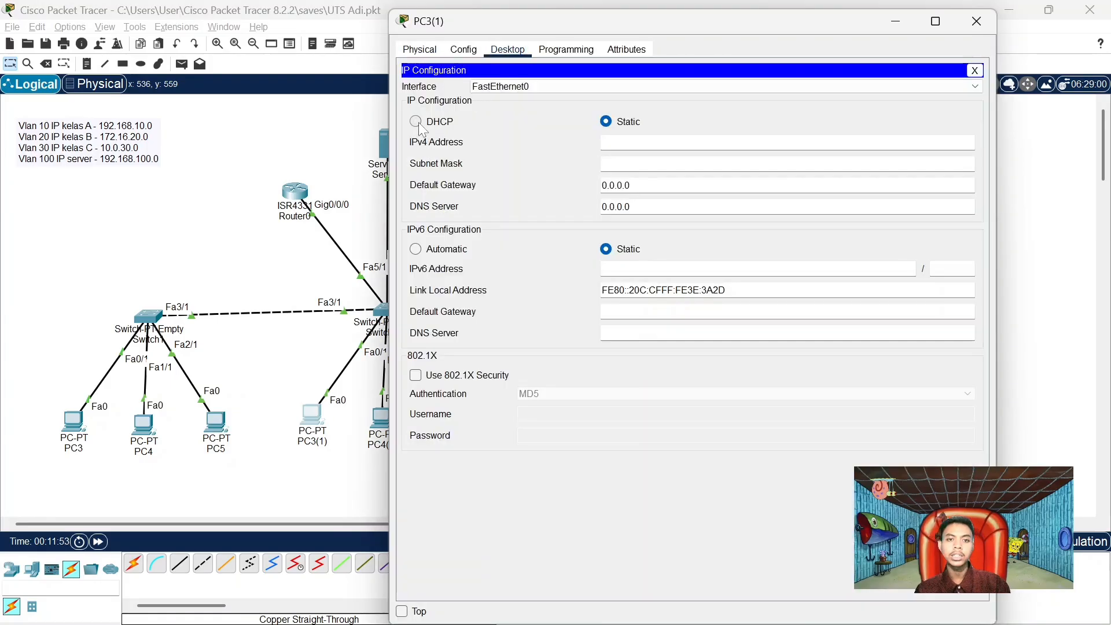
click(419, 124)
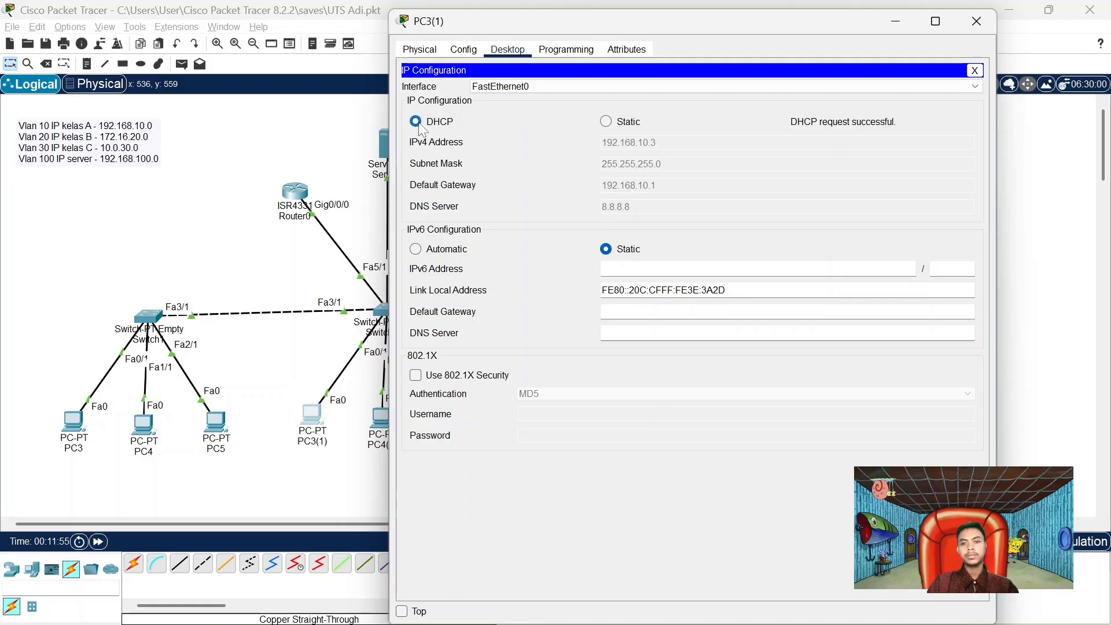
click(987, 25)
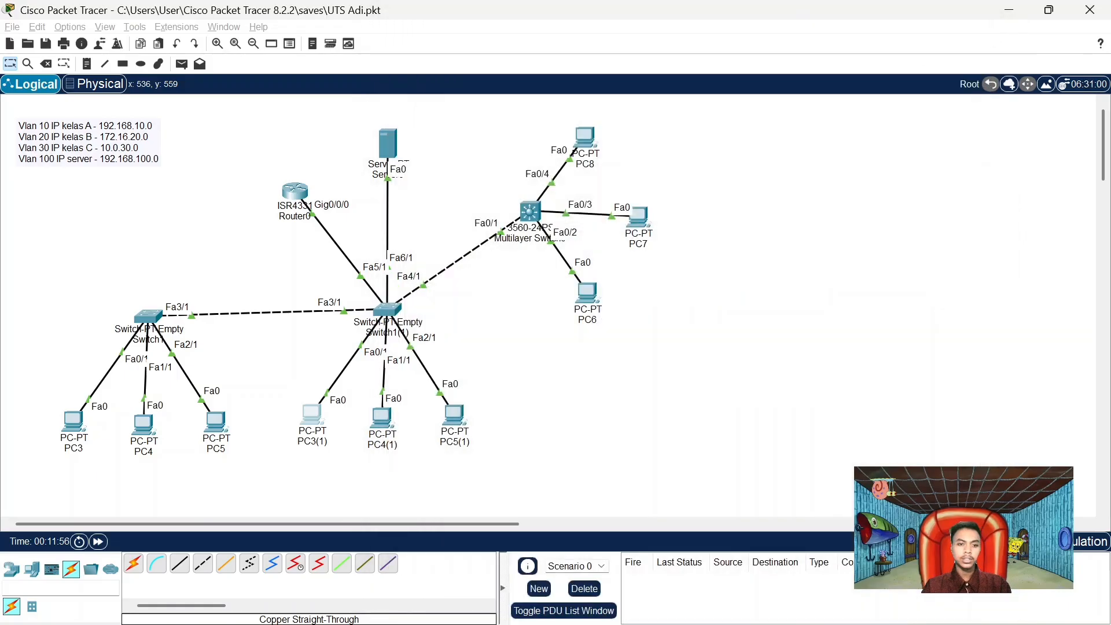
Set PC4(1)'s IP configuration to DHCP and close its window
click(382, 420)
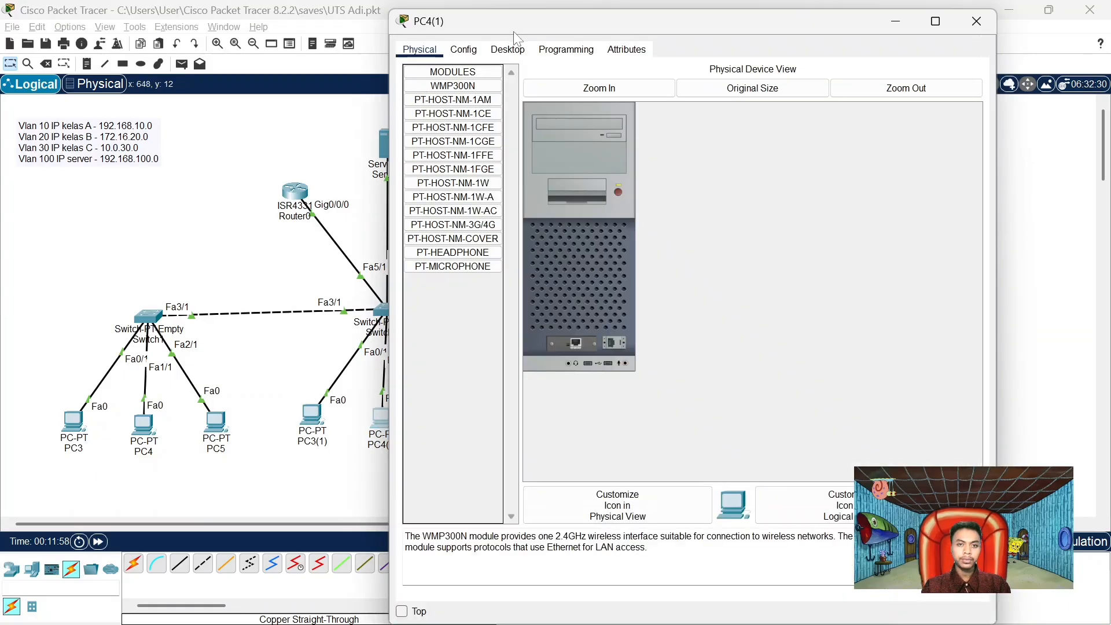
click(508, 49)
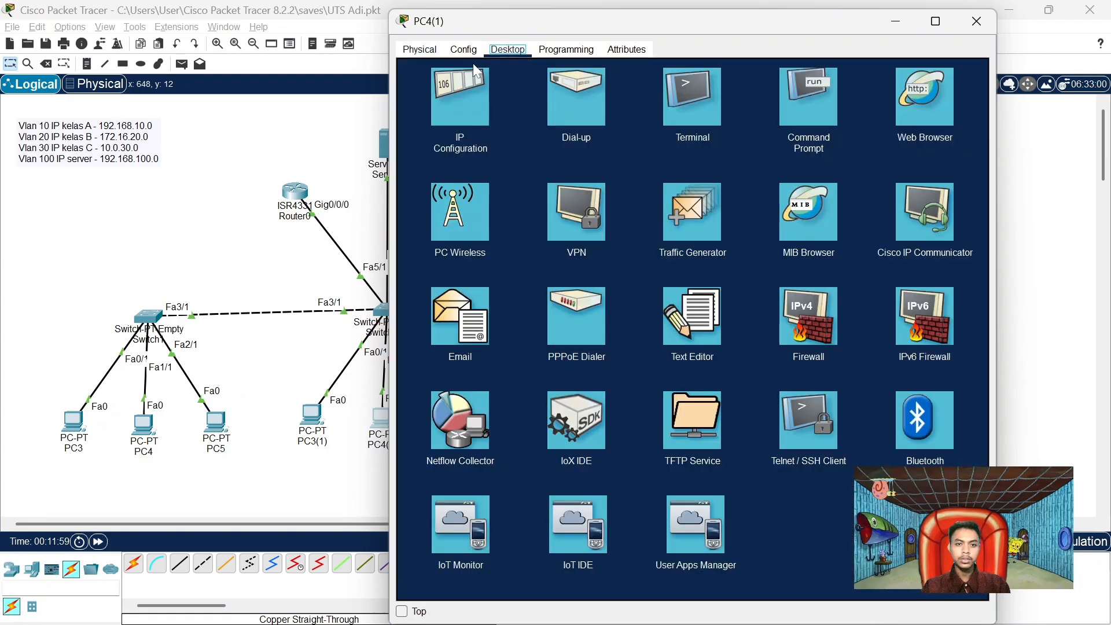
click(453, 95)
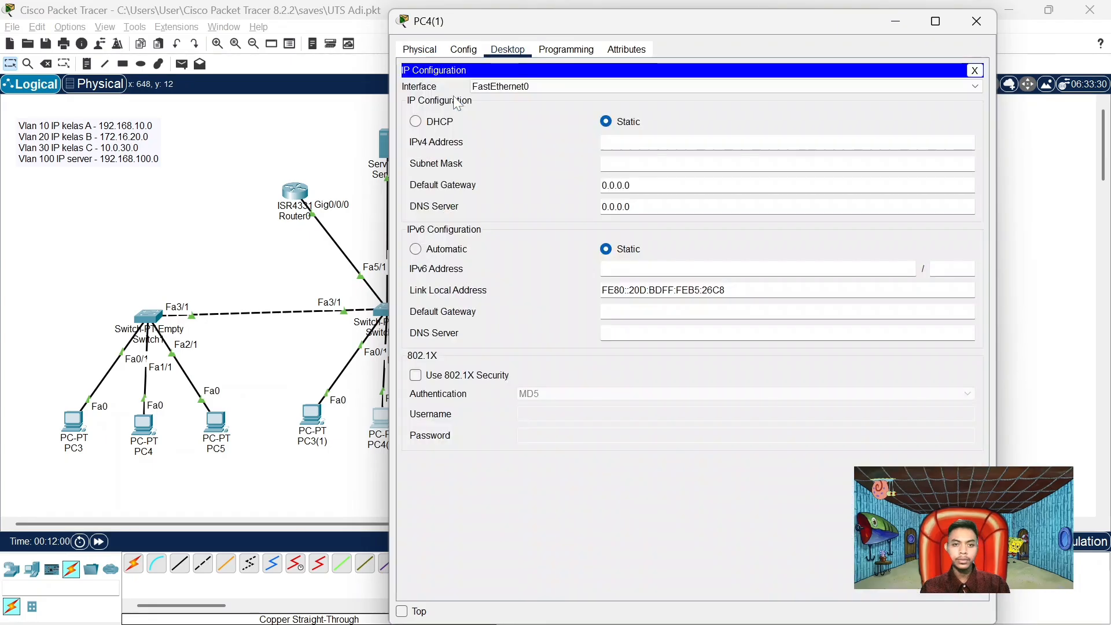
click(416, 121)
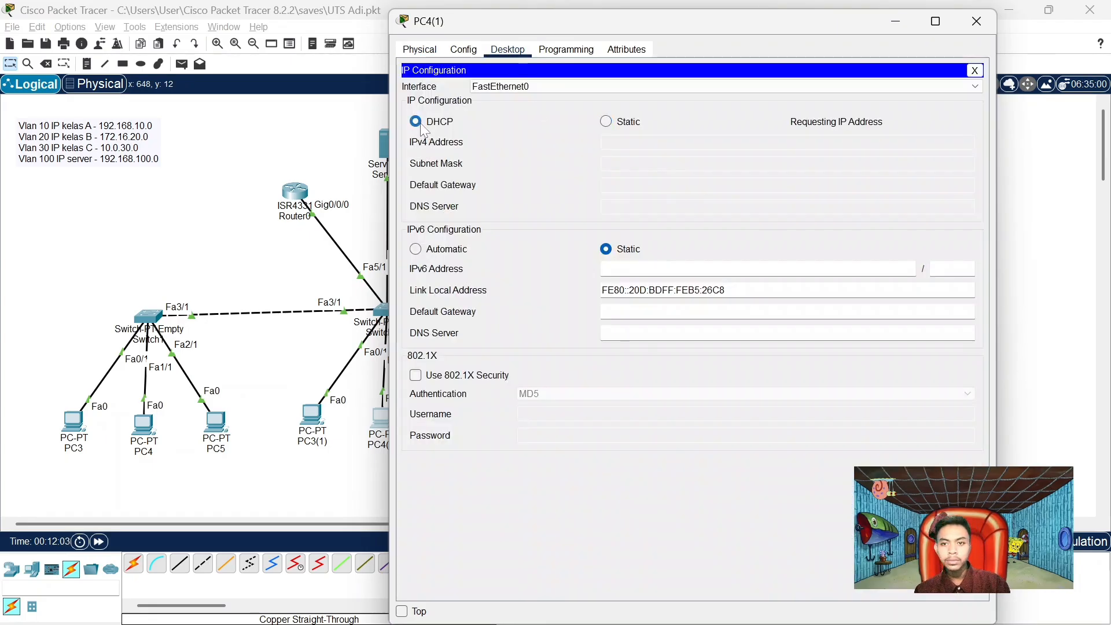
click(975, 22)
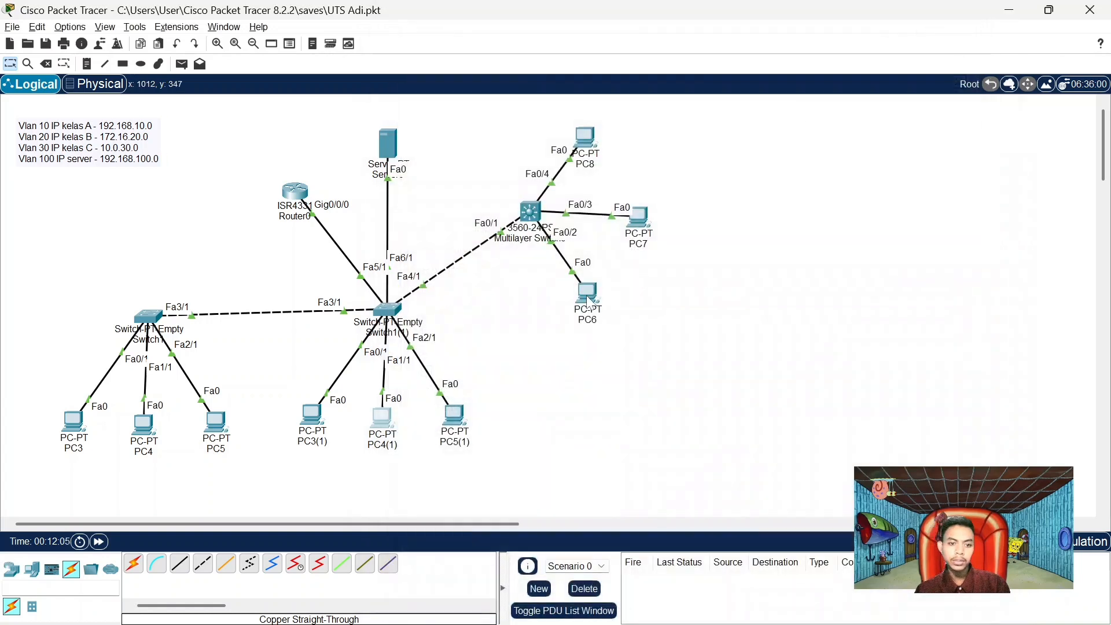
Set PC5(1)'s IP configuration to DHCP and close its window
click(454, 427)
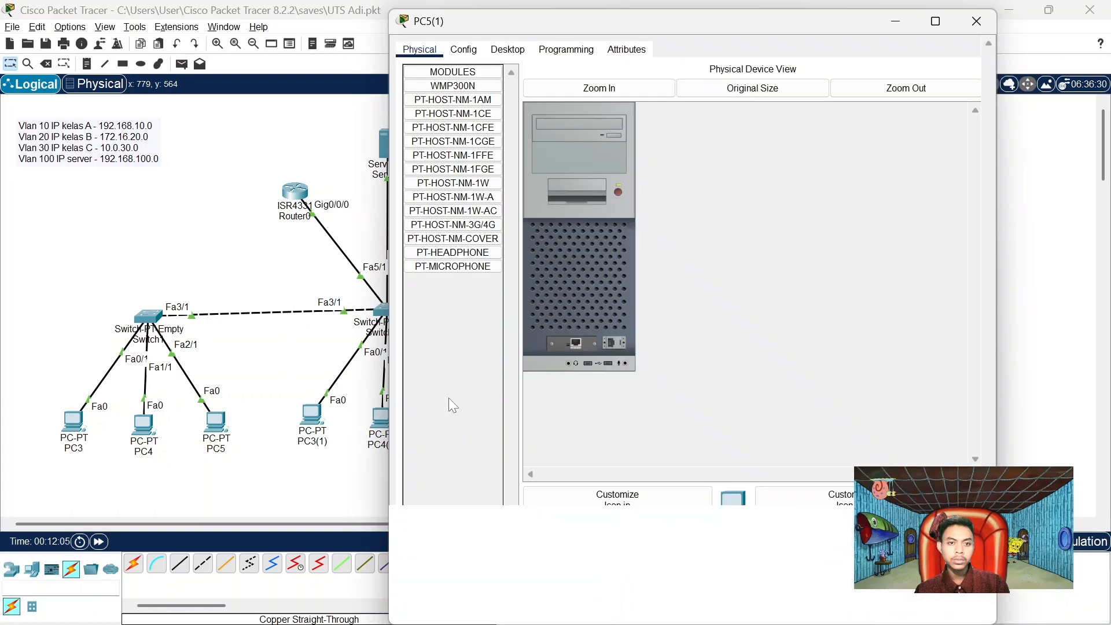
click(508, 51)
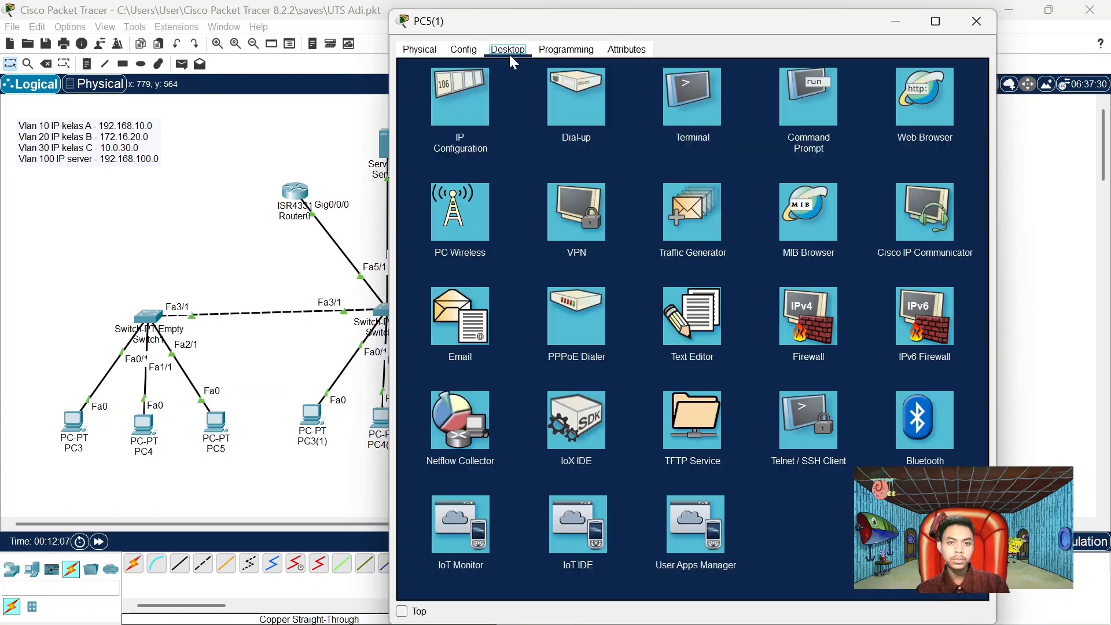
click(460, 92)
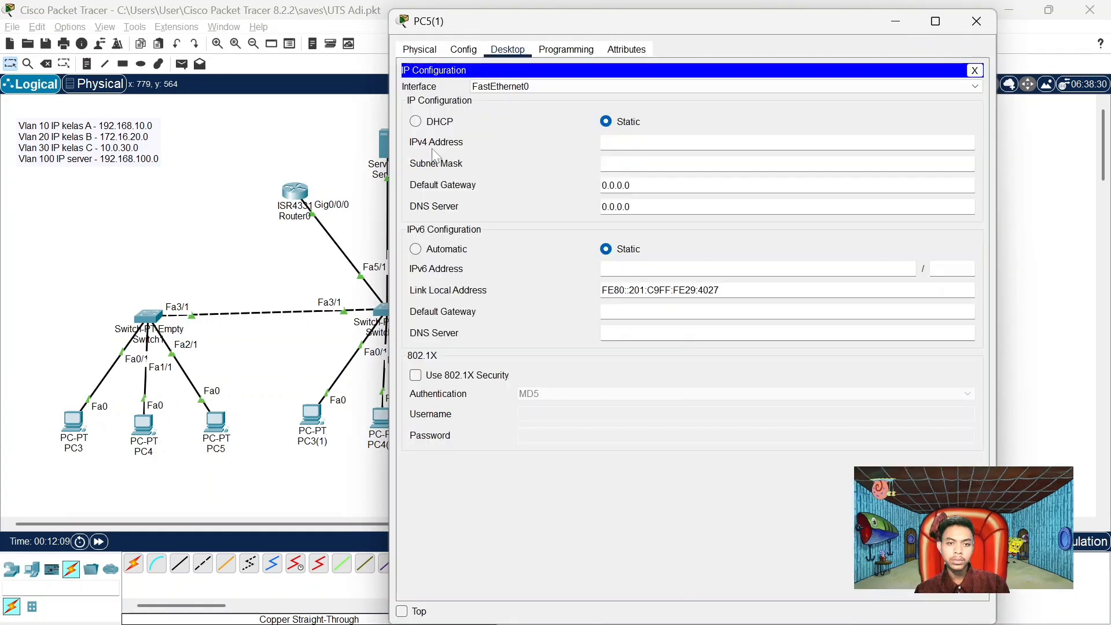
click(416, 122)
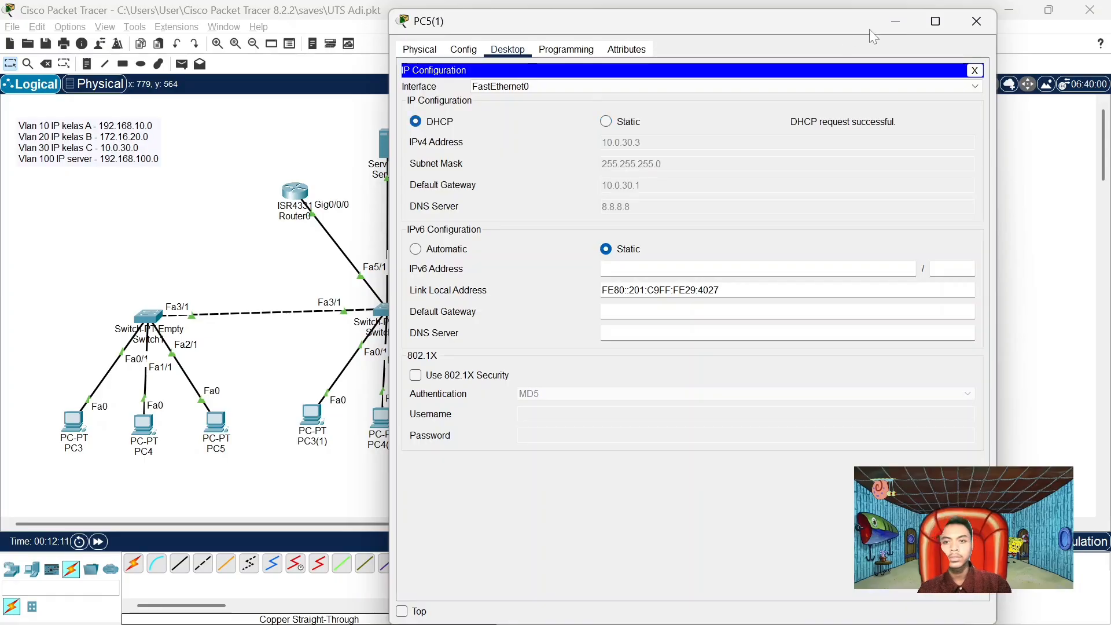
click(979, 22)
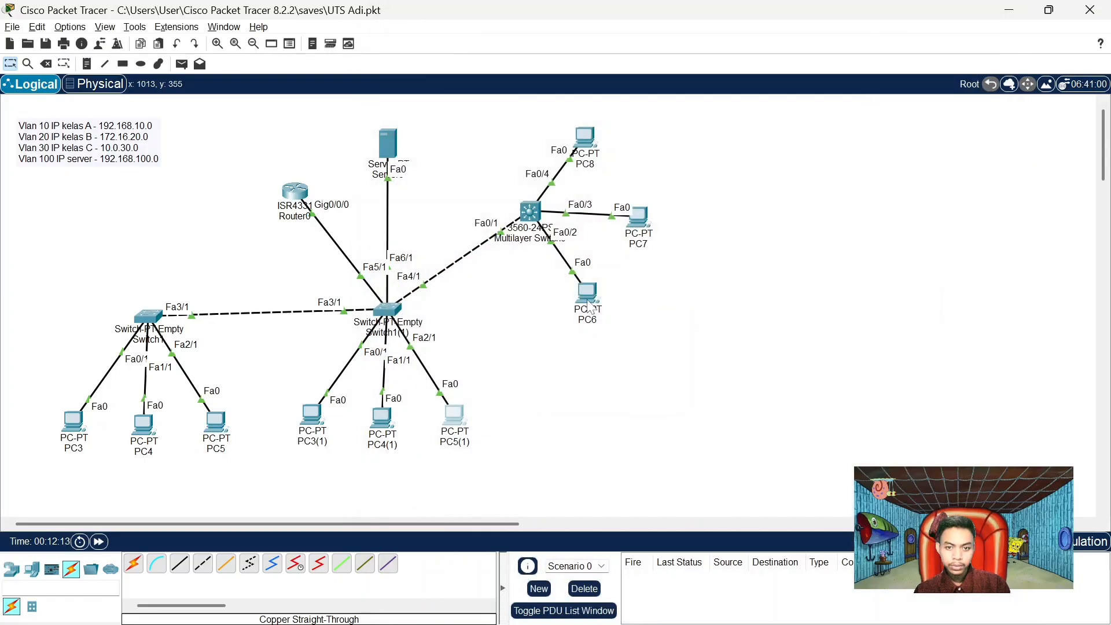
Set PC6's IP configuration to DHCP and close its window
click(590, 306)
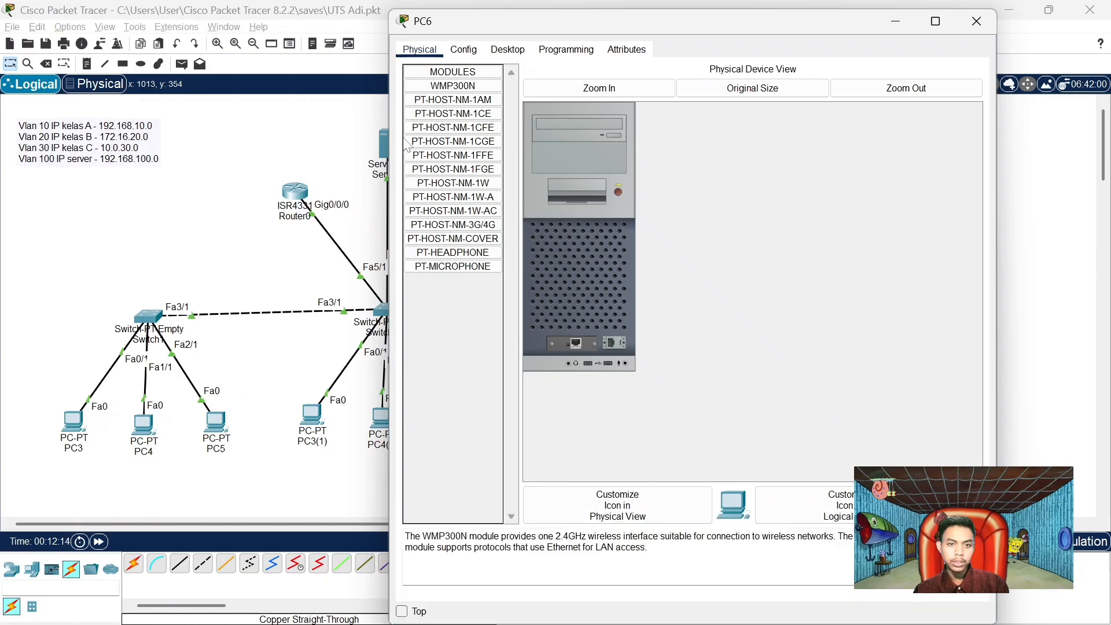
click(506, 51)
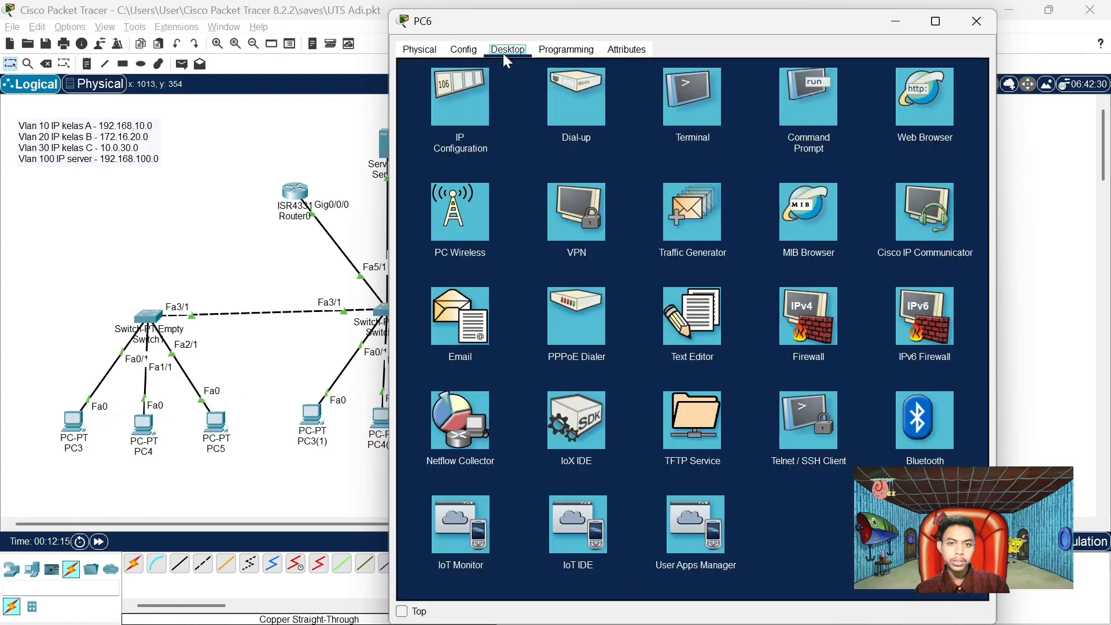
click(457, 100)
click(416, 121)
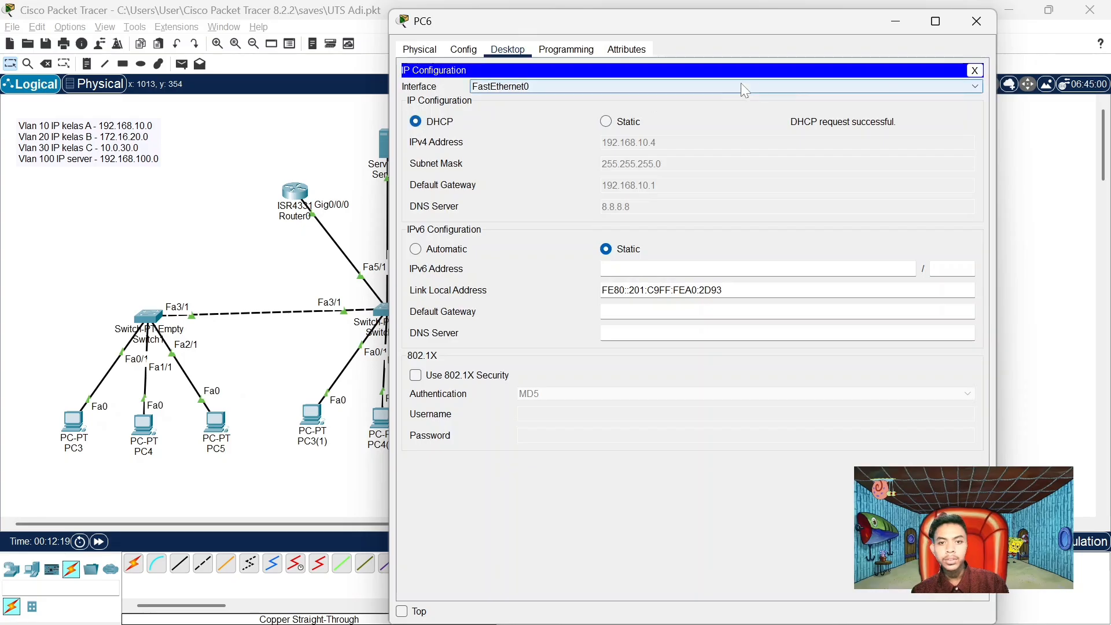
click(972, 23)
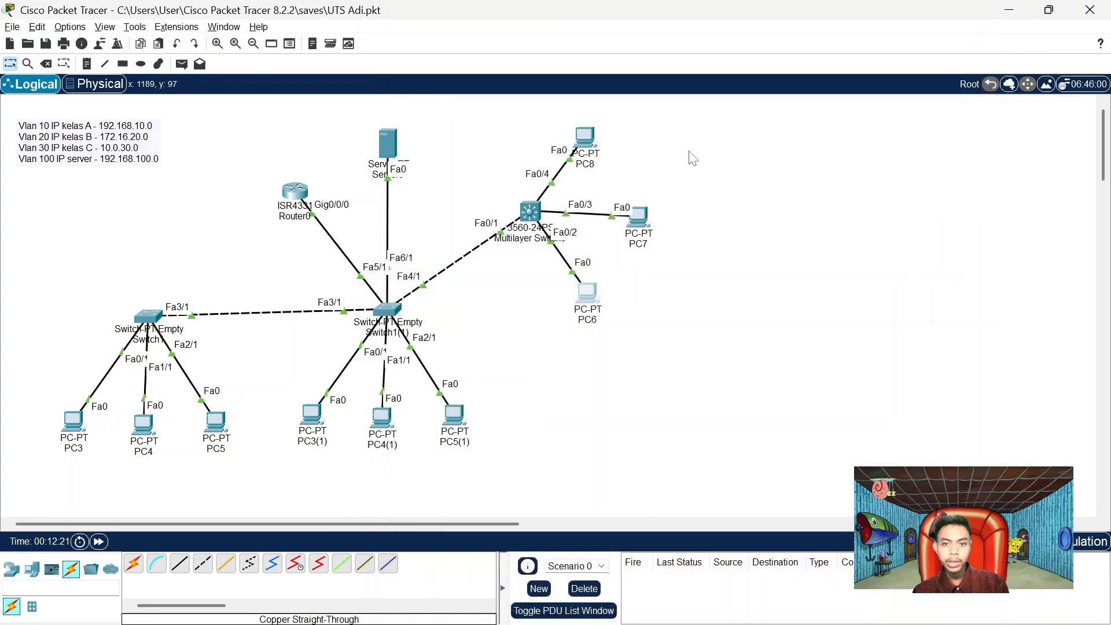
Set PC7's IP configuration to DHCP and close its window
click(640, 218)
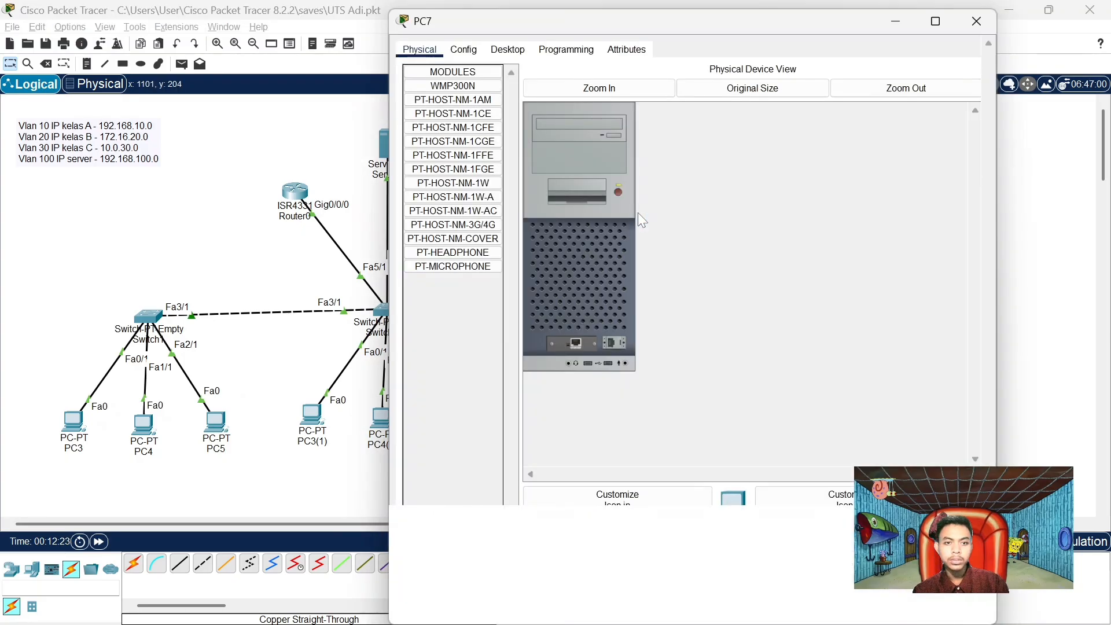
click(517, 51)
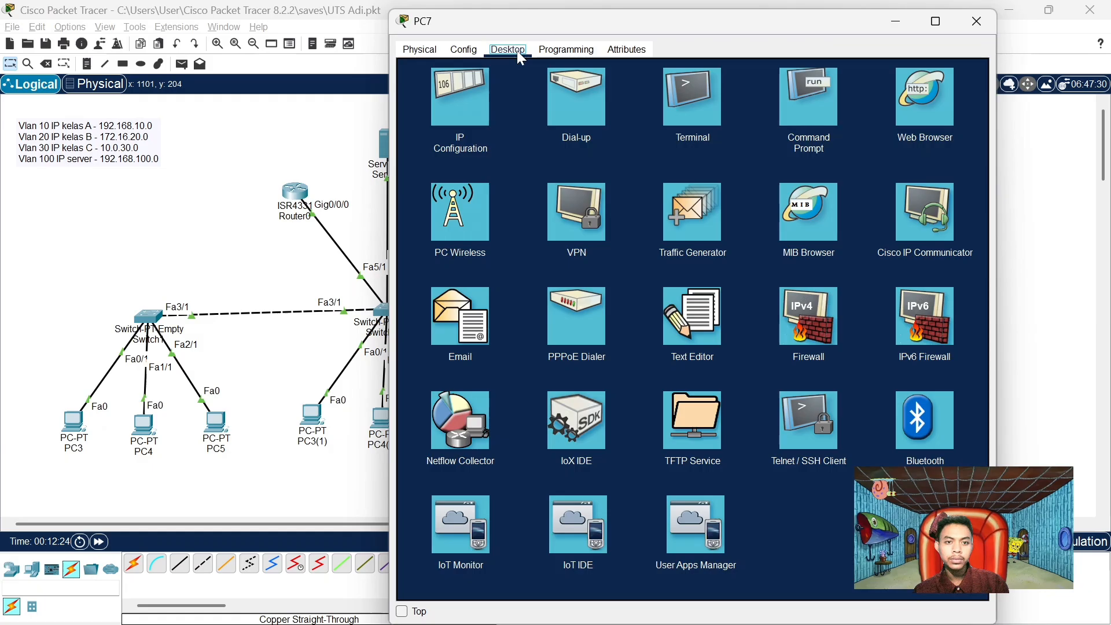
click(466, 79)
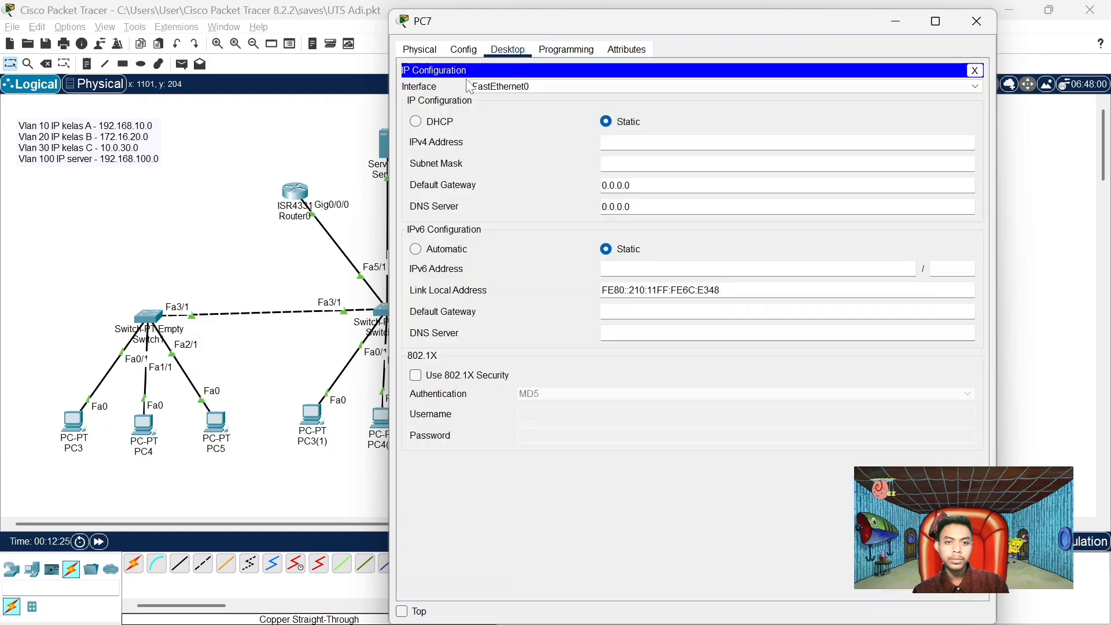
click(416, 123)
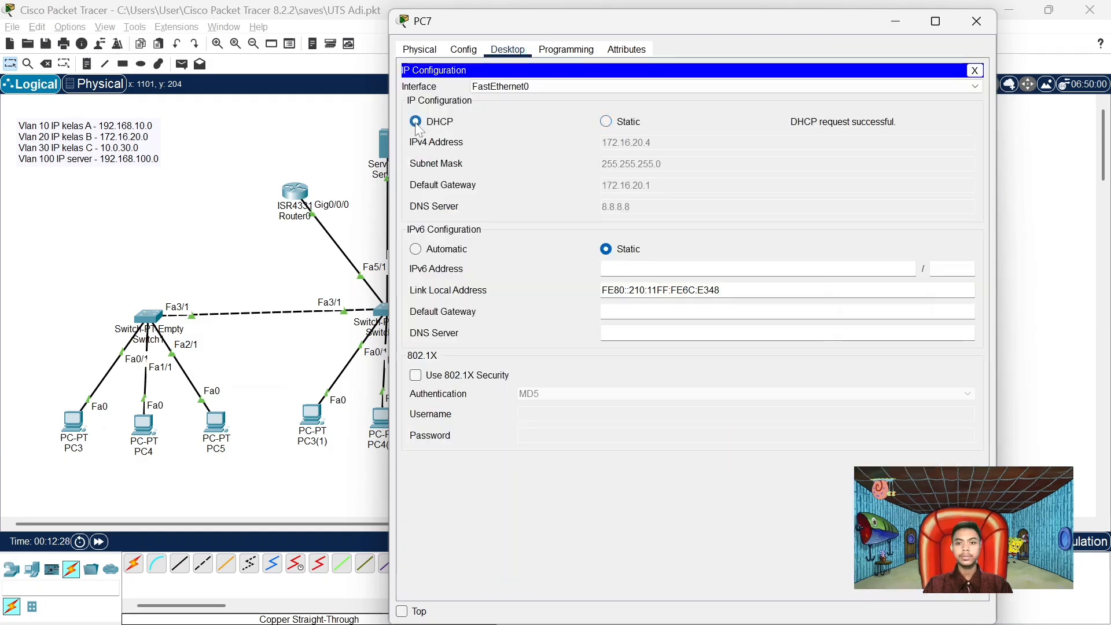
click(970, 19)
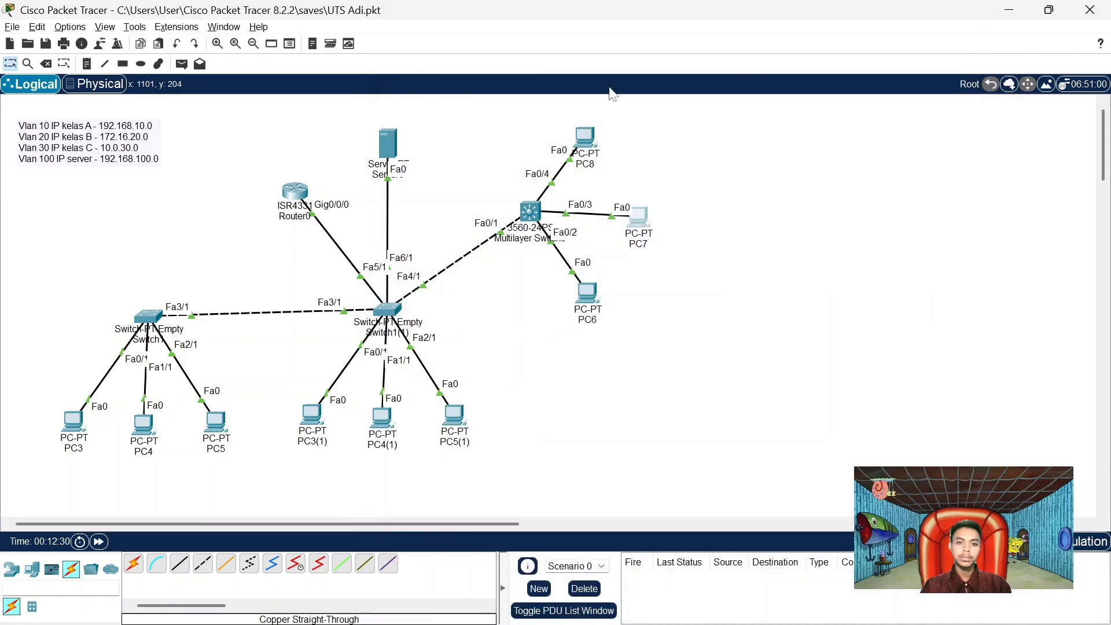
Set PC8's IP configuration to DHCP and close its window
click(581, 153)
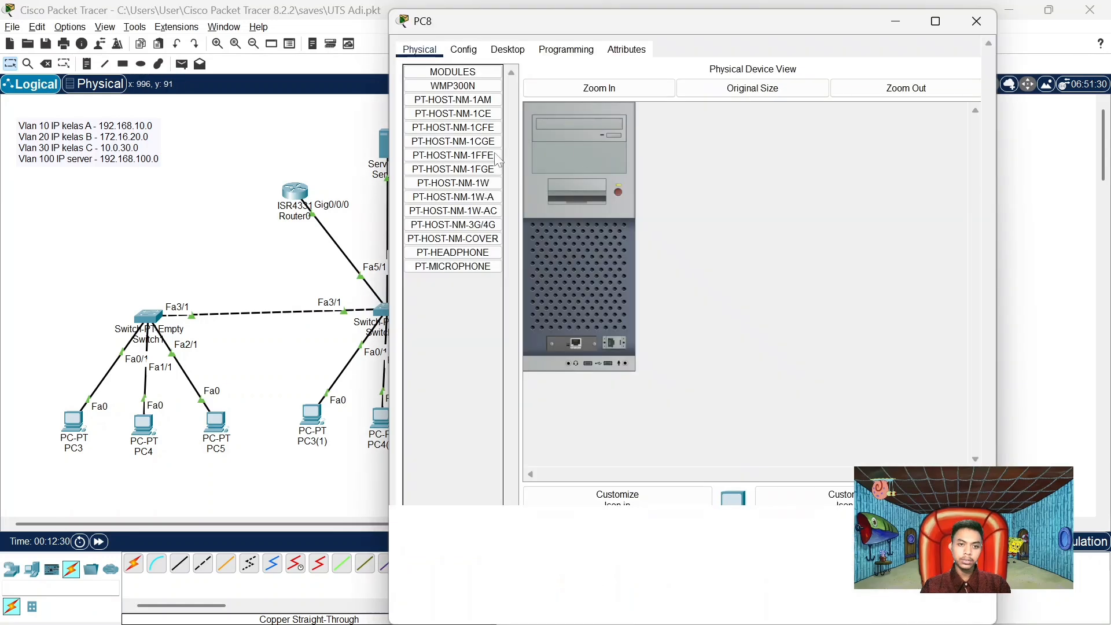
click(507, 49)
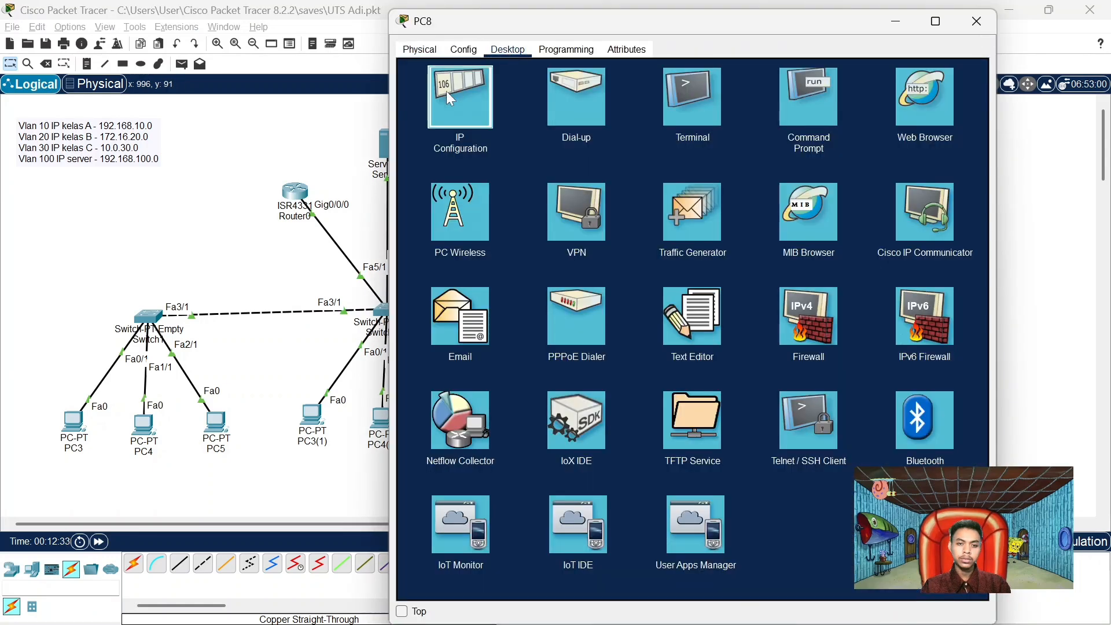
click(446, 92)
click(416, 121)
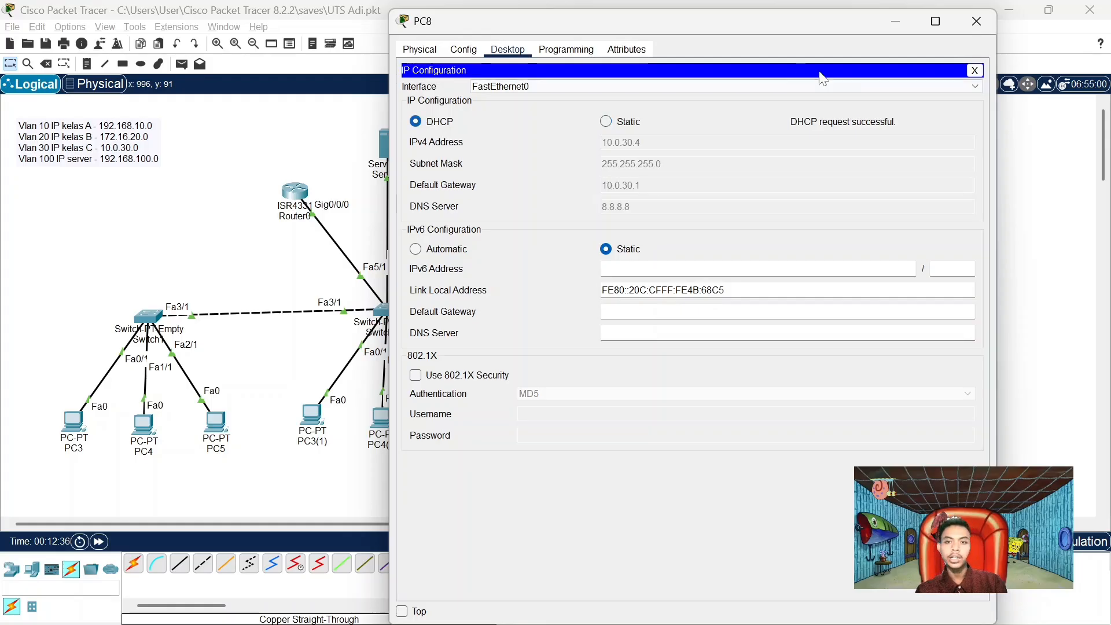
click(978, 21)
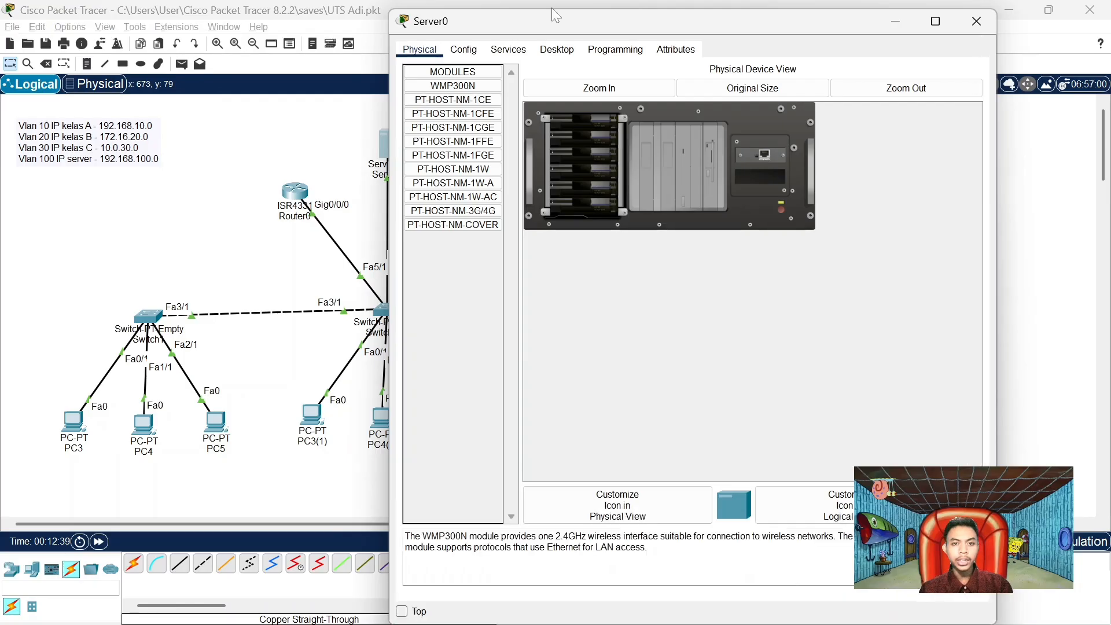
Set Server0's IP configuration to DHCP and close its window
click(558, 50)
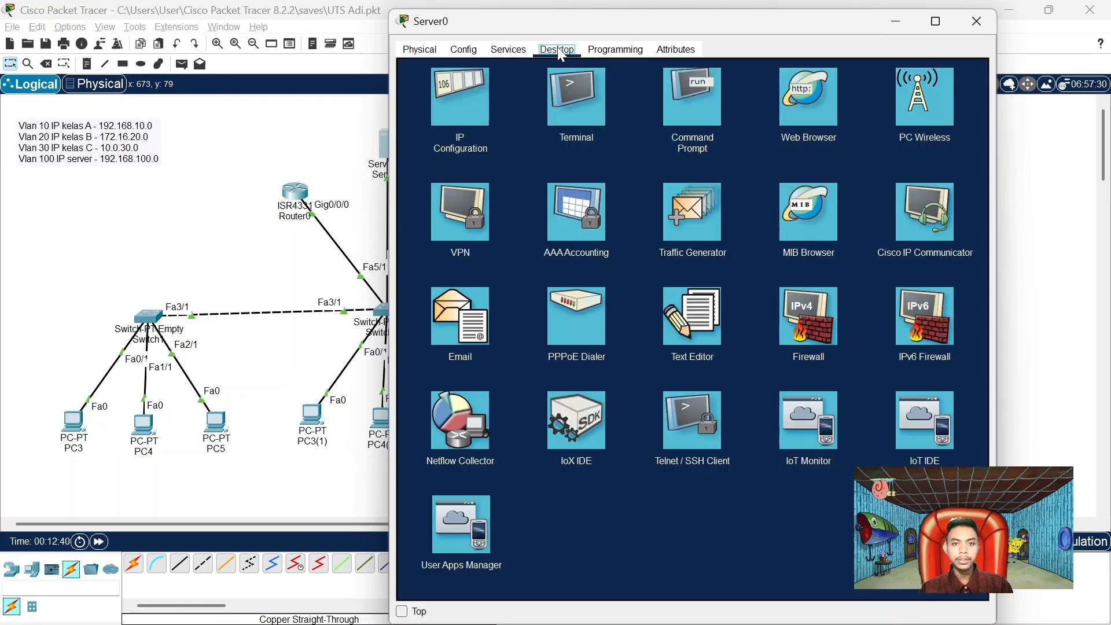
click(466, 87)
click(418, 106)
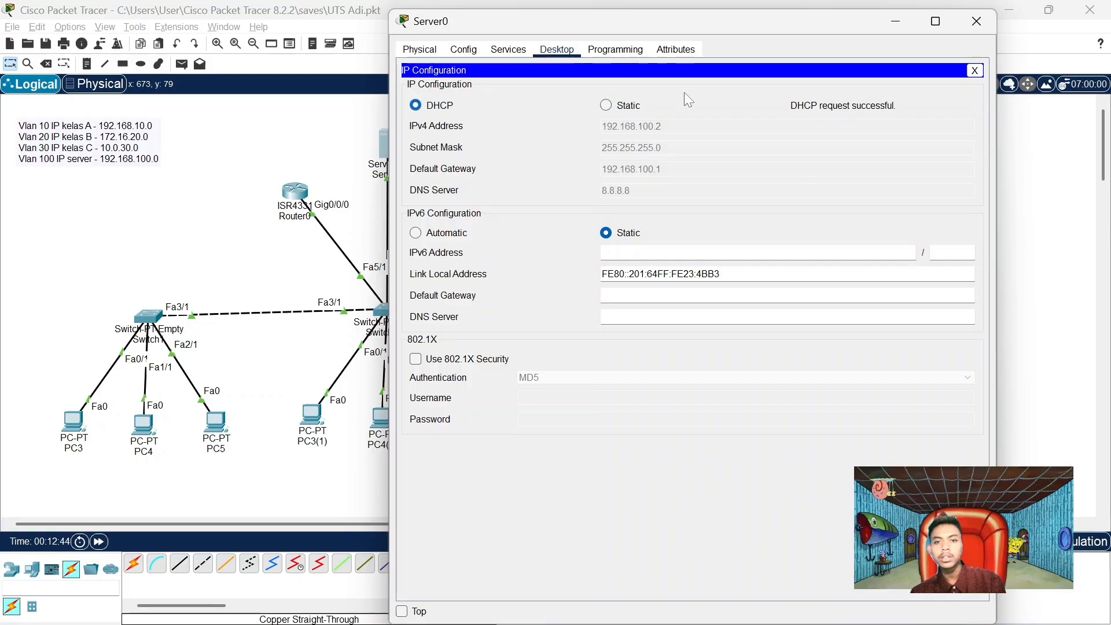
click(976, 22)
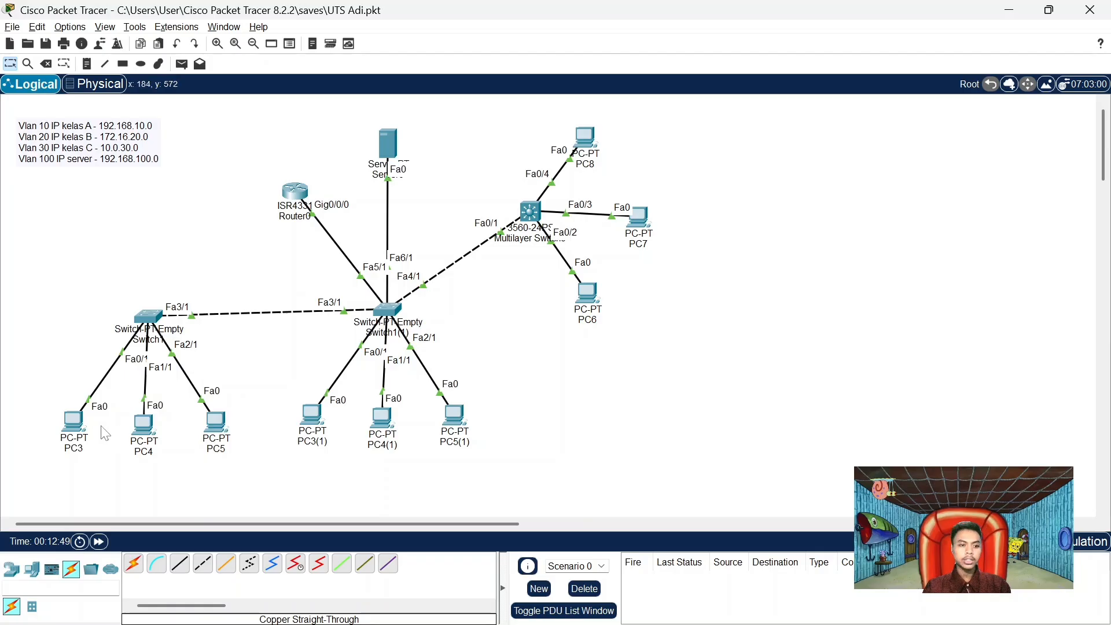
Check the IPv4 address assigned to Server0 in its IP configuration and close its window
click(396, 154)
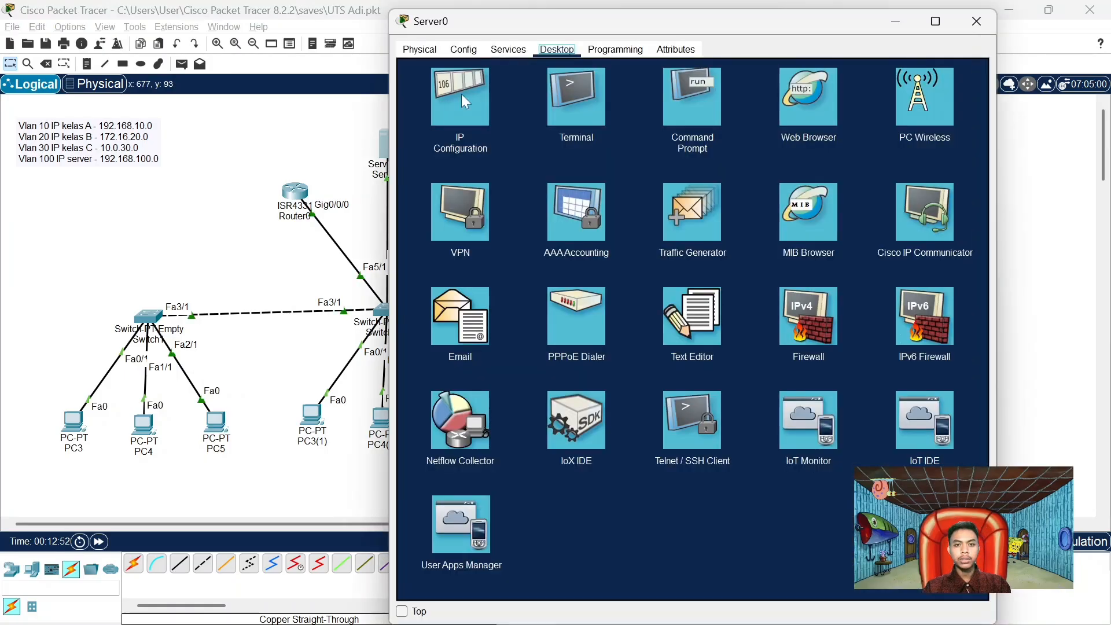
click(462, 101)
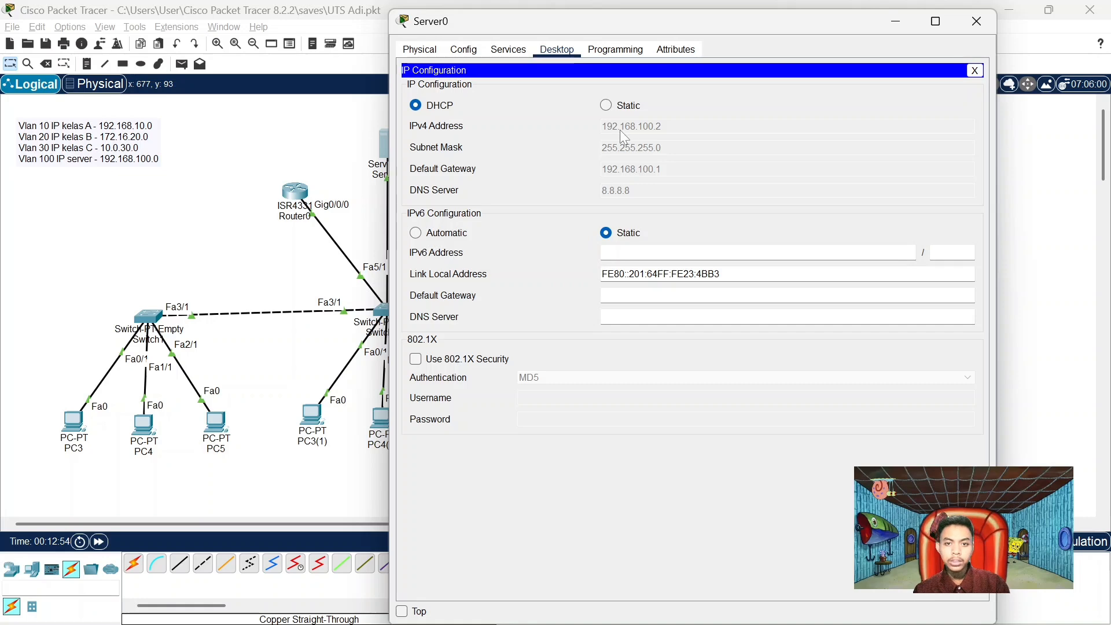
click(976, 20)
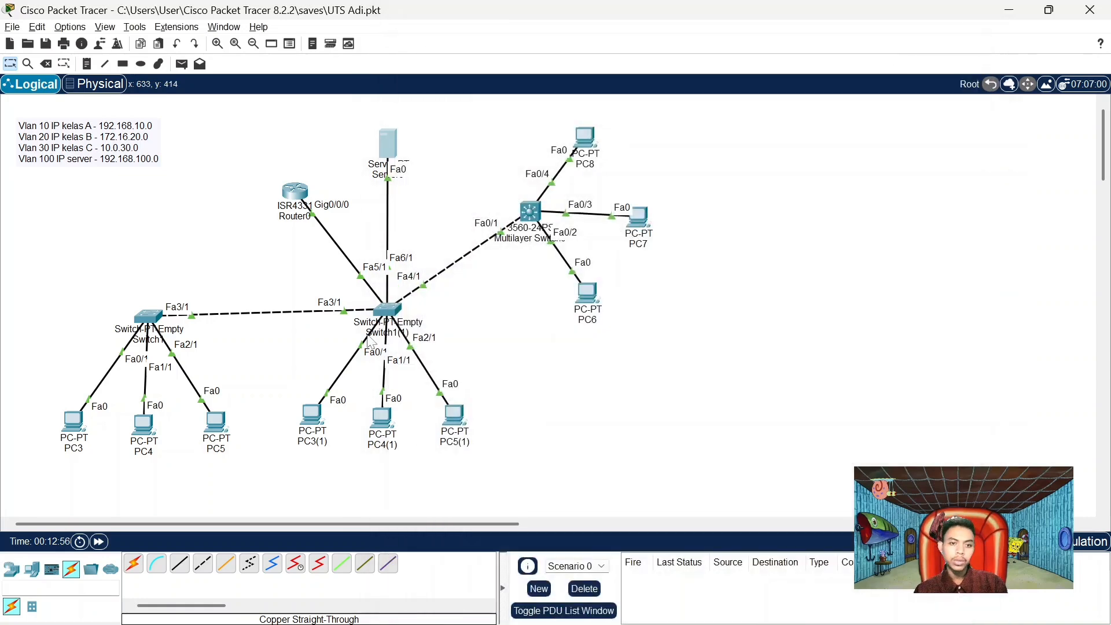
Ping Server0 at 192.168.100.2 from PC3's command prompt and close PC3's window
click(77, 419)
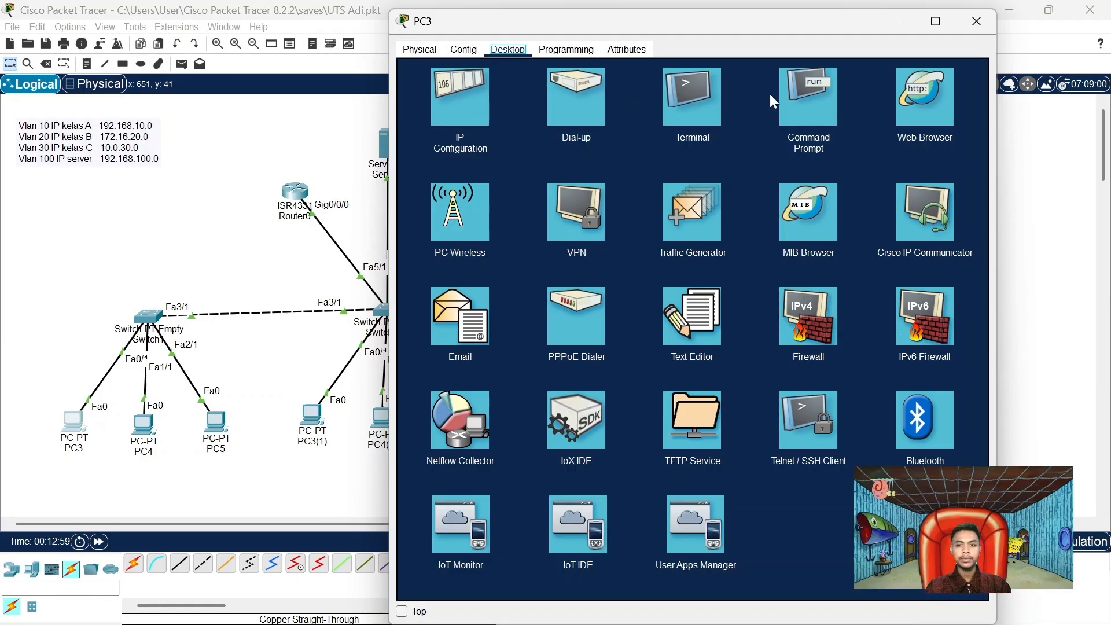
click(832, 98)
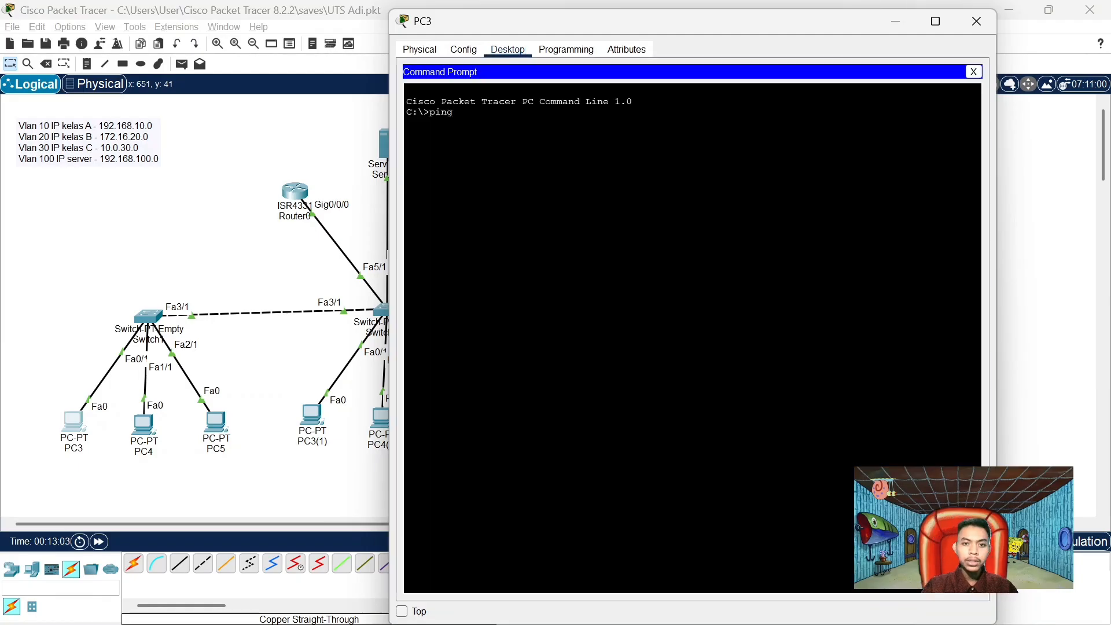
text(ping 192.168.100)
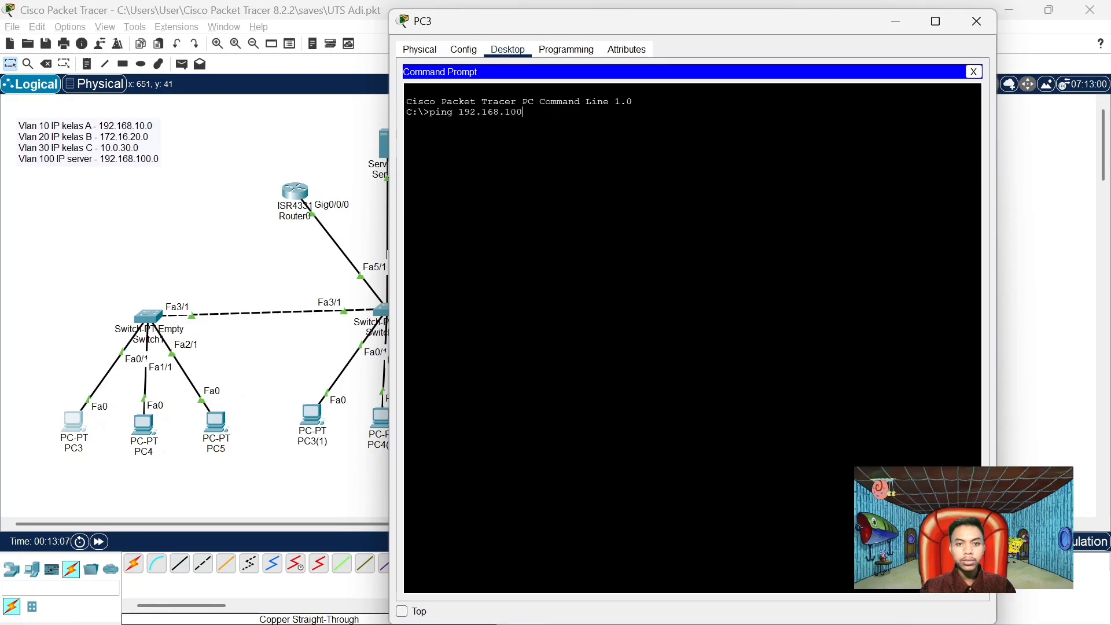
text(.2)
key(Return)
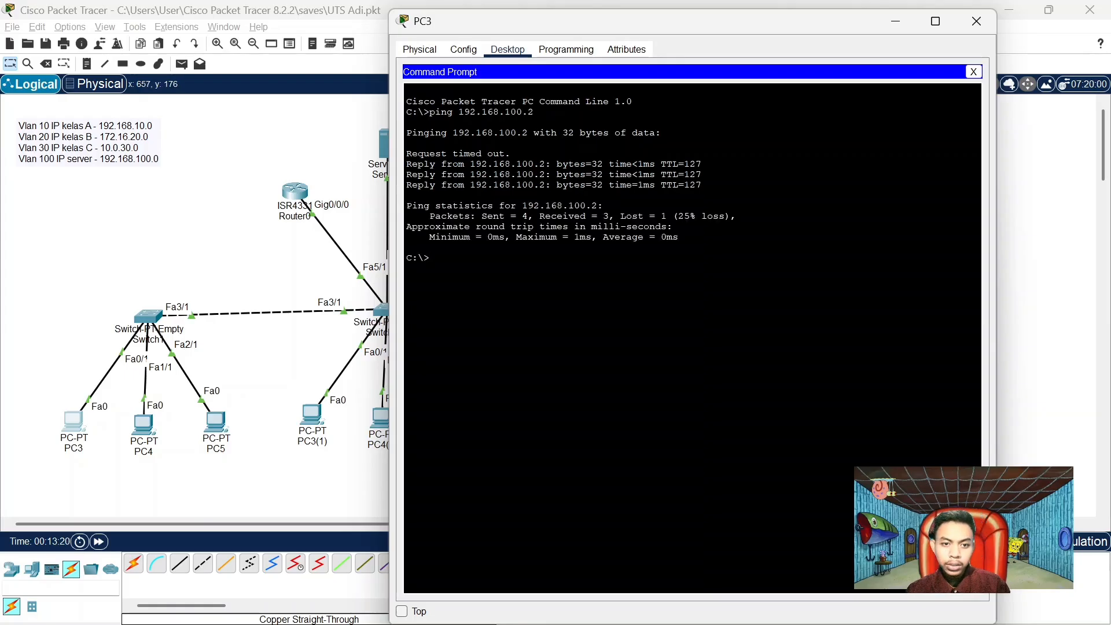
click(977, 22)
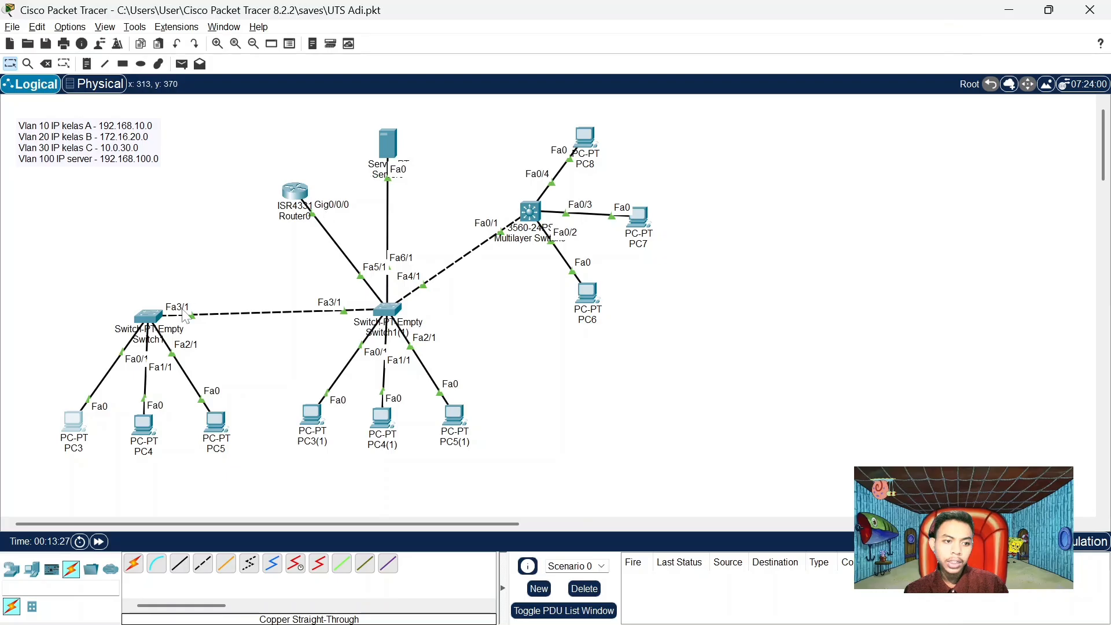
Load the web page at 192.168.100.2 in PC3's web browser and close PC3's window
click(73, 431)
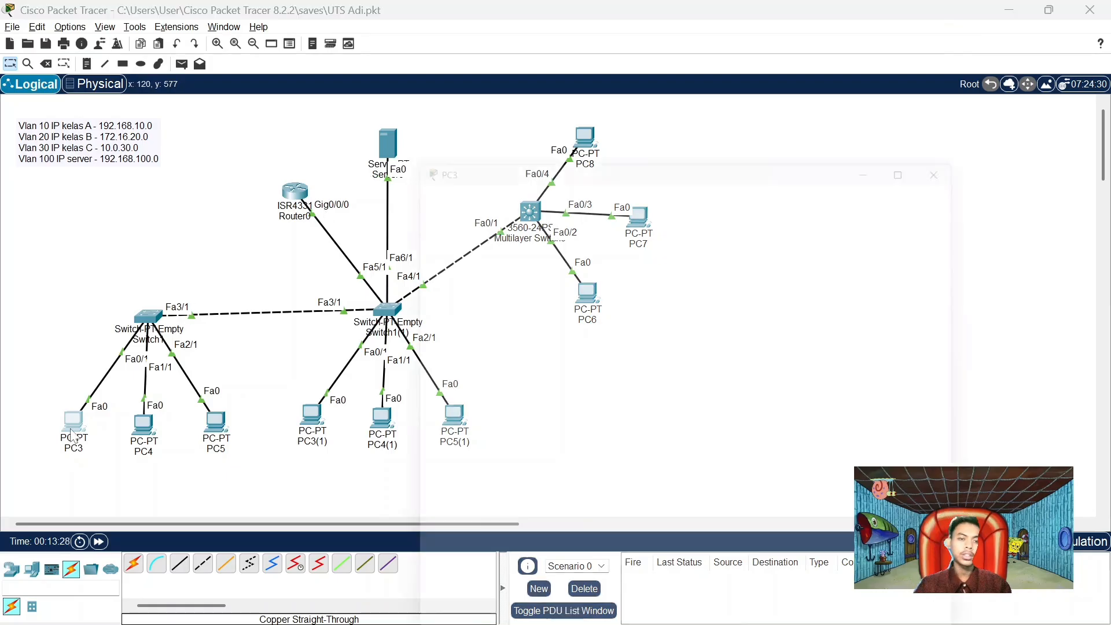
click(922, 111)
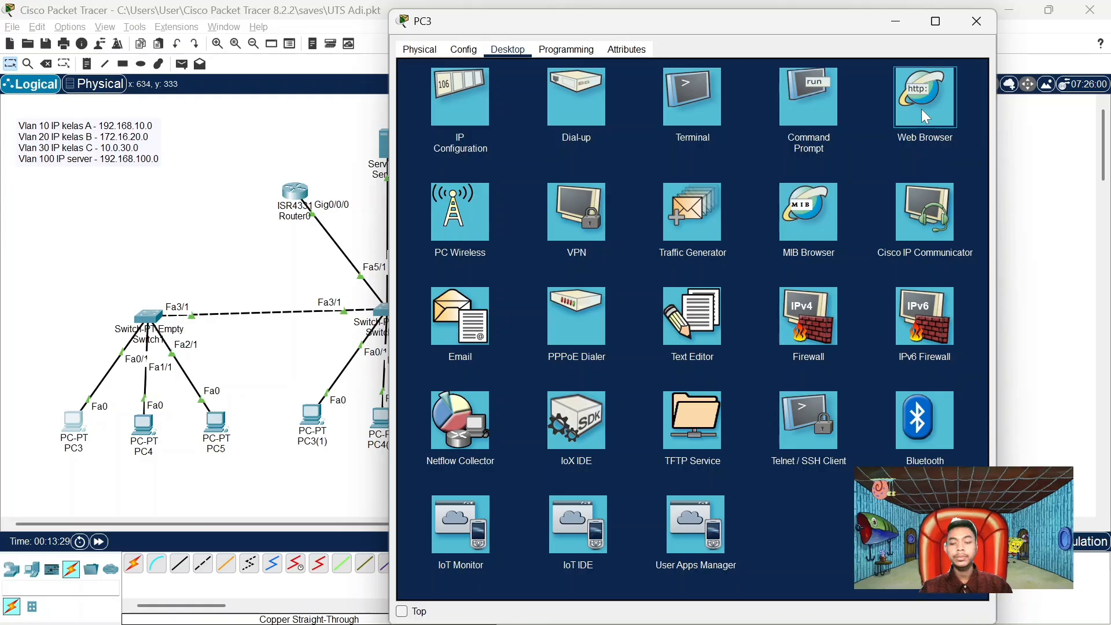
click(921, 110)
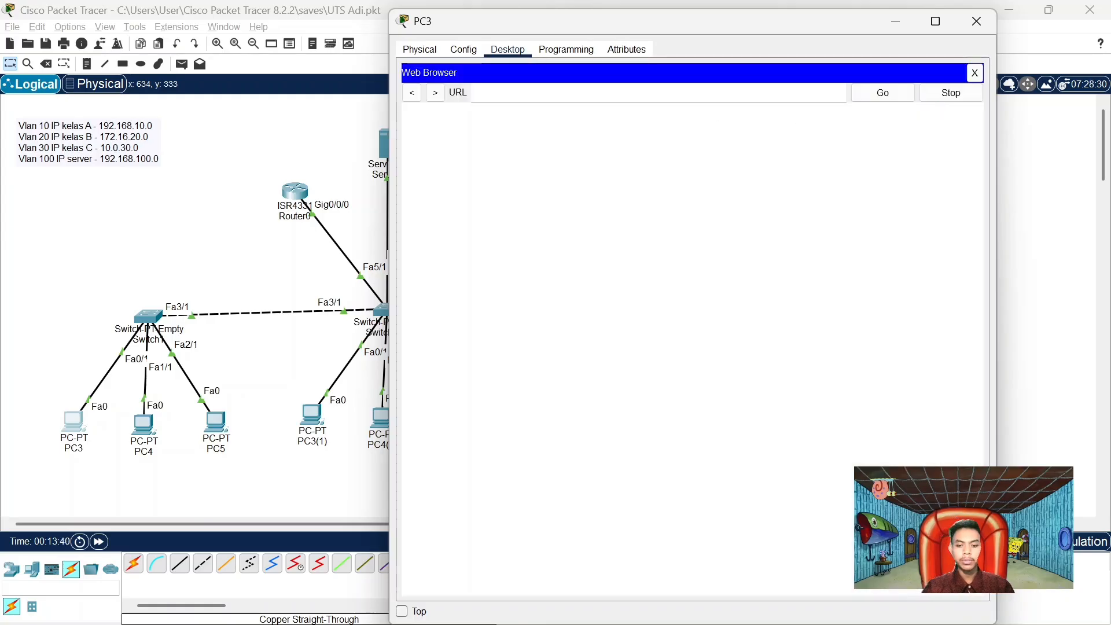
text(192.1)
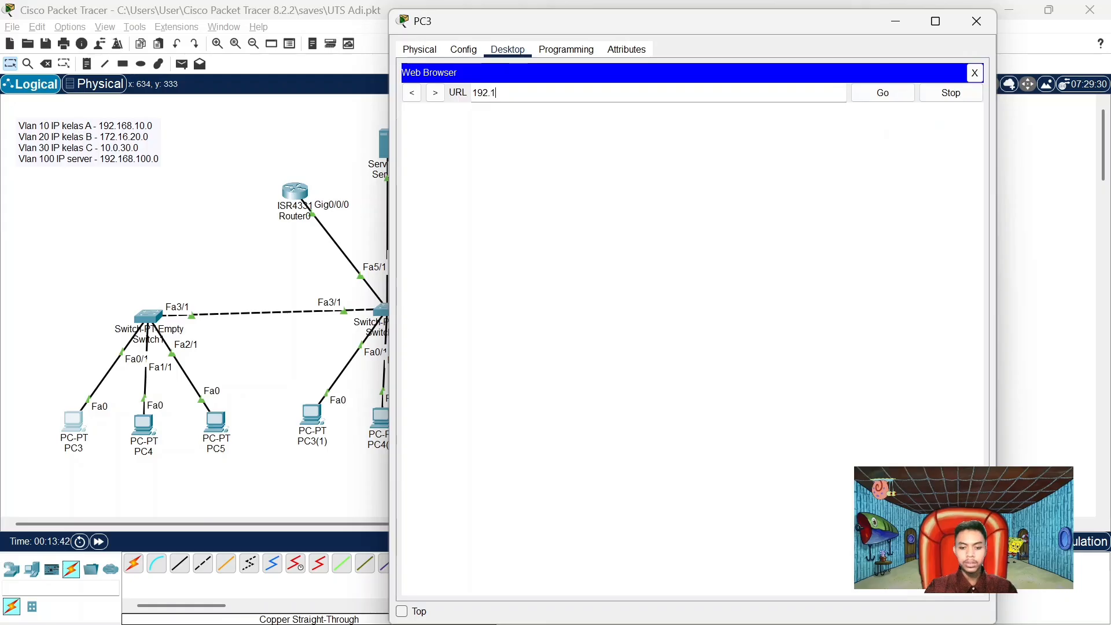
text(68.100.)
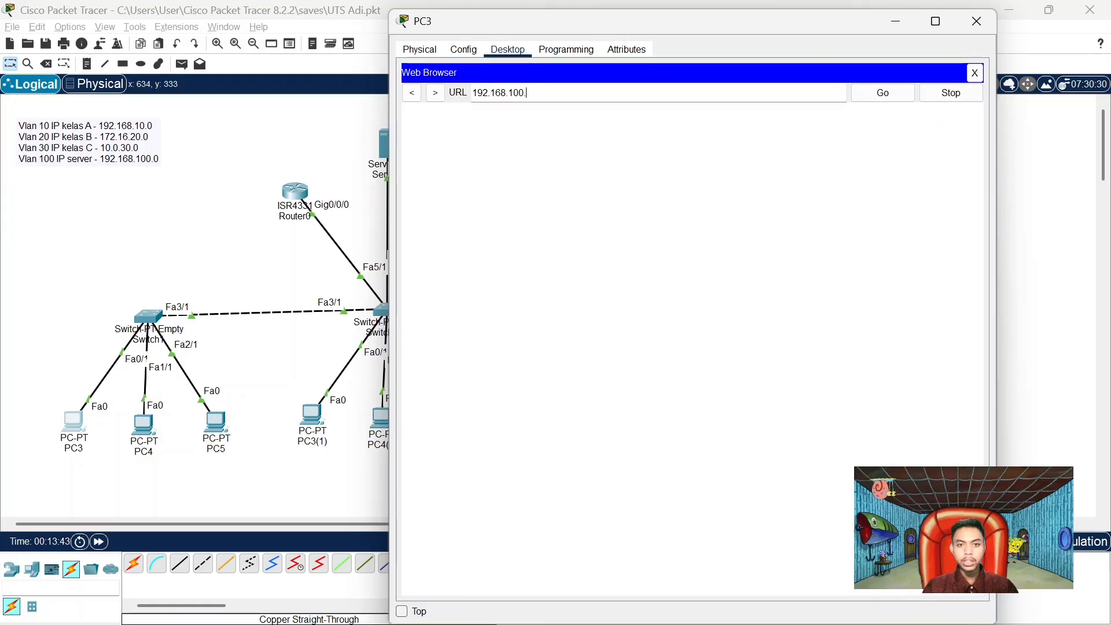
text(2)
key(Return)
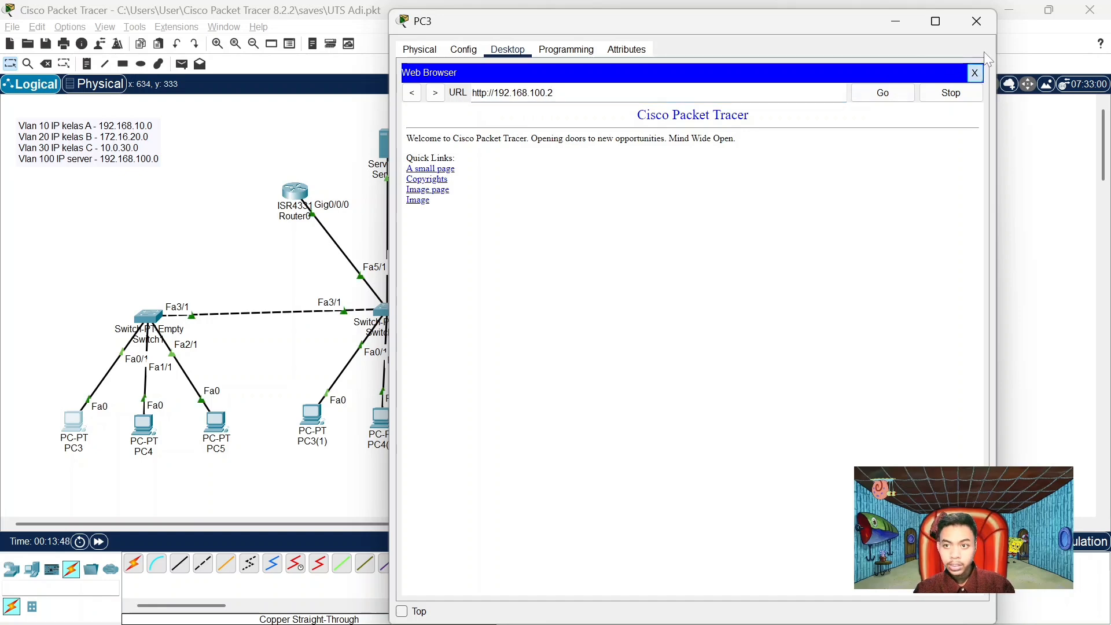
click(971, 20)
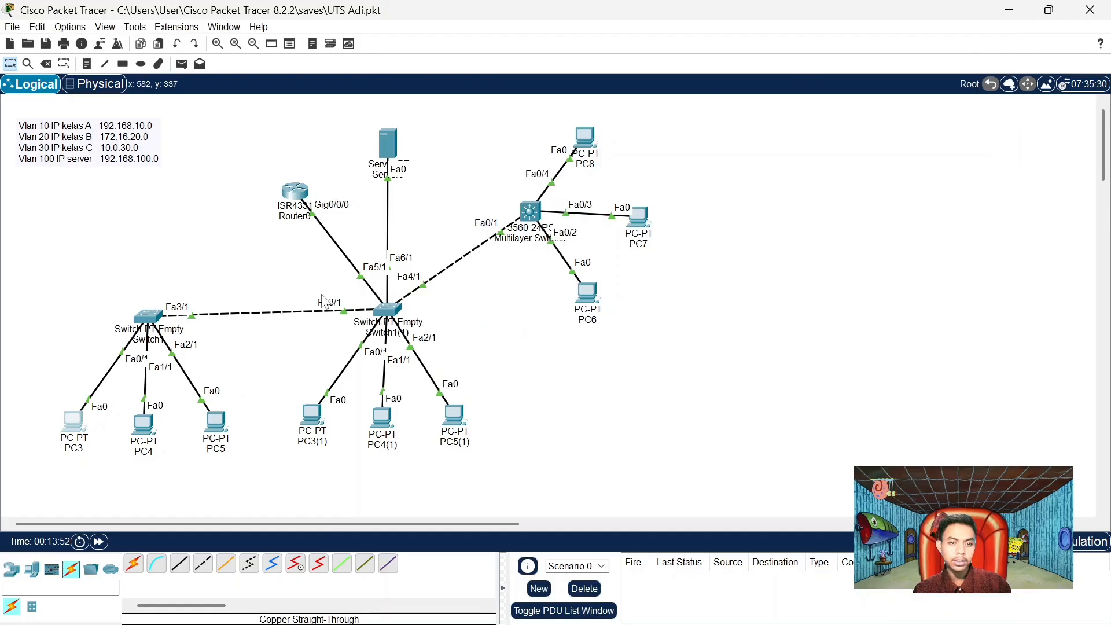
Check the IPv4 address assigned to PC3 in its IP configuration and close its window
click(74, 428)
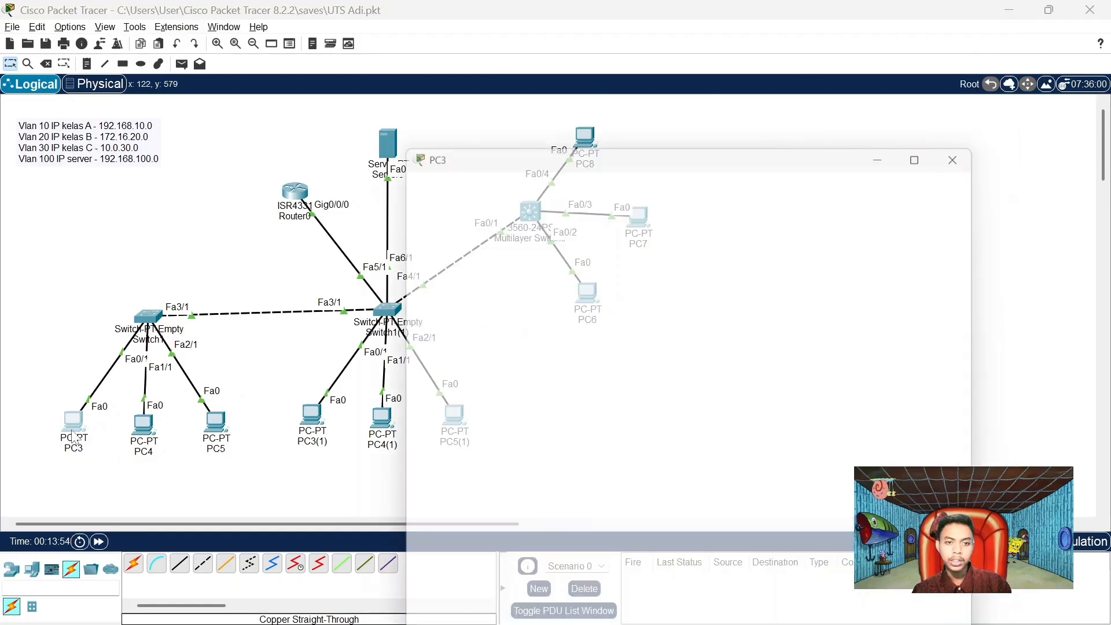
click(451, 102)
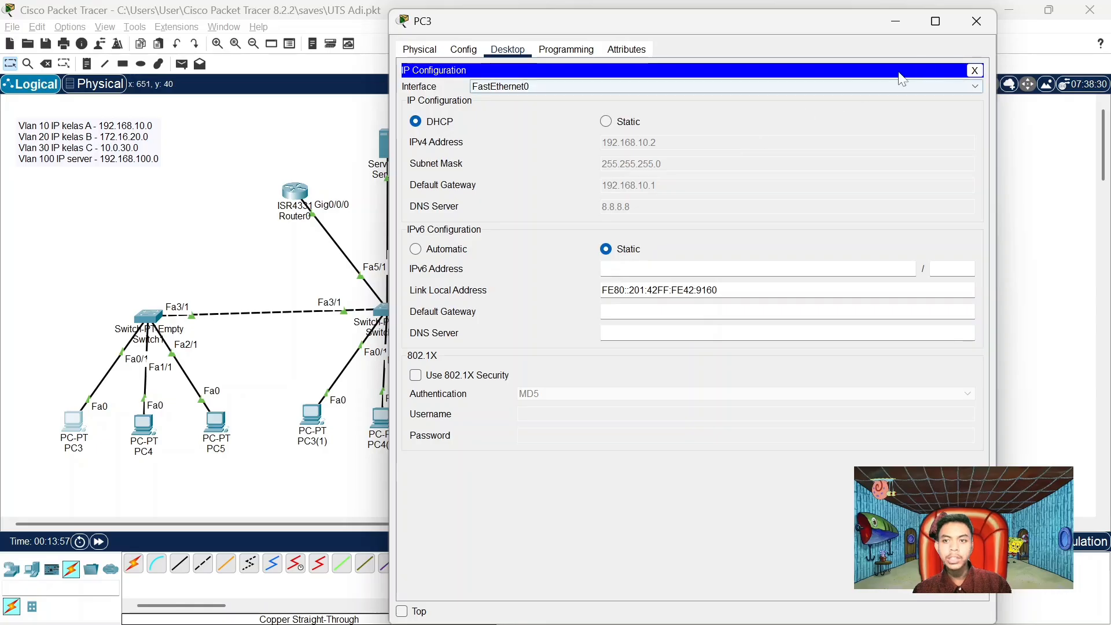
click(978, 20)
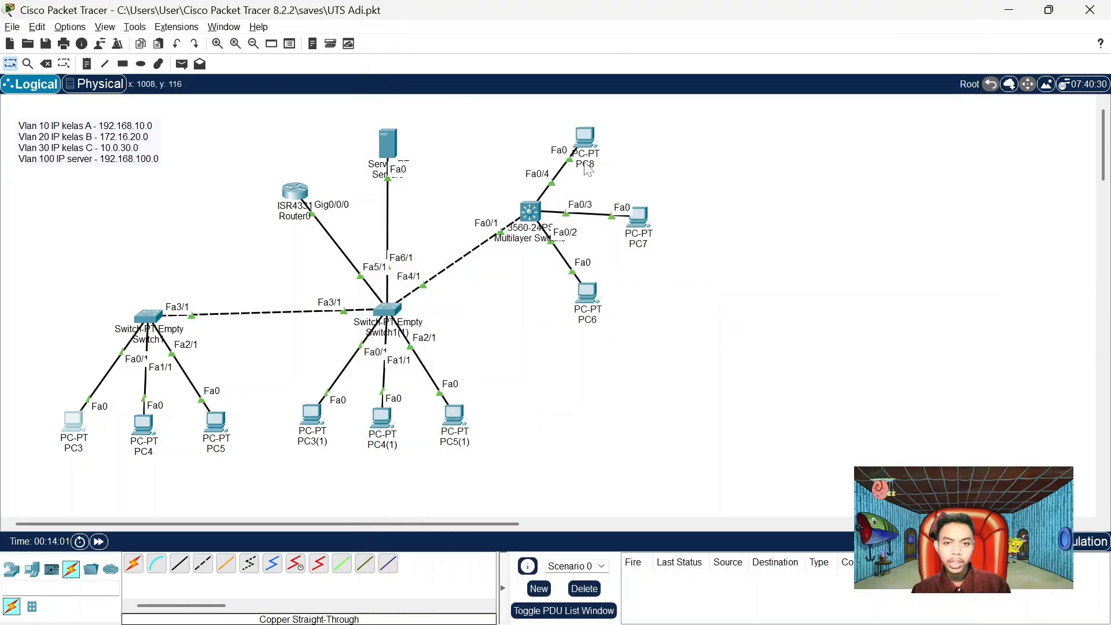
Ping PC3 at 192.168.10.2 from PC8's command prompt and close PC8's window
click(588, 140)
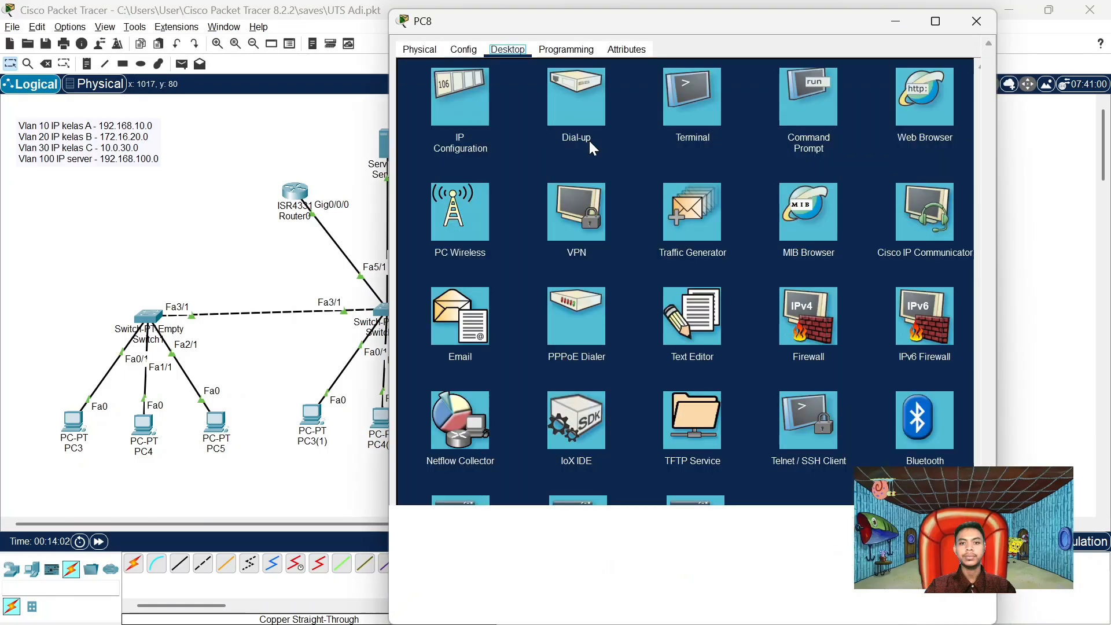
click(831, 103)
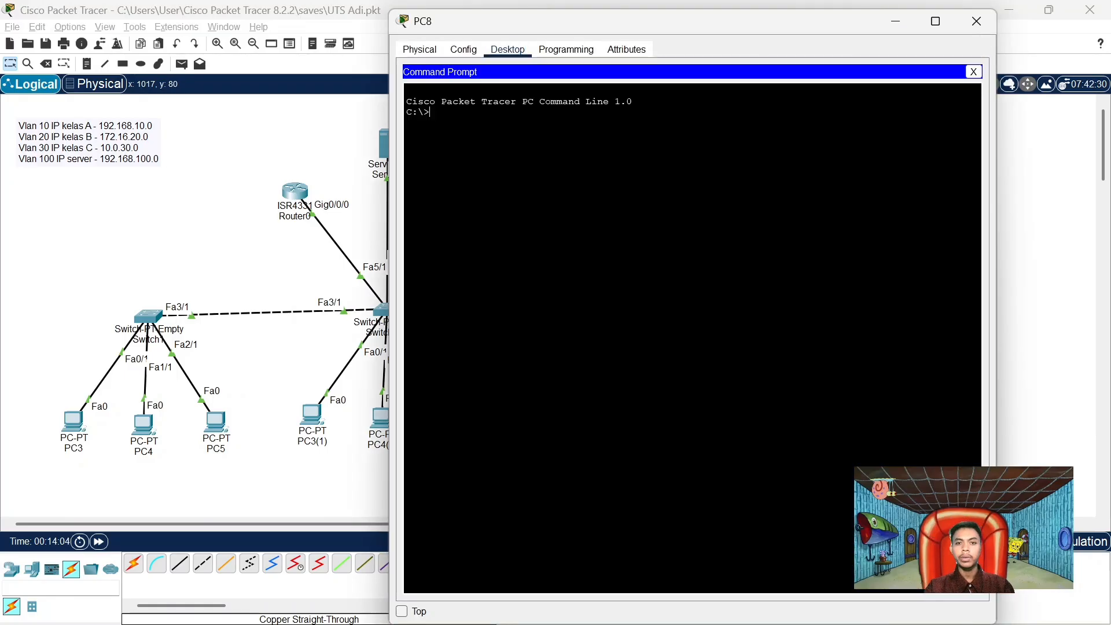
text(pun)
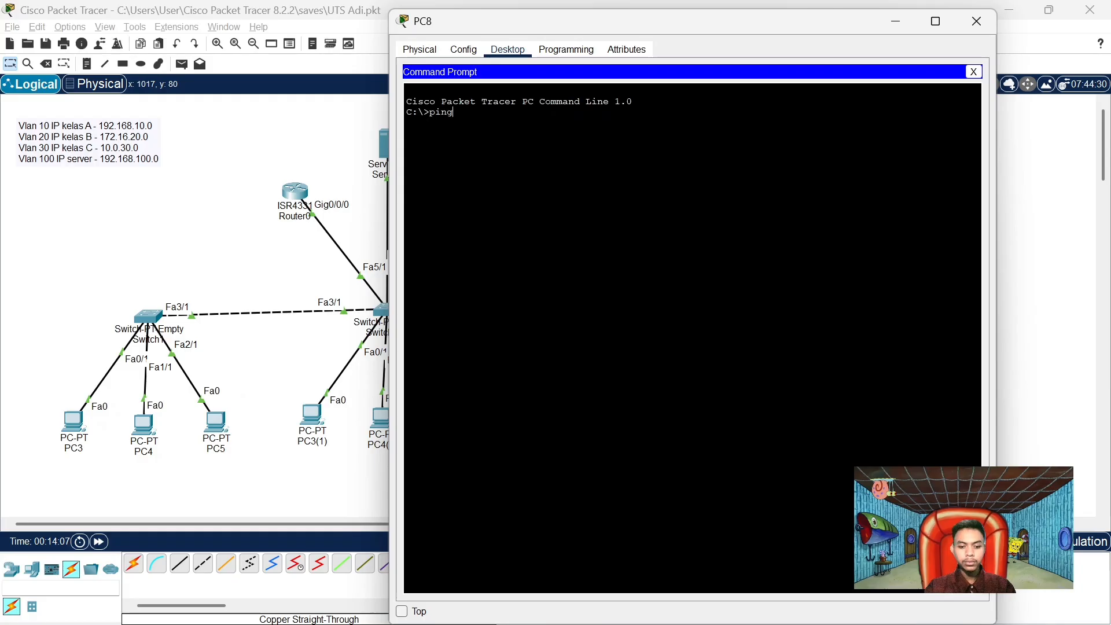
text(g 19)
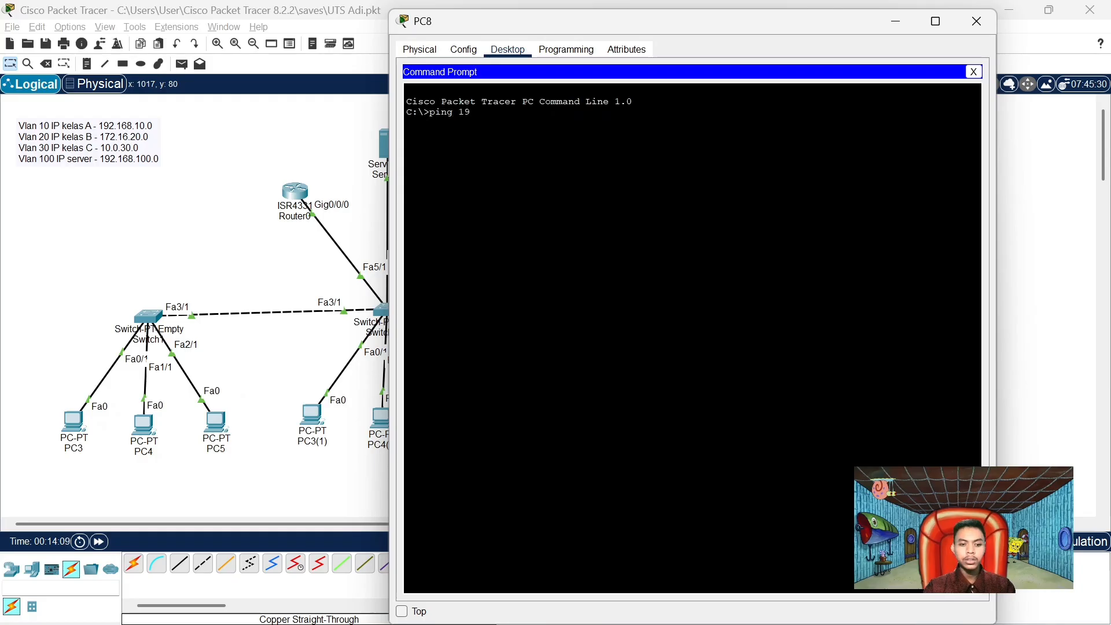
text(2.168)
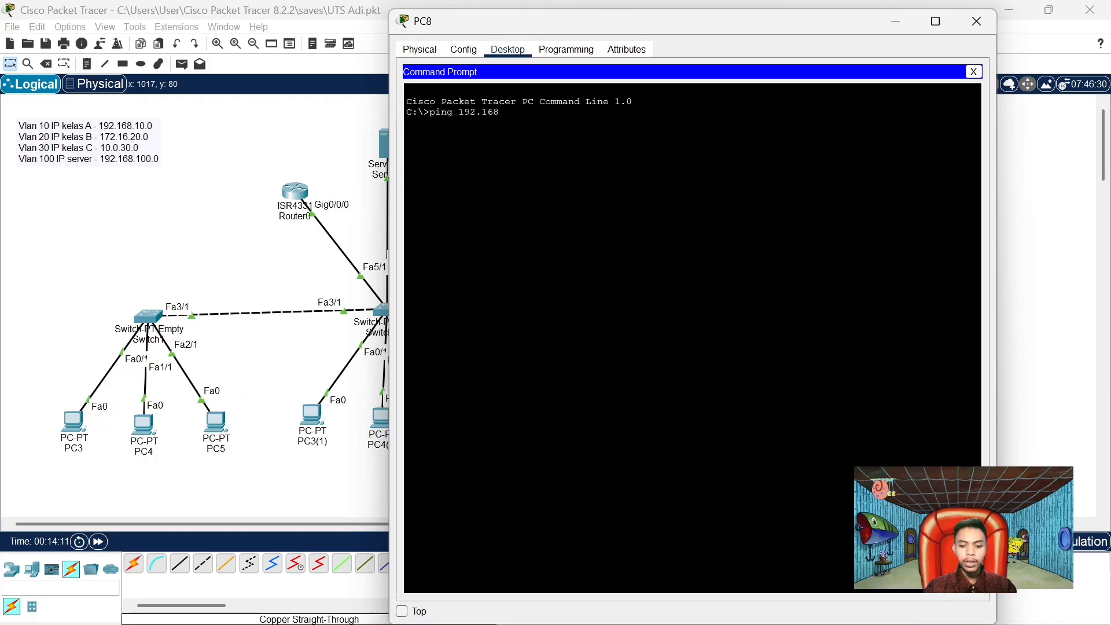
text(.10.3)
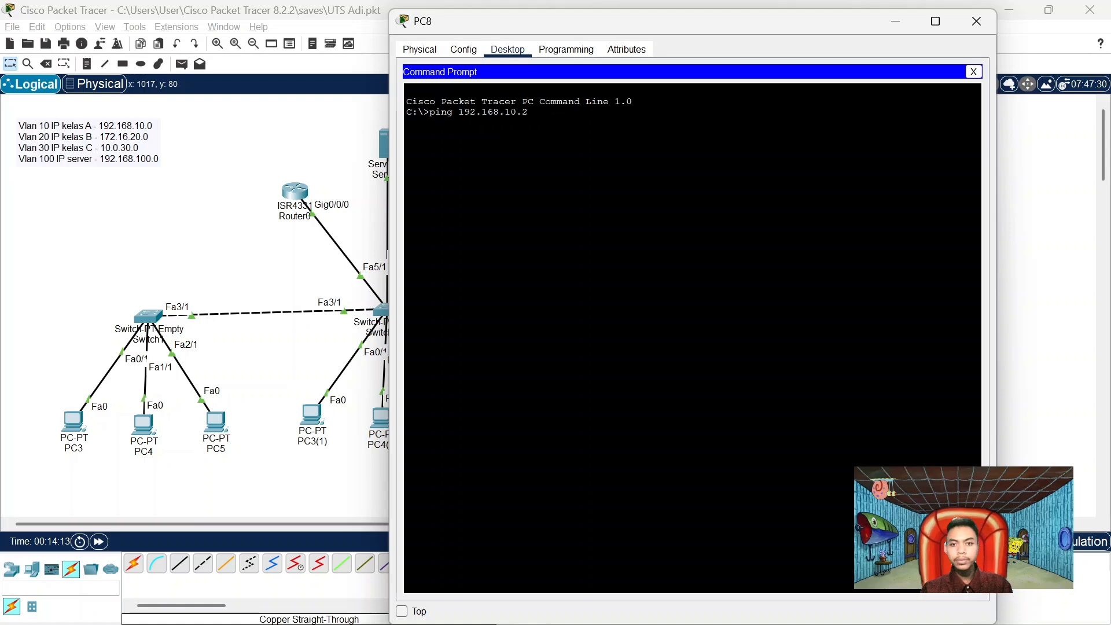
key(Return)
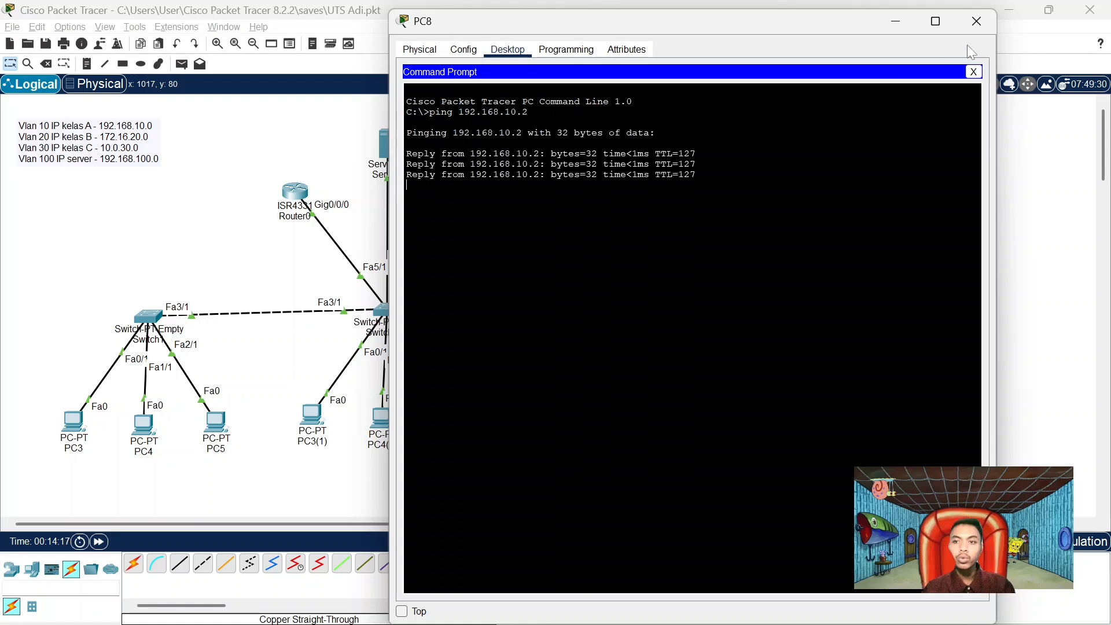
click(977, 21)
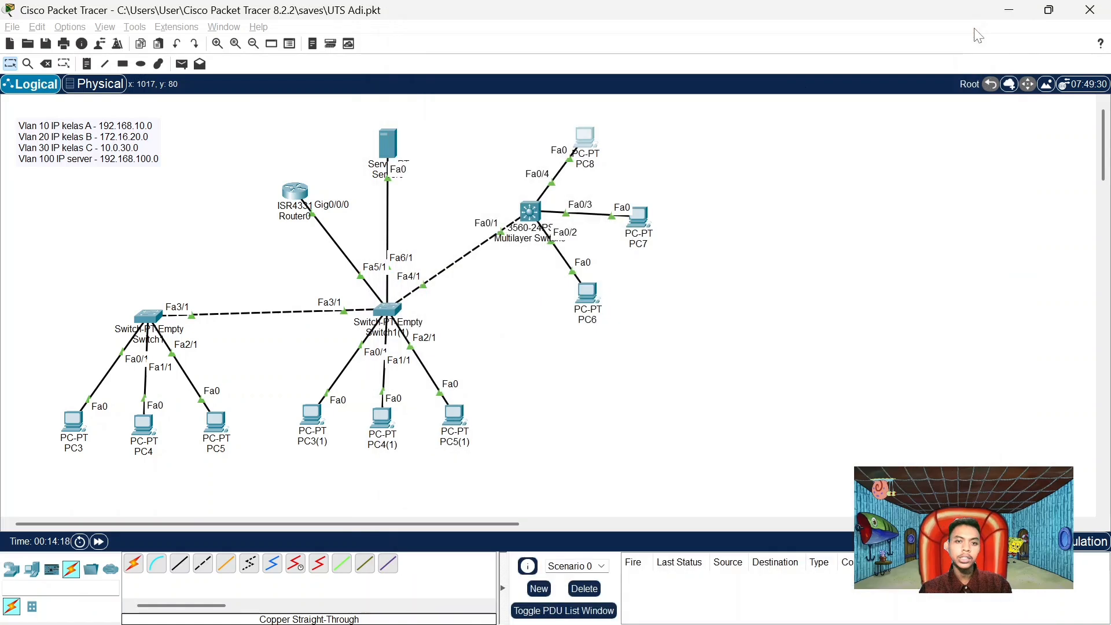
Recheck PC3's IPv4 address in its IP configuration and close its window
click(79, 441)
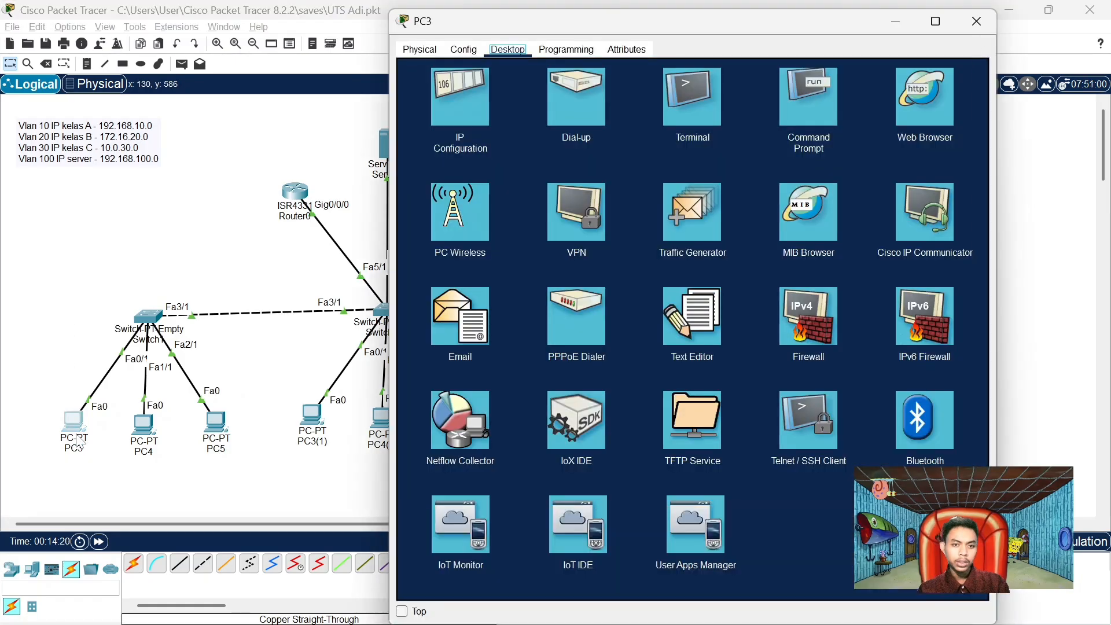
click(468, 108)
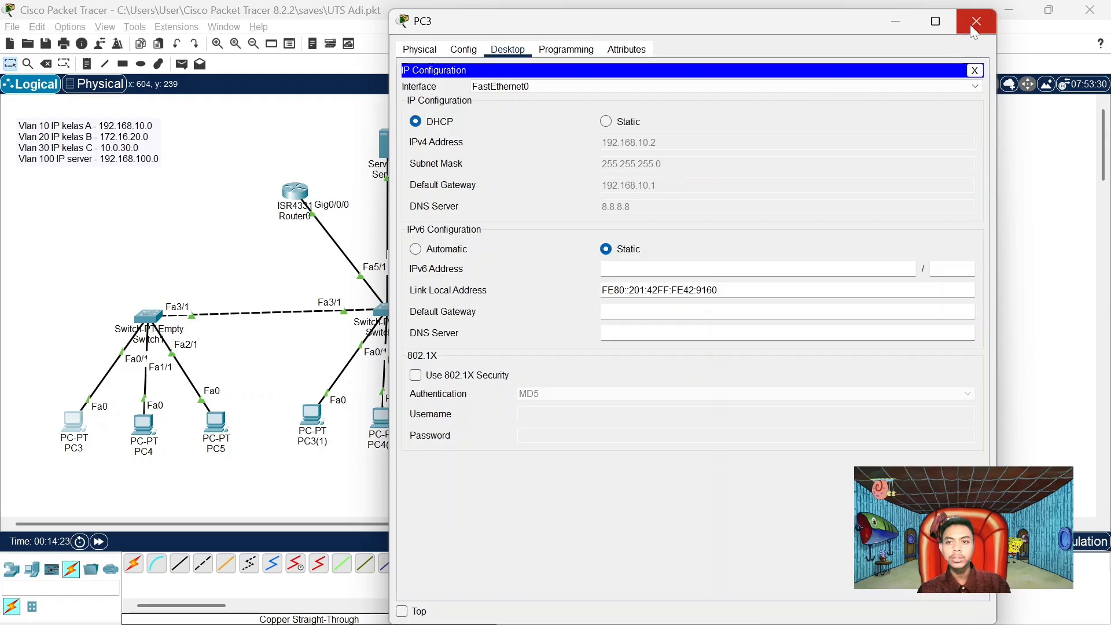
click(977, 22)
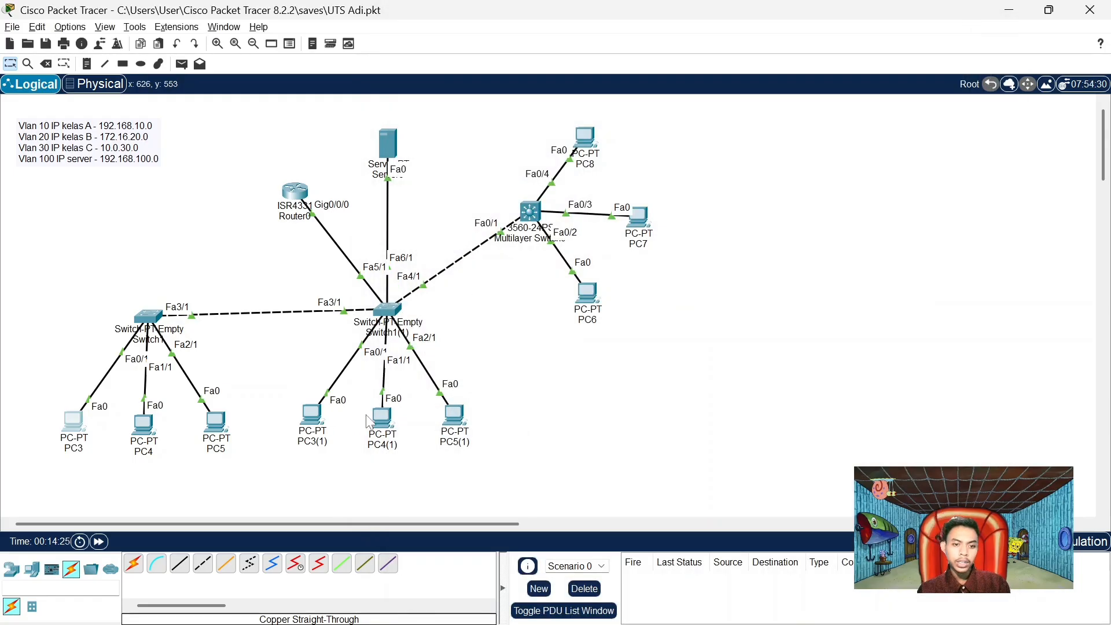
Ping PC3 at 192.168.10.2 from PC5(1)'s command prompt and close PC5(1)'s window
click(457, 415)
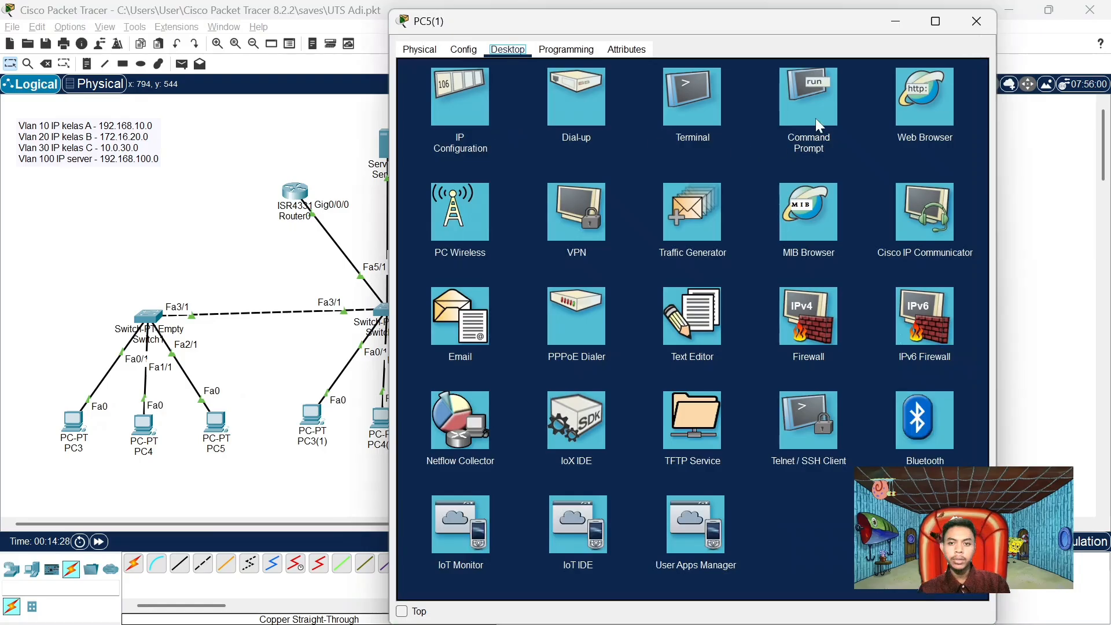
click(816, 119)
text(pi)
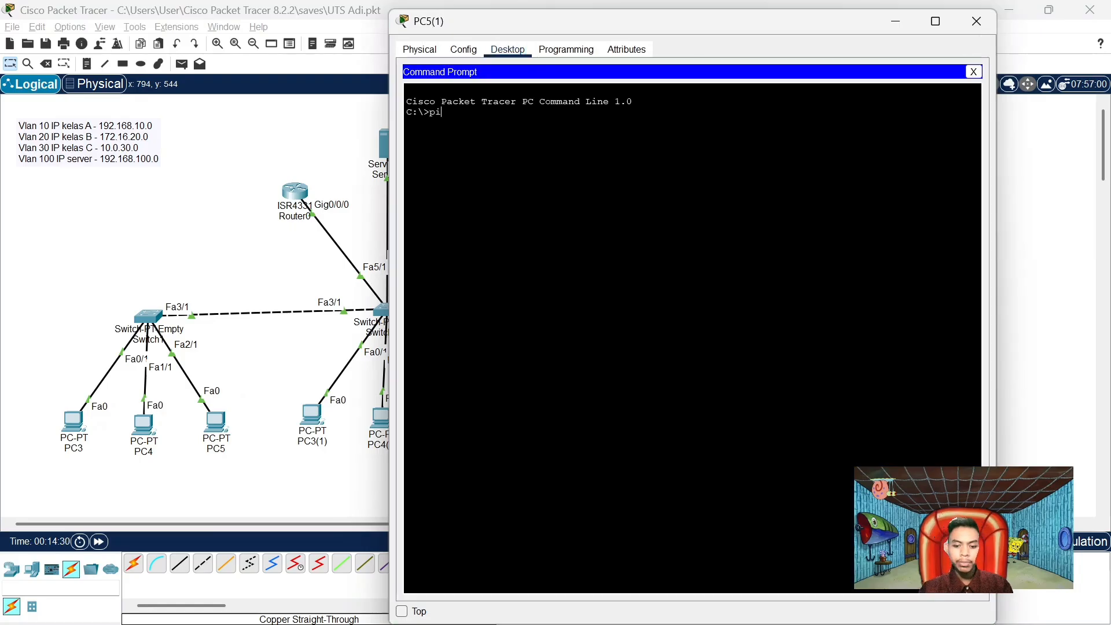
text(ng 192)
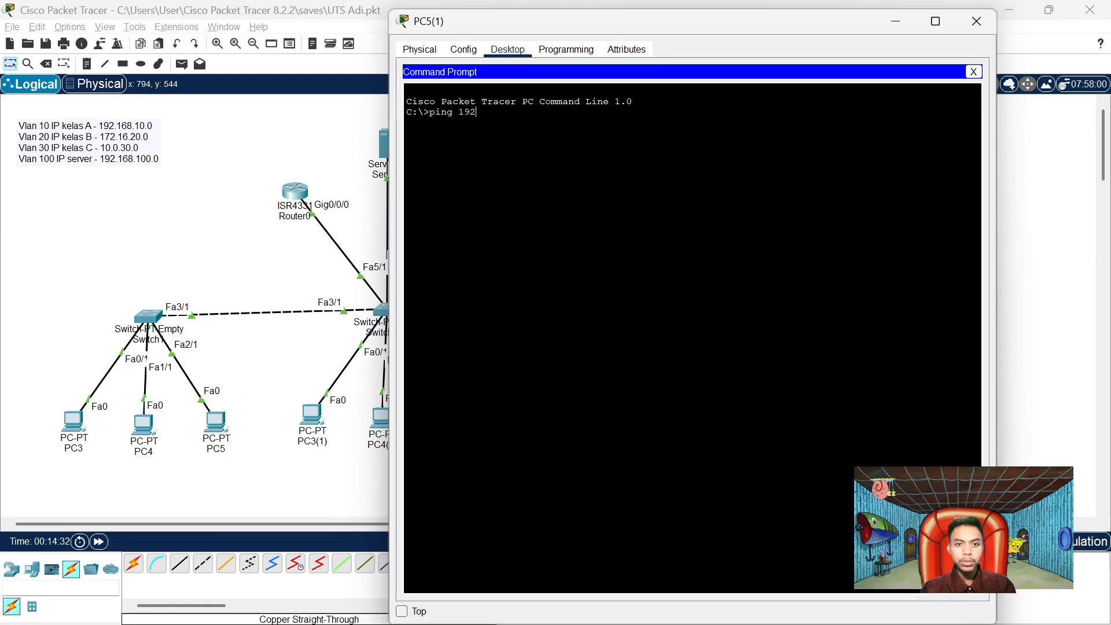
text(.168)
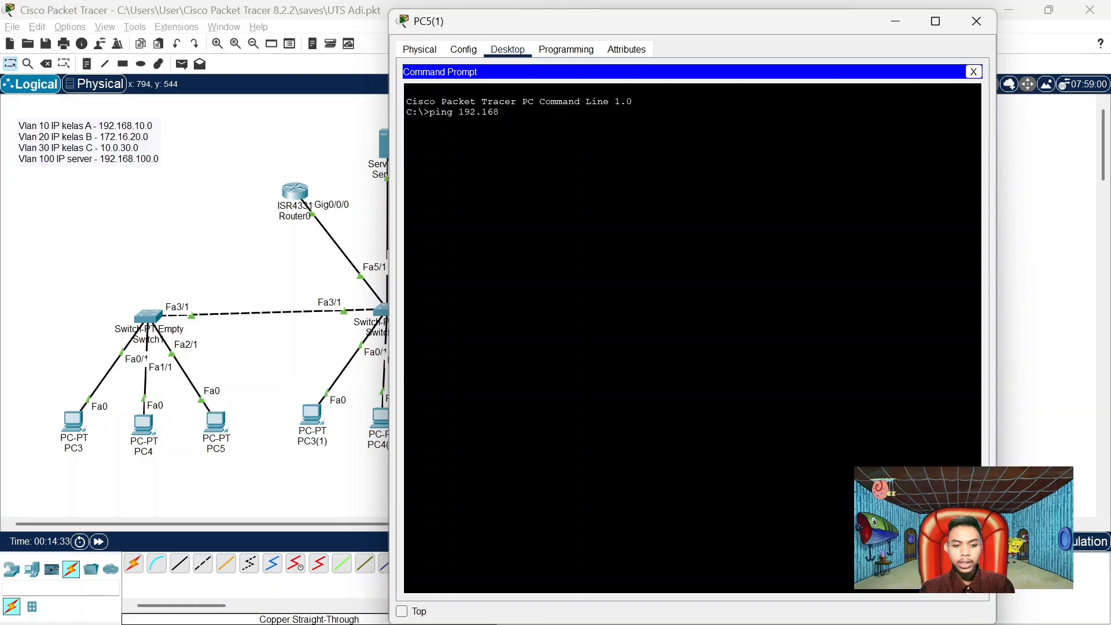
text(.10.)
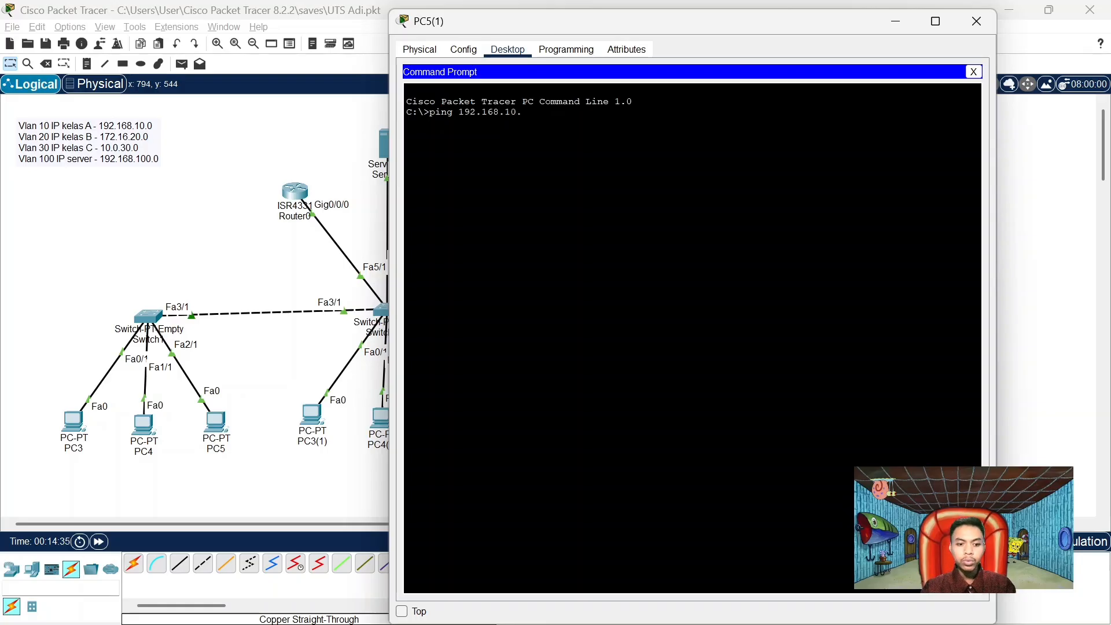
text(2)
key(Return)
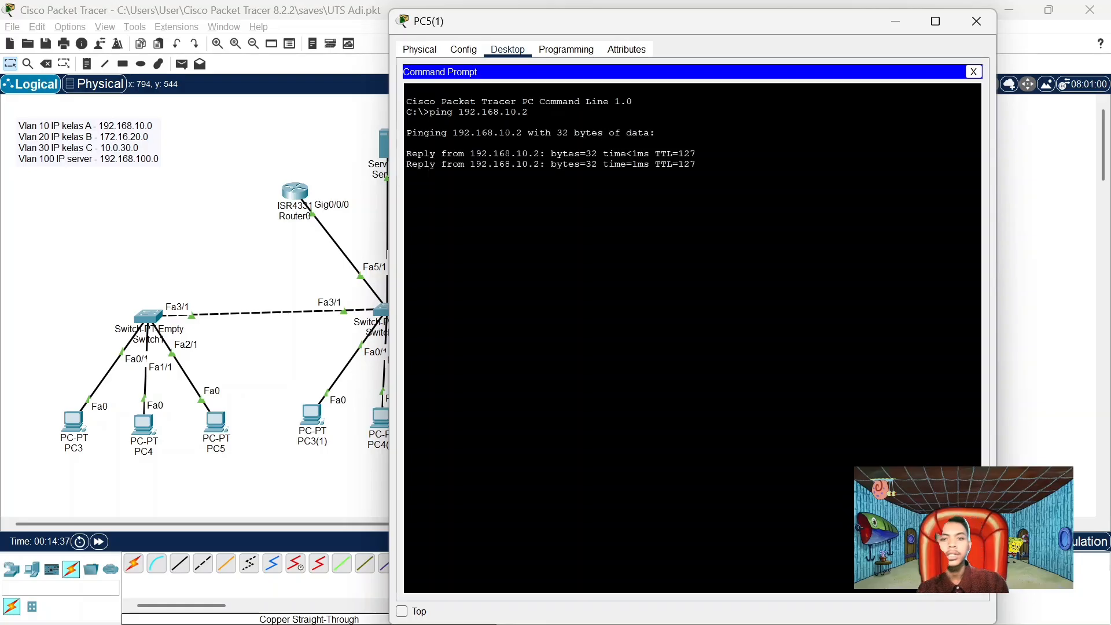
click(982, 33)
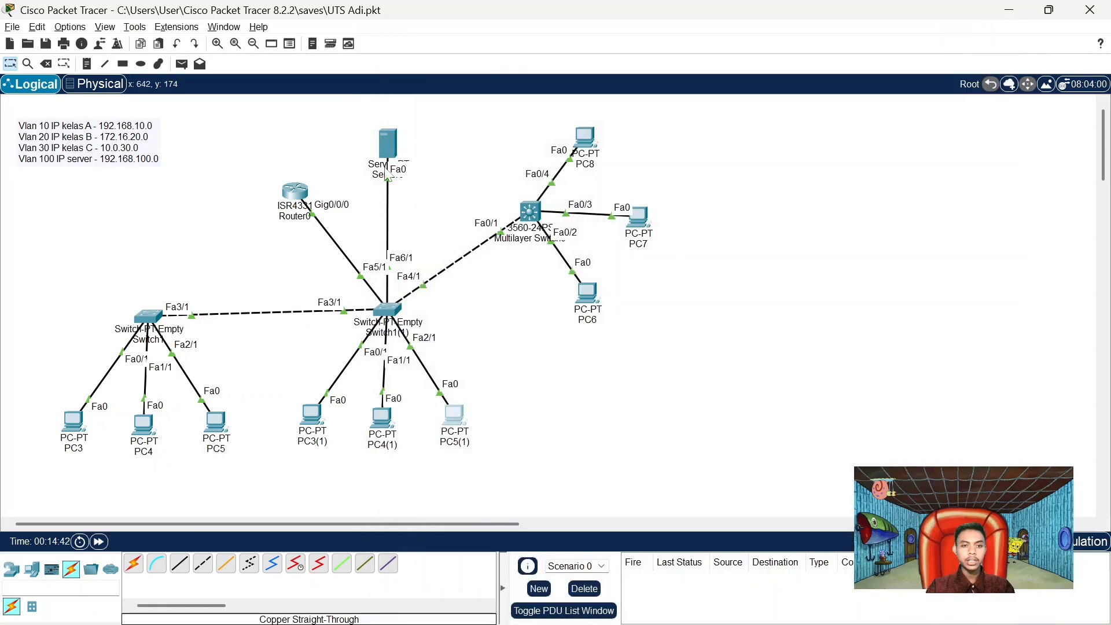
Ping Server0 at 192.168.100.2 from PC3(1)'s command prompt and close PC3(1)'s window
click(312, 421)
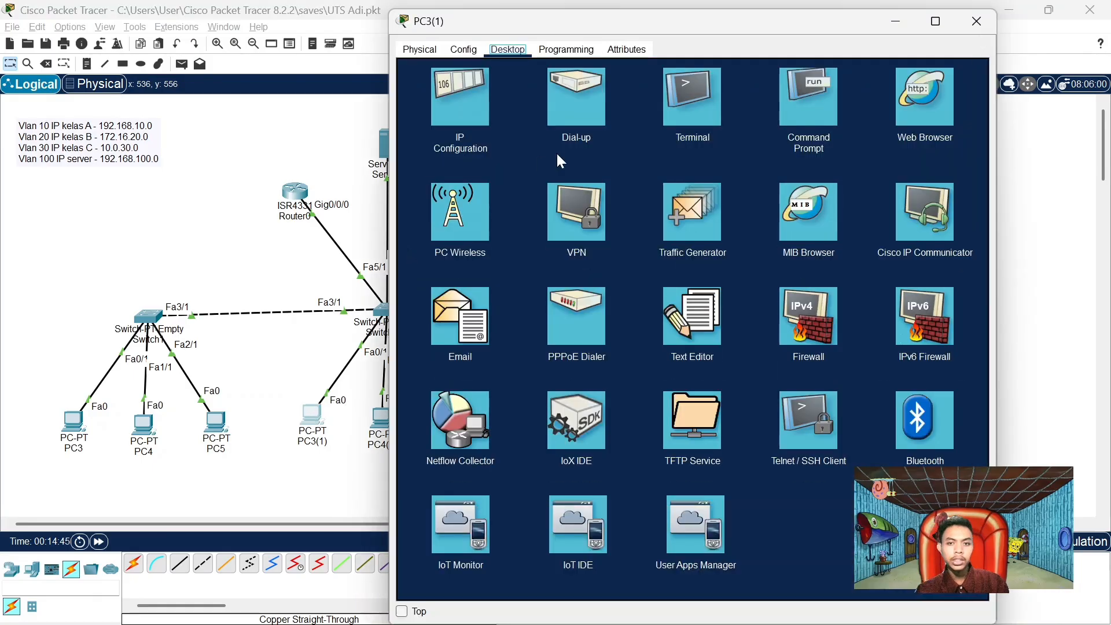
click(822, 70)
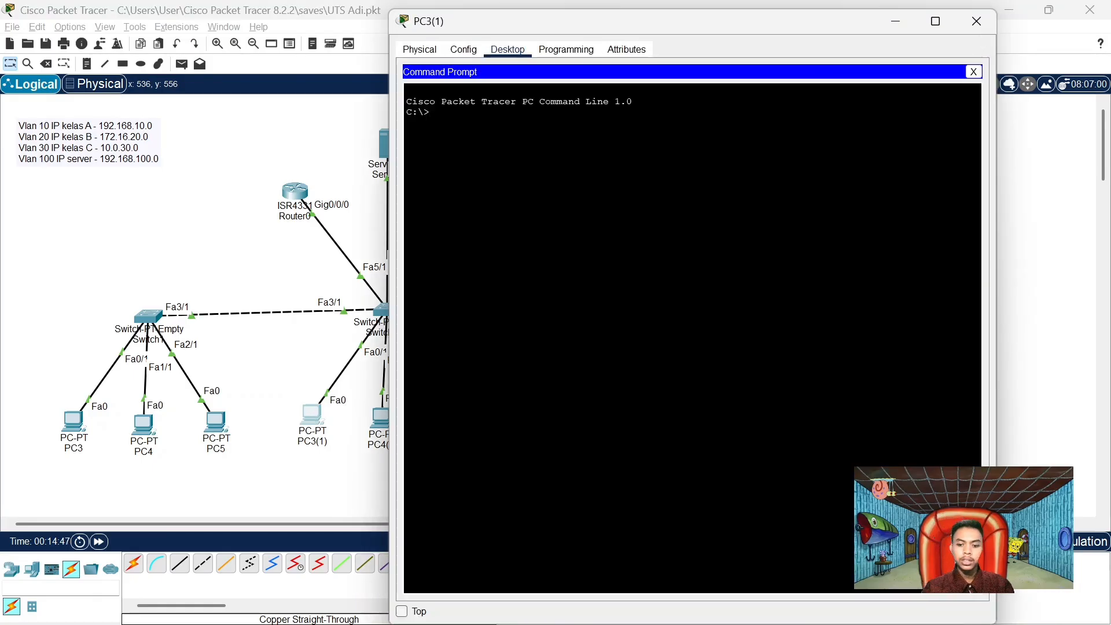
text(ping)
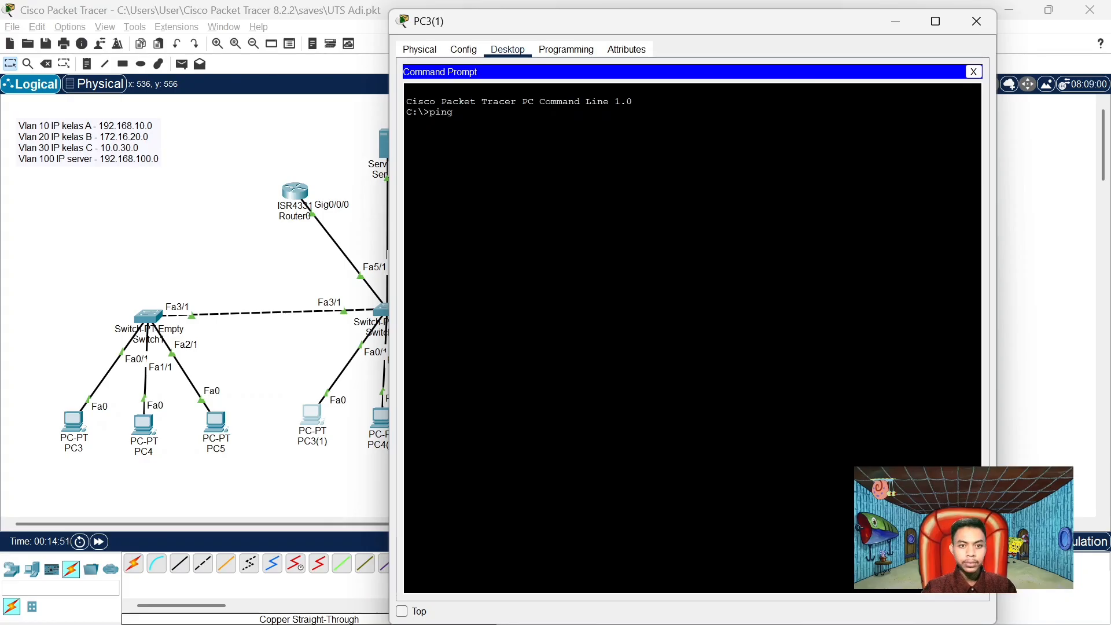
text( 192.16)
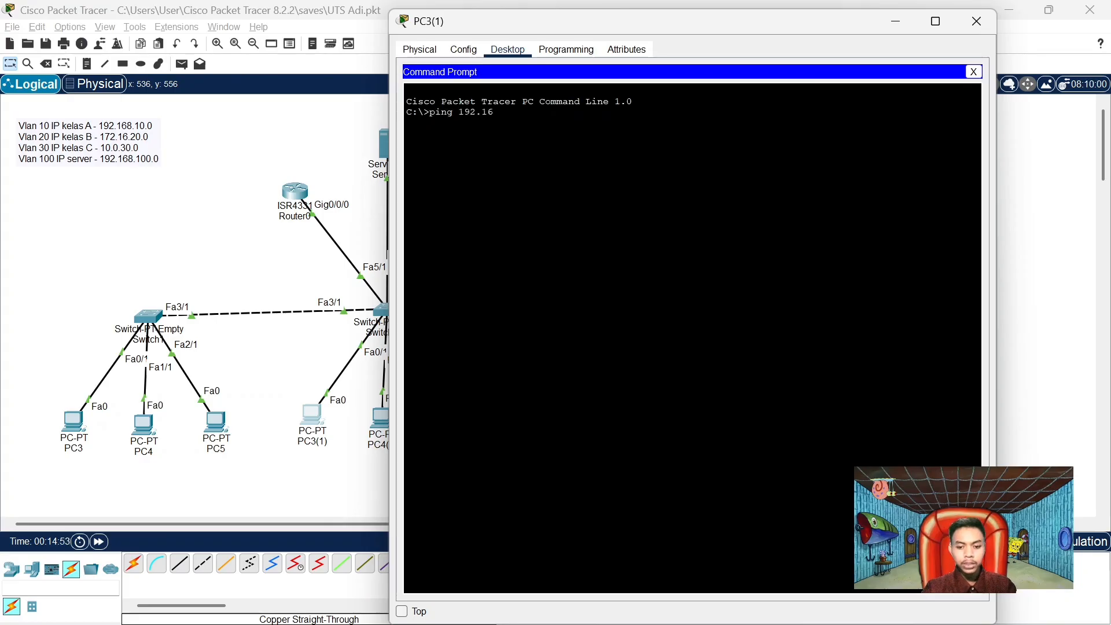
text(8.1)
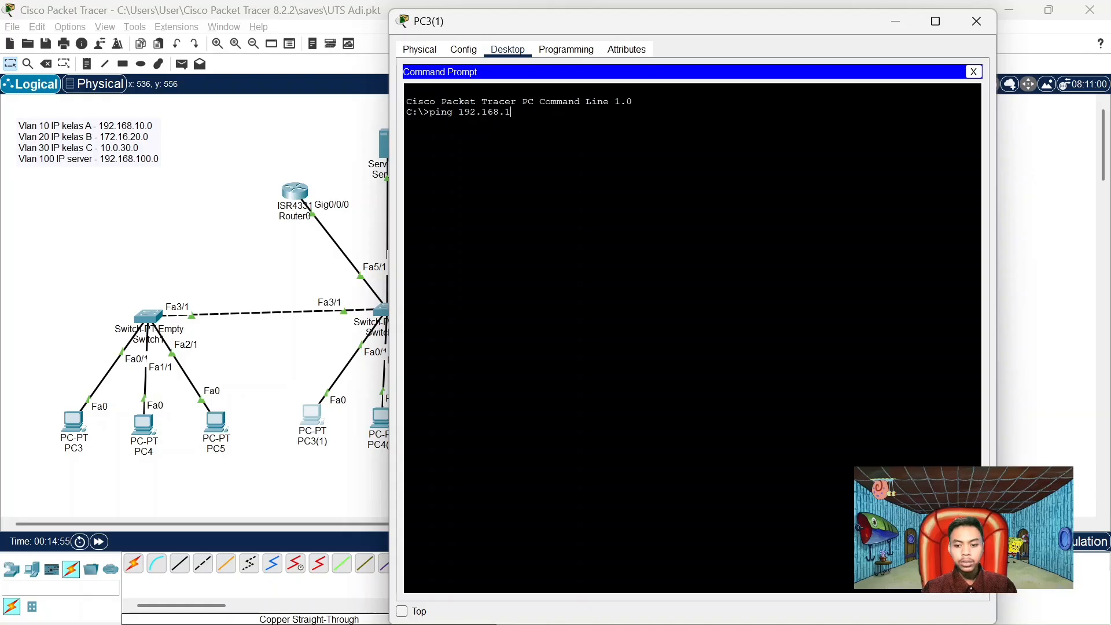
text(00.2)
key(Return)
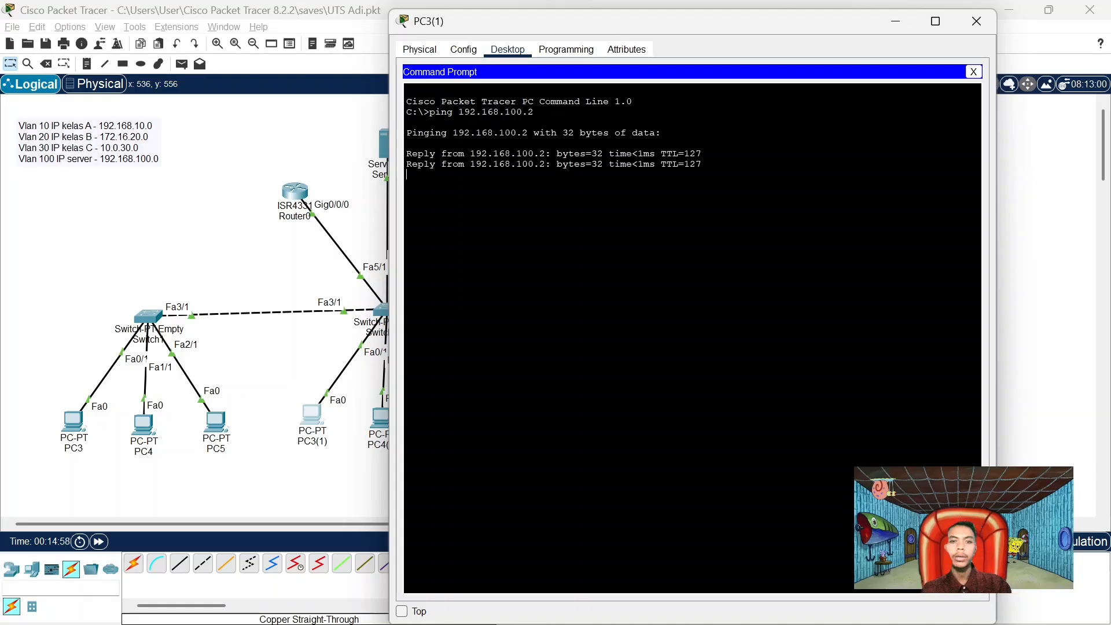
click(980, 24)
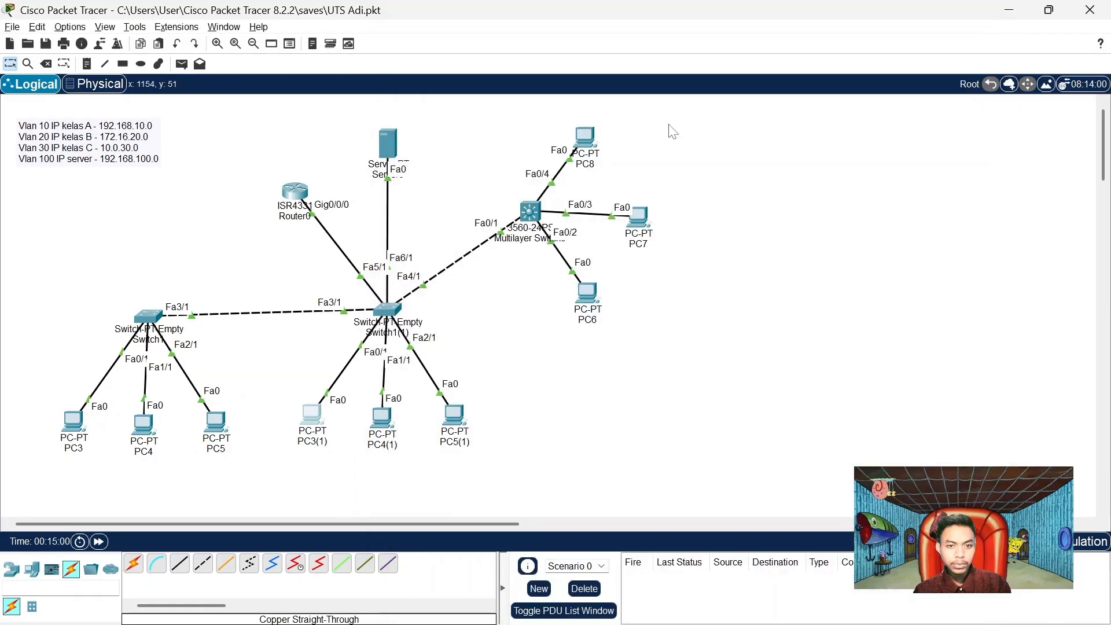
Ping Server0 at 192.168.100.2 from PC6's command prompt and close PC6's window
click(590, 298)
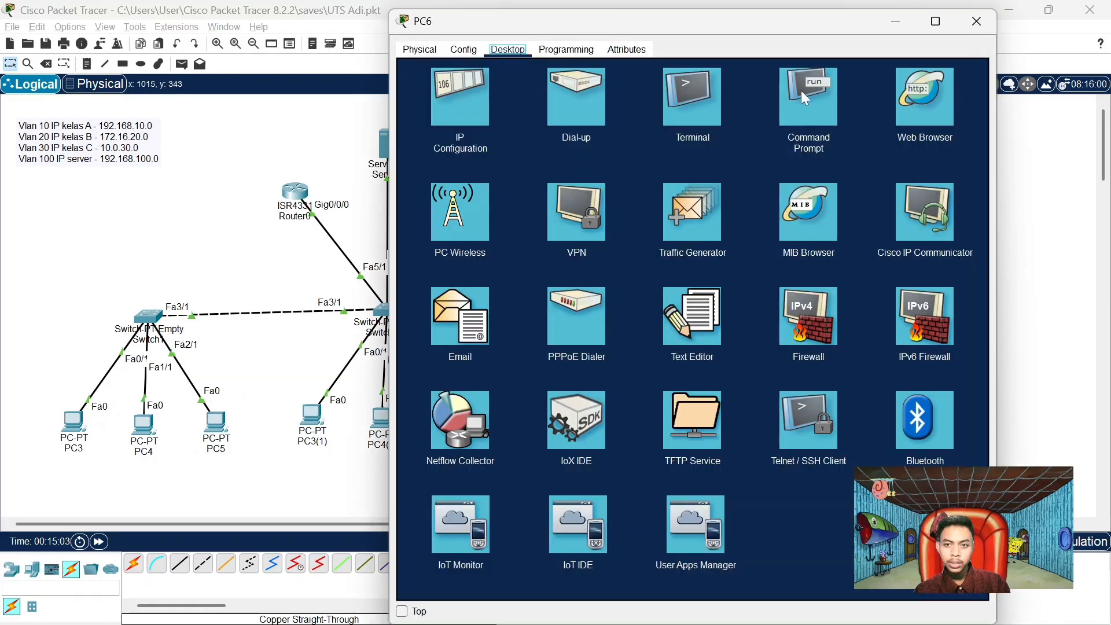
click(802, 91)
text(ping 192)
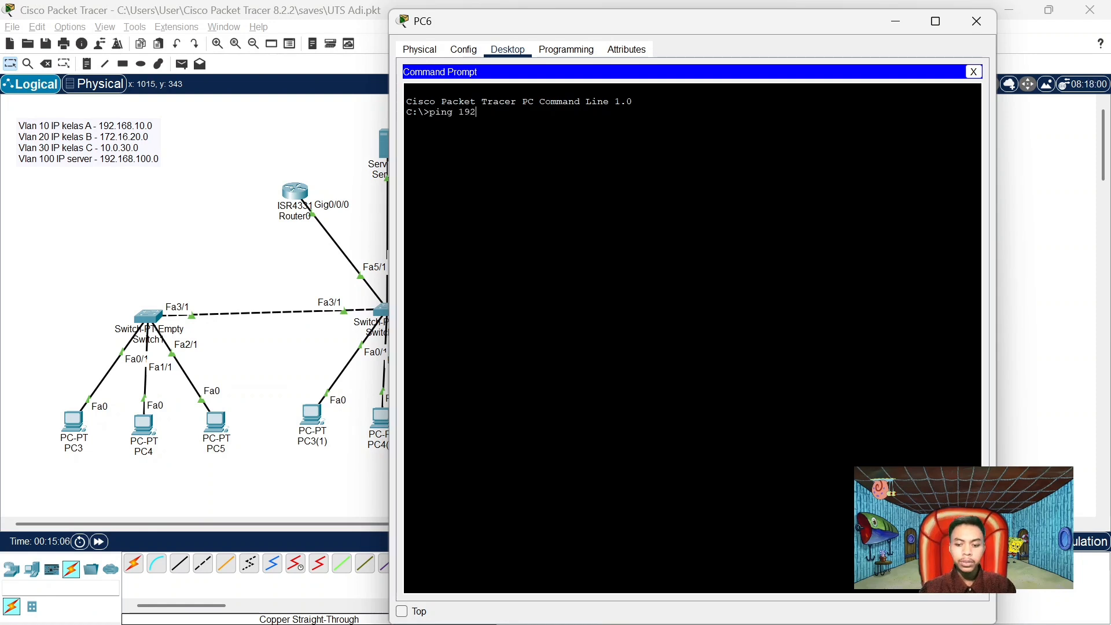
text(.168.100.2)
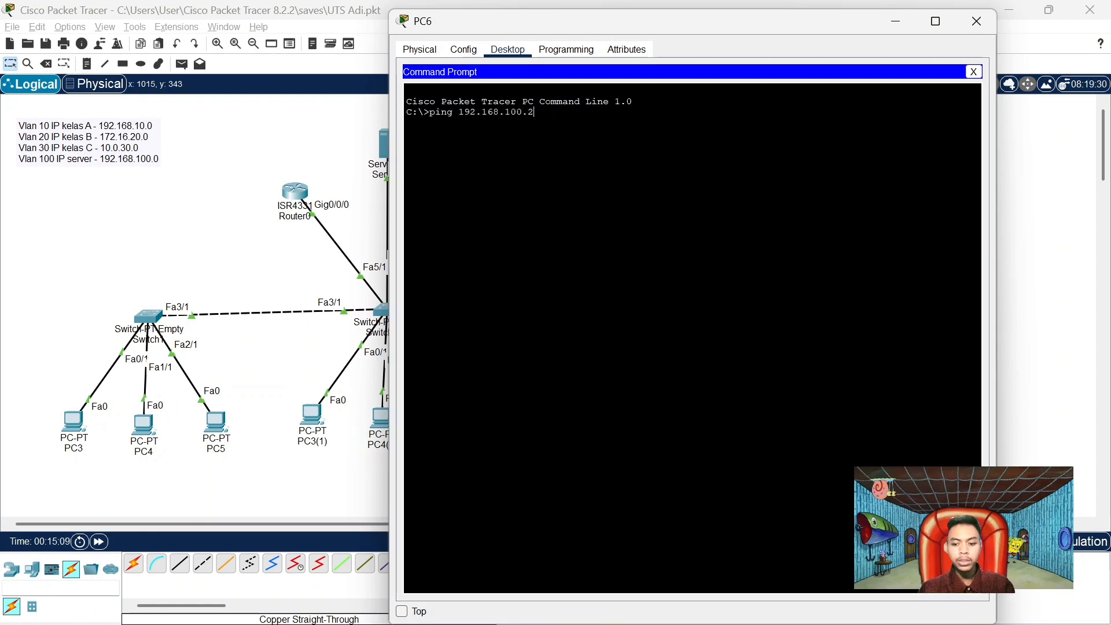
key(Return)
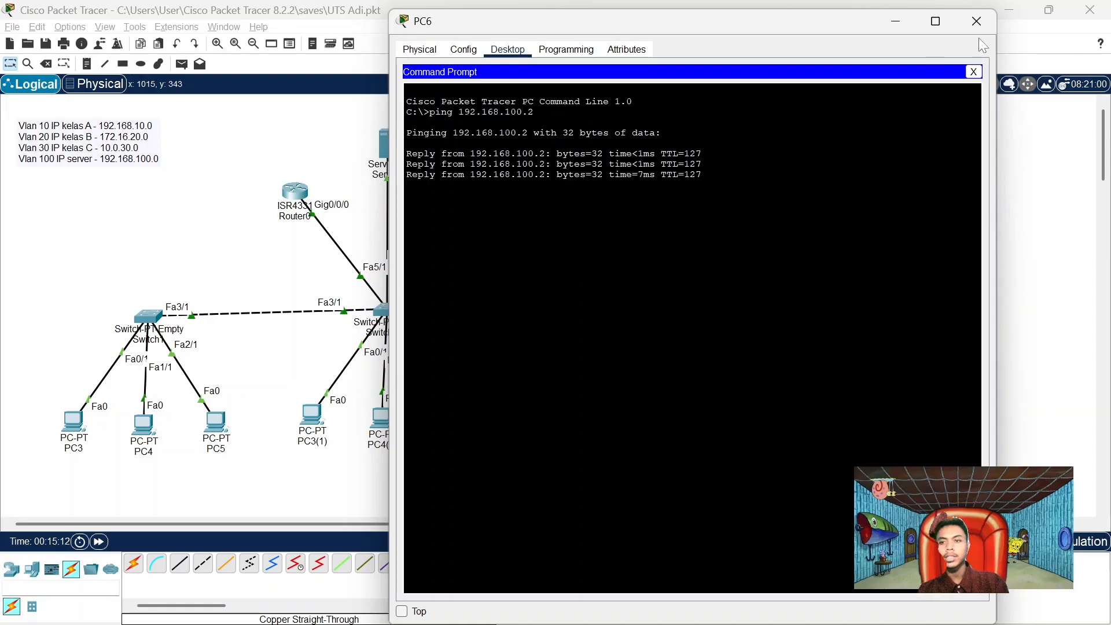
click(977, 23)
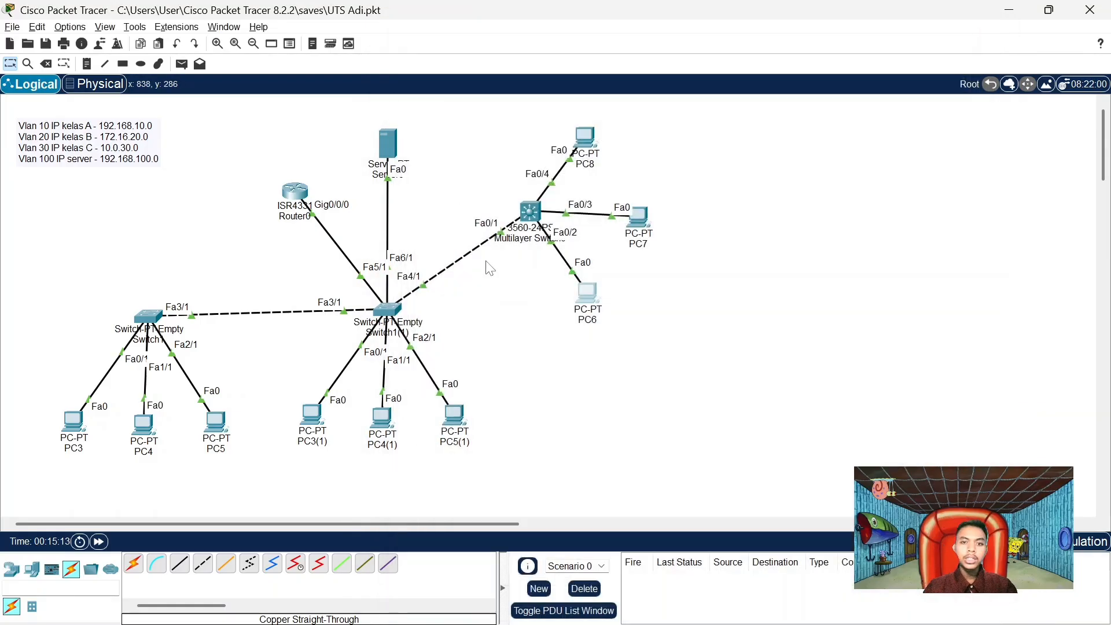